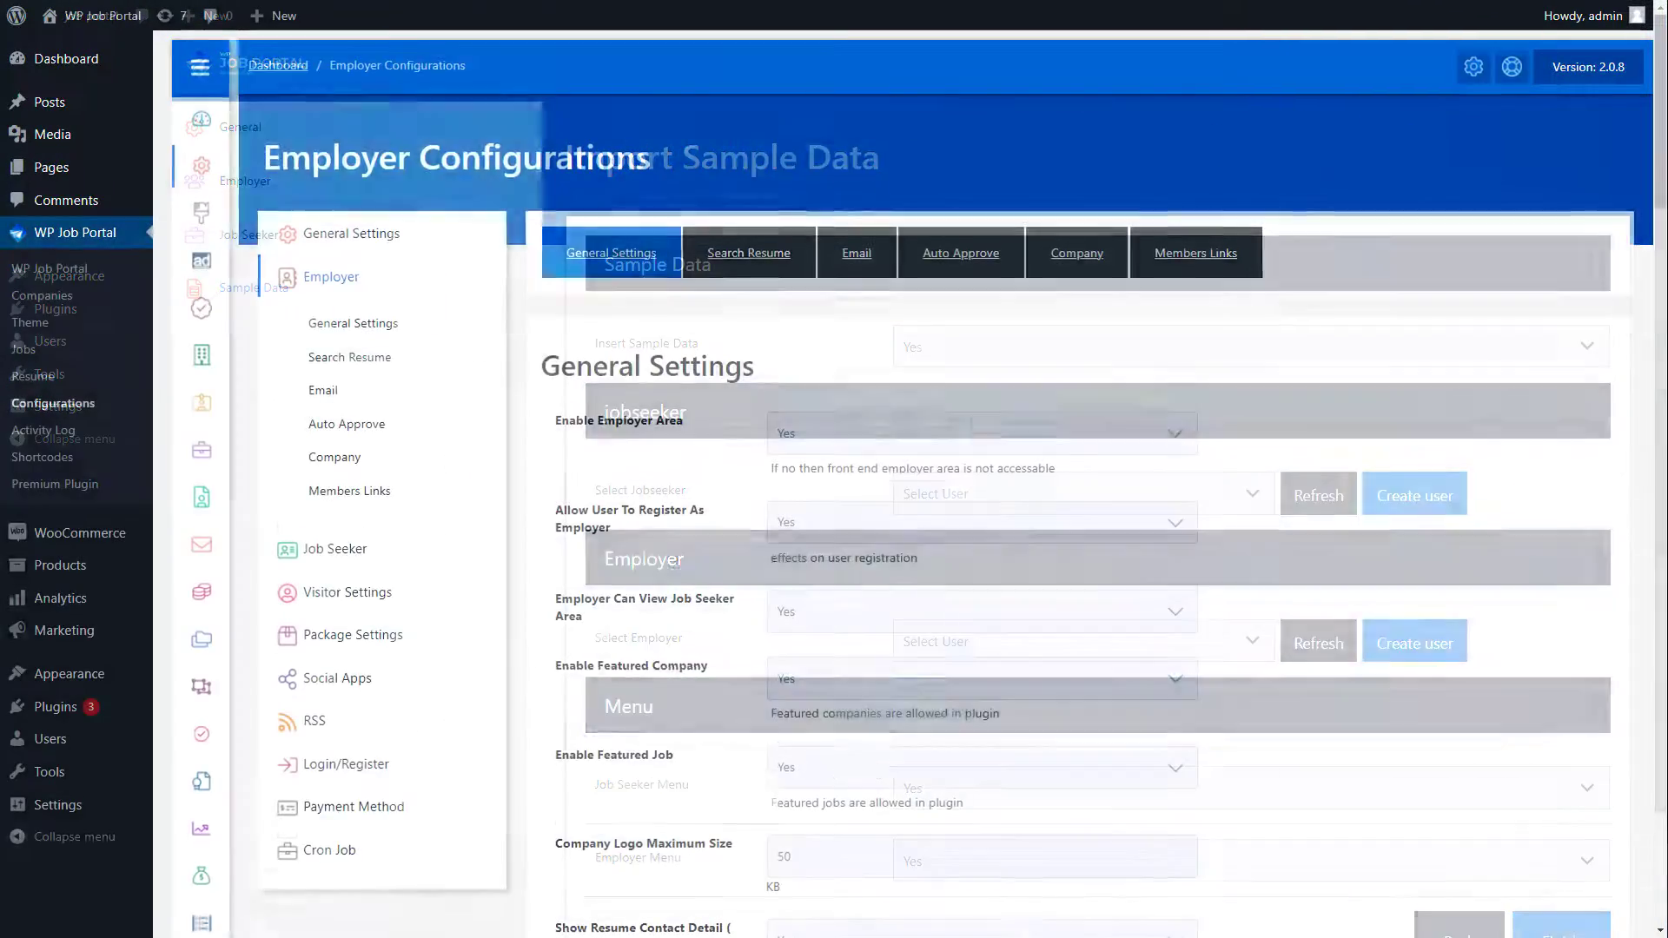
# Step: Scroll down through the Employer and Jobseeker Configurations pages to review their options
pyautogui.scroll(-8, 904, 486)
pyautogui.scroll(-13, 903, 486)
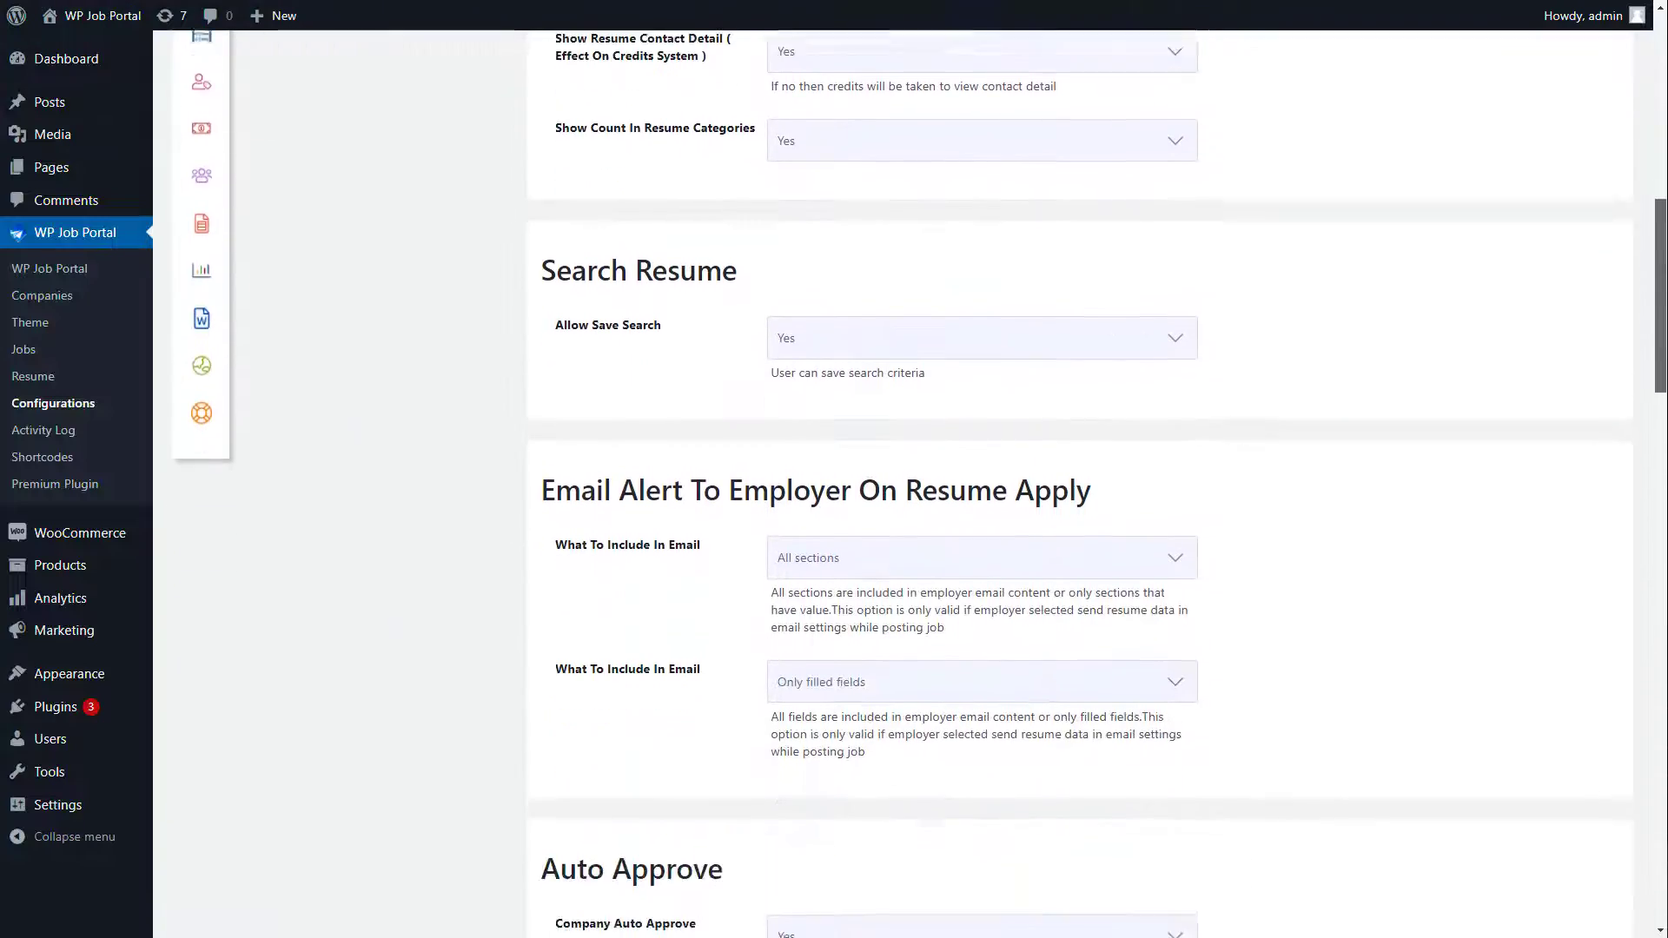
pyautogui.scroll(-12, 903, 487)
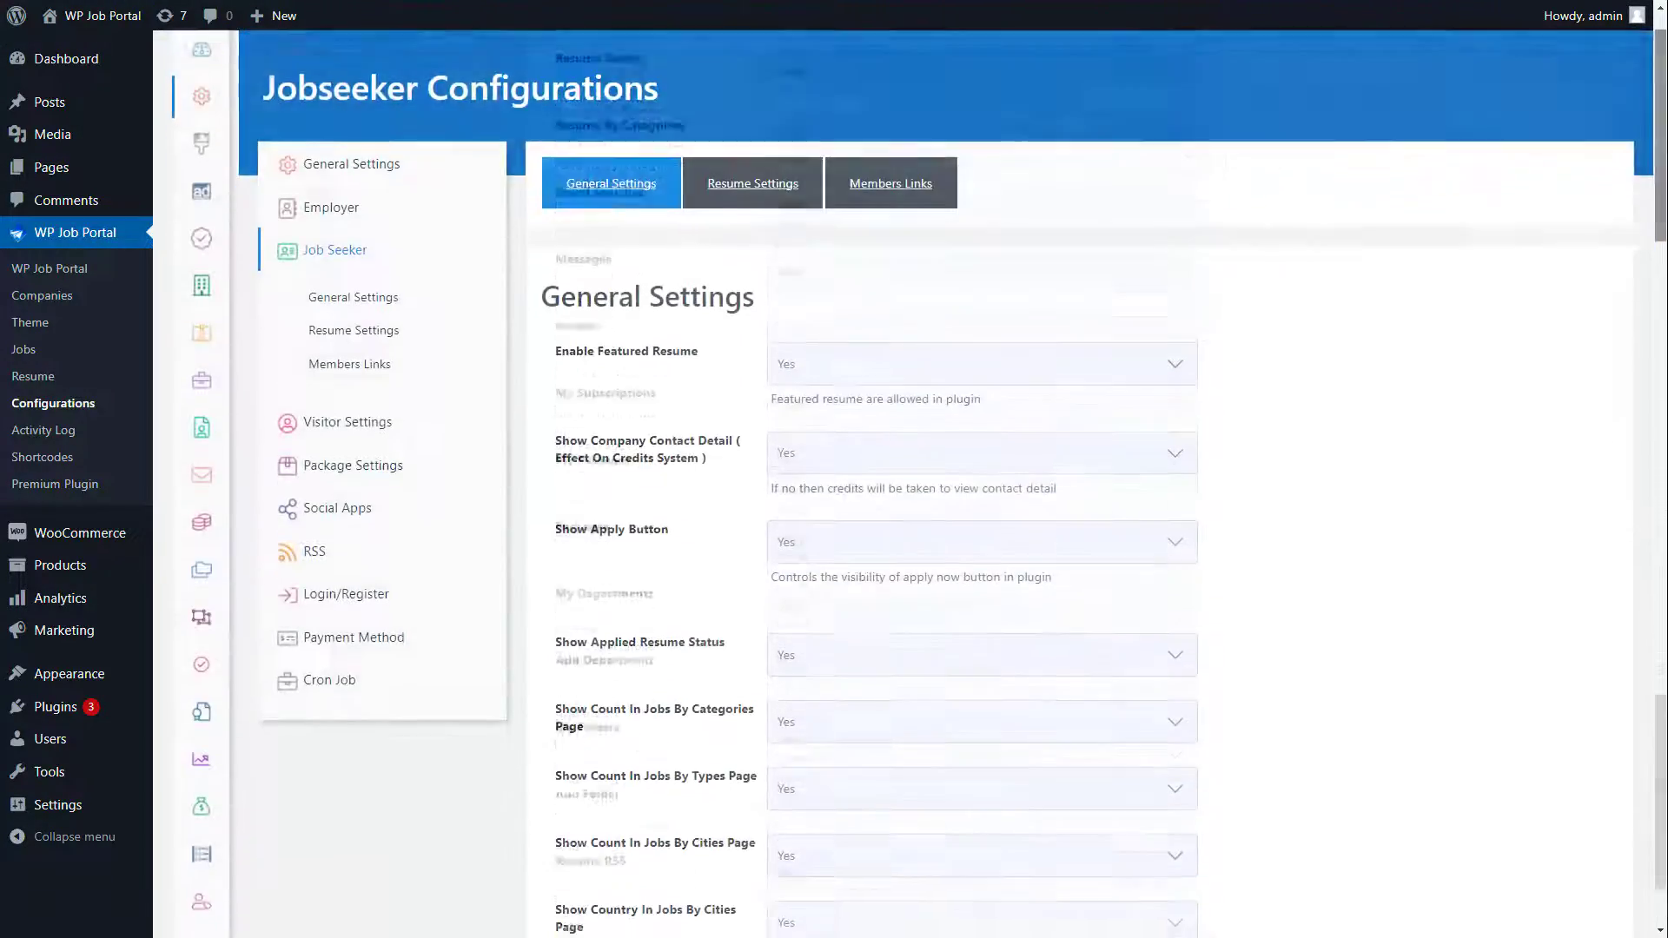
pyautogui.scroll(-15, 903, 487)
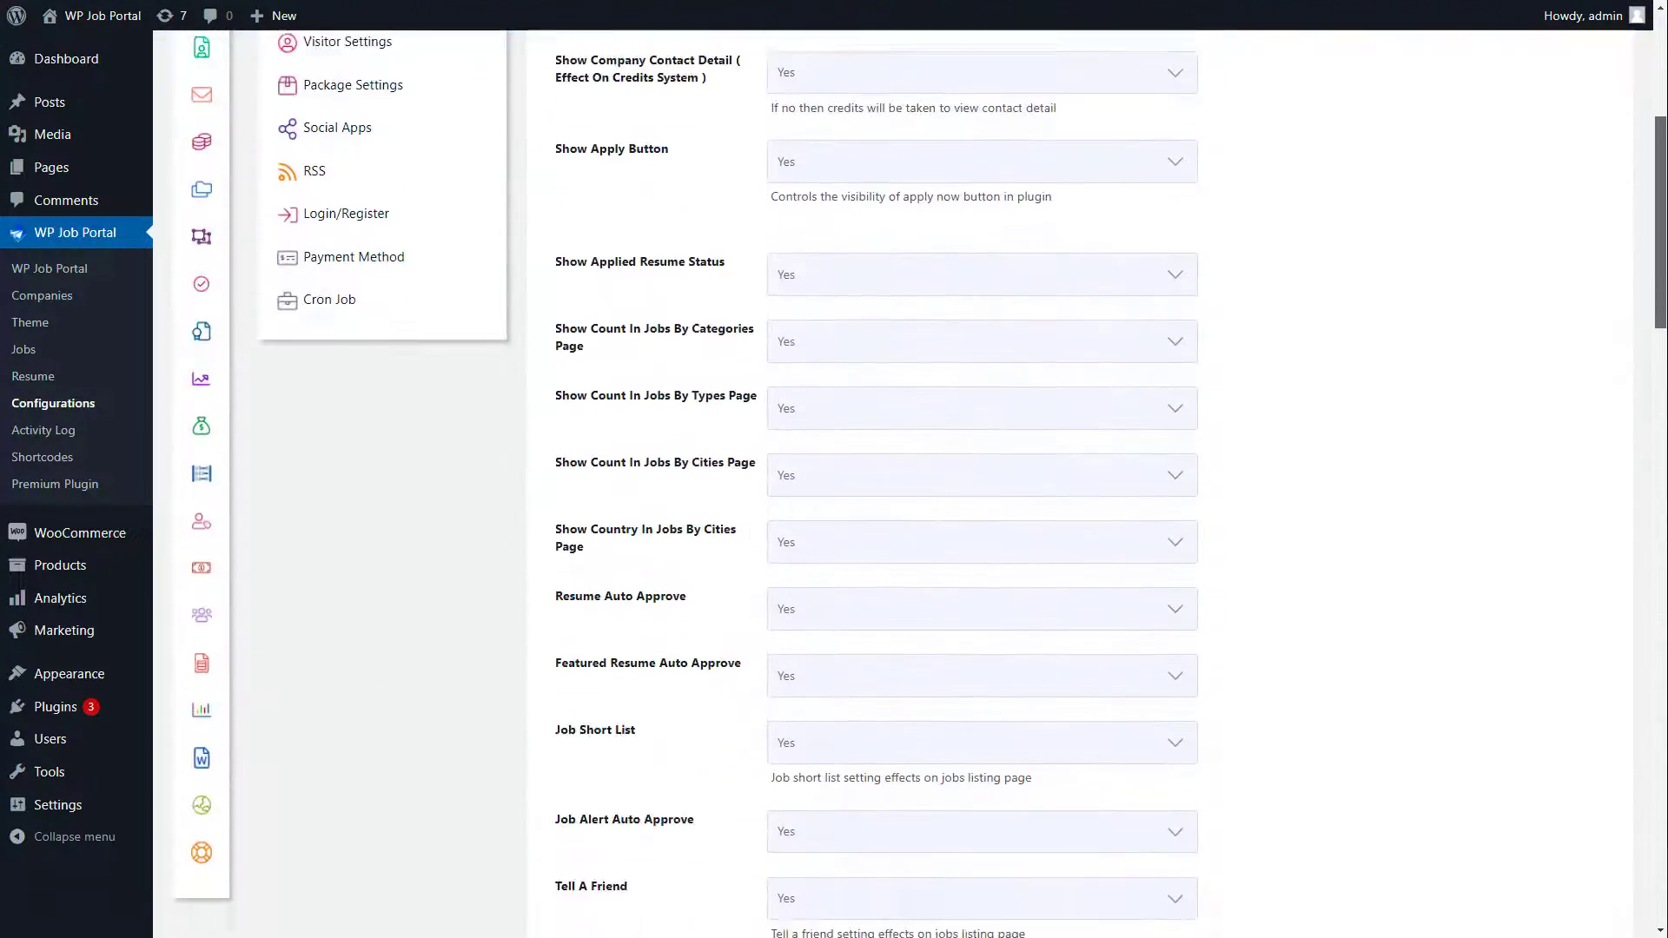
pyautogui.scroll(-5, 904, 487)
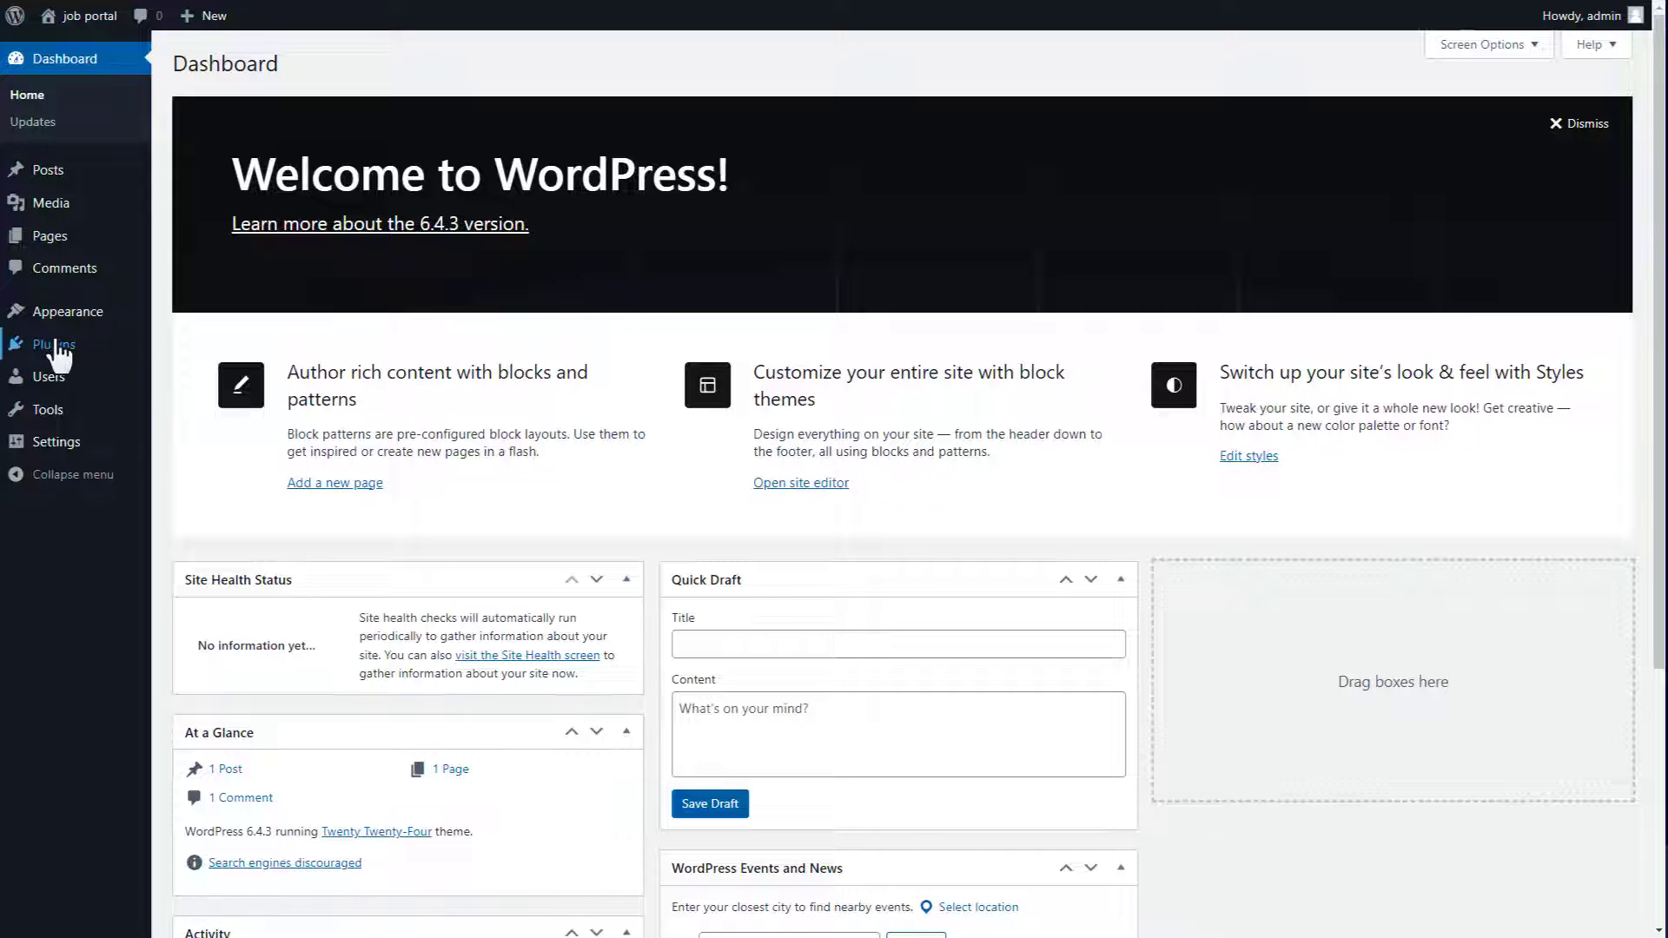
# Step: Search the plugin directory for 'wp job portal', then install and activate WP Job Portal
pyautogui.click(56, 346)
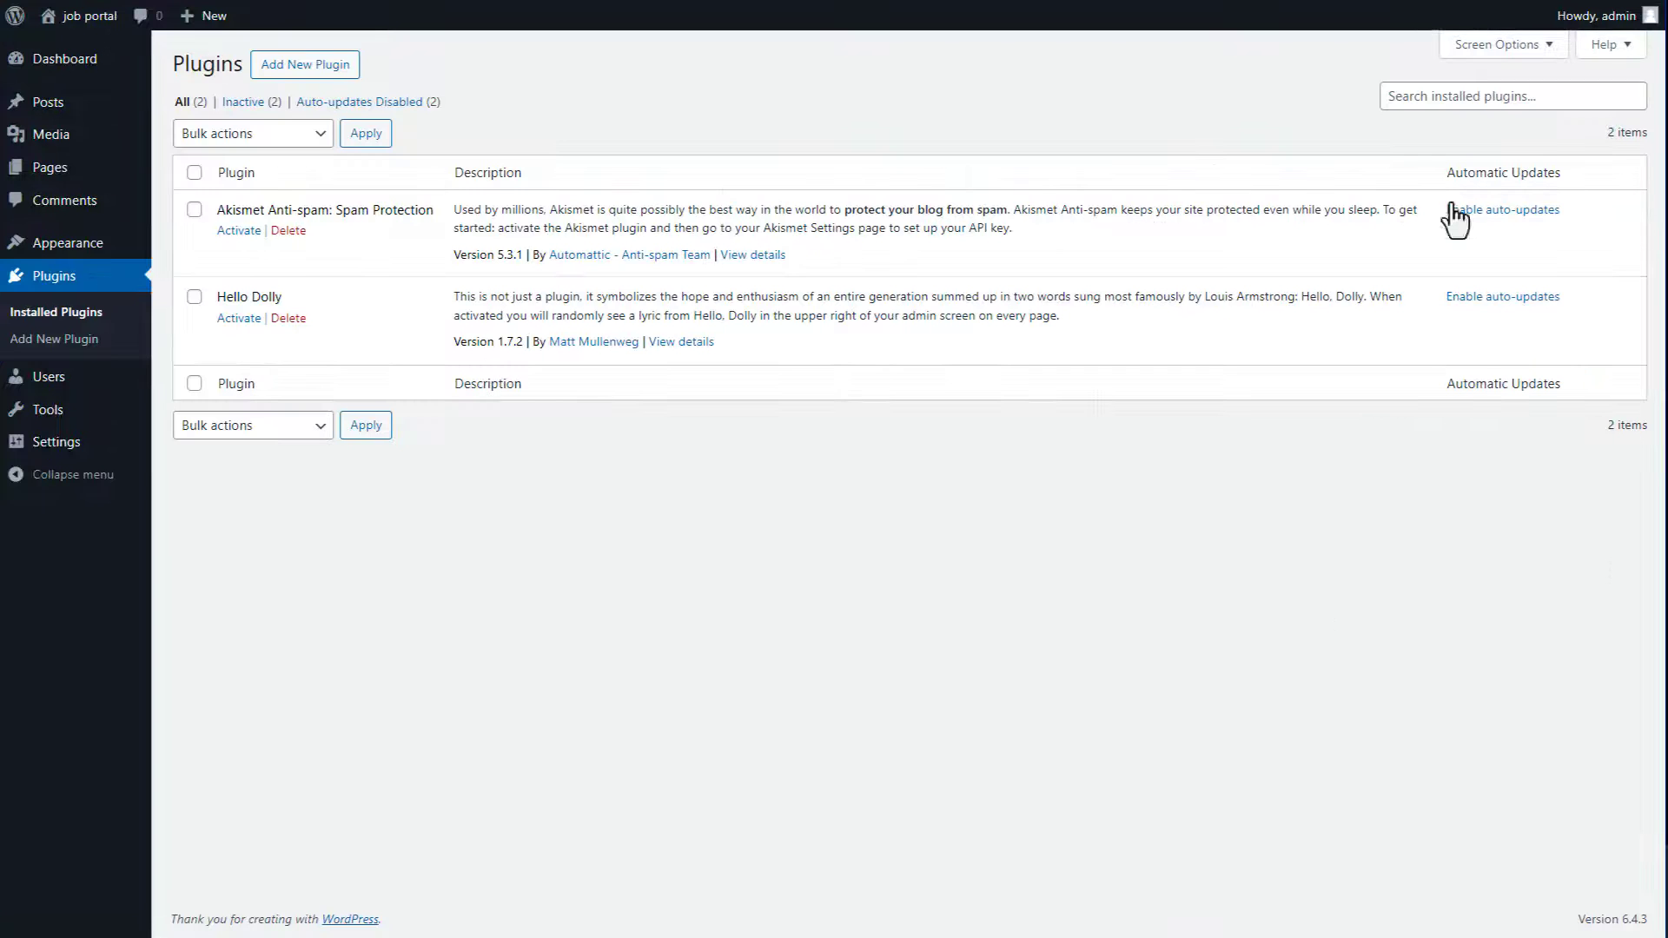
pyautogui.click(326, 74)
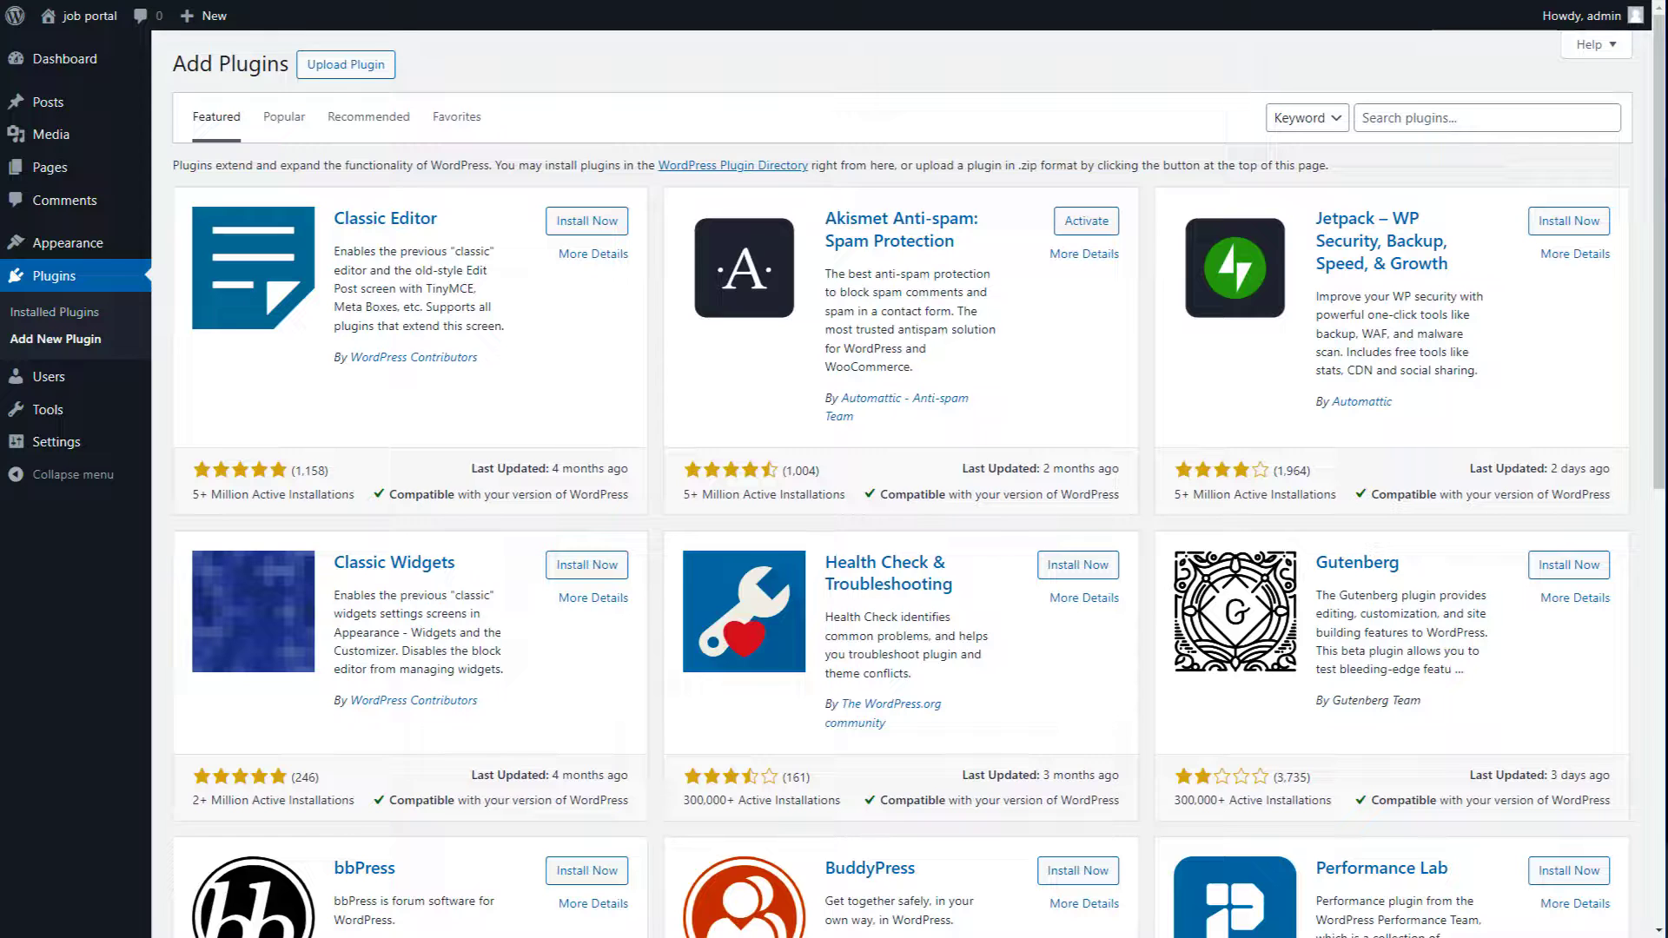
pyautogui.click(1405, 118)
pyautogui.write('wp job potal')
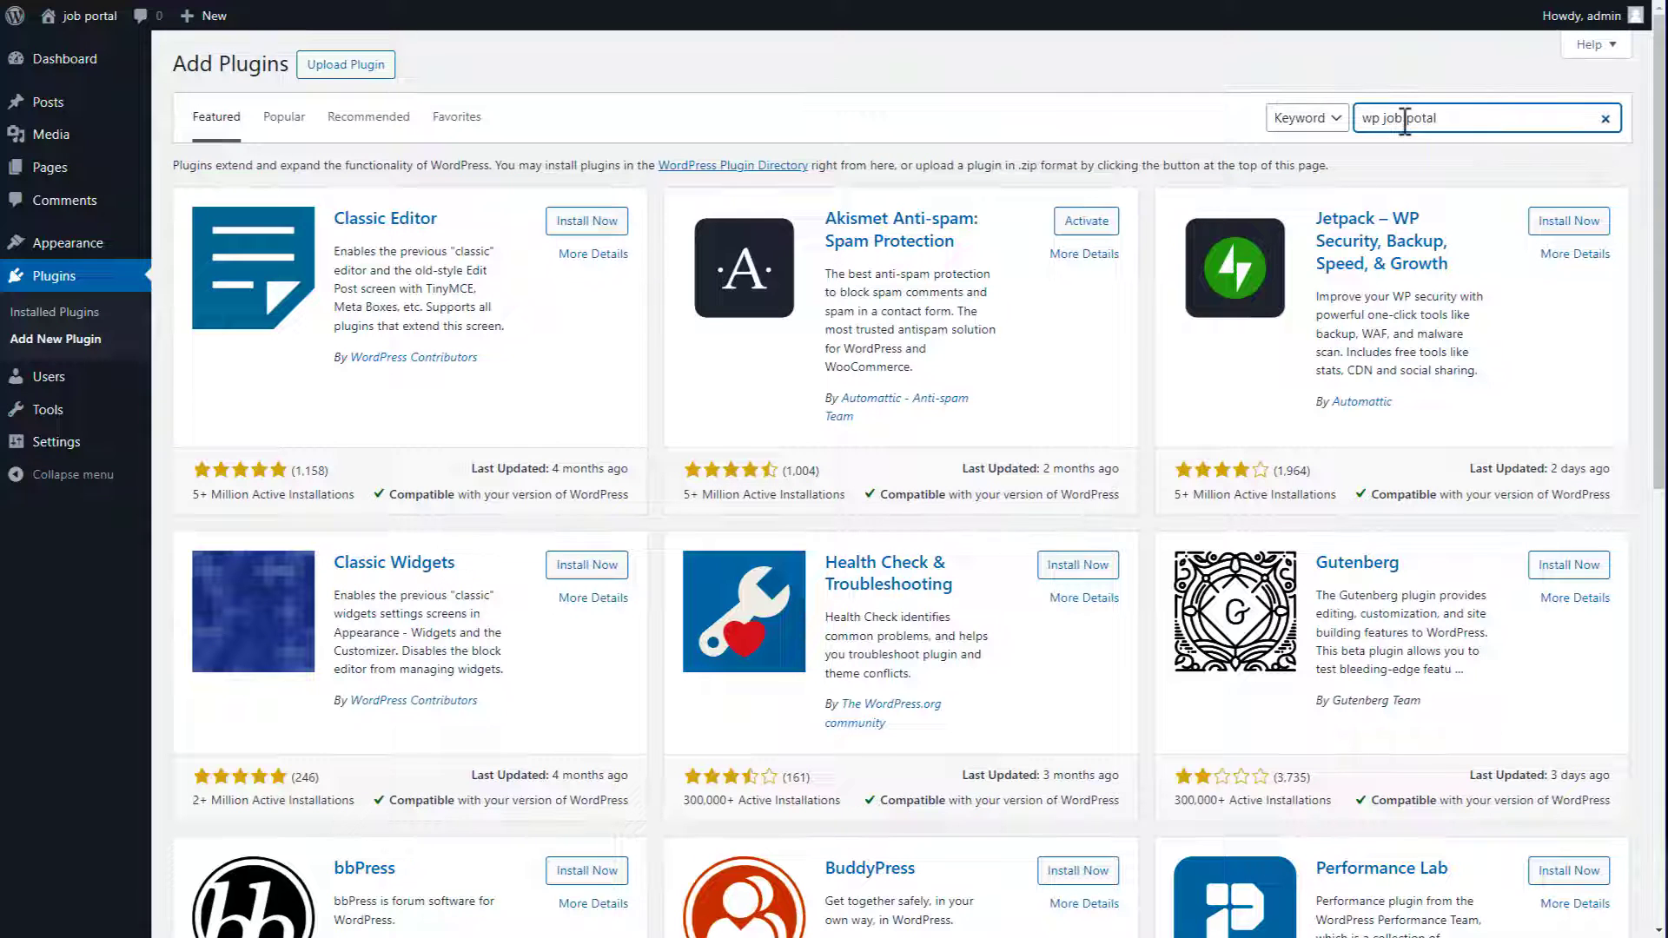
pyautogui.press('Left')
pyautogui.press('Left')
pyautogui.press('Left')
pyautogui.write('r')
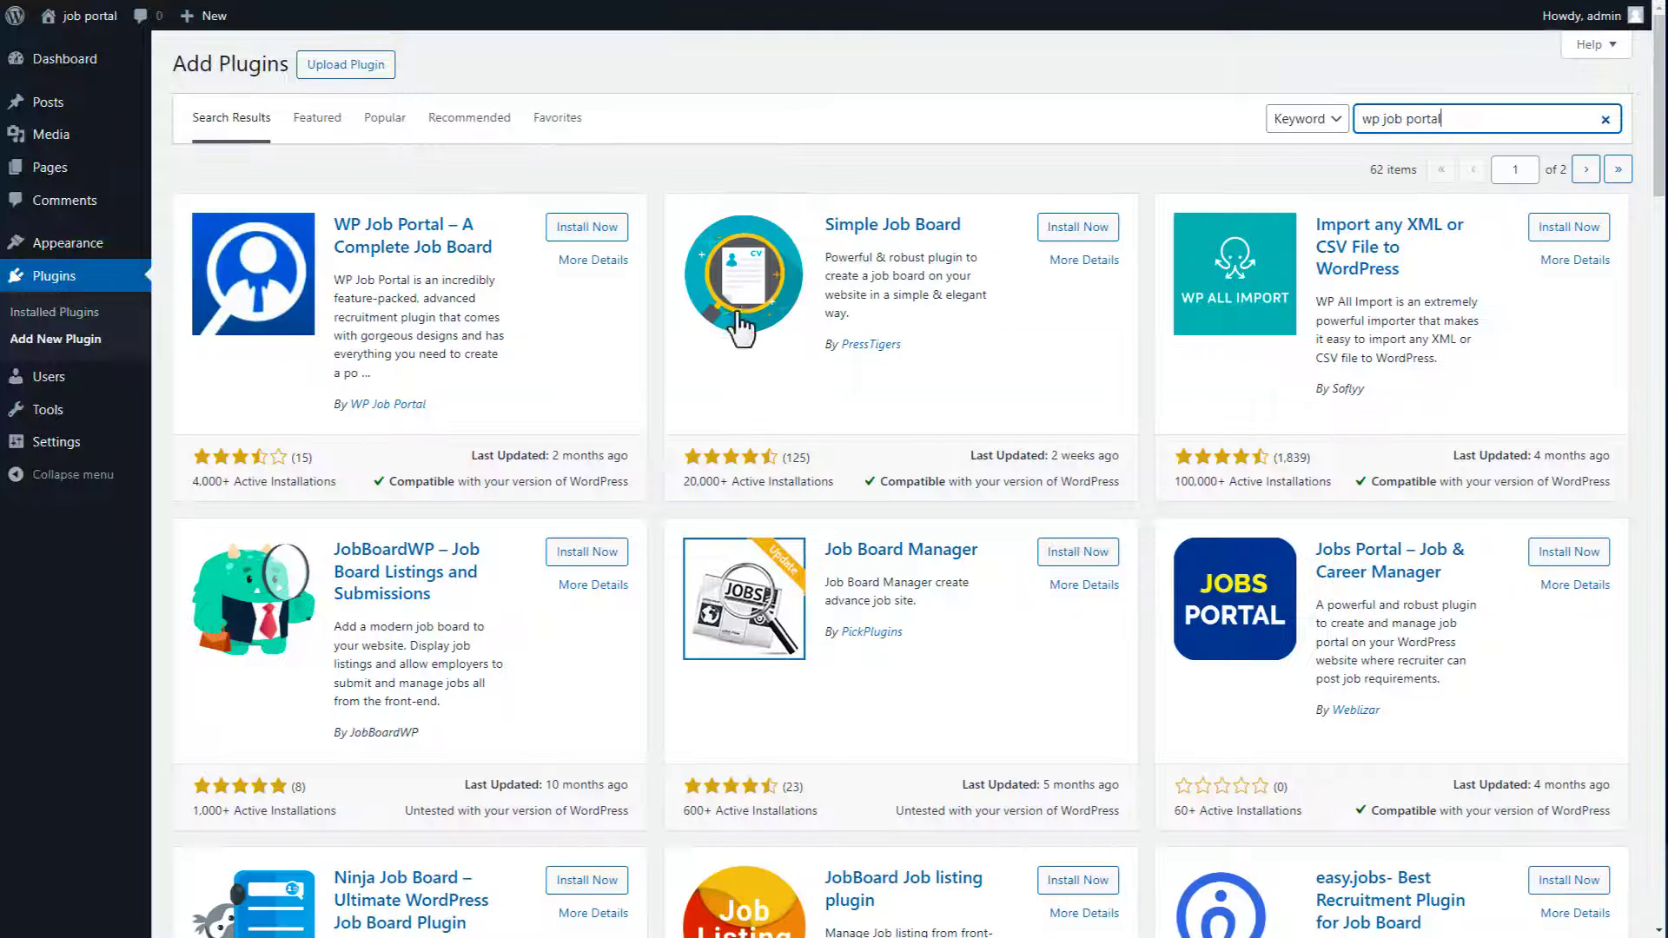
pyautogui.click(582, 232)
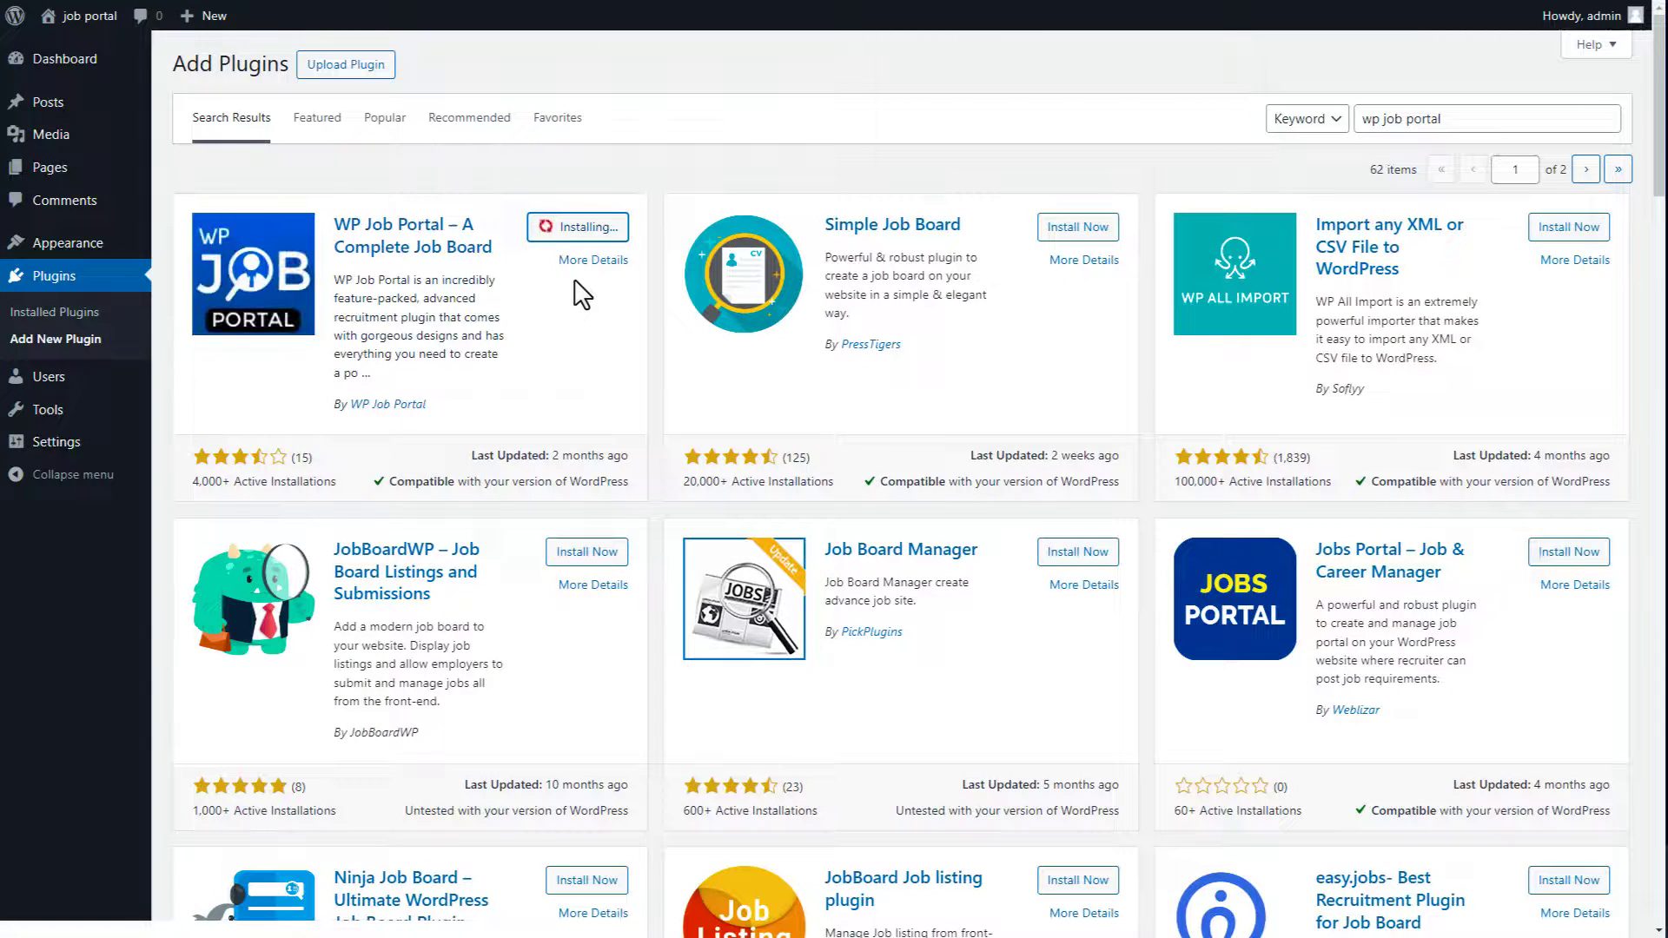
pyautogui.click(594, 228)
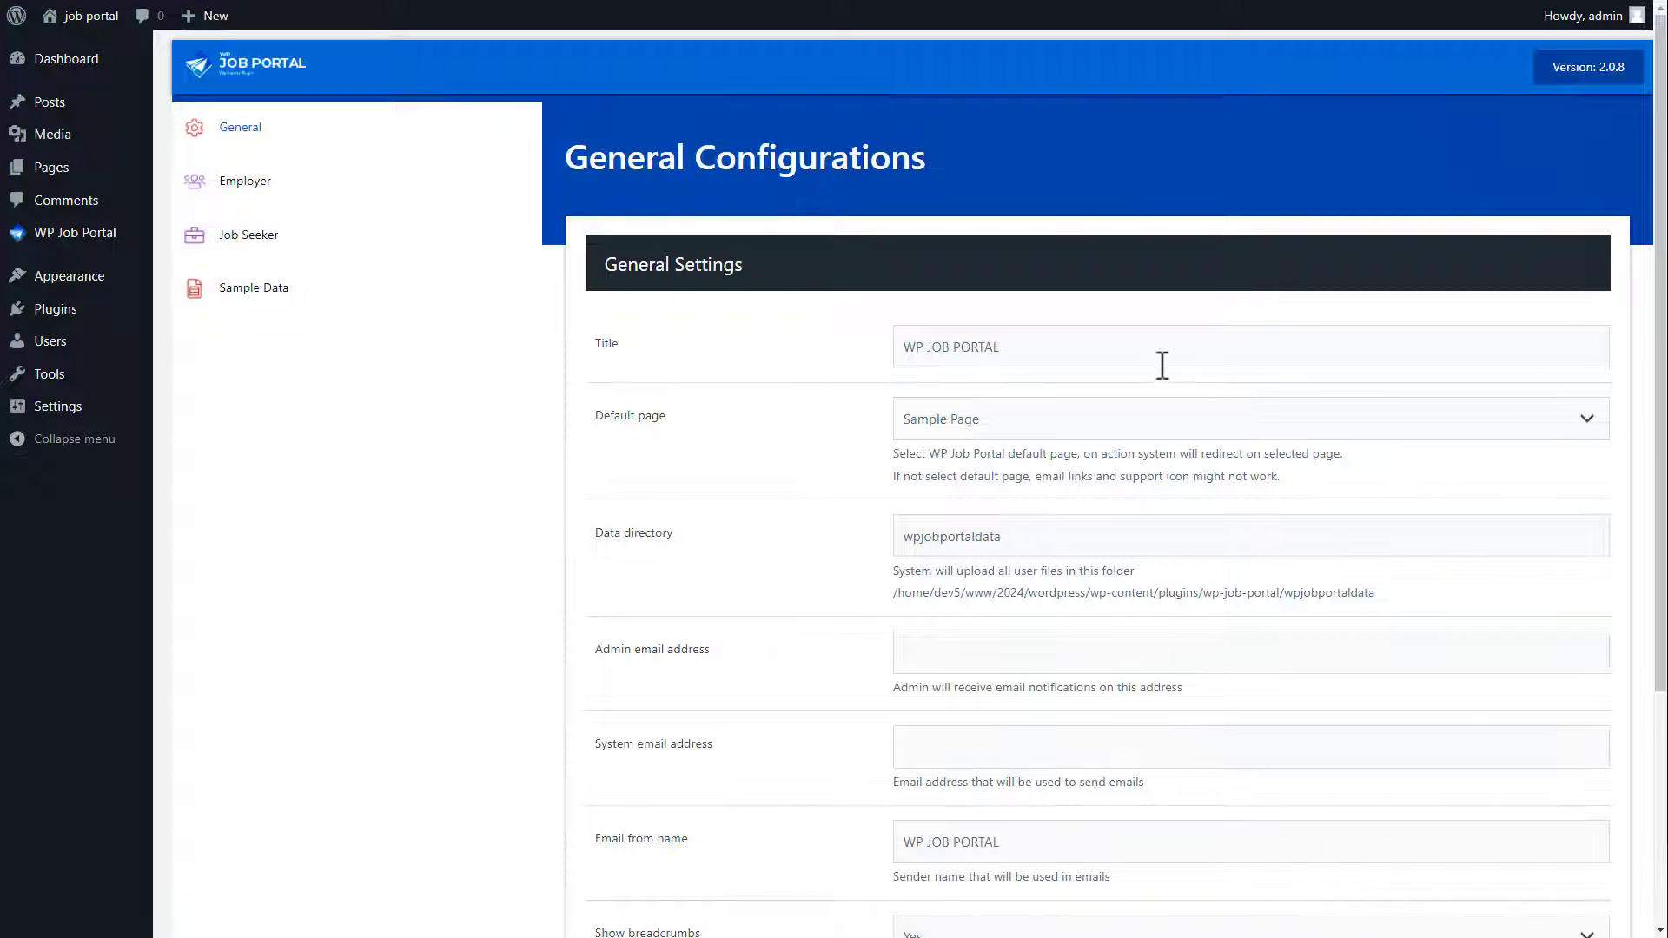
# Step: Set the title to 'WP JOB PORTAL PLUGIN', default page Employer, and paste the admin and system emails
pyautogui.click(1037, 348)
pyautogui.write('PLUGIN')
pyautogui.click(1034, 430)
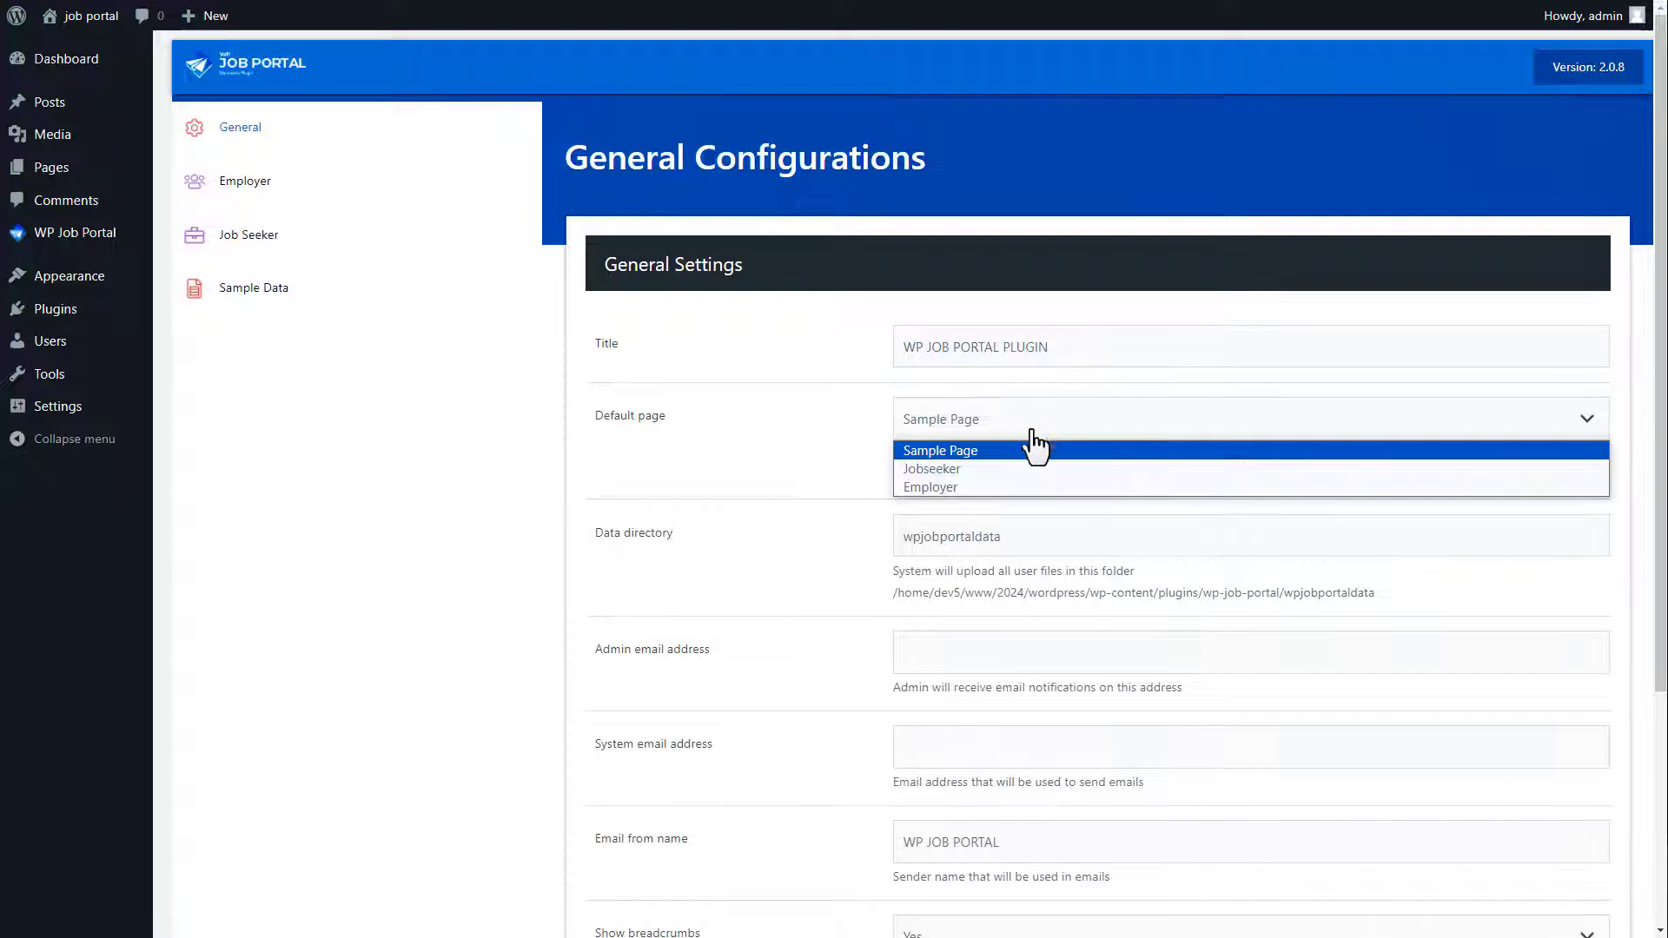
pyautogui.click(1023, 486)
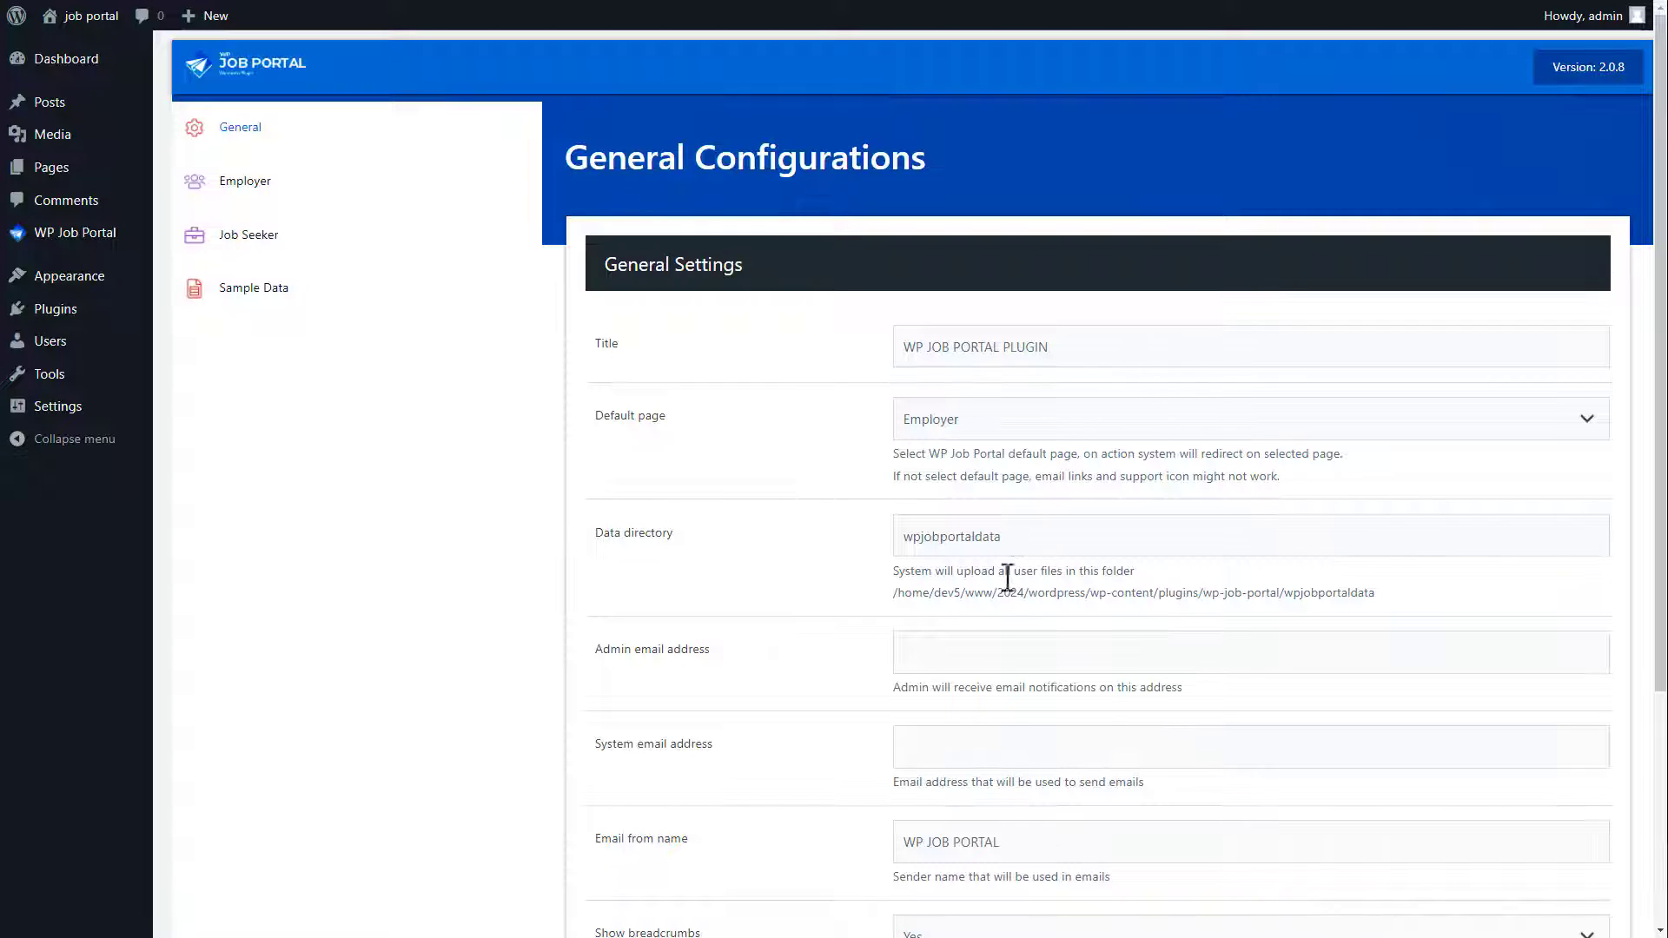
pyautogui.click(937, 652)
pyautogui.hotkey('ctrl', 'v')
pyautogui.click(928, 749)
pyautogui.hotkey('ctrl', 'v')
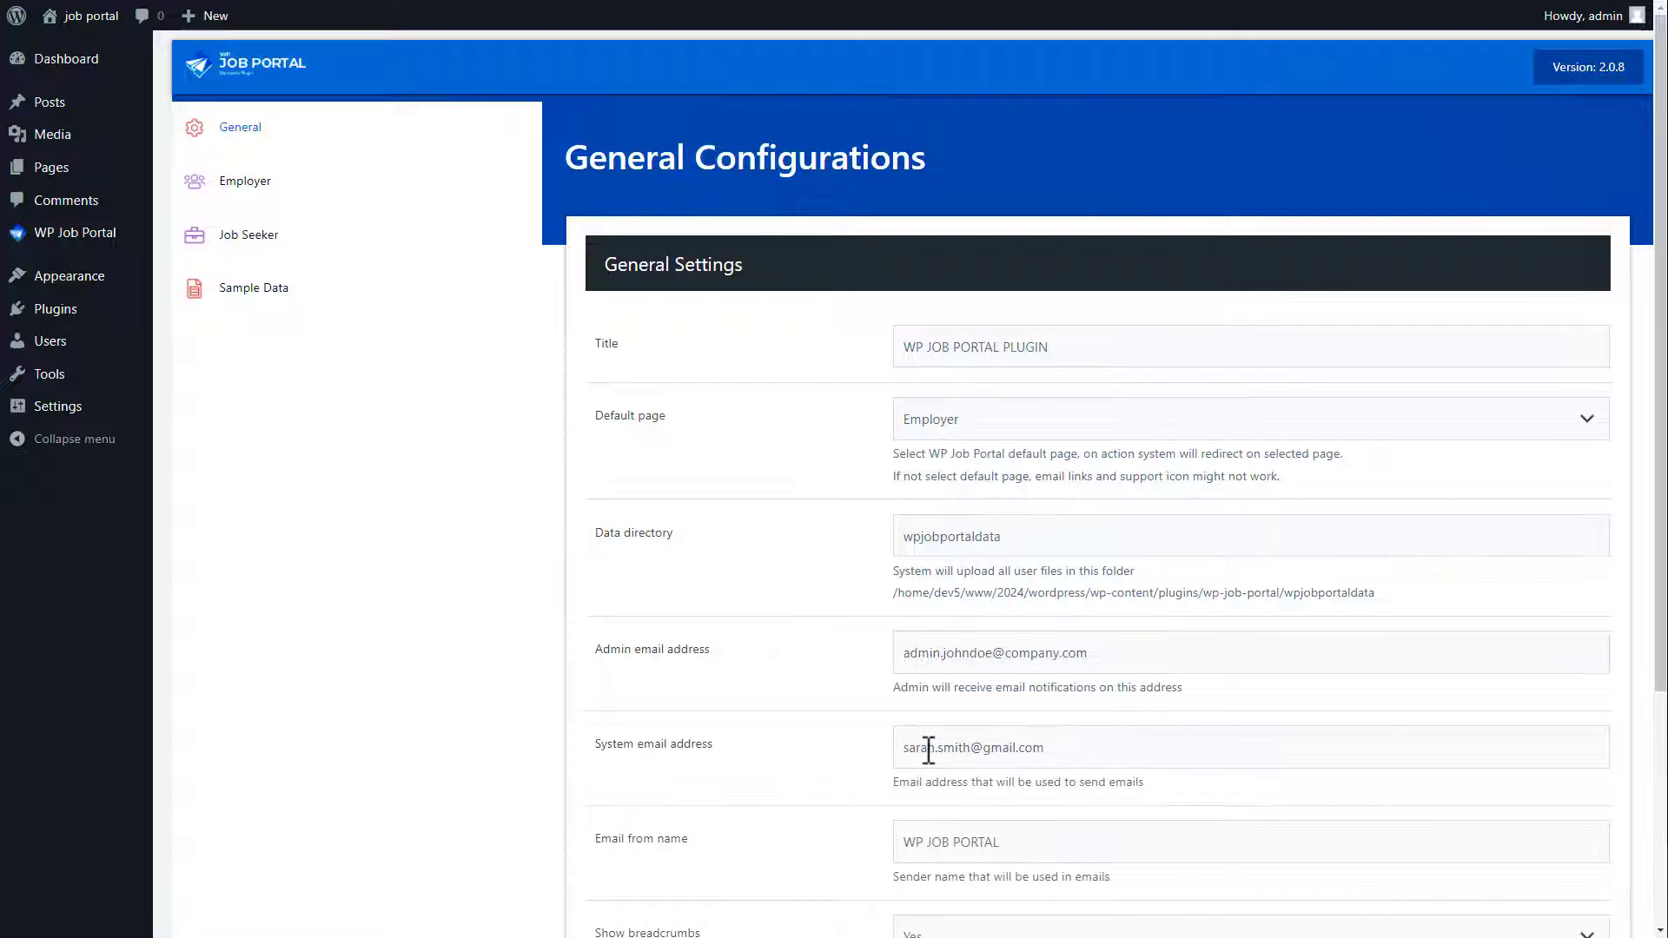
# Step: Set the email sender name to 'WP JOB PORTAL PLUGIN', keep breadcrumbs shown and MM DD YYYY dates, and continue
pyautogui.moveTo(1660, 682); pyautogui.dragTo(1660, 897)
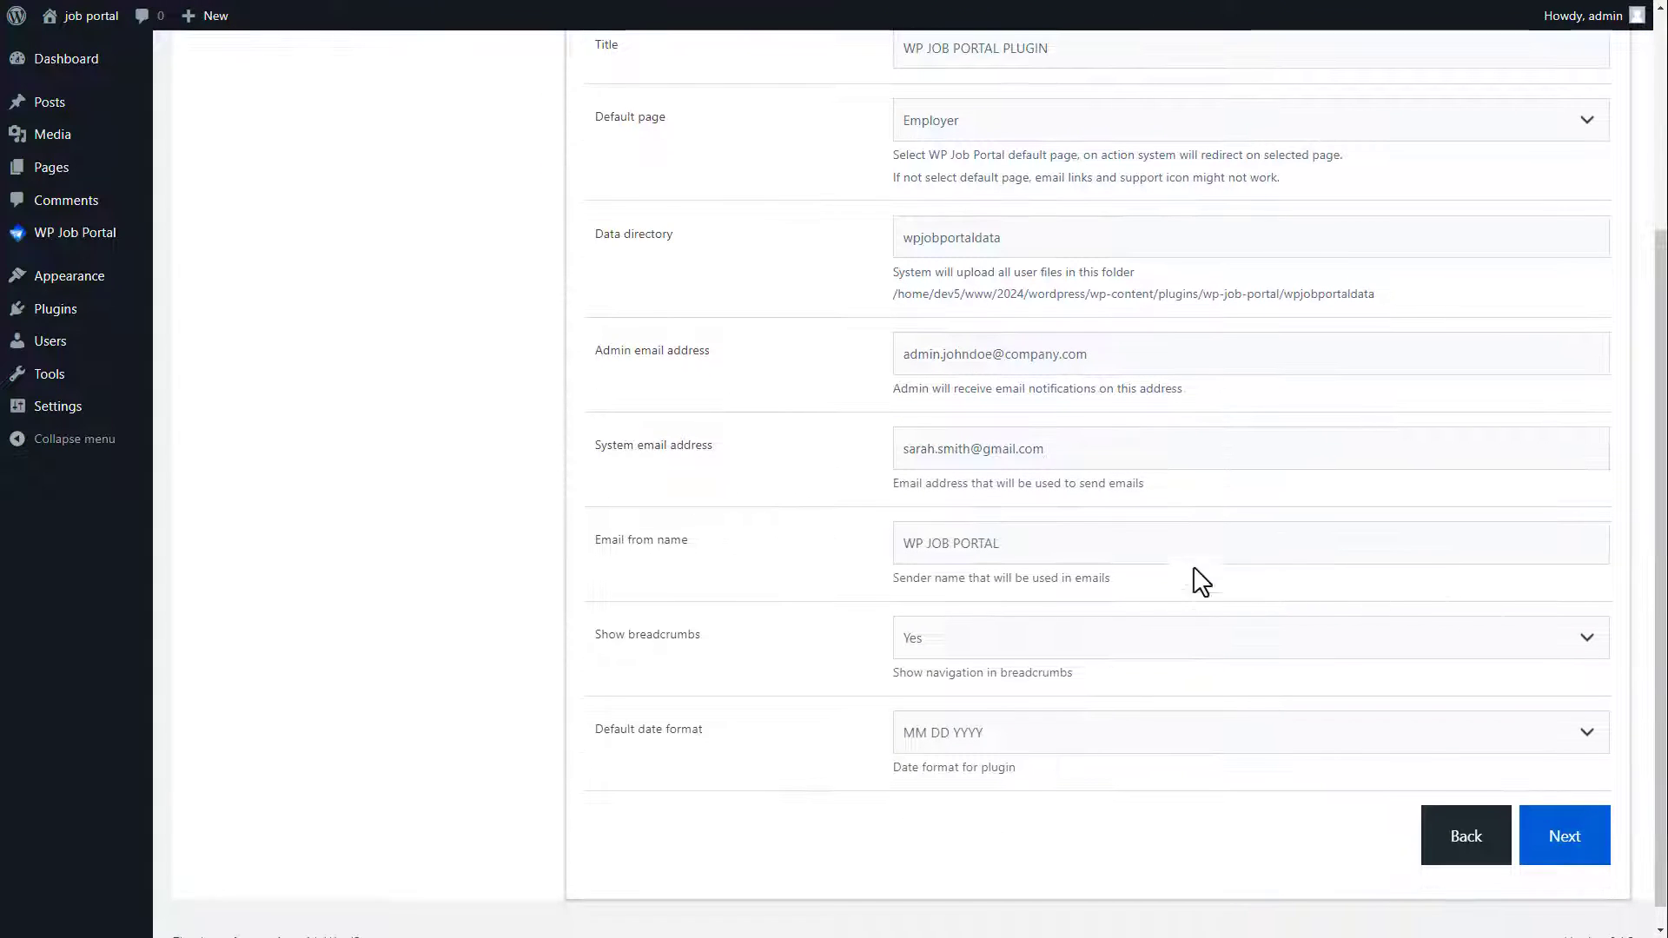
pyautogui.click(1049, 547)
pyautogui.write('PLUGIN')
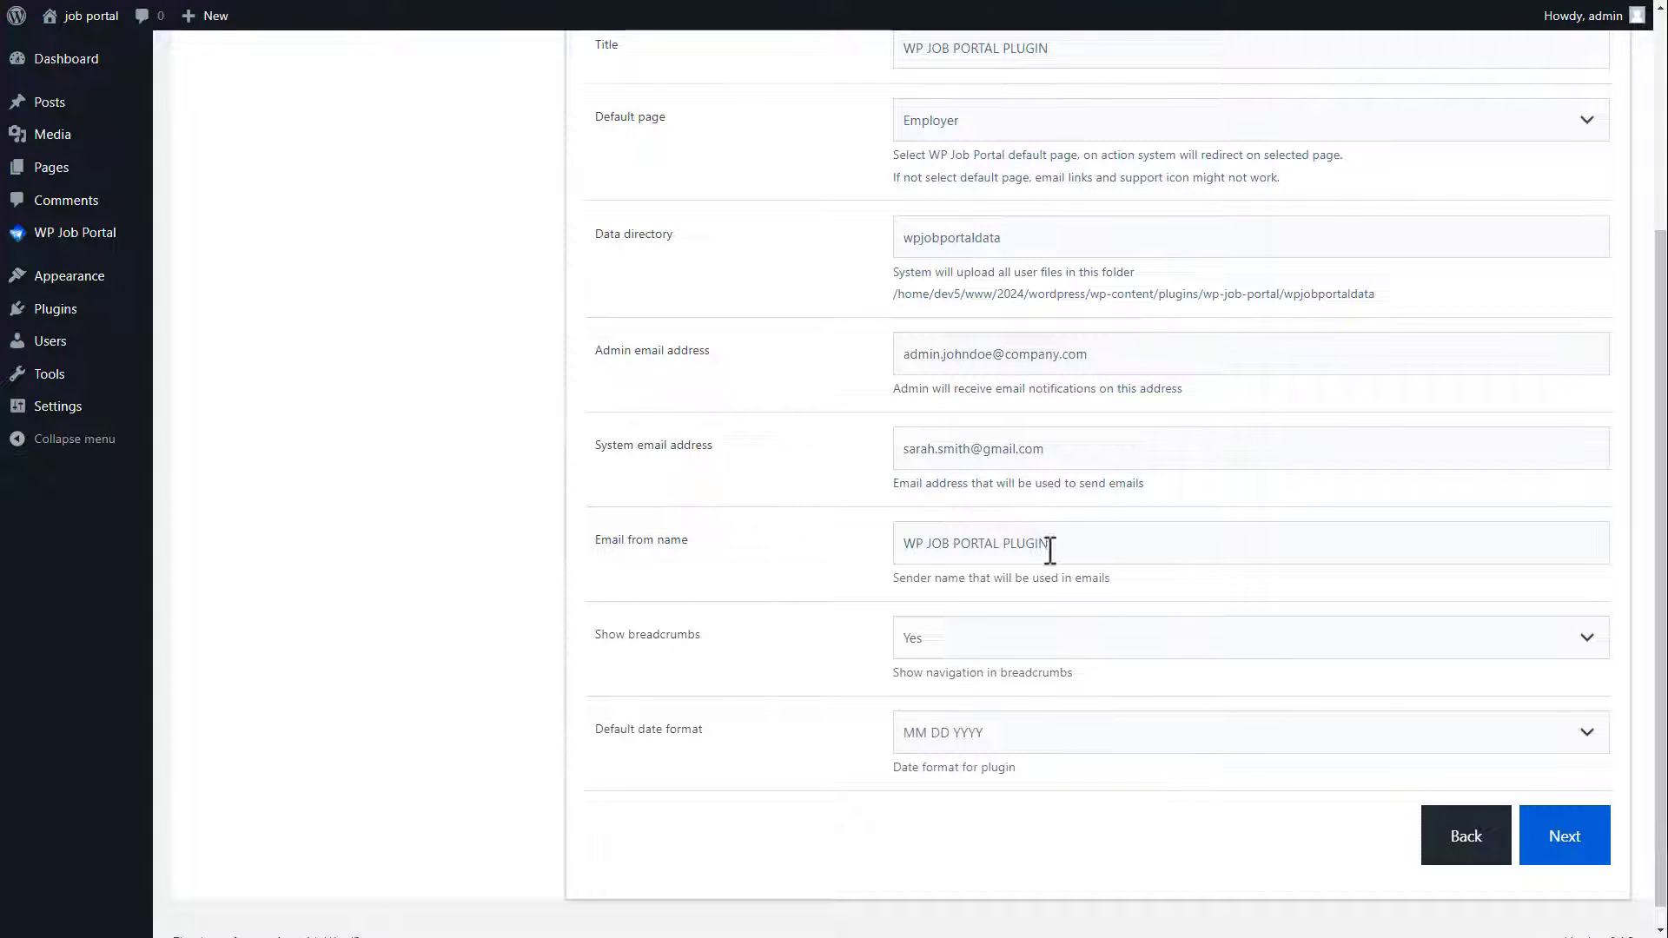
pyautogui.click(971, 653)
pyautogui.click(966, 667)
pyautogui.click(978, 735)
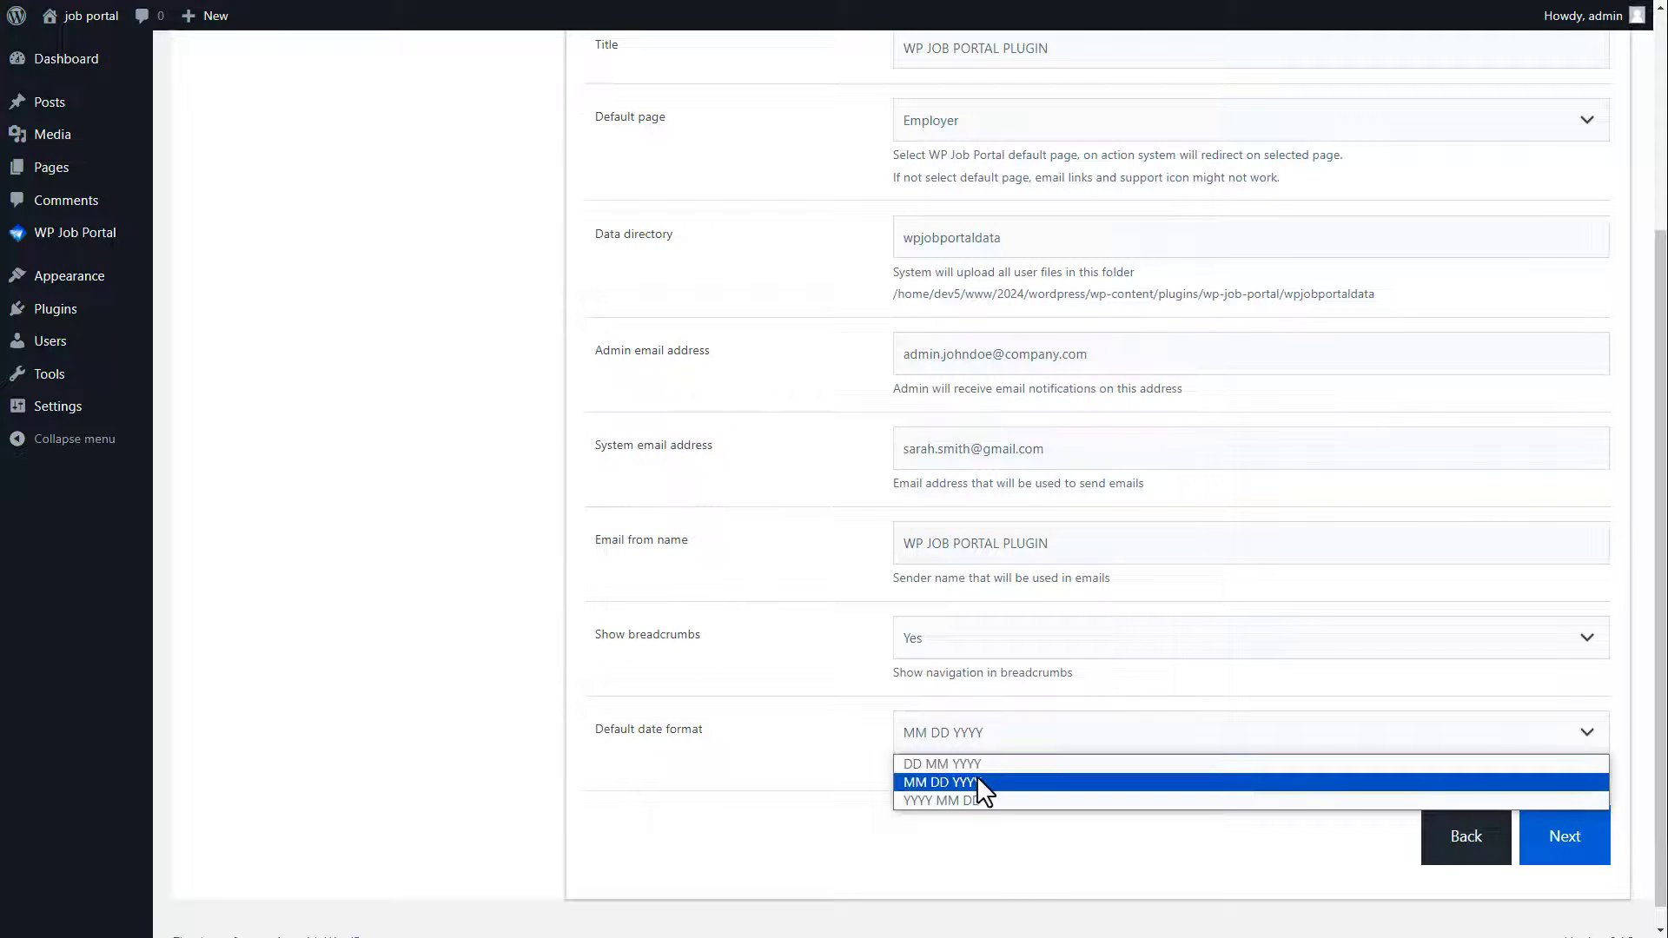
pyautogui.click(976, 780)
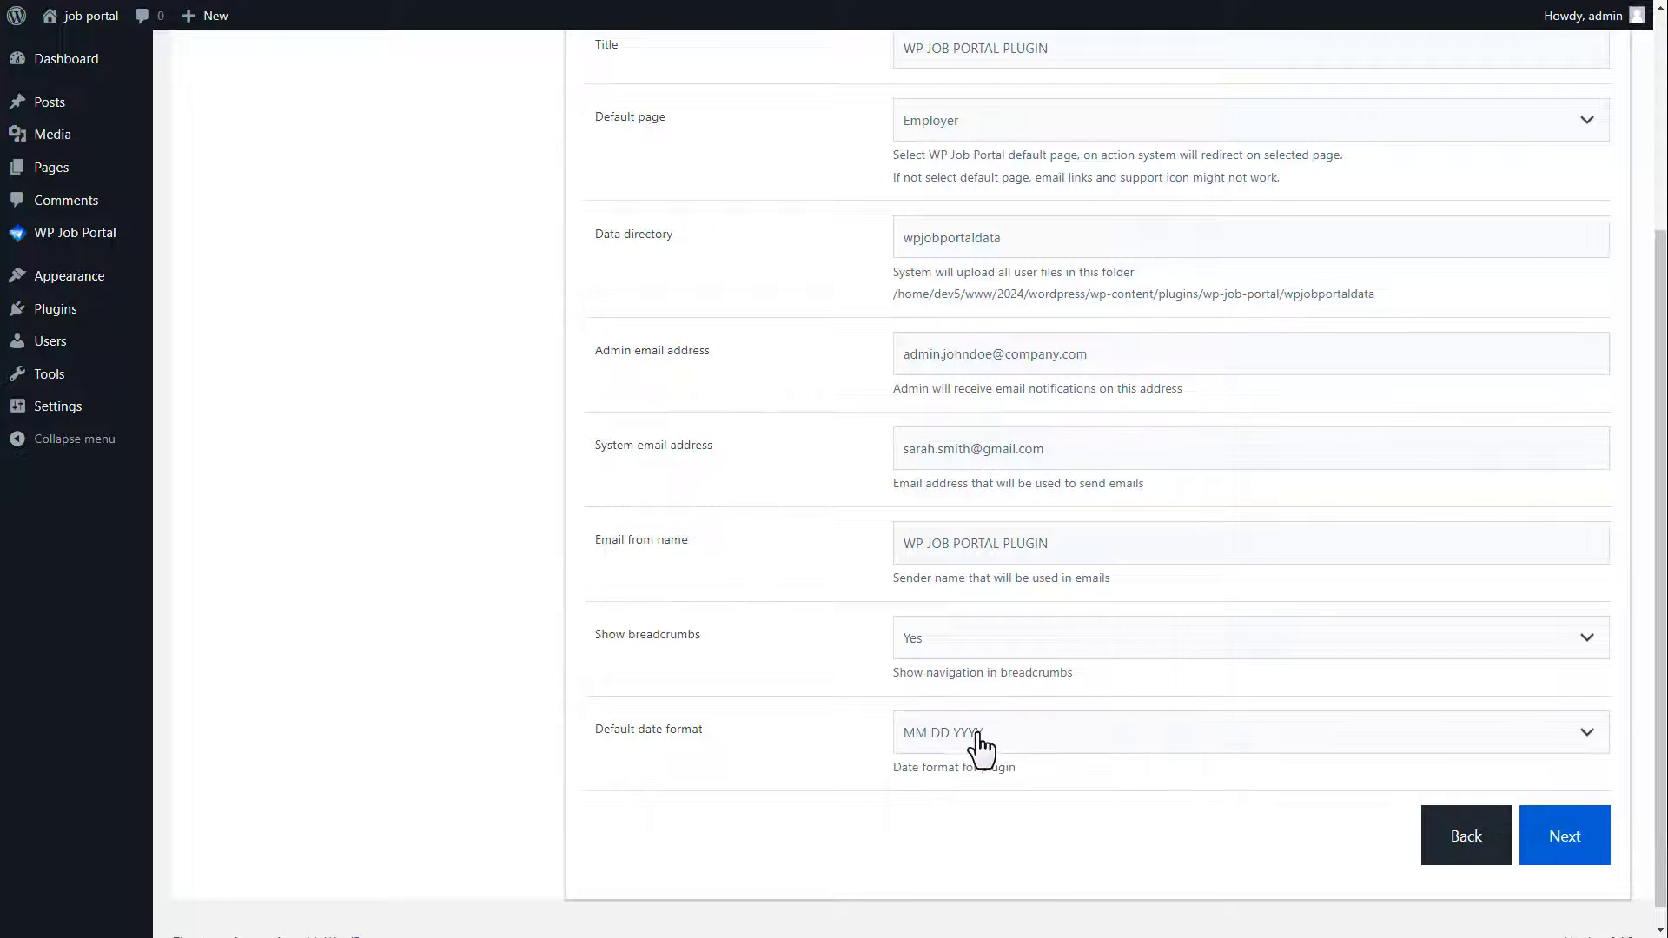
pyautogui.click(1563, 836)
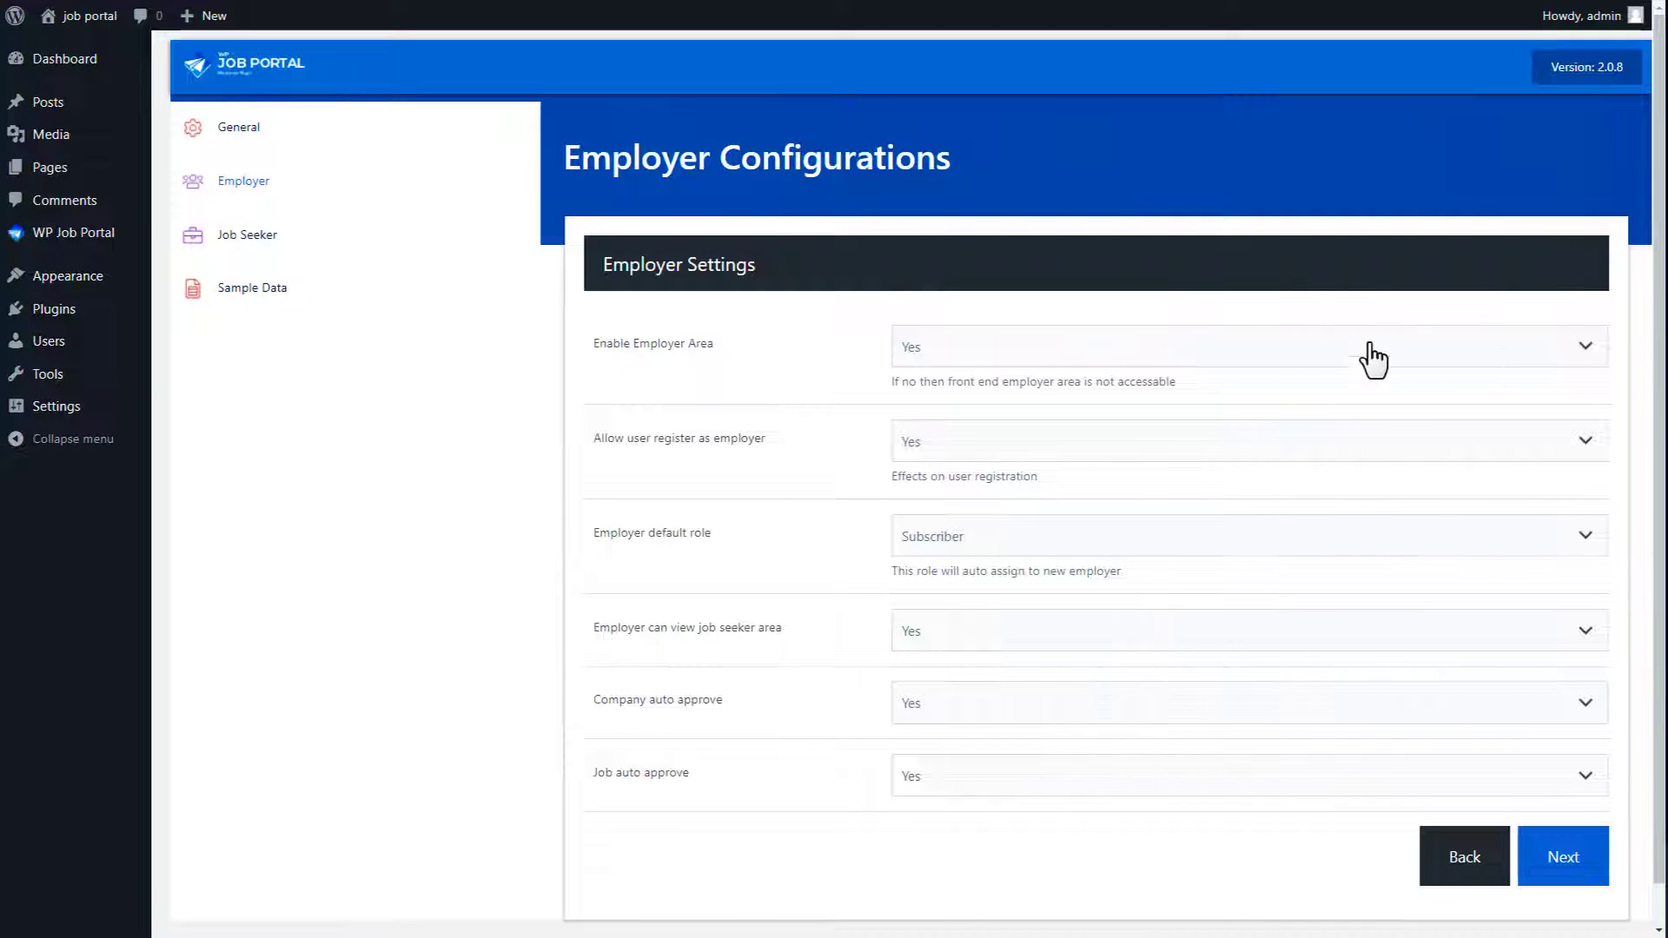
# Step: Keep the employer area enabled, employer registration allowed, and Subscriber as the employer default role
pyautogui.click(1039, 356)
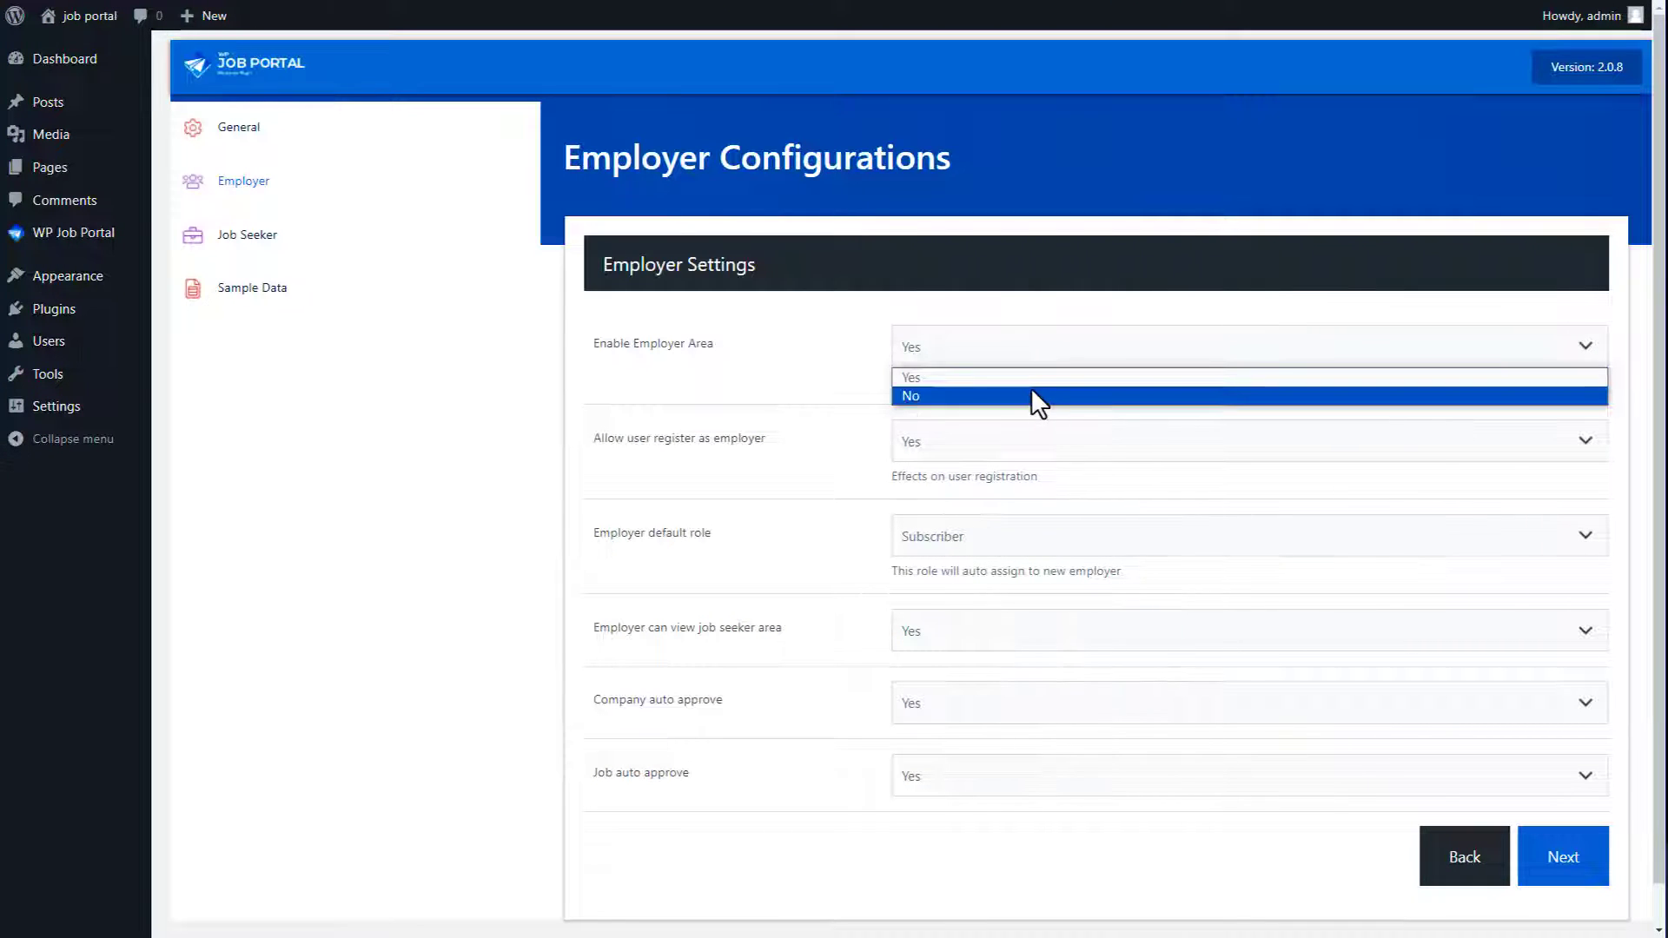
pyautogui.click(1030, 383)
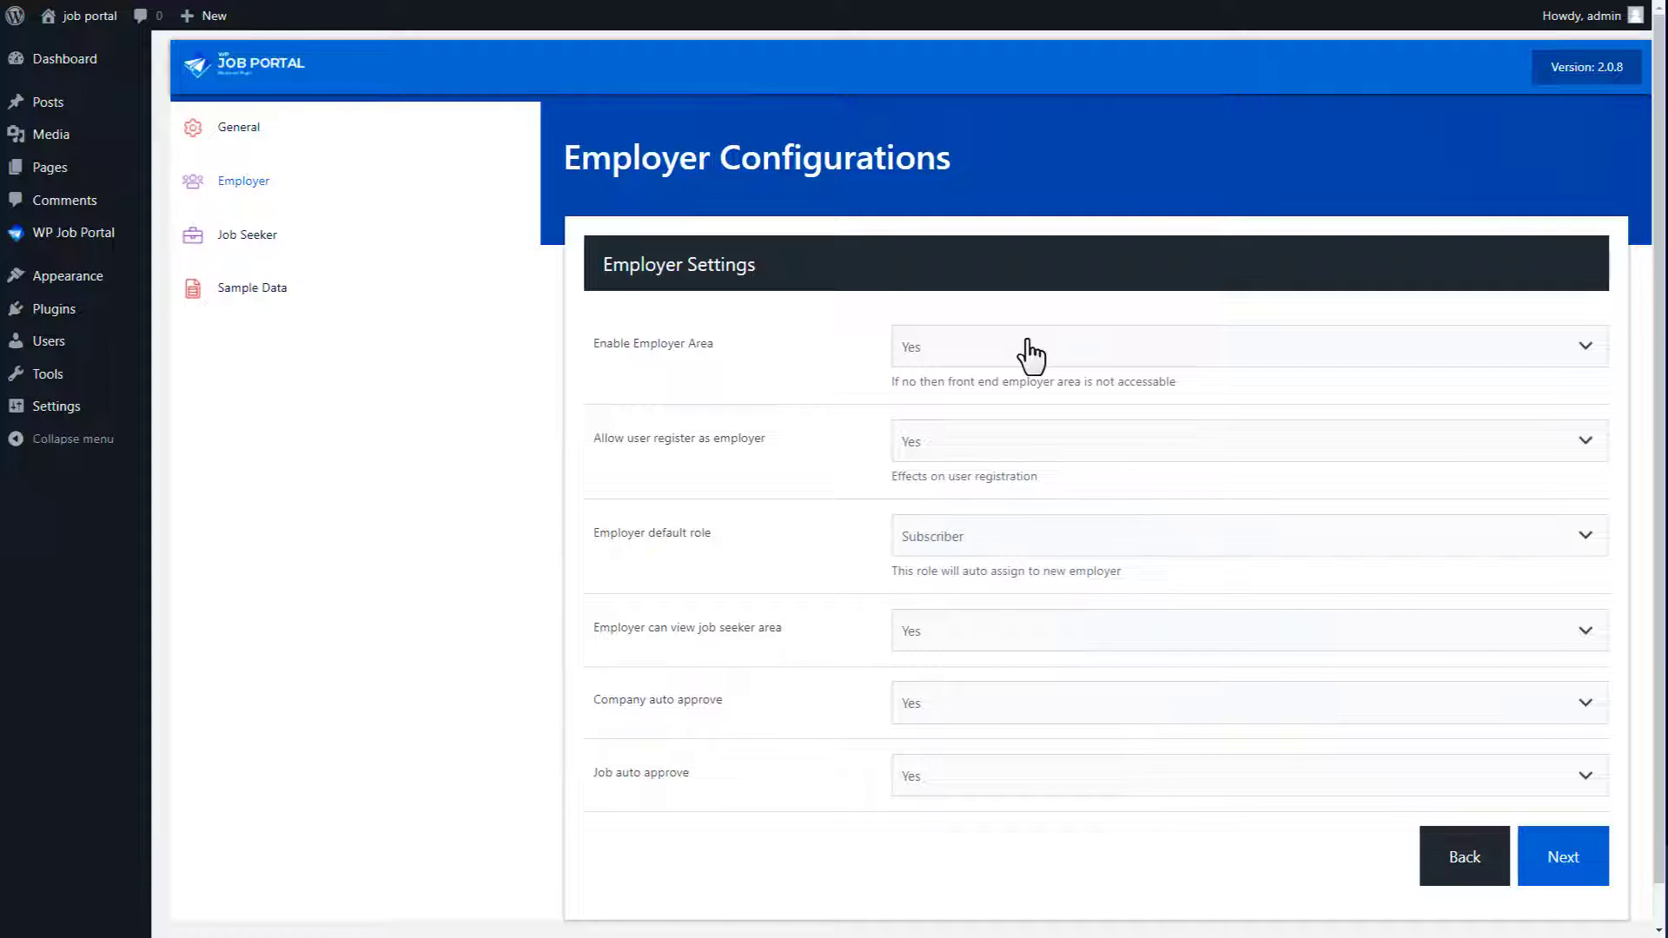
pyautogui.click(1005, 441)
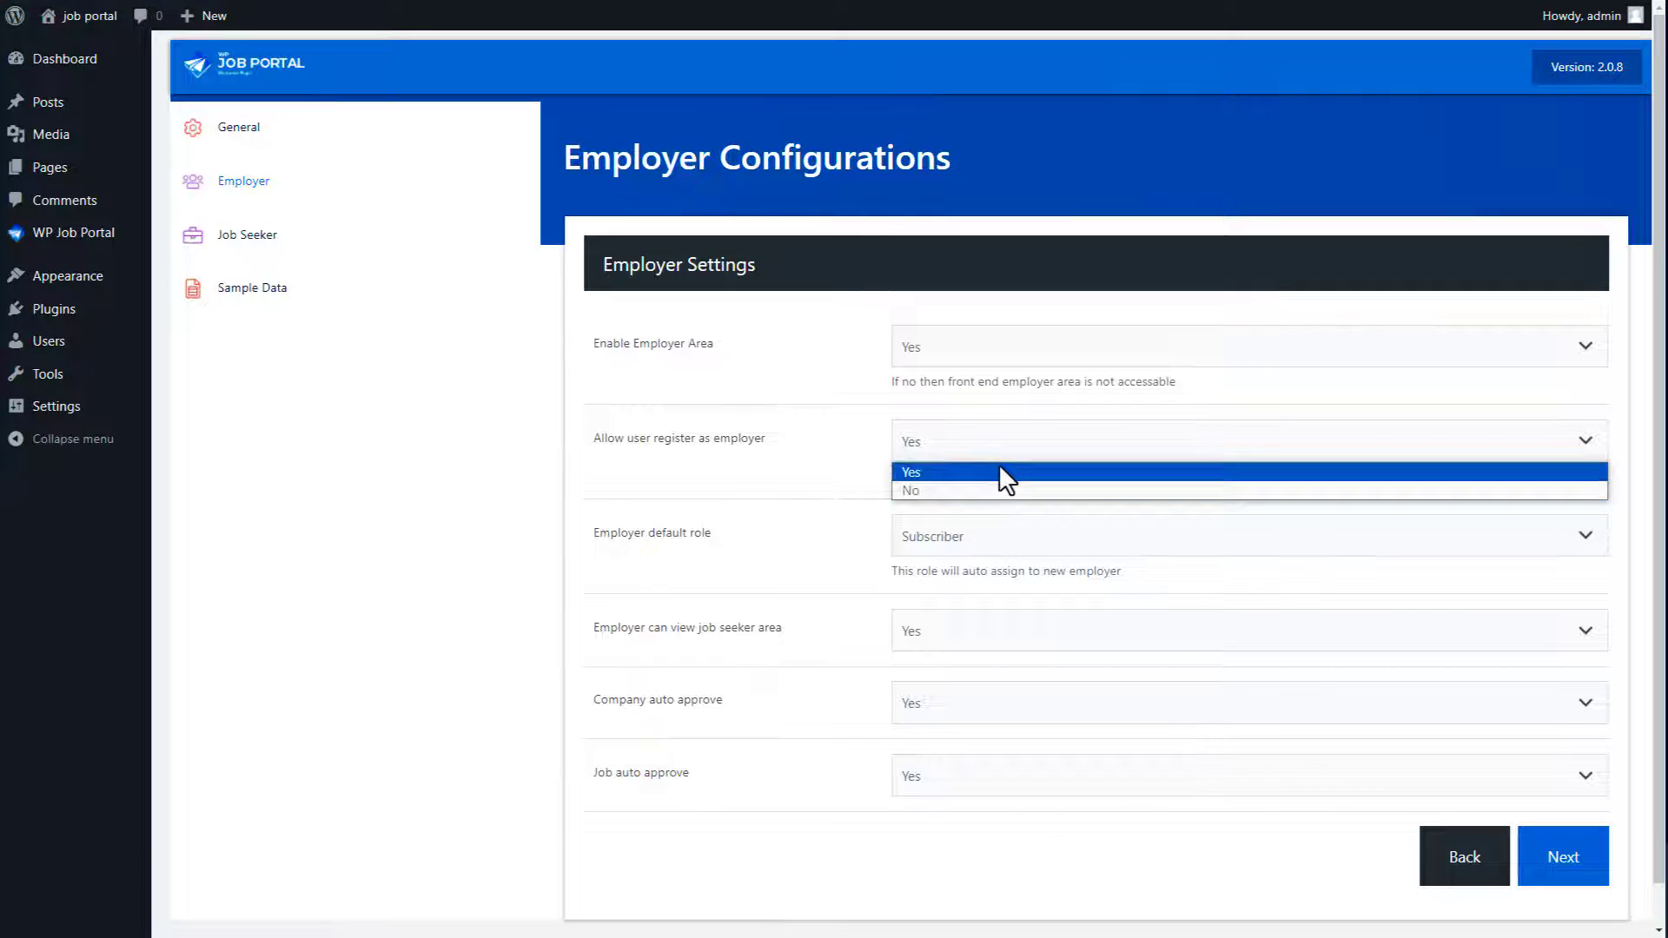
pyautogui.click(1000, 472)
pyautogui.click(999, 546)
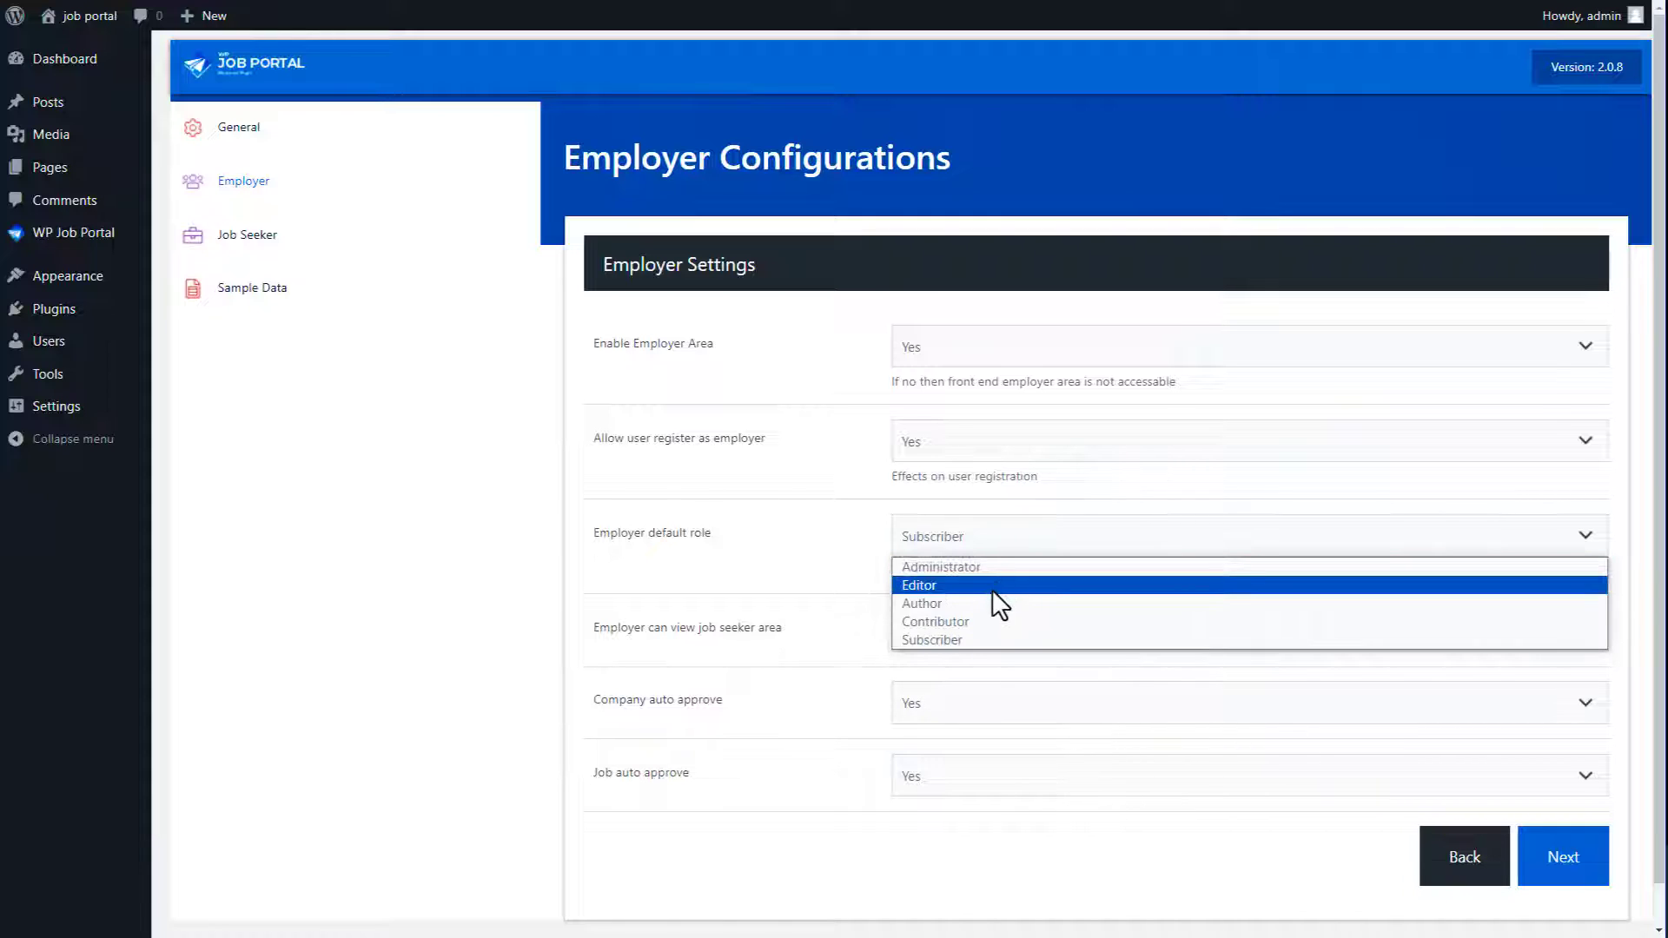
pyautogui.click(985, 636)
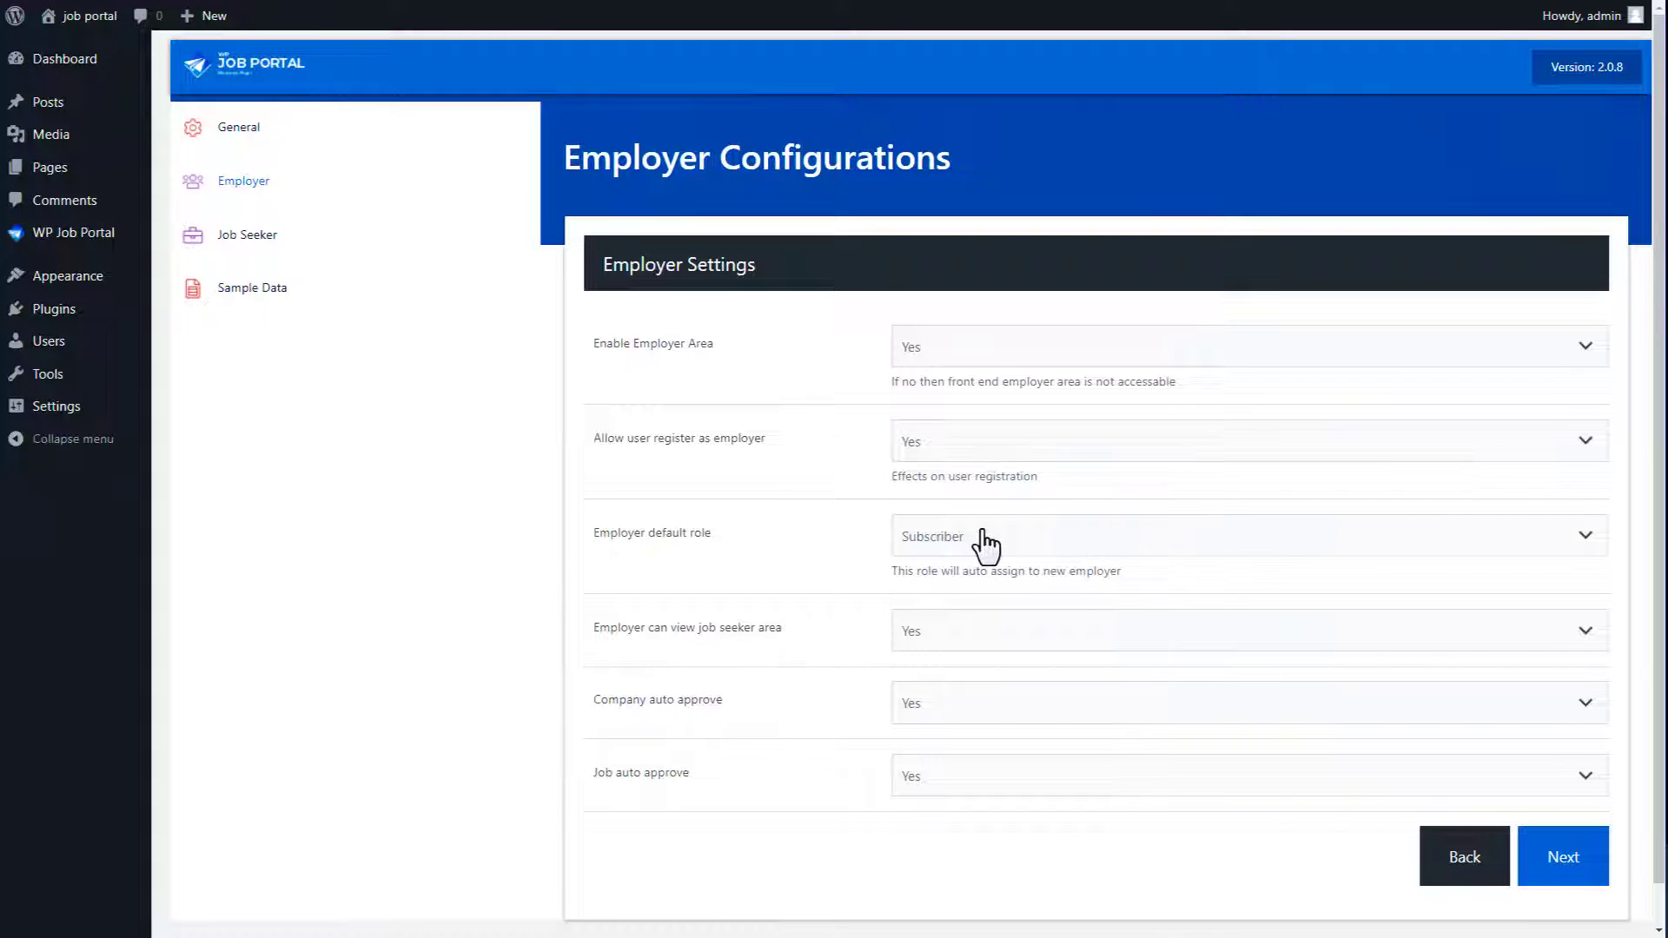
# Step: Keep employer access to the job seeker area, company and job auto-approval at Yes, and continue
pyautogui.click(965, 634)
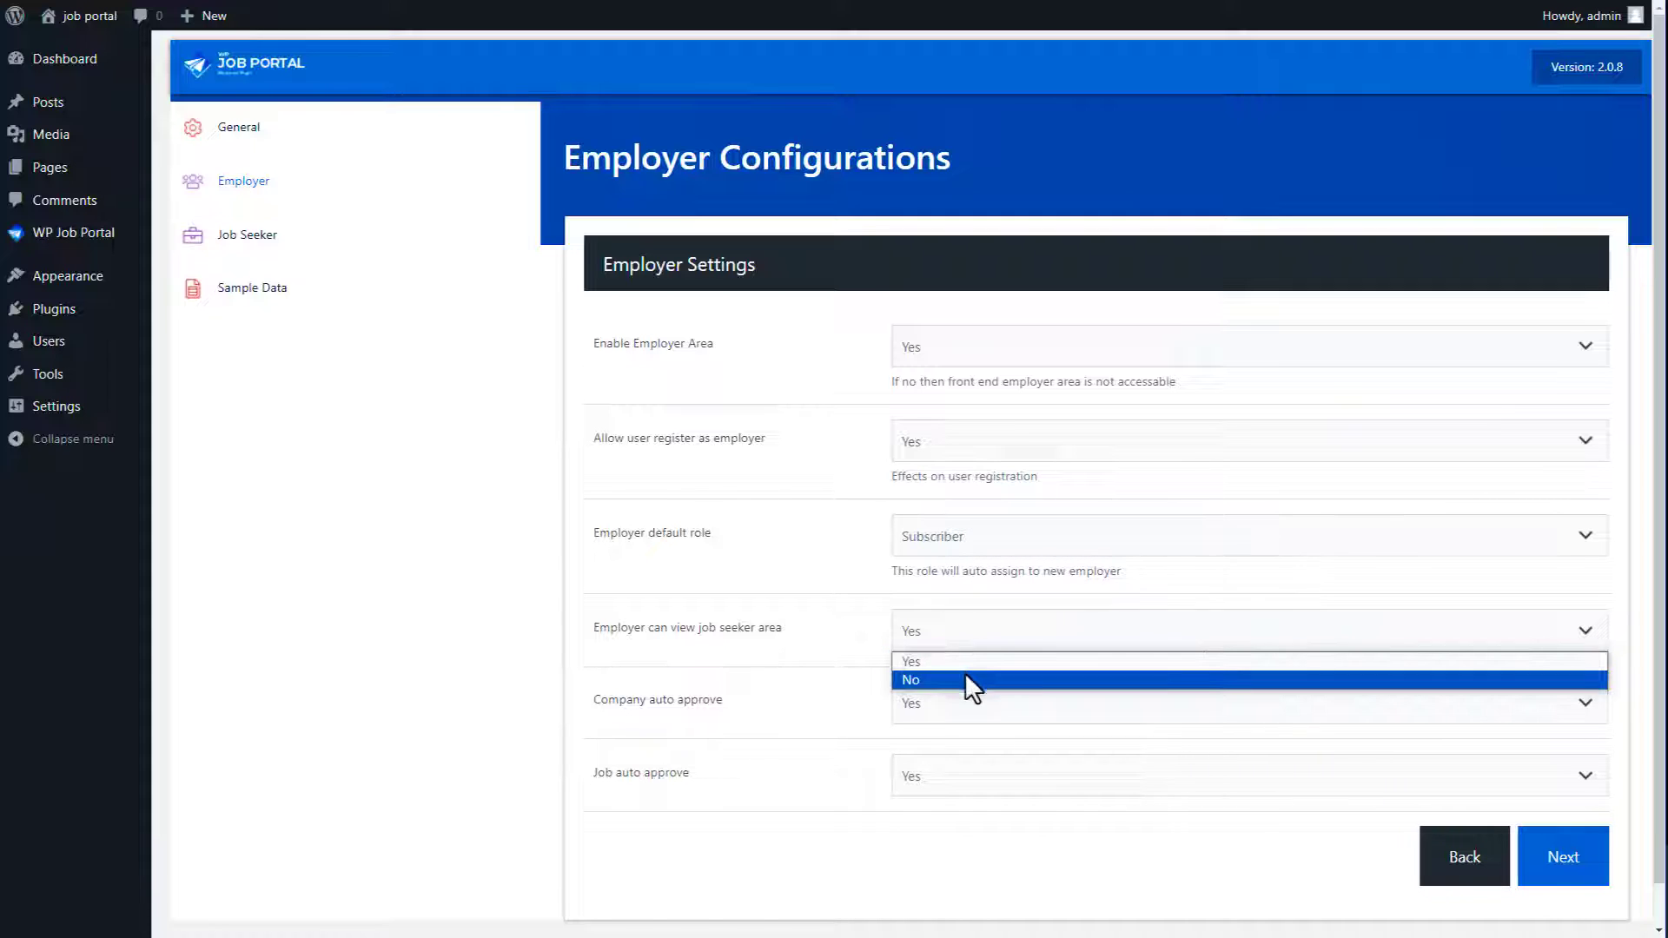
pyautogui.click(964, 666)
pyautogui.click(963, 705)
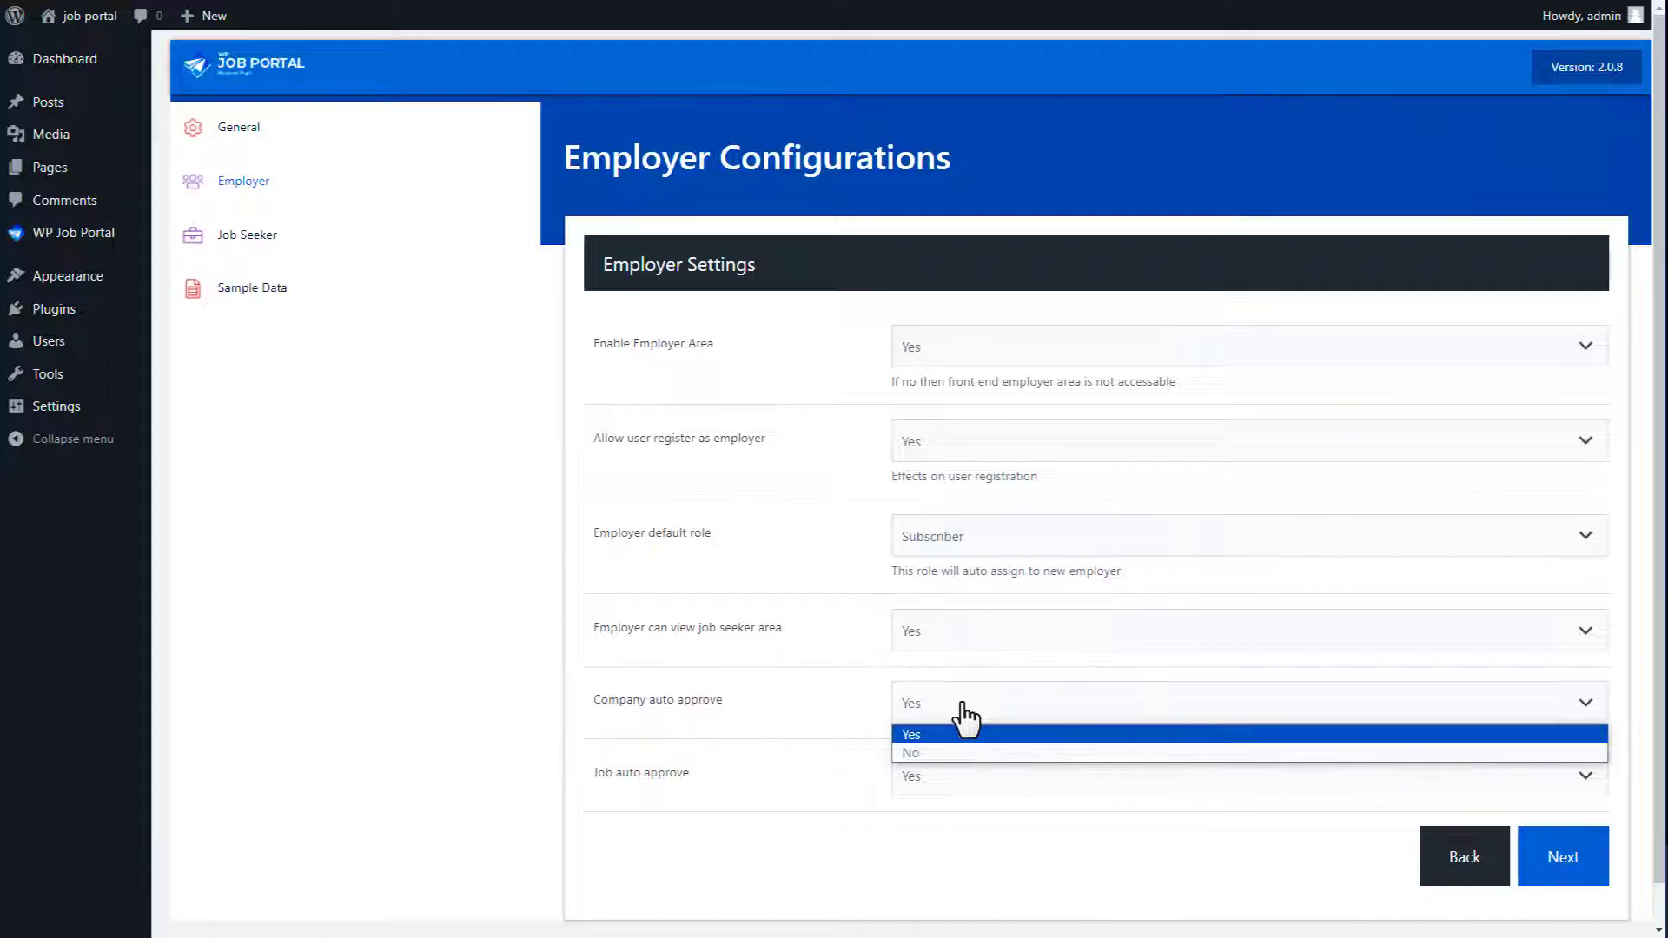
pyautogui.click(957, 737)
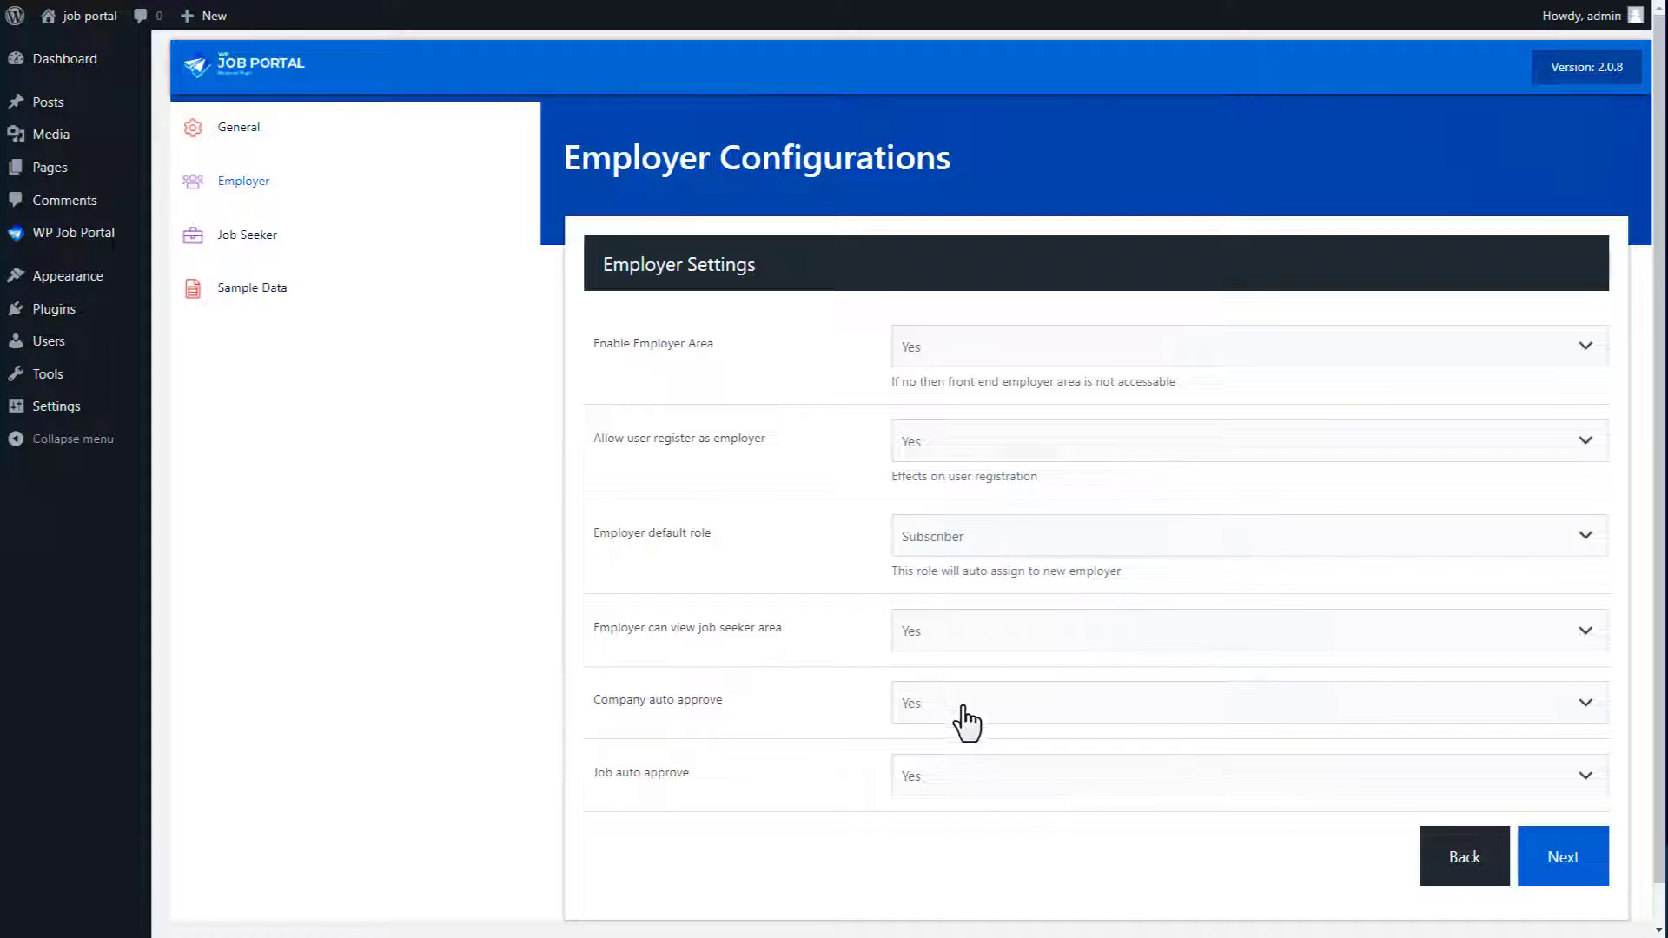
pyautogui.click(954, 782)
pyautogui.click(947, 806)
pyautogui.click(1550, 861)
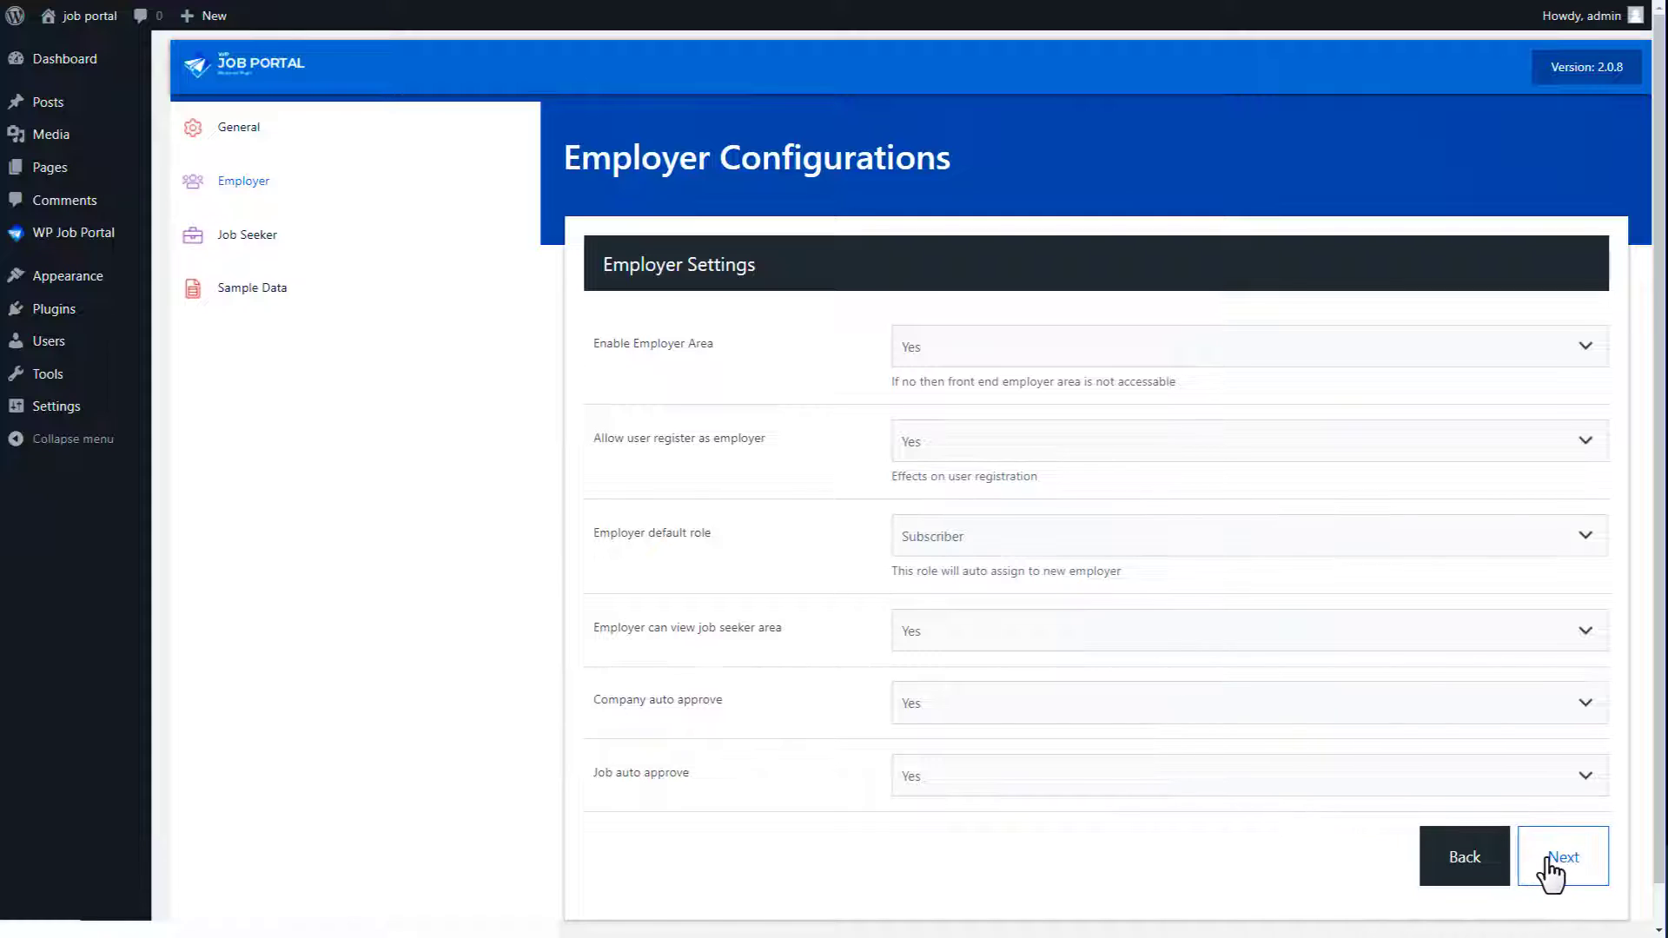
pyautogui.click(1072, 357)
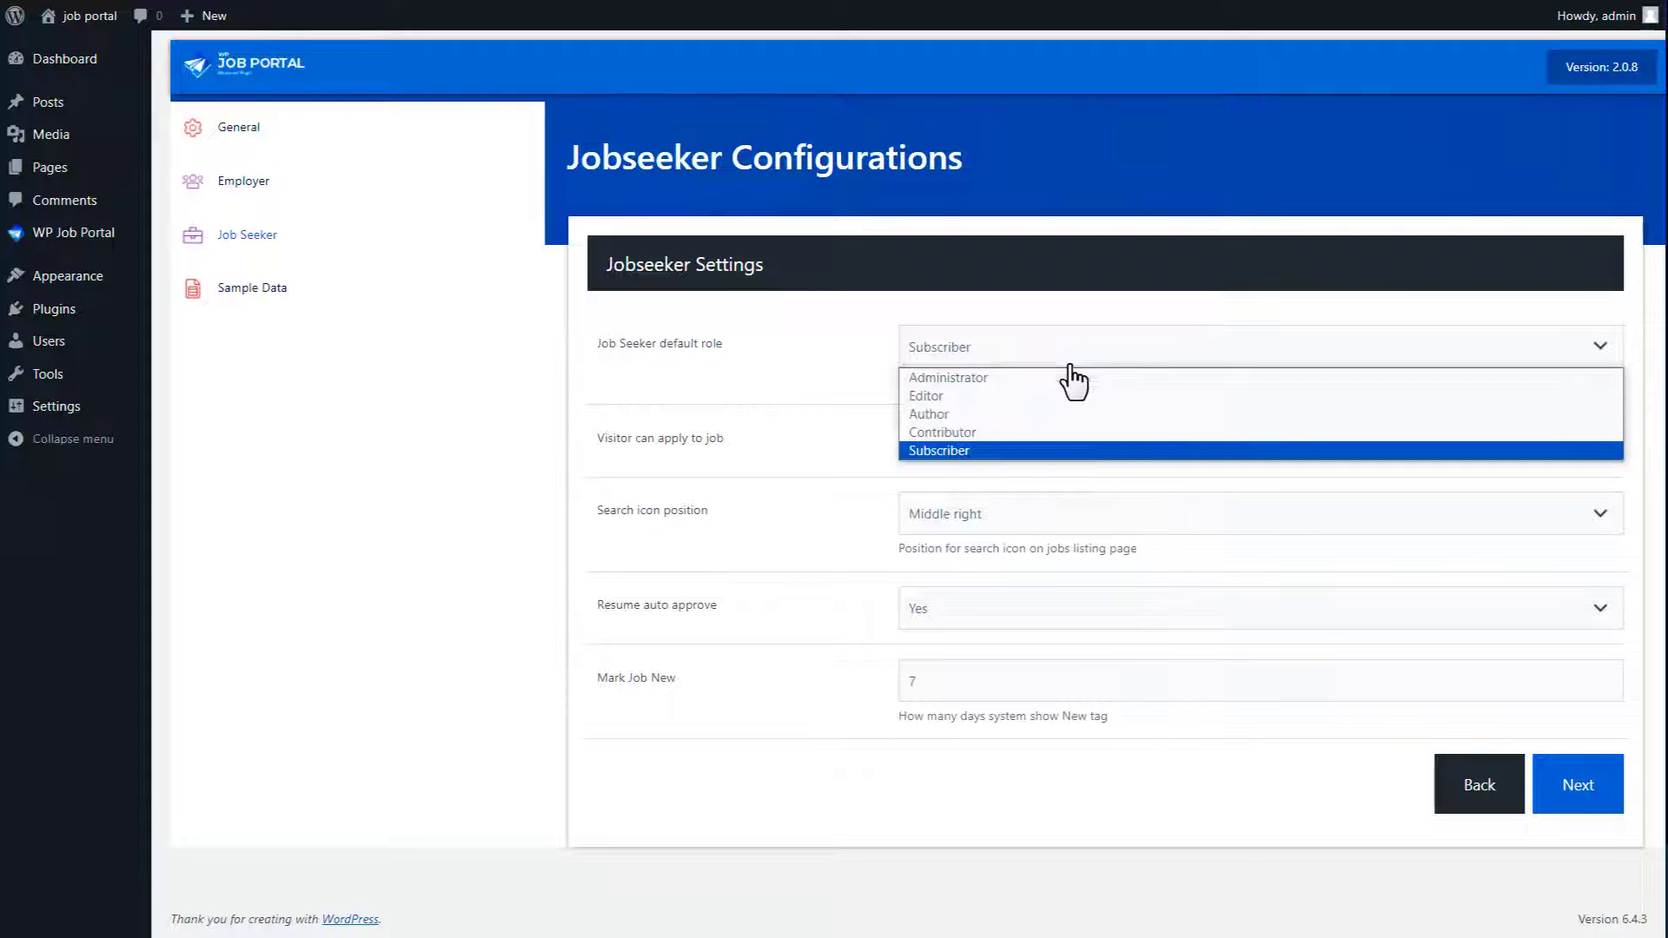
# Step: Keep the Subscriber jobseeker role, let visitors apply, put the search icon Top right, keep resume auto-approve Yes
pyautogui.click(1051, 449)
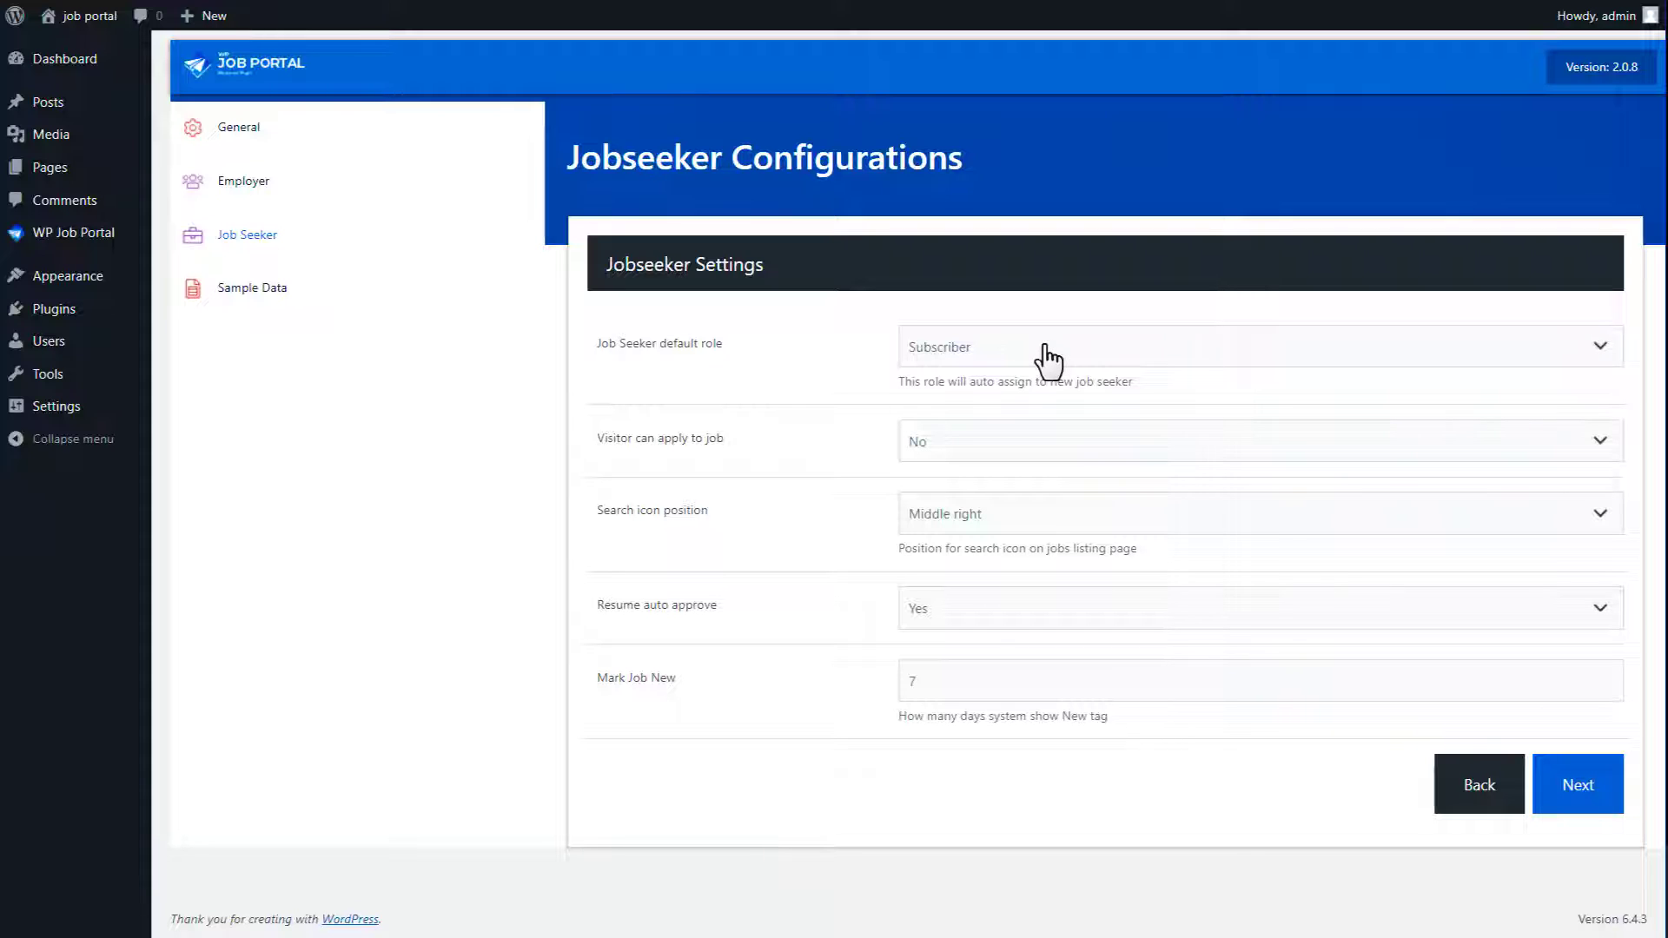
pyautogui.click(1016, 447)
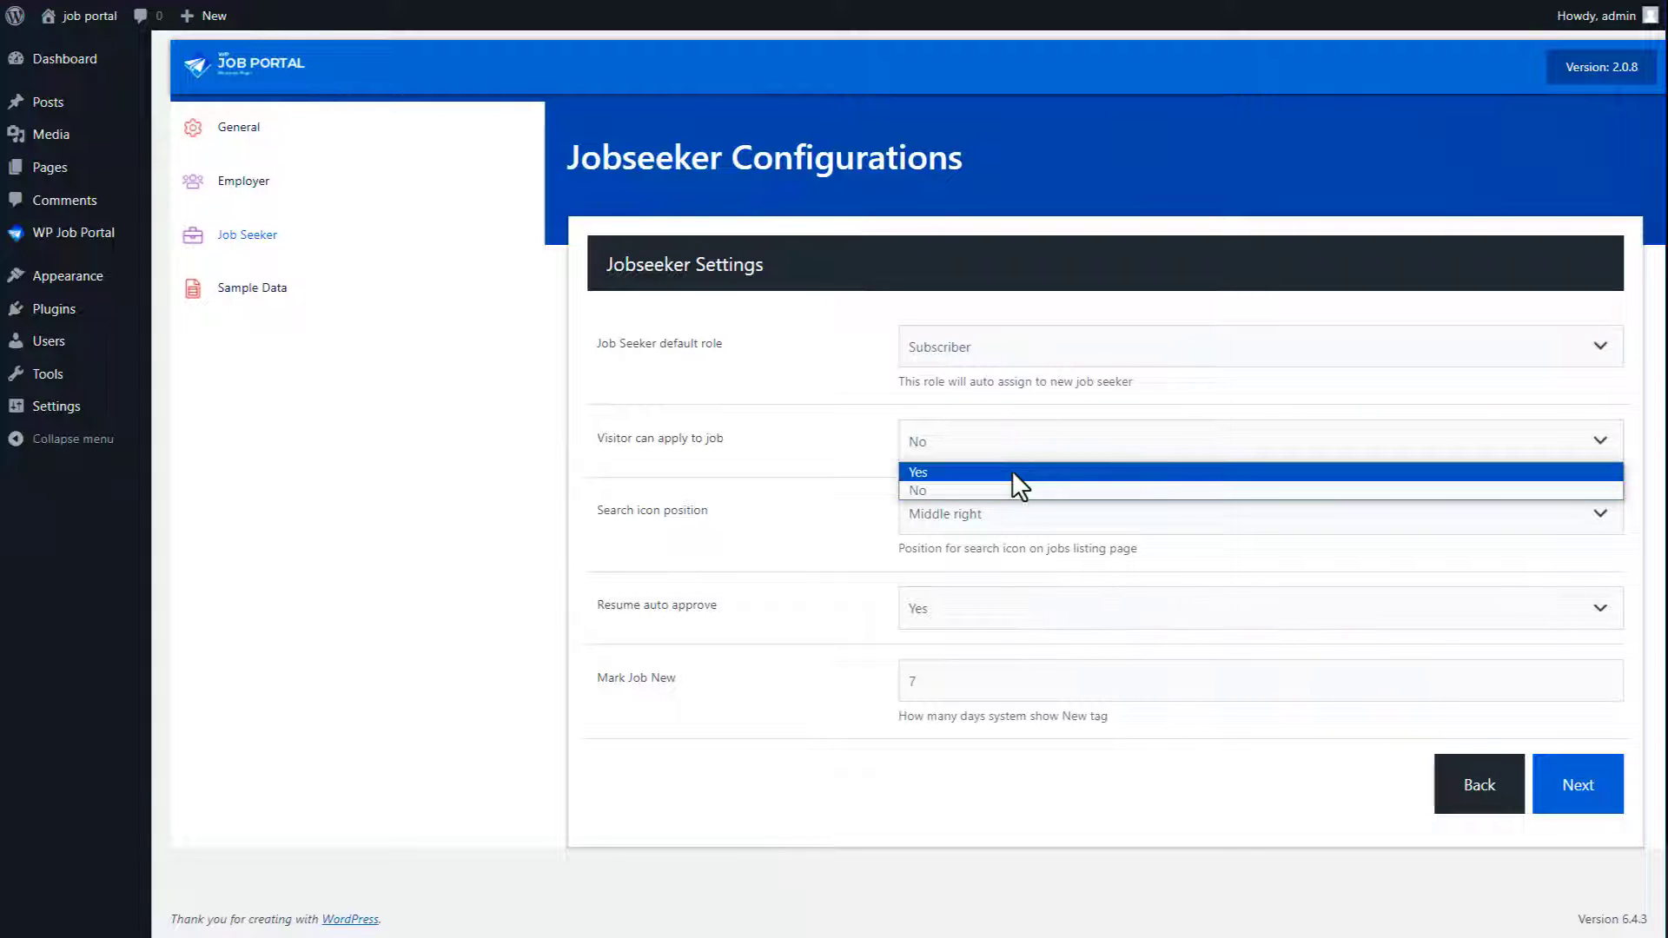
pyautogui.click(1011, 470)
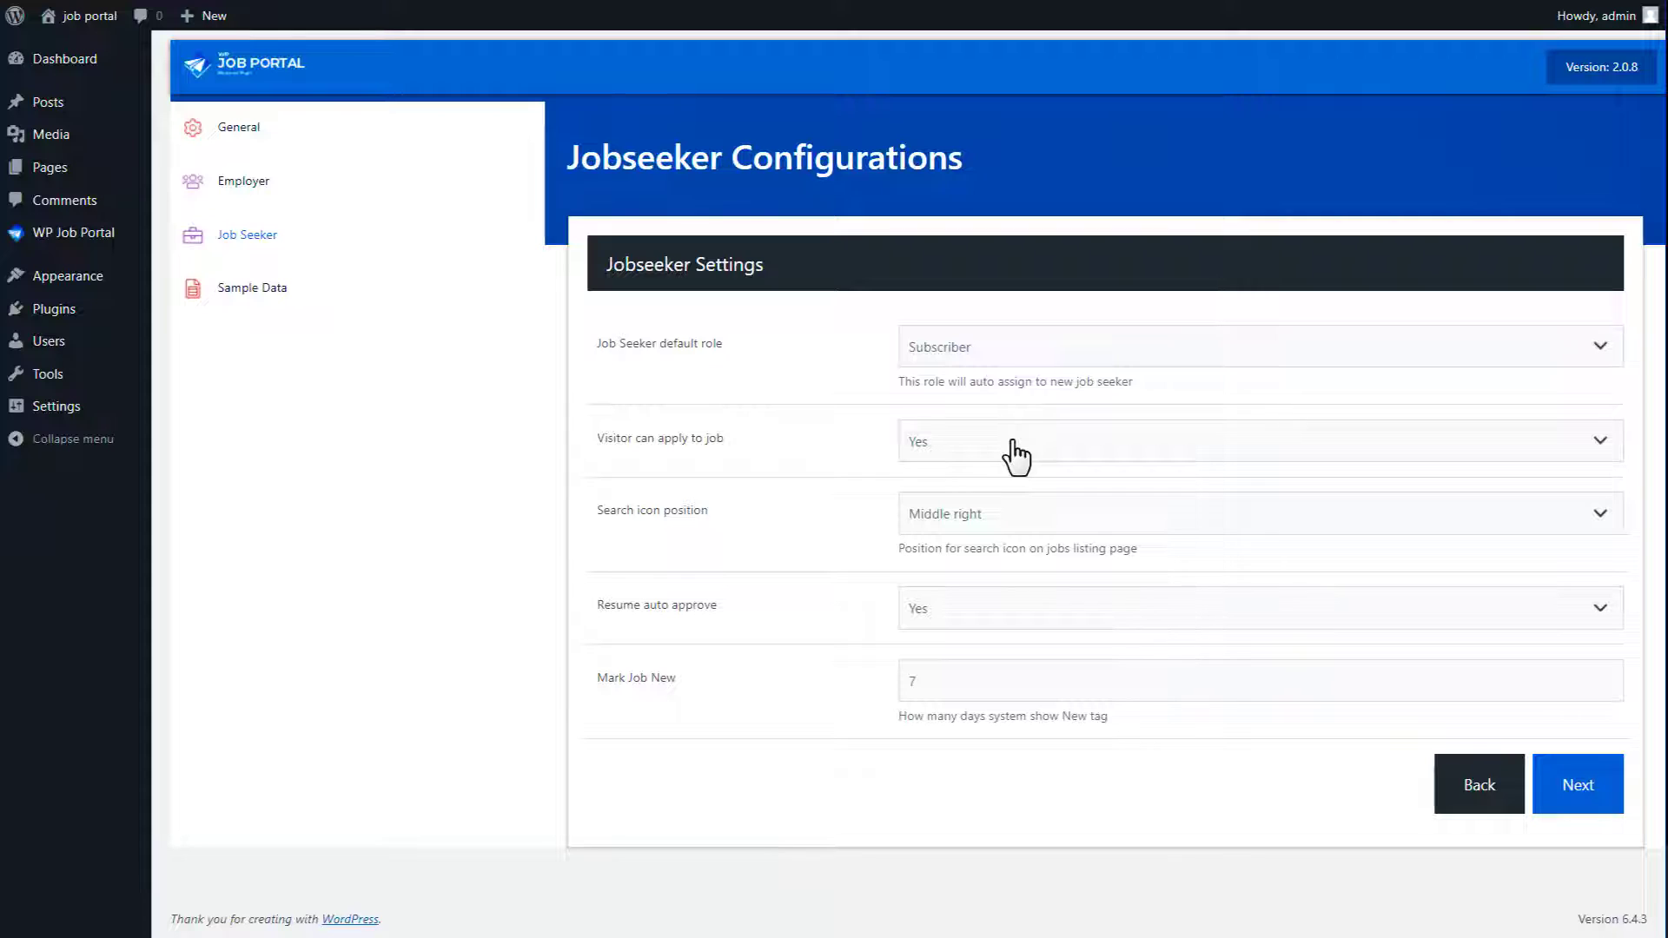
pyautogui.click(1013, 522)
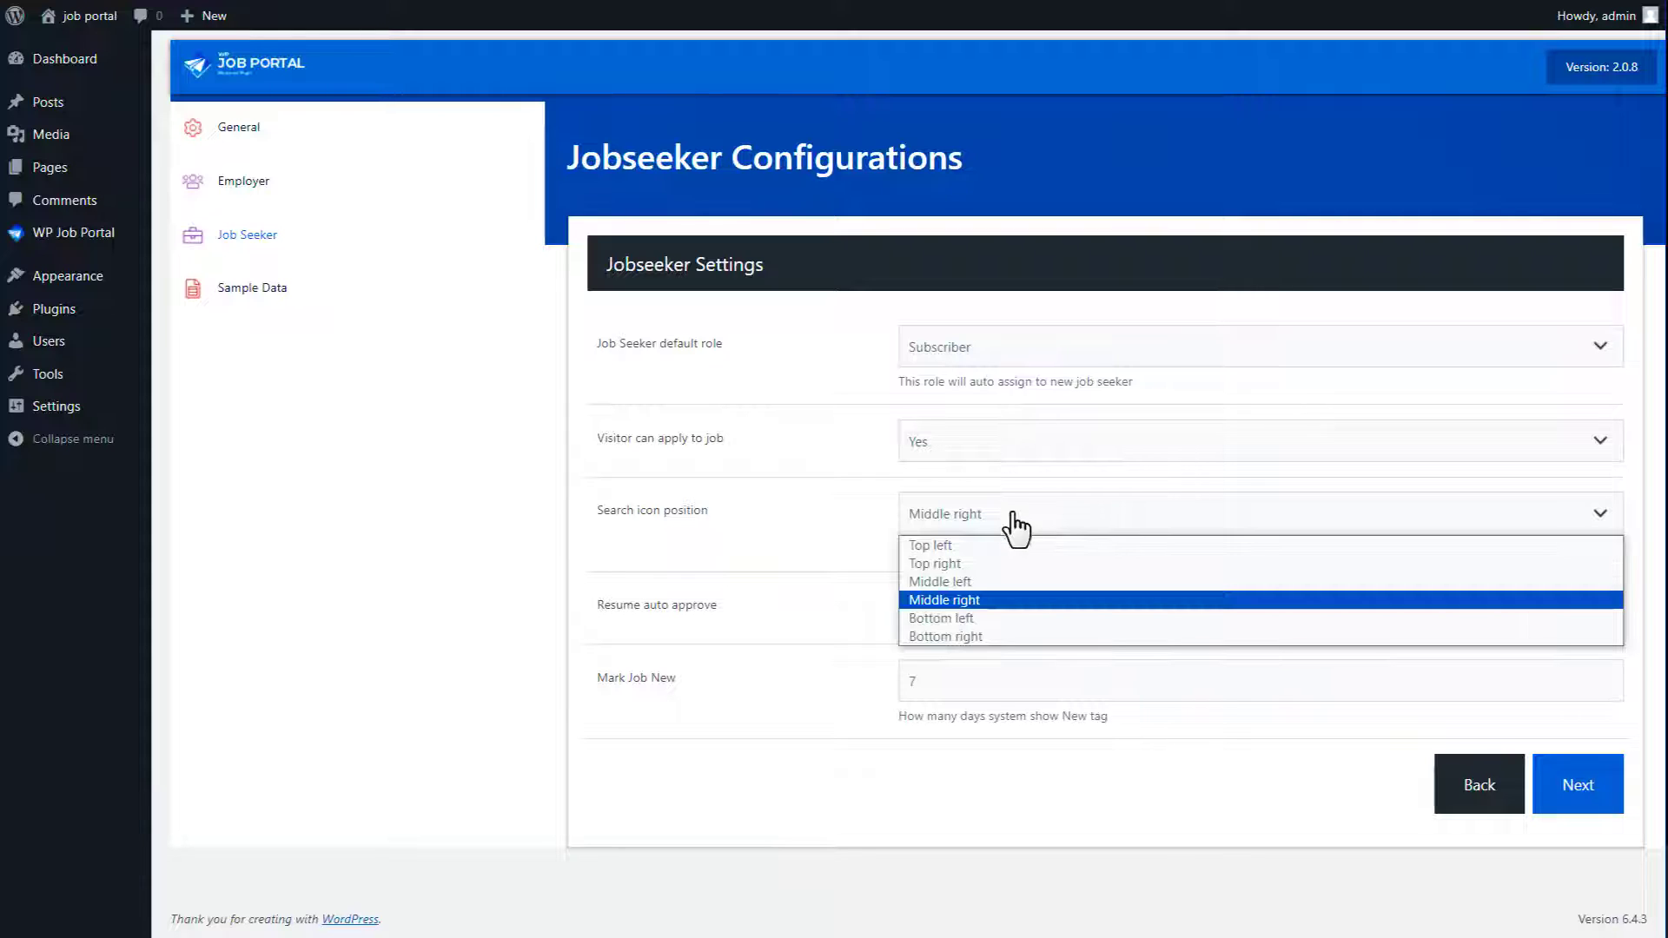
pyautogui.click(1011, 558)
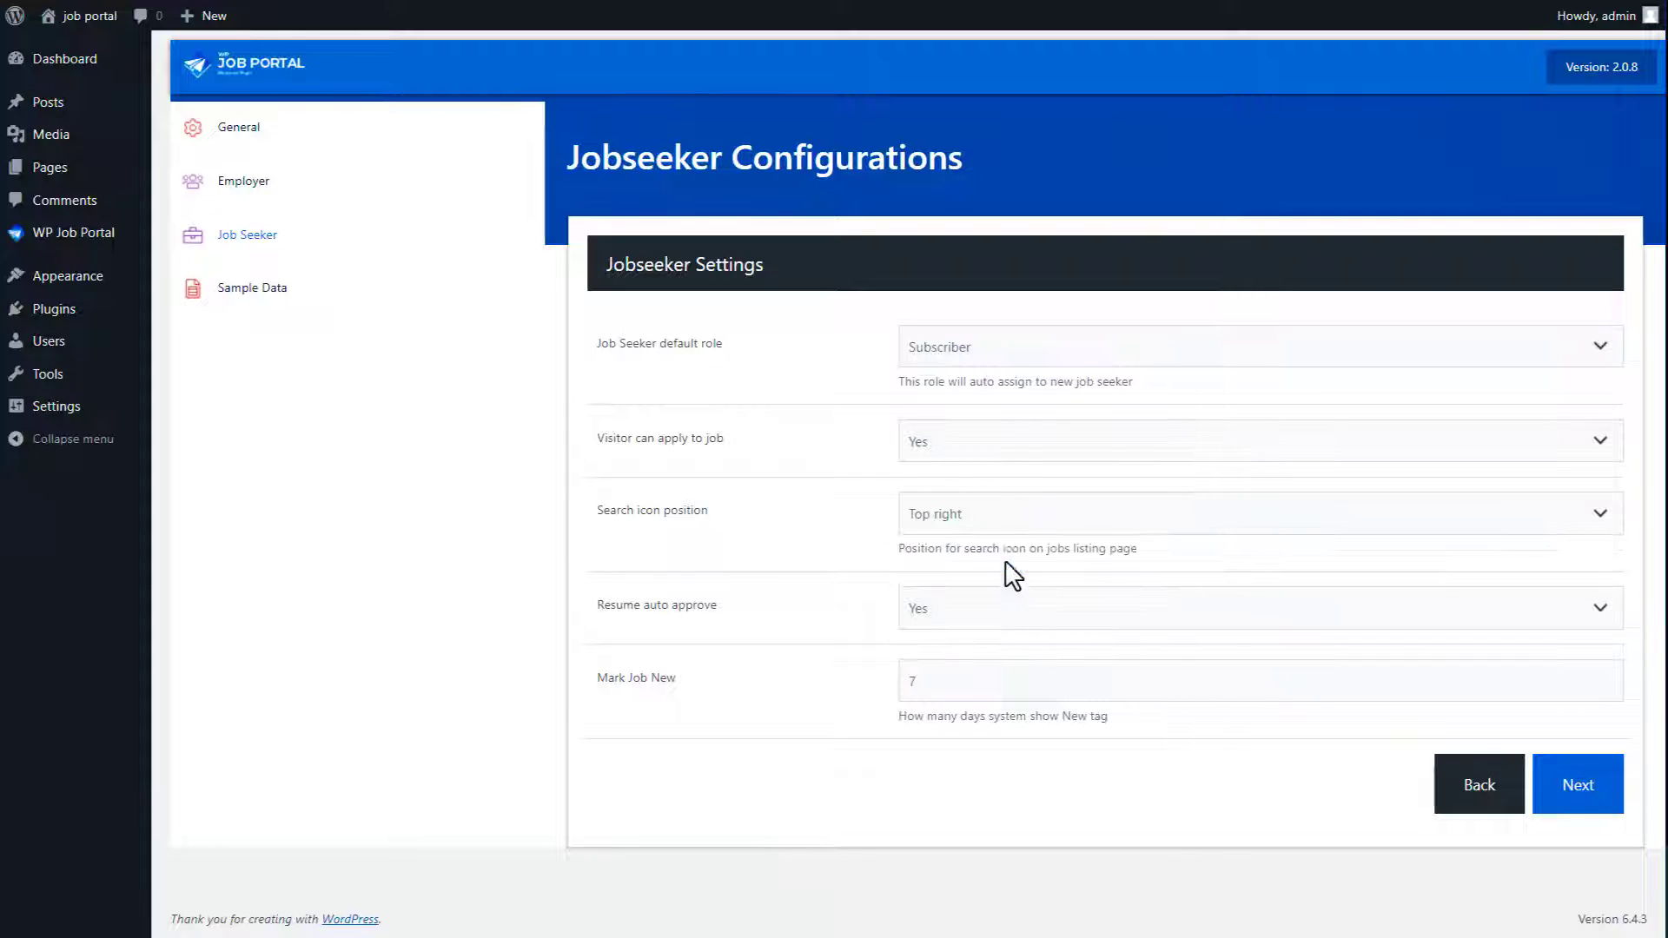
pyautogui.click(1006, 608)
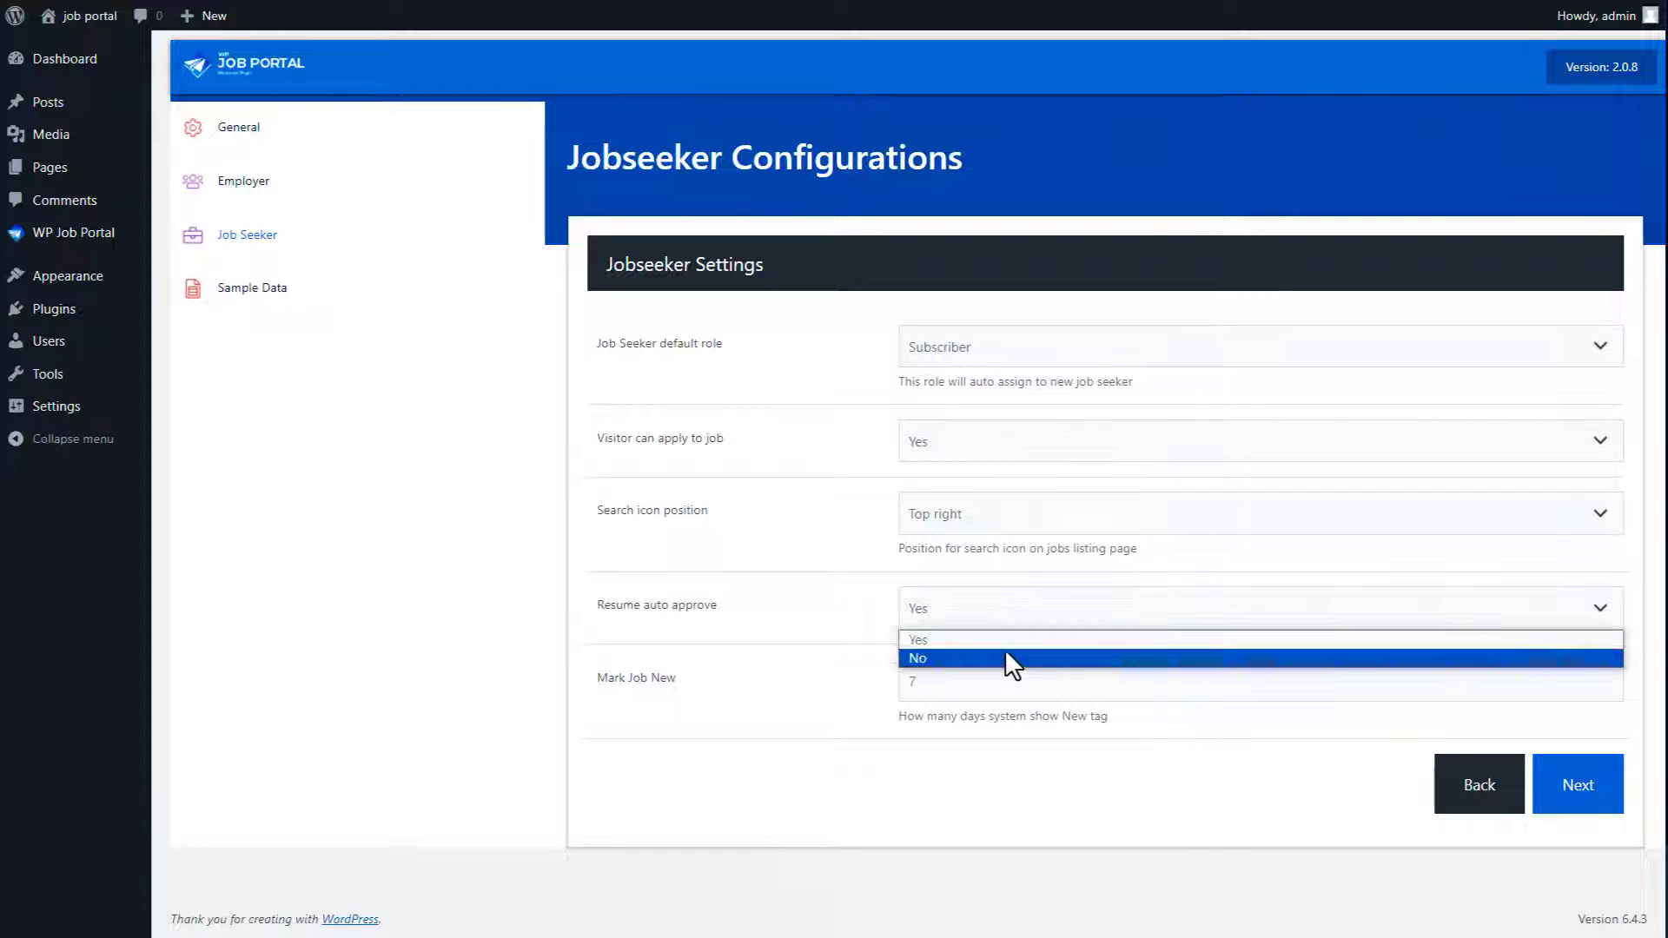
pyautogui.click(1004, 640)
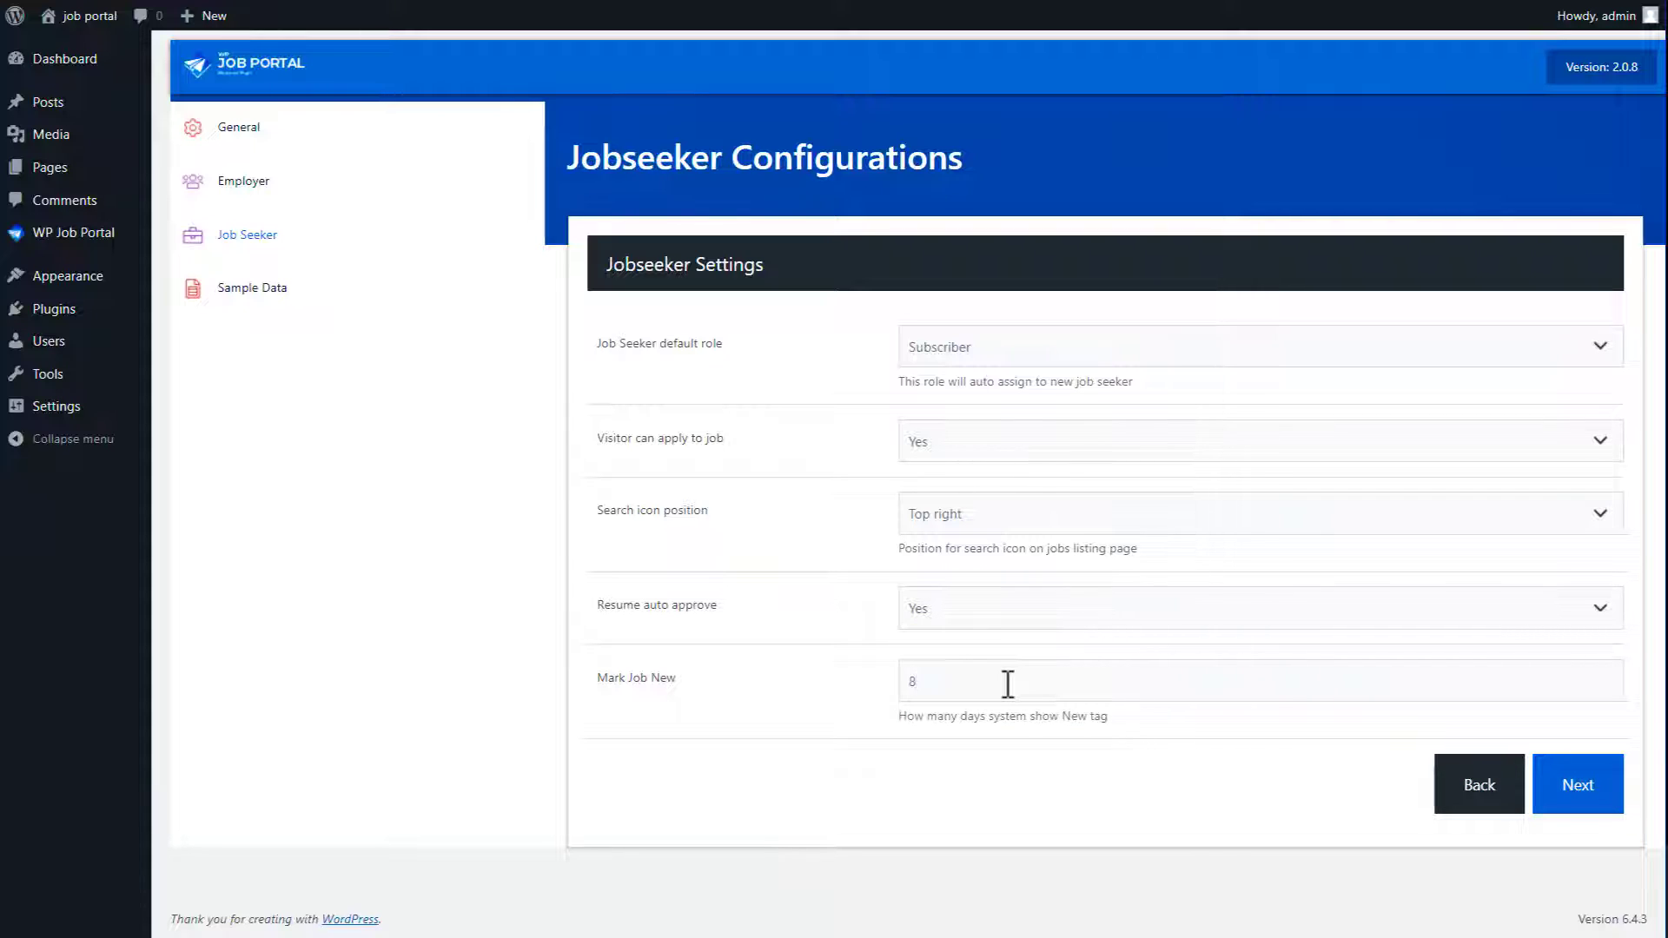
pyautogui.click(1571, 800)
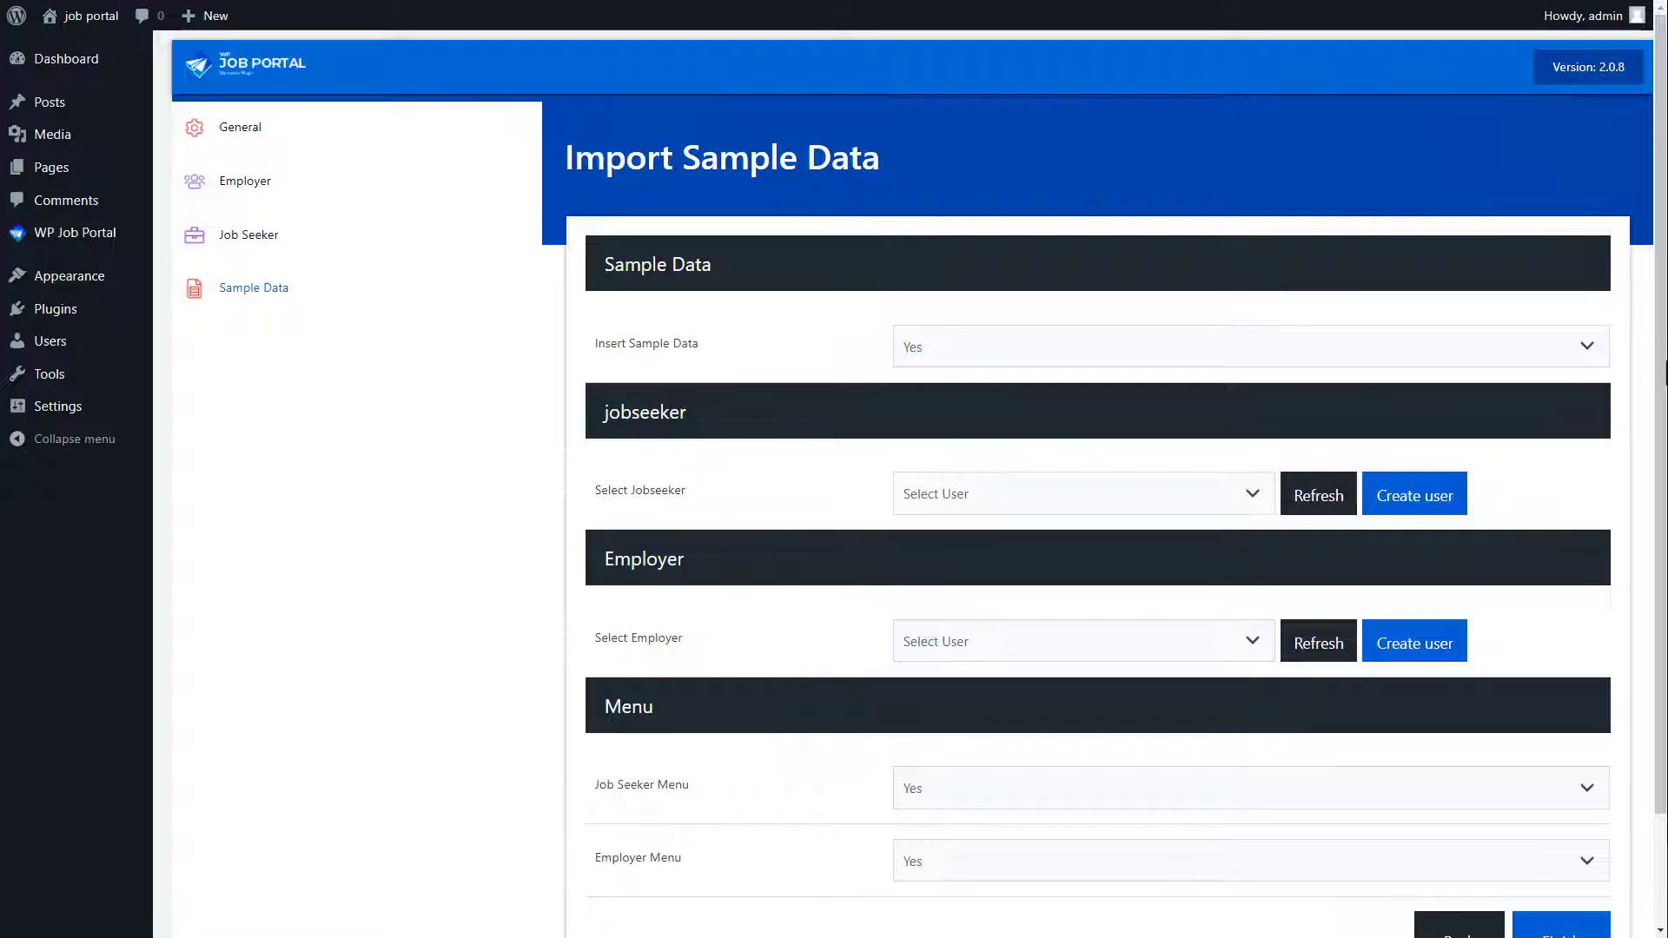
pyautogui.click(1015, 358)
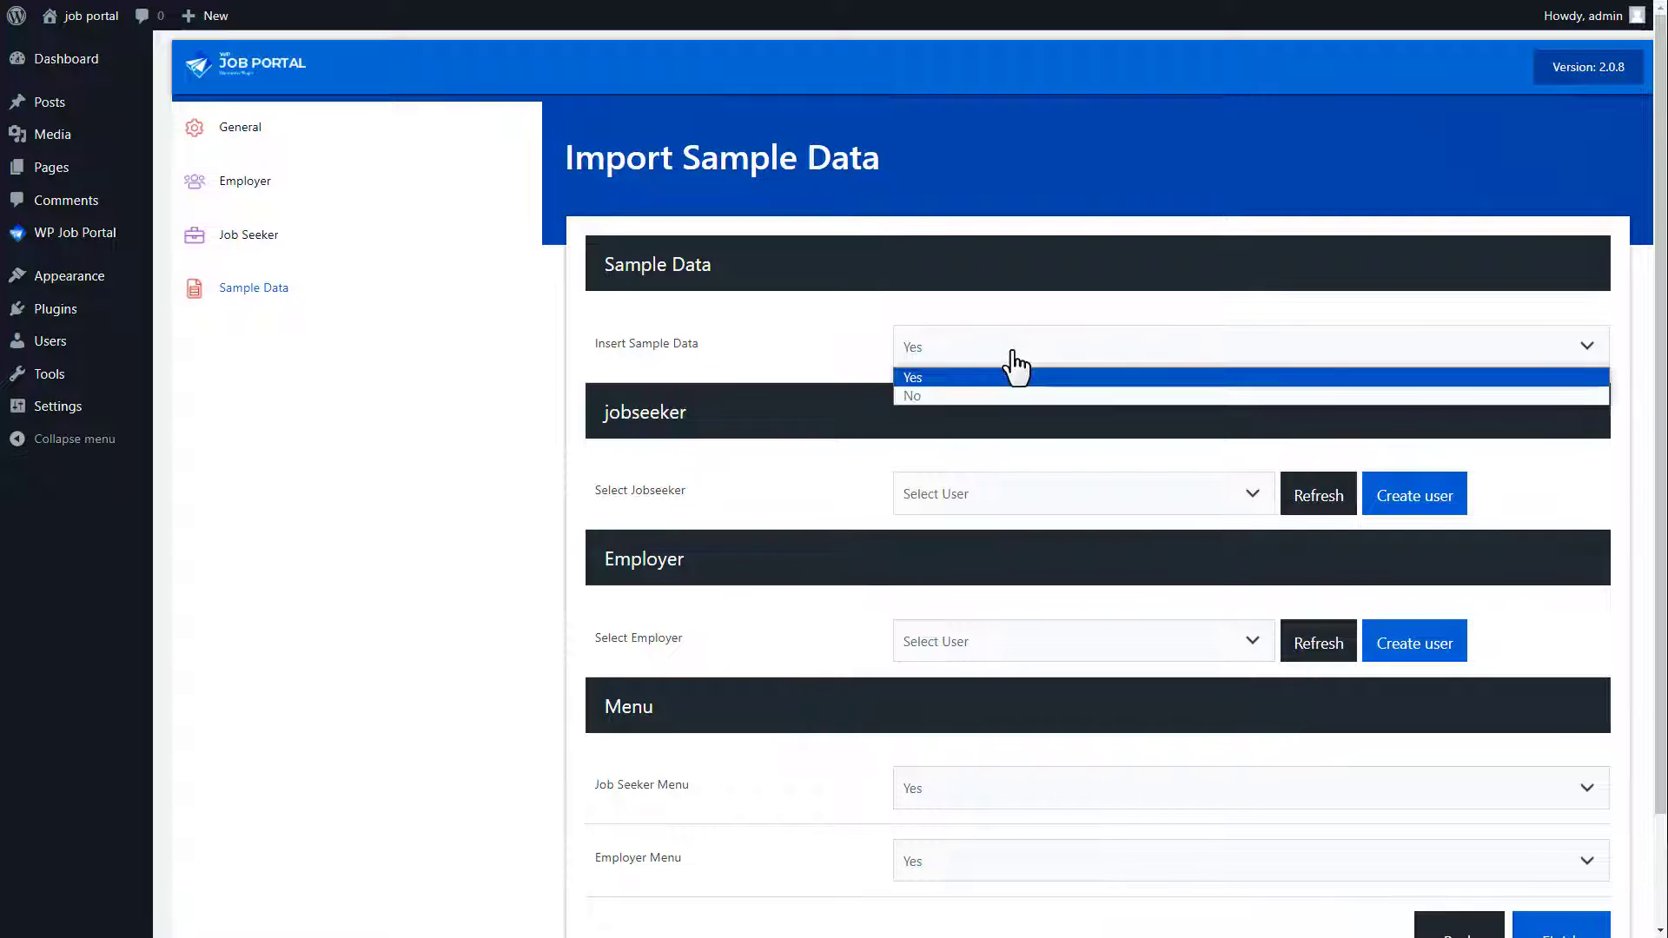
pyautogui.click(1011, 393)
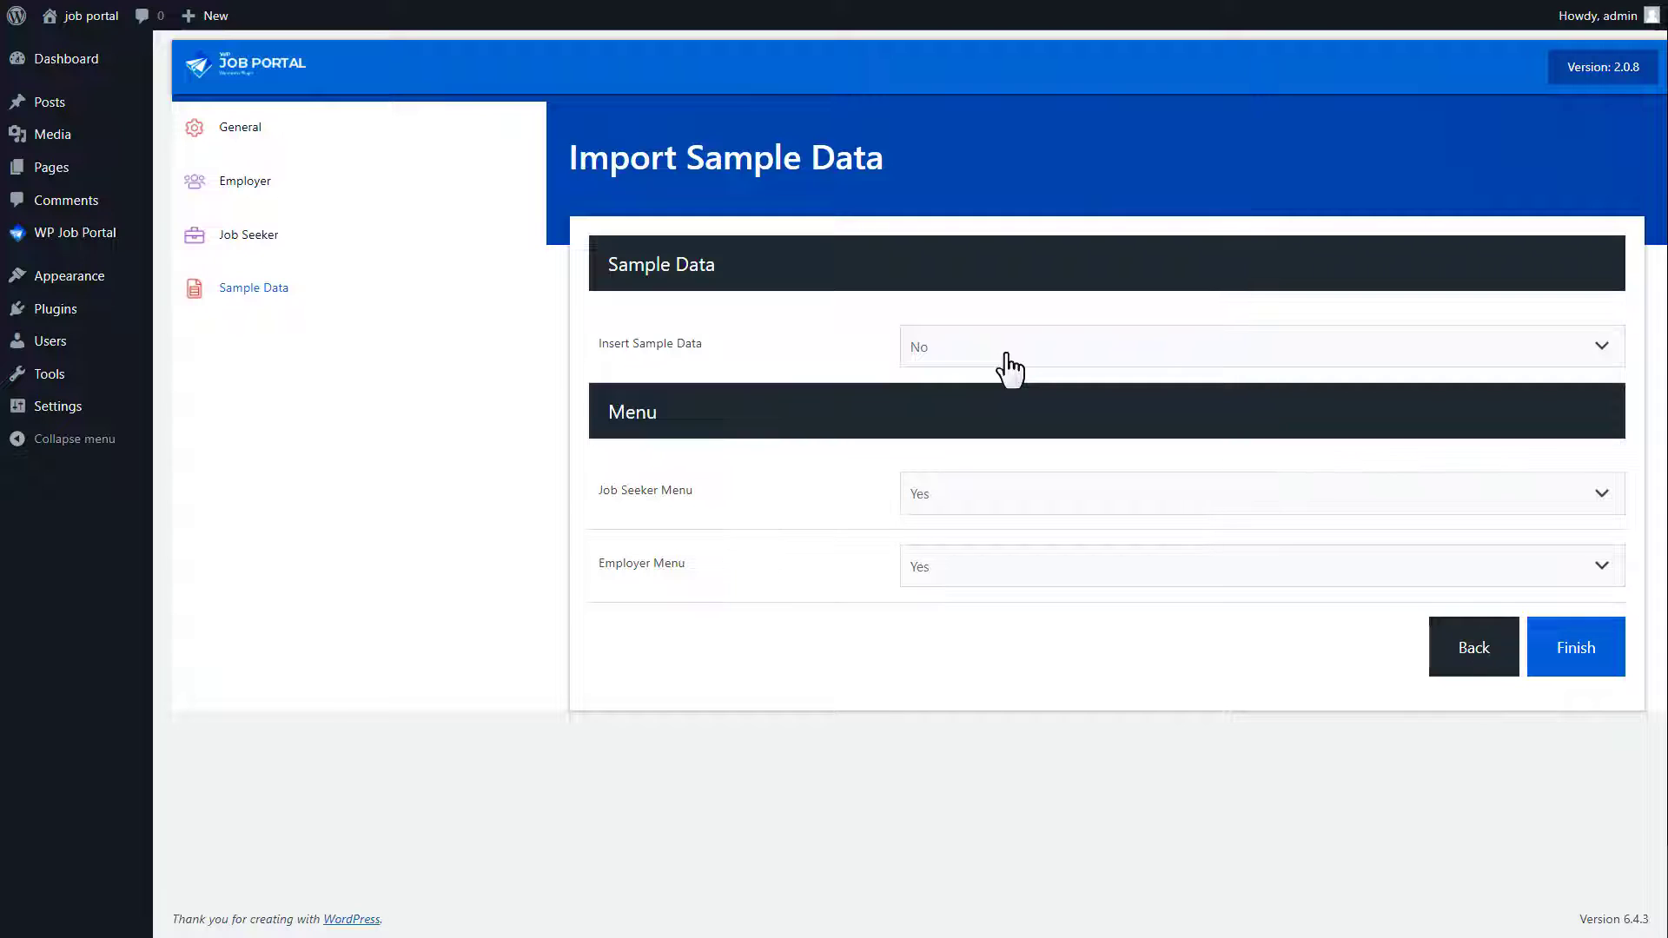
pyautogui.click(1008, 356)
pyautogui.click(1007, 387)
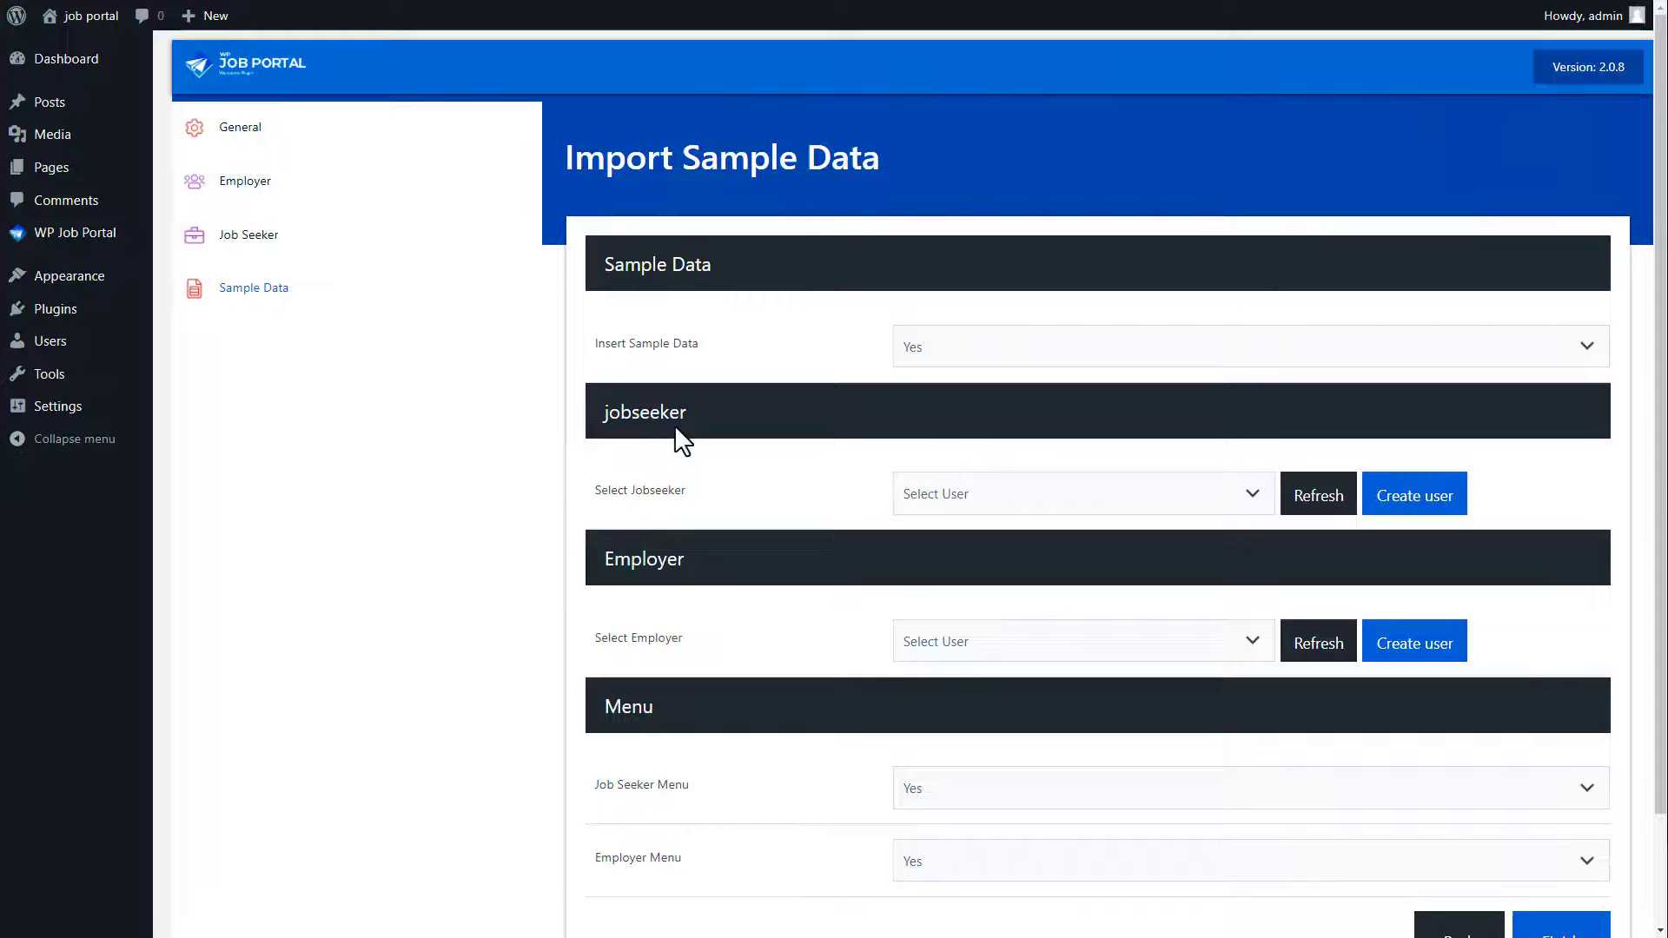
pyautogui.click(1018, 501)
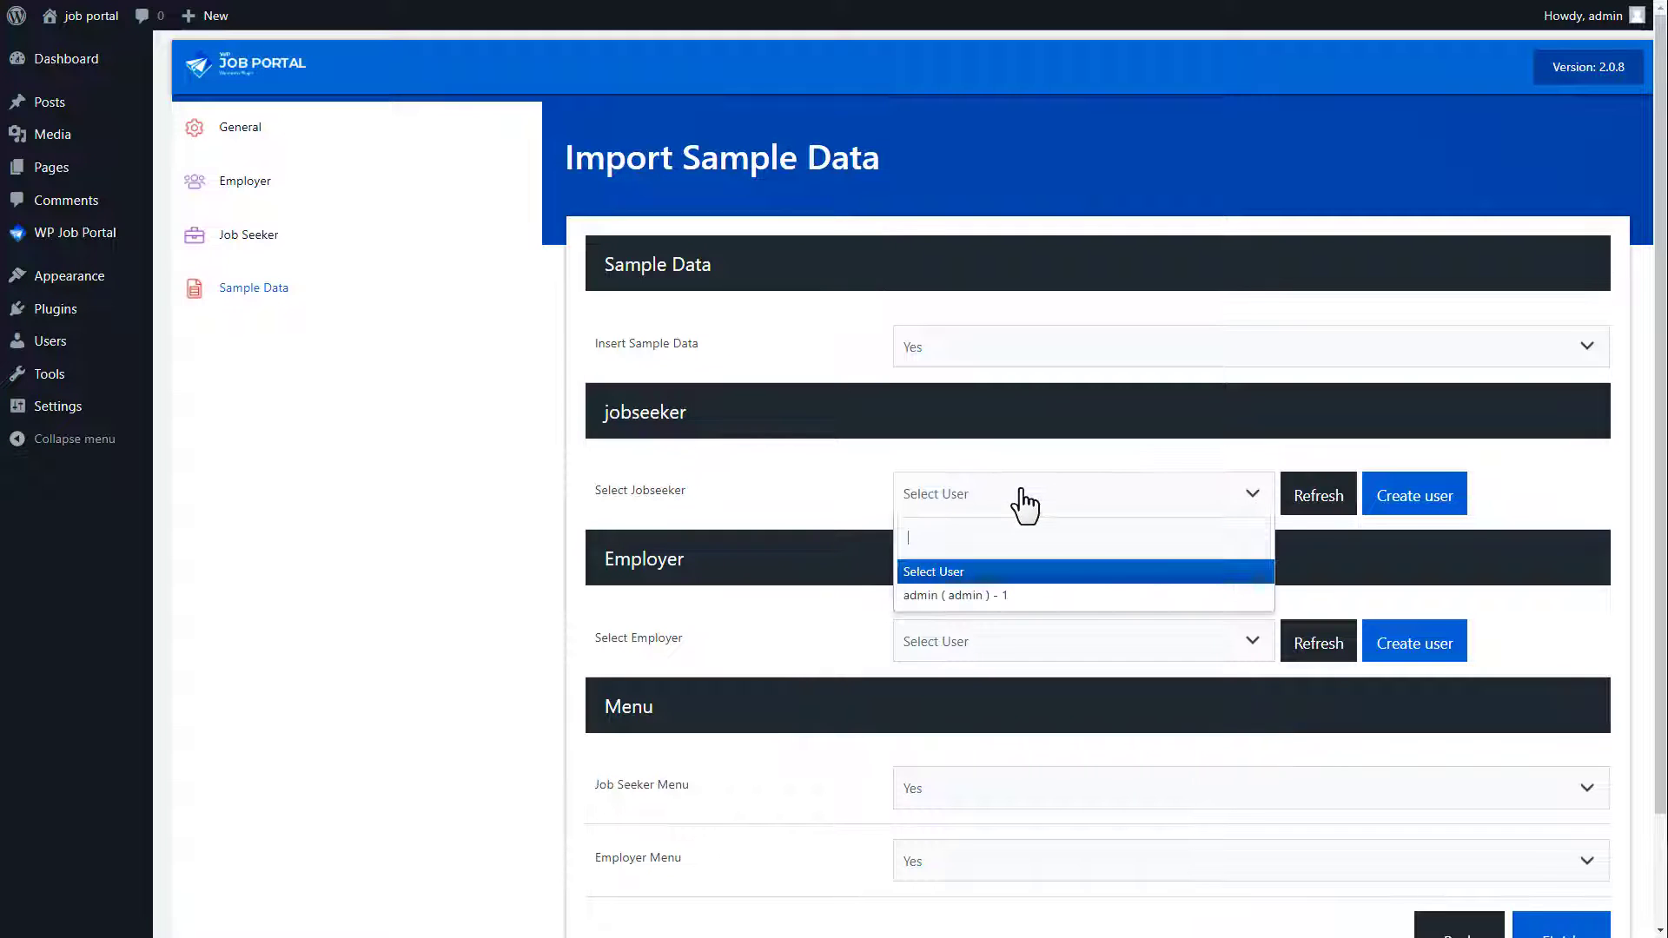
pyautogui.click(1023, 506)
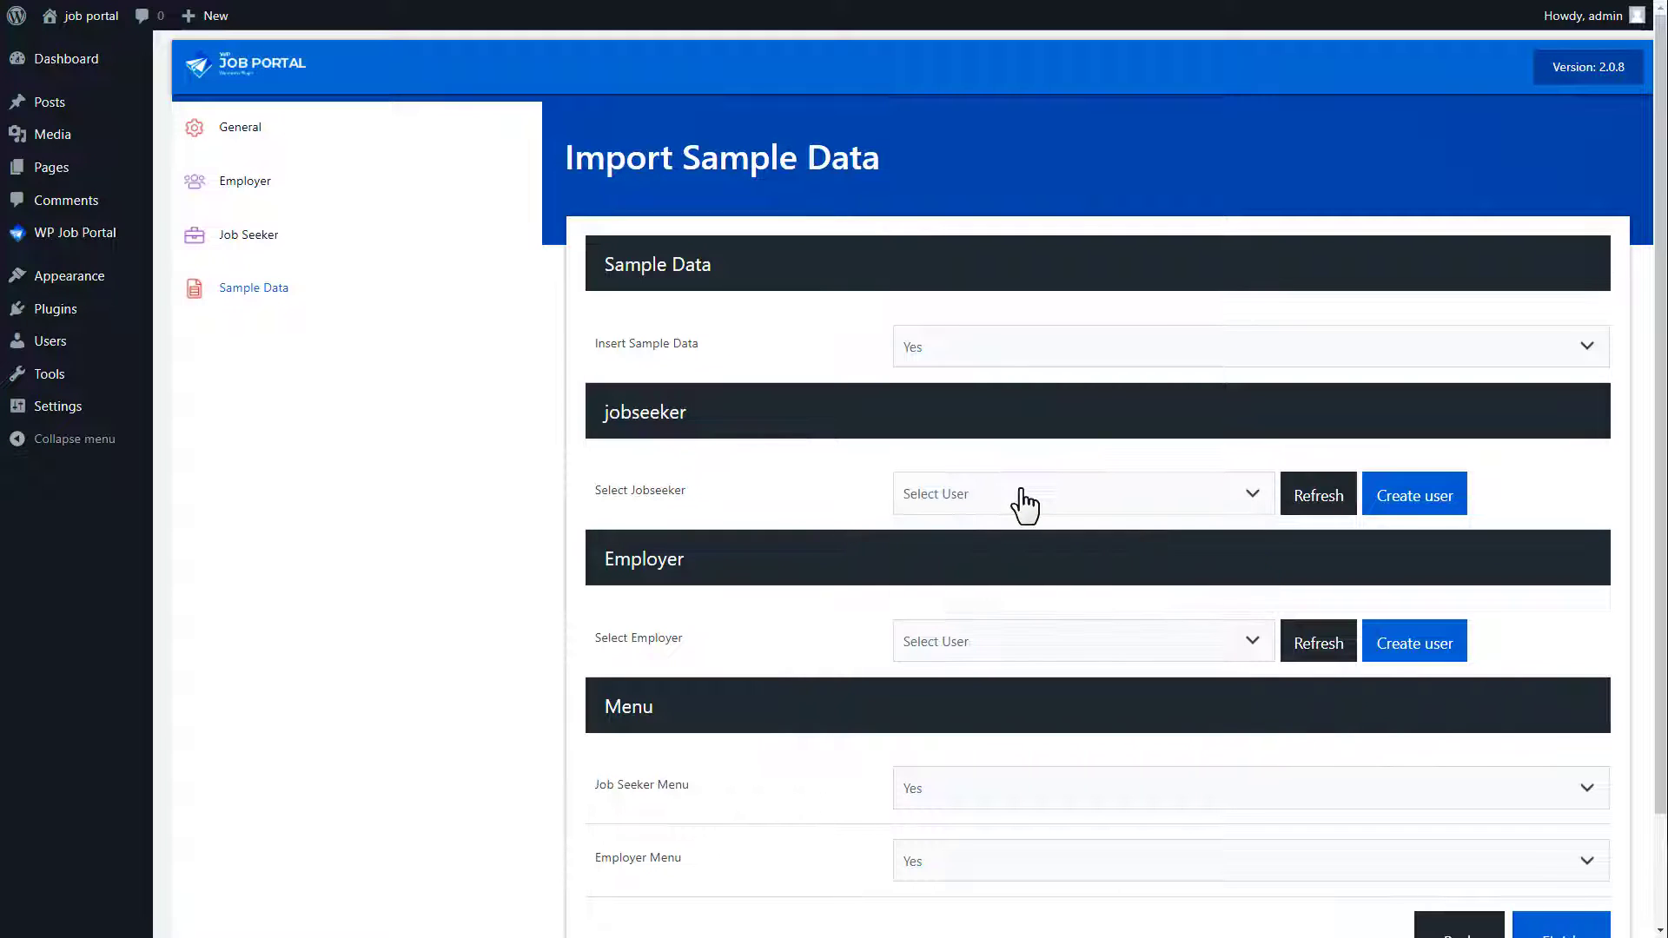
pyautogui.click(1404, 511)
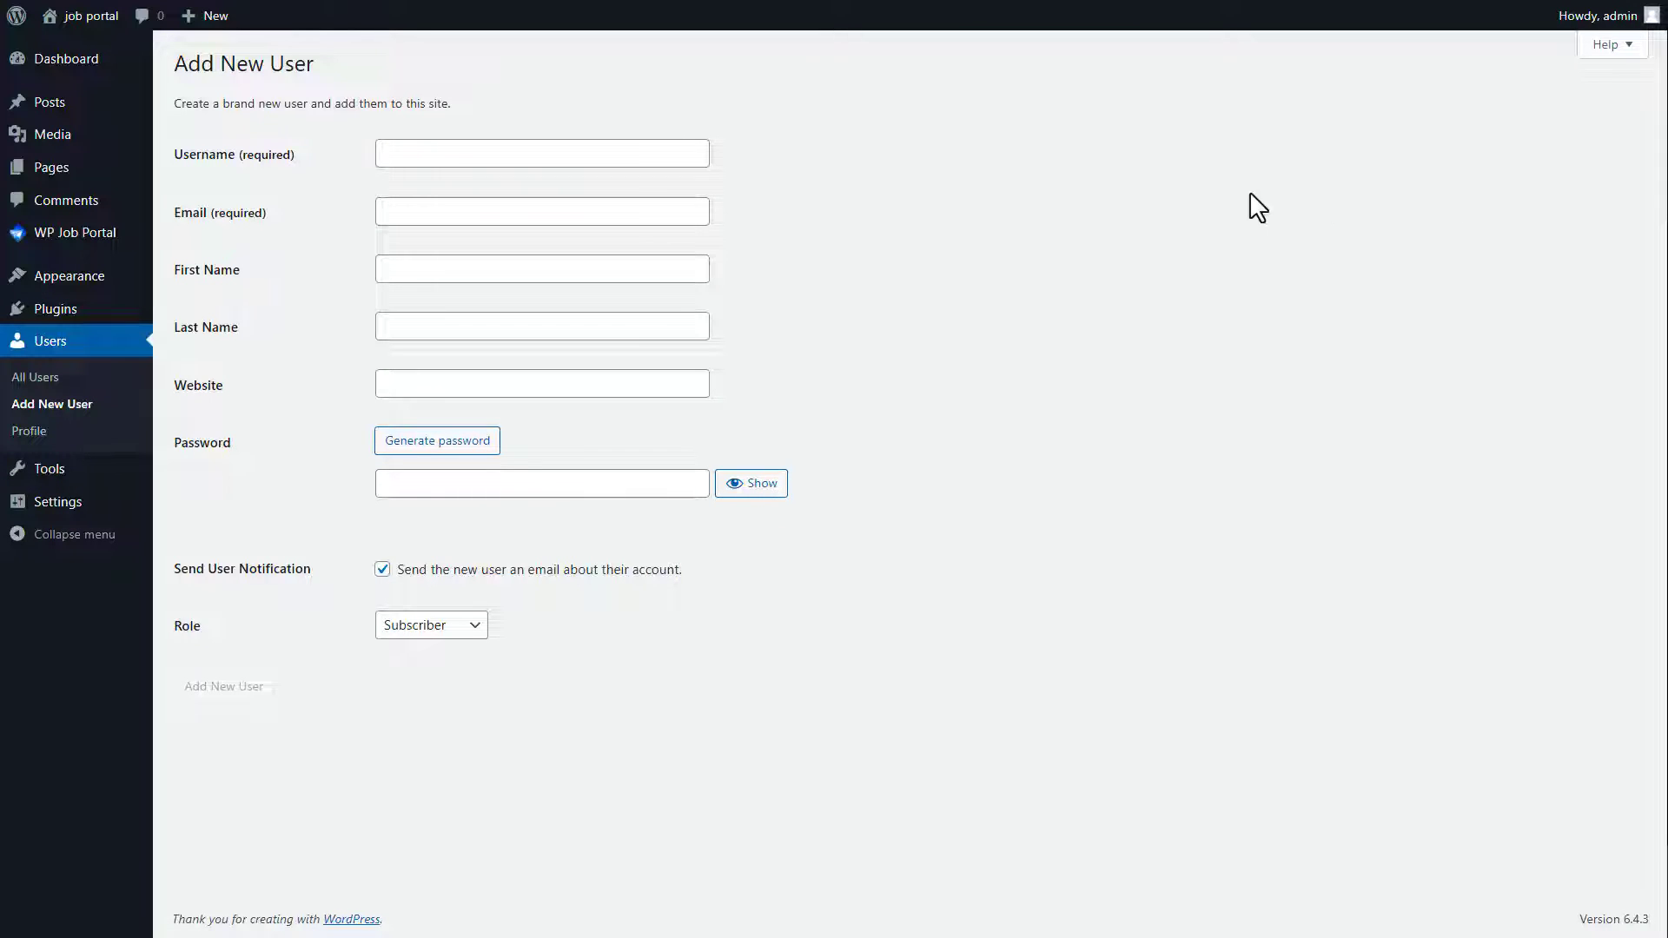
# Step: Paste the new jobseeker user's username, e-mail, first name and last name into the form
pyautogui.click(441, 156)
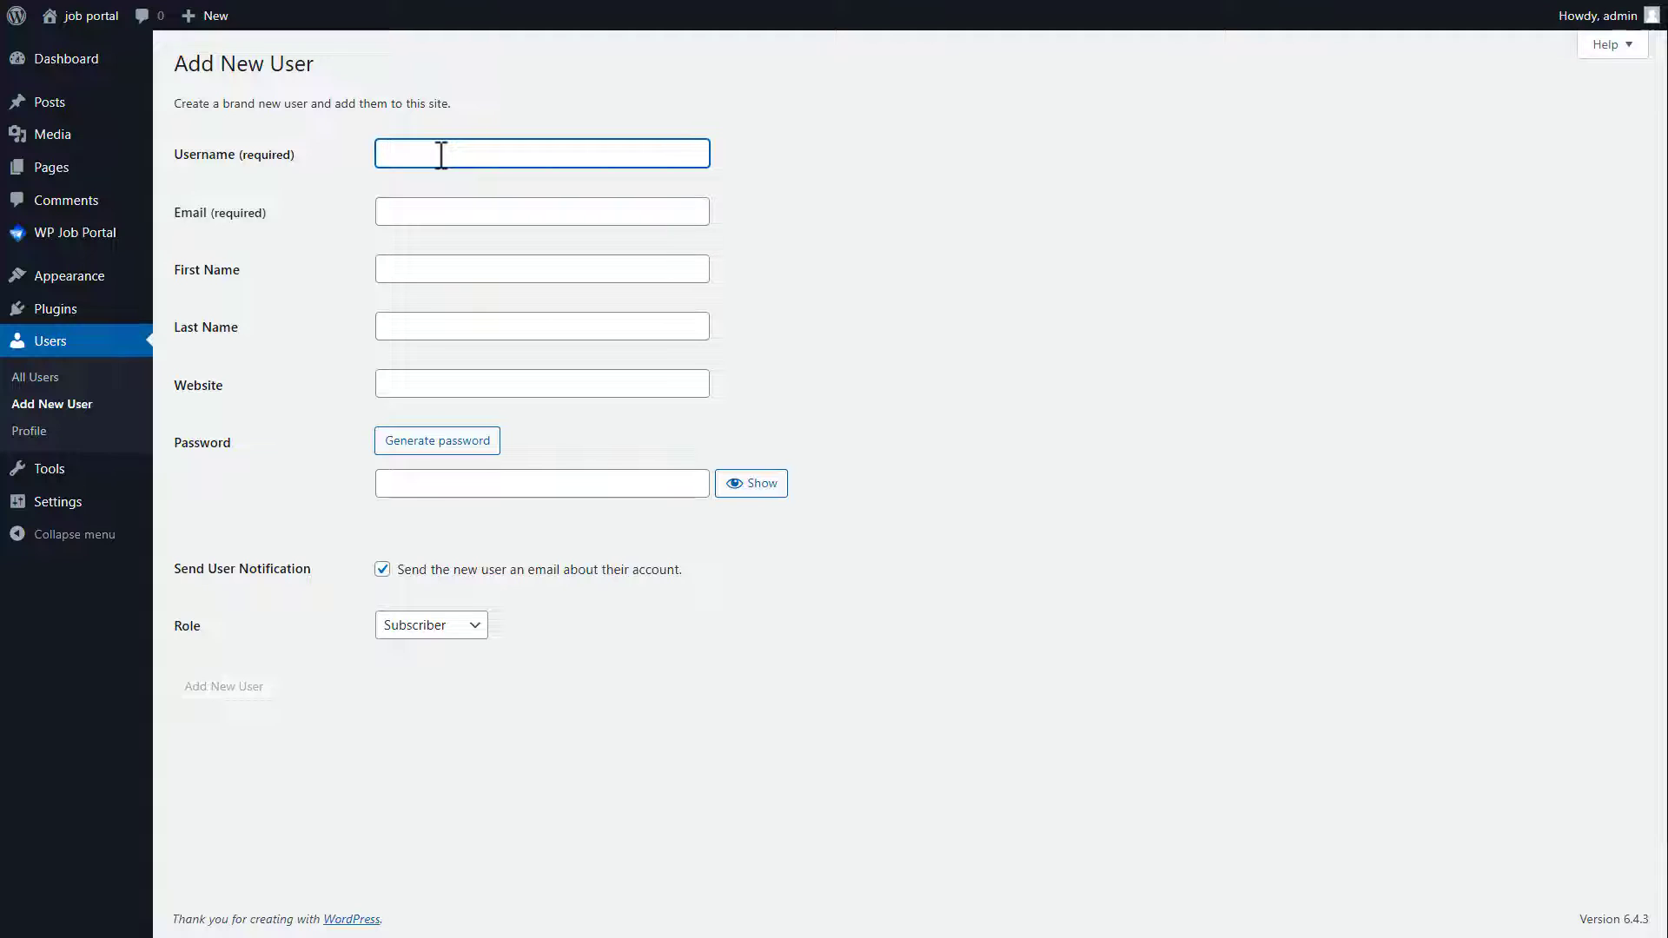
pyautogui.click(421, 213)
pyautogui.hotkey('ctrl', 'v')
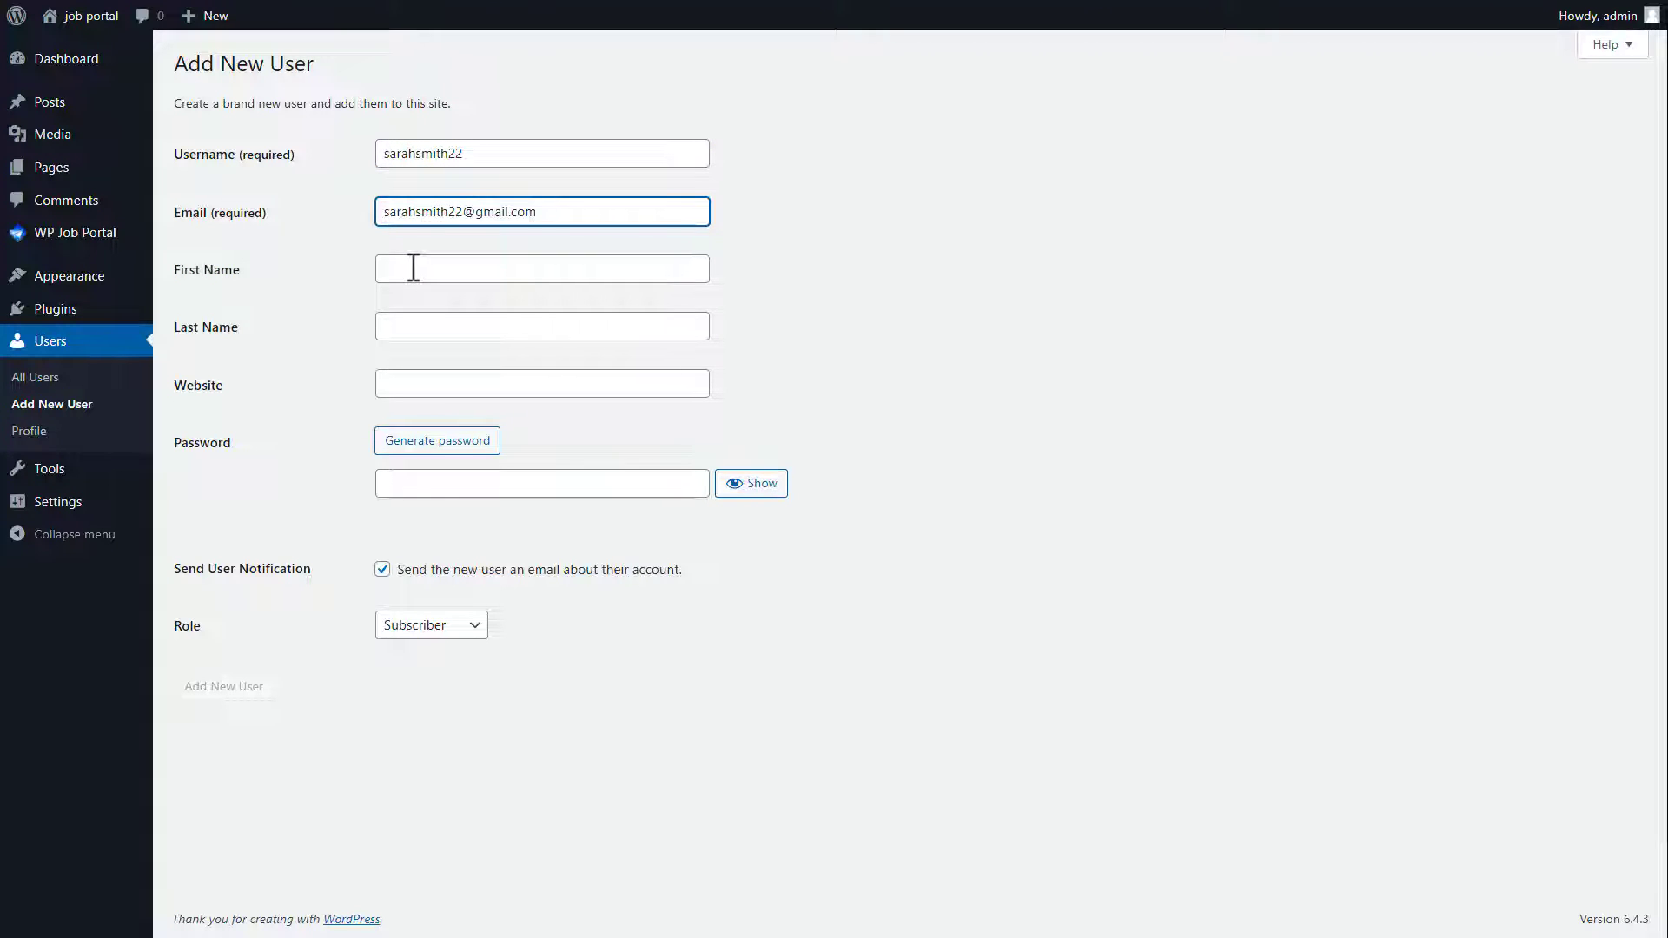
pyautogui.click(413, 268)
pyautogui.click(397, 329)
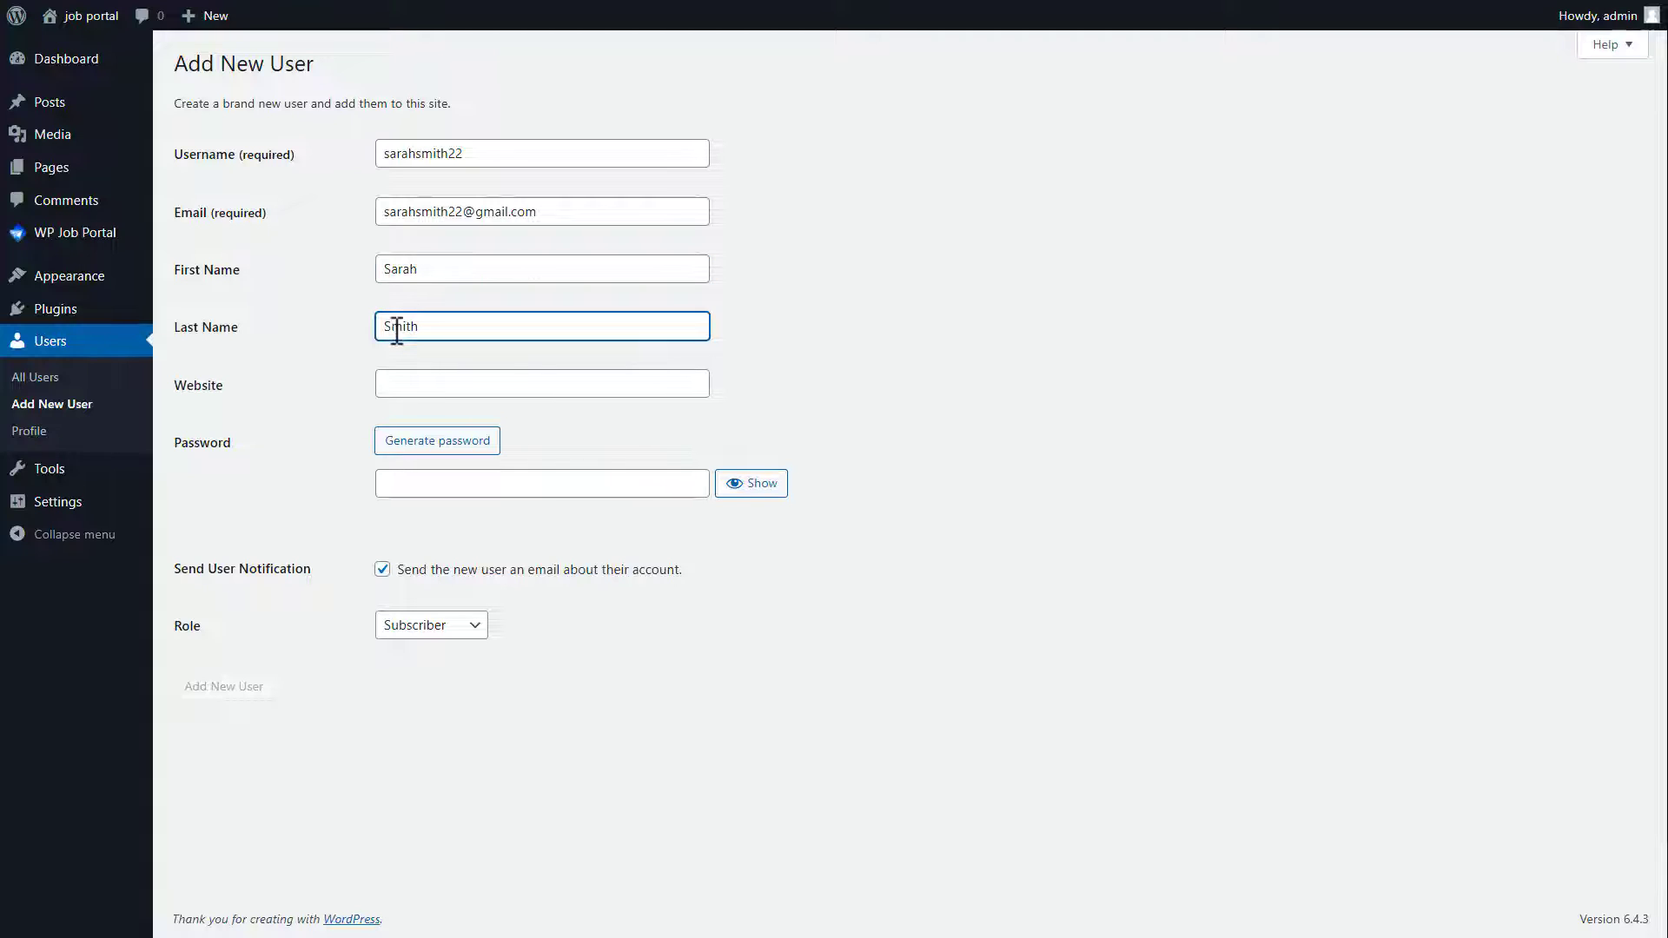
# Step: Set the account password, keep the Subscriber role, add the user, and return to Import Sample Data
pyautogui.click(411, 484)
pyautogui.hotkey('ctrl', 'v')
pyautogui.click(410, 627)
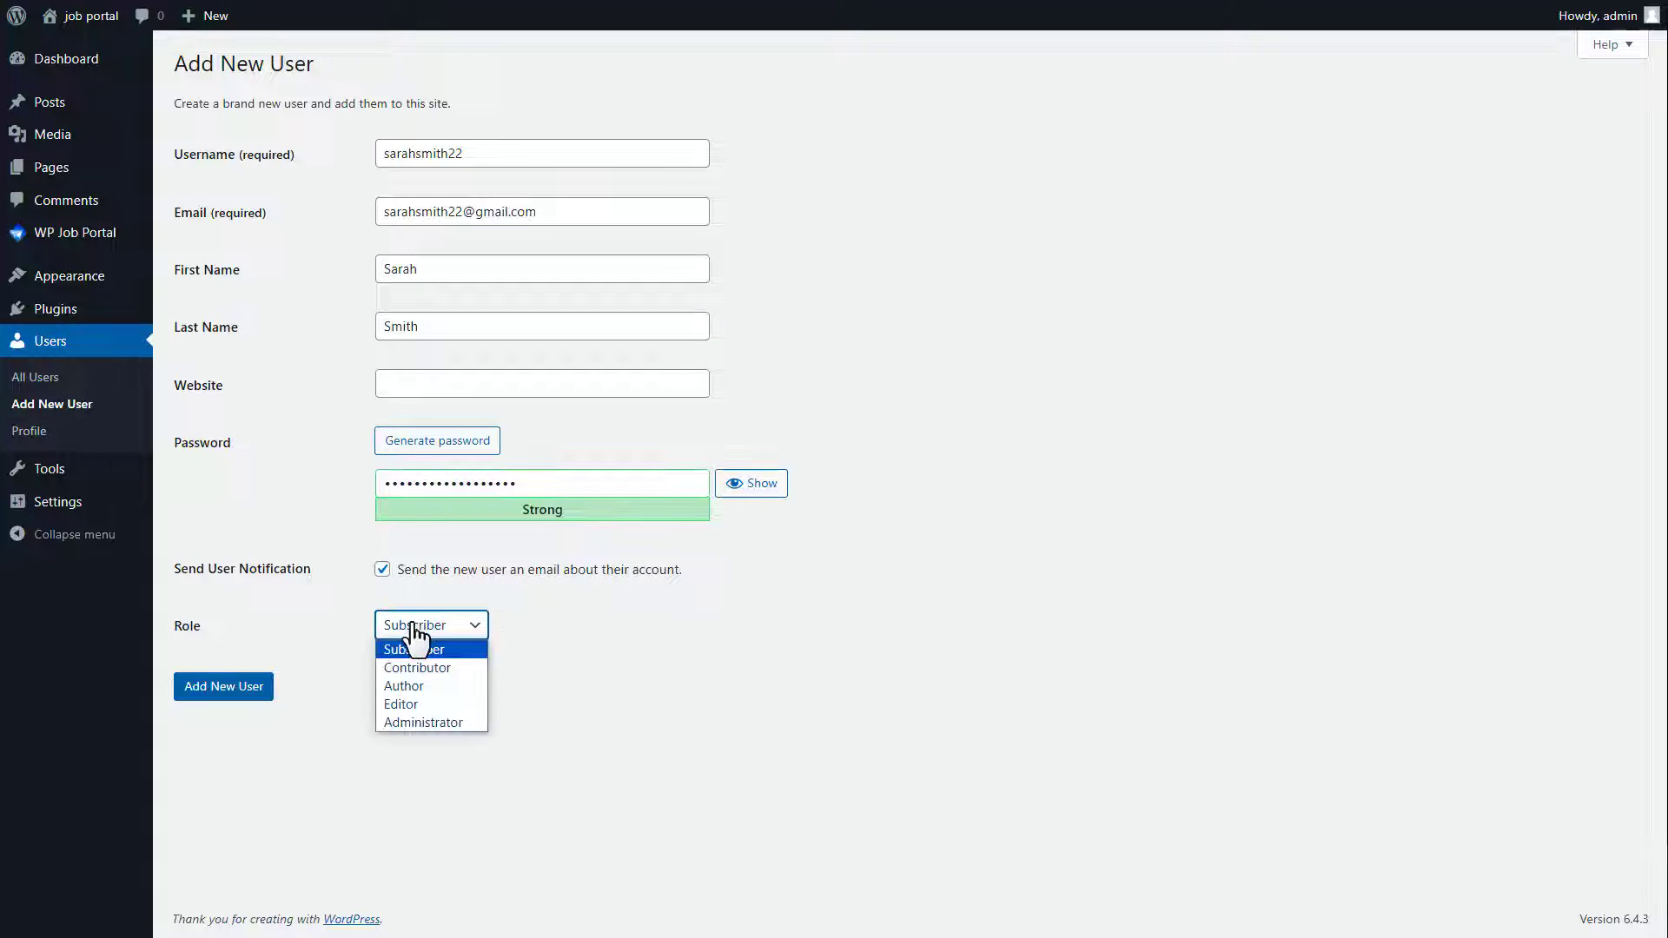
pyautogui.click(408, 646)
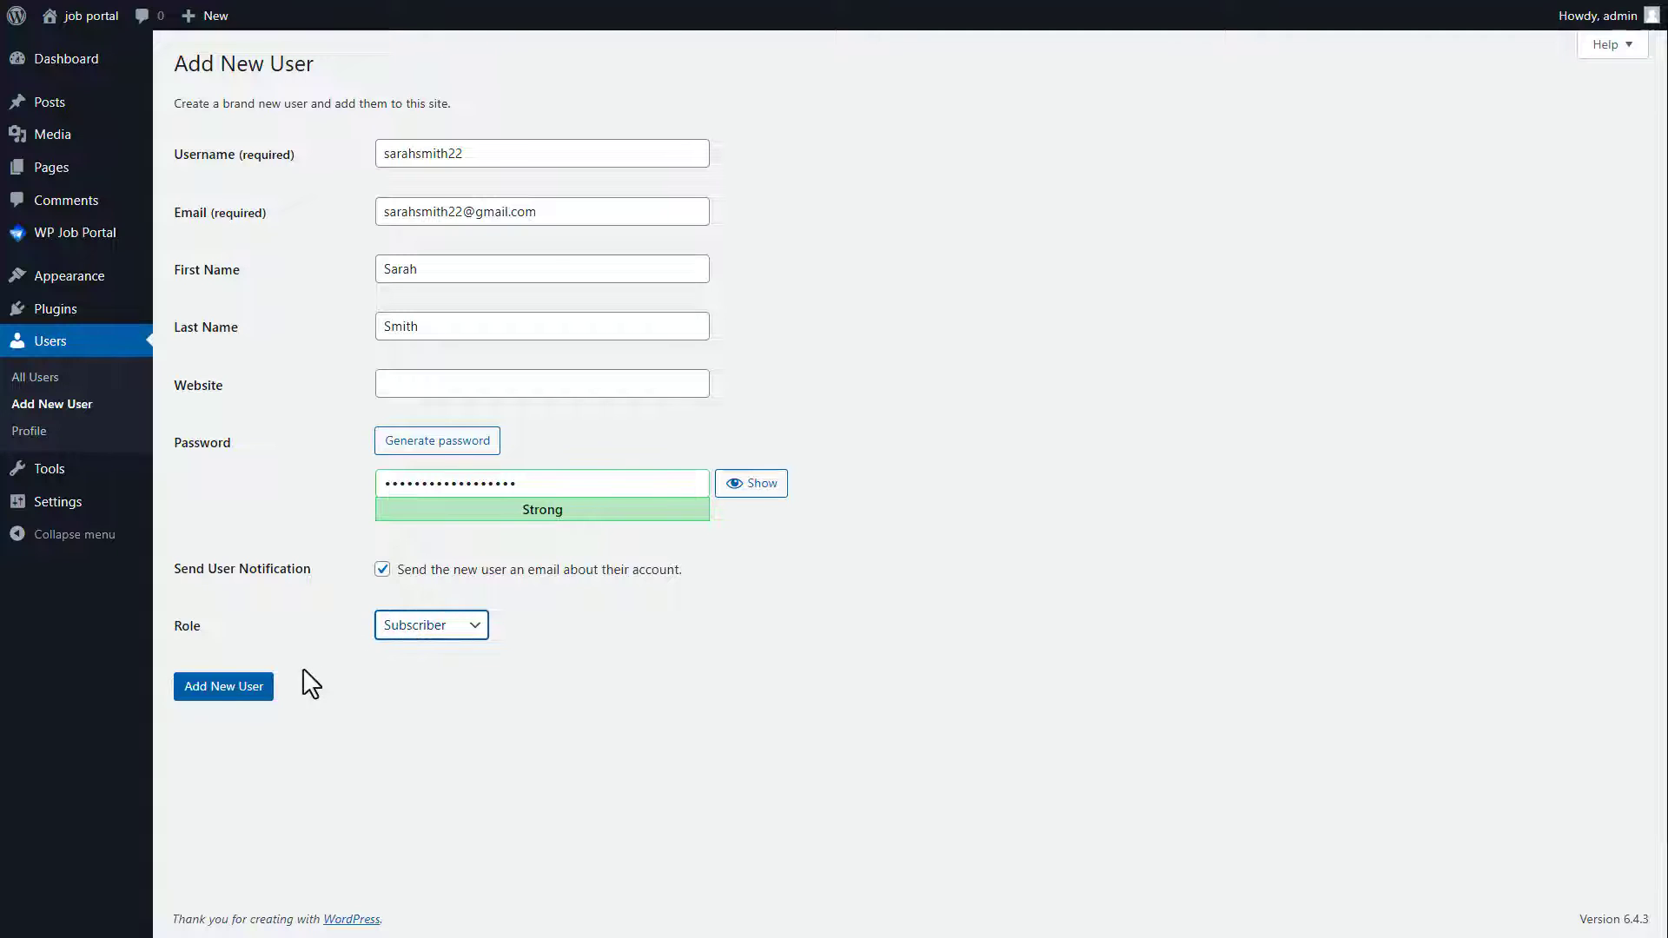
pyautogui.click(220, 688)
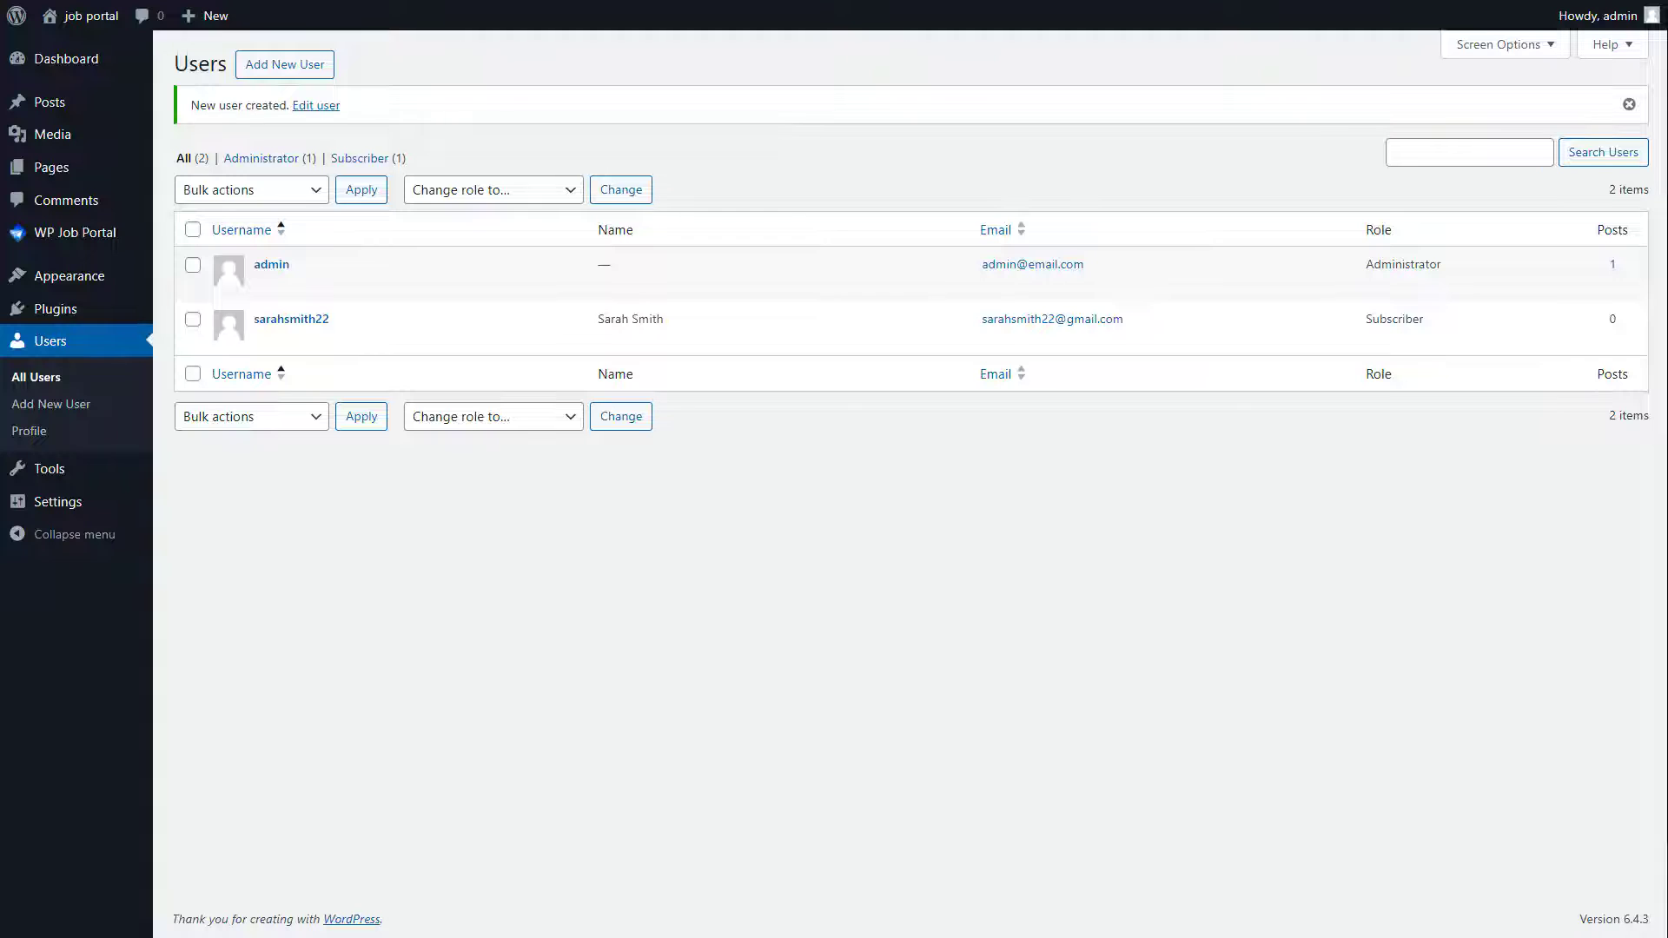
pyautogui.hotkey('ctrl', 'shift', 'Tab')
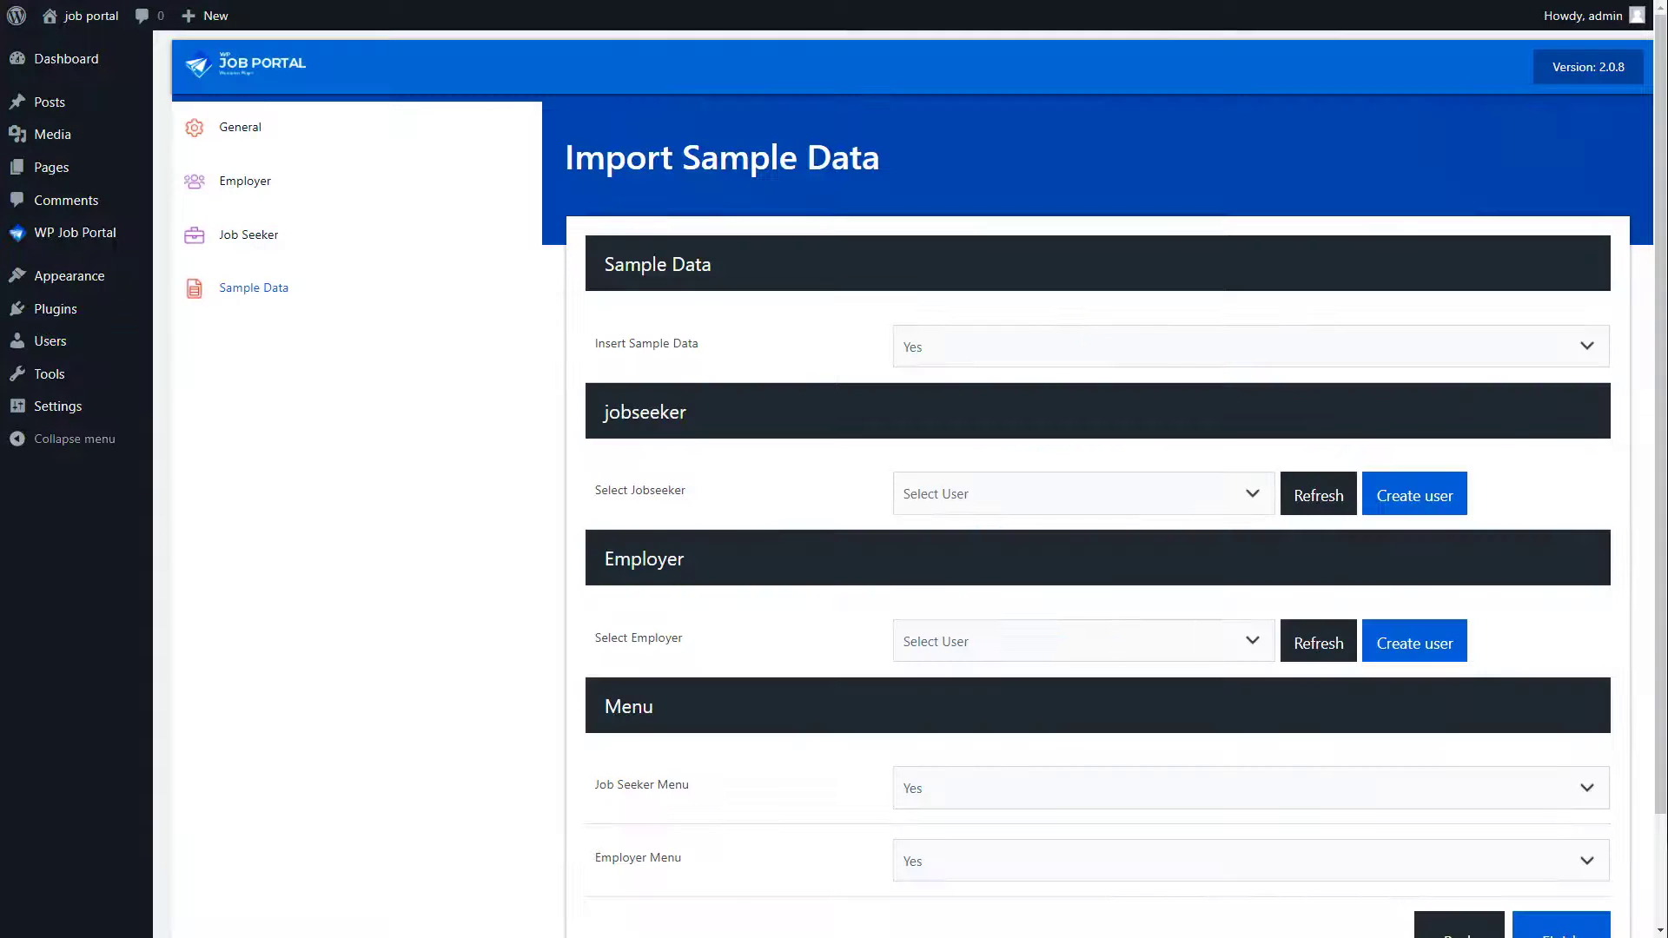
# Step: Start a new employer user and fill in the username, e-mail, first name and last name
pyautogui.click(1416, 658)
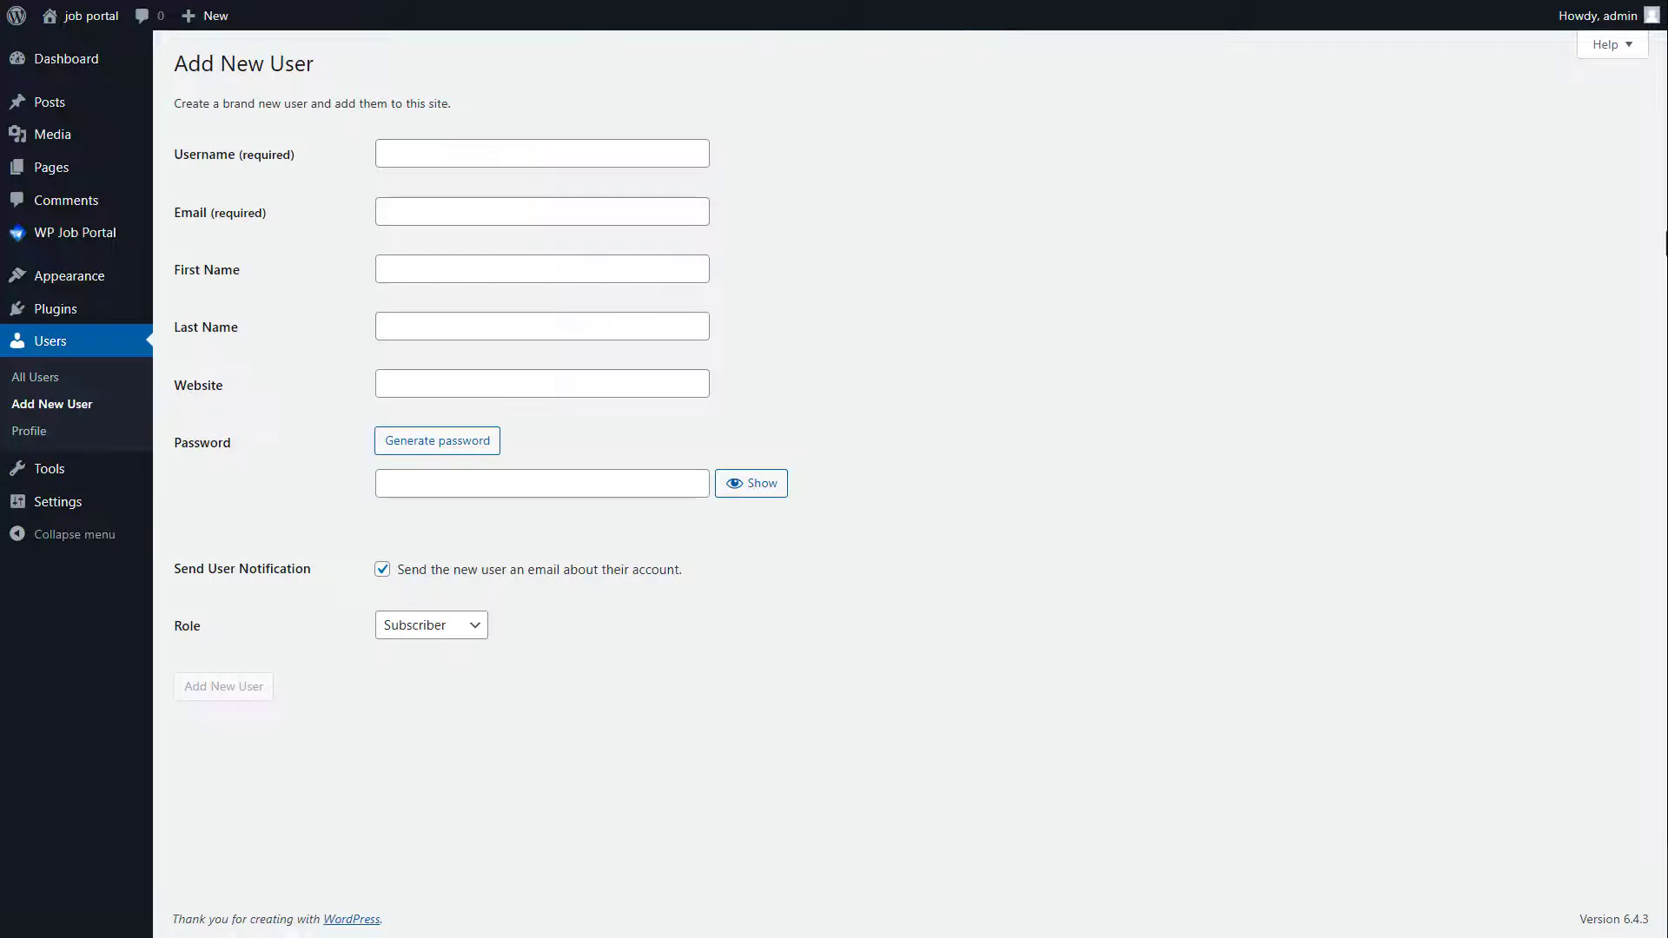
pyautogui.click(413, 159)
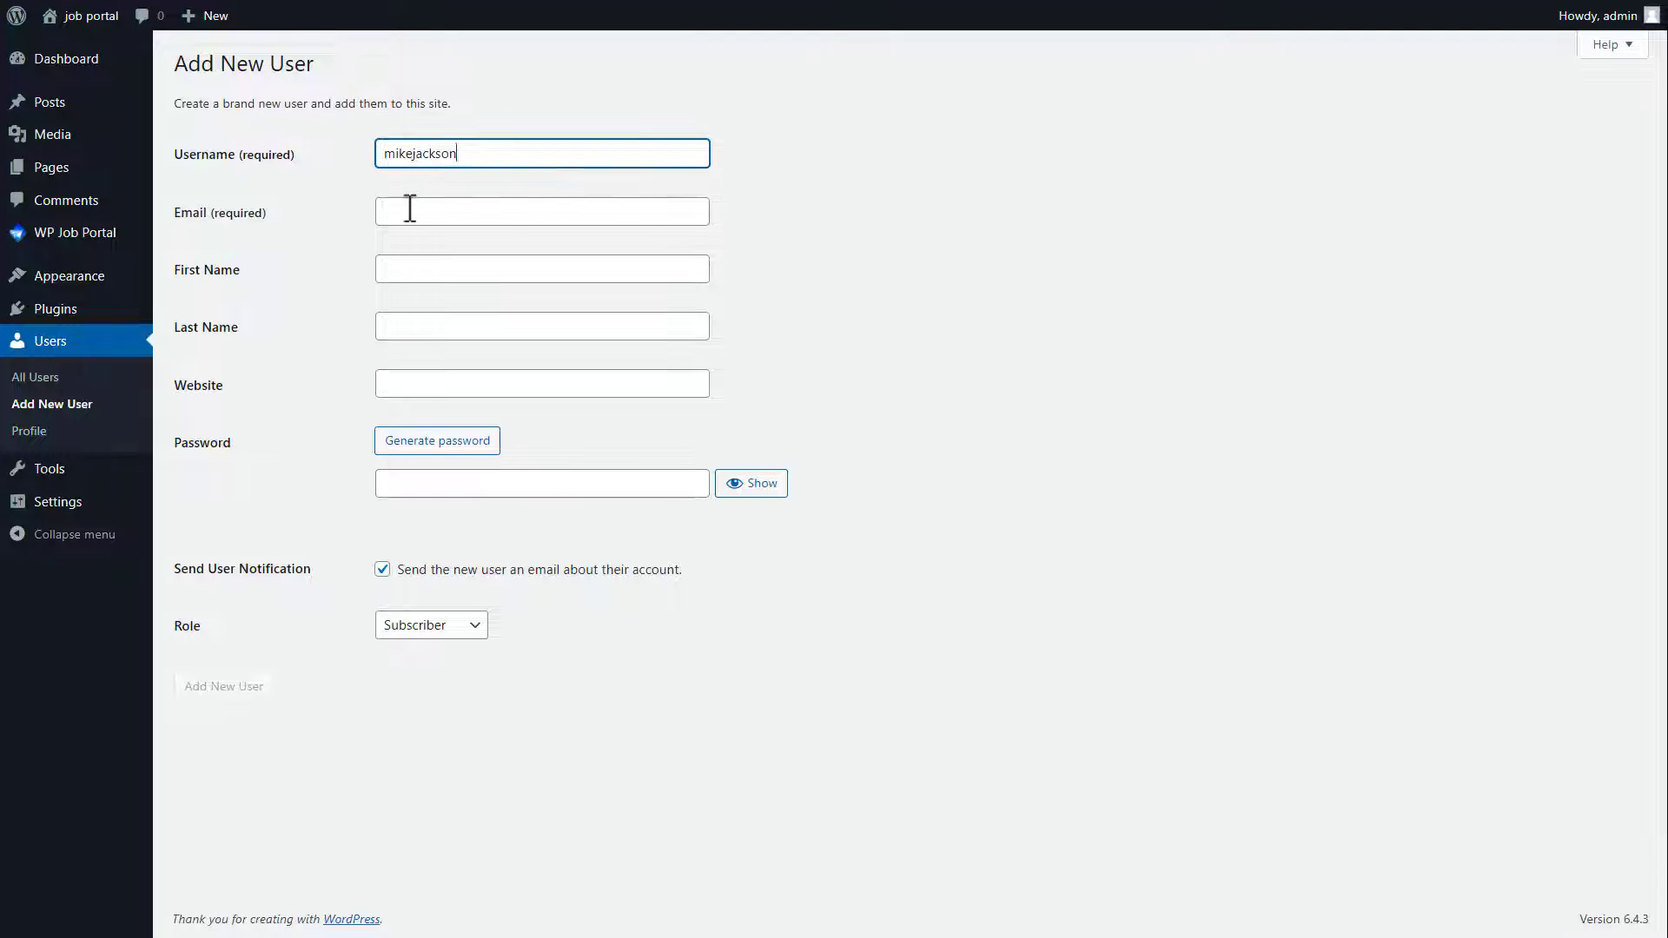
pyautogui.click(409, 211)
pyautogui.click(401, 269)
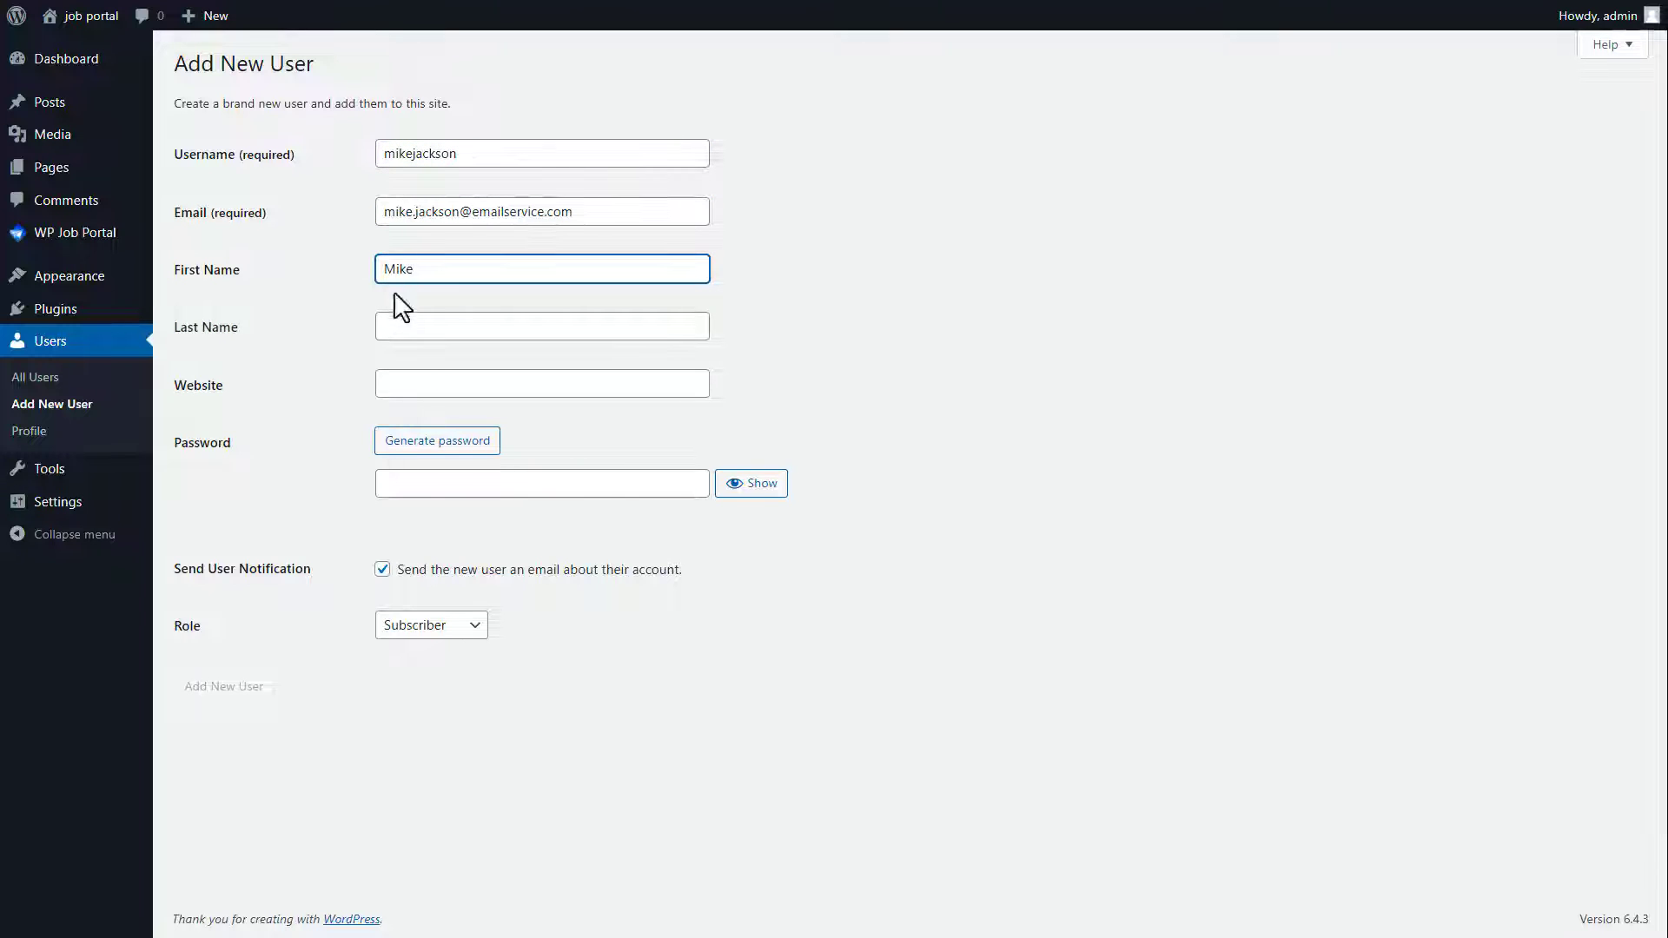
pyautogui.click(401, 334)
# Step: Generate a strong password, keep the Subscriber role, and add the employer user
pyautogui.click(417, 441)
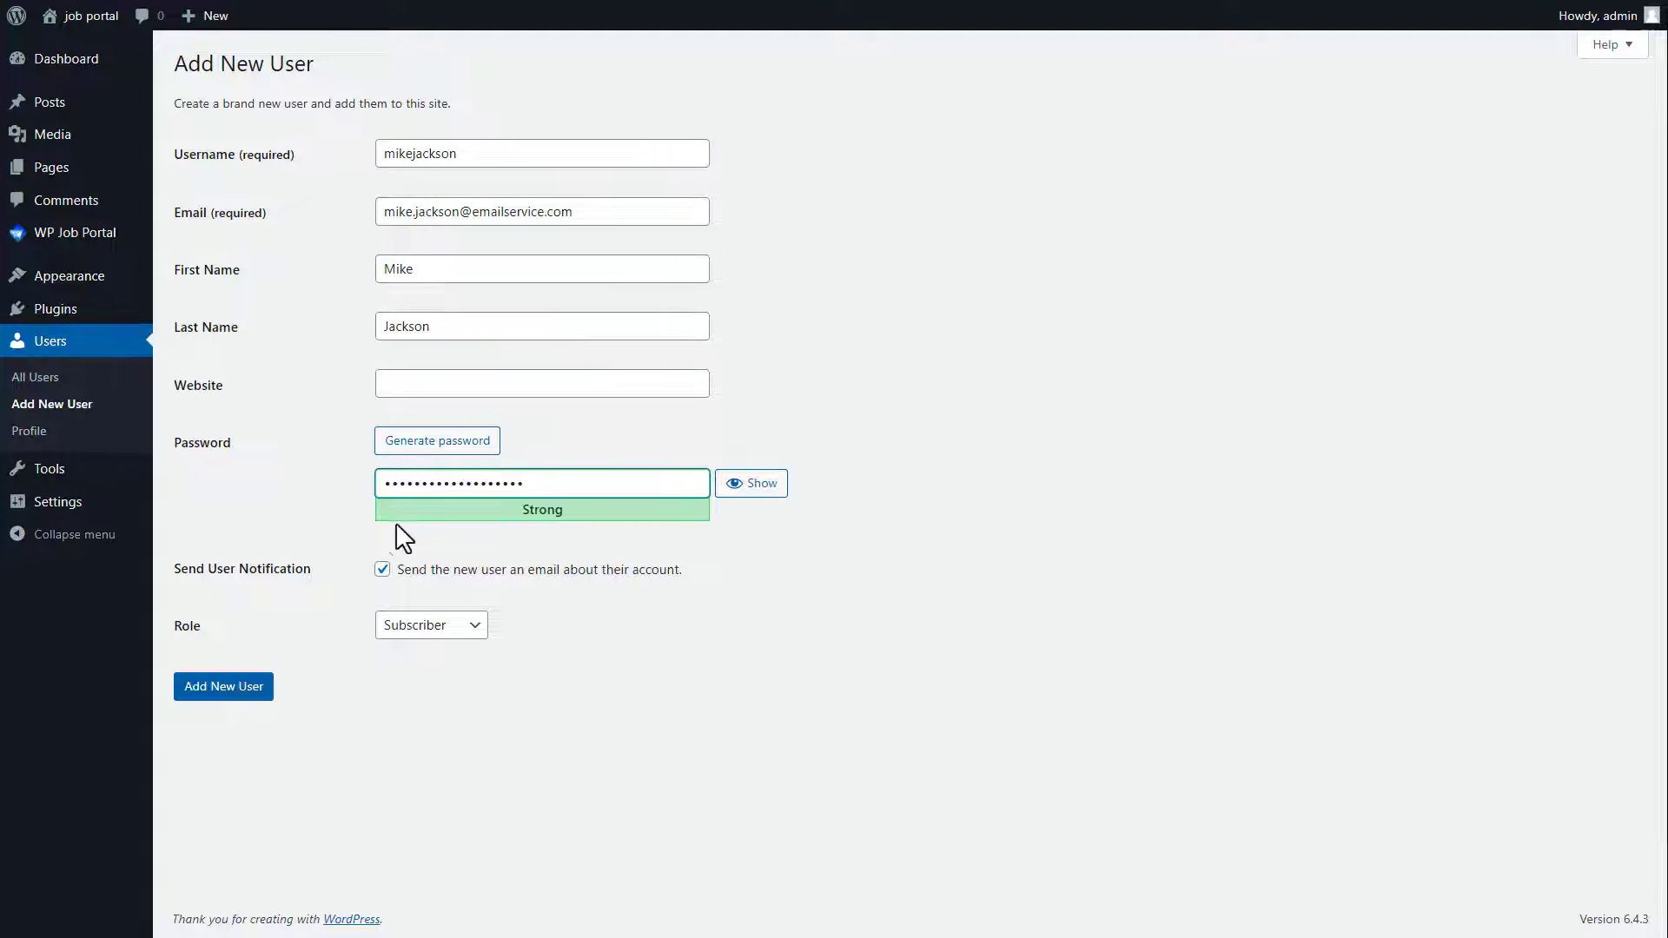
pyautogui.click(417, 627)
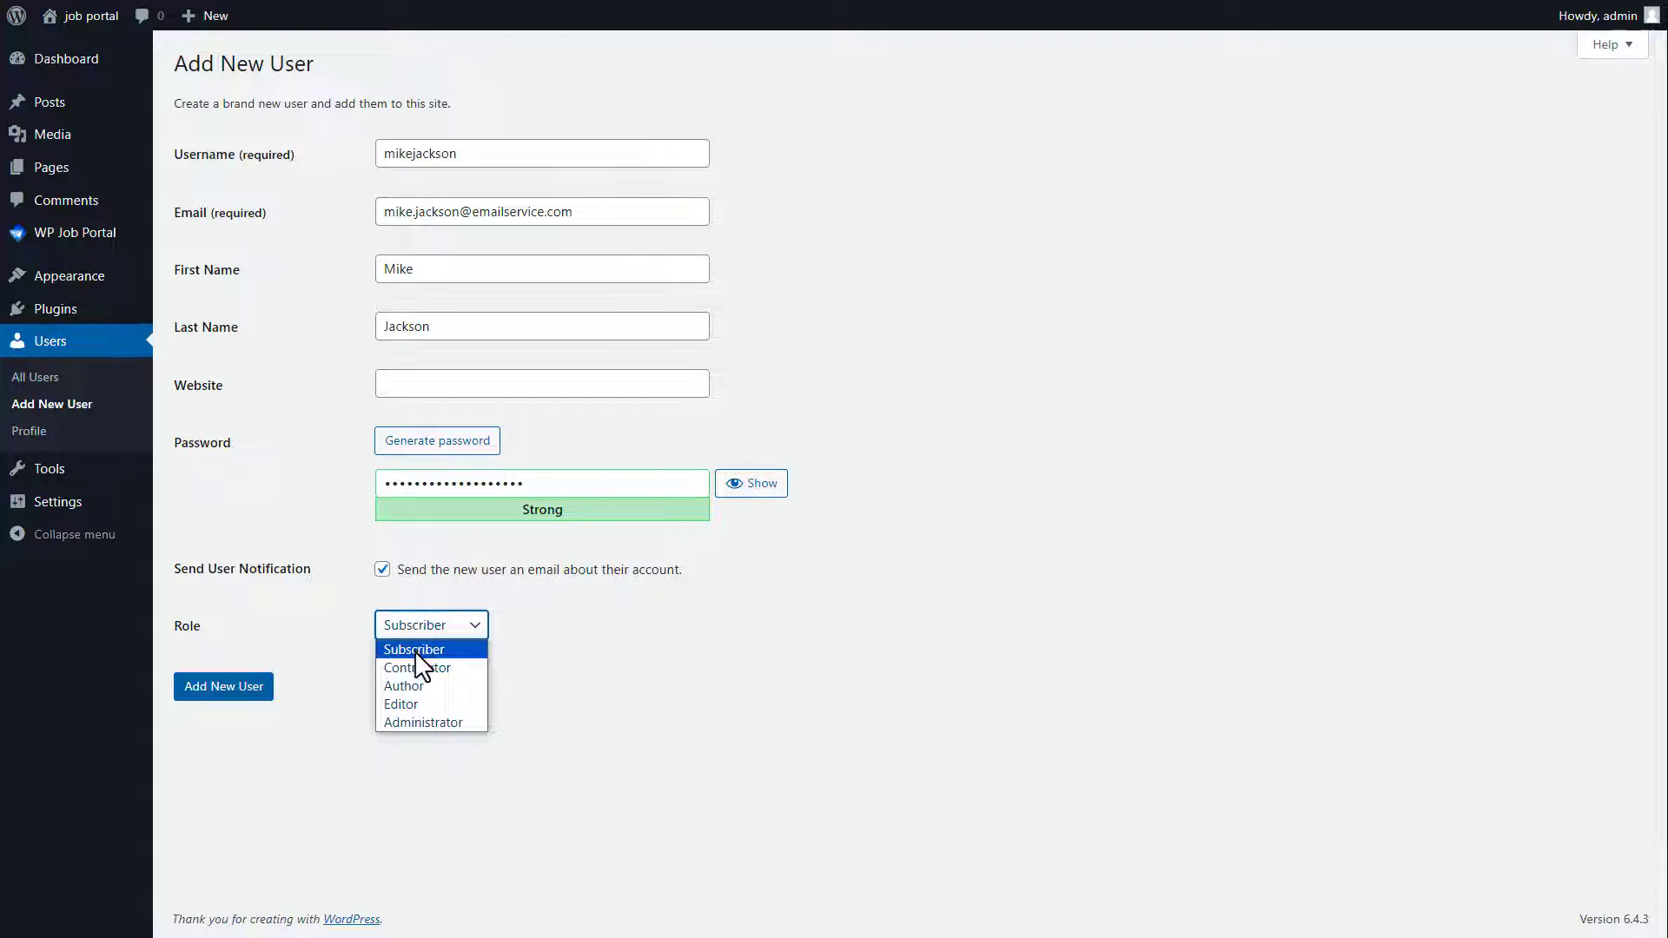
pyautogui.click(415, 650)
pyautogui.click(229, 690)
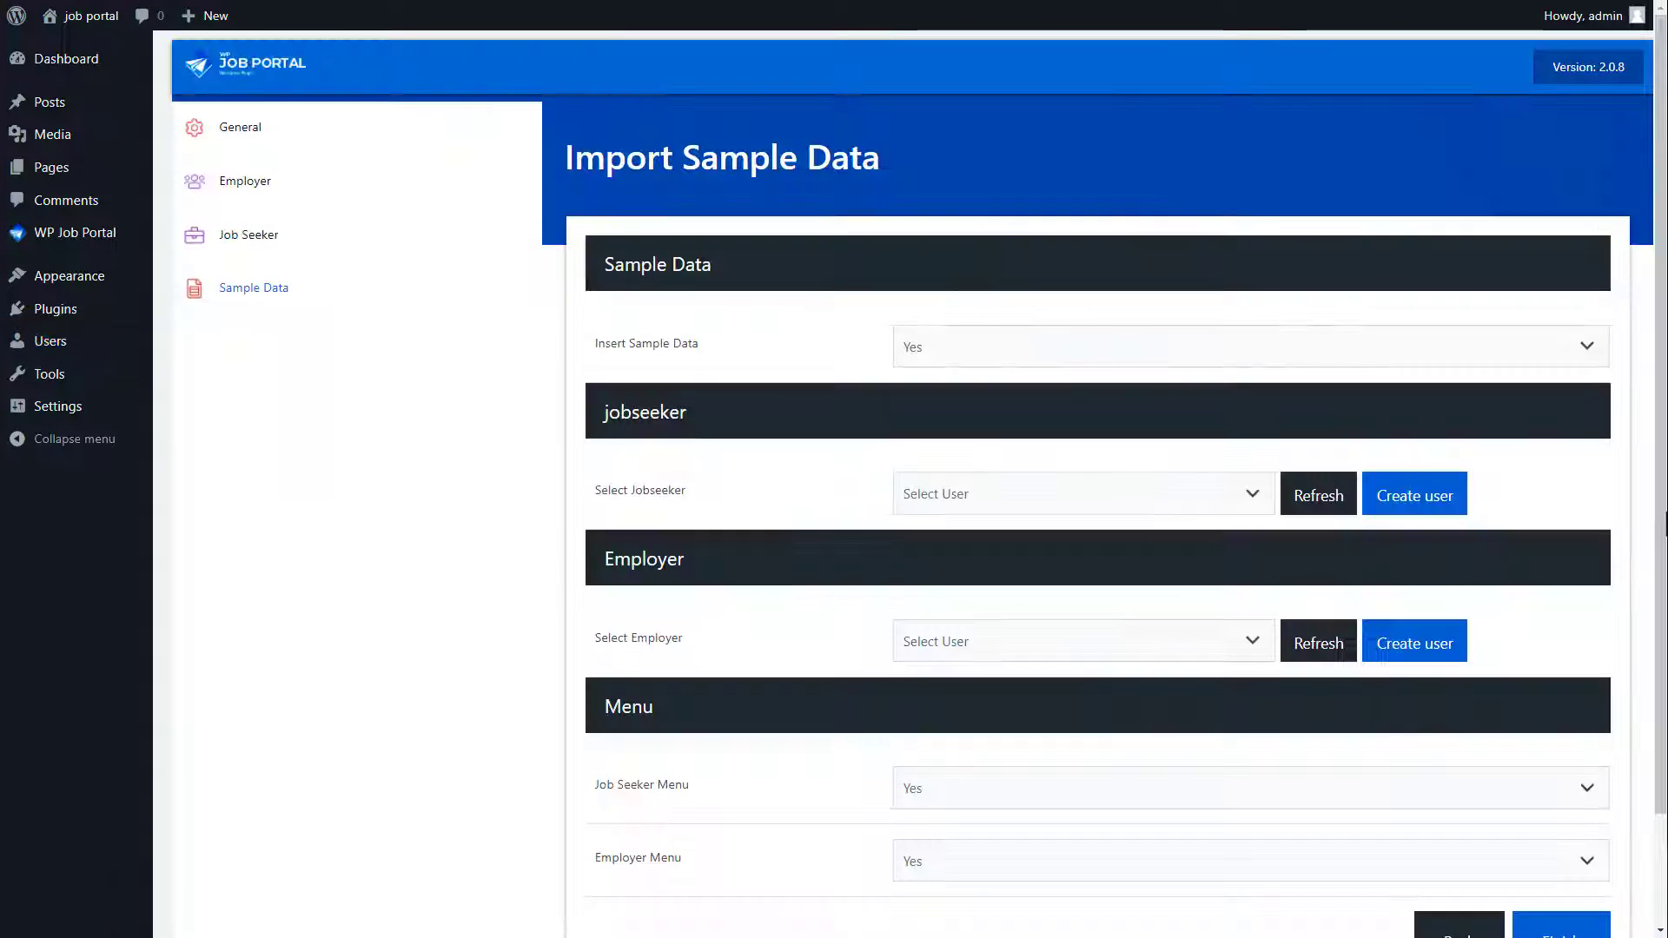
# Step: Refresh the user list and pick the newly created jobseeker and employer users
pyautogui.click(1313, 515)
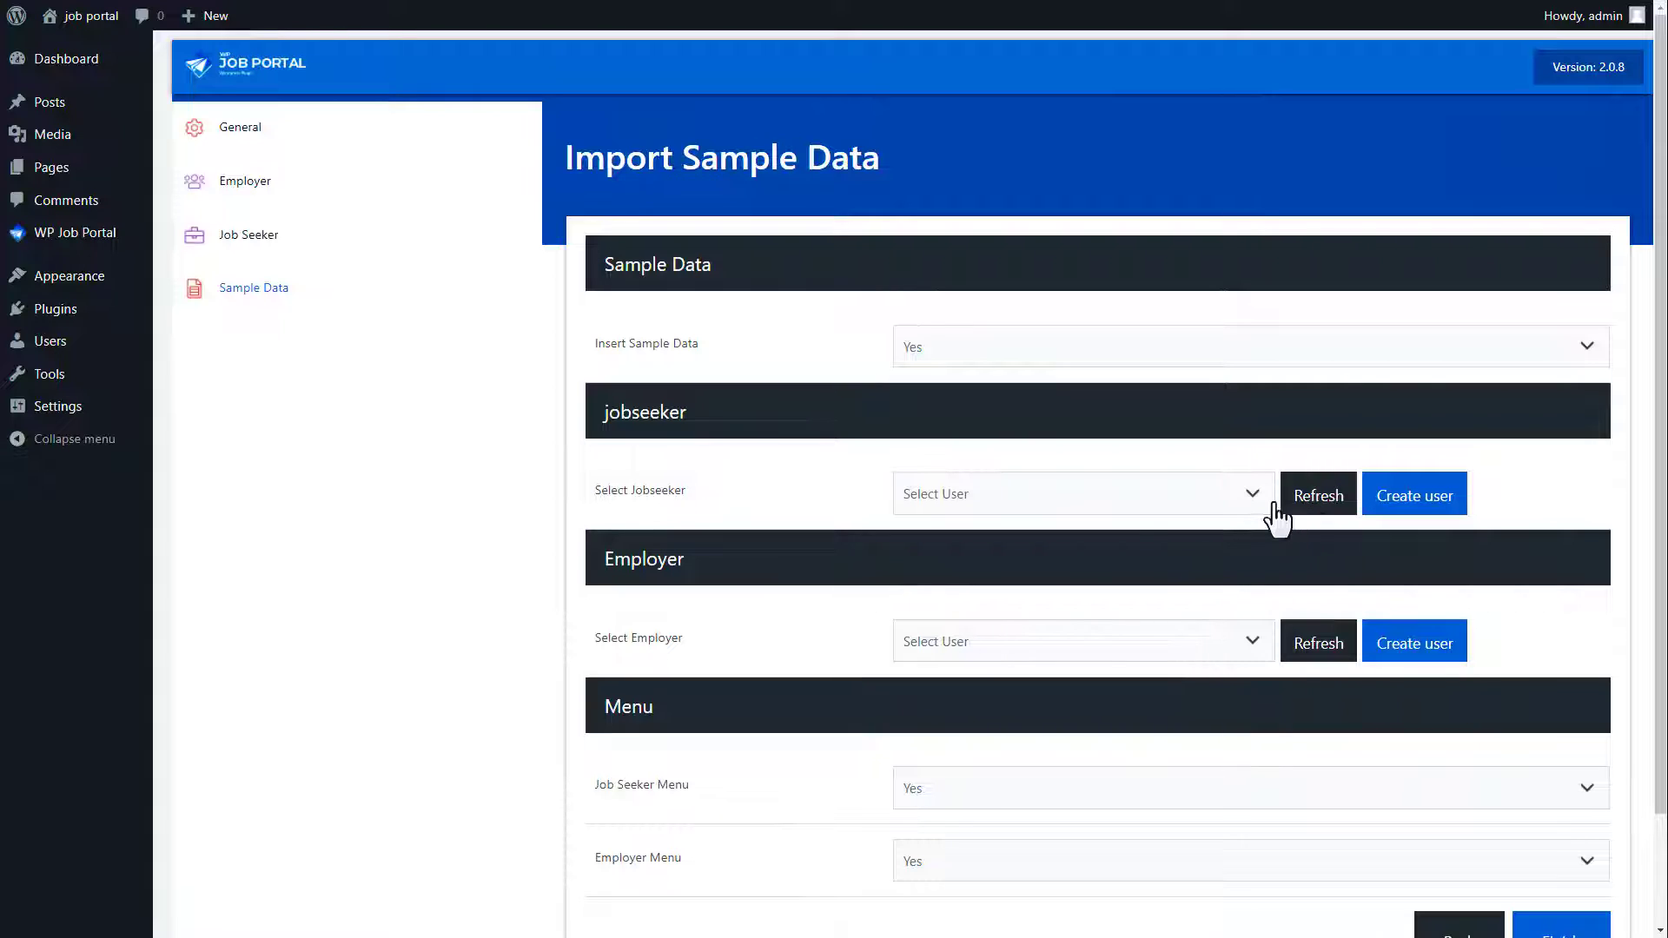
pyautogui.click(1067, 517)
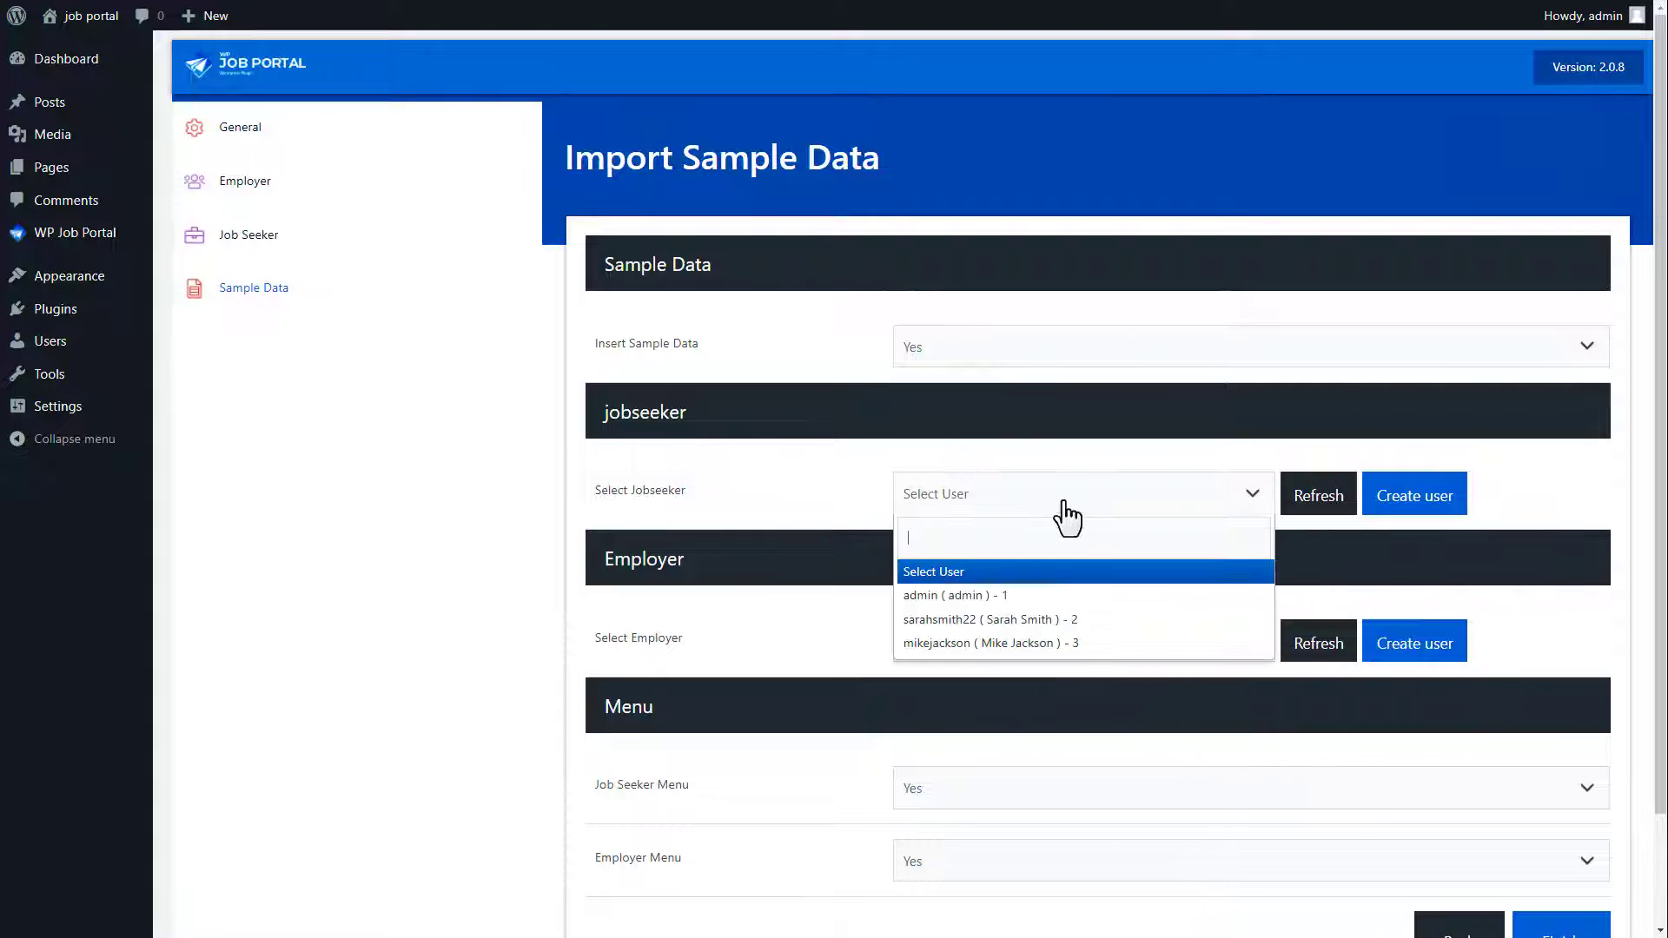
pyautogui.click(1052, 619)
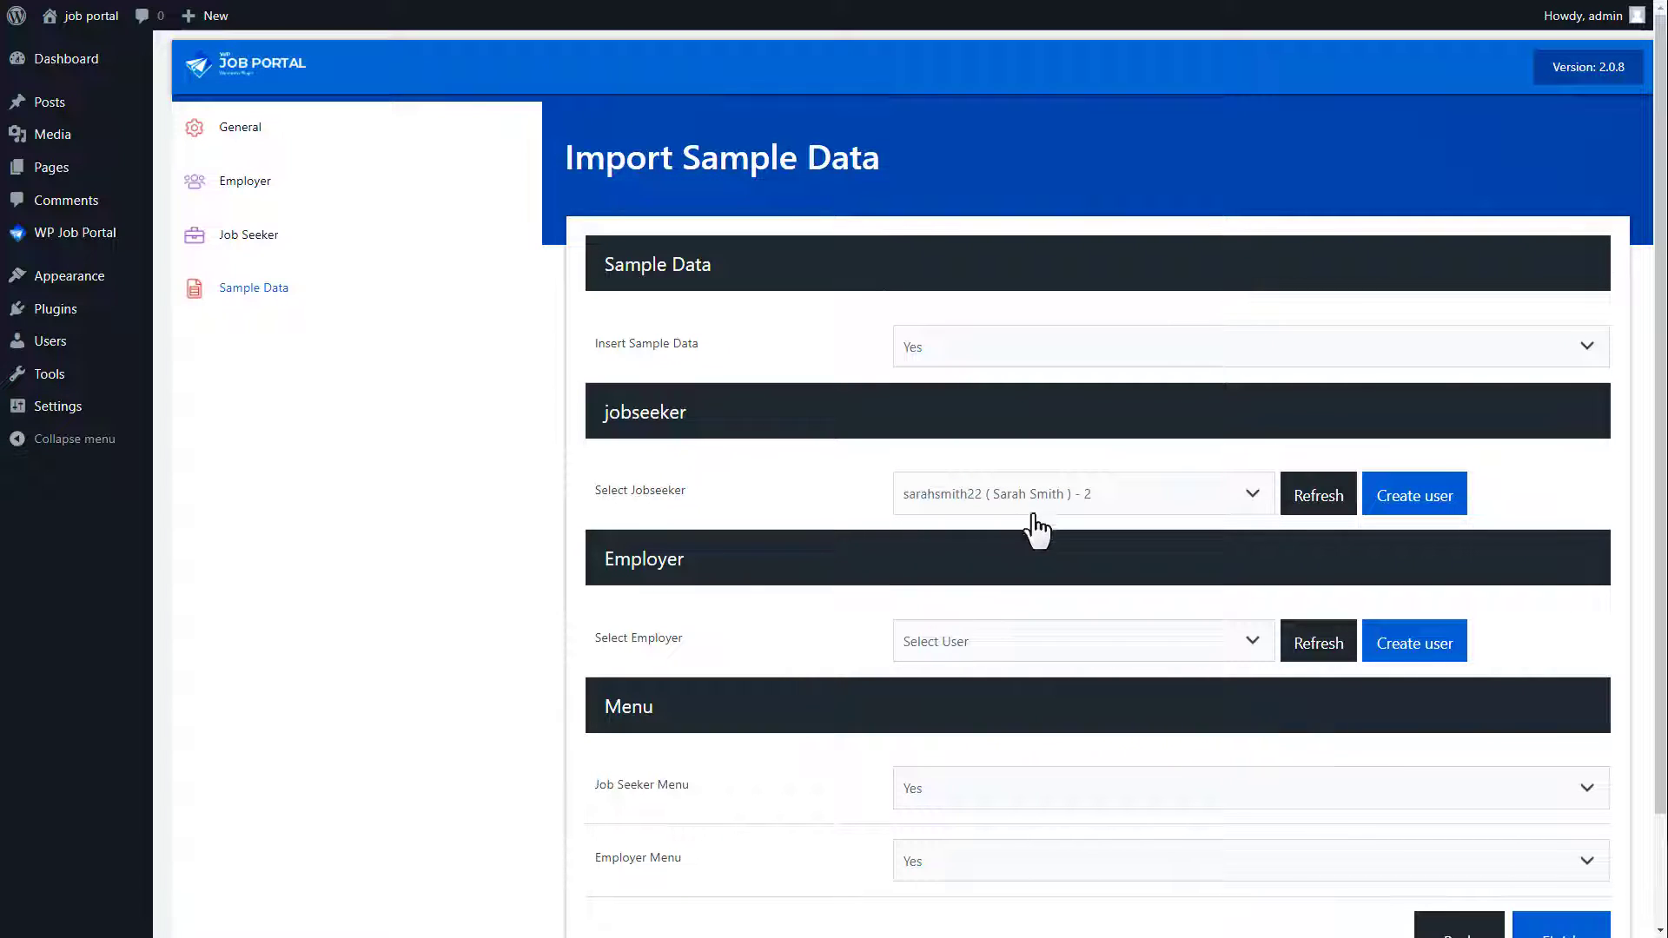
pyautogui.click(1011, 644)
pyautogui.click(999, 790)
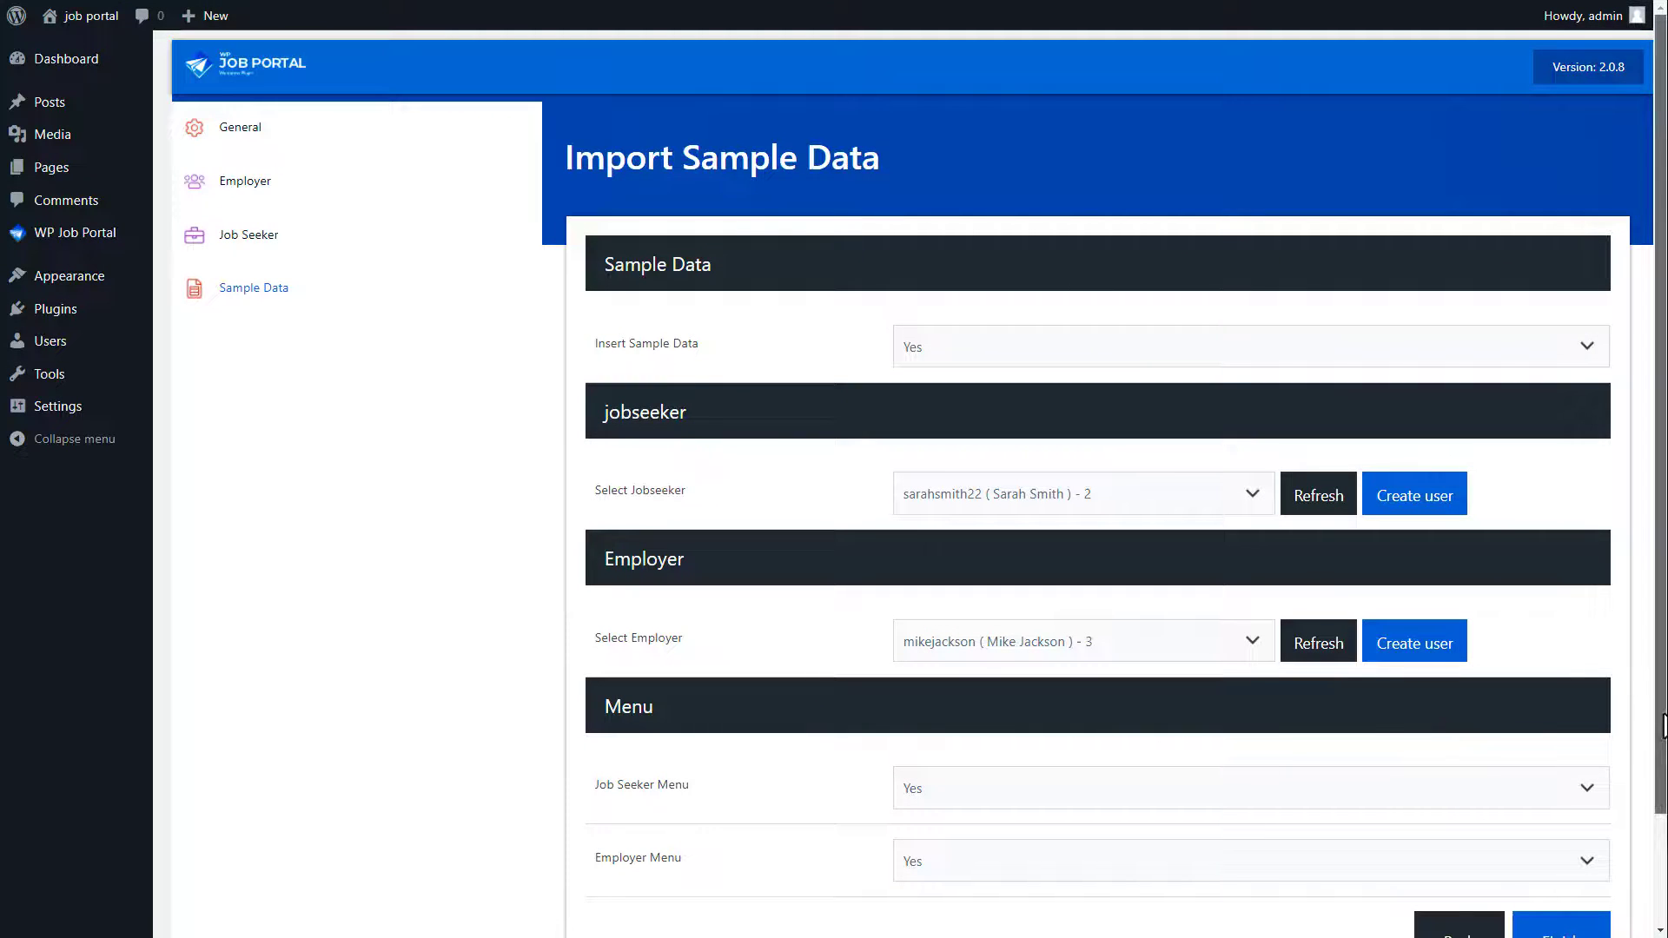
# Step: Keep both the Job Seeker Menu and Employer Menu set to Yes and finish setup
pyautogui.scroll(-3, 1663, 725)
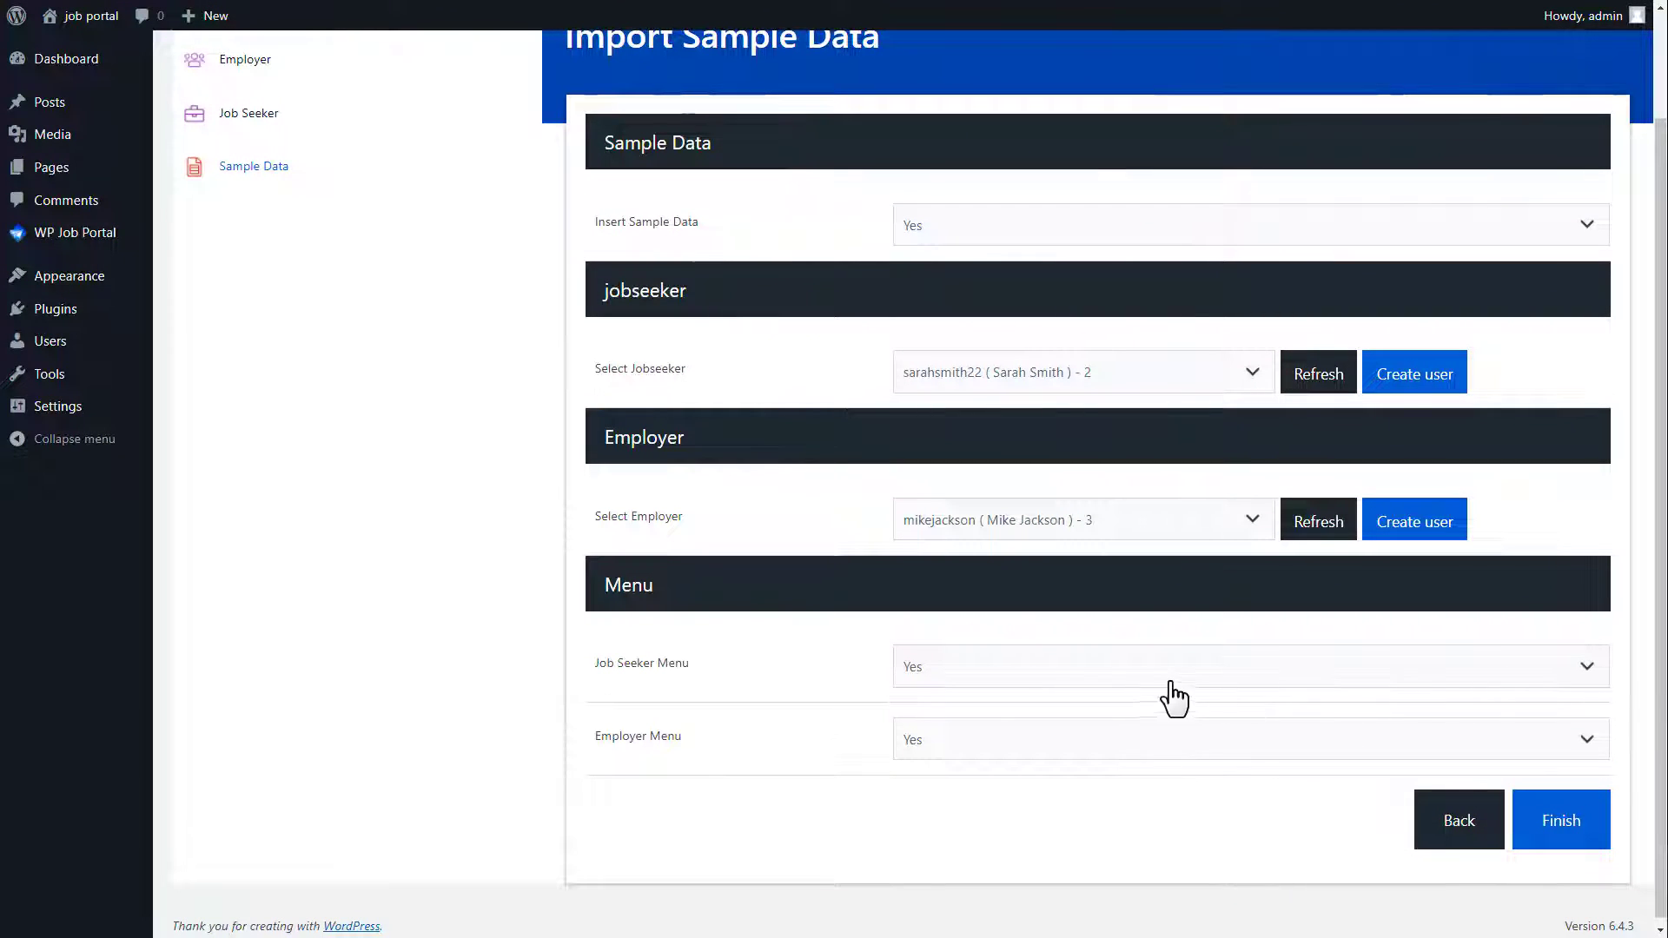
pyautogui.click(1112, 681)
pyautogui.click(1092, 695)
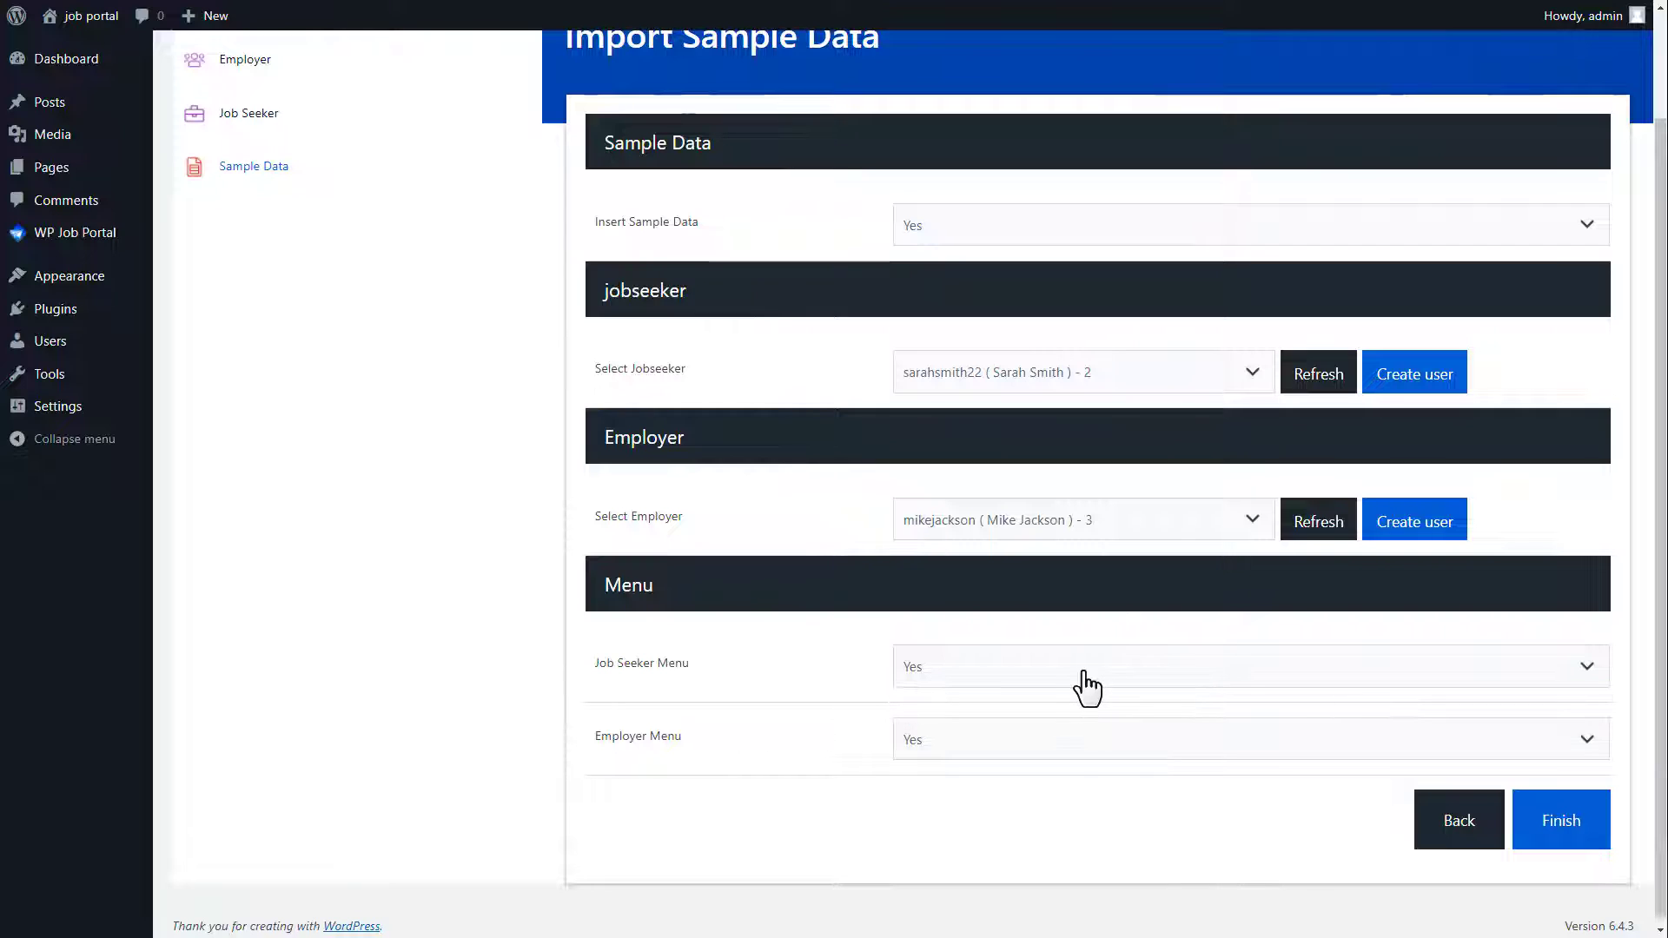
pyautogui.click(1076, 752)
pyautogui.click(1062, 766)
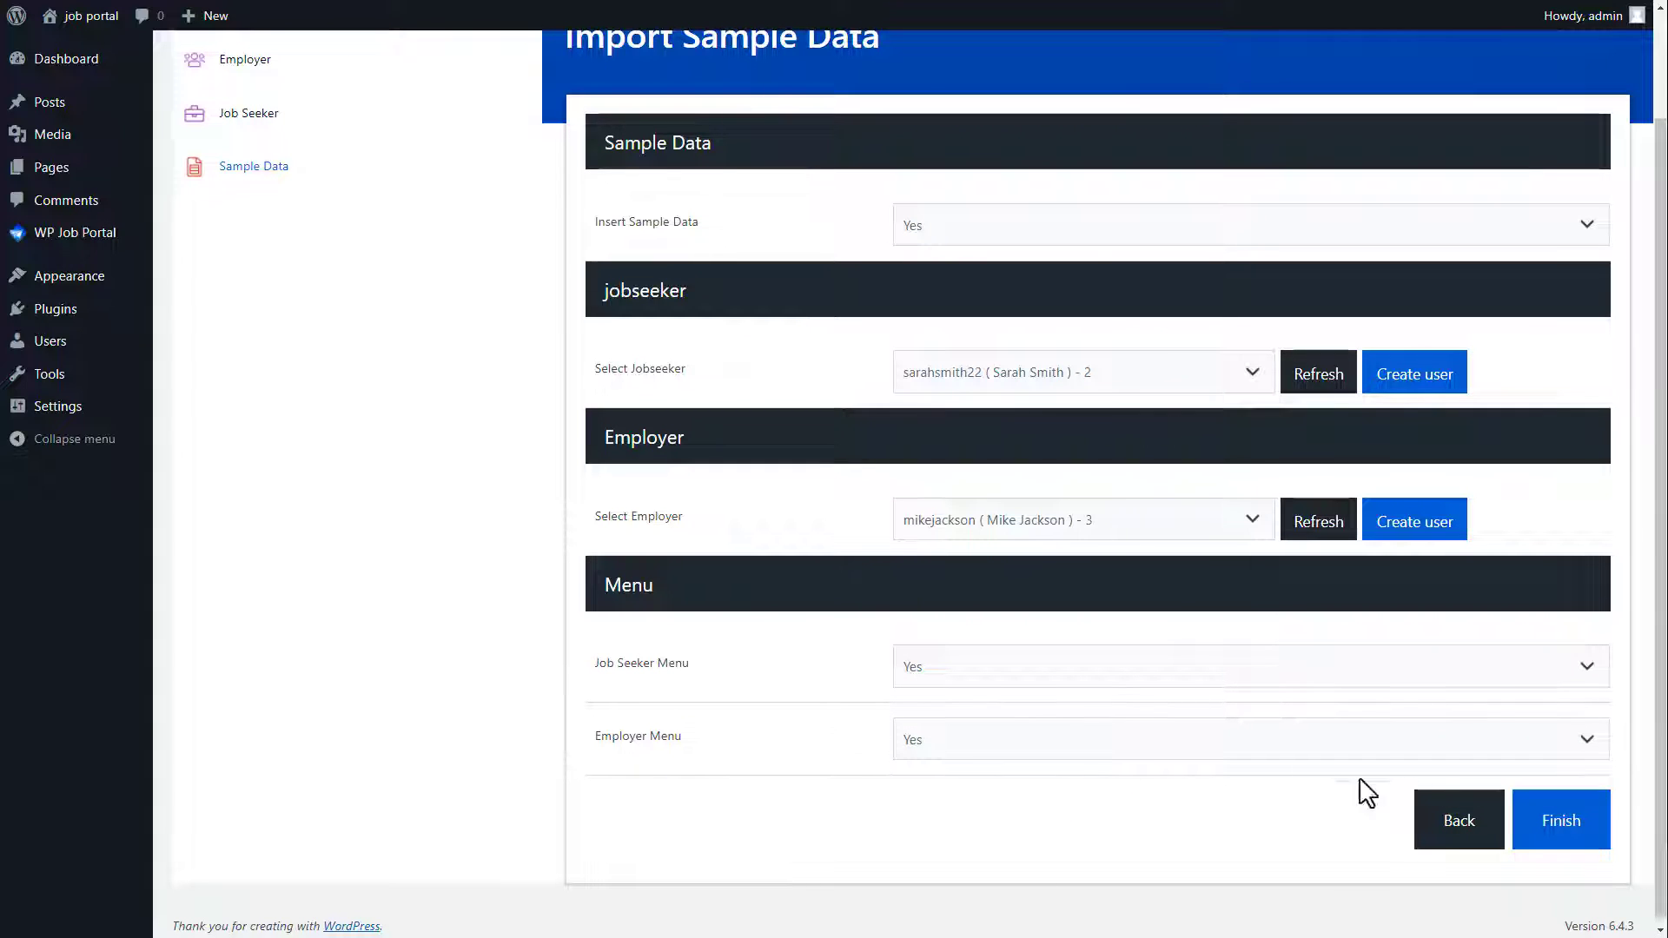
pyautogui.click(1561, 816)
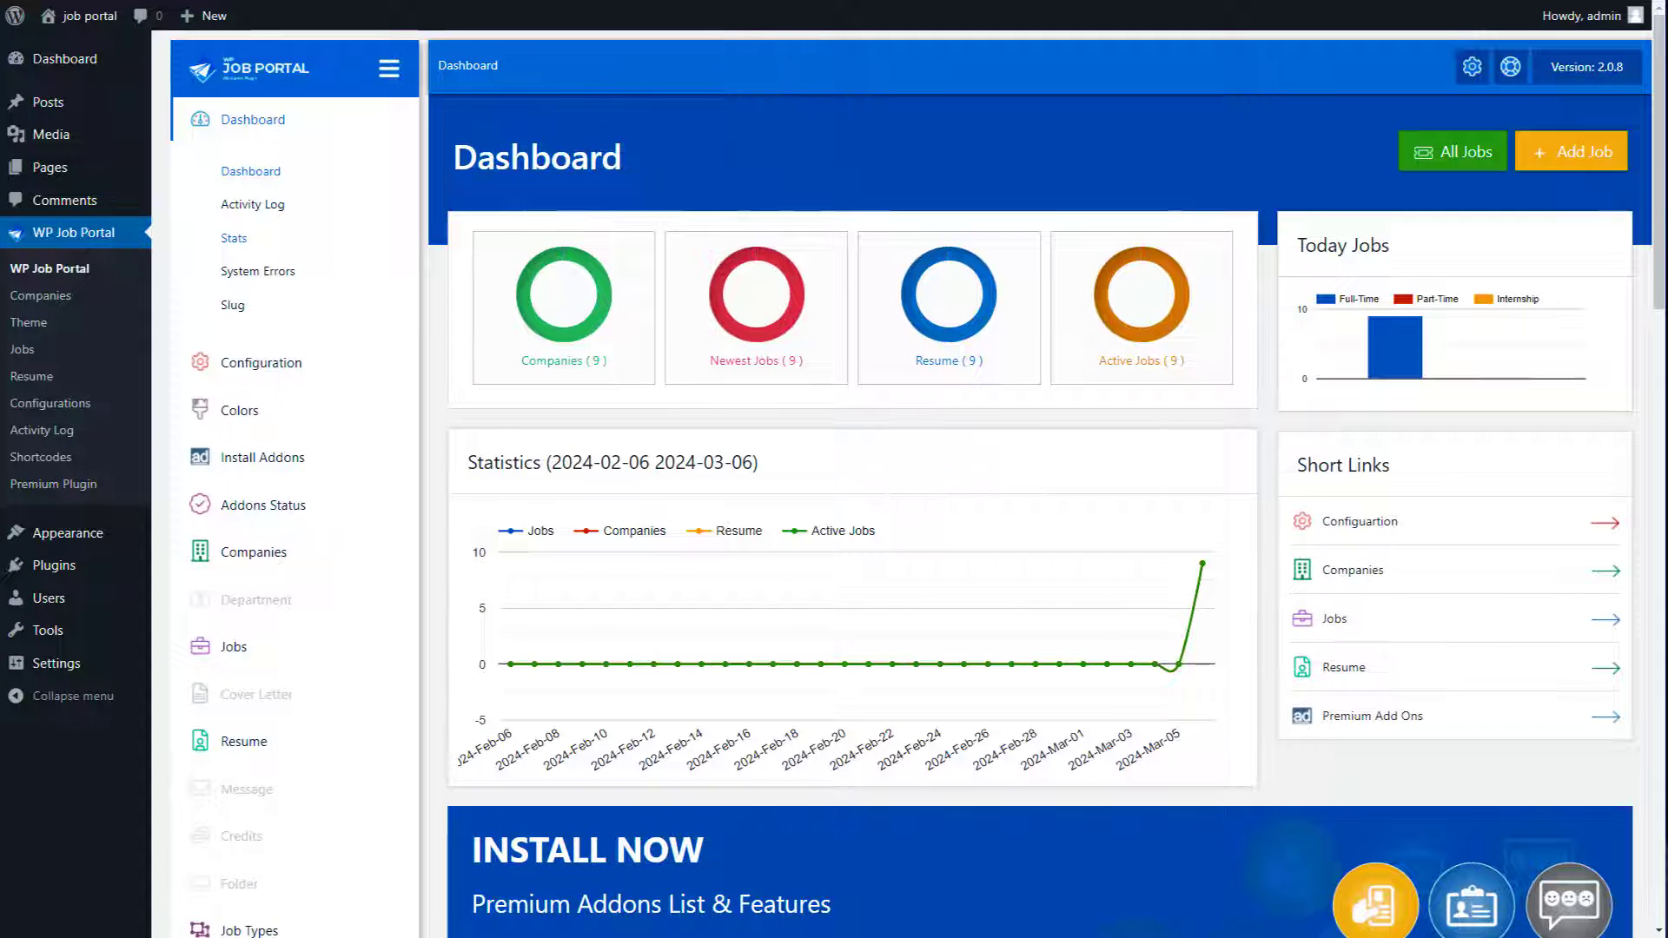
pyautogui.click(388, 68)
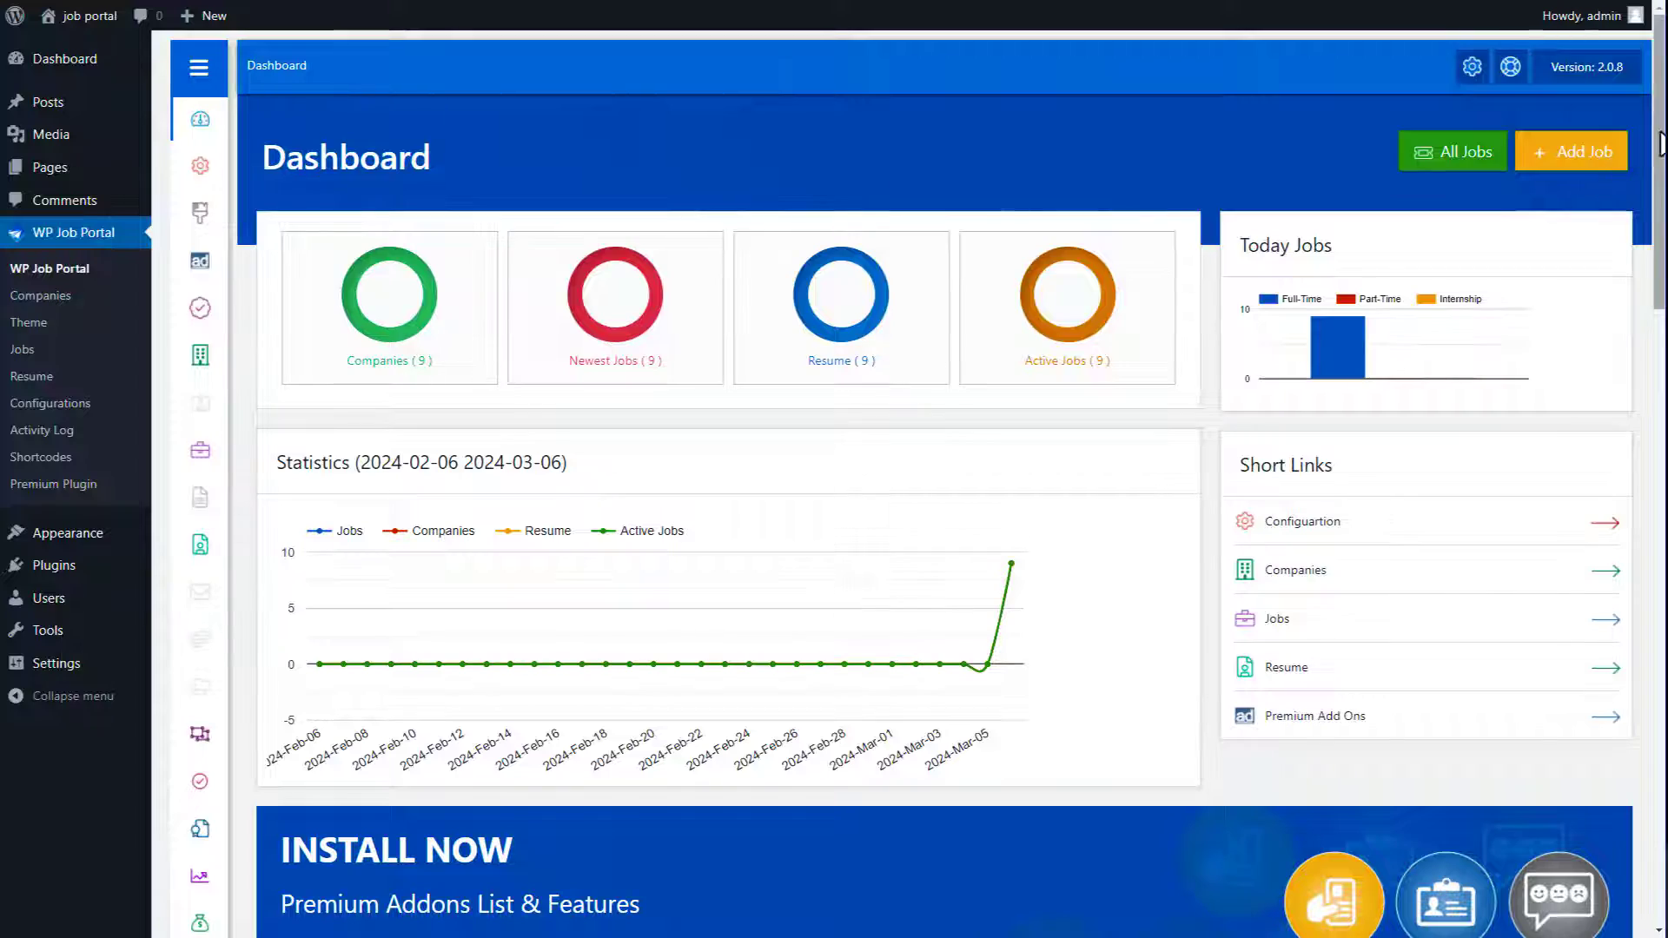
pyautogui.scroll(-5, 1650, 161)
pyautogui.scroll(-15, 955, 478)
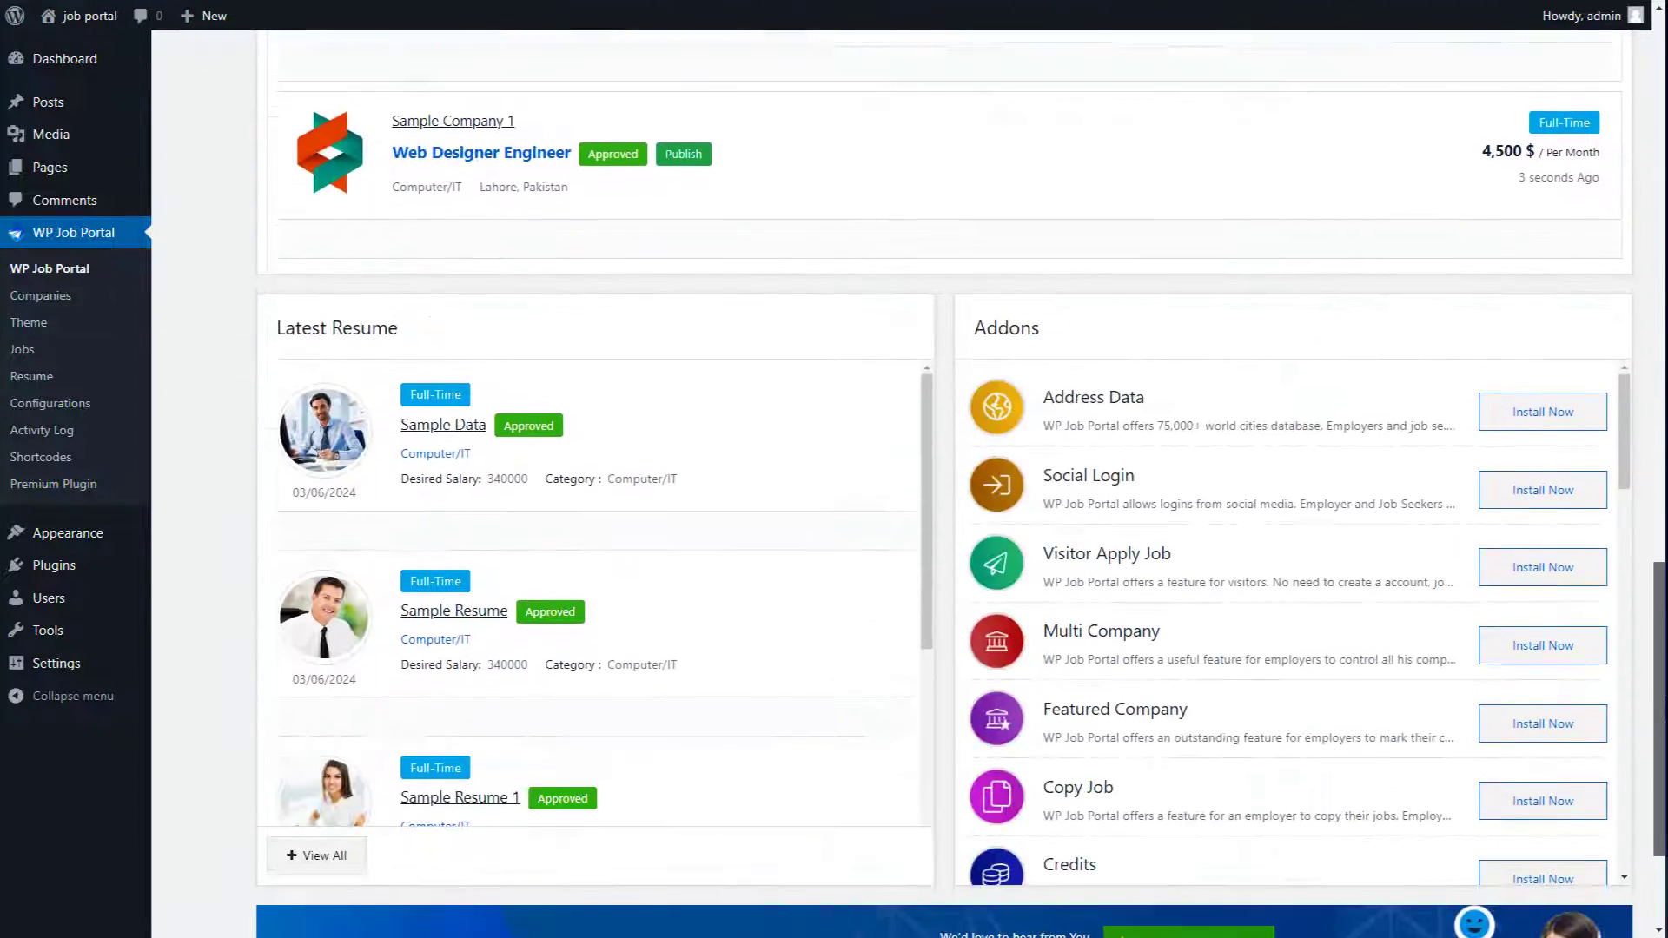
pyautogui.scroll(17, 955, 478)
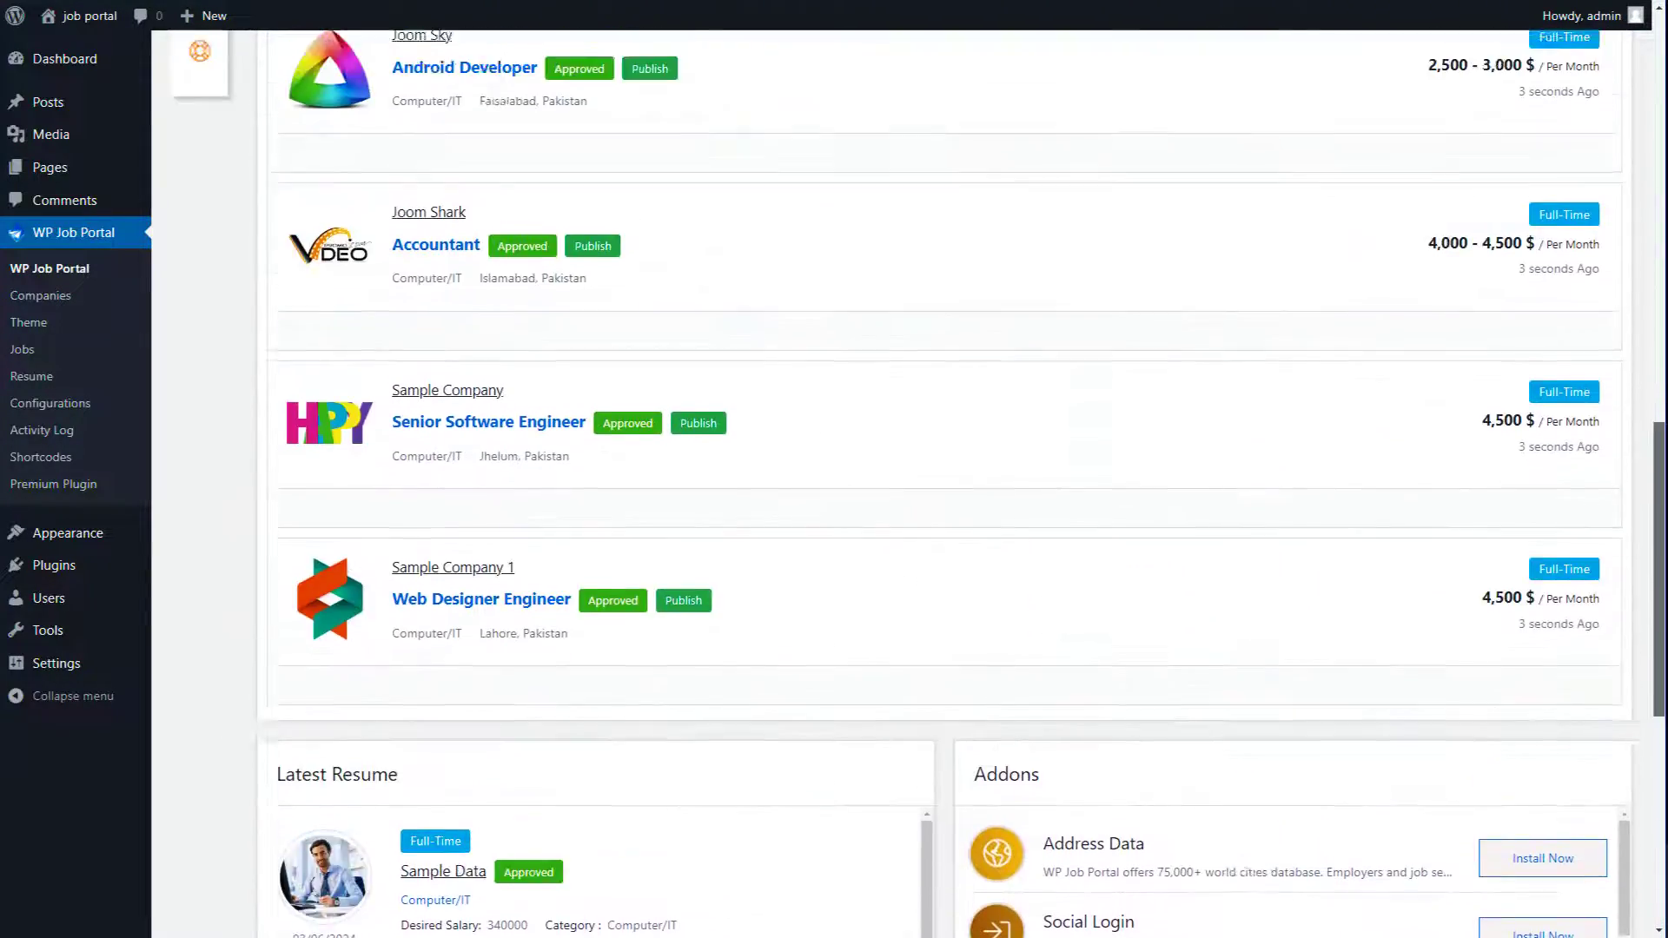
pyautogui.scroll(3, 956, 478)
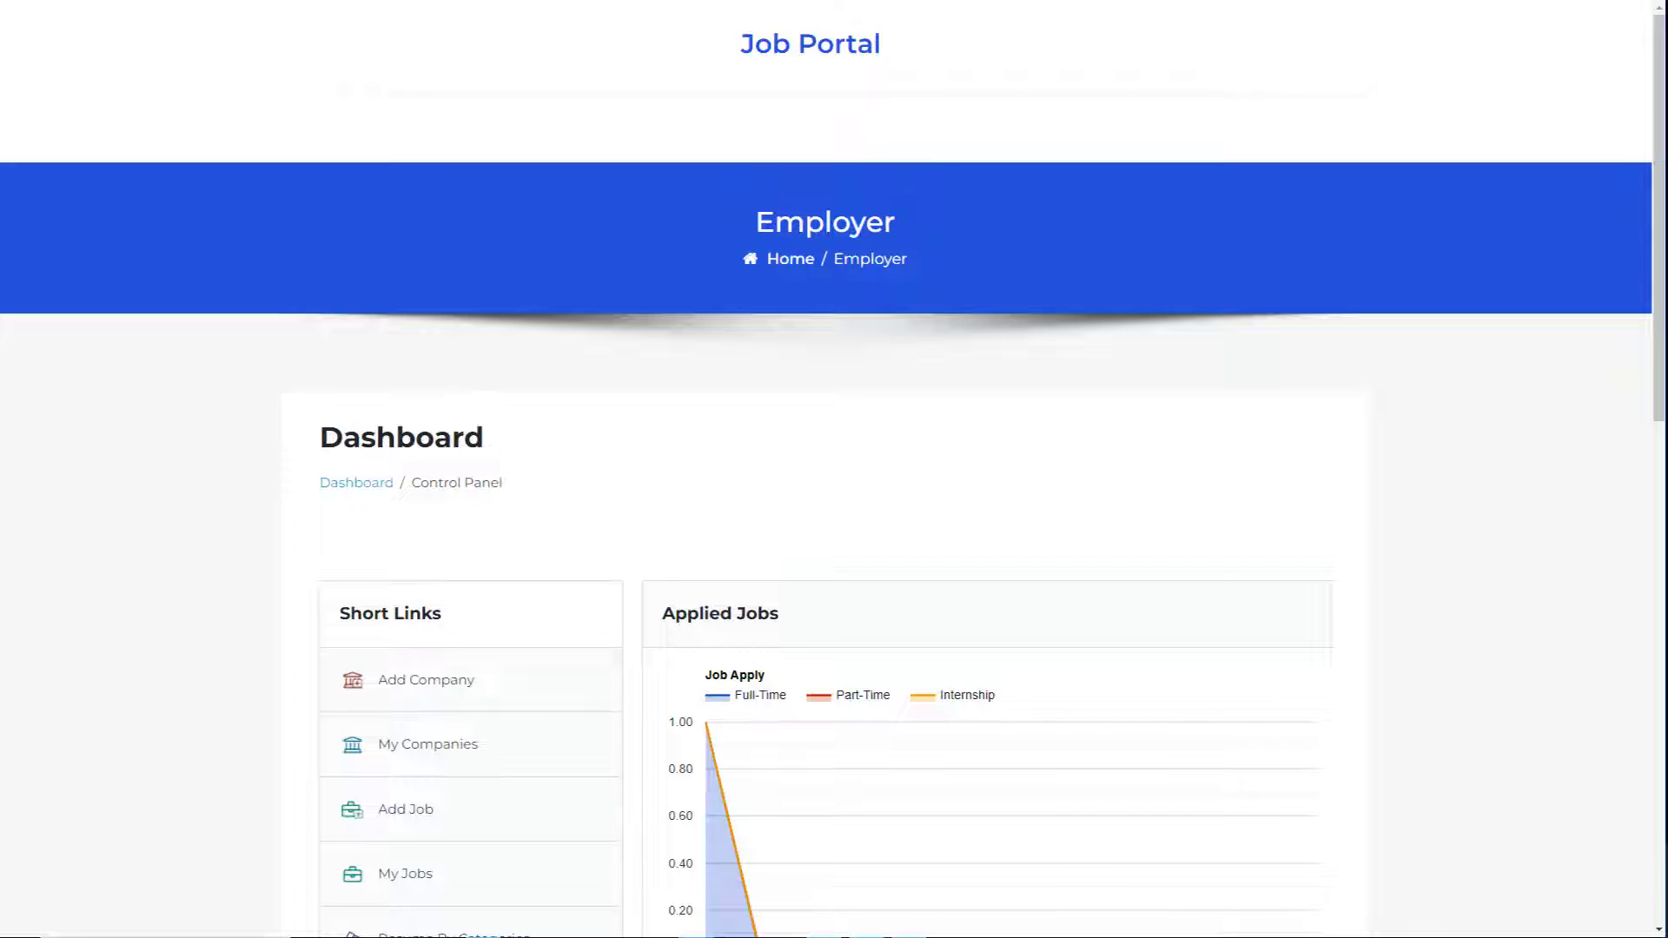
pyautogui.scroll(-2, 834, 469)
pyautogui.scroll(-7, 834, 469)
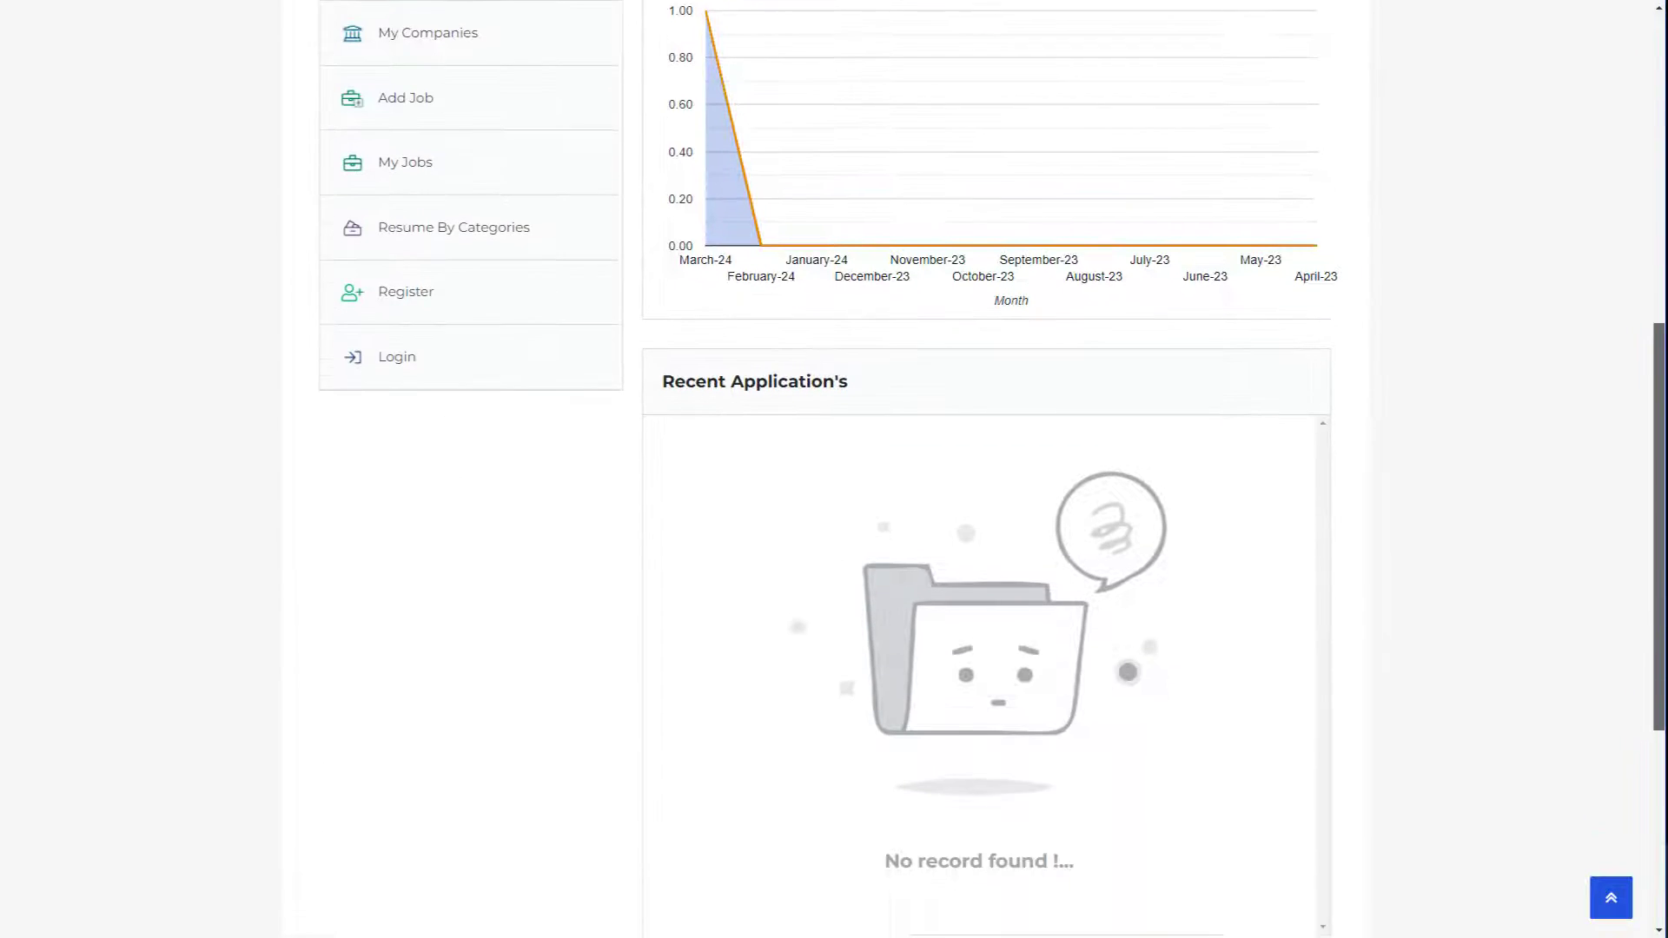
pyautogui.scroll(8, 834, 469)
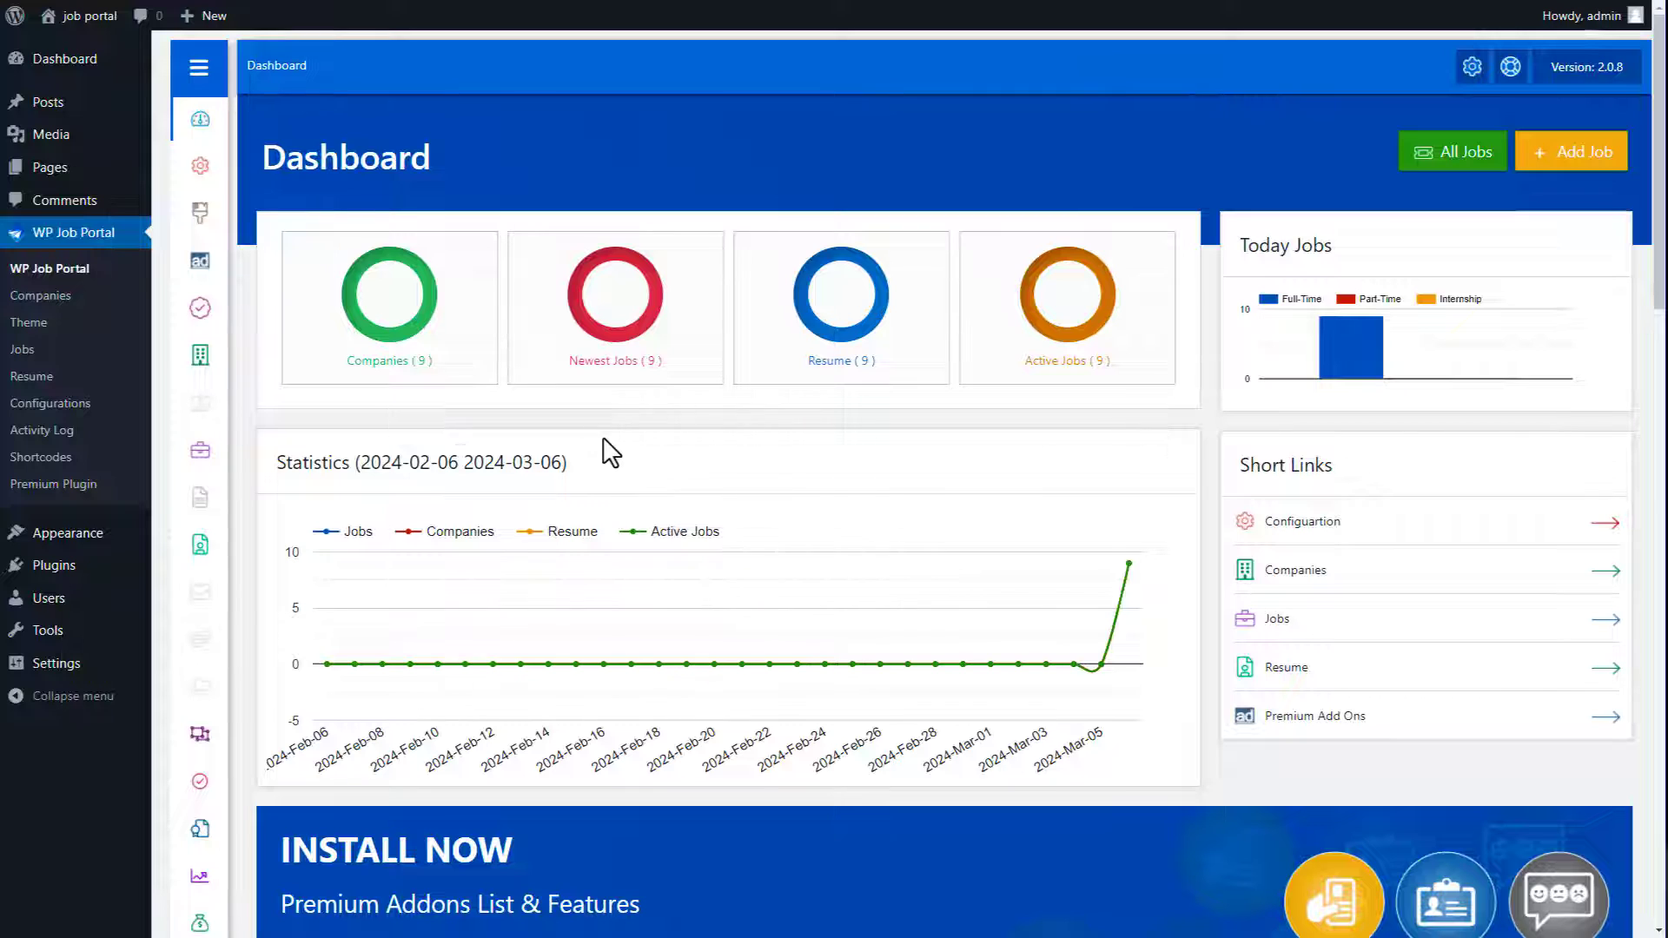
pyautogui.moveTo(69, 533)
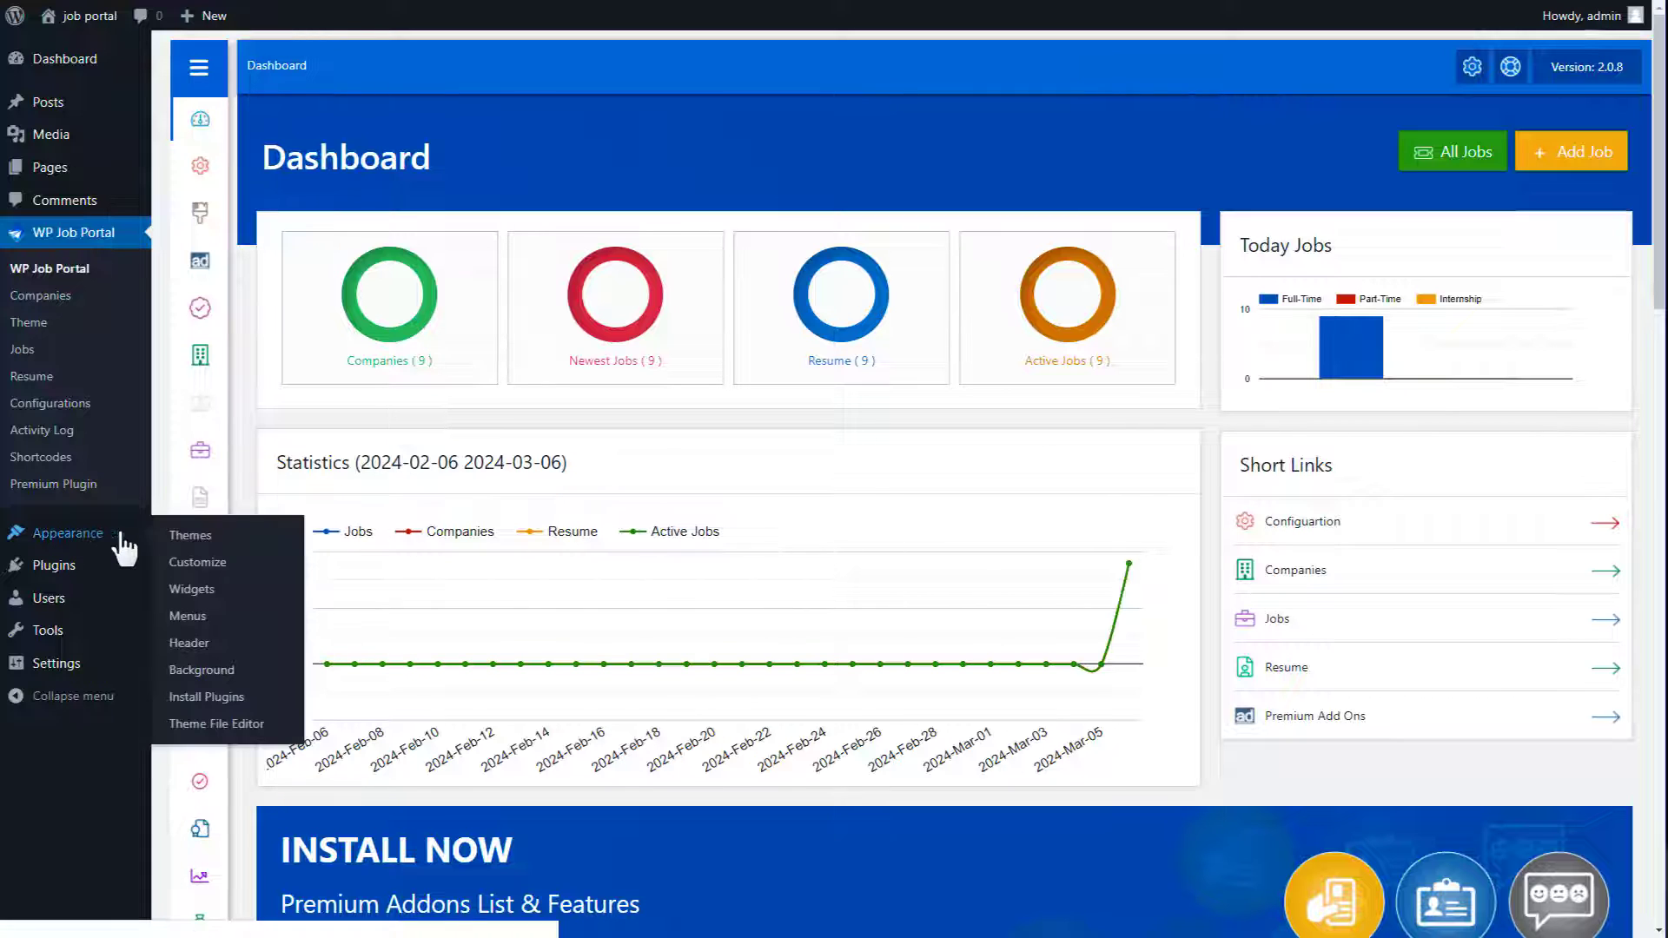
# Step: Create a new navigation menu named 'Main Menu'
pyautogui.click(186, 616)
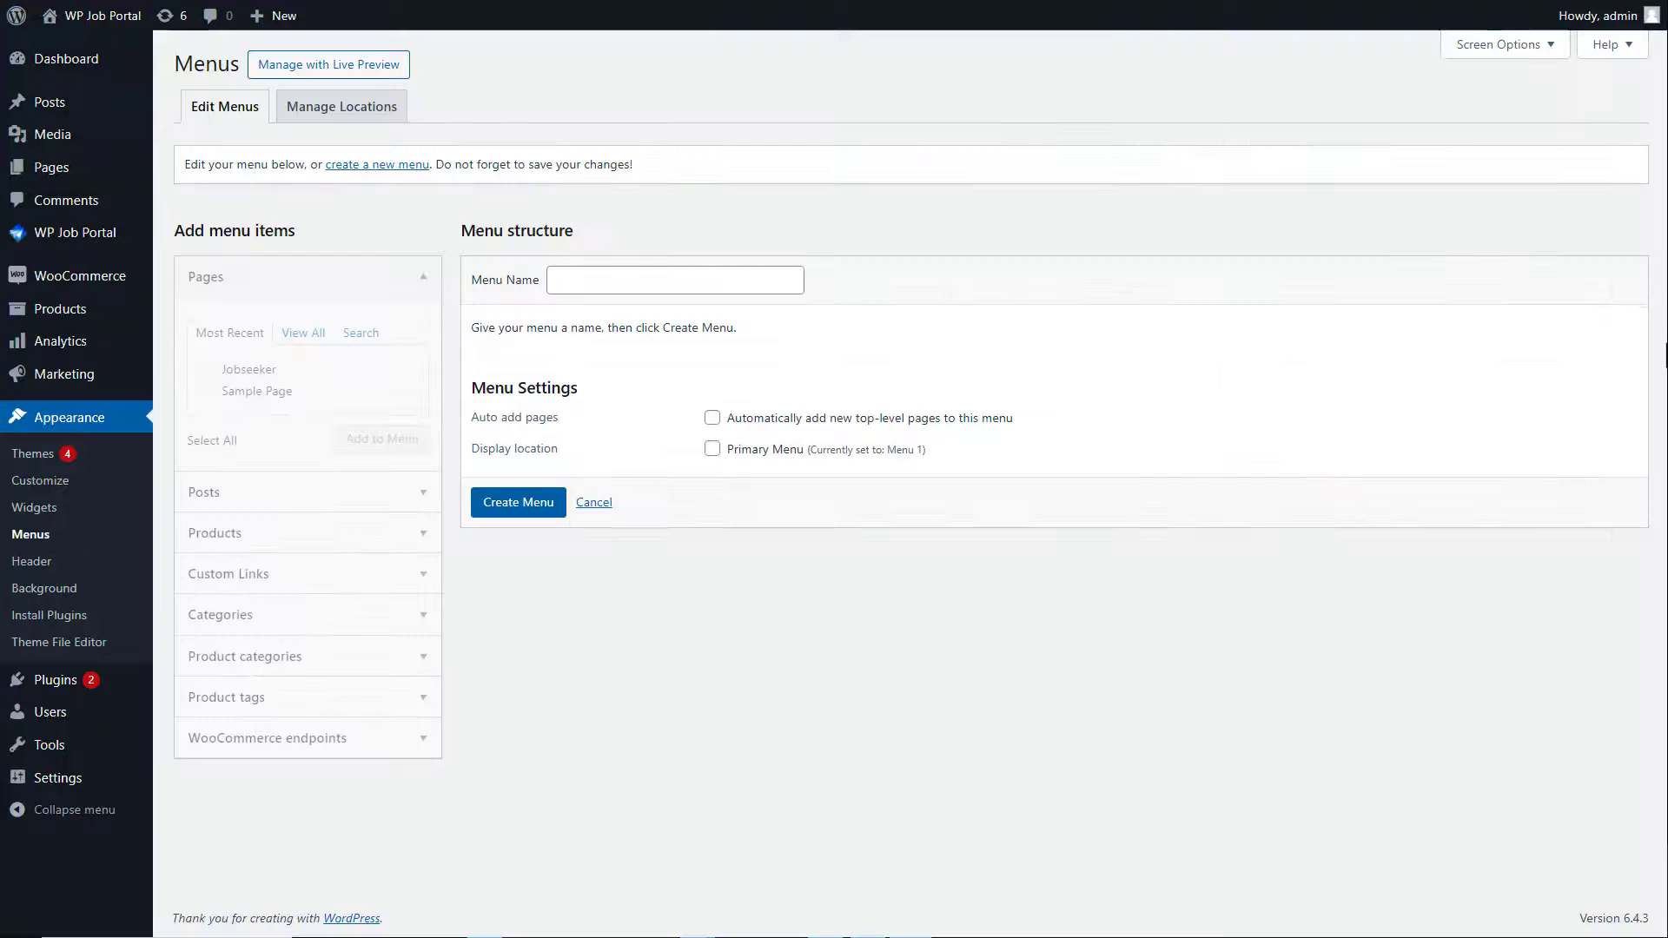
pyautogui.click(593, 280)
pyautogui.write('Main Menu')
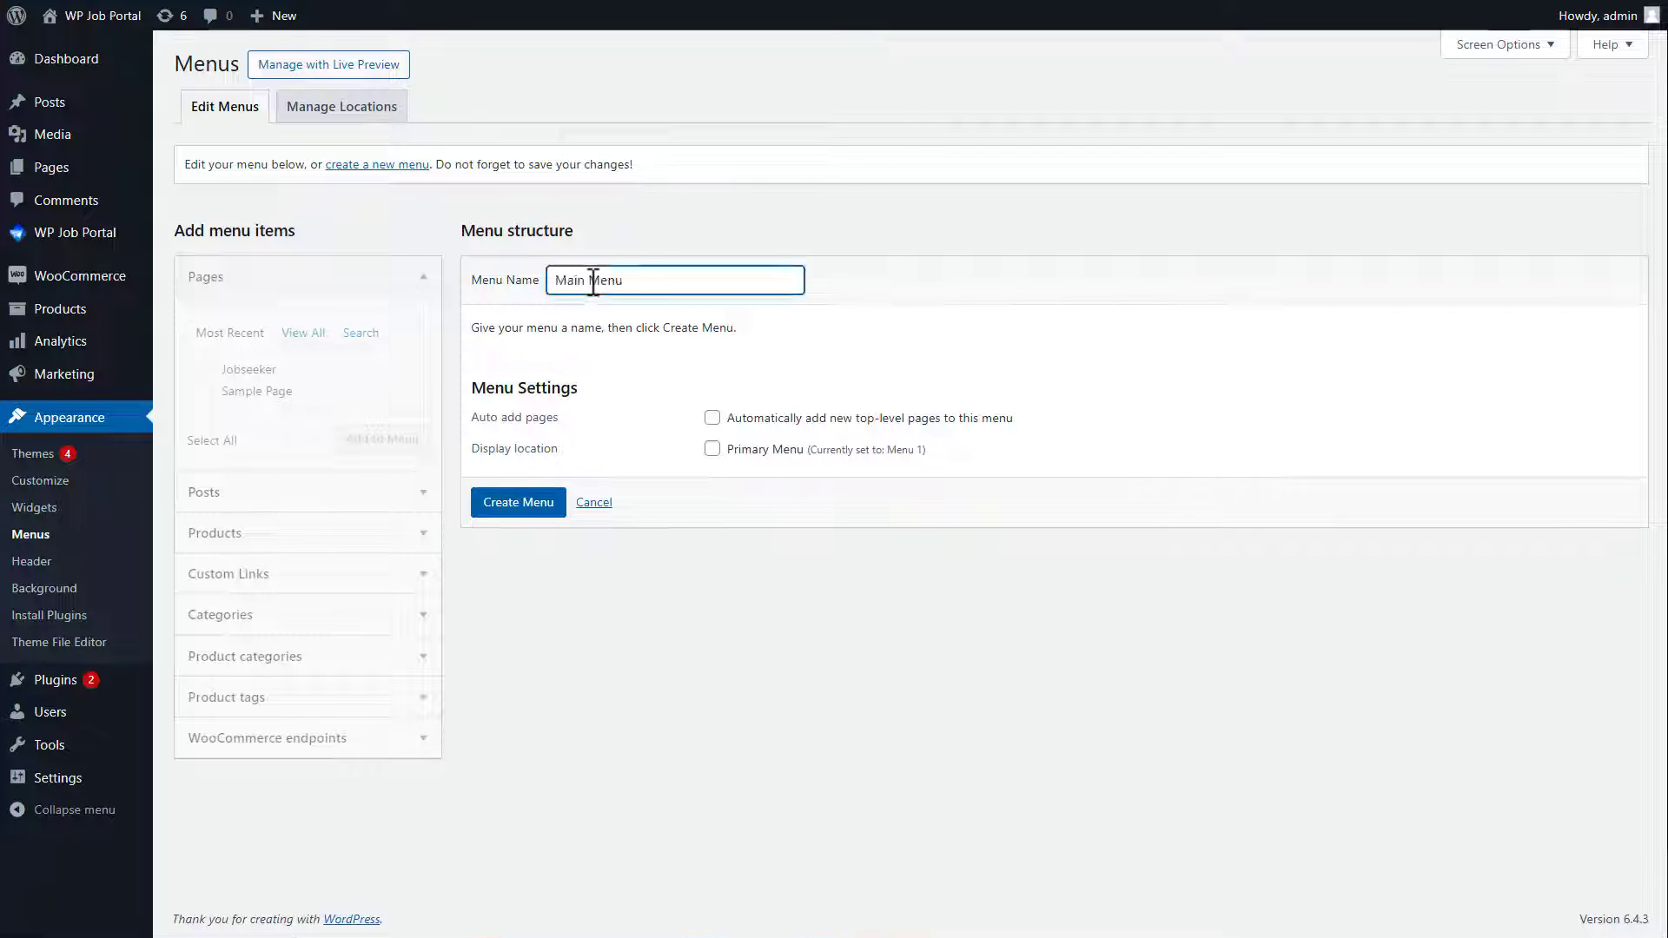
pyautogui.click(526, 499)
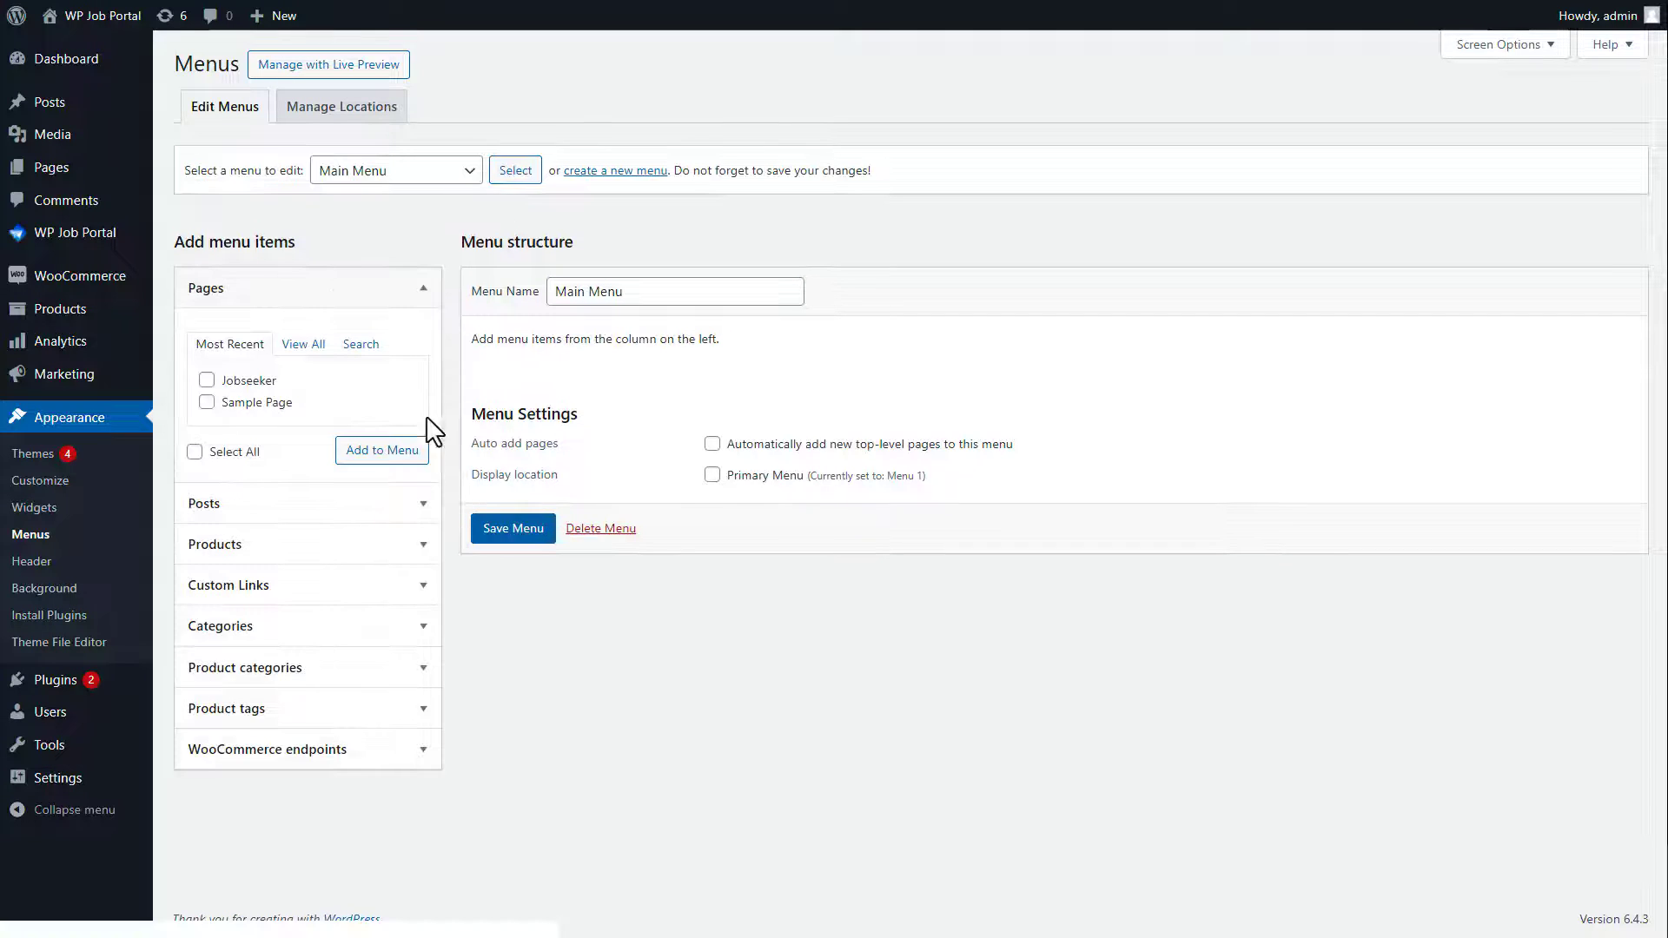
# Step: Add the Employer, Jobseeker and Sample Page pages, set it as Primary Menu, and save
pyautogui.click(305, 346)
pyautogui.click(207, 380)
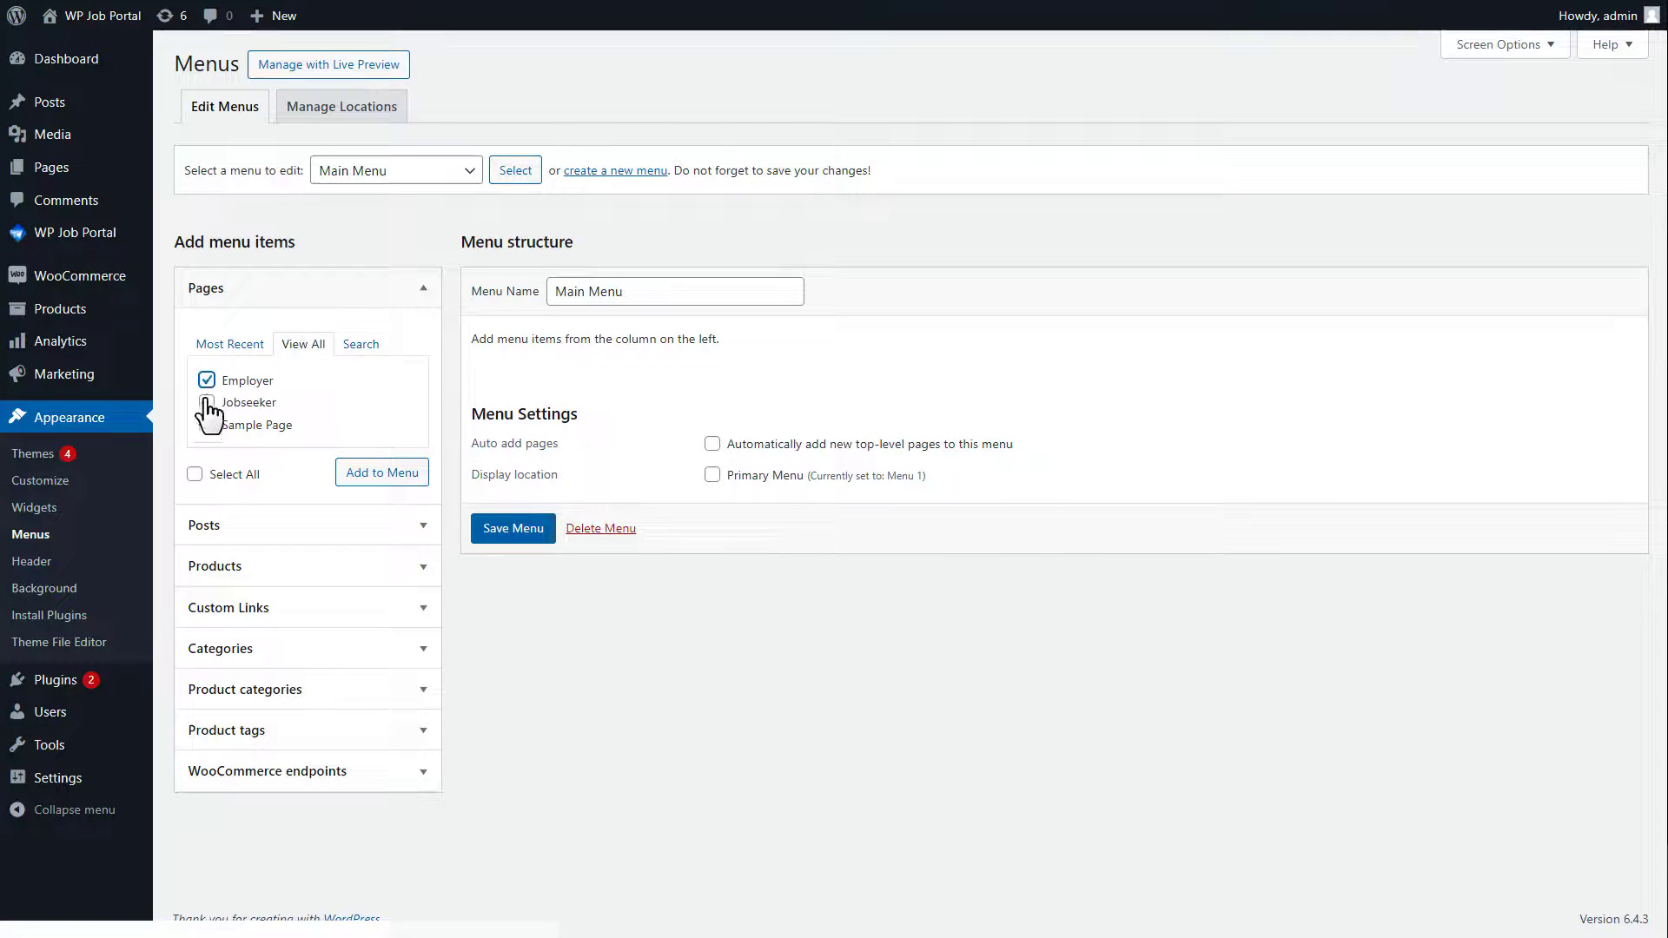
pyautogui.click(207, 402)
pyautogui.click(207, 425)
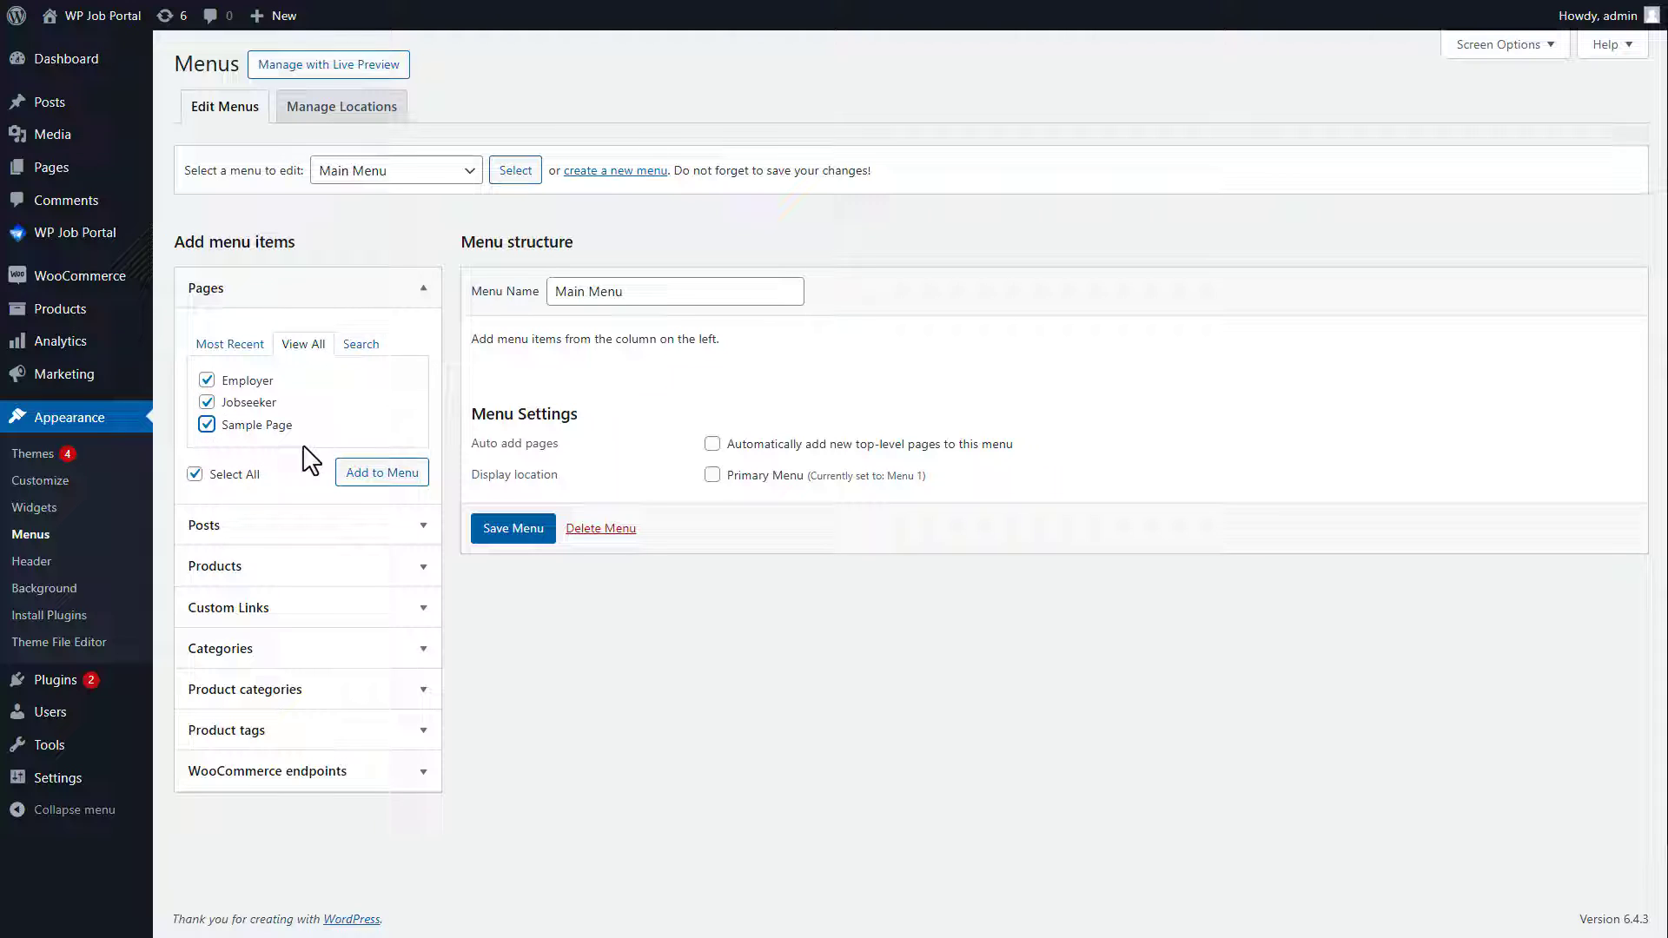
pyautogui.click(382, 477)
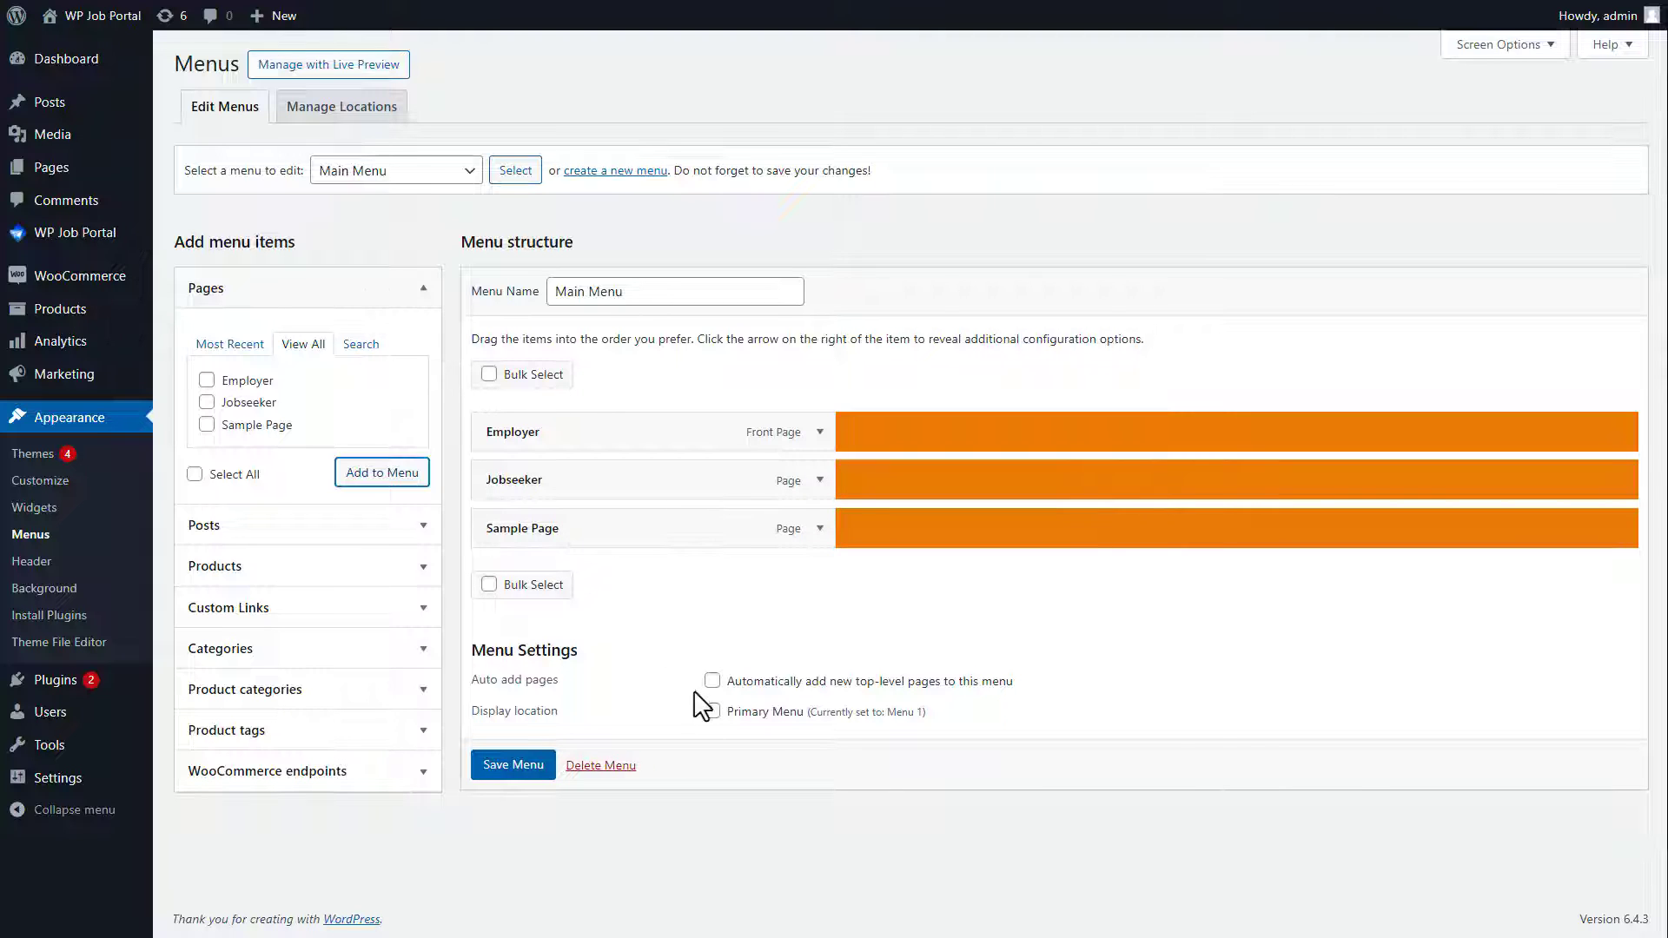
pyautogui.click(711, 710)
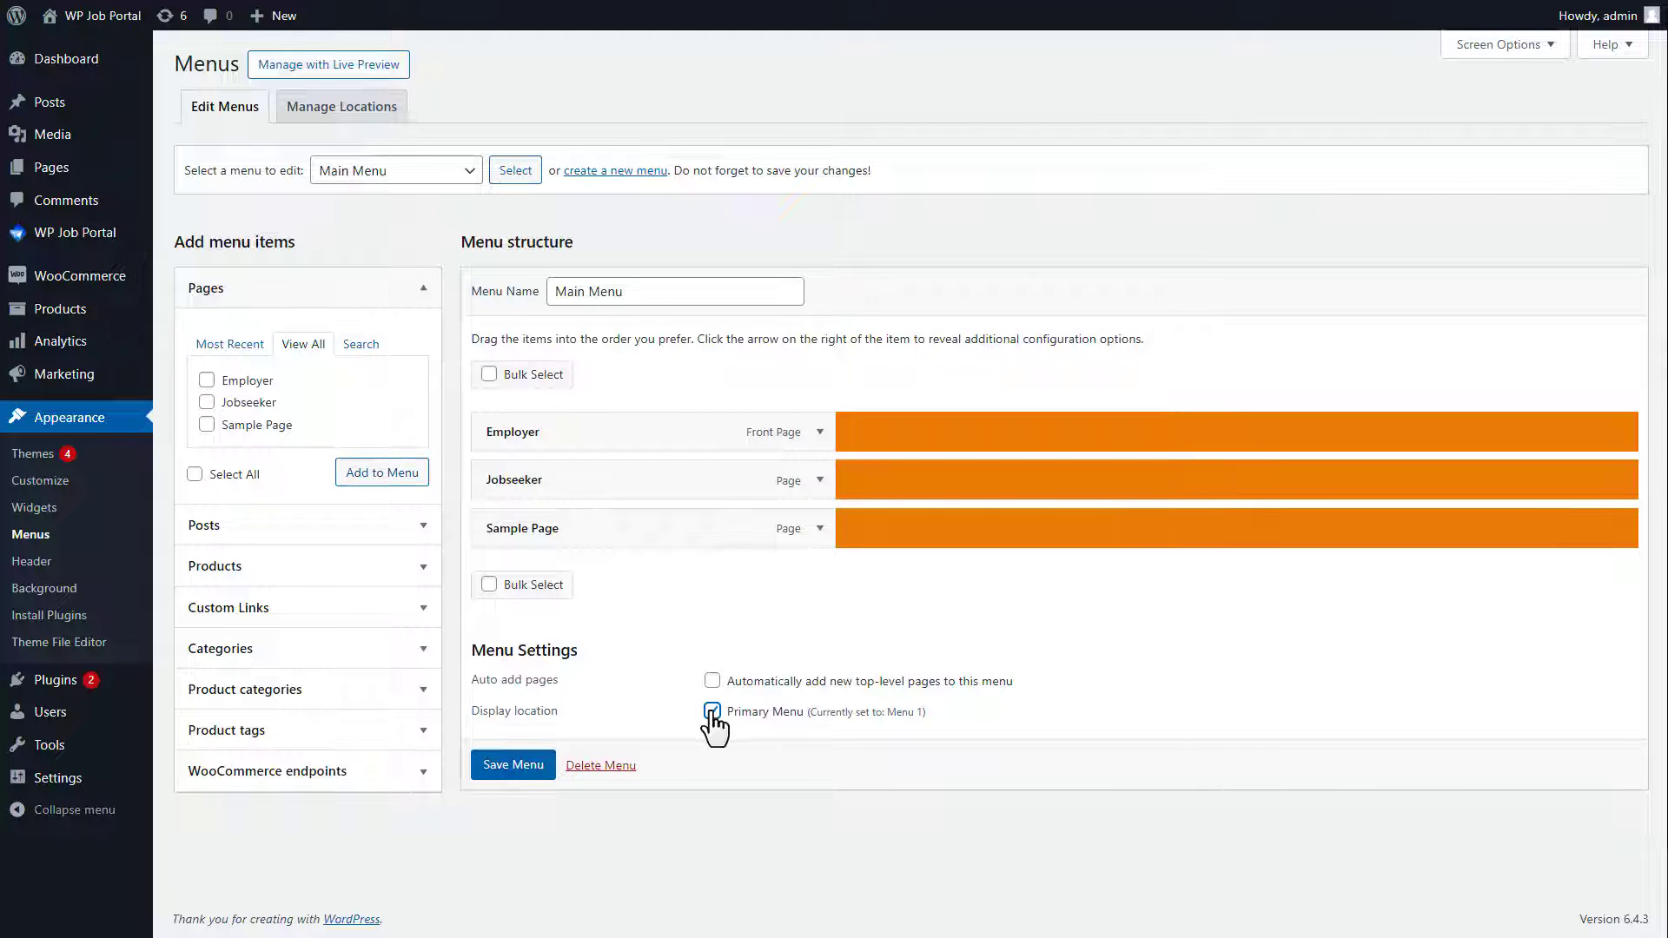
pyautogui.click(513, 765)
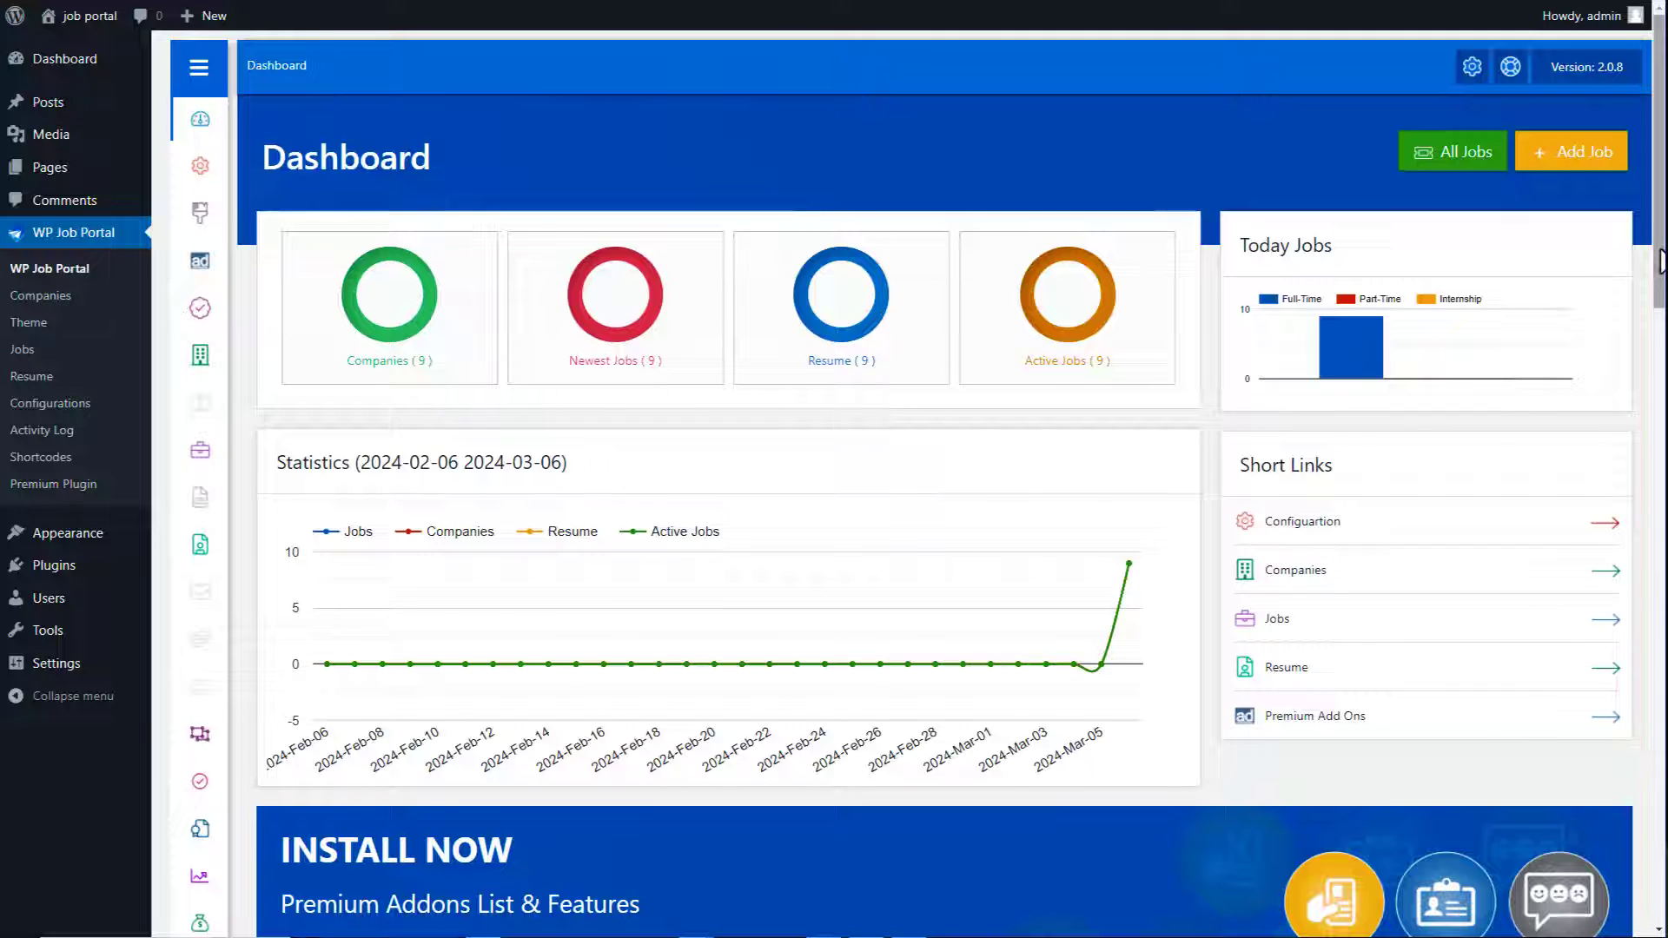
pyautogui.scroll(-8, 942, 486)
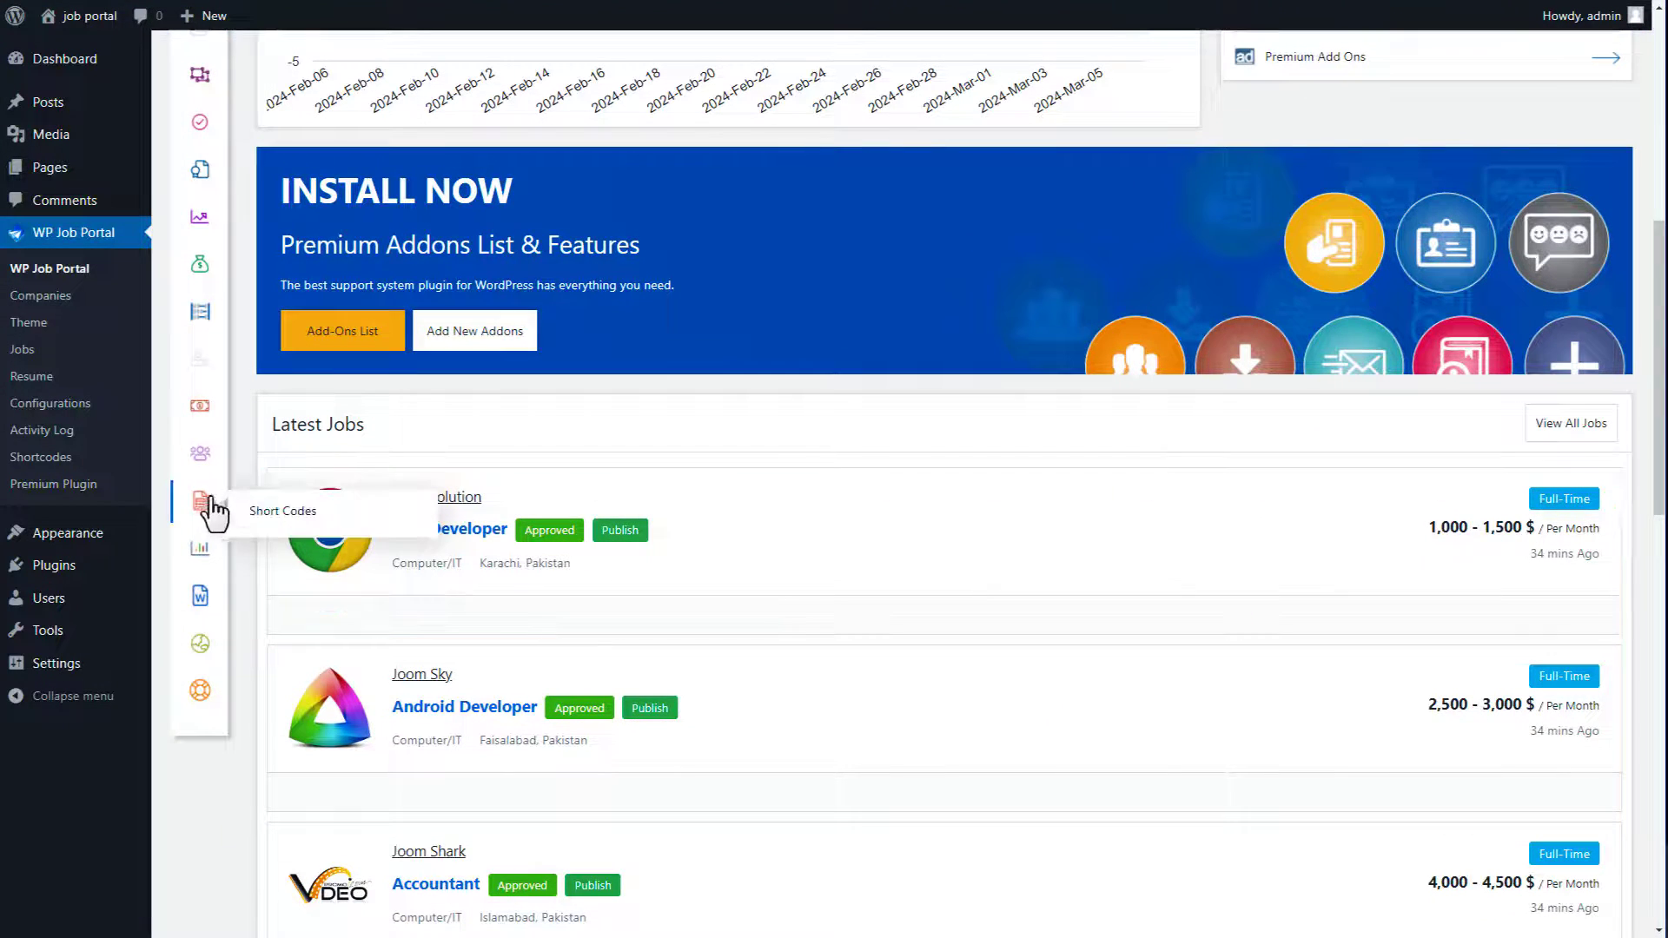
# Step: Copy the [wpjobportal_job_search] shortcode from the job portal's Short Codes list
pyautogui.click(267, 519)
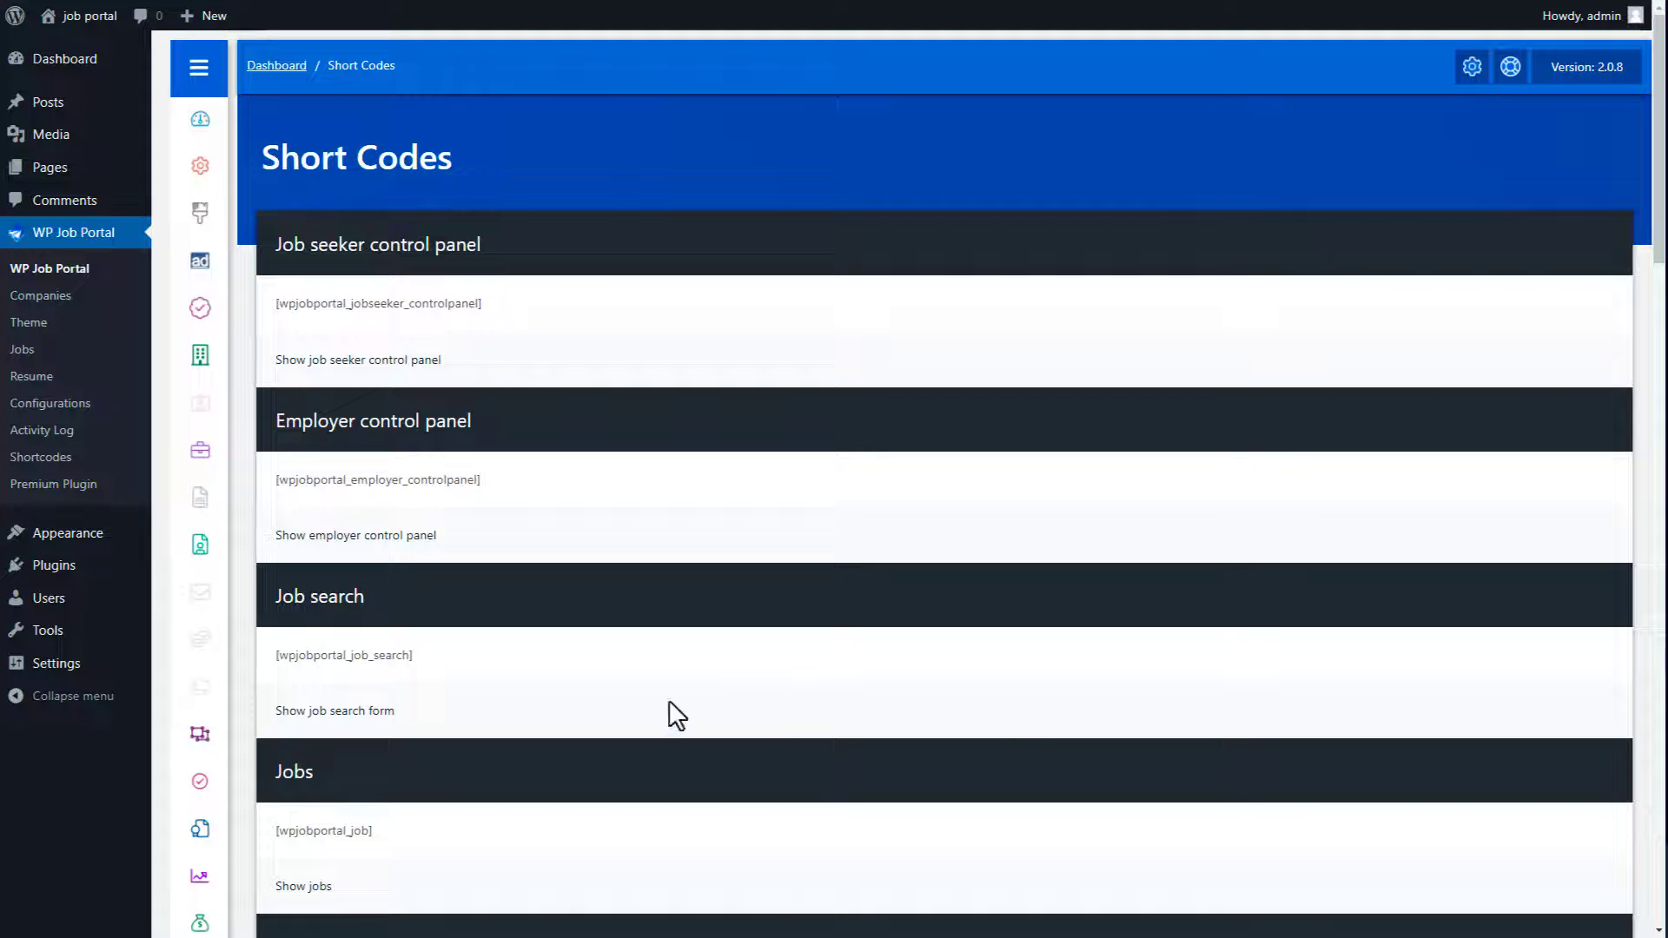
pyautogui.moveTo(435, 669); pyautogui.dragTo(278, 667)
pyautogui.rightClick(276, 656)
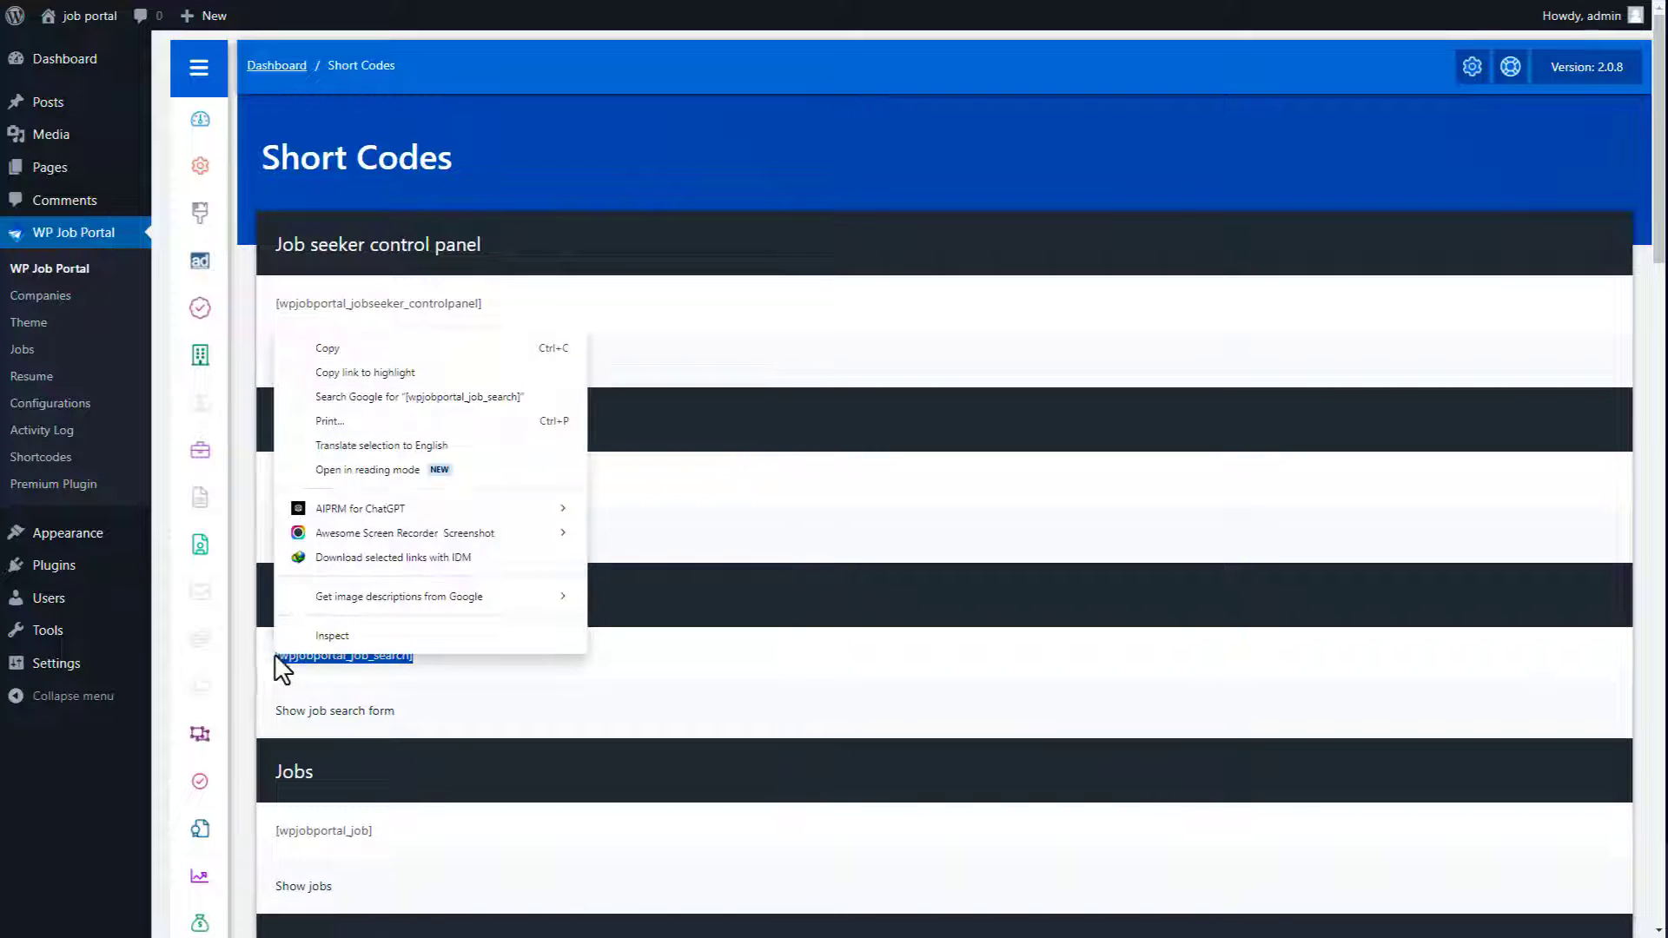
pyautogui.click(341, 349)
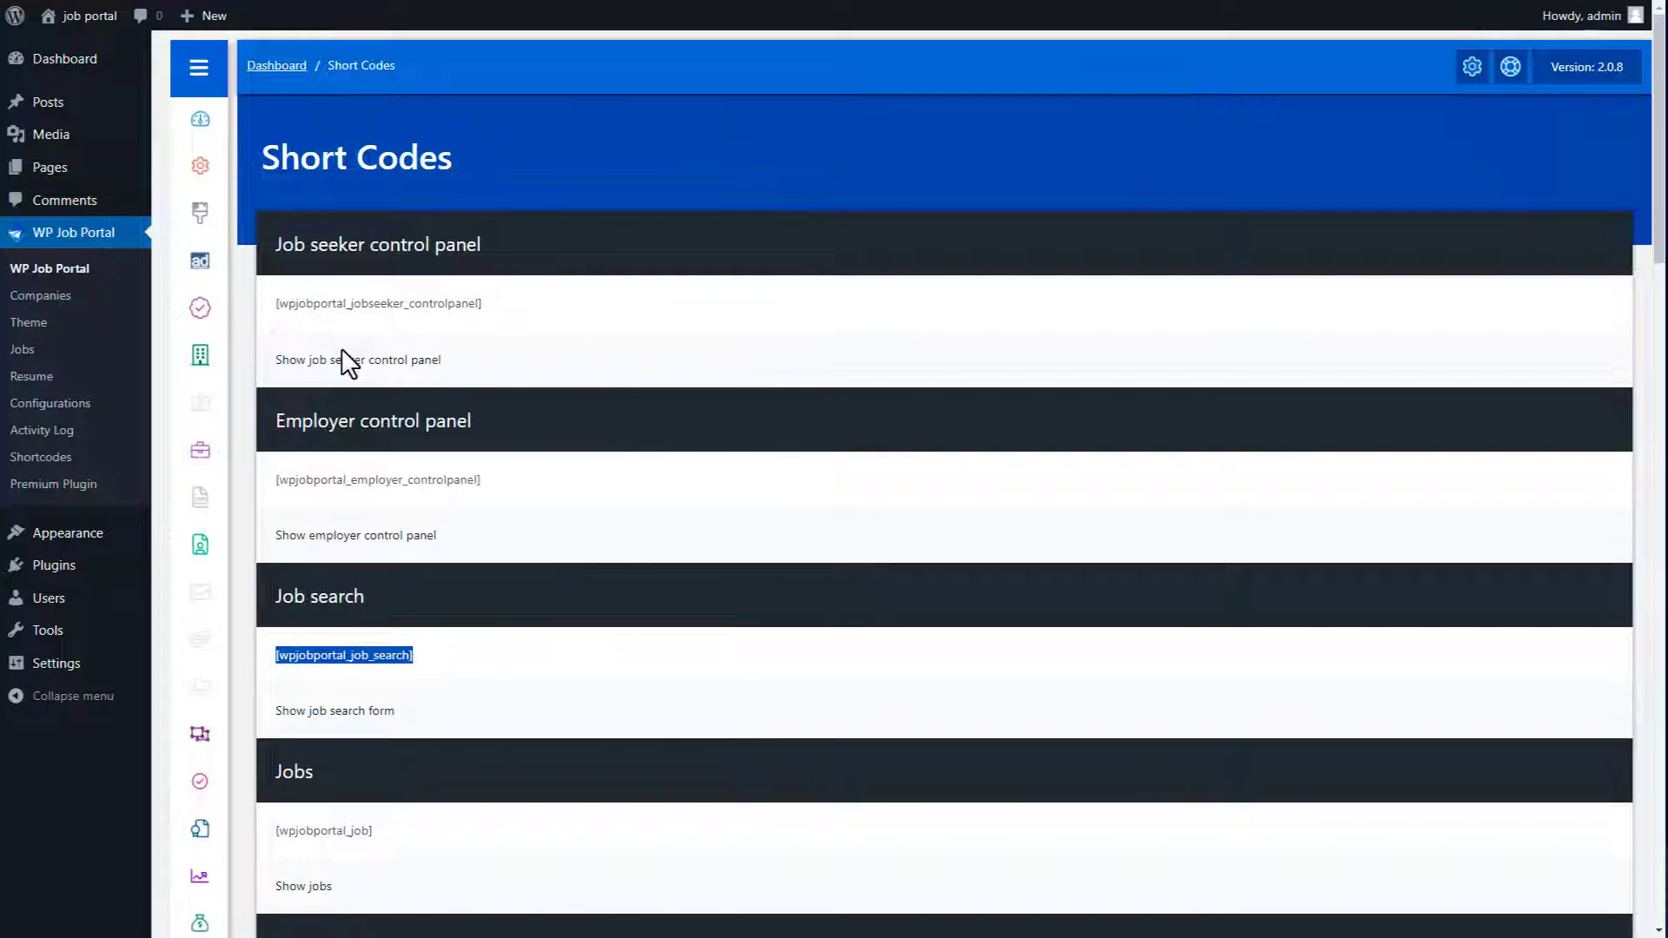
# Step: Create a page titled 'Job Search' containing the pasted shortcode and publish it
pyautogui.click(54, 173)
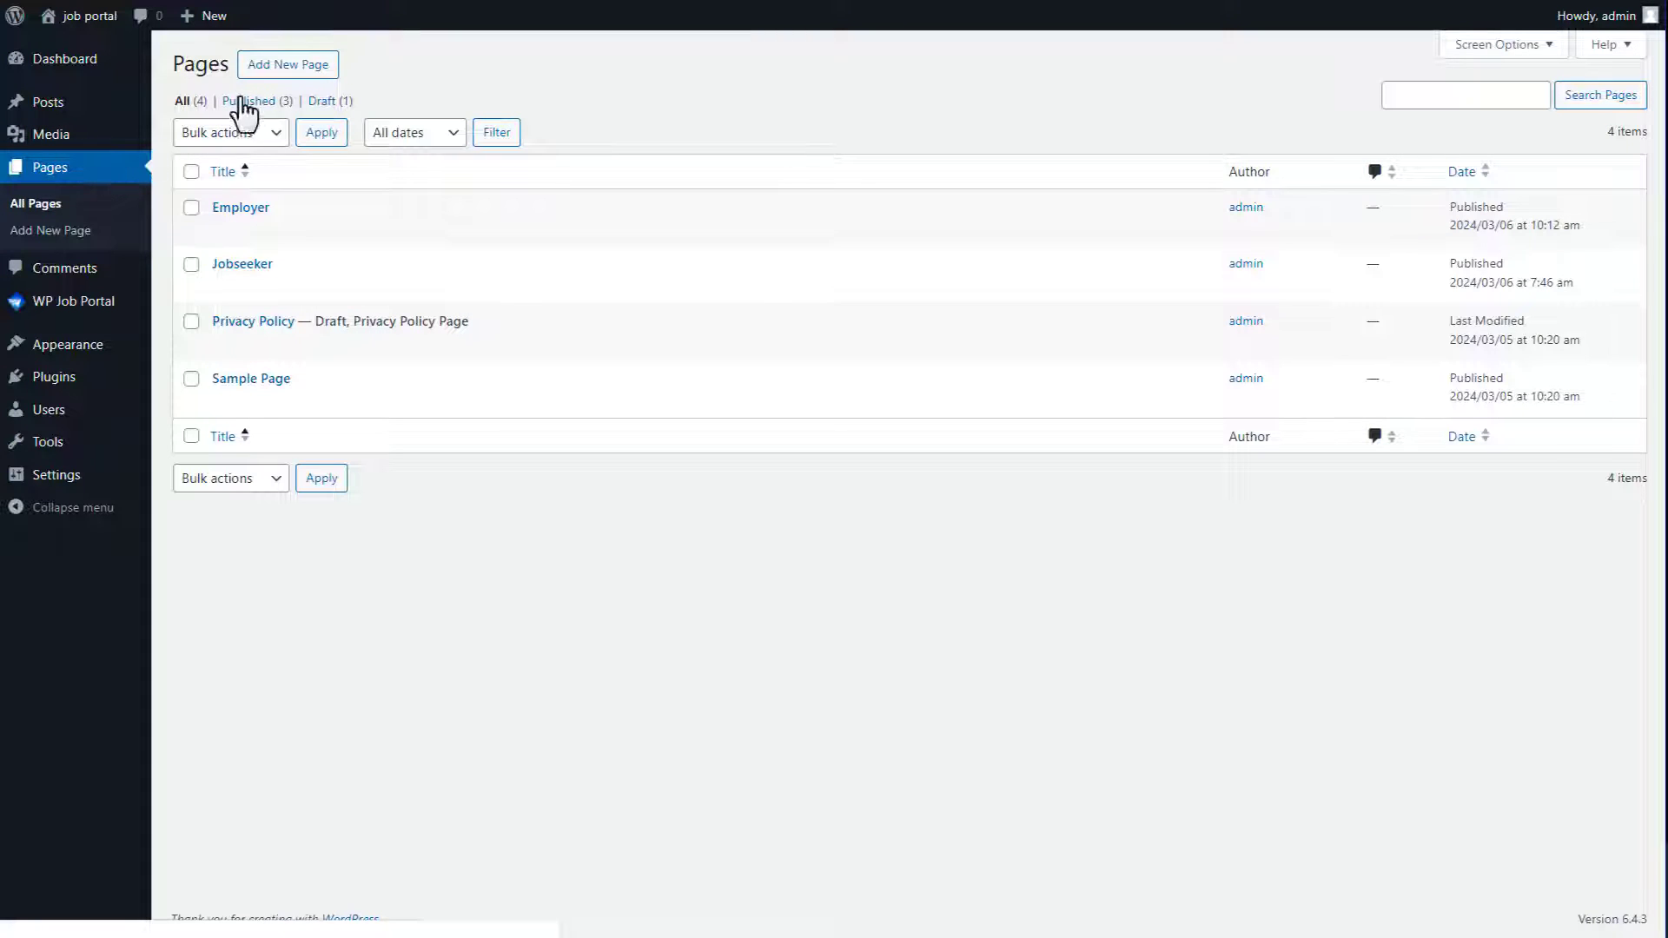
pyautogui.click(278, 66)
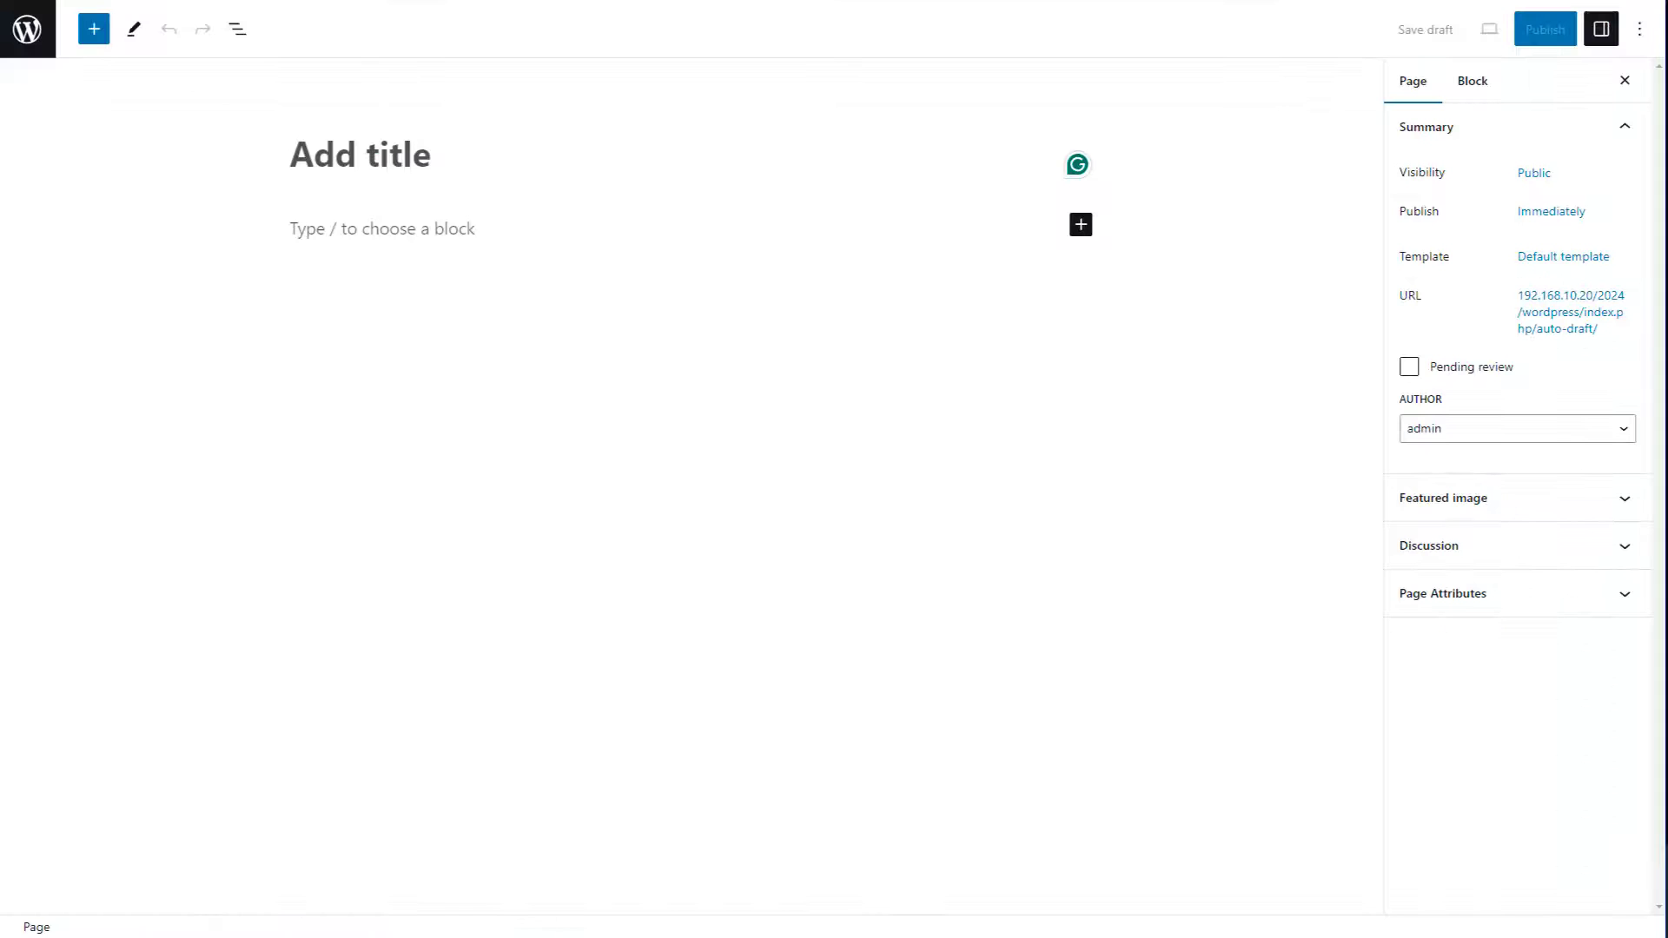
pyautogui.hotkey('ctrl', 'v')
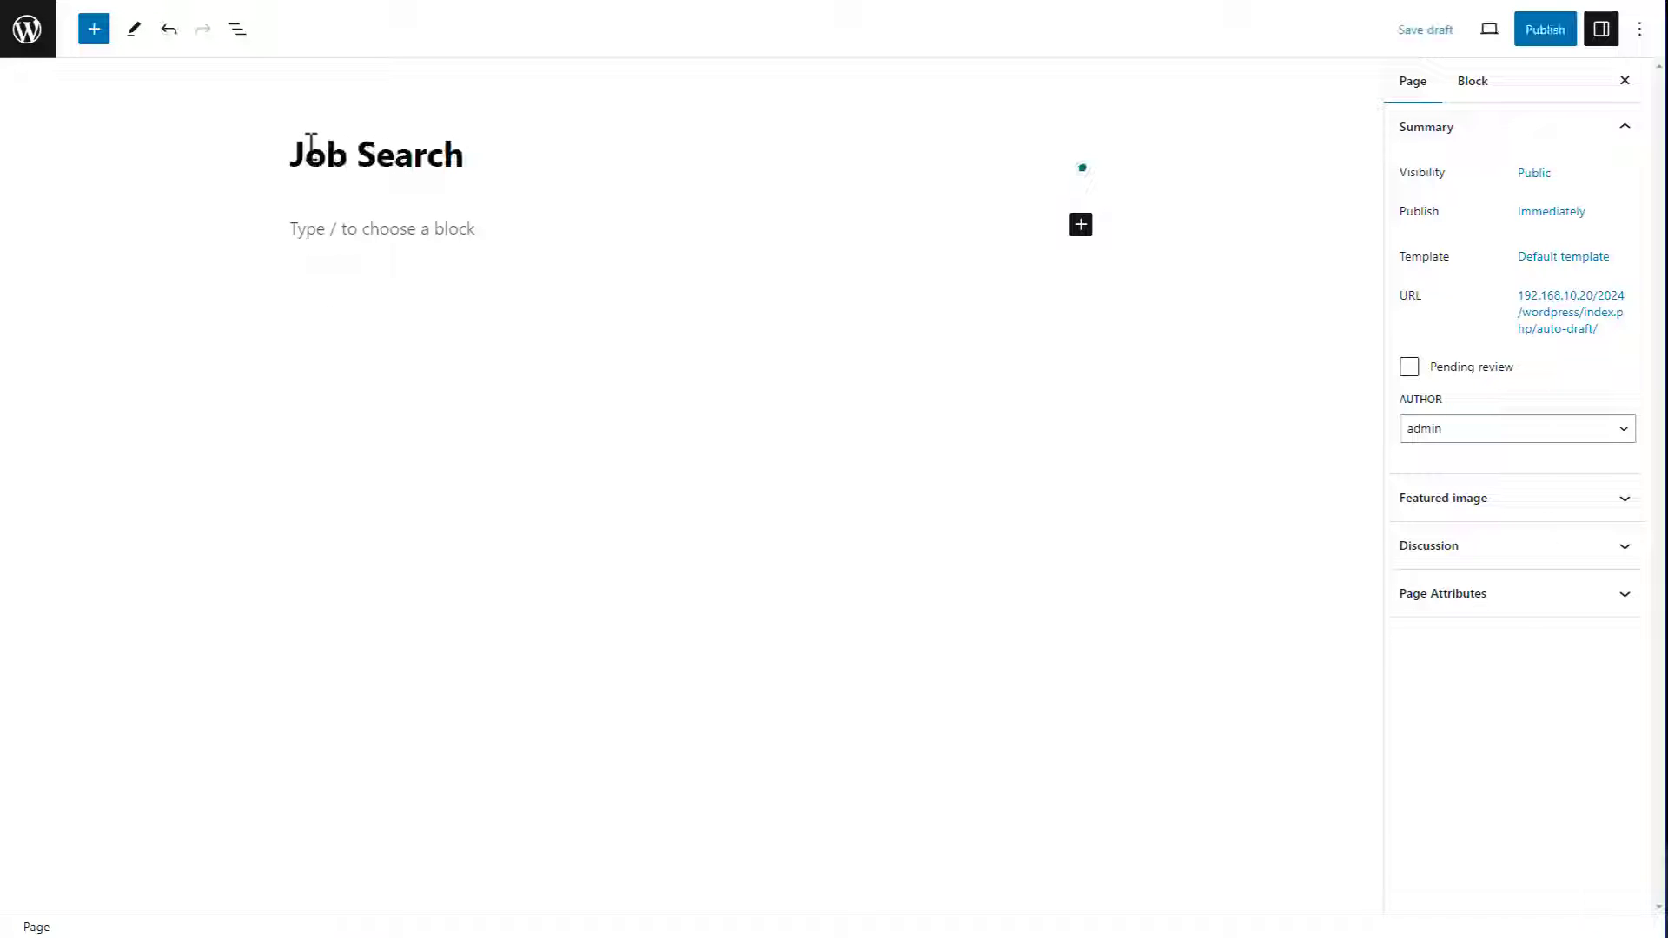
pyautogui.click(305, 226)
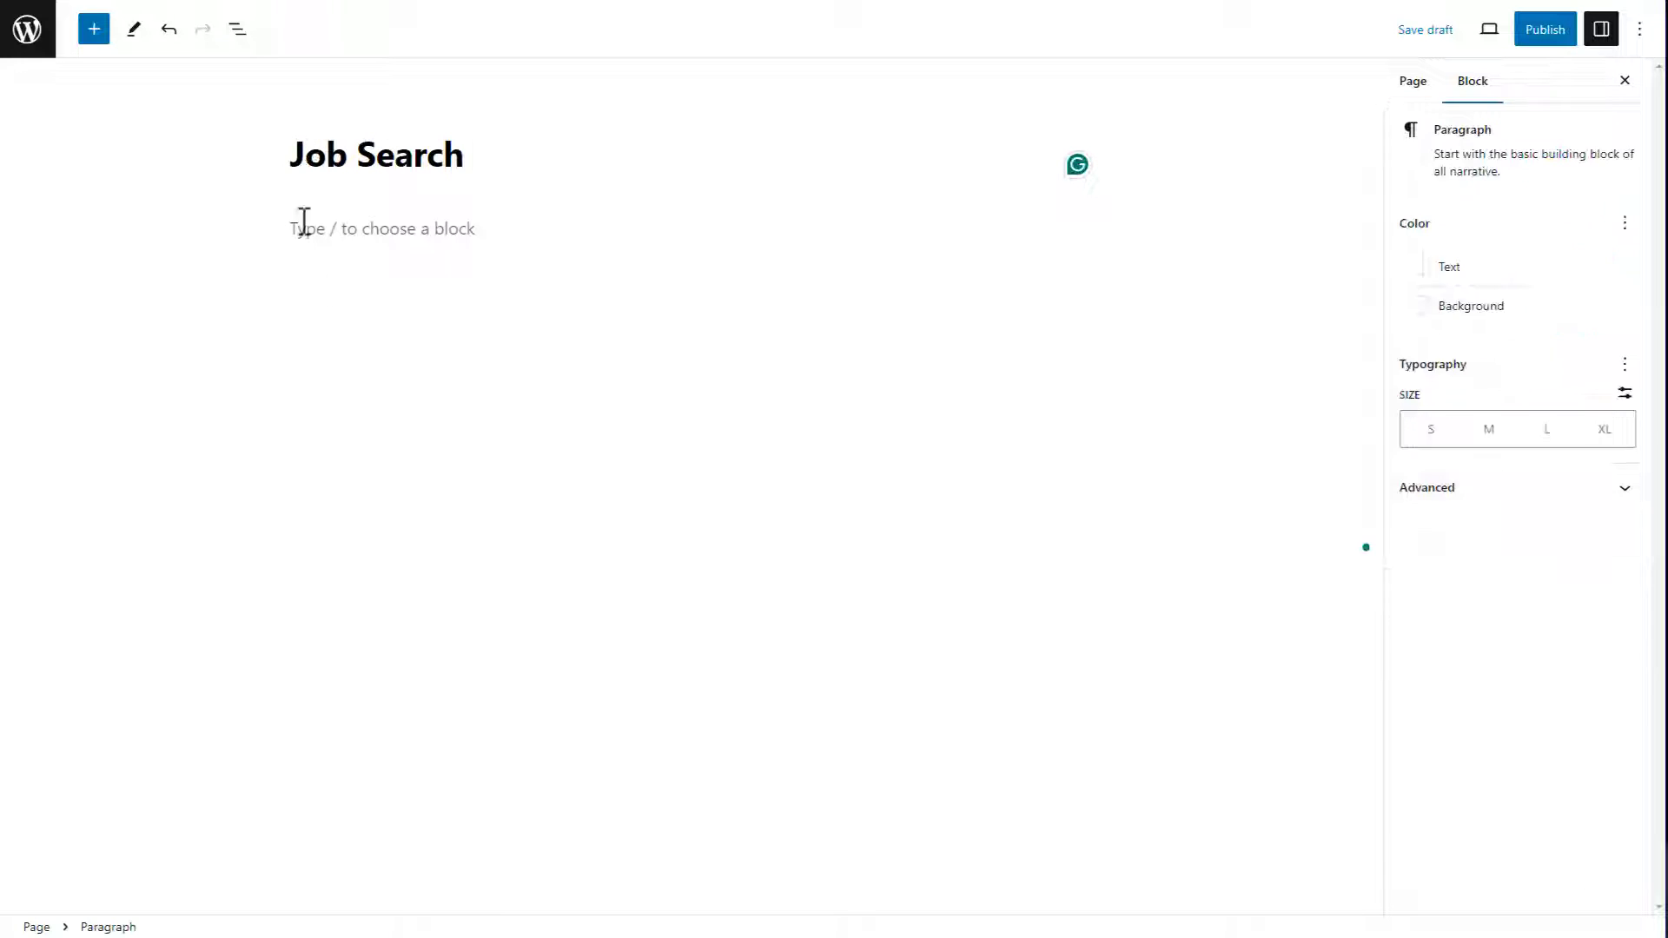
pyautogui.hotkey('ctrl', 'v')
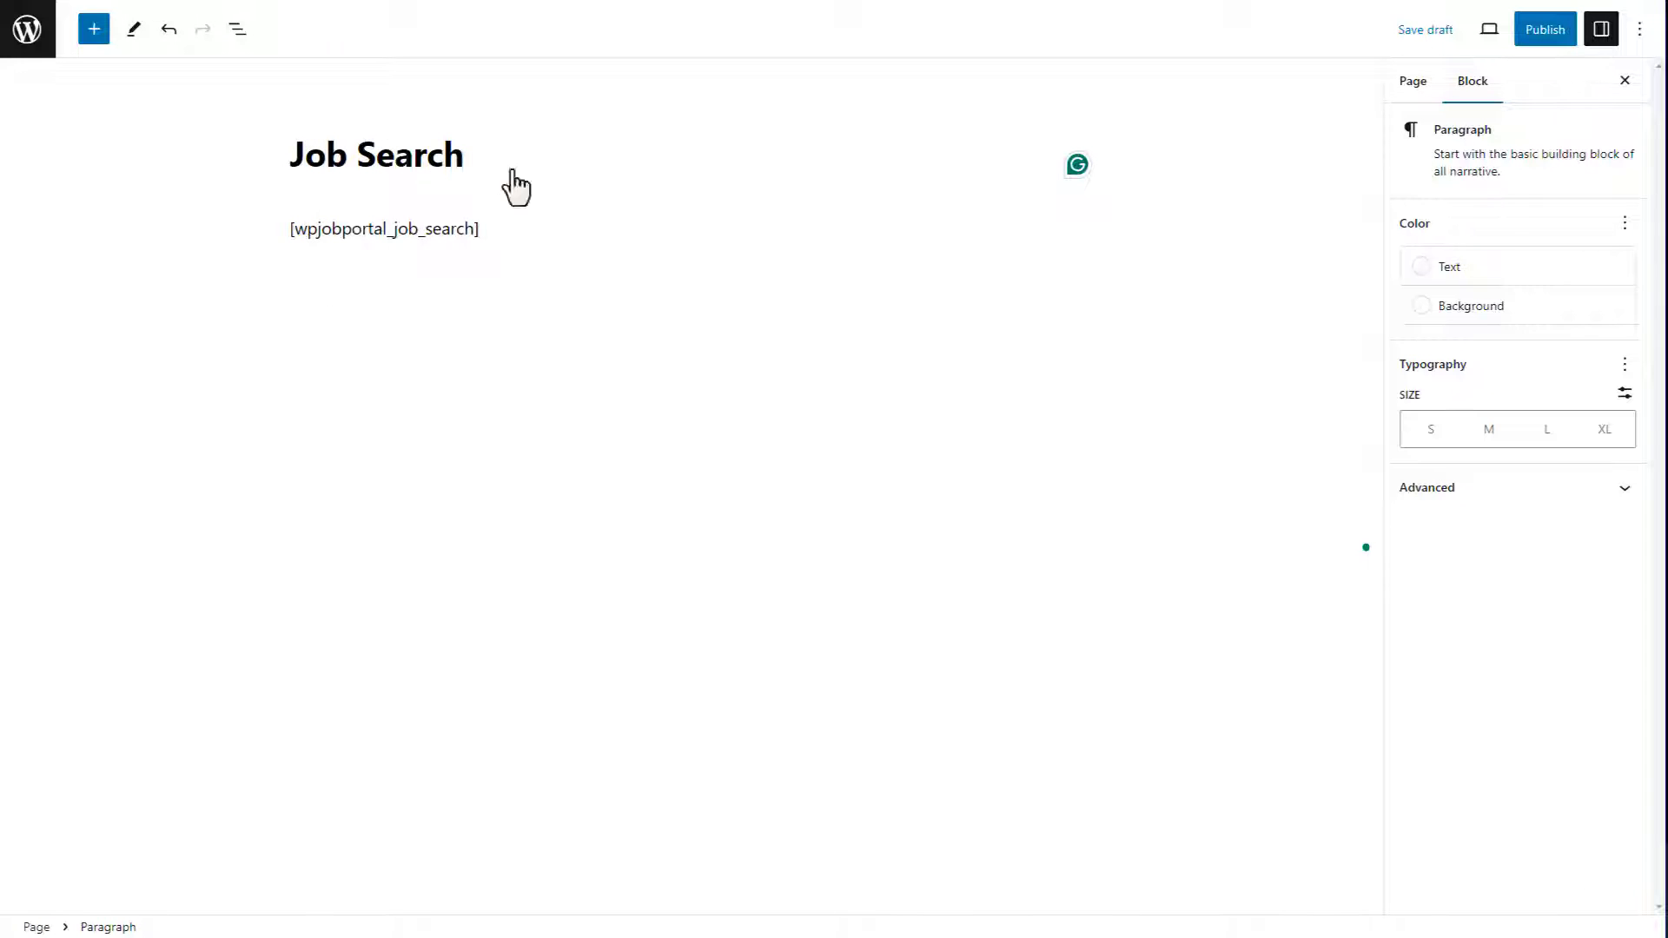
pyautogui.click(1539, 32)
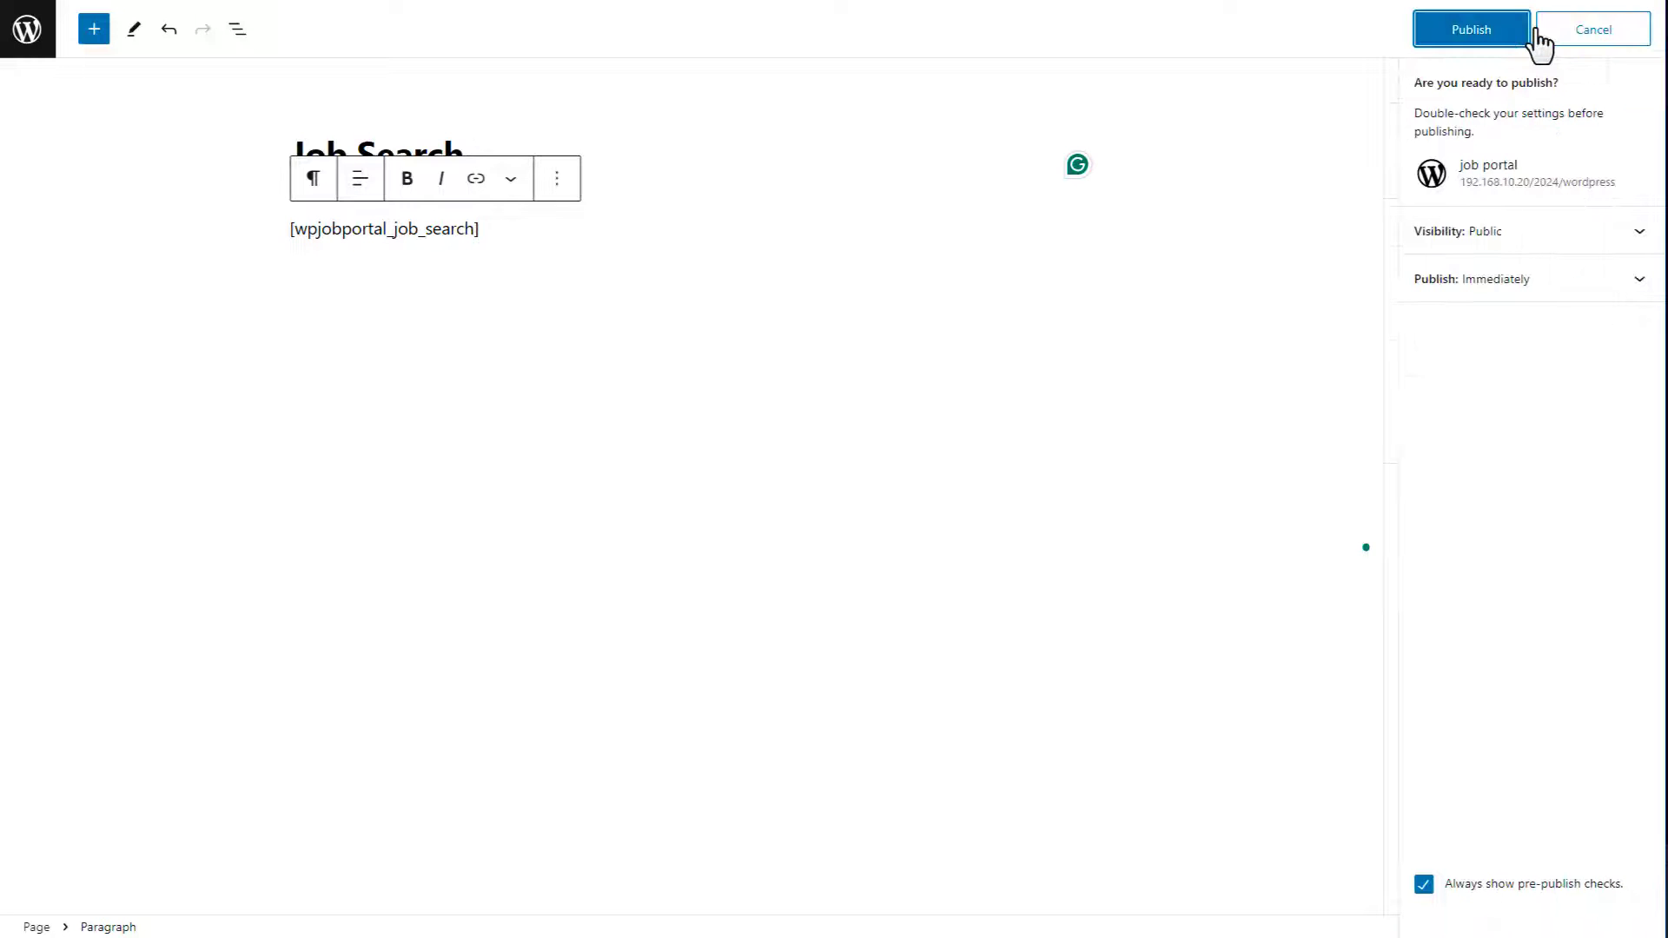
pyautogui.click(1471, 39)
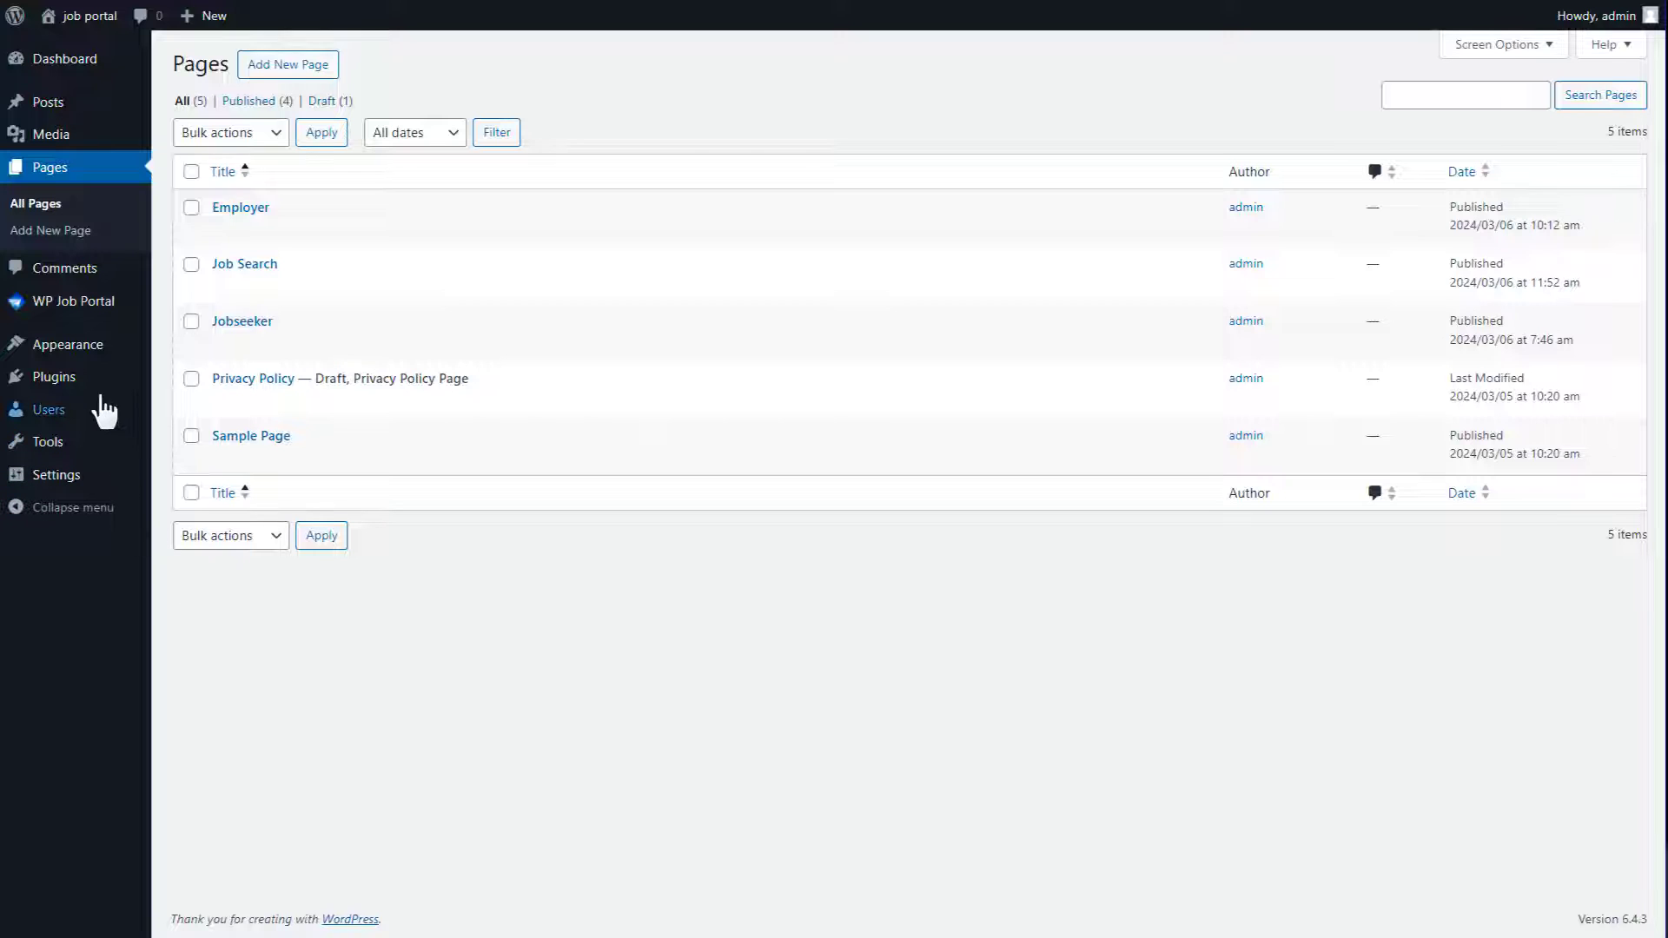
# Step: Add the Job Search page to the Main Menu between Jobseeker and Sample Page, then save
pyautogui.moveTo(112, 344)
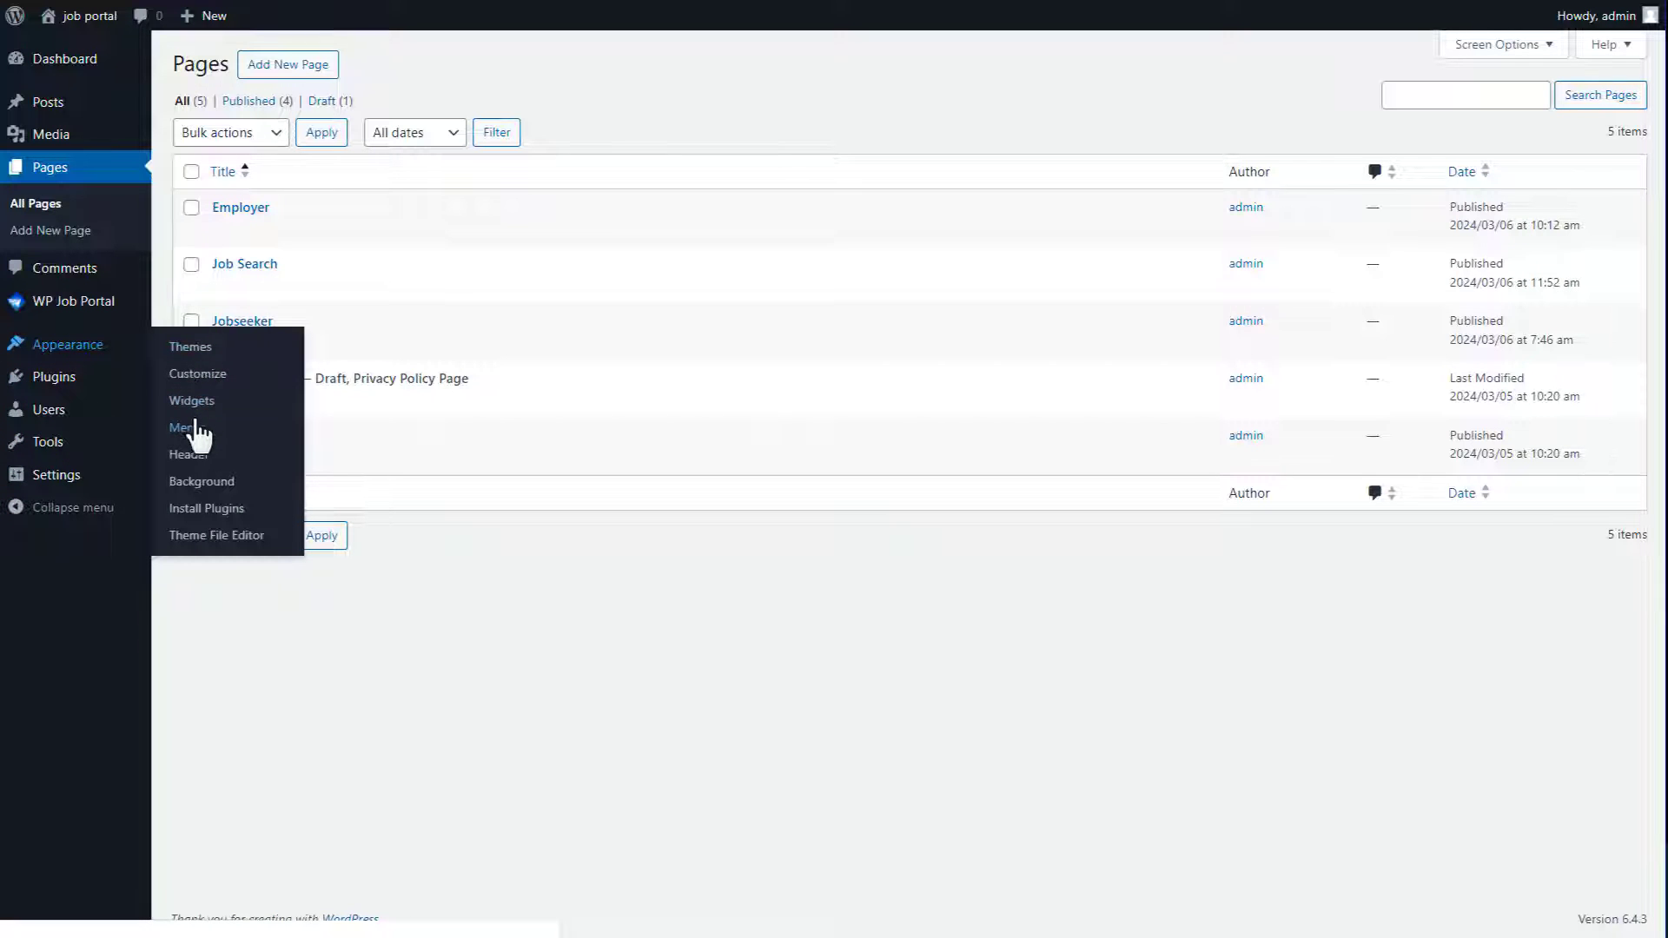
pyautogui.click(196, 428)
pyautogui.click(209, 368)
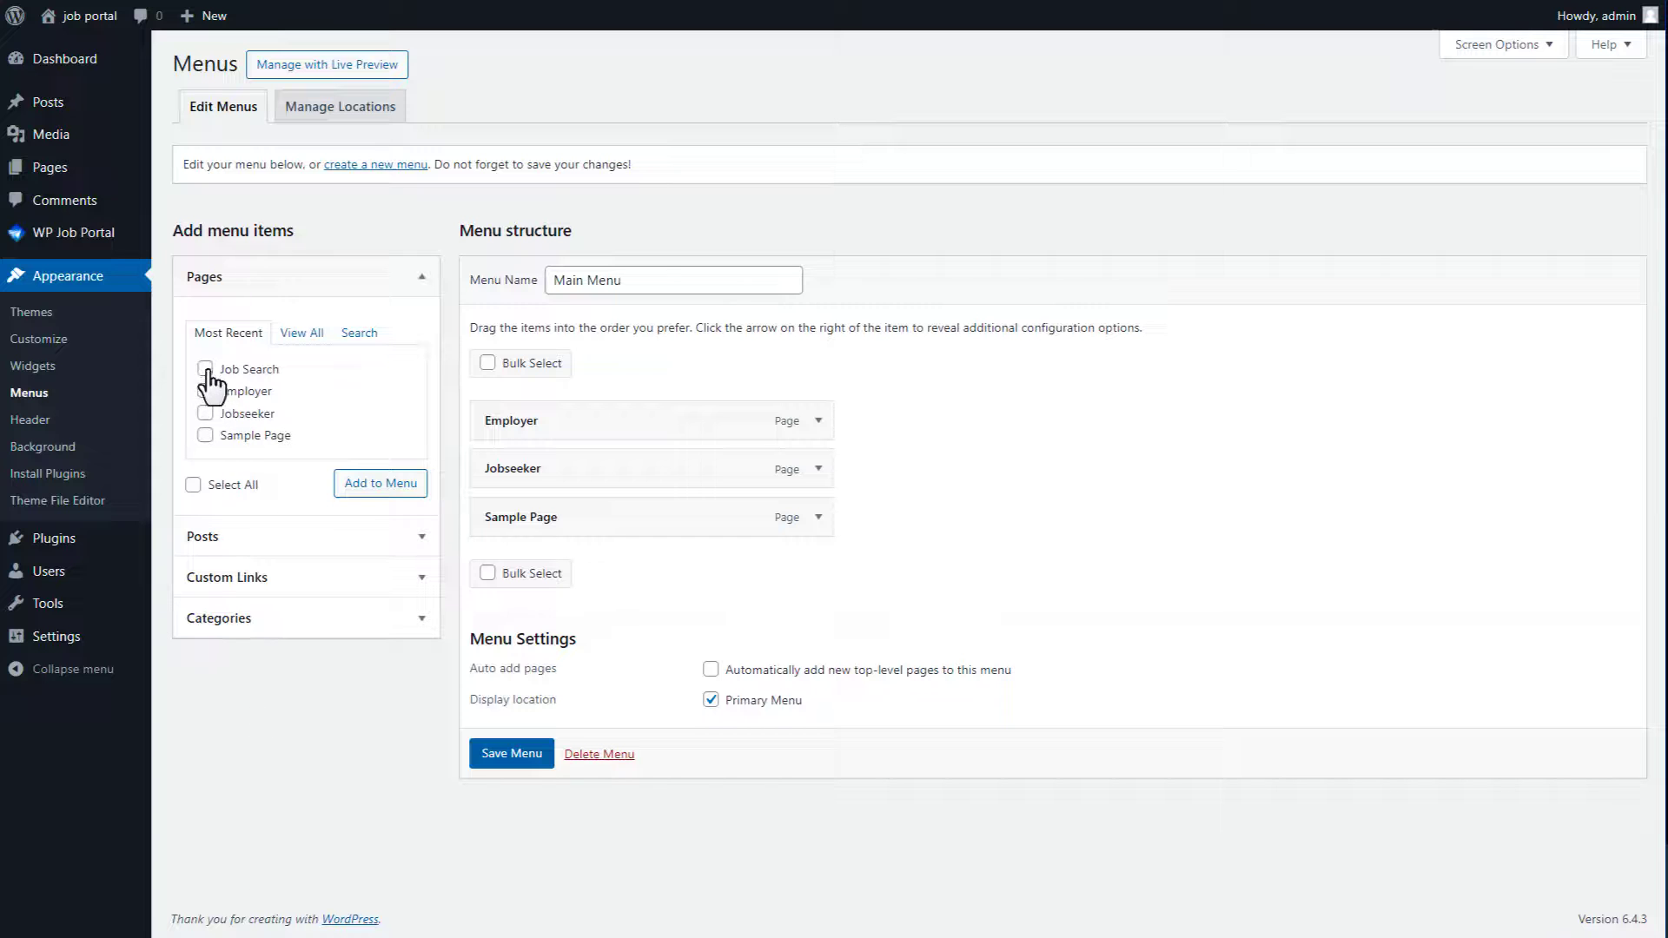
pyautogui.click(369, 484)
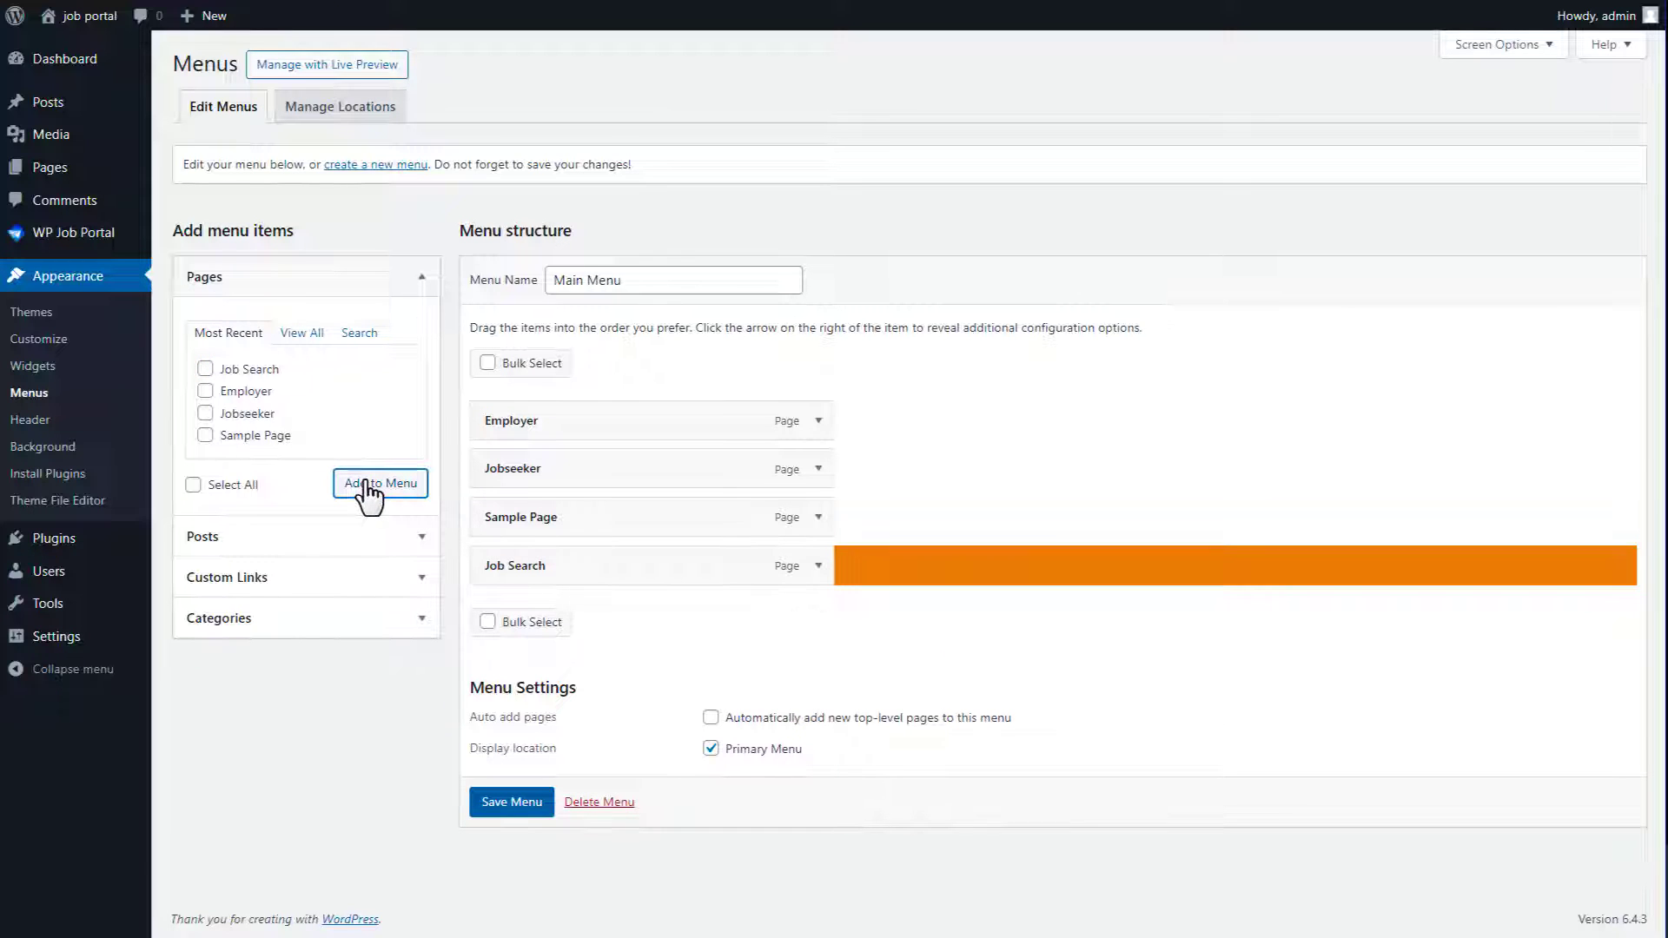
pyautogui.moveTo(591, 580); pyautogui.dragTo(566, 530)
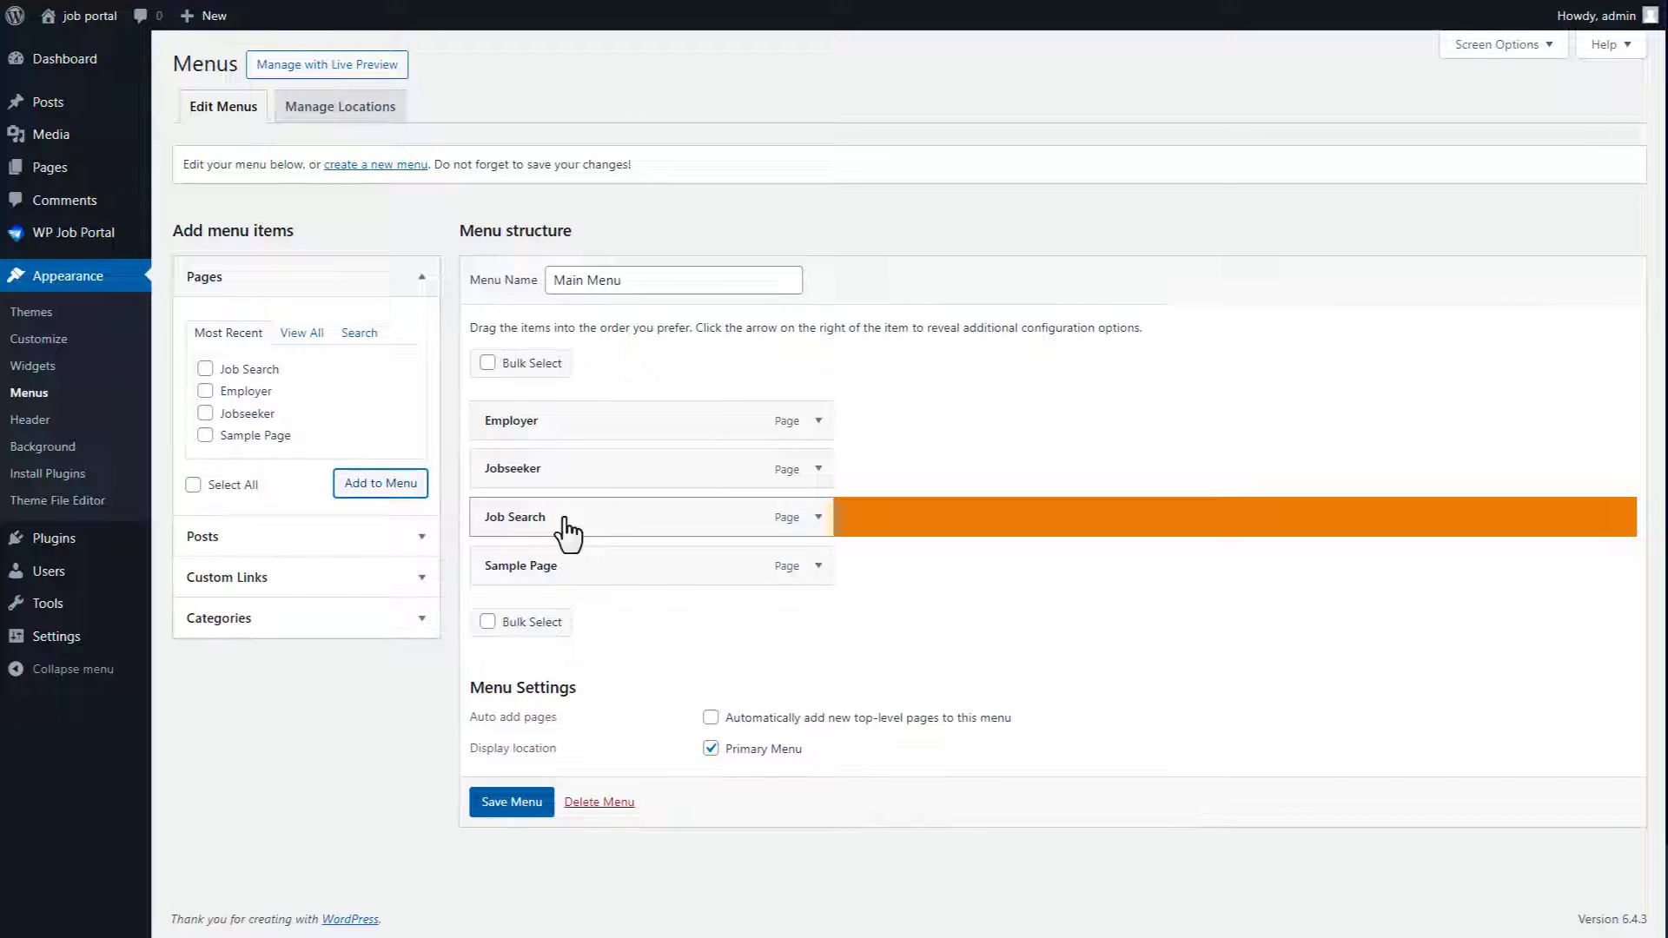
pyautogui.click(516, 803)
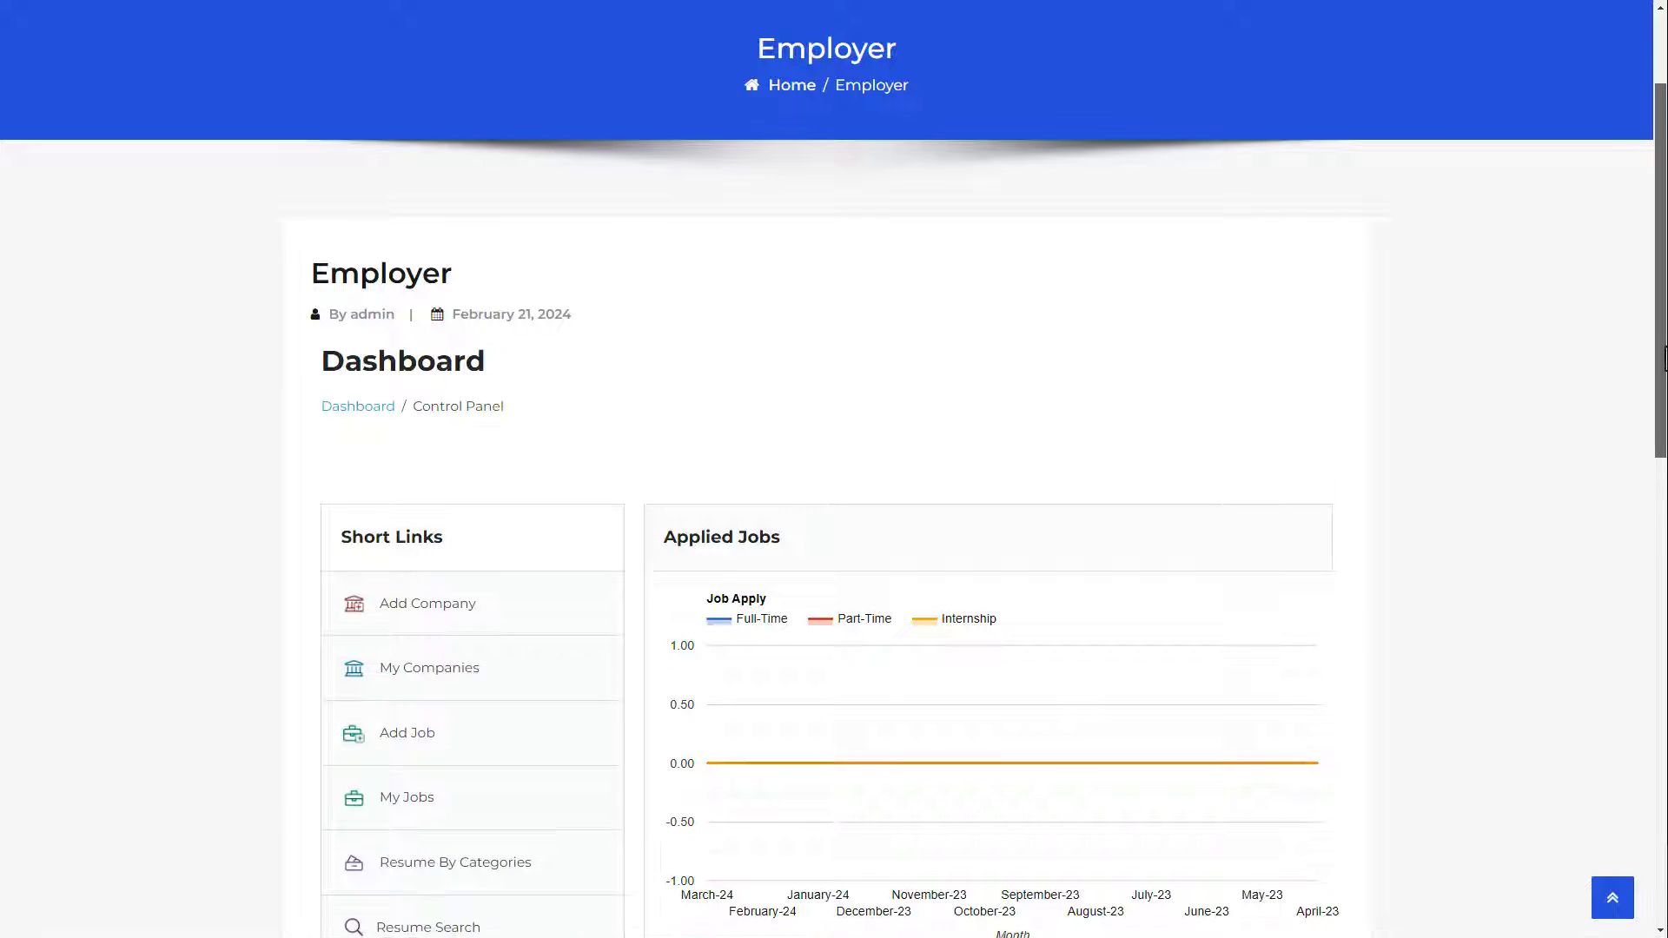
# Step: Follow the Register short link on the front-end dashboard to see the registration-disabled notice
pyautogui.scroll(-5, 833, 469)
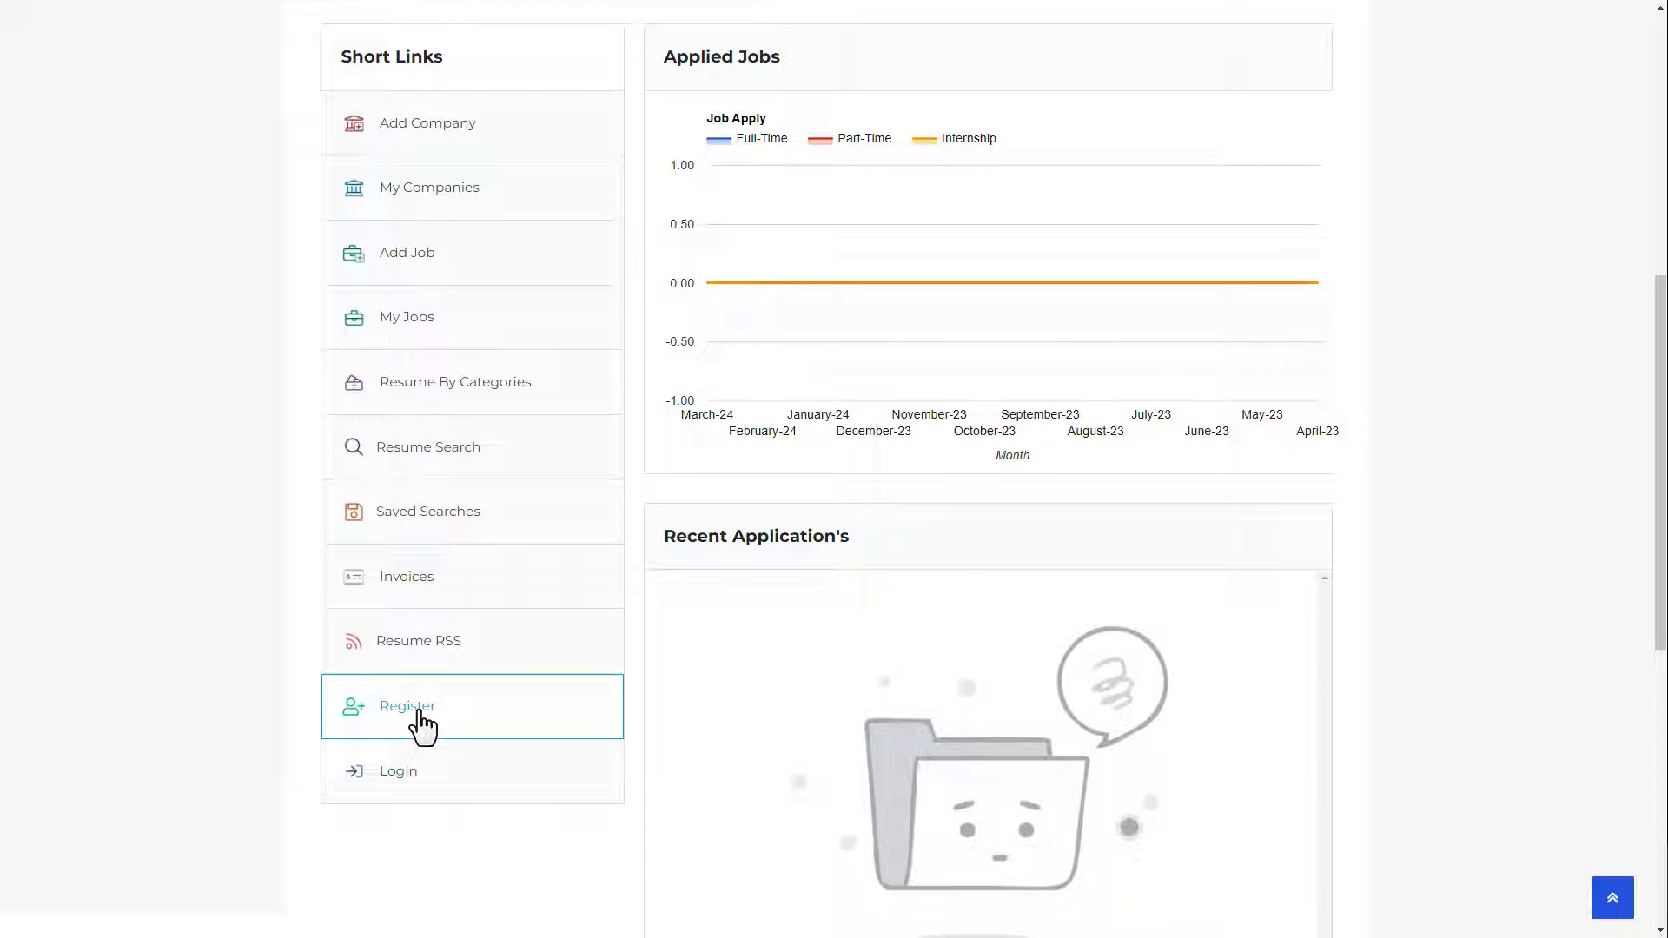
pyautogui.click(420, 713)
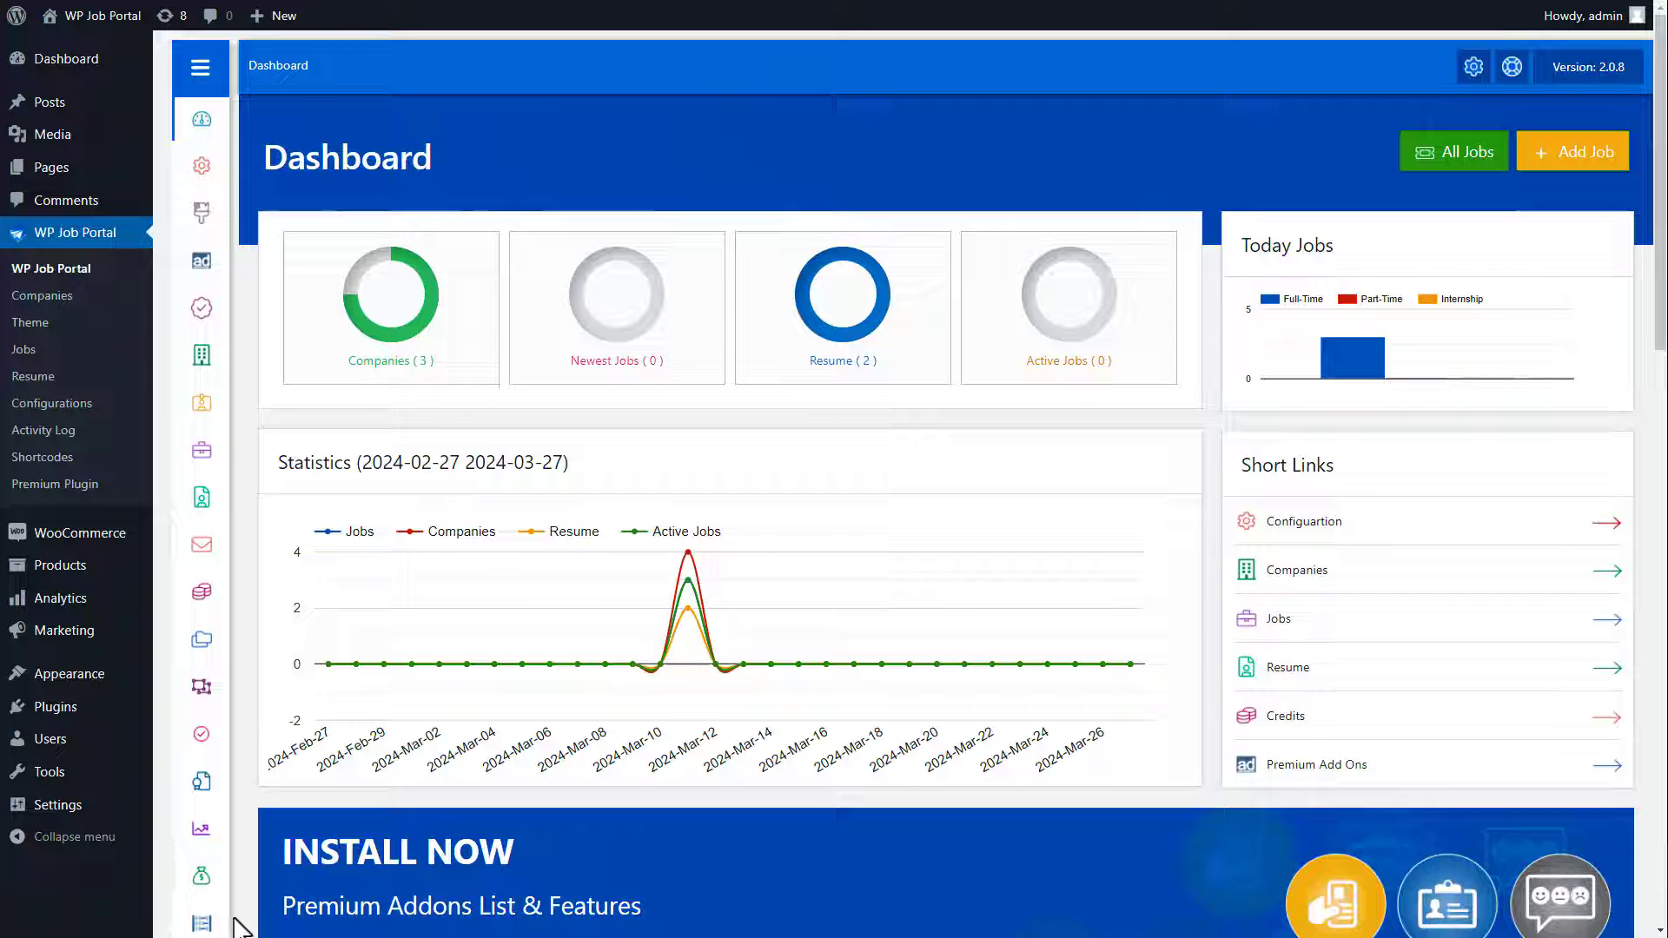
# Step: Turn on 'Anyone can register' in Settings > General and save the changes
pyautogui.moveTo(78, 808)
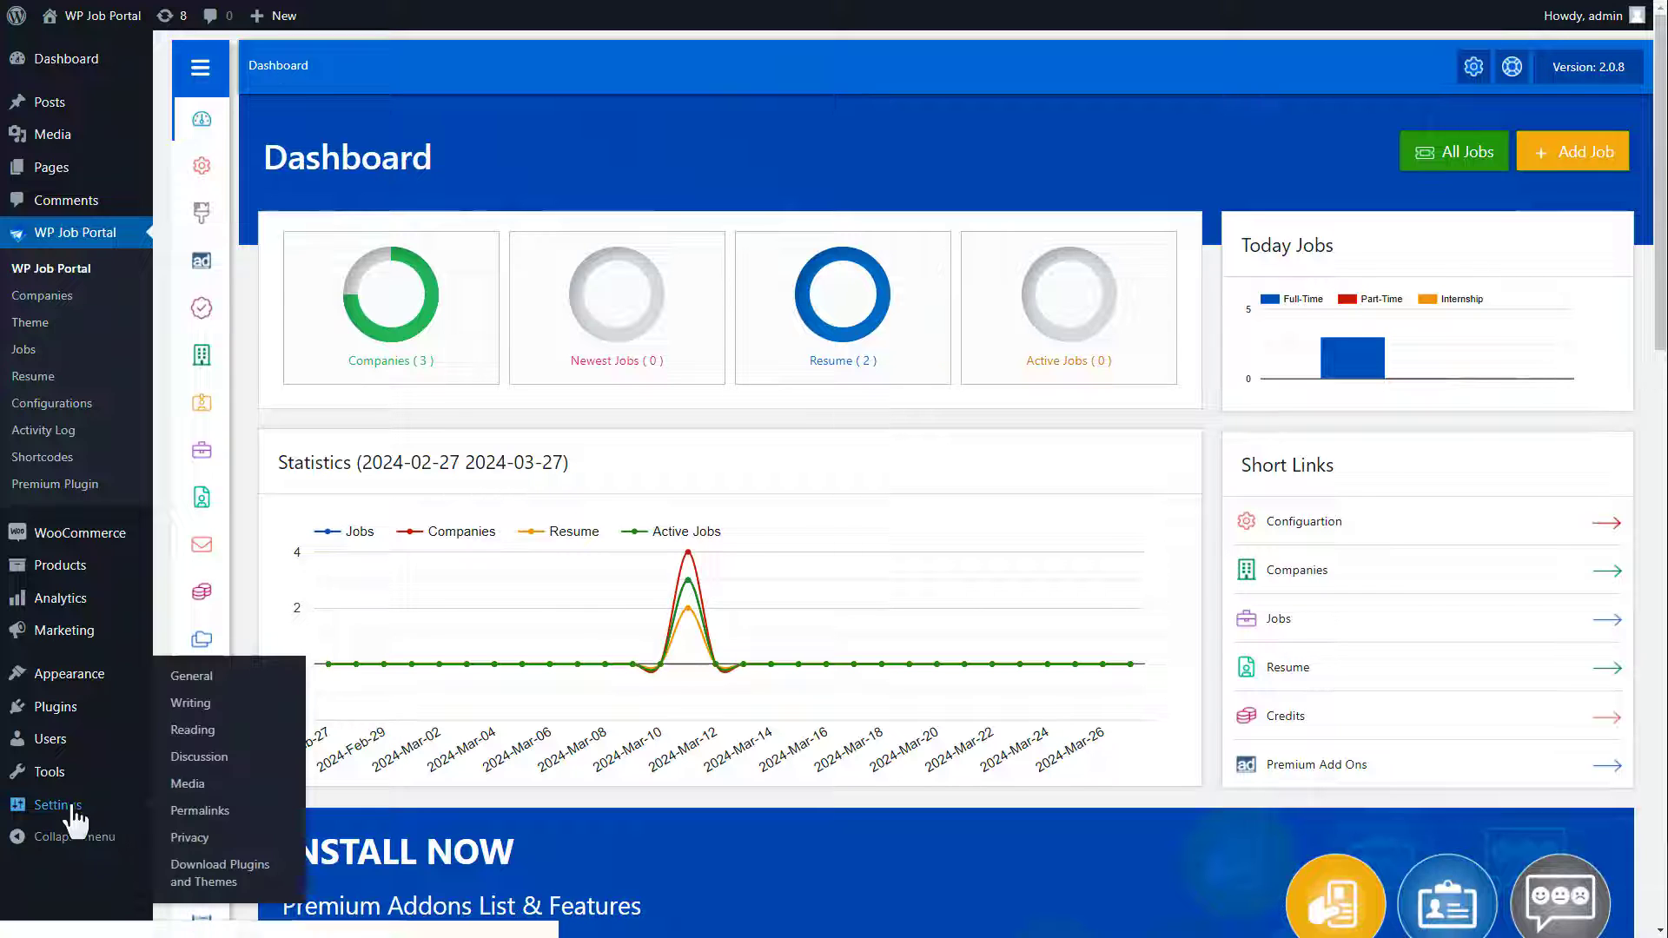
pyautogui.click(193, 677)
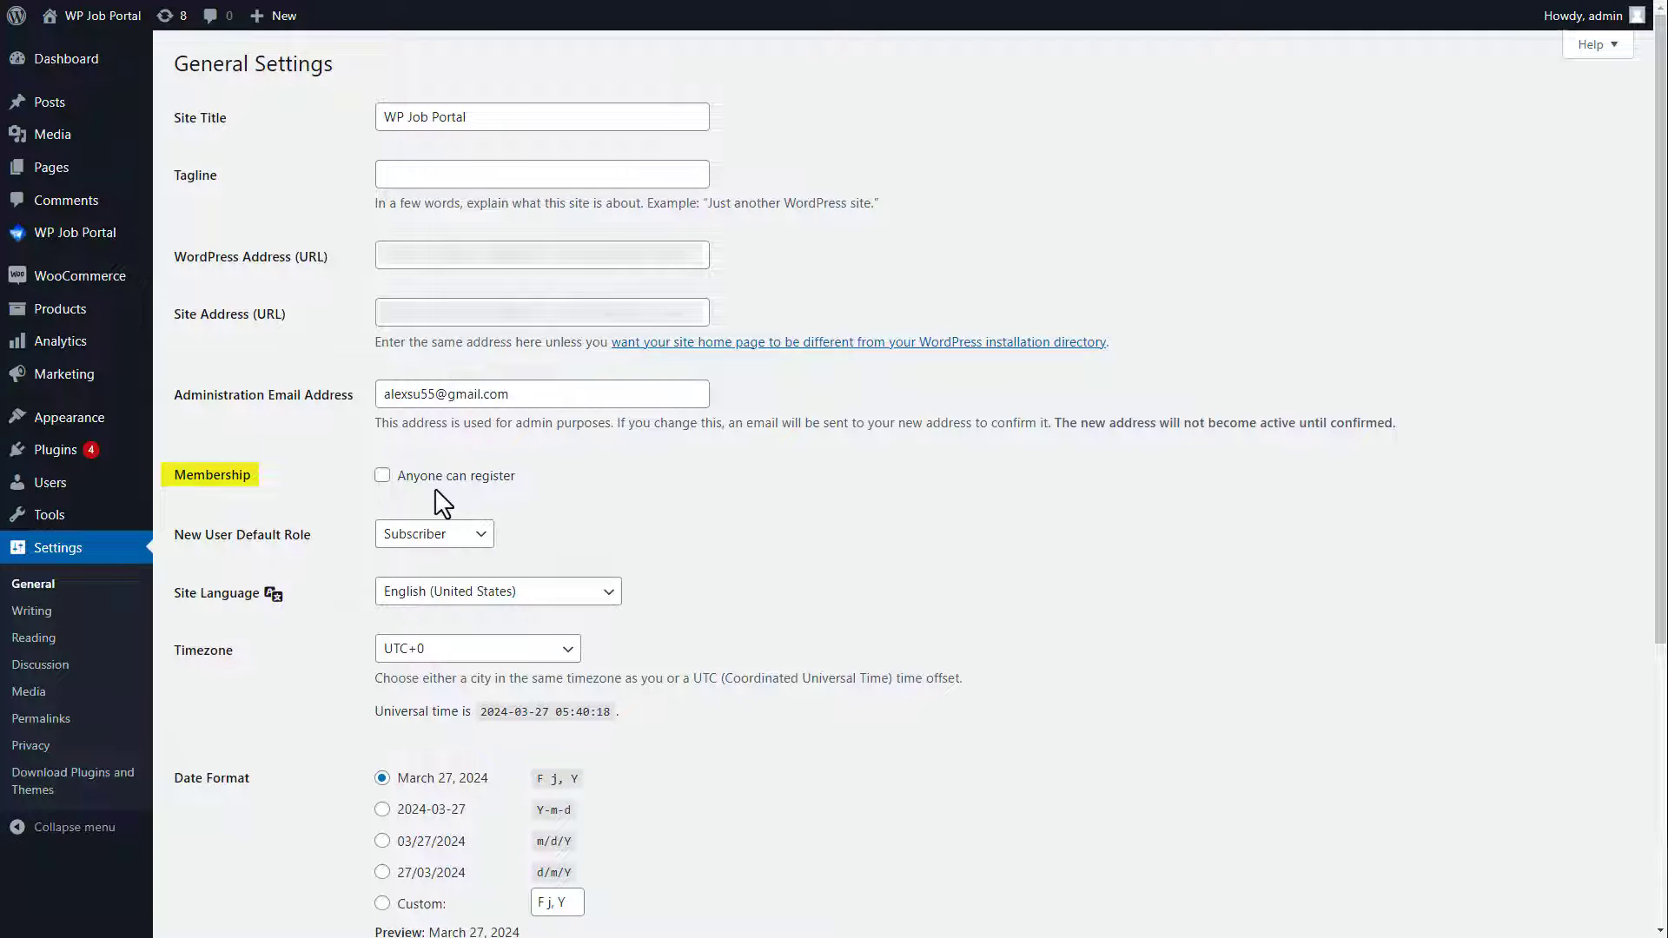
pyautogui.click(382, 476)
pyautogui.scroll(-3, 903, 487)
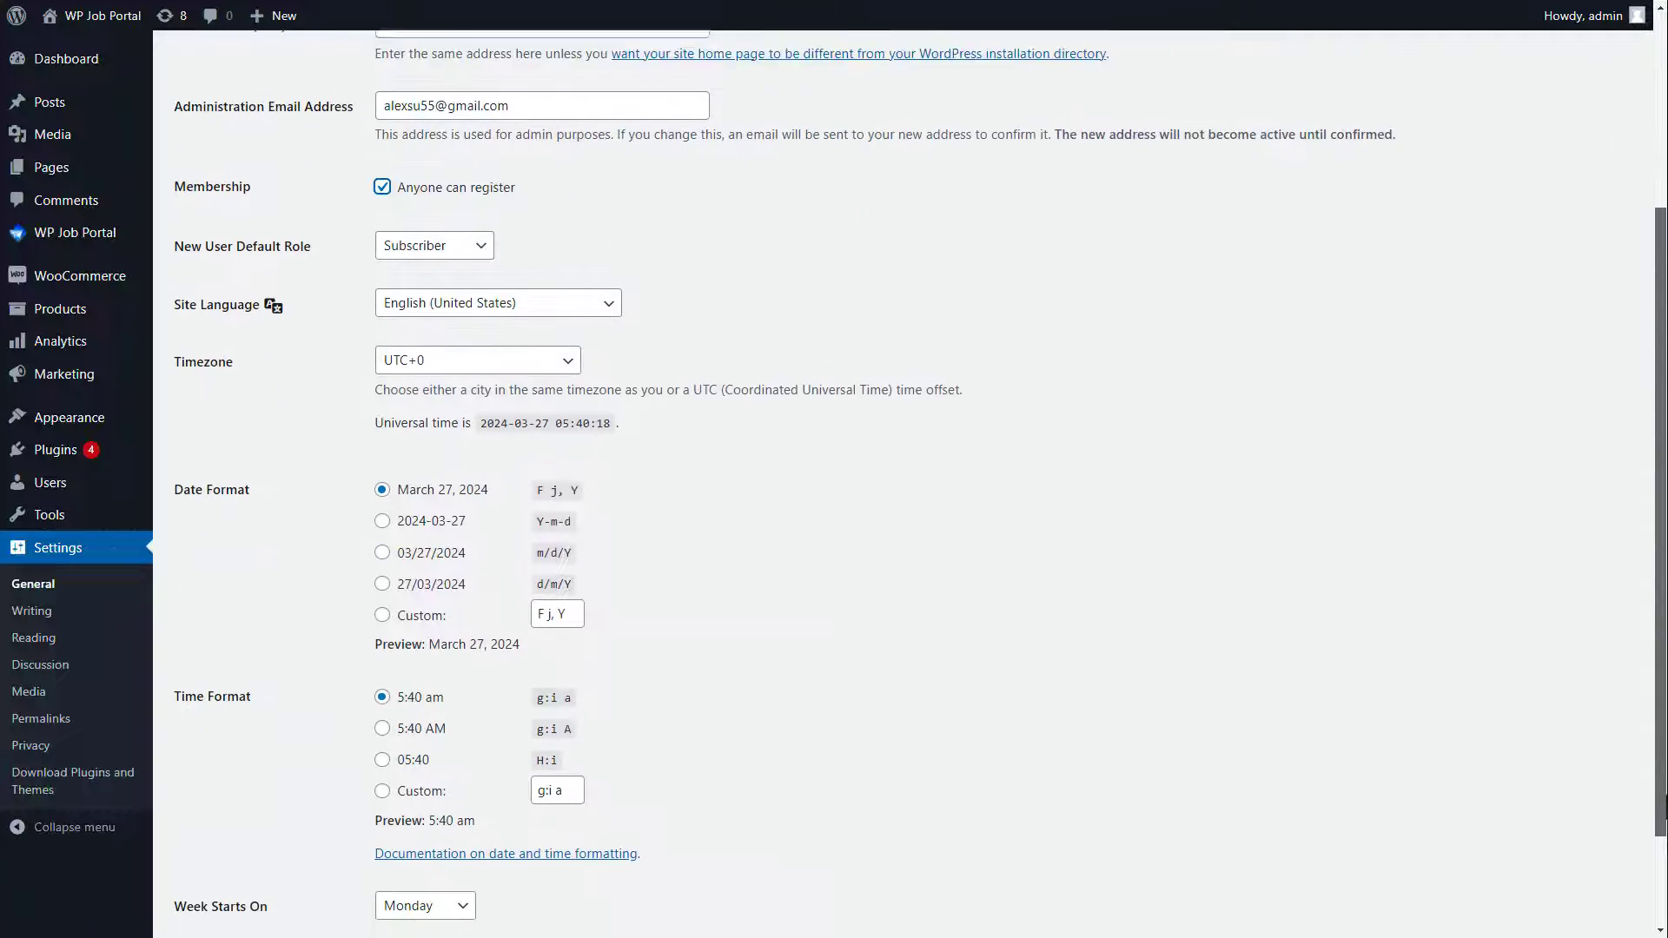
pyautogui.scroll(-1, 1477, 869)
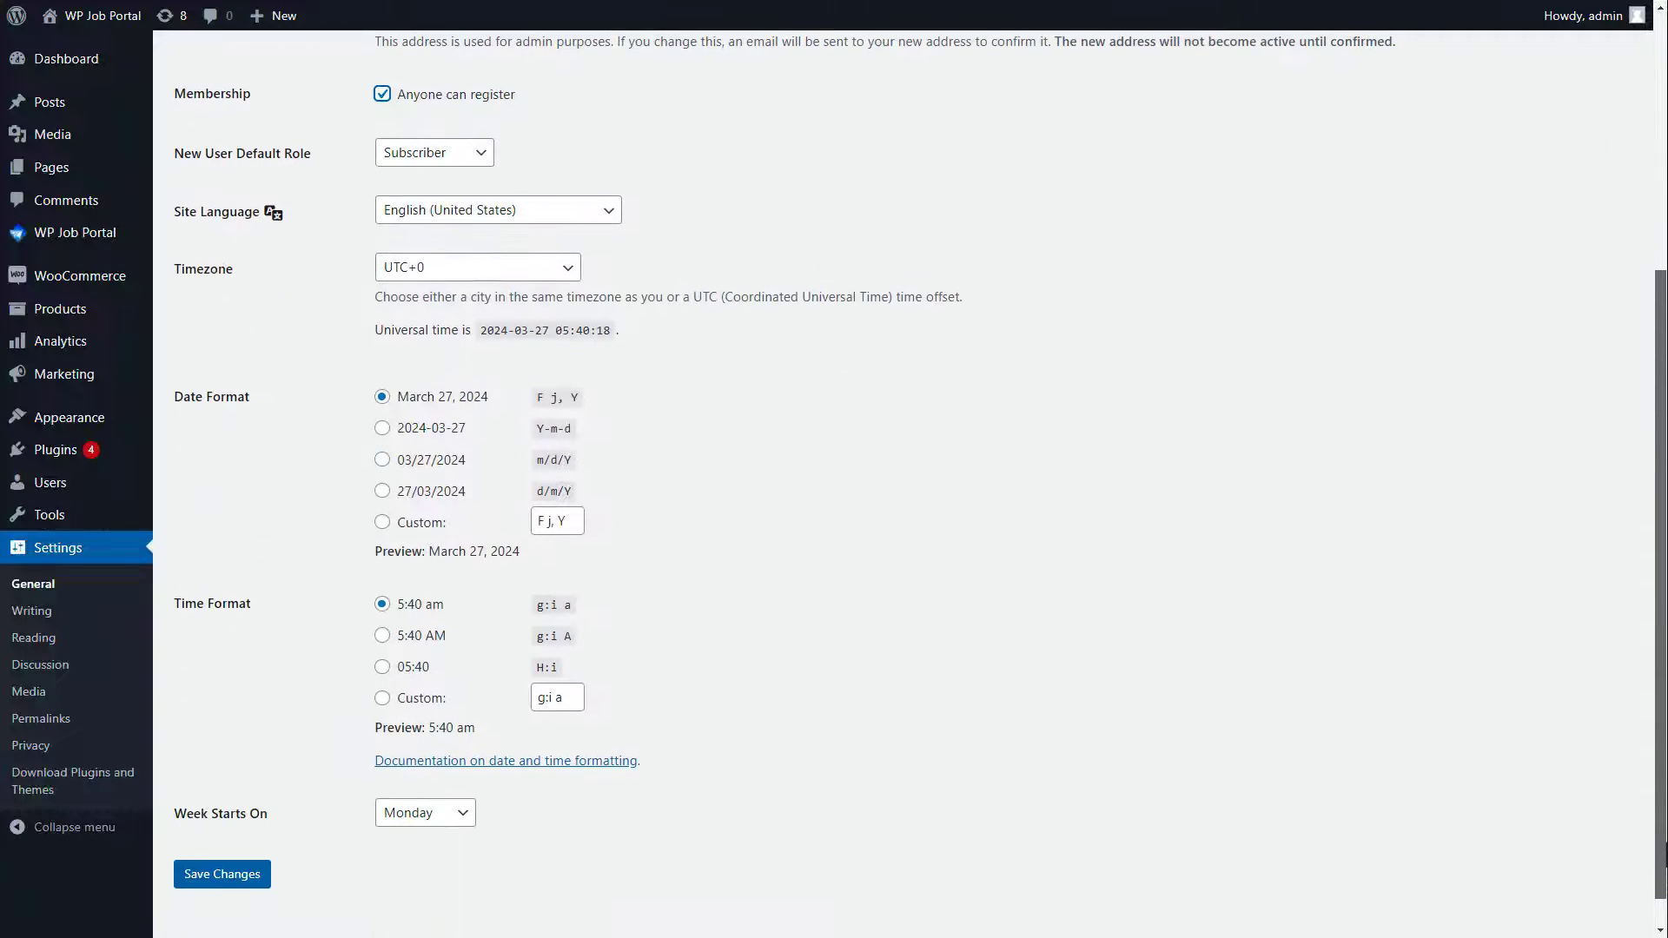
pyautogui.click(224, 878)
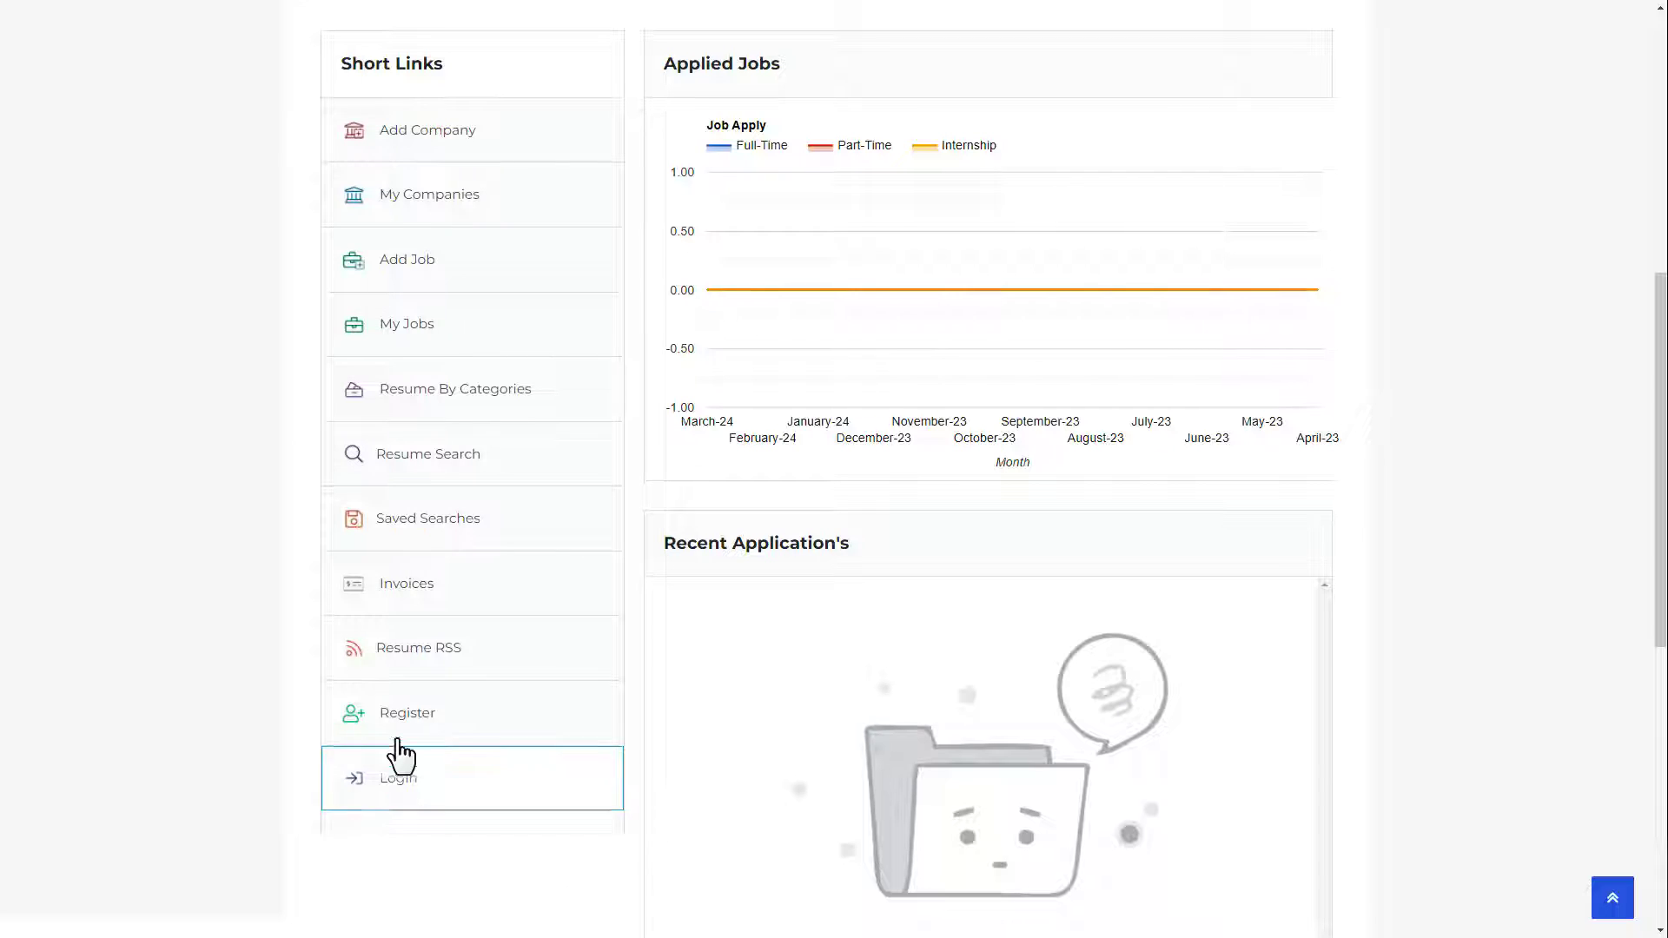
# Step: Open the site's Register link to check that the employer registration form appears
pyautogui.click(400, 732)
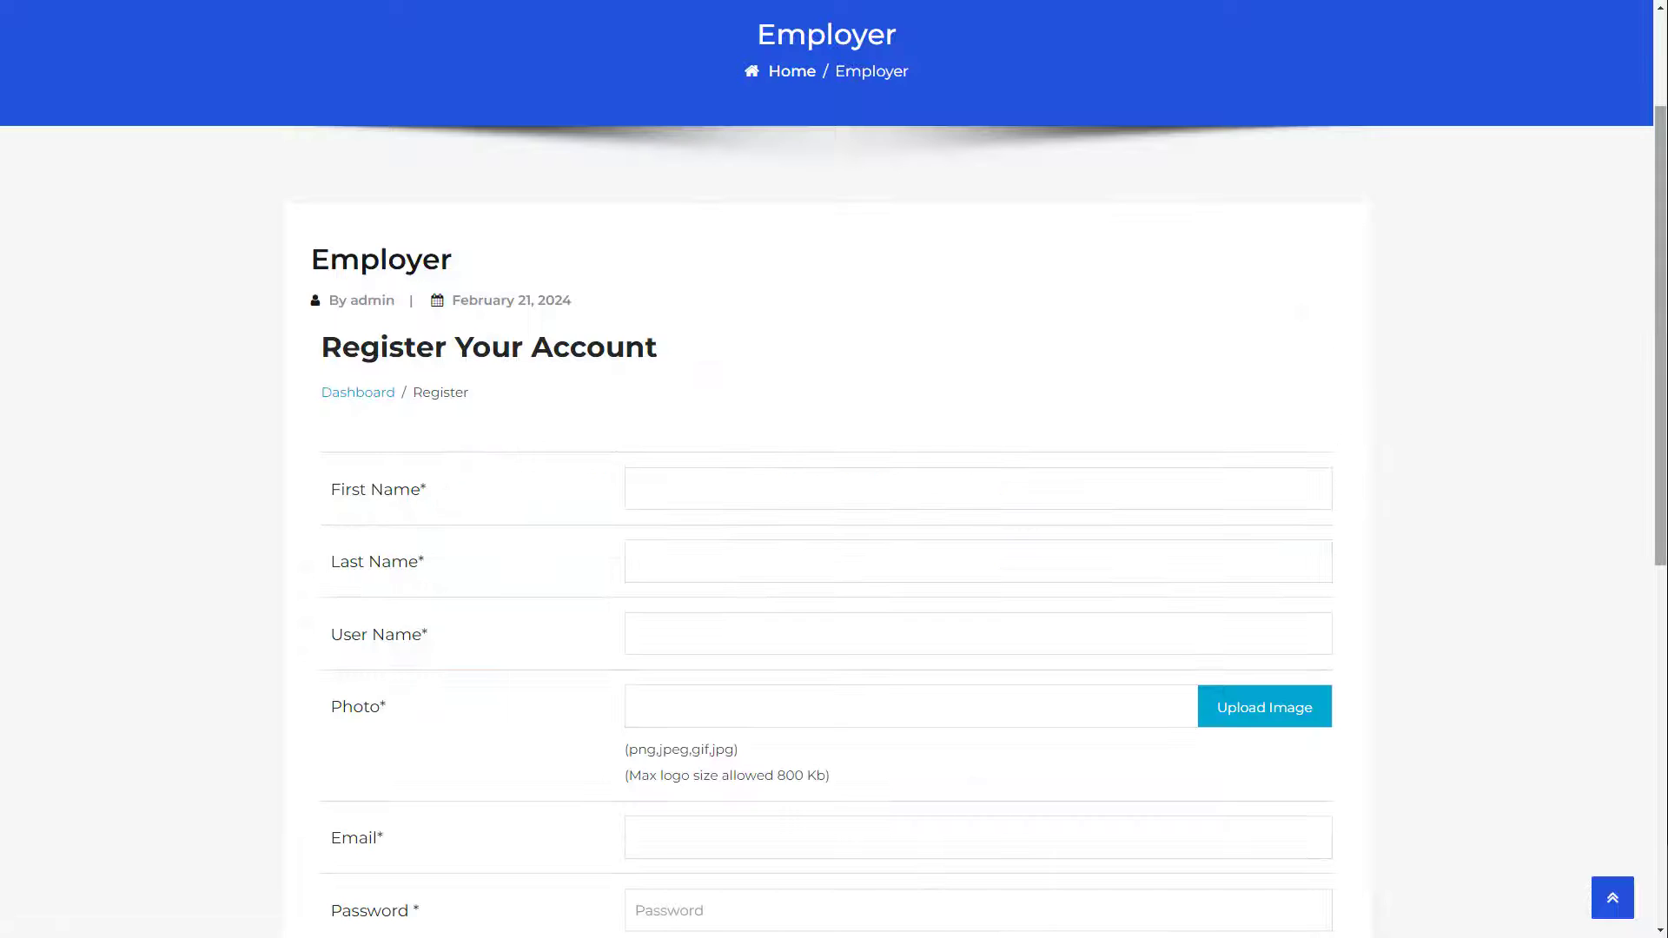
pyautogui.scroll(-4, 834, 469)
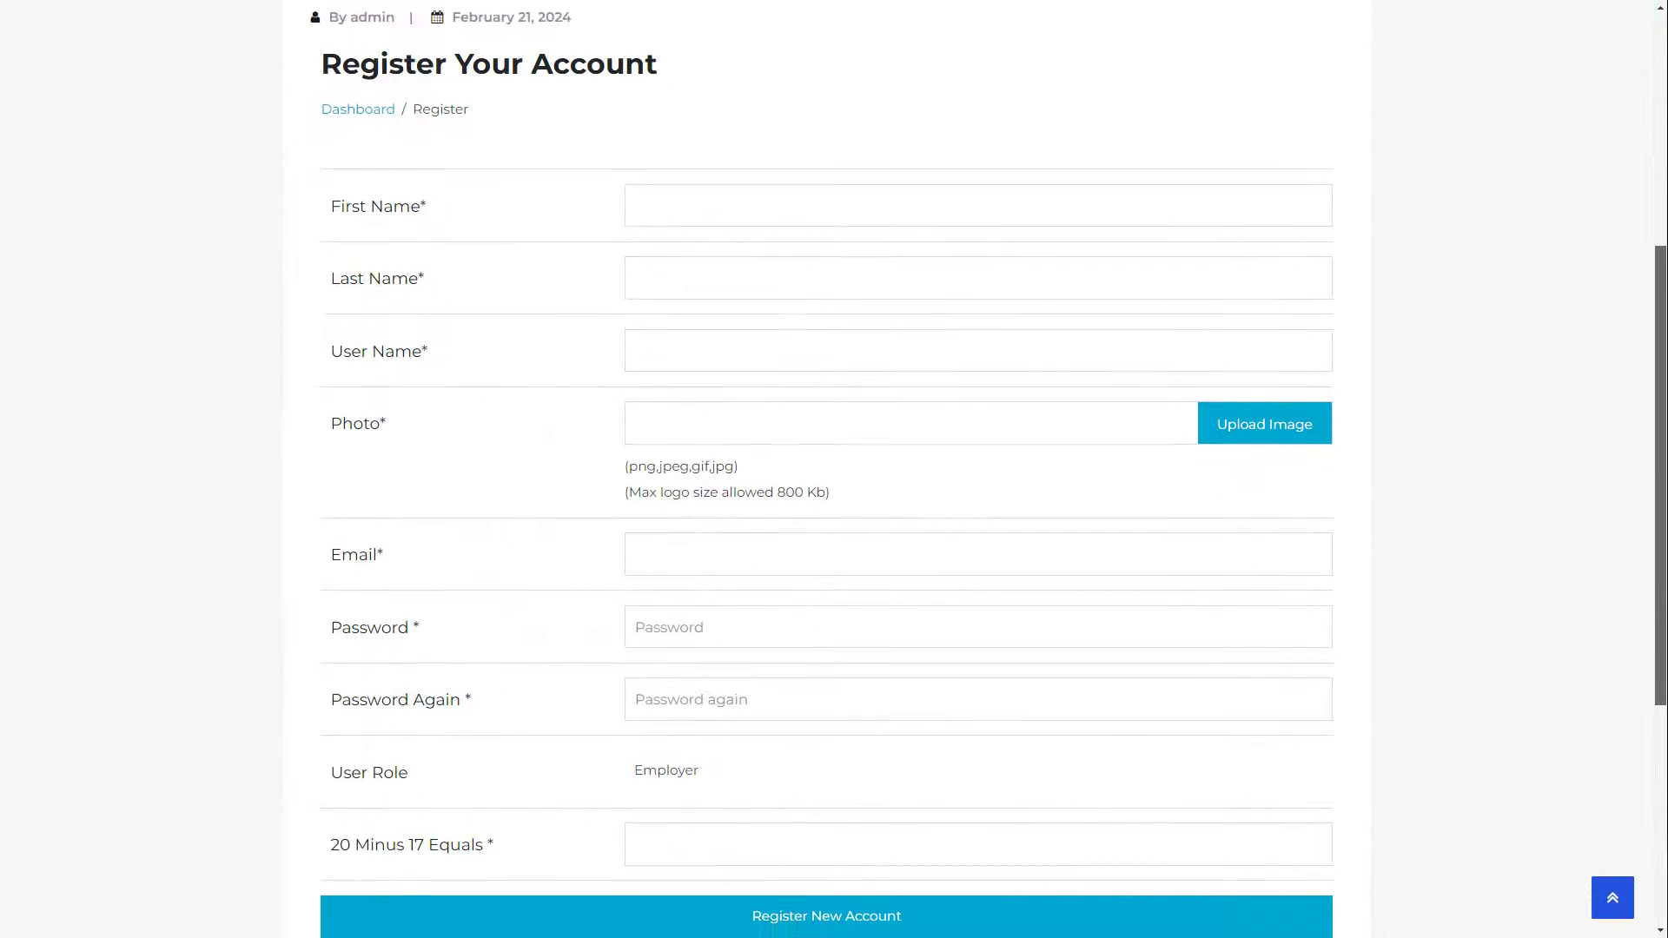
pyautogui.scroll(2, 834, 469)
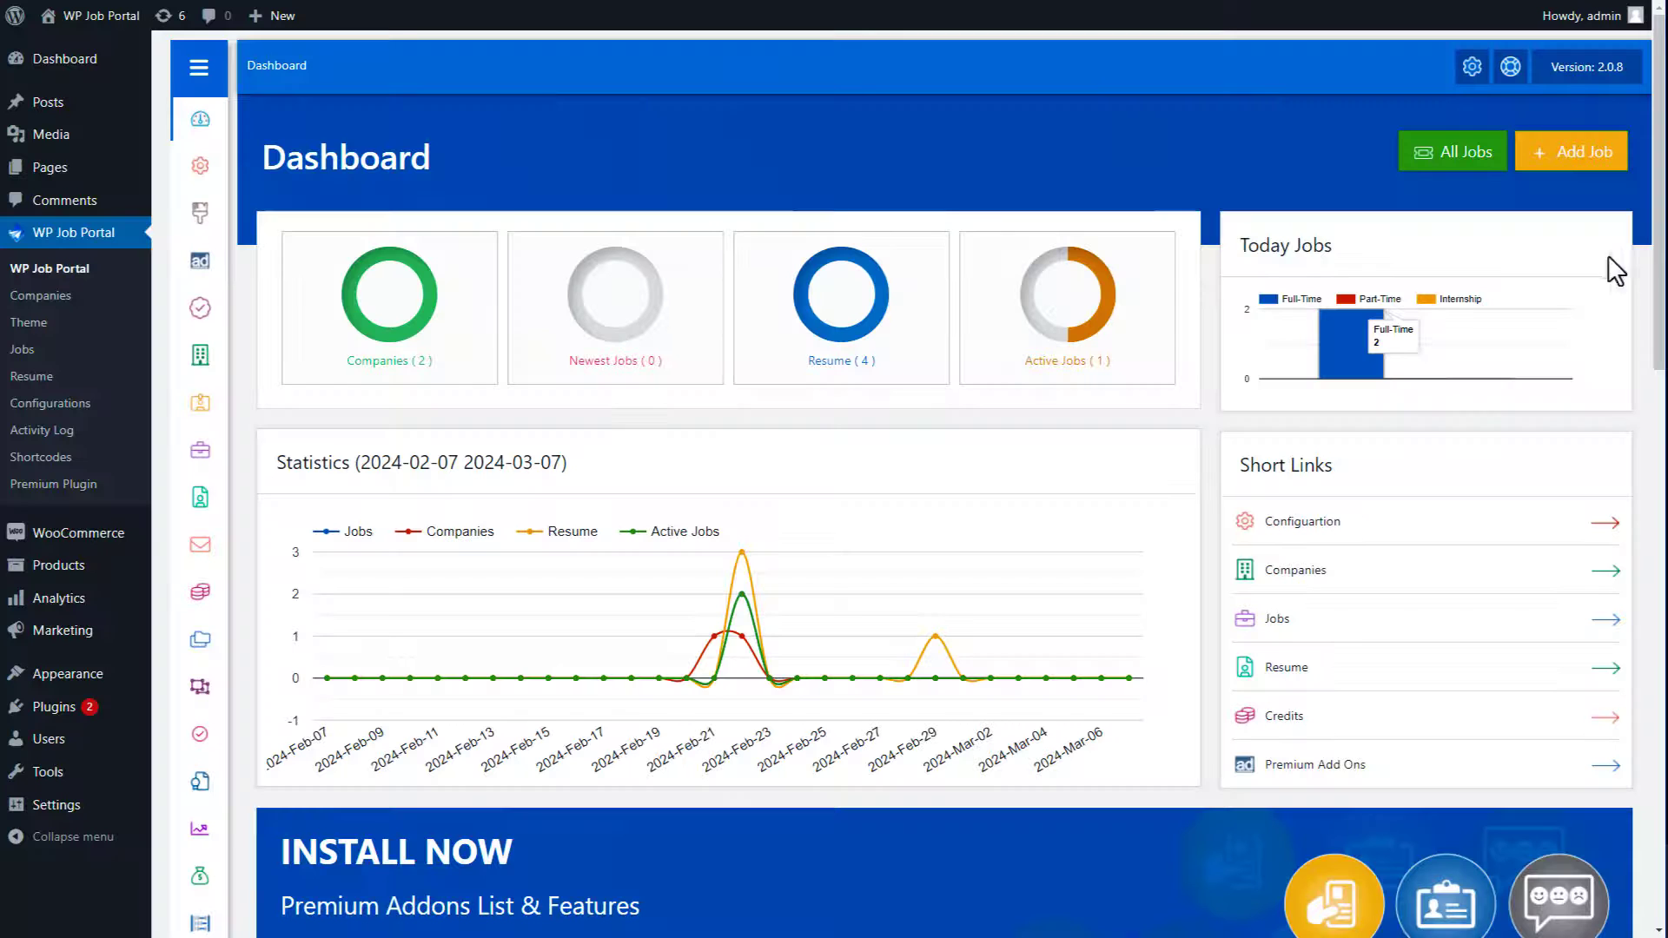
# Step: In the job portal Site Settings, set Show Breadcrumbs to Yes and Date Format to dd-mm-yyyy
pyautogui.moveTo(216, 175)
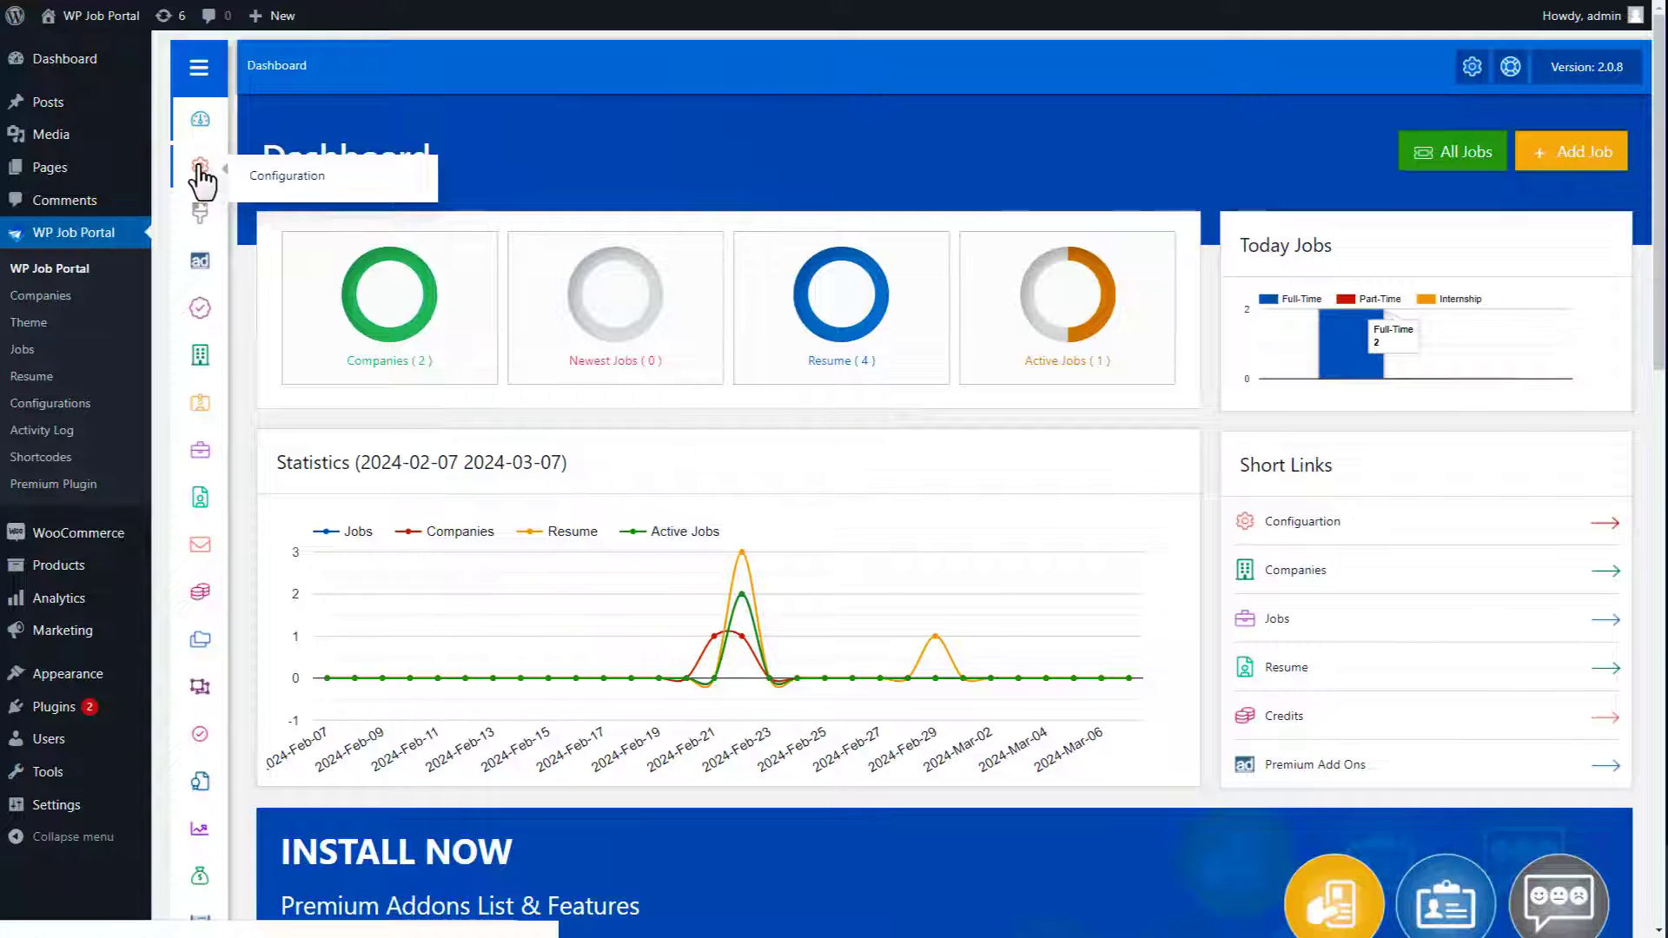
pyautogui.click(270, 179)
pyautogui.scroll(-3, 921, 482)
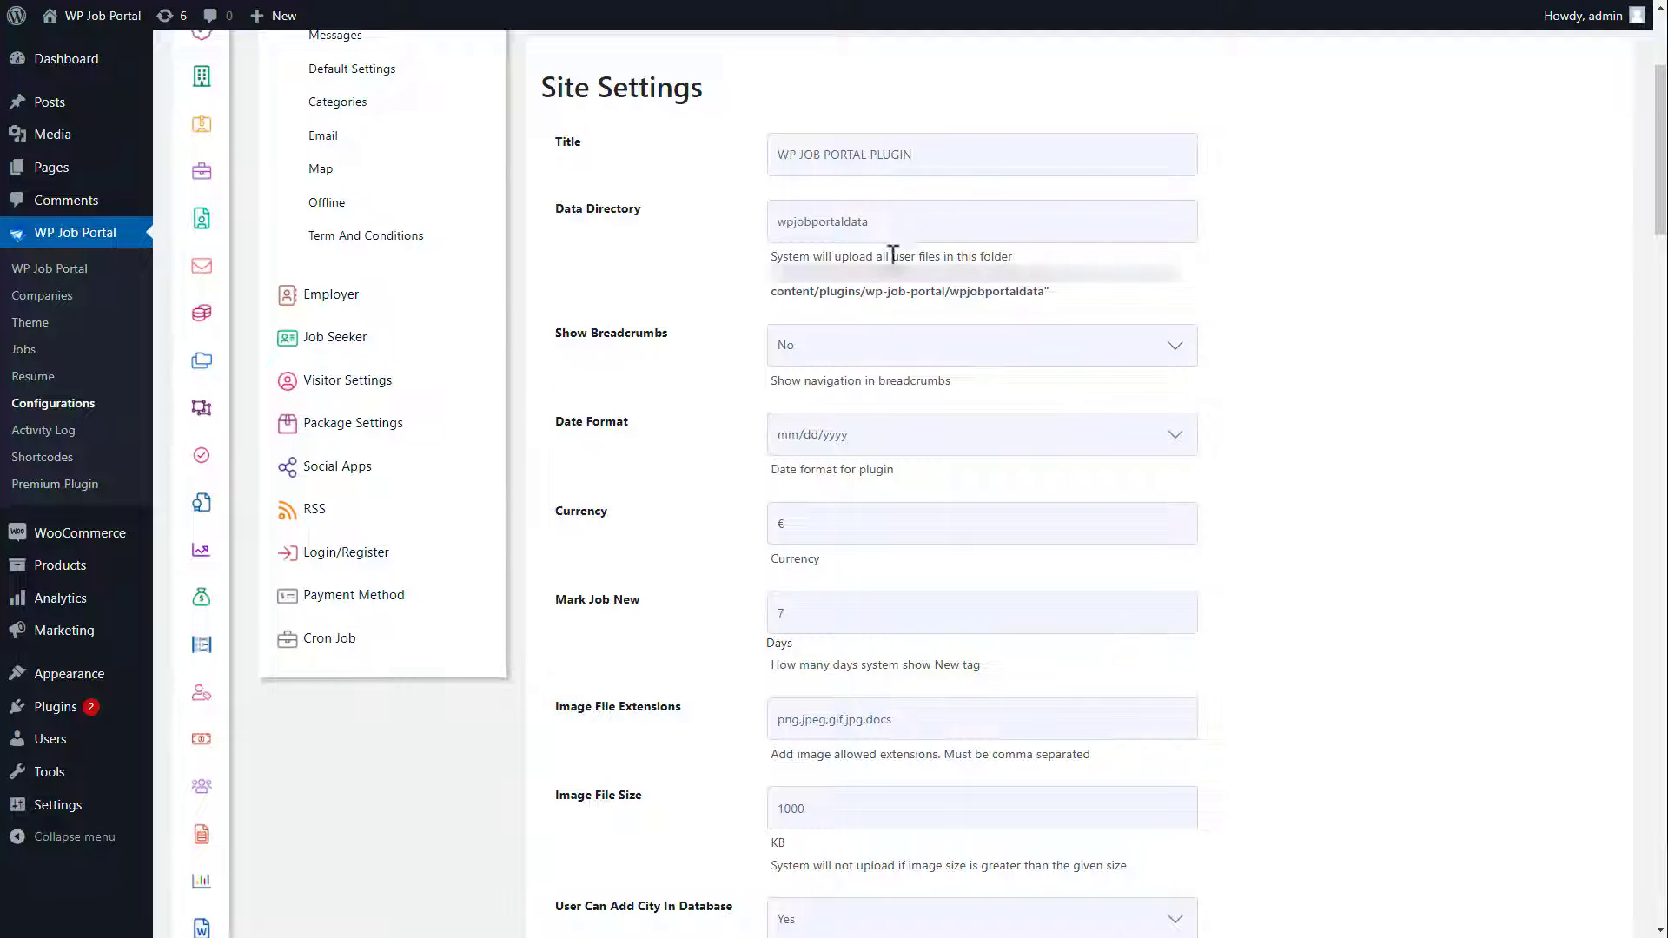
pyautogui.click(873, 347)
pyautogui.click(864, 389)
pyautogui.click(862, 437)
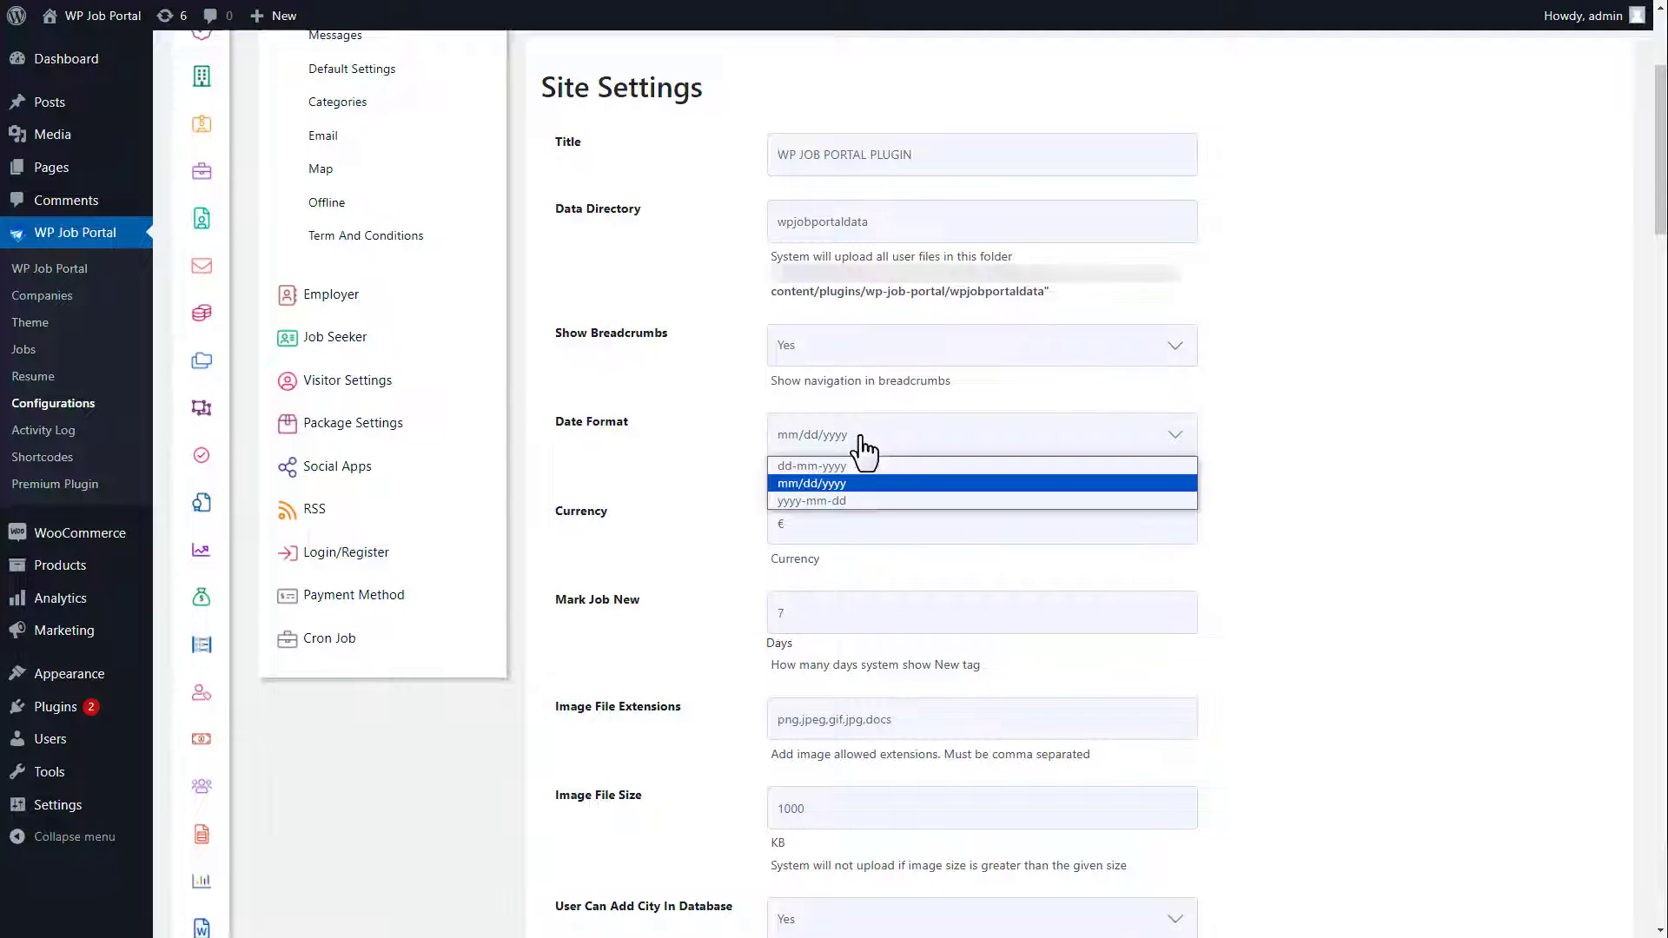
pyautogui.click(858, 465)
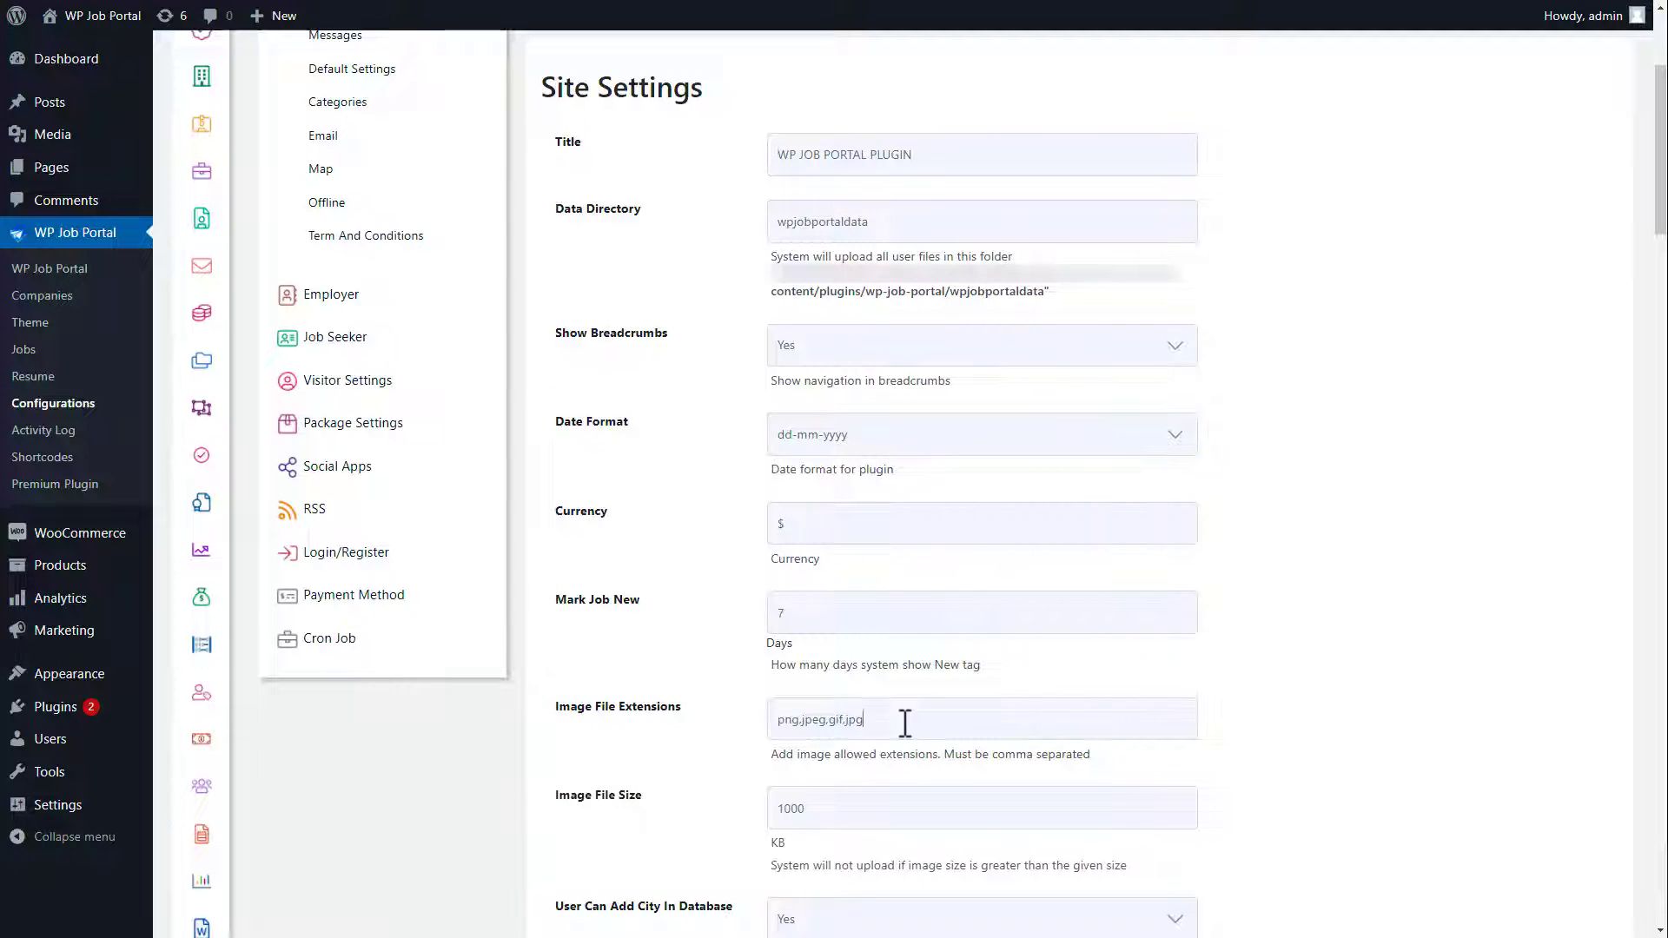
# Step: Set the maximum image size to 800 and the currency symbol to Left align, then save
pyautogui.click(824, 814)
pyautogui.write('800')
pyautogui.moveTo(1661, 218); pyautogui.dragTo(1661, 357)
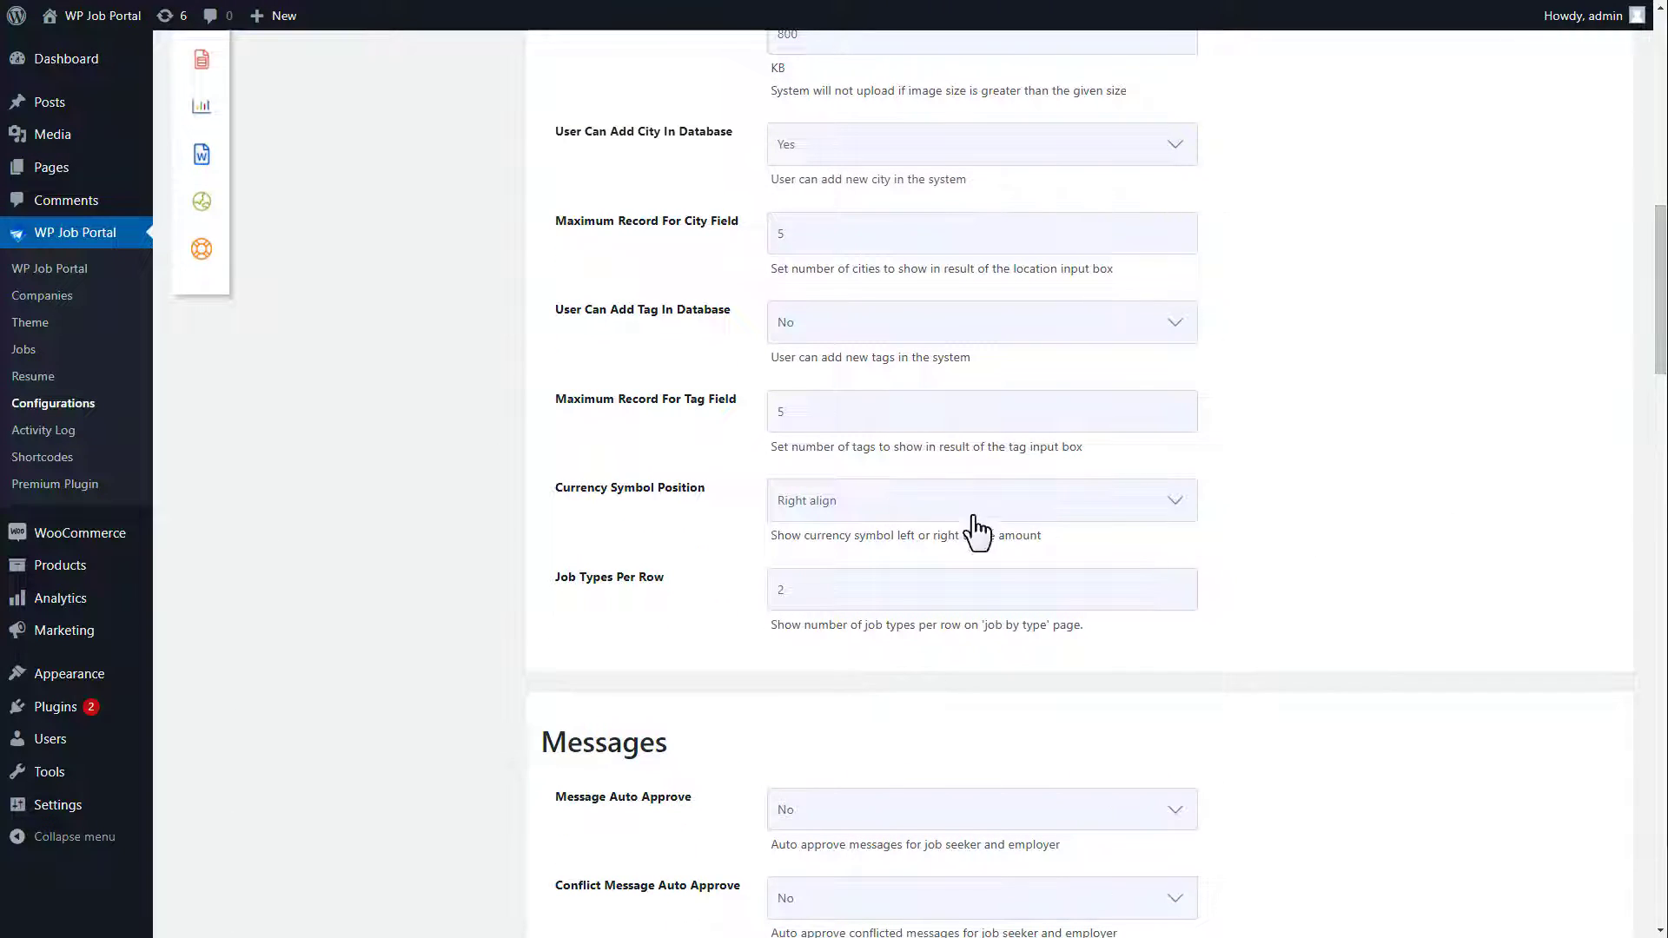
pyautogui.click(879, 508)
pyautogui.click(874, 531)
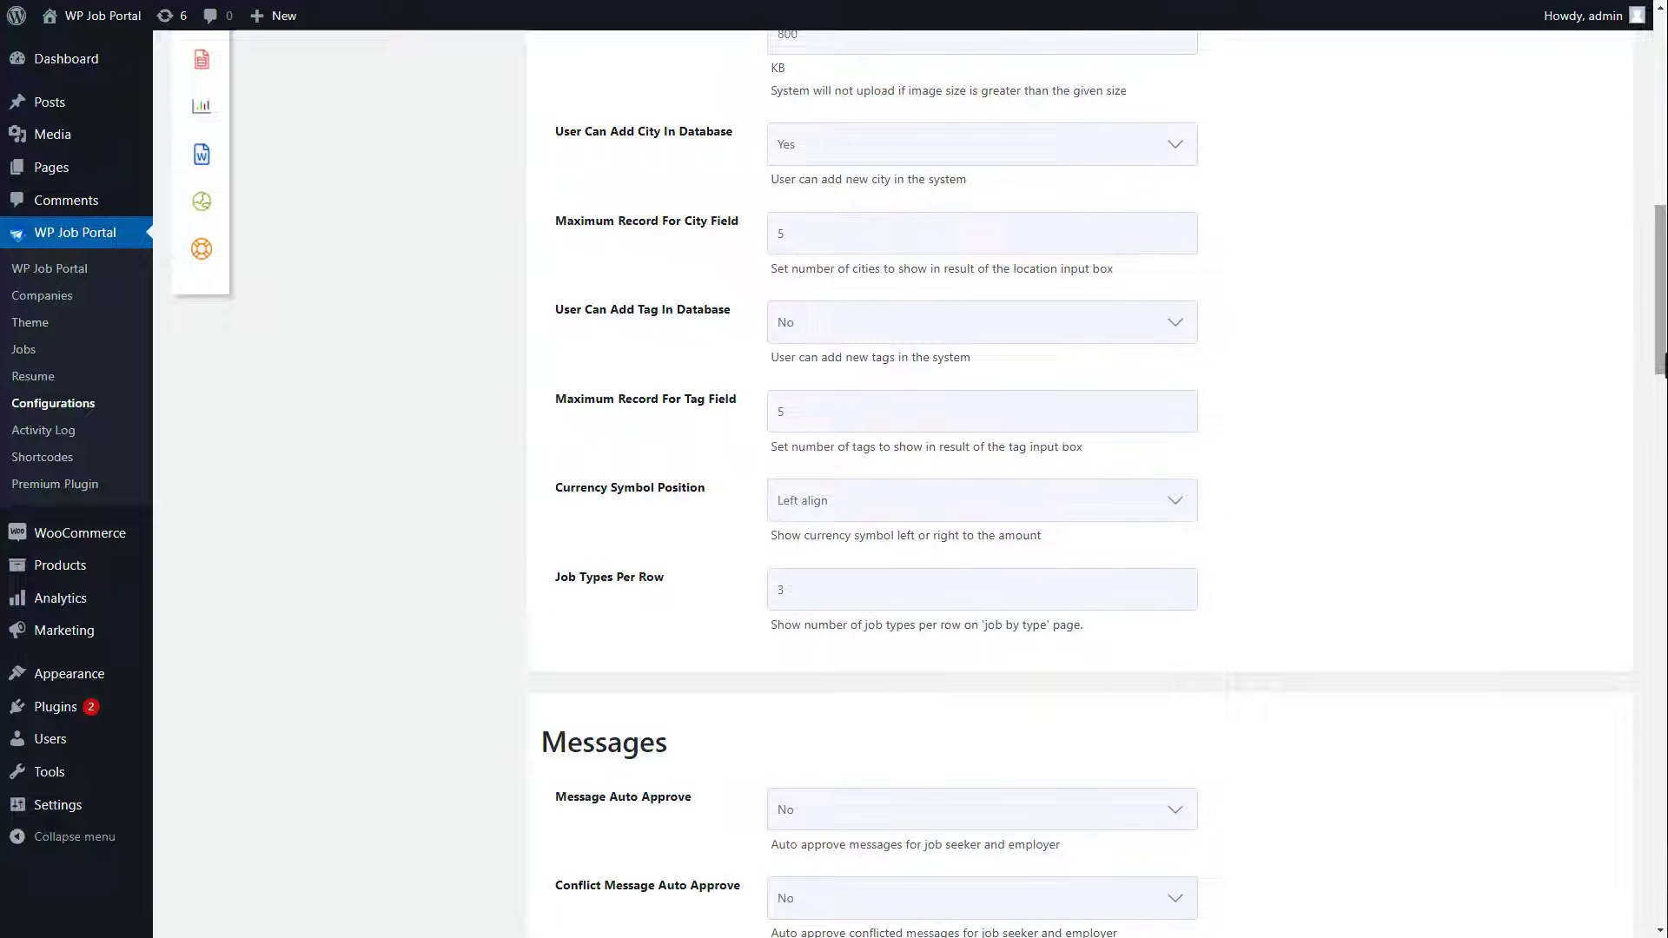
pyautogui.moveTo(1661, 382); pyautogui.dragTo(1664, 921)
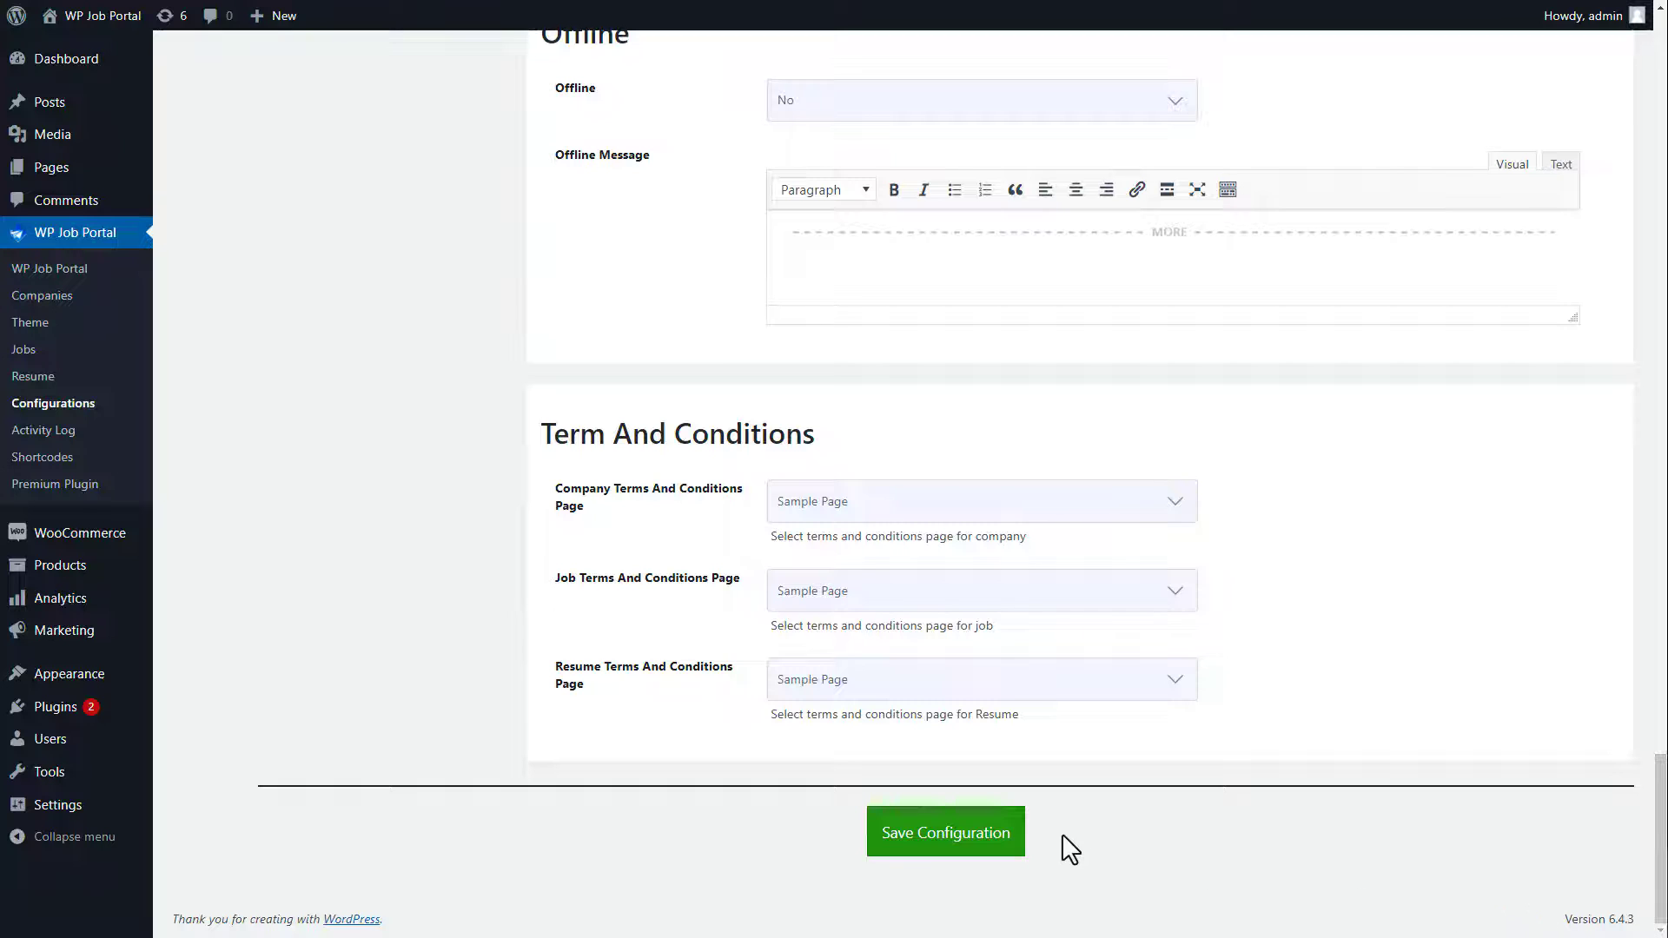
pyautogui.click(953, 829)
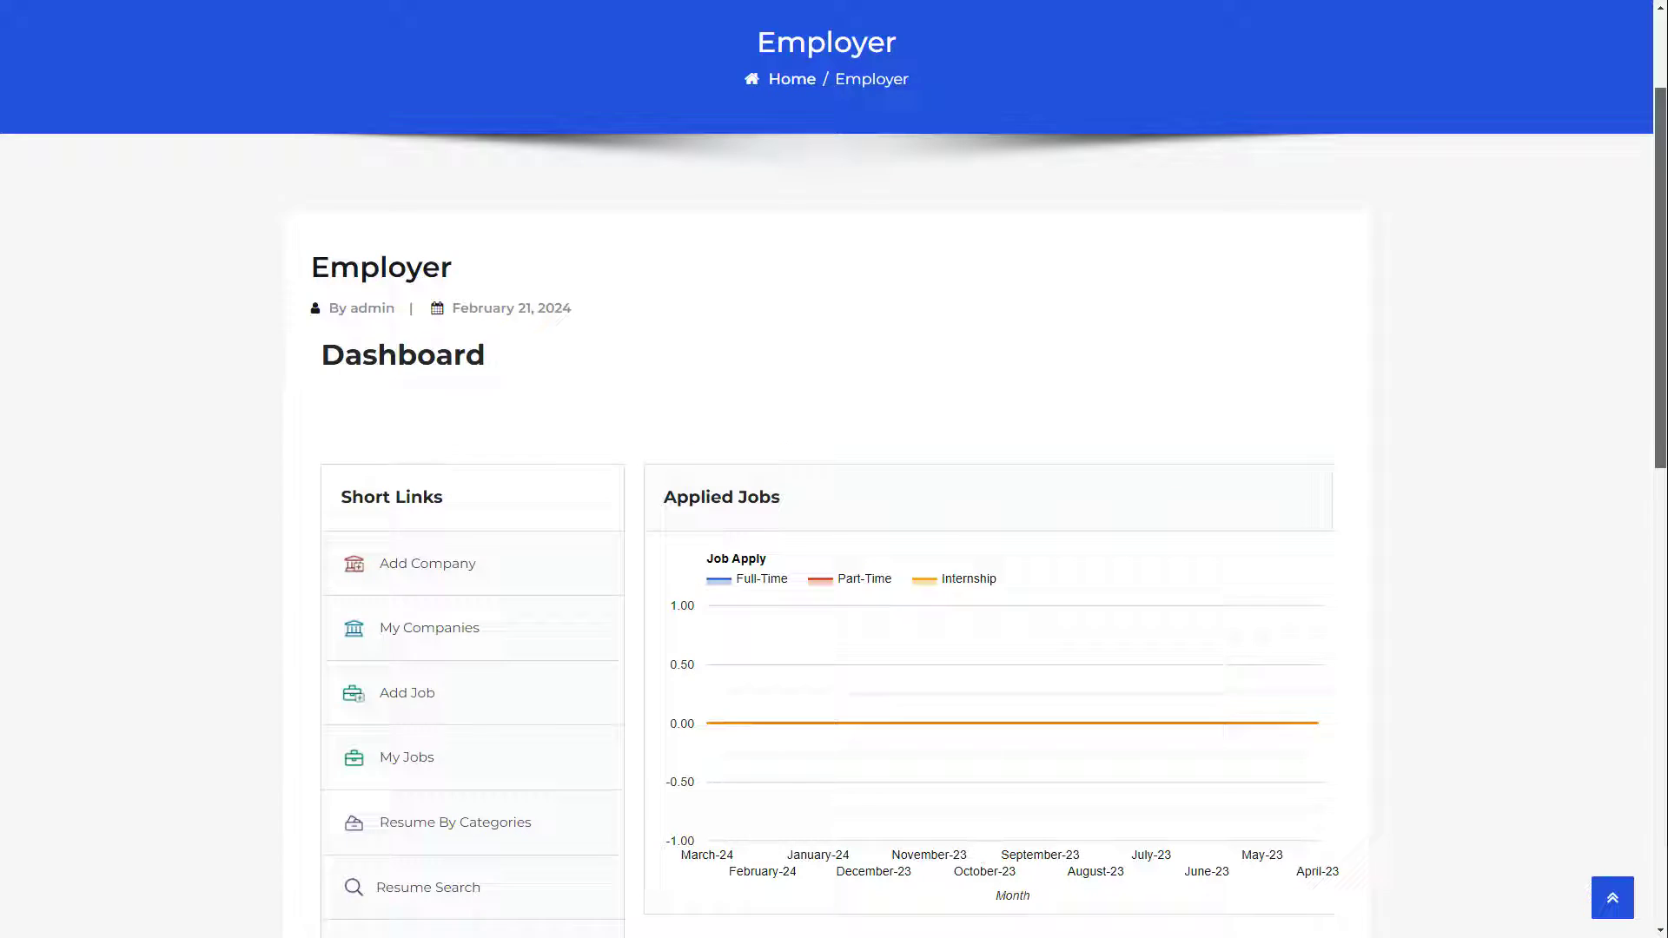
pyautogui.scroll(-3, 834, 469)
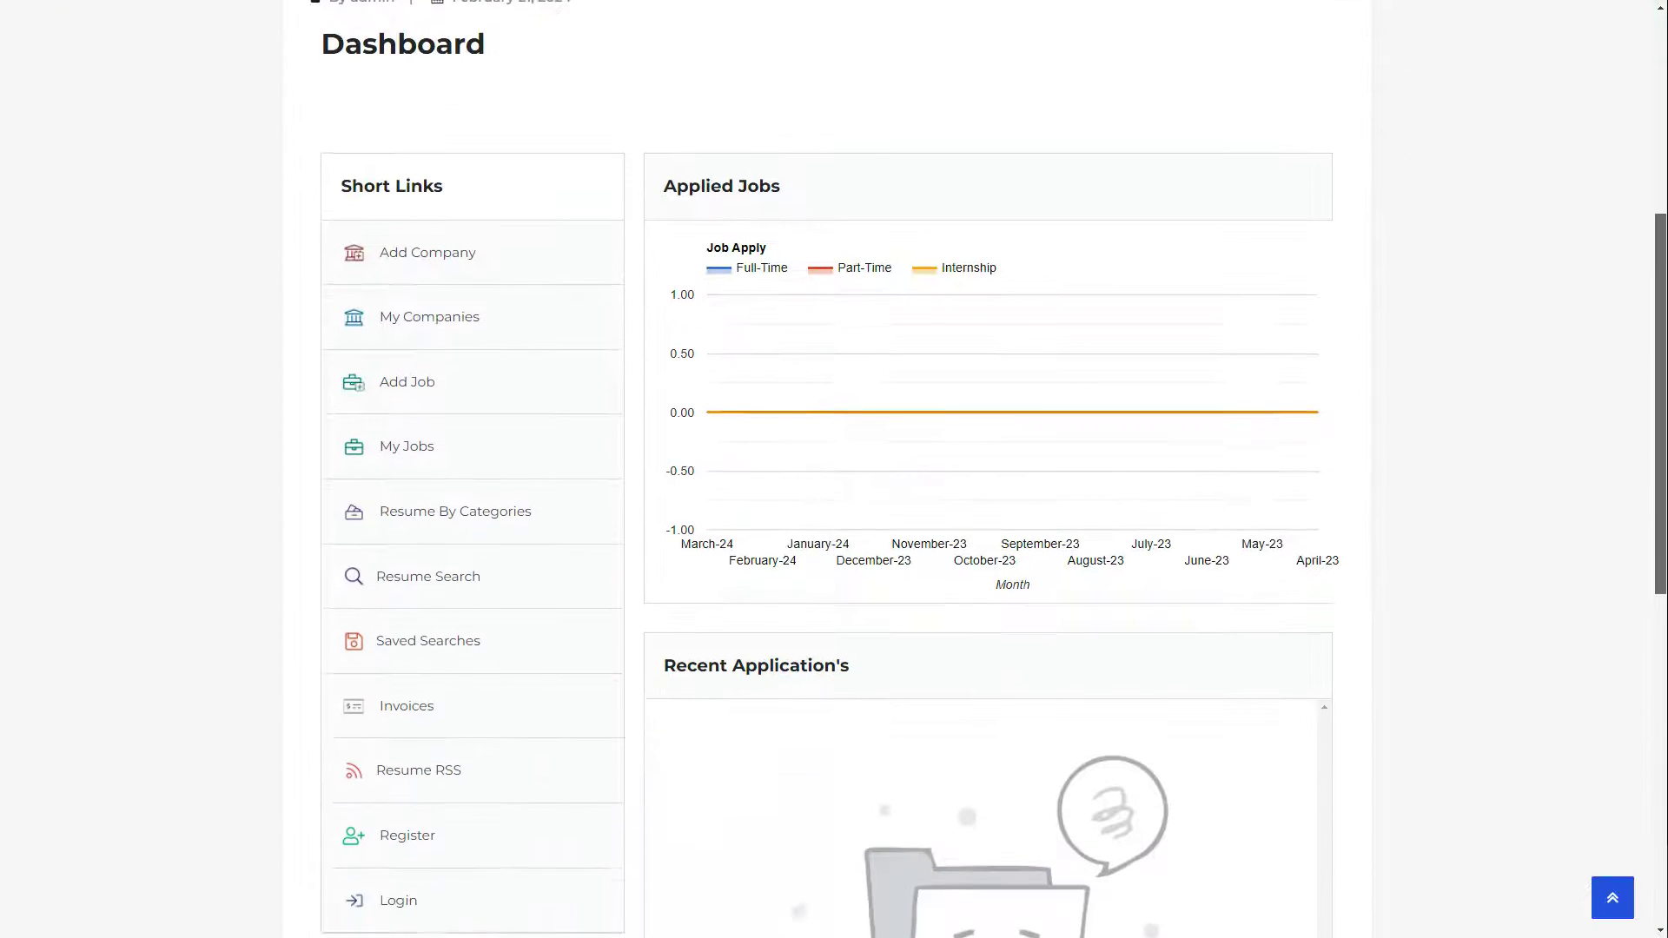
# Step: Preview the employer registration form from the front-end Register short link
pyautogui.scroll(-1, 834, 469)
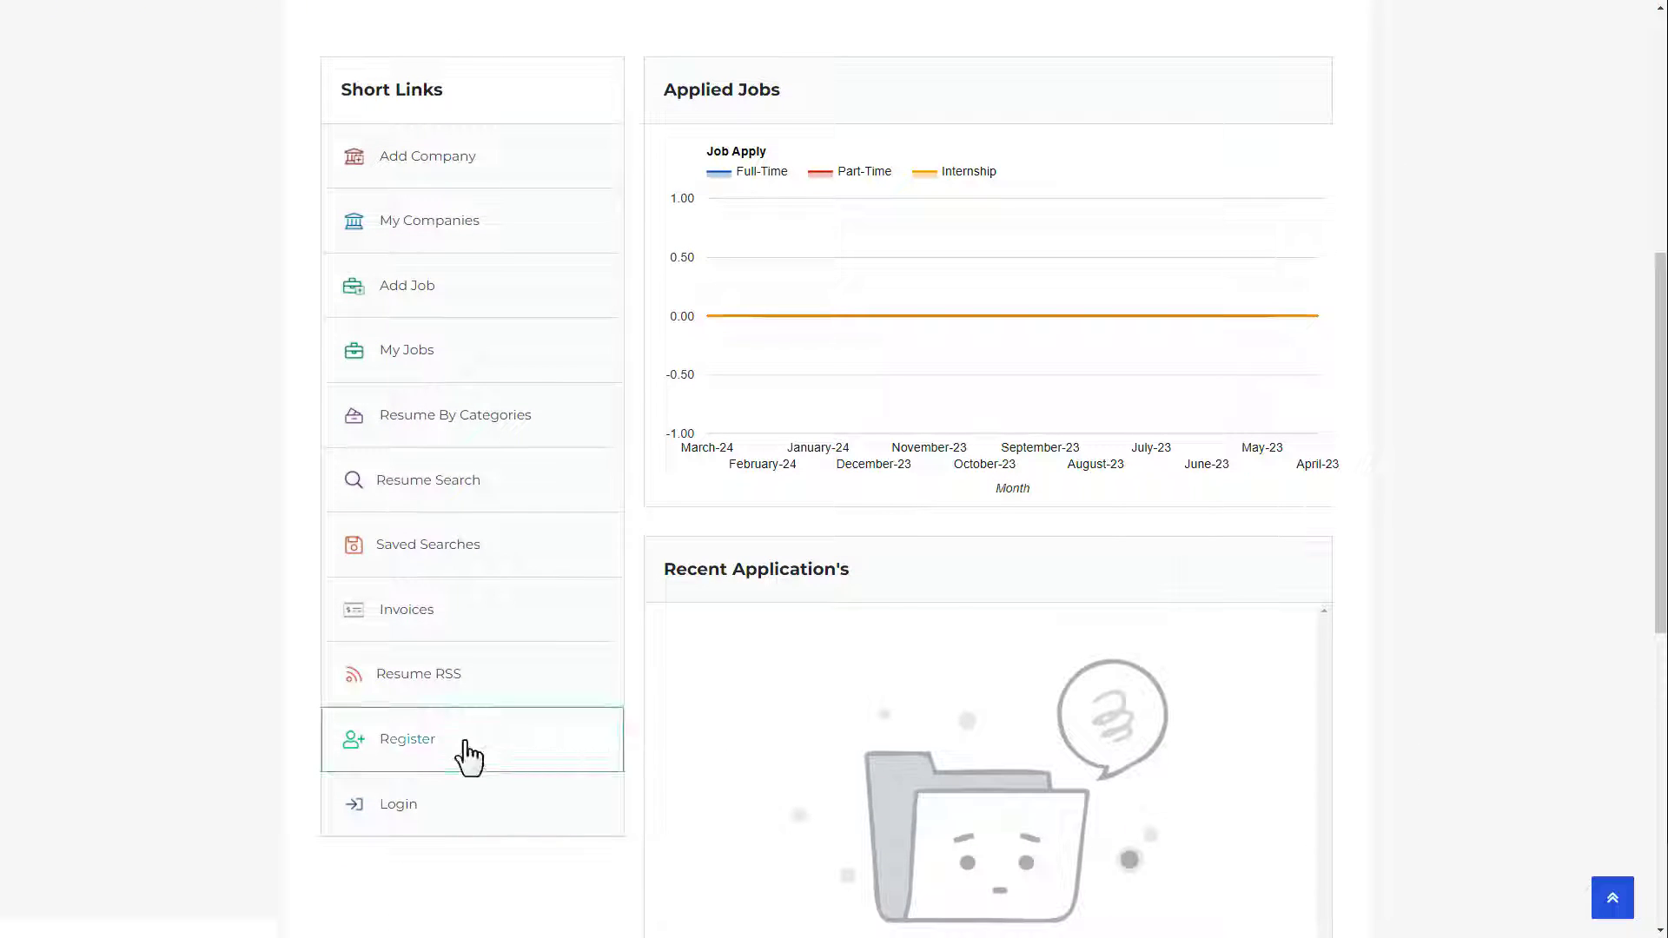
pyautogui.click(425, 753)
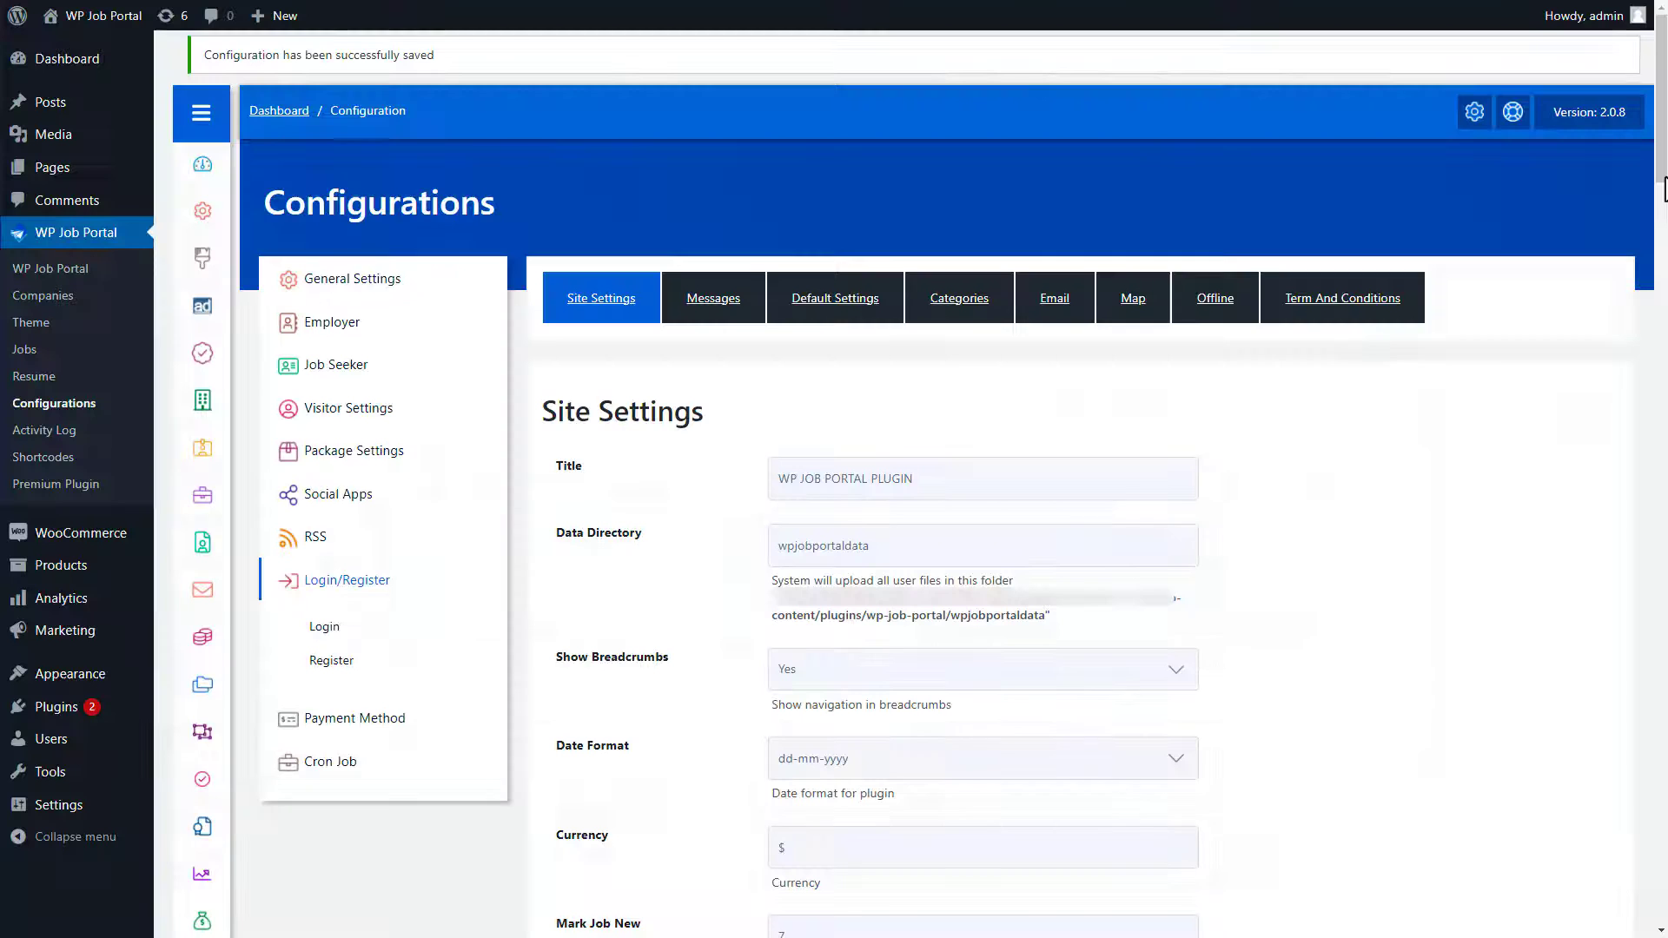
# Step: Set Default Page to Employer and Address Display Style to 'City, State, Country', then save
pyautogui.moveTo(1665, 187); pyautogui.dragTo(1665, 510)
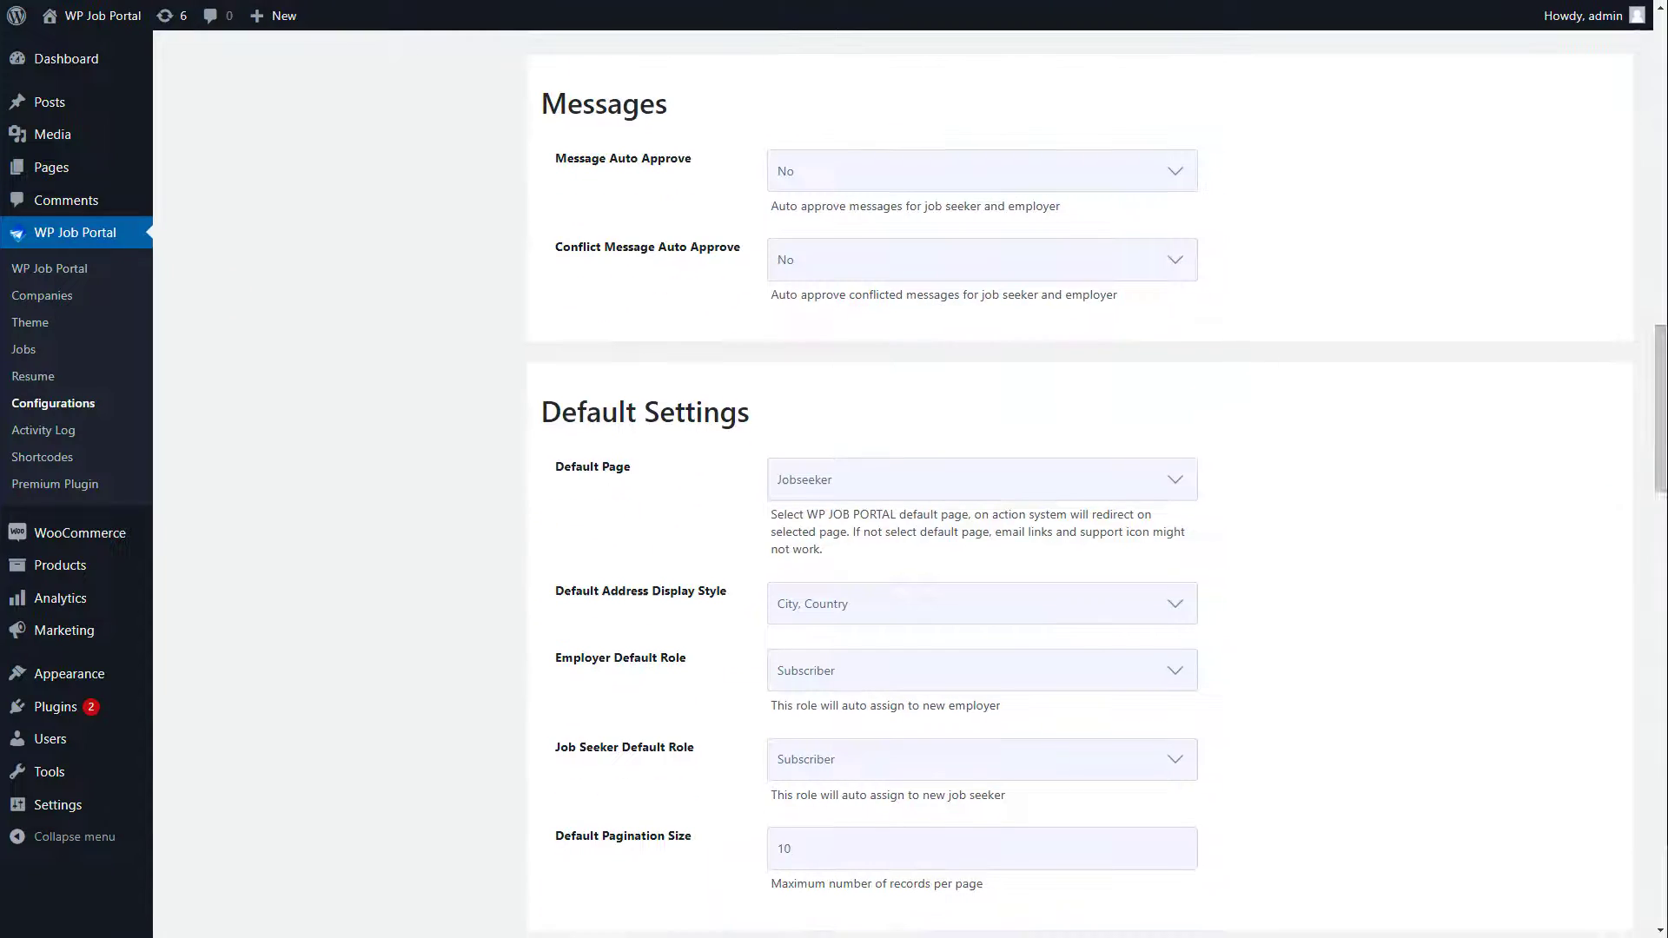
pyautogui.click(960, 493)
pyautogui.click(941, 540)
pyautogui.click(912, 604)
pyautogui.click(908, 635)
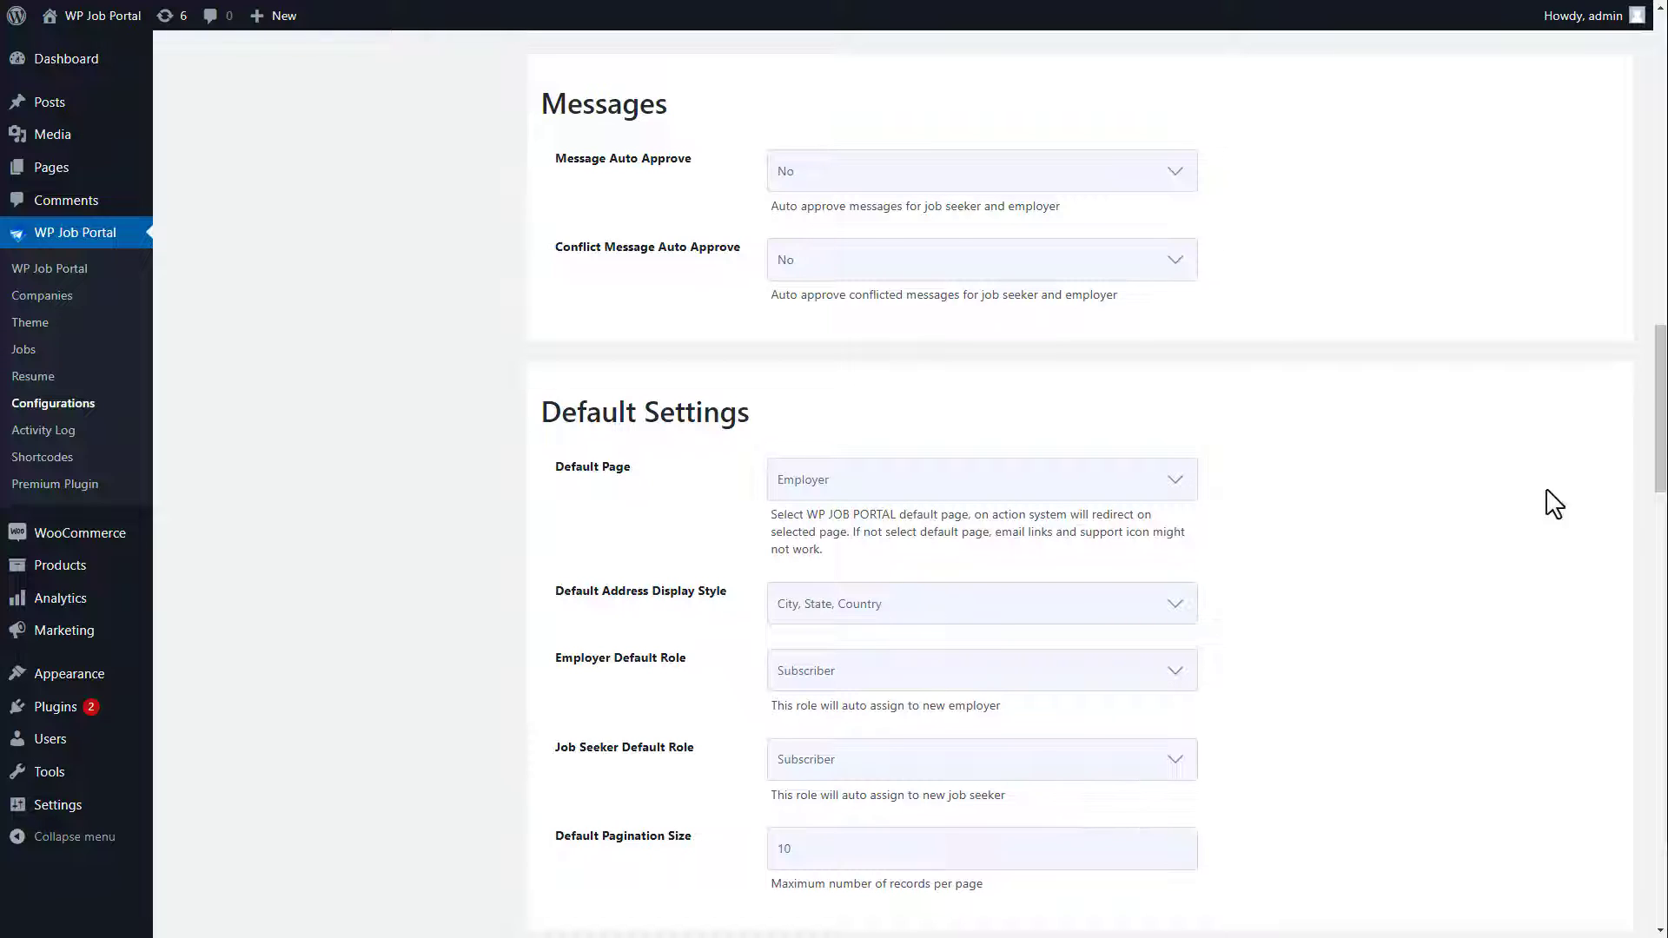
pyautogui.scroll(-20, 1078, 486)
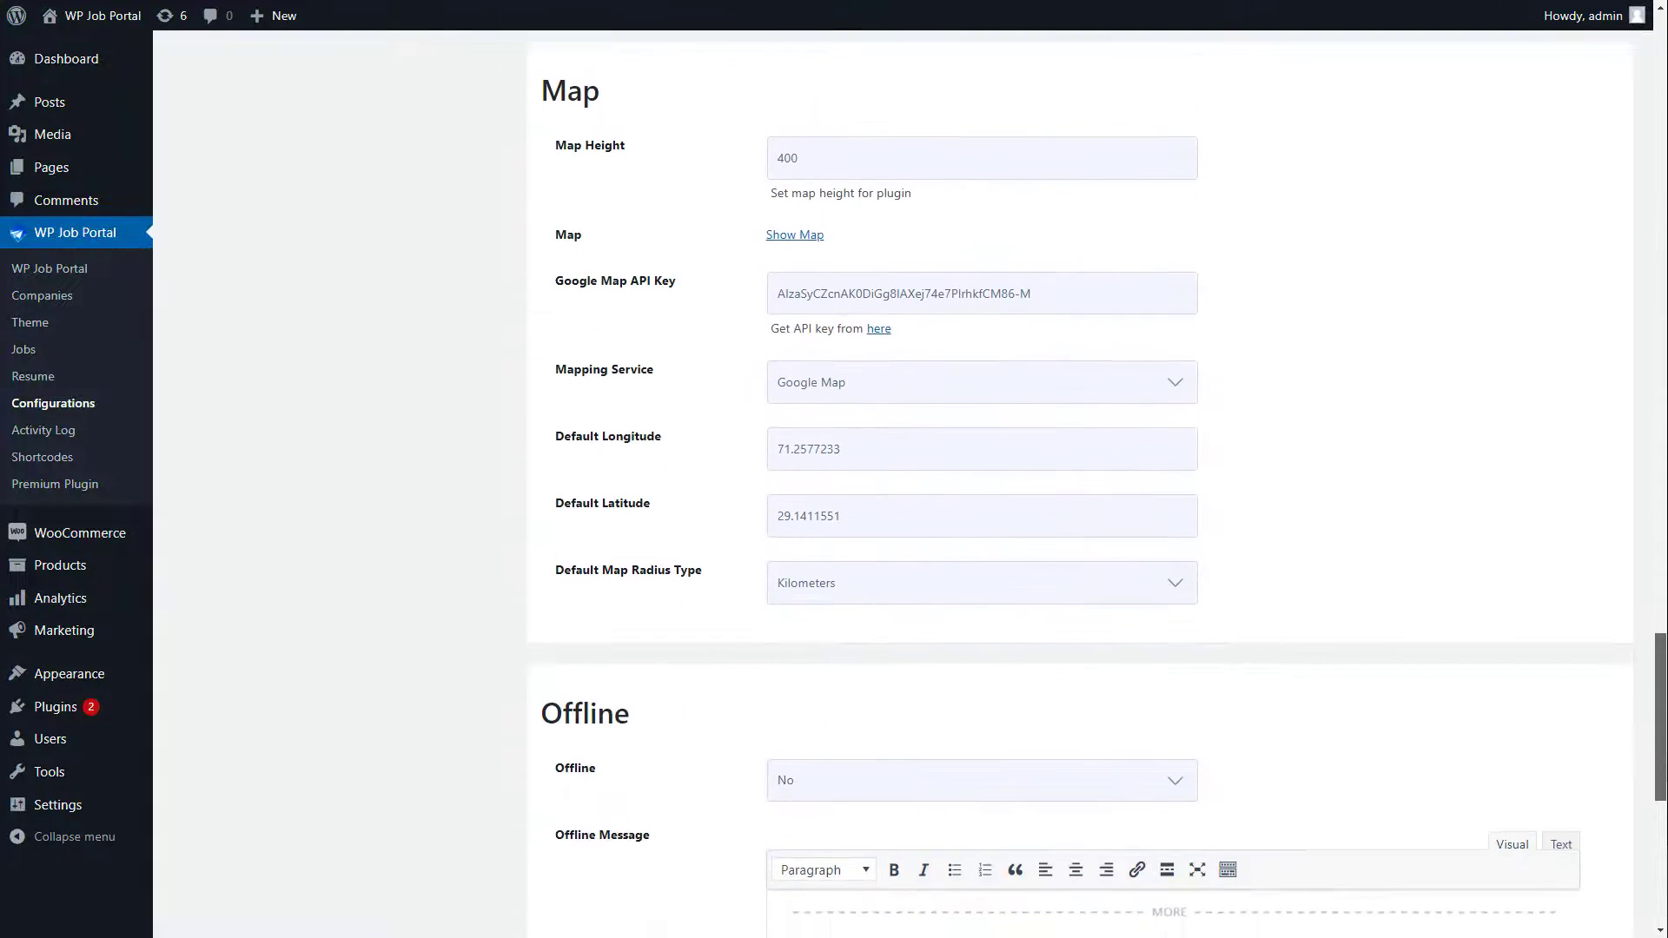
pyautogui.scroll(-3, 1077, 487)
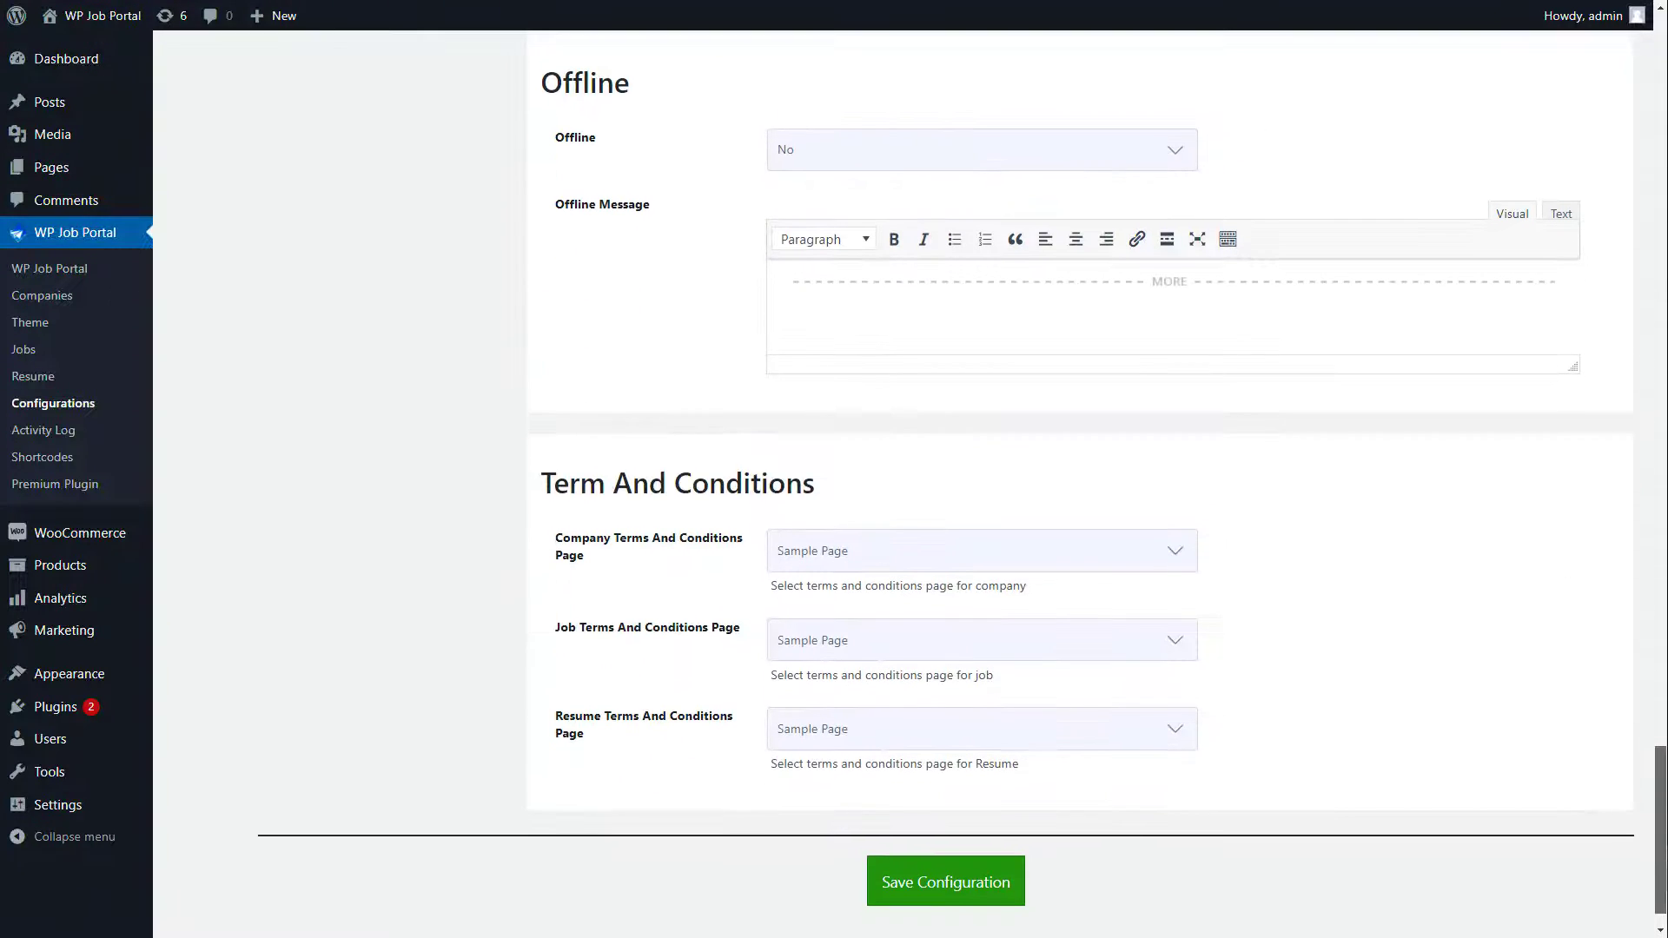
pyautogui.click(953, 898)
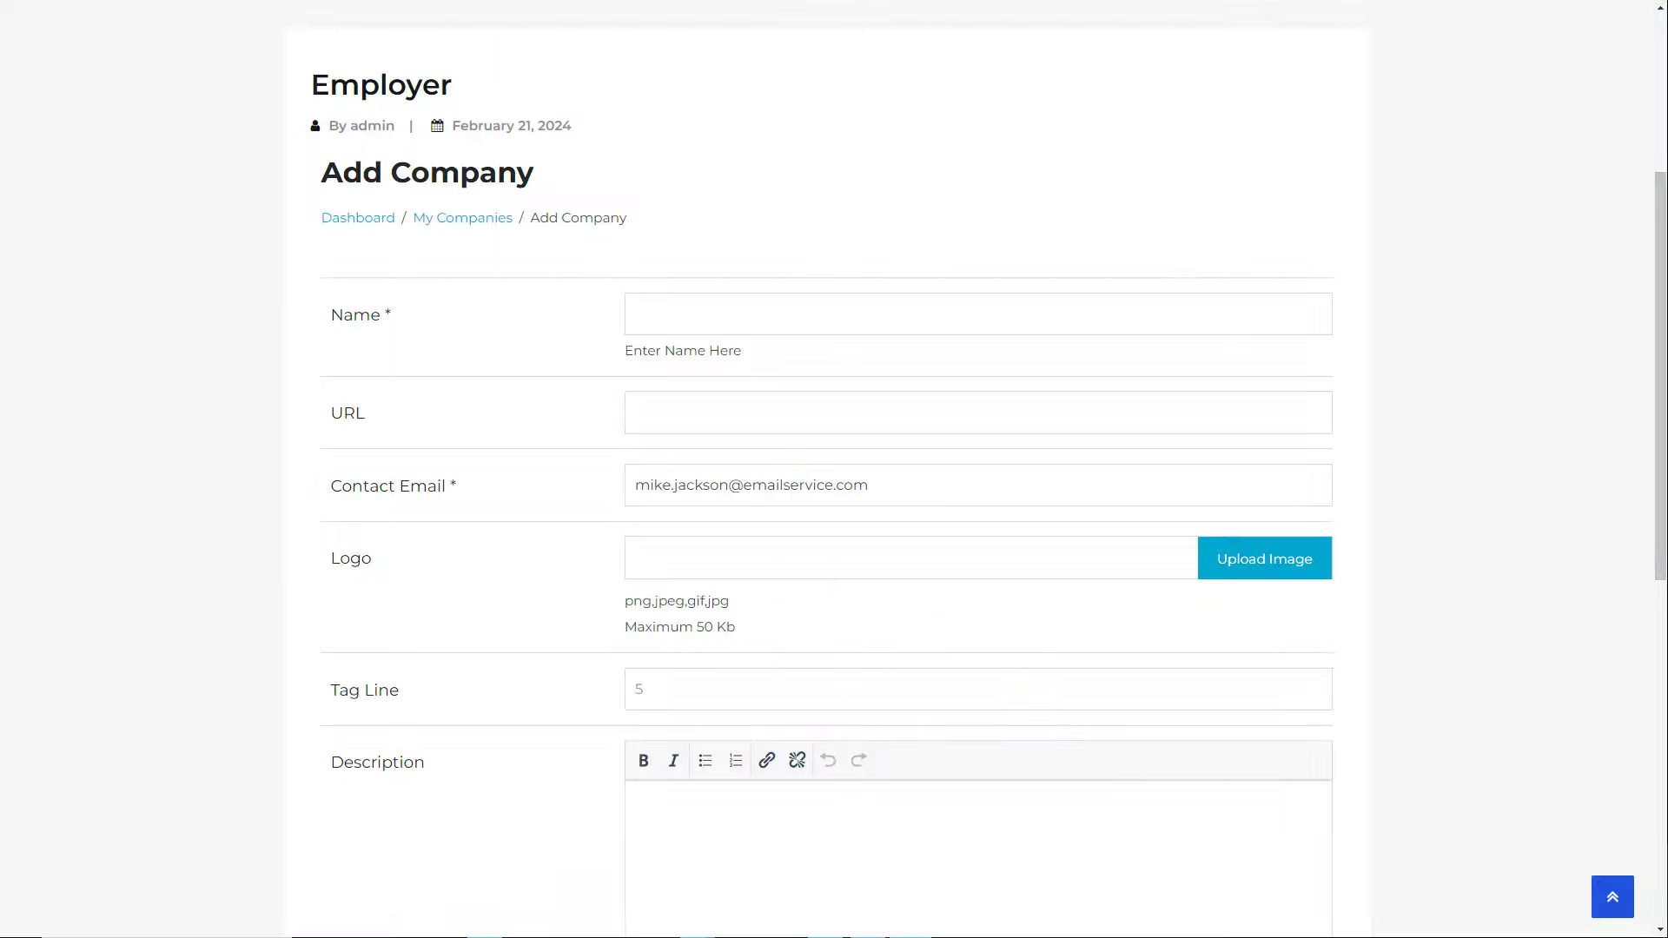
# Step: In the Map settings, keep Google Map as the mapping service and Kilometers as the radius type
pyautogui.scroll(-3, 834, 469)
pyautogui.scroll(-2, 834, 469)
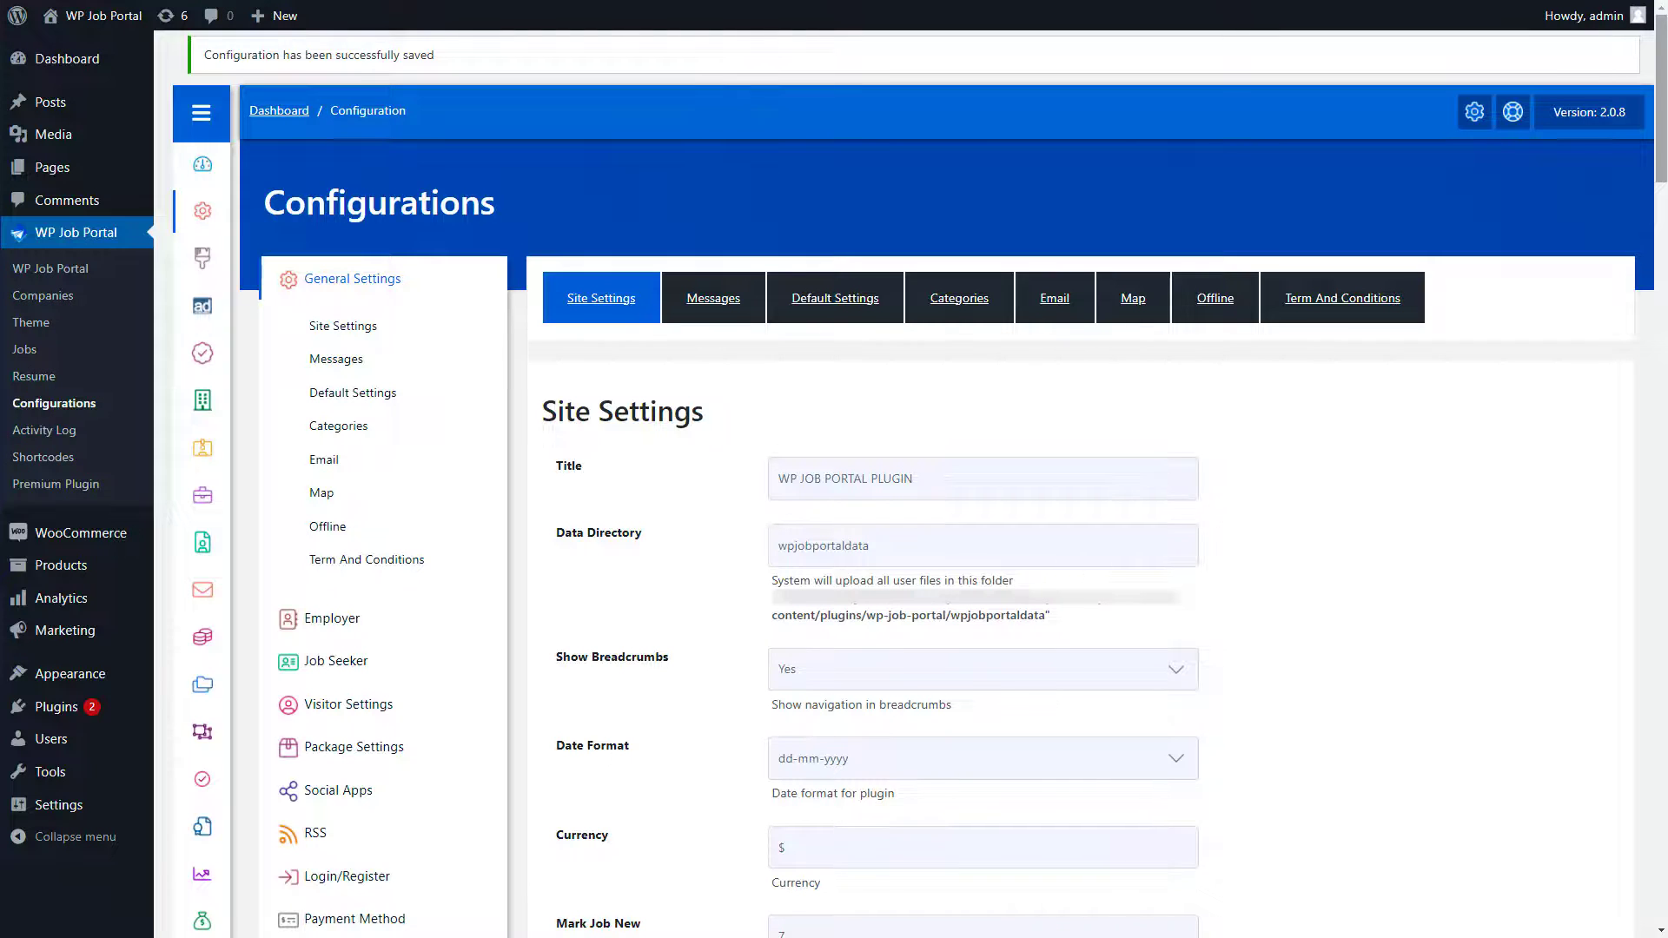
pyautogui.moveTo(1661, 98); pyautogui.dragTo(1661, 720)
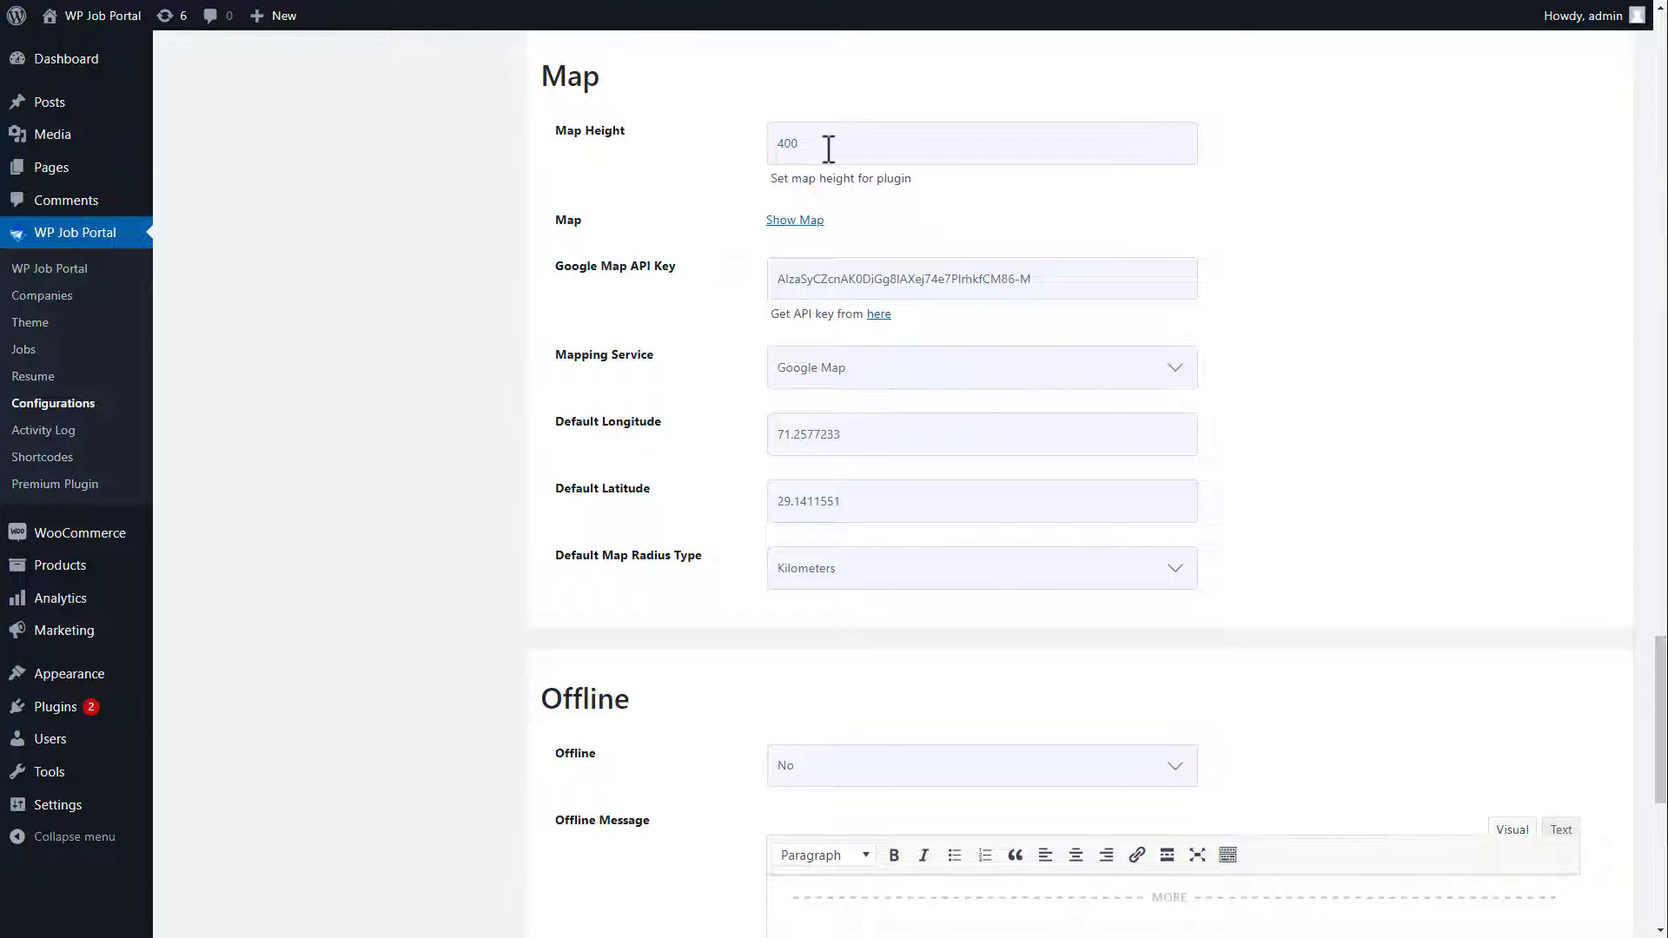
pyautogui.click(883, 376)
pyautogui.click(870, 418)
pyautogui.click(876, 575)
pyautogui.click(877, 582)
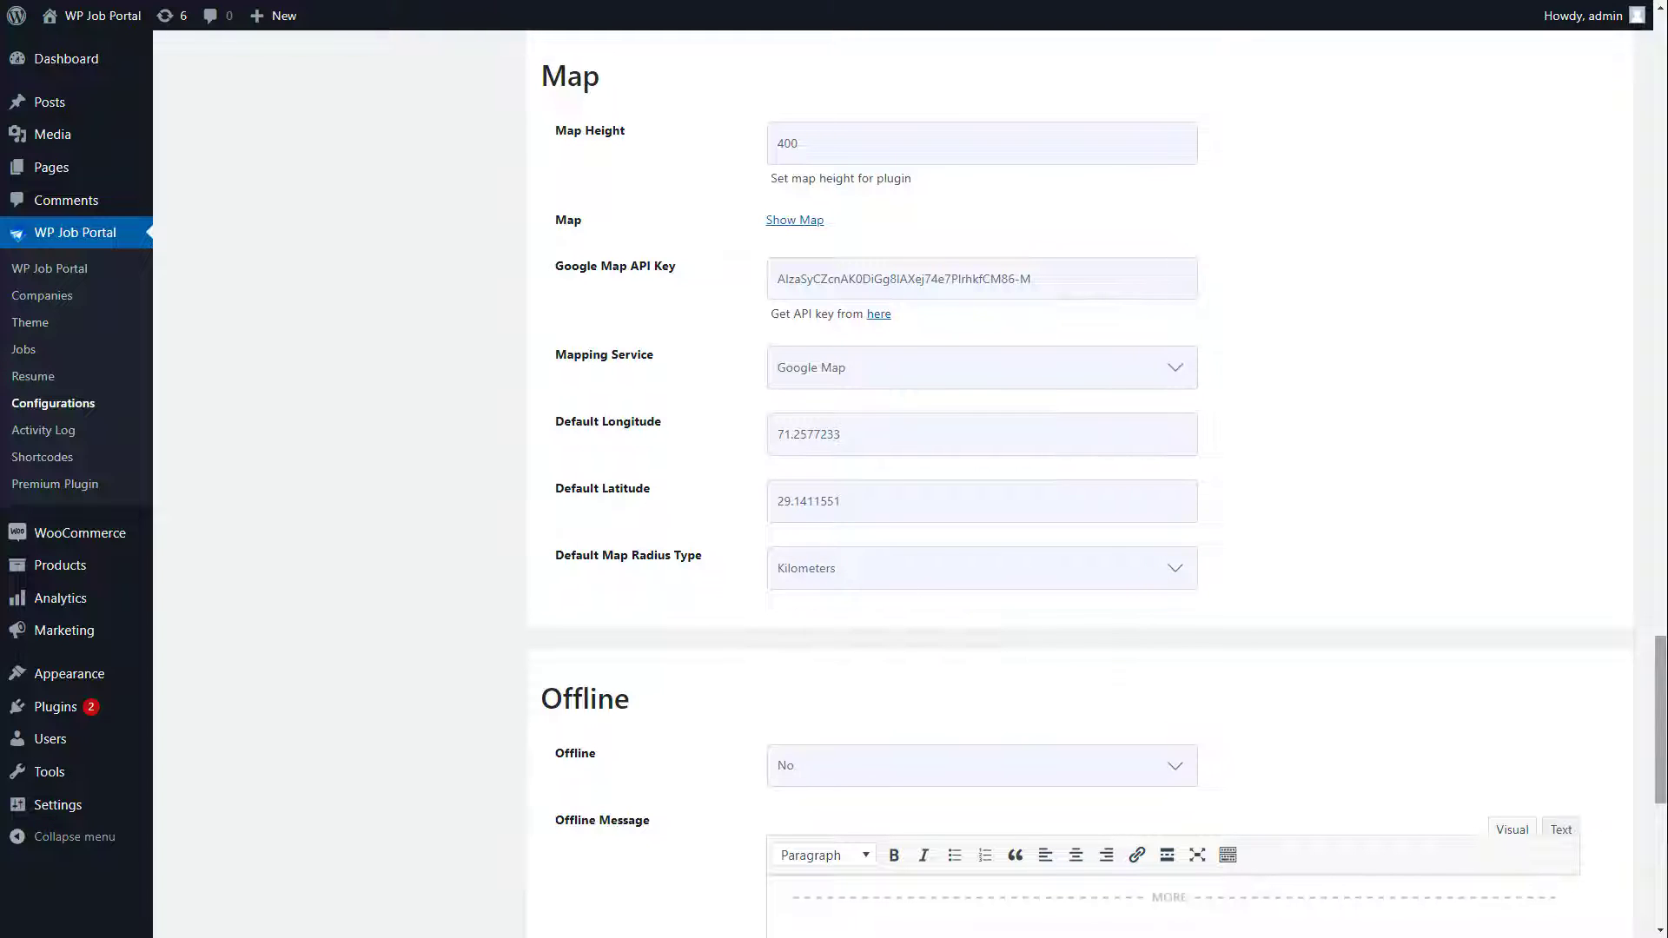
pyautogui.scroll(-8, 1661, 721)
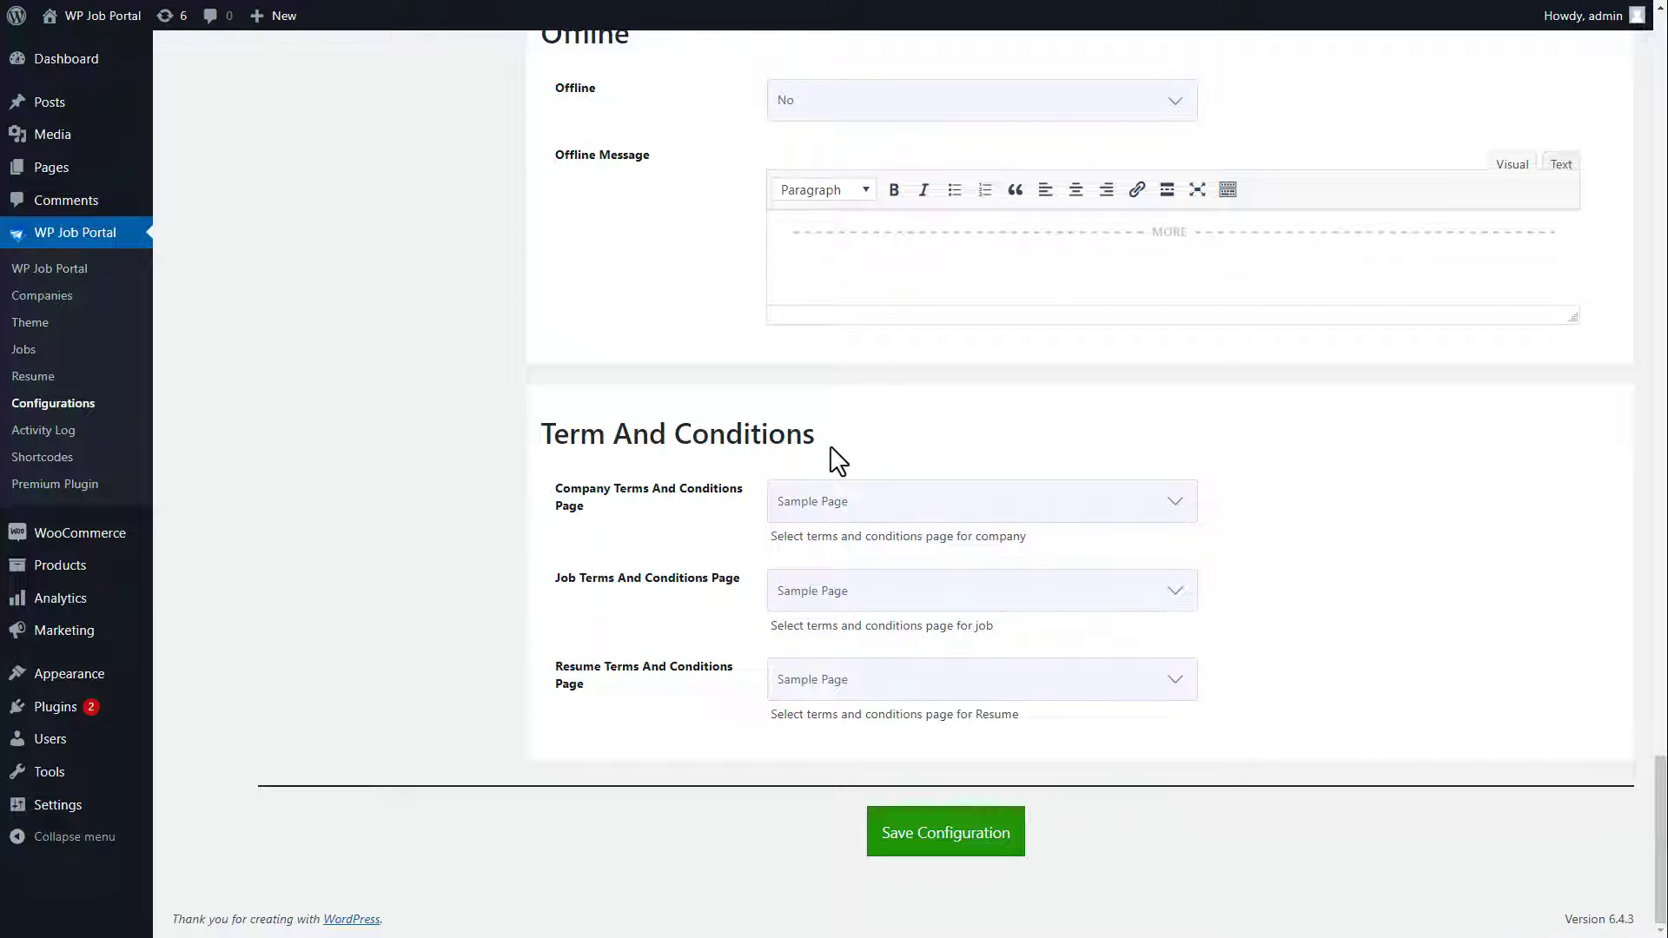
# Step: Create a 'Terms and Conditions' page with the pasted eight-point terms text and publish it
pyautogui.click(53, 174)
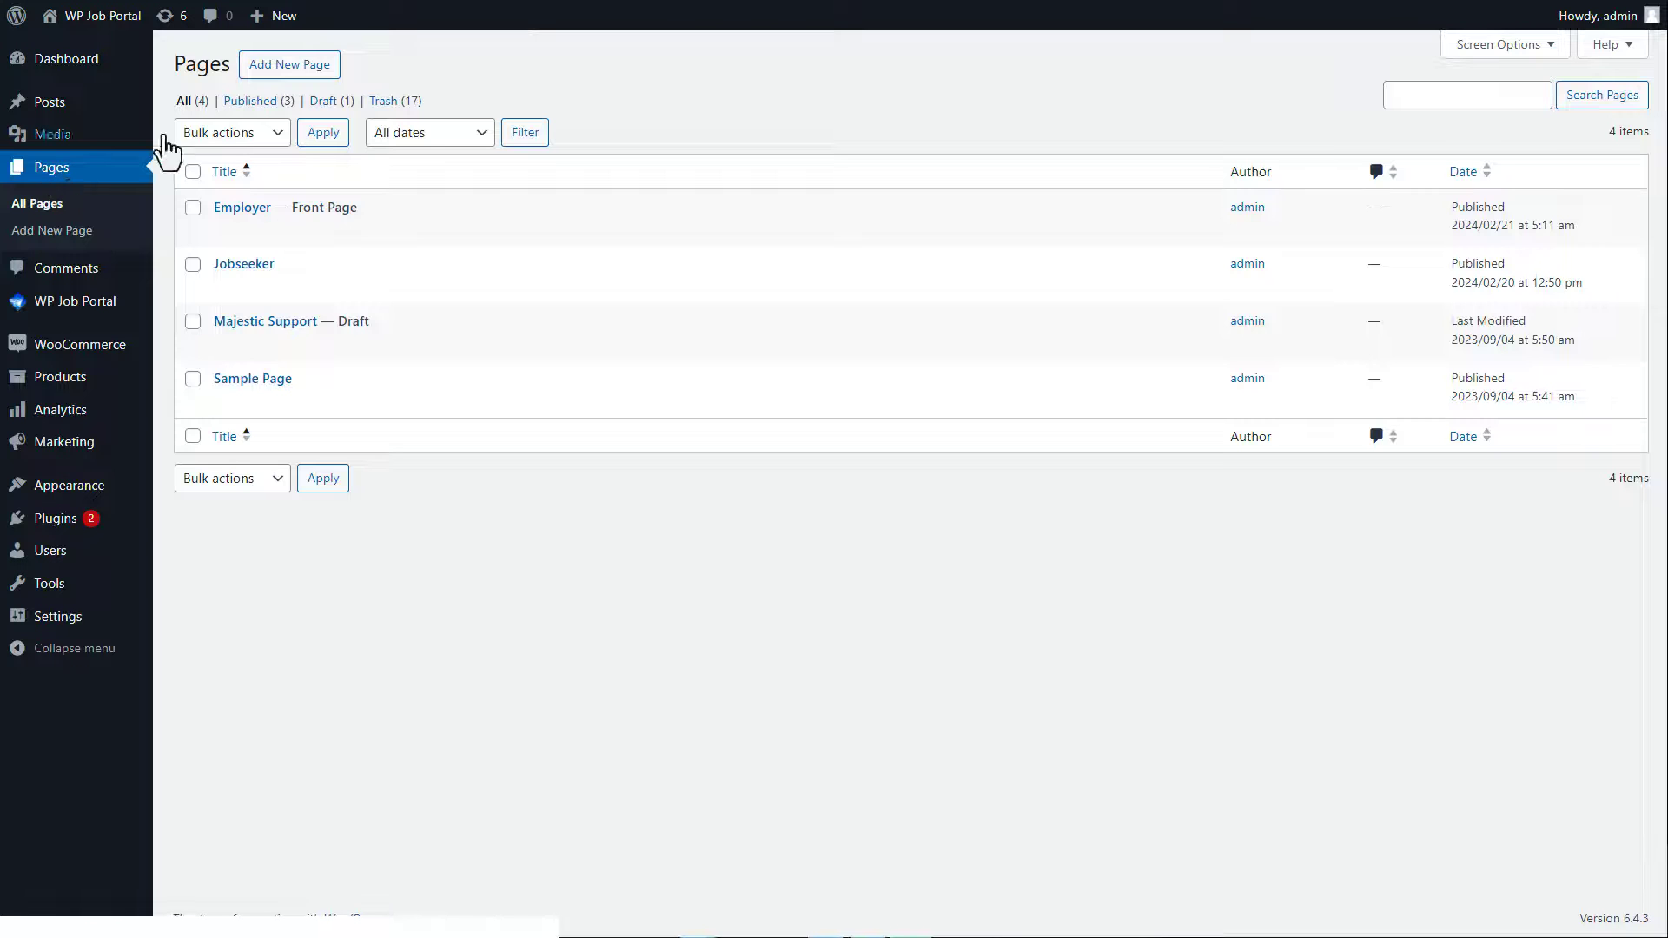
pyautogui.click(269, 72)
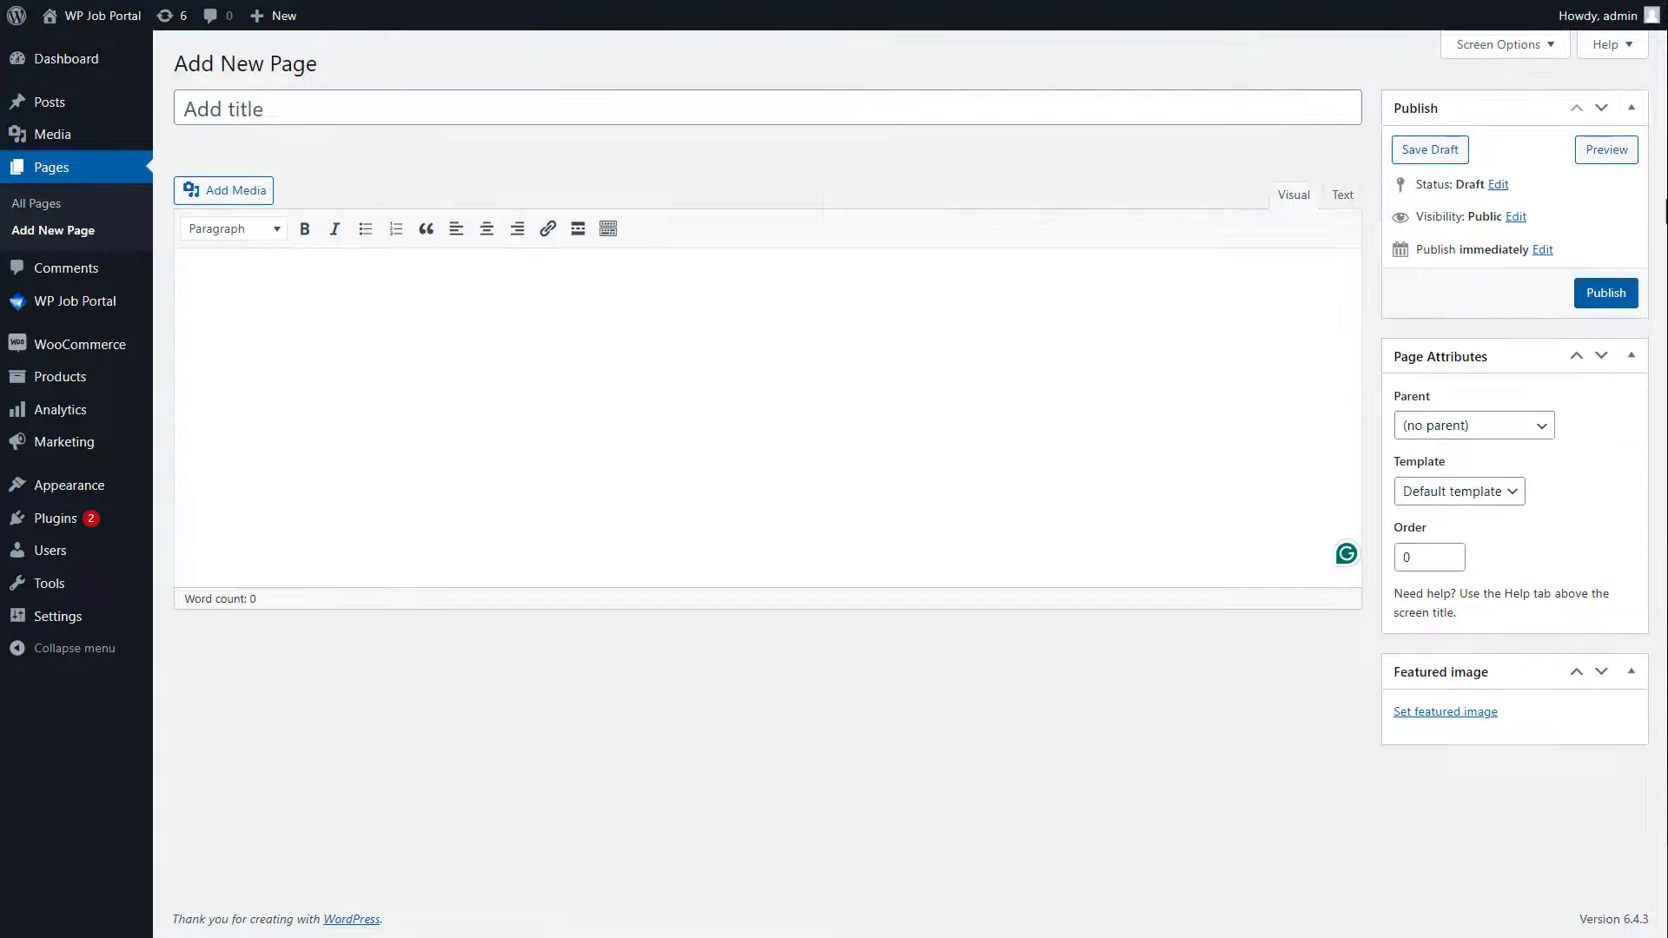
pyautogui.click(232, 109)
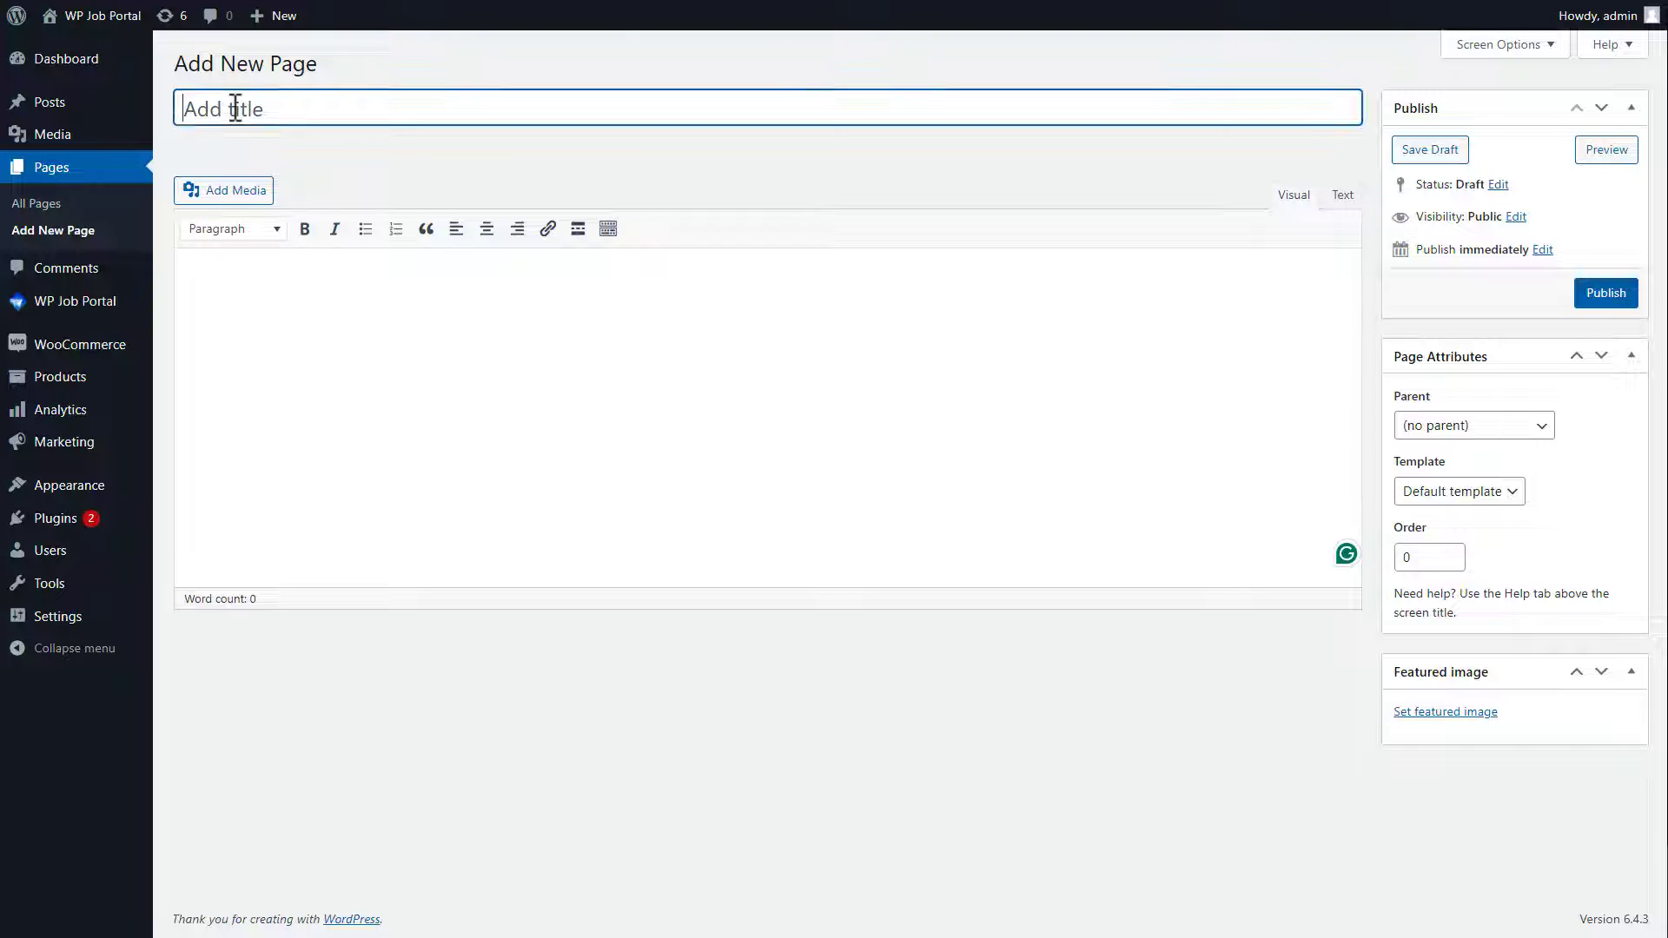
pyautogui.write('Terms and Conditions')
pyautogui.click(209, 271)
pyautogui.write('Terms and Conditions Overview: Service Description: The service provided by the AI Assistant includes a range of AI tools and services that users can access based on their subscription terms Acceptance of Terms: By using the service, users agree to the Terms and Conditions outlined. If users do not agree, they should refrain from using the service Subscription Terms: Users can access the service at different subscription levels with corresponding pricing. Subscriptions continue until terminated according to the terms Usage Guidelines: Users must use the service lawfully and in a manner that respects the rights of third parties Privacy Policy: The Privacy Policy explains how personal data is handled and protected when using the service Termination: The provider reserves the right to terminate access to the service without notice under certain circumstances Changes to Terms: The provider may modify the terms at any time, so users should periodically review them for updates Contact Information: For any questions regarding the Terms and Conditions, users can contact support via email')
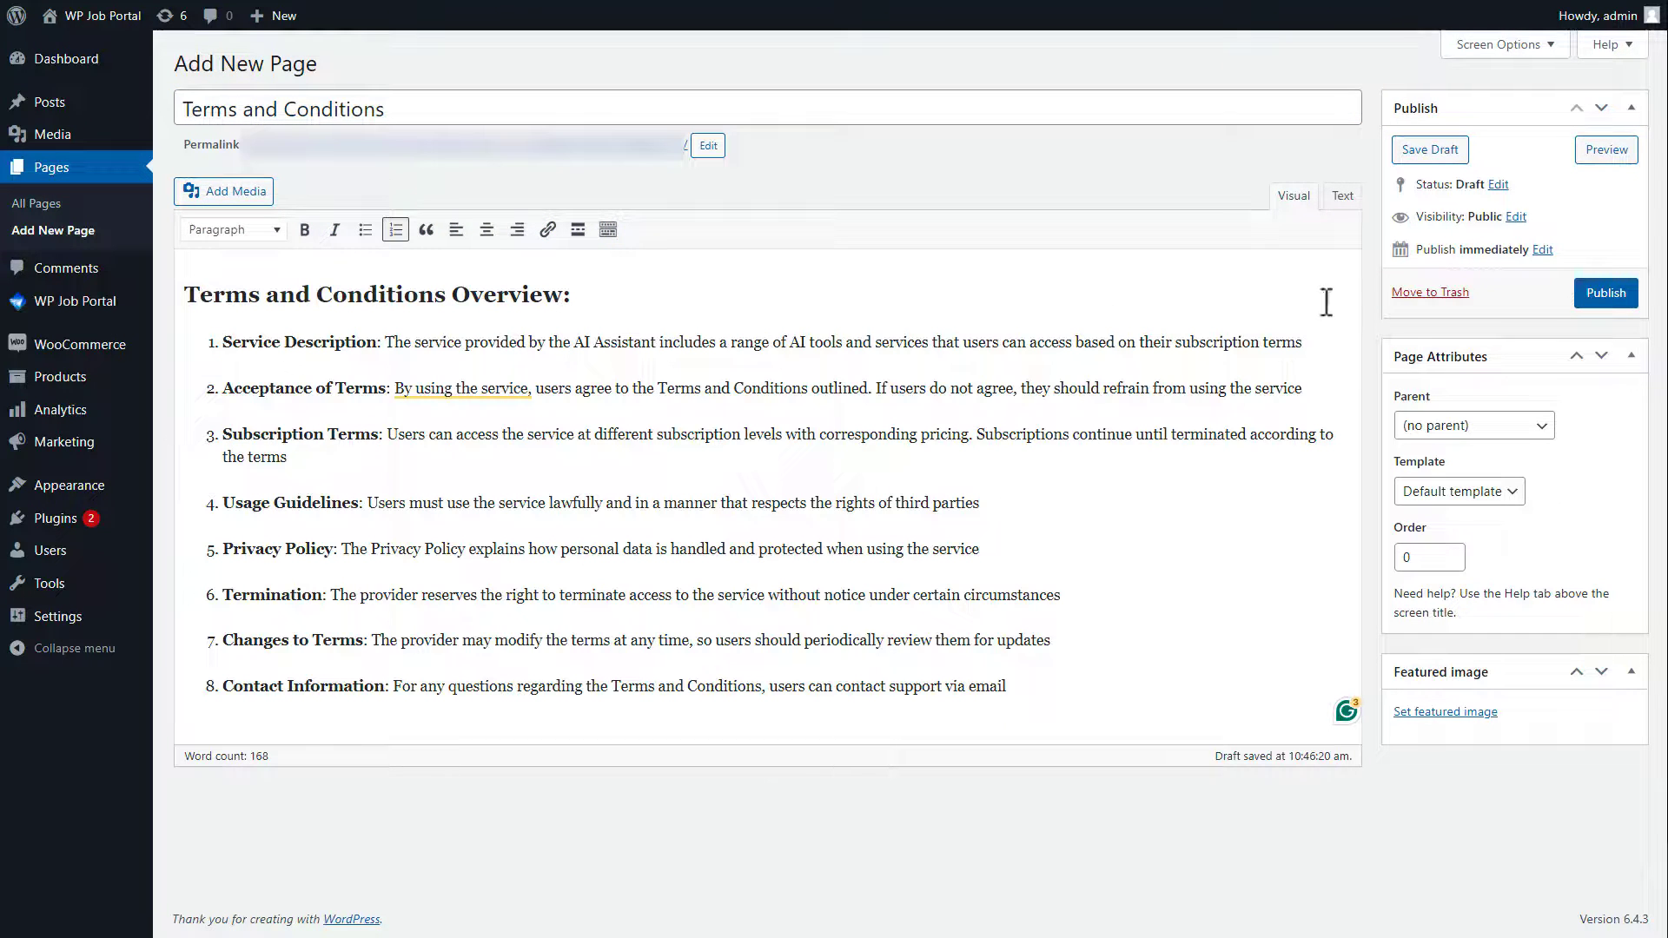
pyautogui.click(1614, 304)
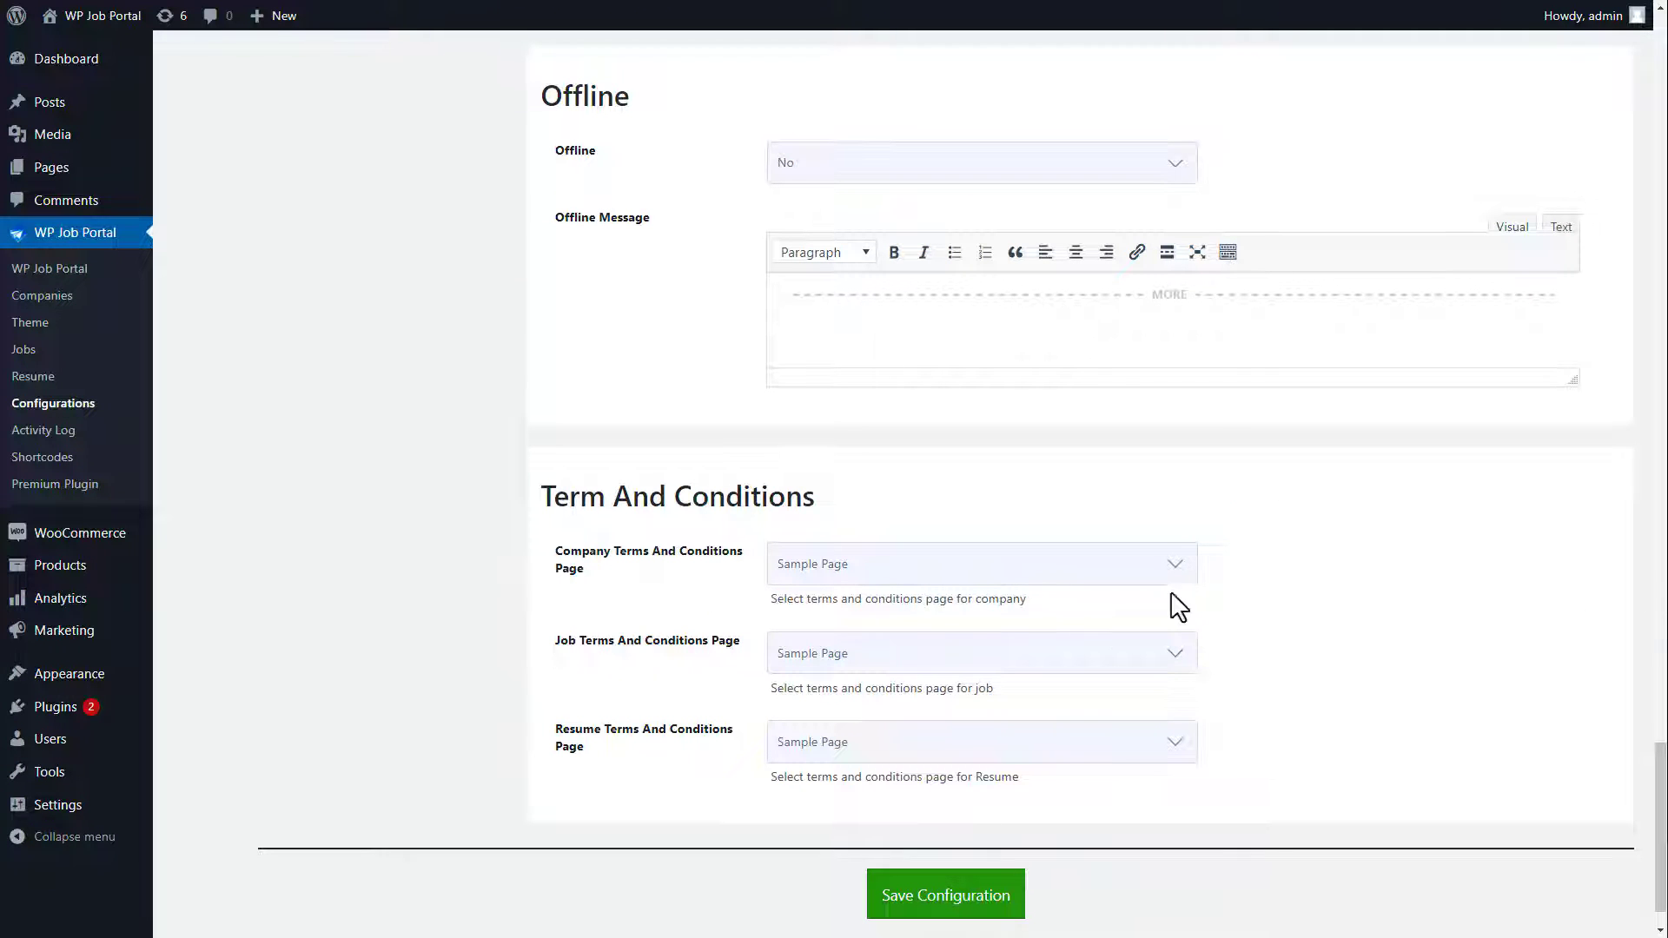
# Step: Choose Terms and Conditions as the company, job and resume terms page
pyautogui.click(909, 575)
pyautogui.click(900, 647)
pyautogui.click(901, 657)
pyautogui.click(888, 734)
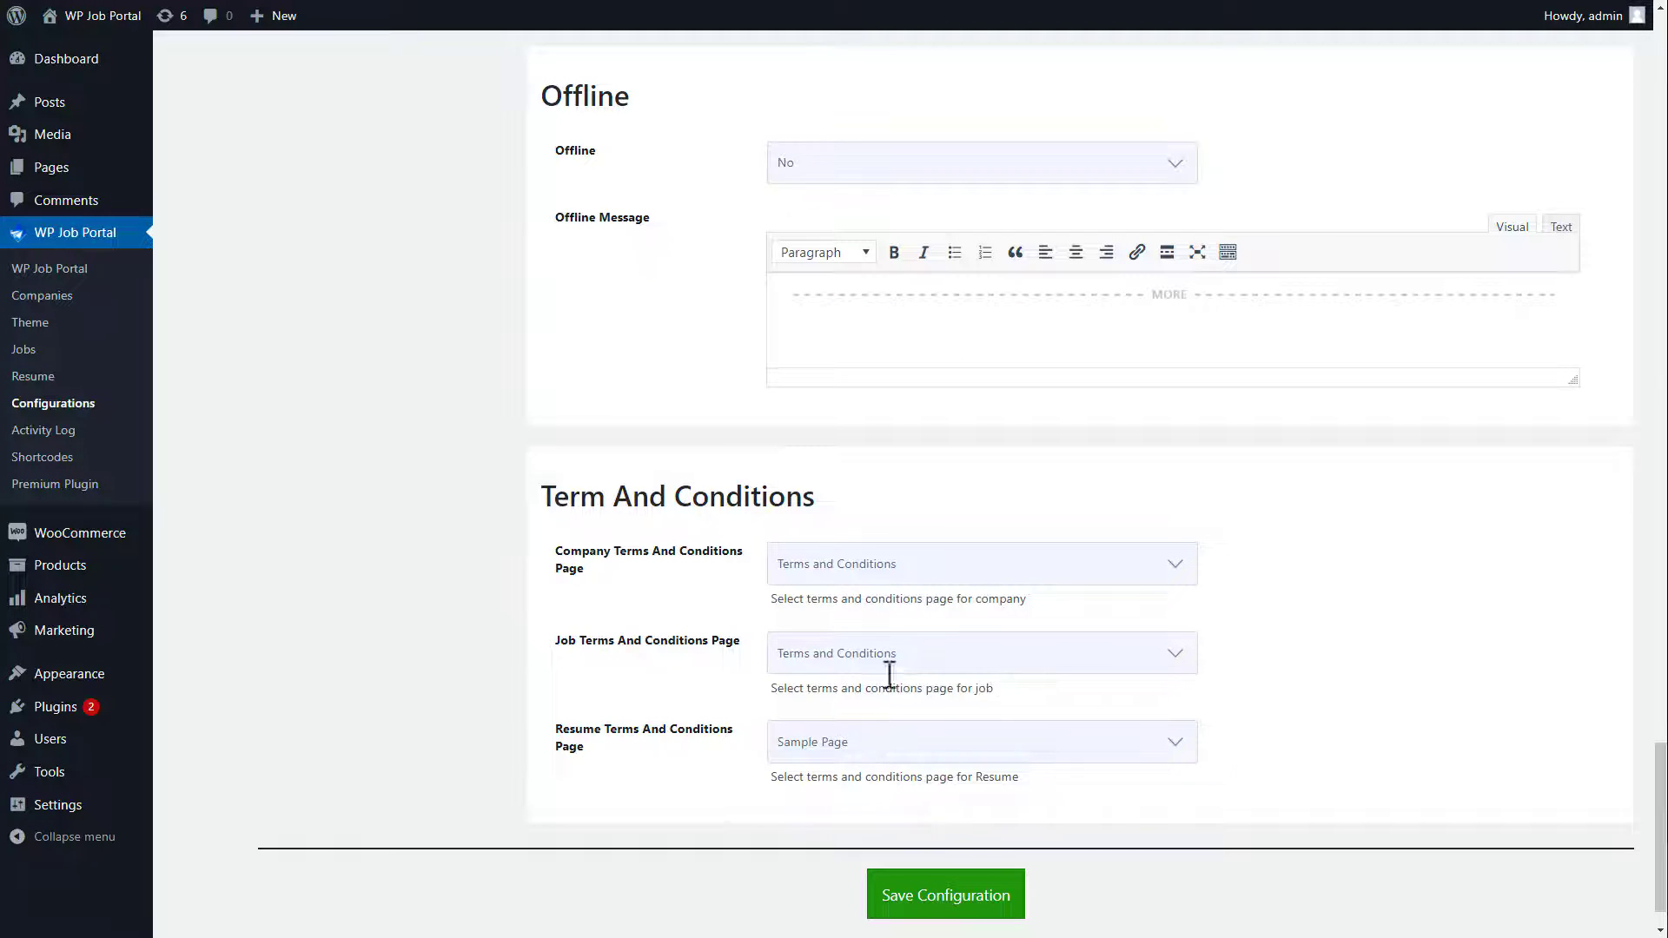
pyautogui.click(891, 754)
pyautogui.click(886, 824)
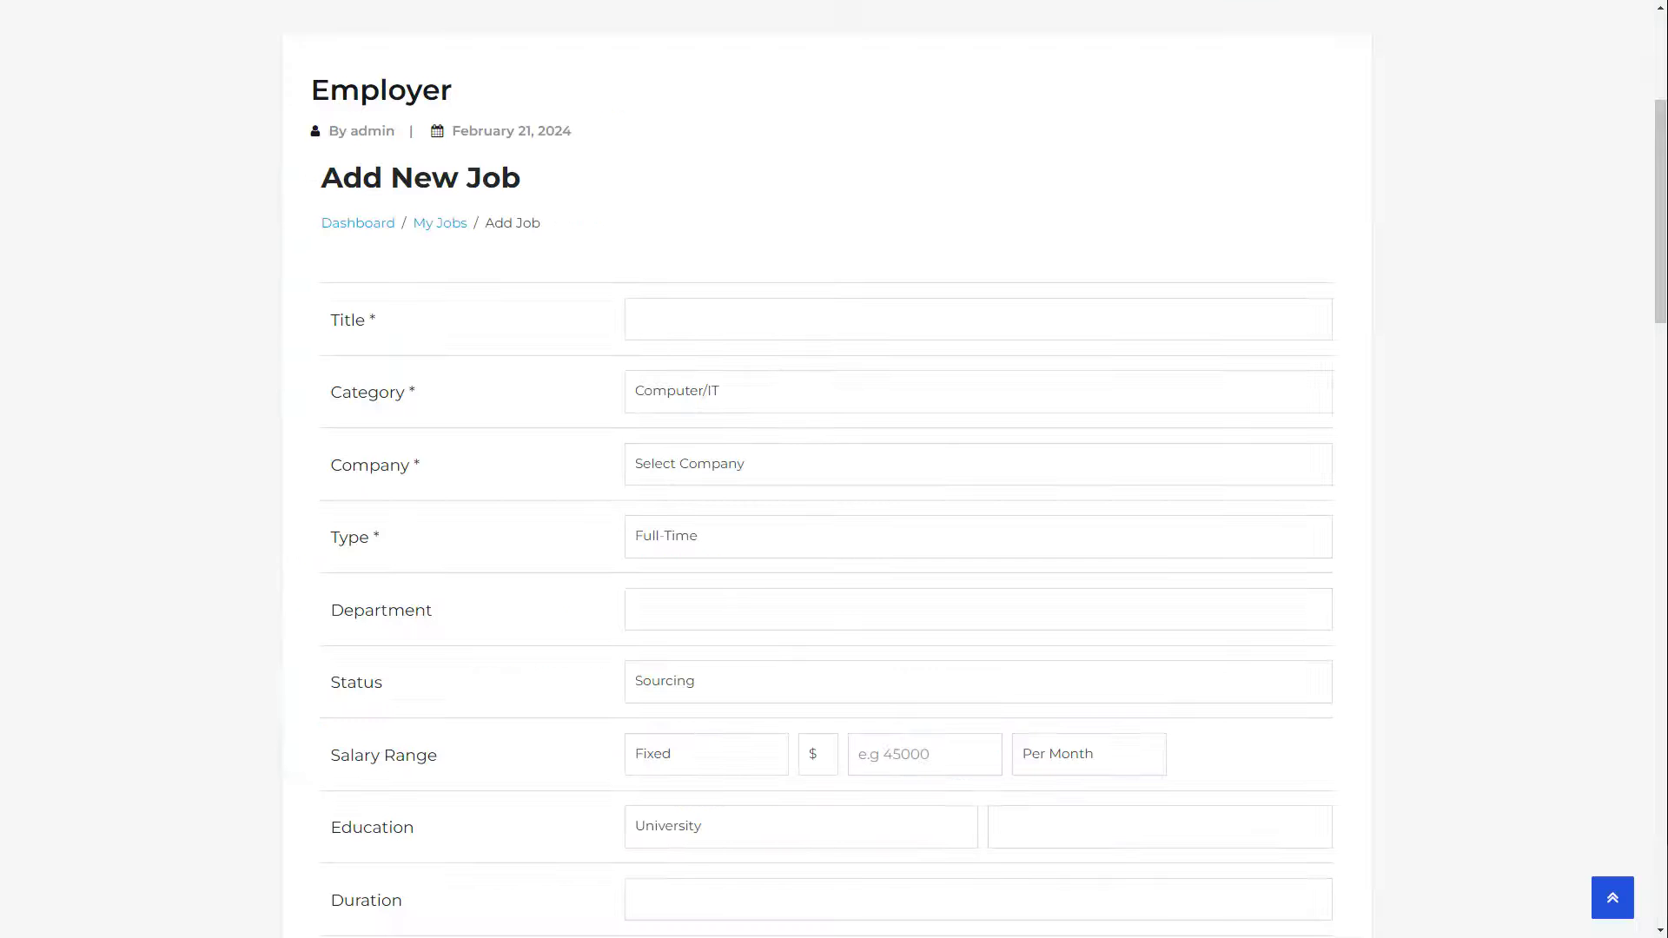
pyautogui.scroll(-12, 826, 469)
pyautogui.scroll(-3, 825, 469)
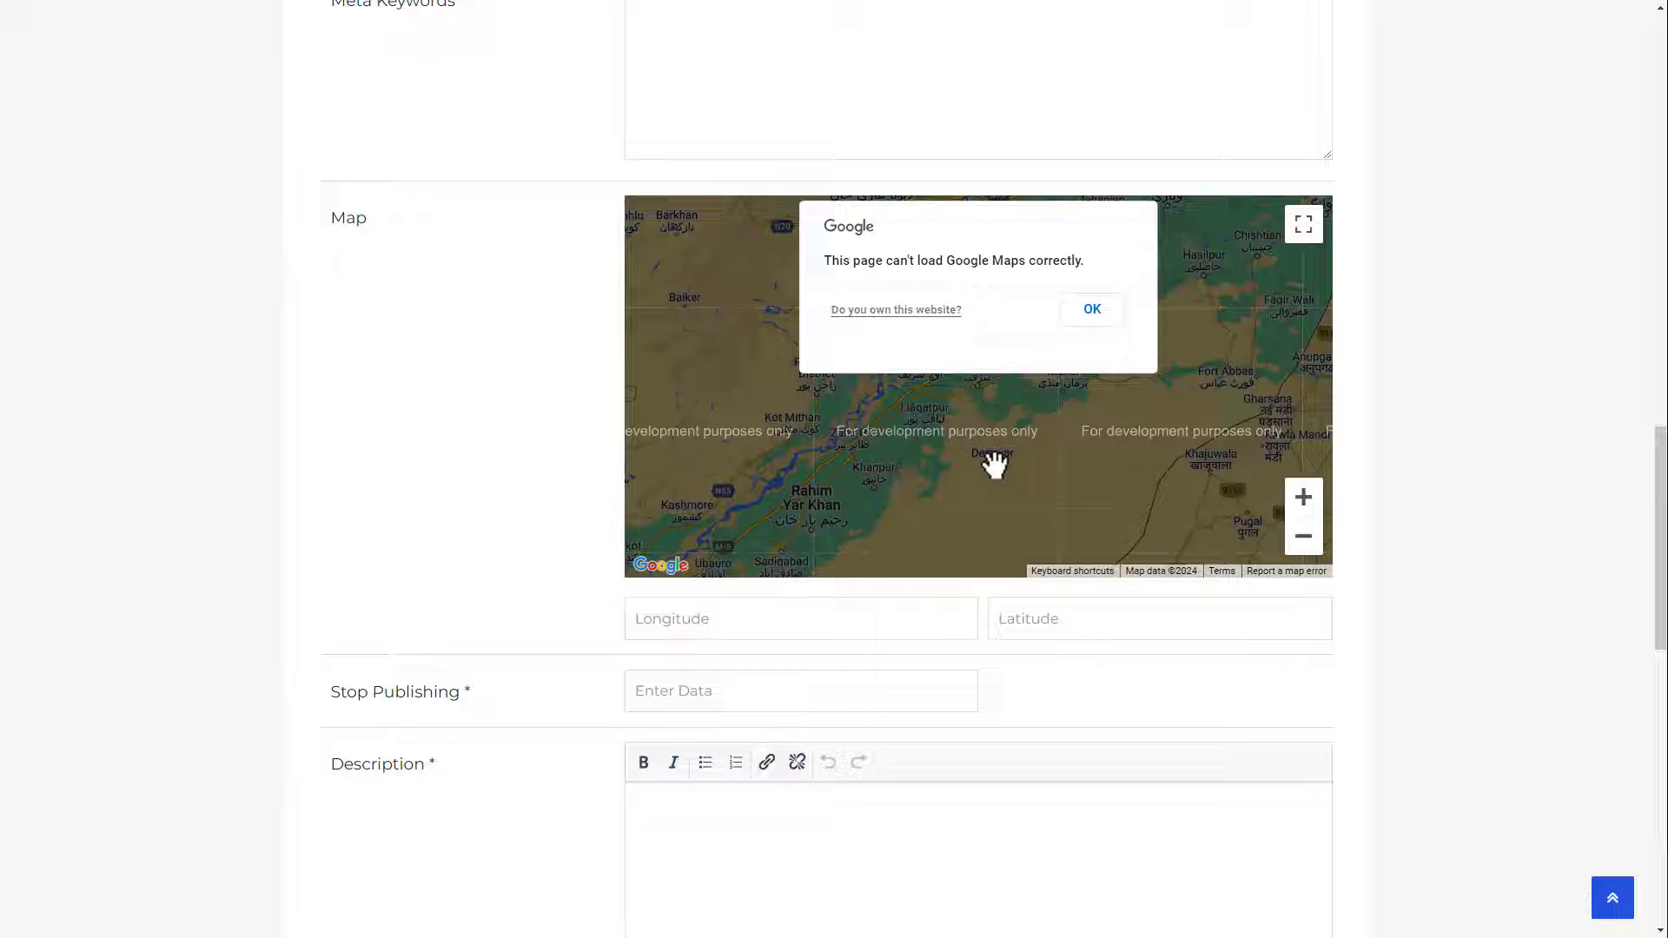
pyautogui.moveTo(1660, 570); pyautogui.dragTo(1662, 762)
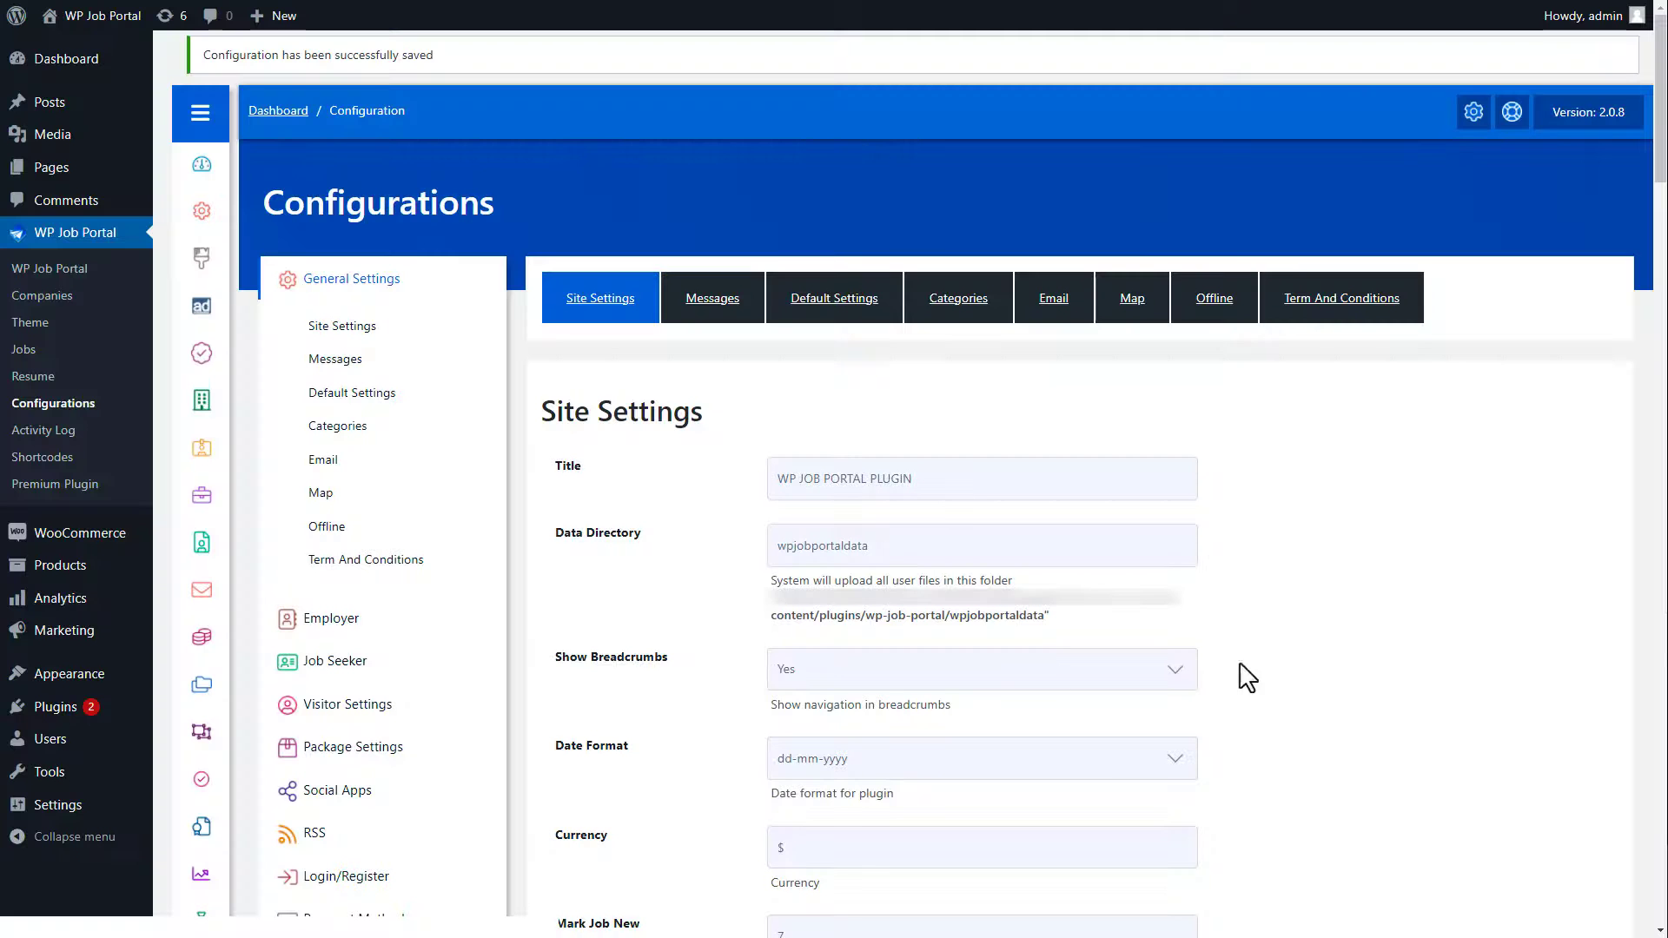
# Step: Open the Employer general settings in Configurations, then view the site's Jobseeker page
pyautogui.click(328, 620)
pyautogui.click(328, 370)
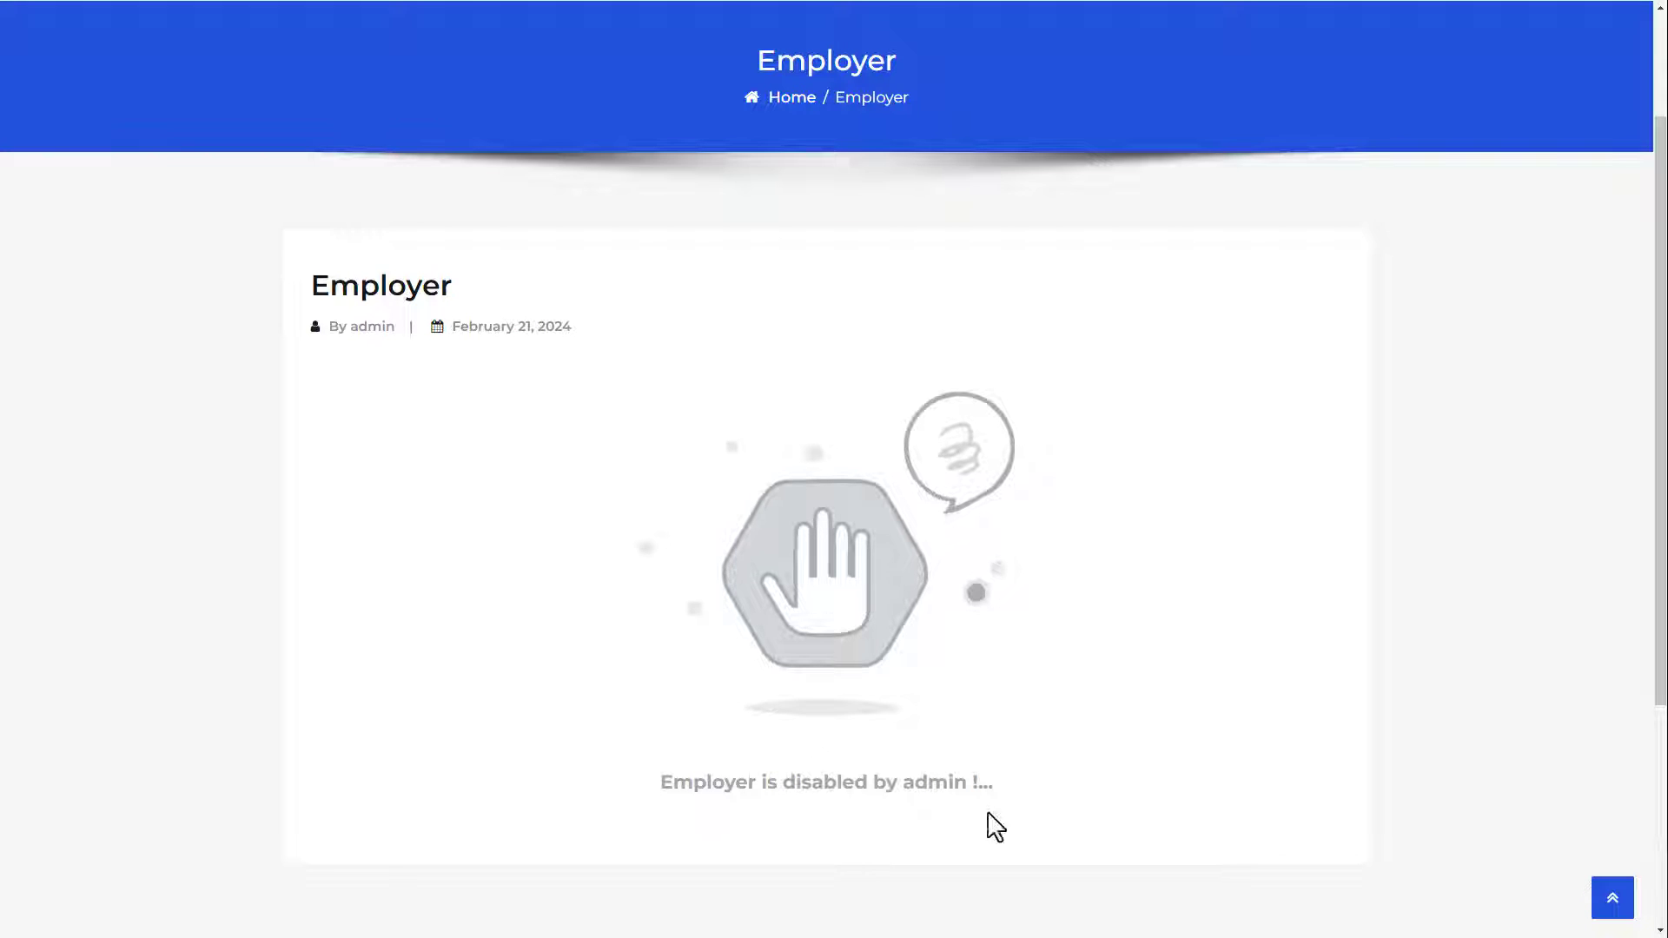
pyautogui.scroll(2, 1660, 417)
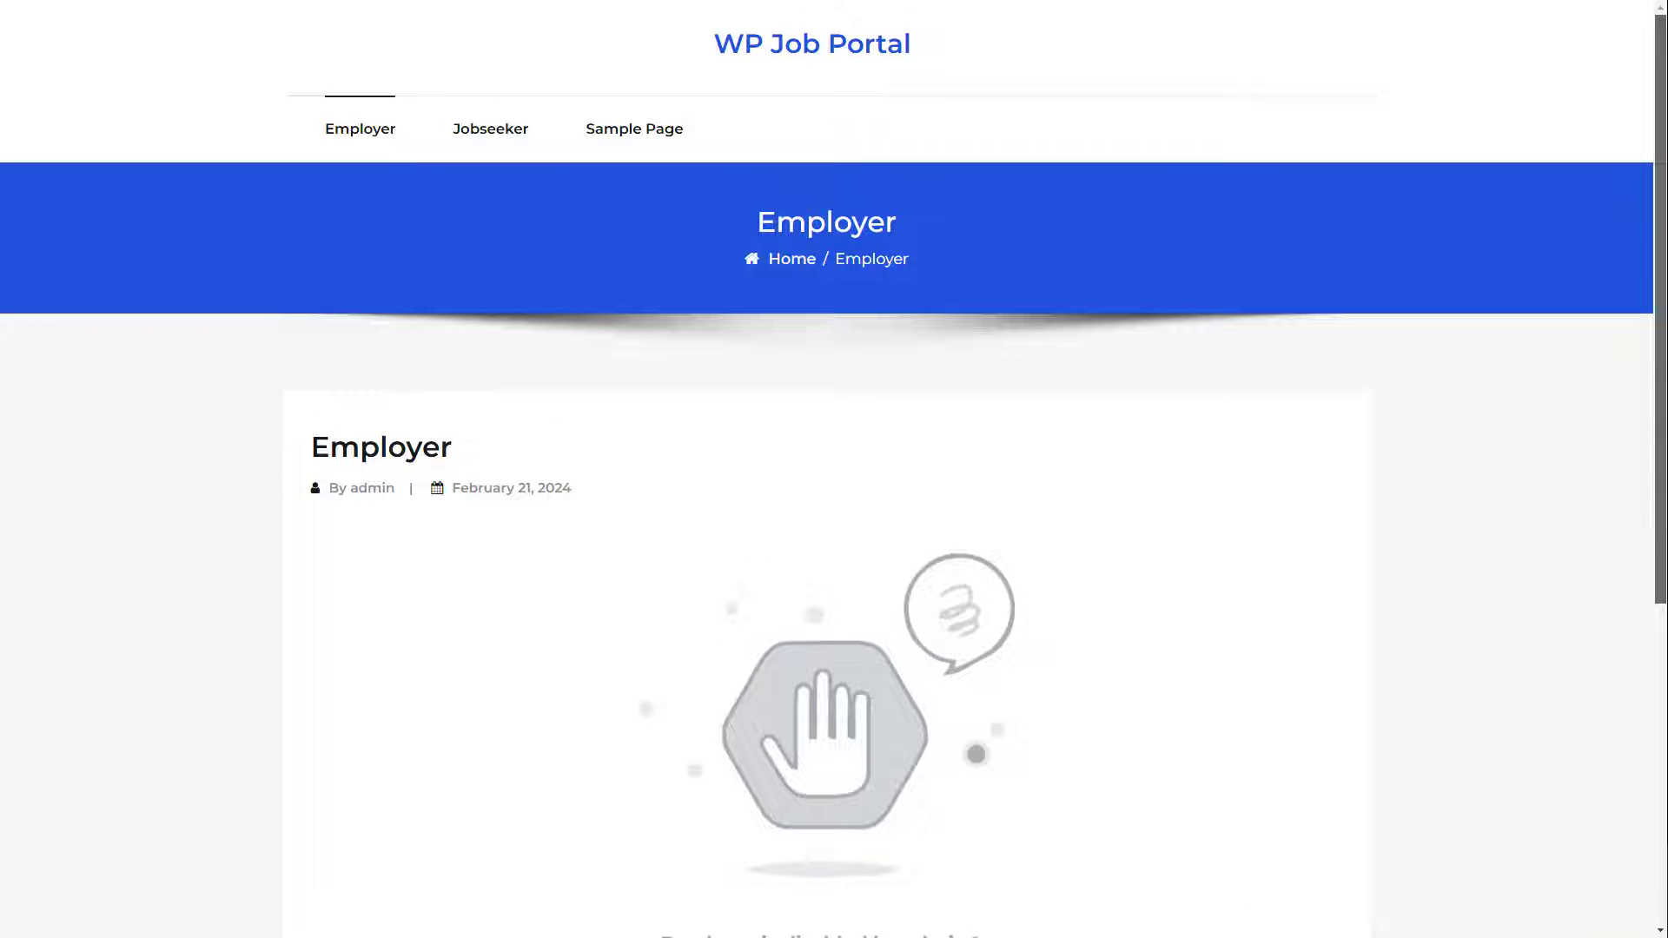
pyautogui.click(491, 130)
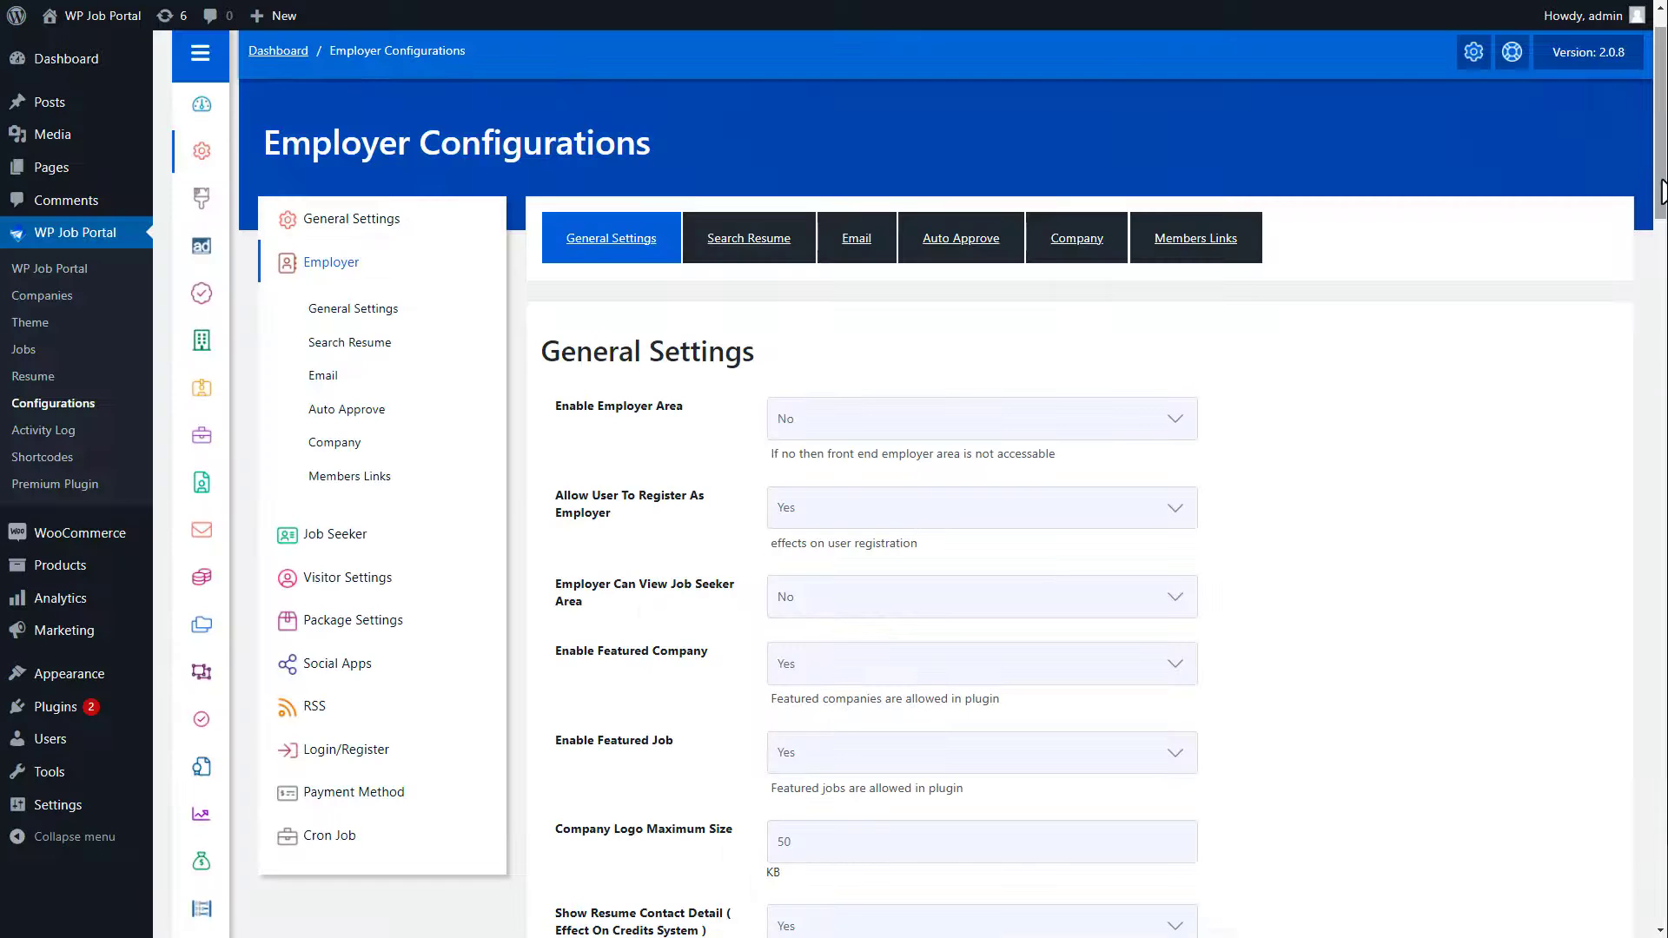
# Step: Set Enable Employer Area and Employer Can View Job Seeker Area to Yes, keep resume category counts, and save
pyautogui.scroll(-3, 920, 482)
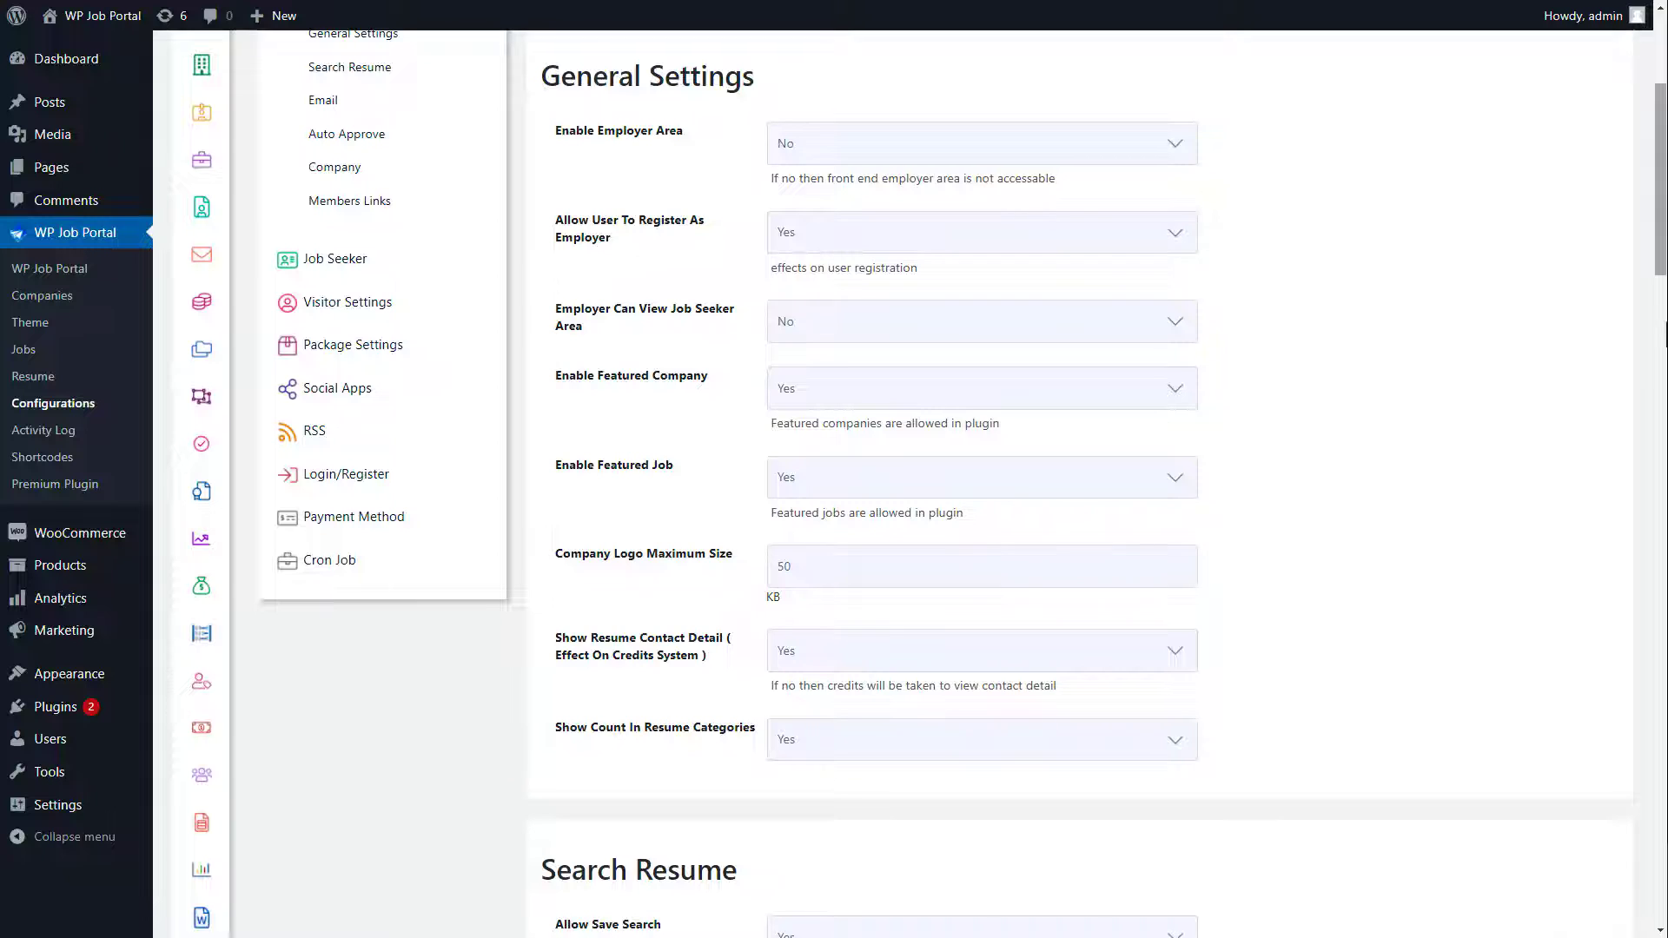
pyautogui.click(966, 157)
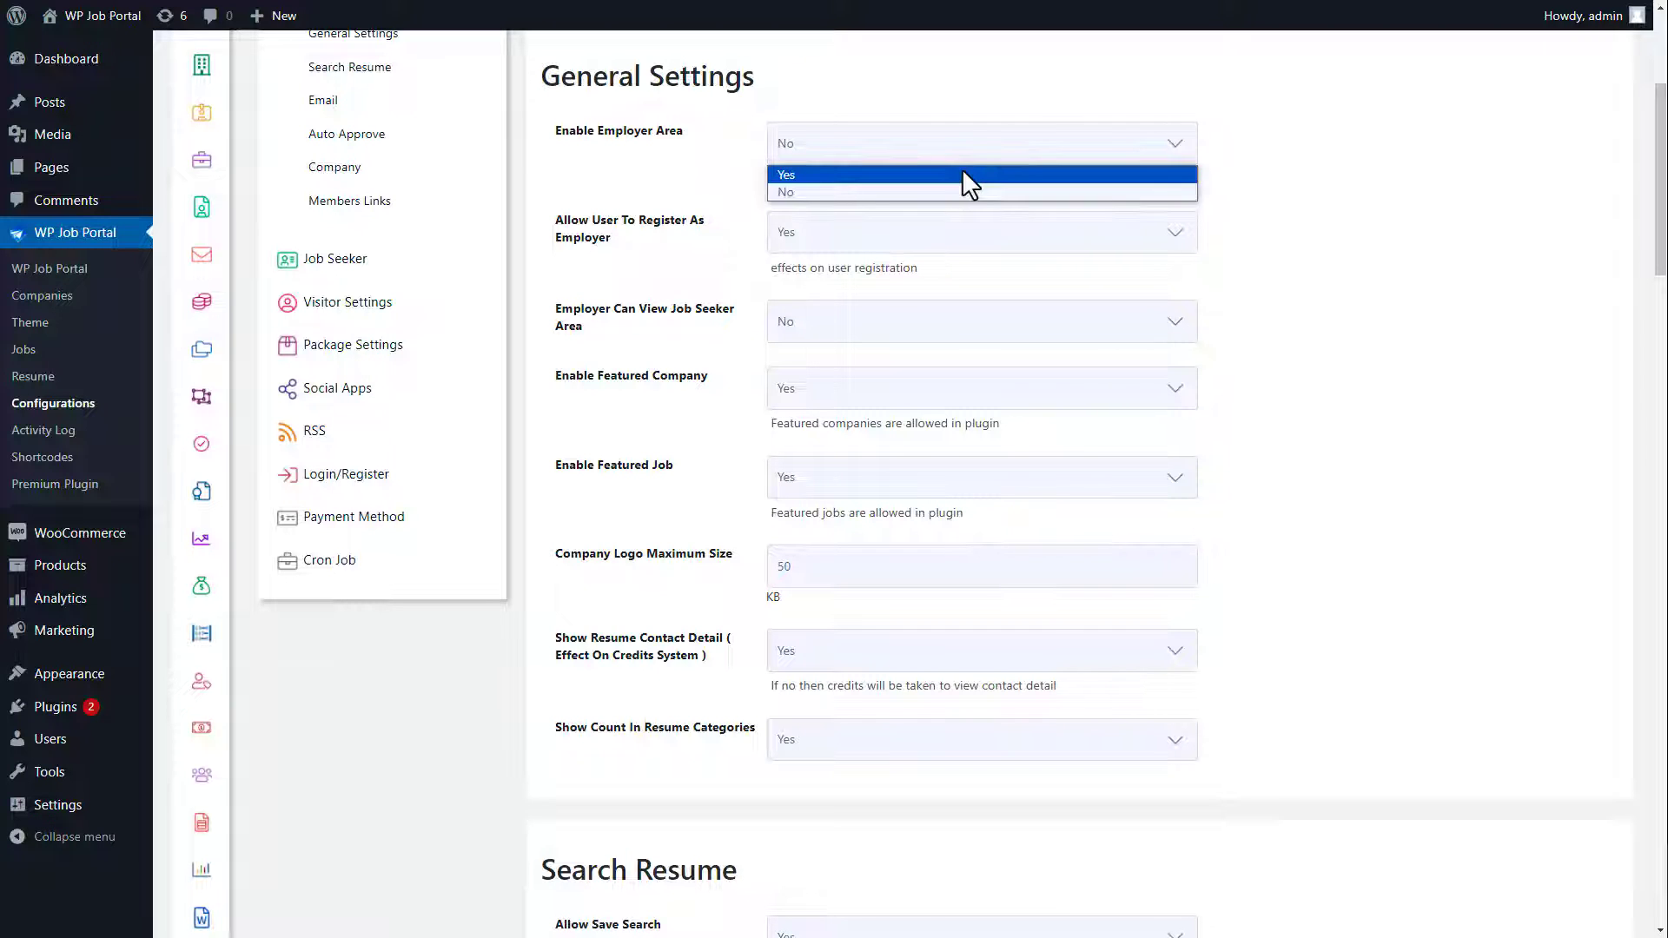
pyautogui.click(962, 173)
pyautogui.click(914, 328)
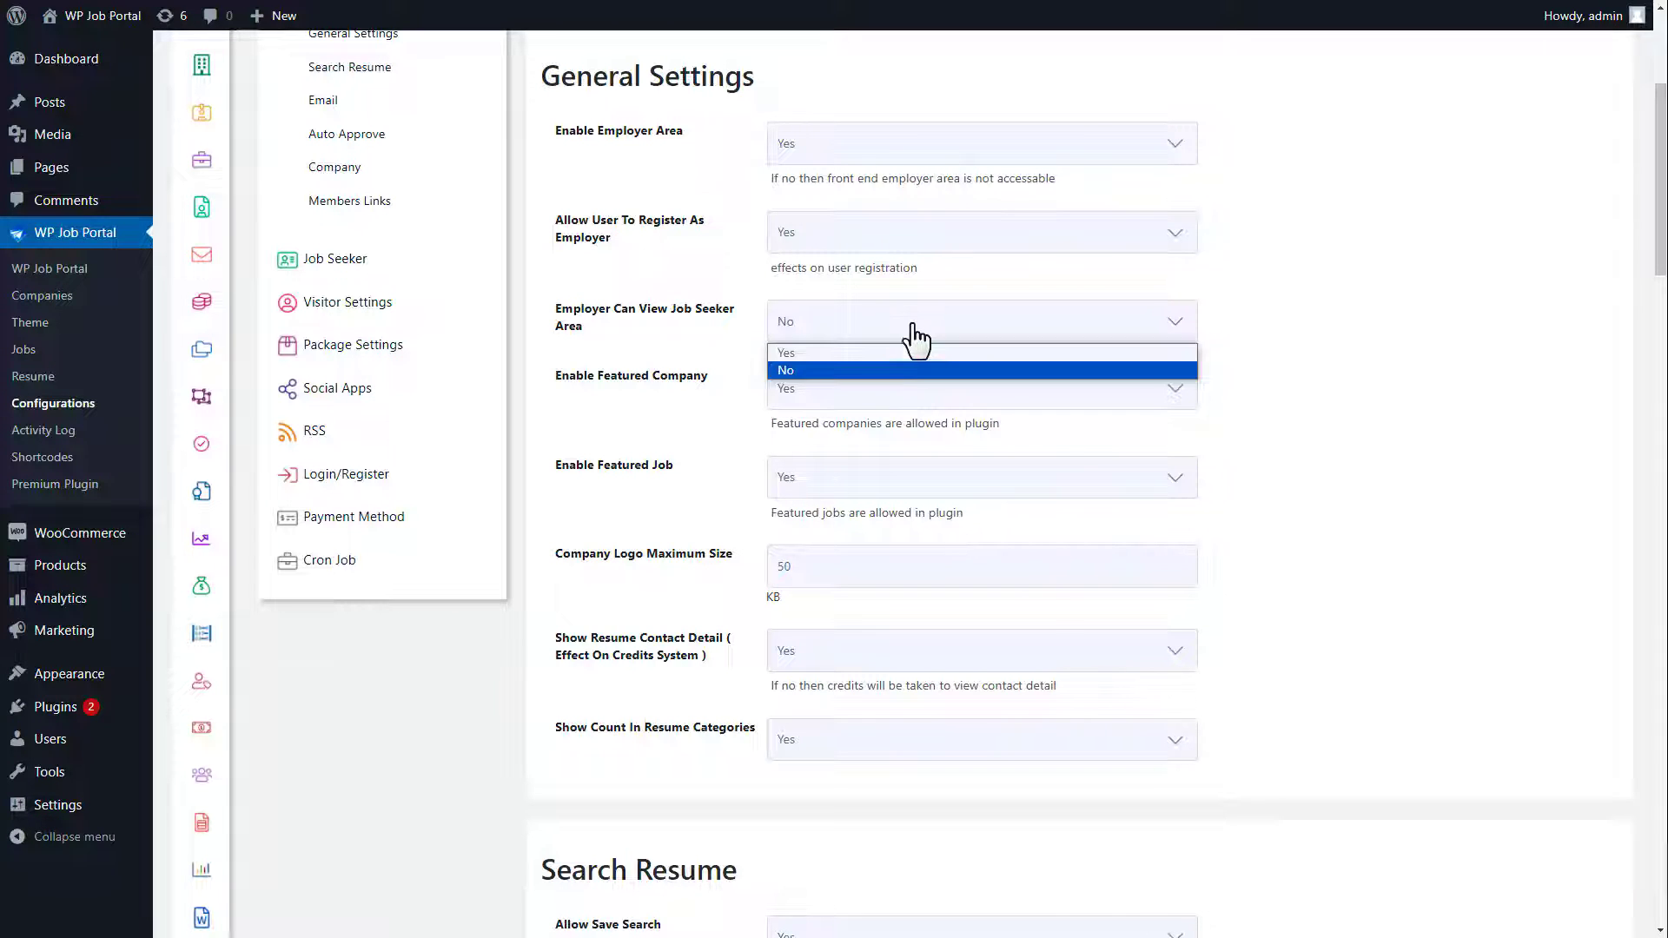
pyautogui.click(903, 353)
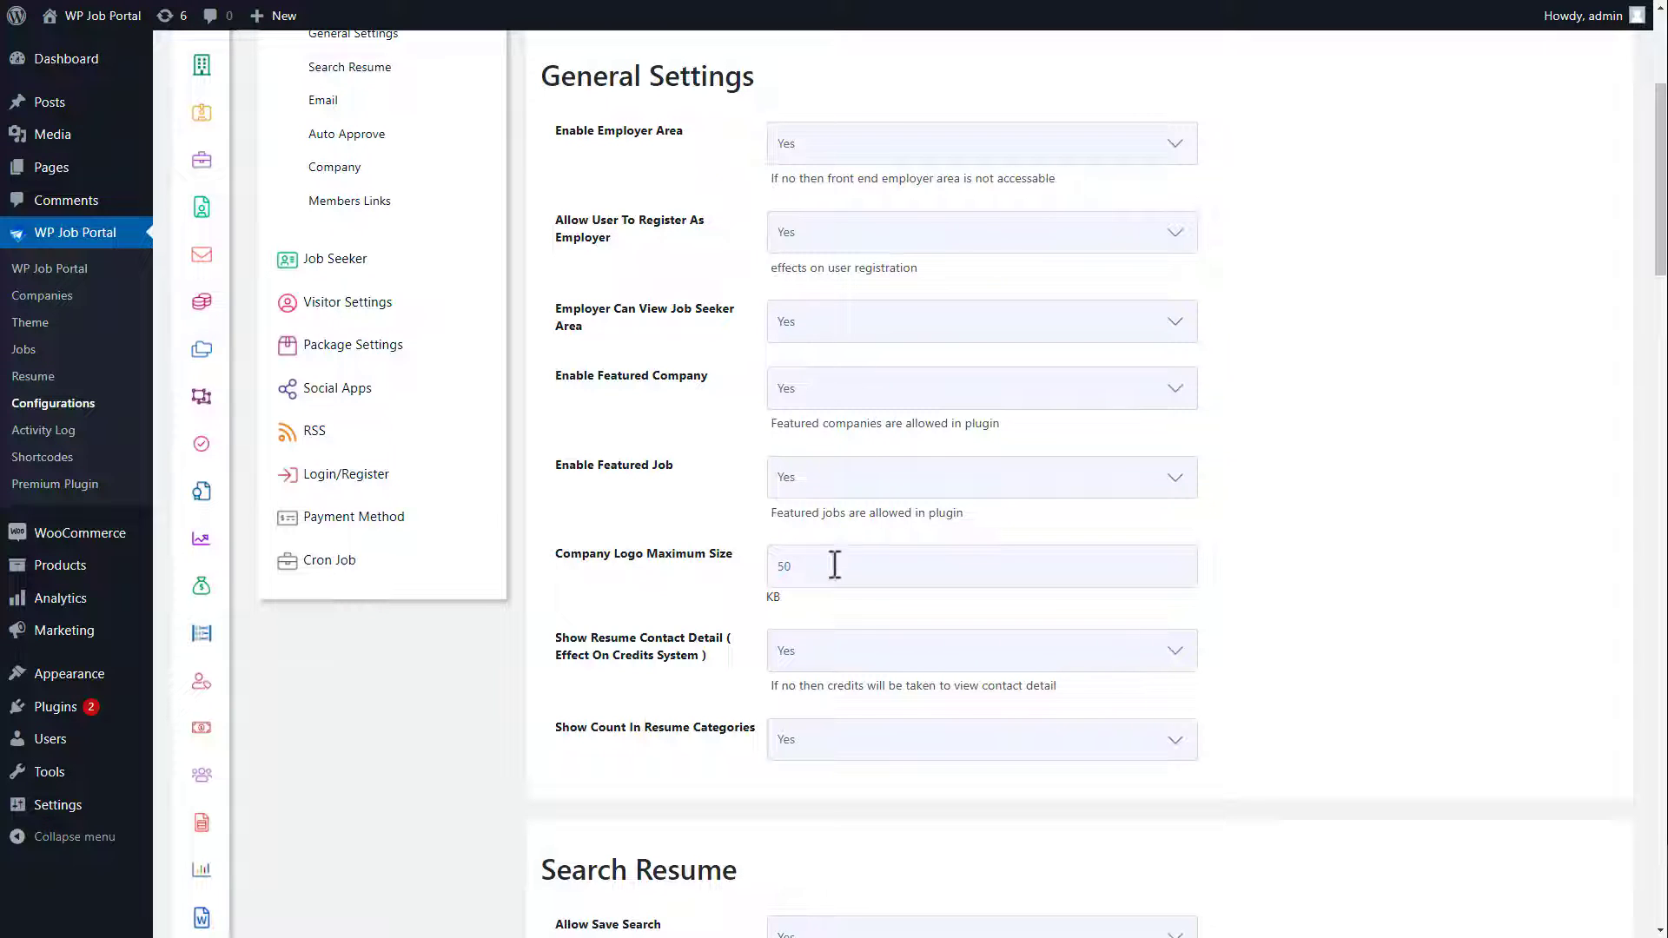
pyautogui.click(806, 749)
pyautogui.click(810, 768)
pyautogui.moveTo(1661, 264); pyautogui.dragTo(1666, 922)
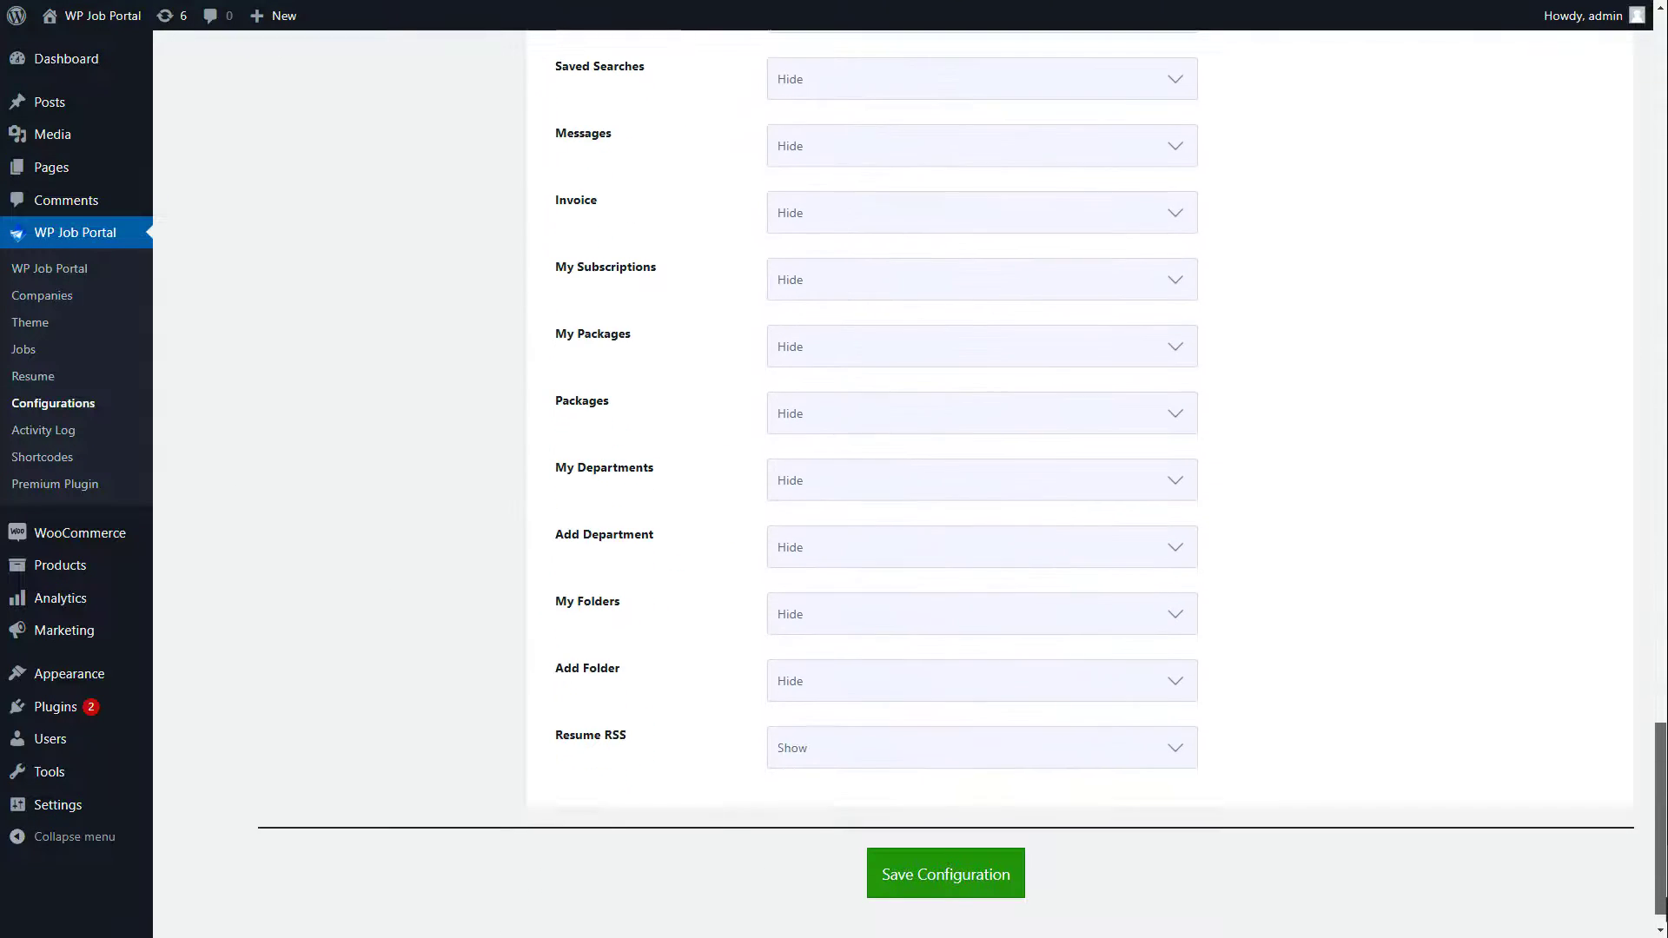
pyautogui.click(961, 886)
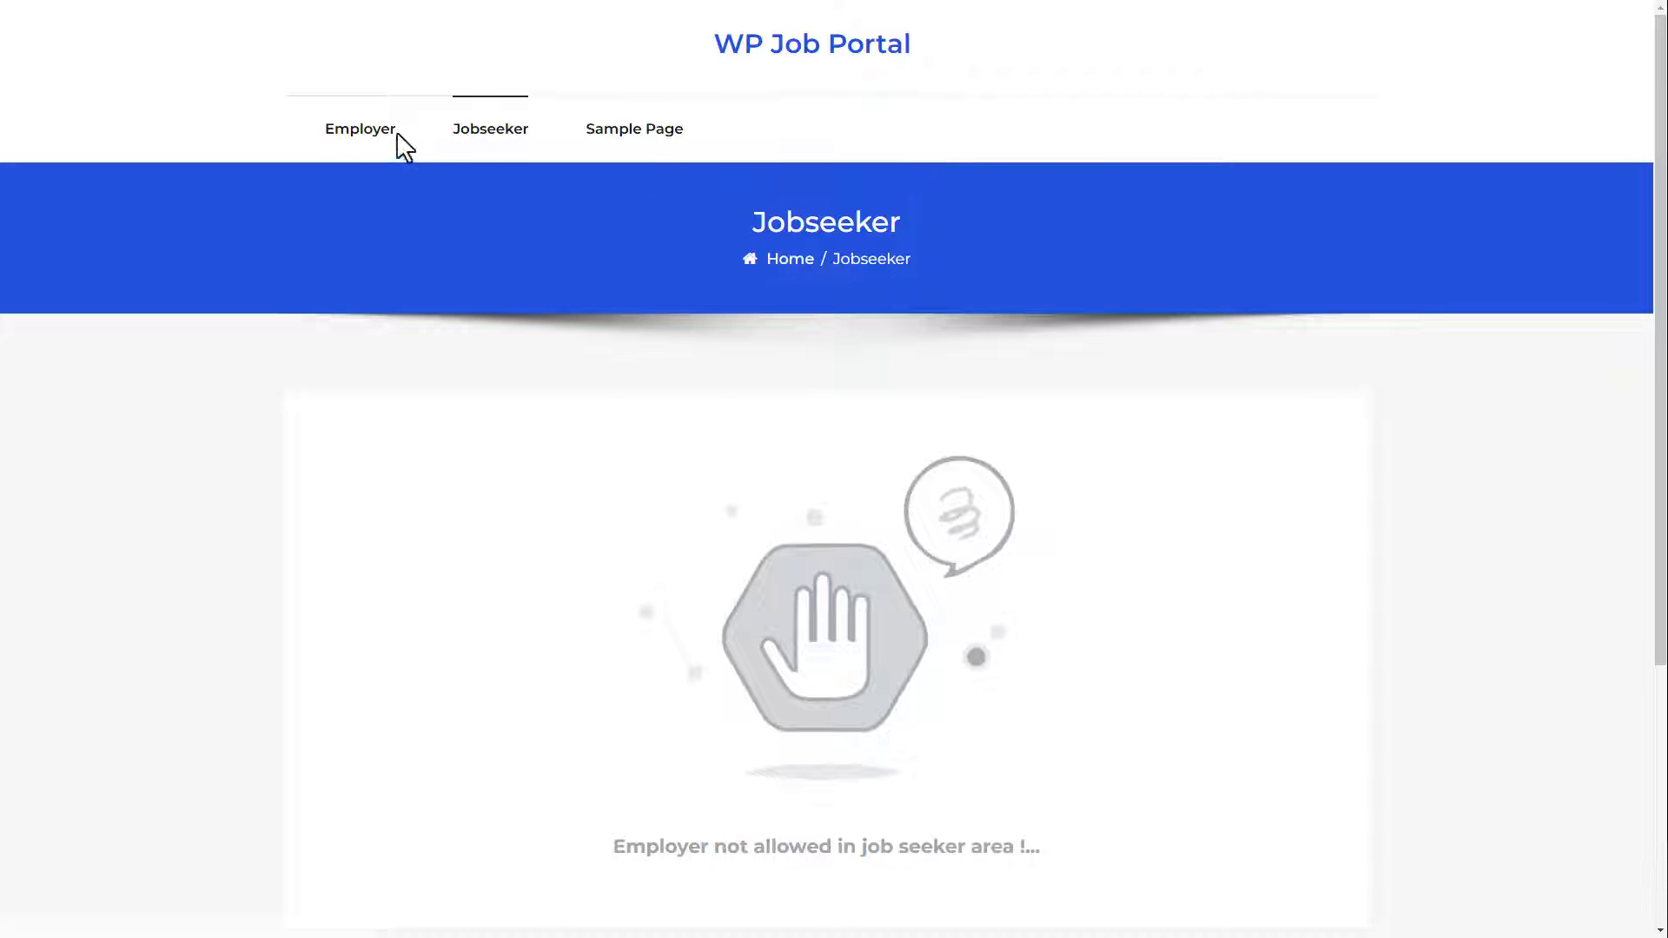
# Step: Preview the site's Employer dashboard and its resumes grouped by category
pyautogui.click(371, 130)
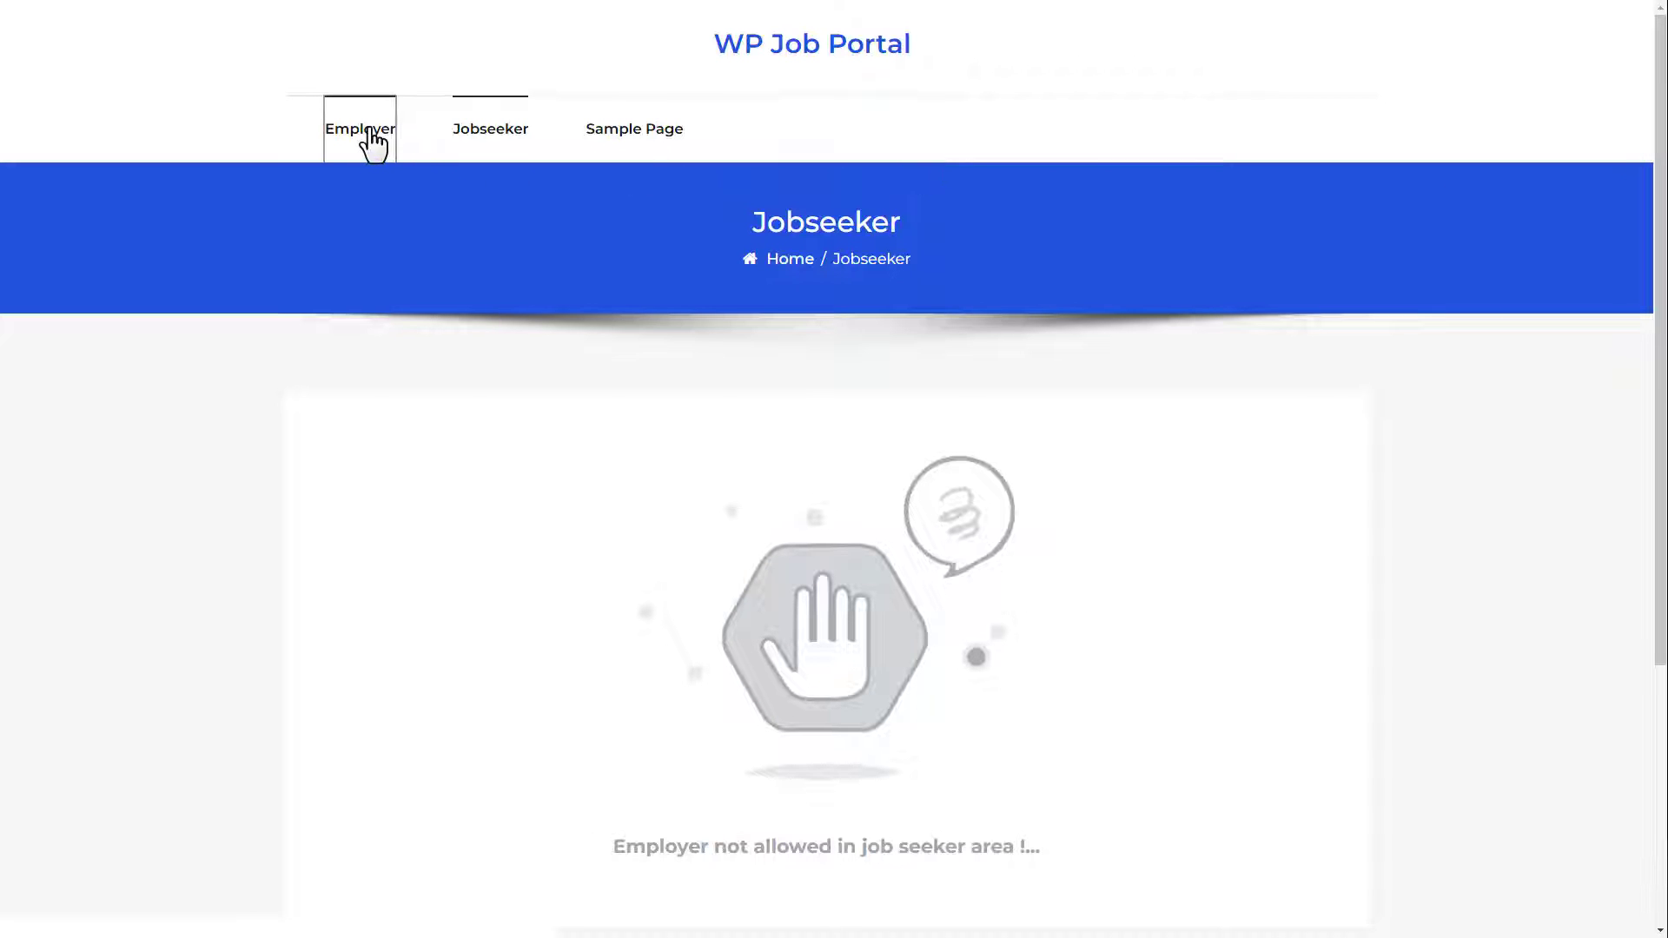
pyautogui.scroll(-9, 834, 469)
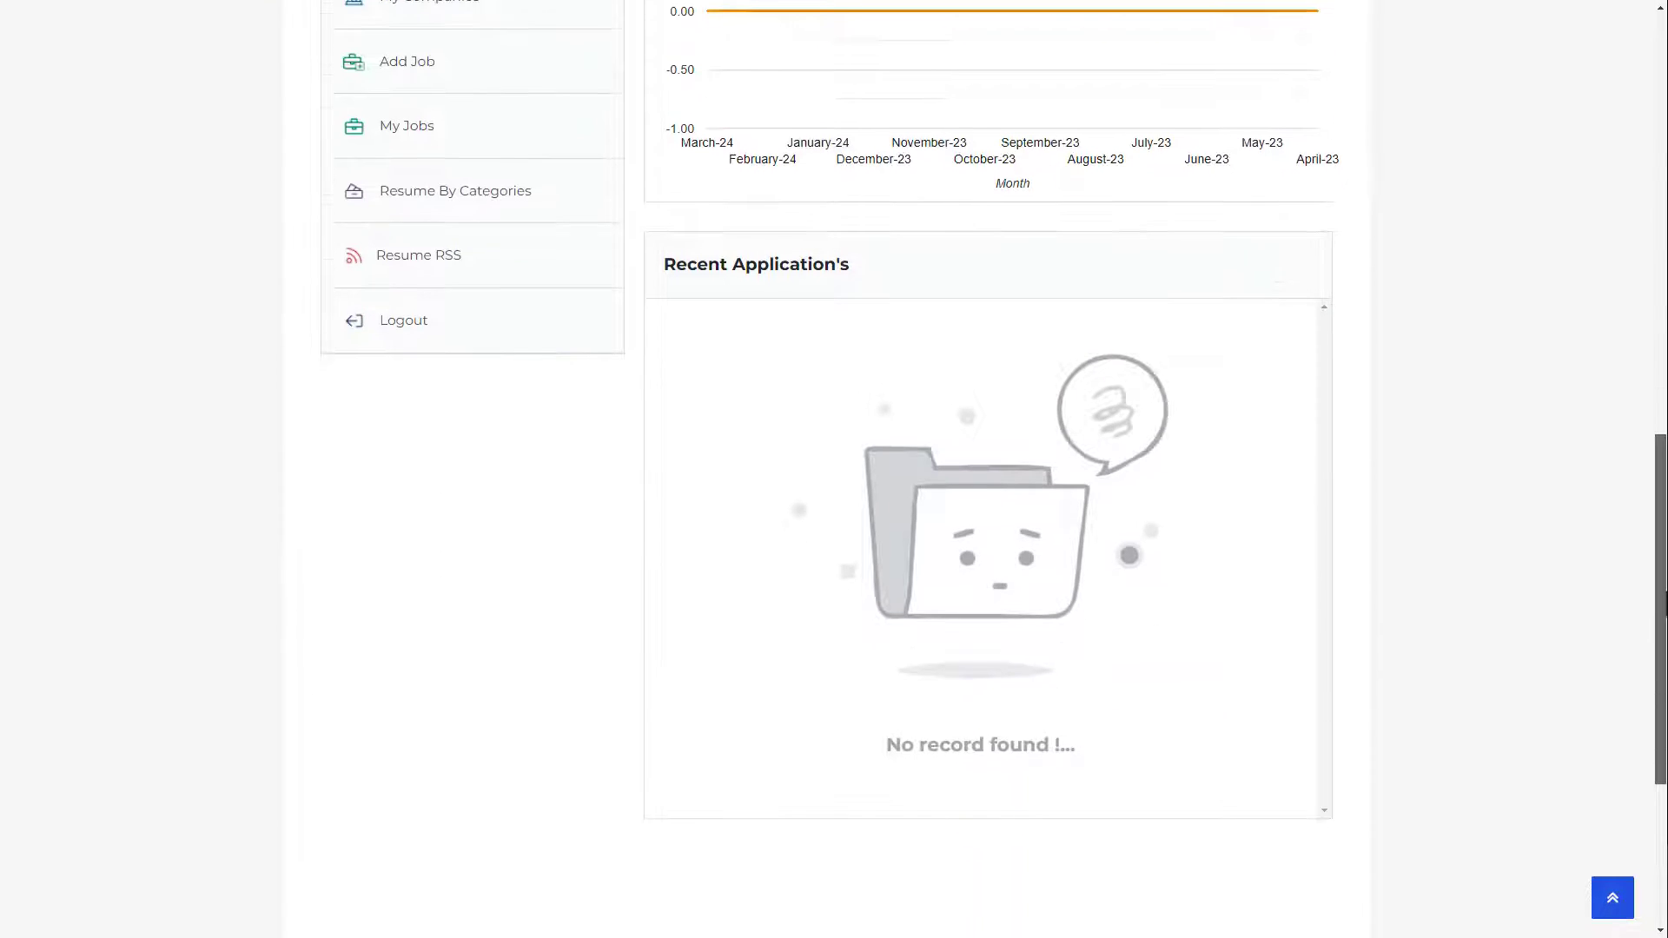
pyautogui.scroll(5, 834, 470)
pyautogui.scroll(1, 834, 469)
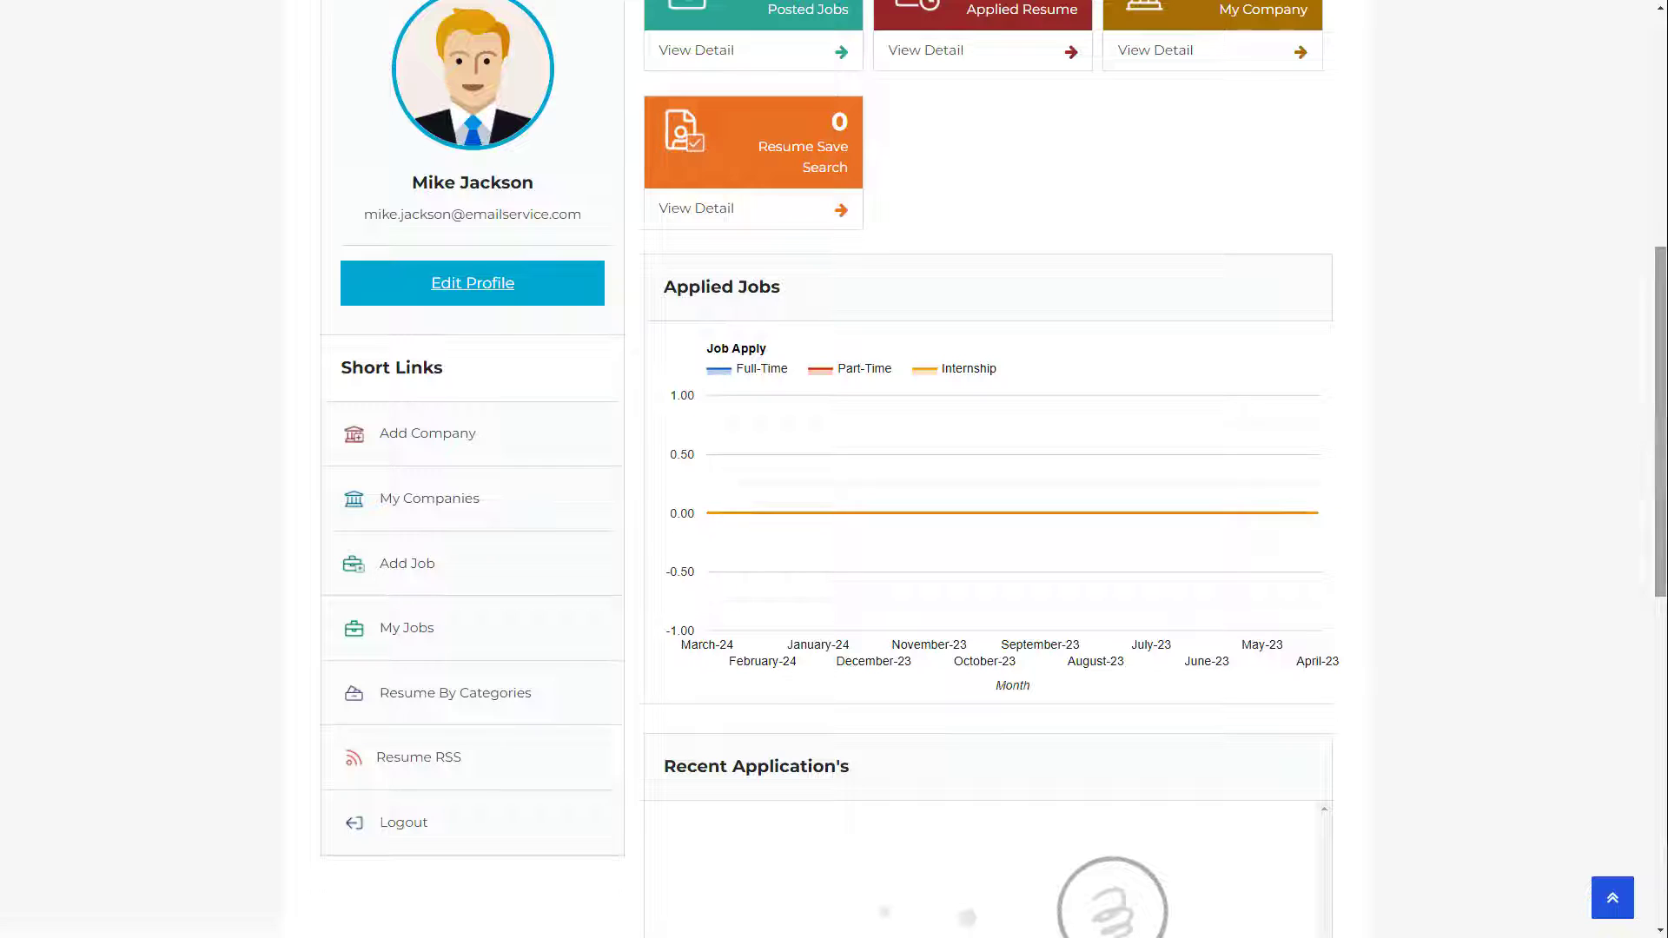
pyautogui.click(451, 693)
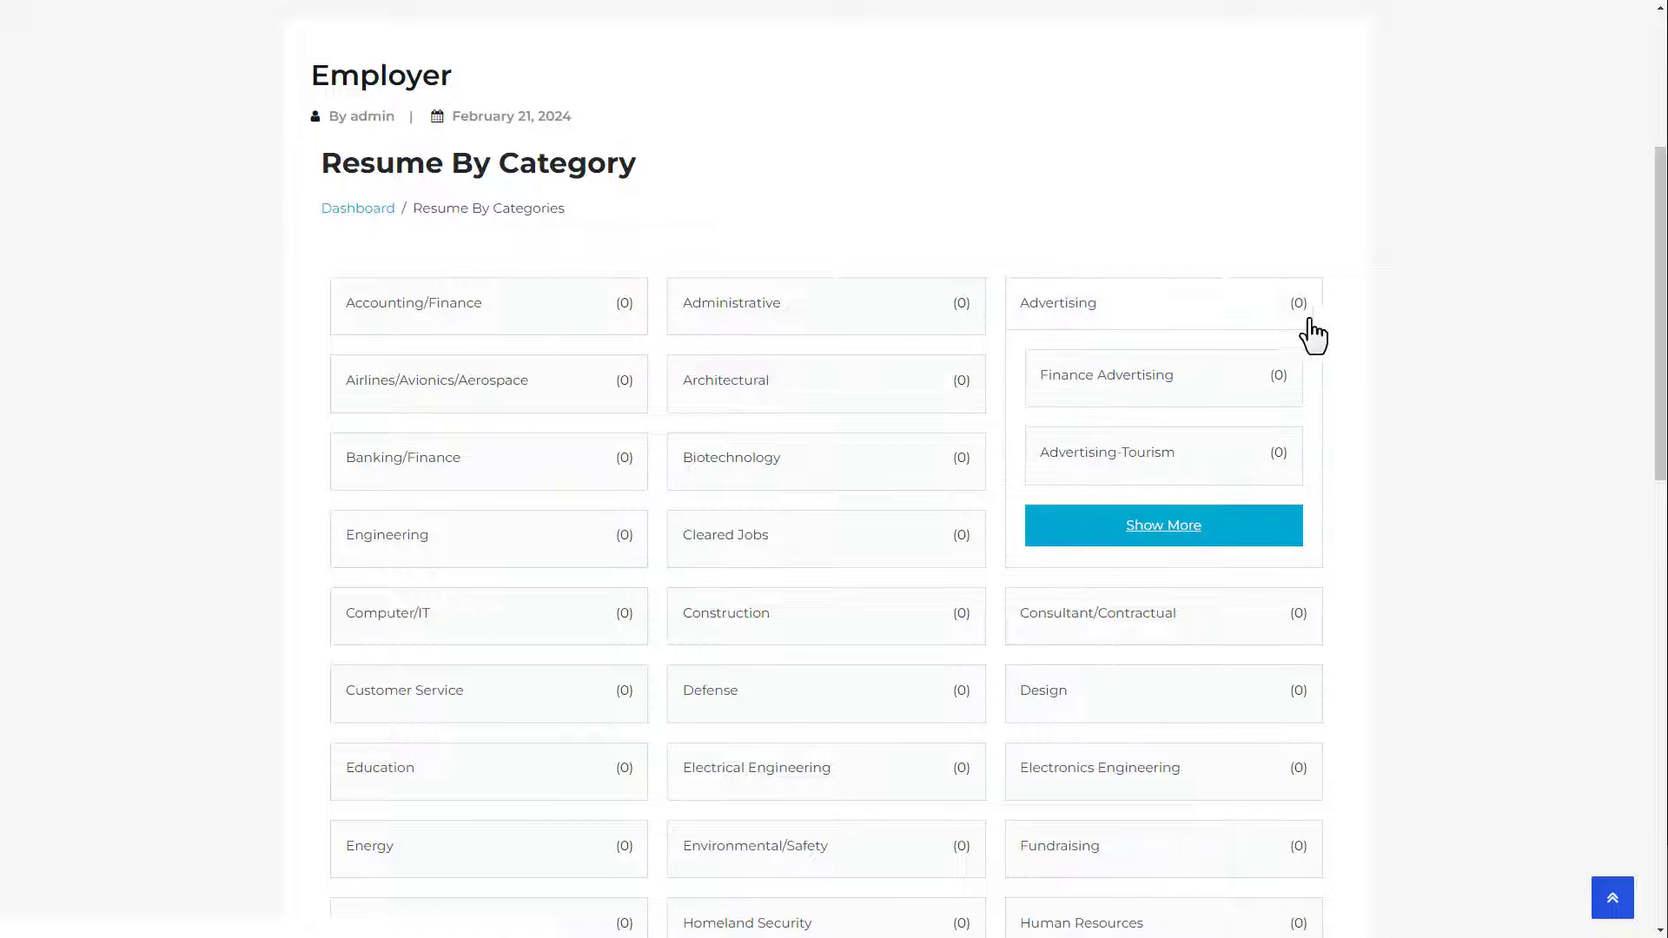
pyautogui.moveTo(964, 333)
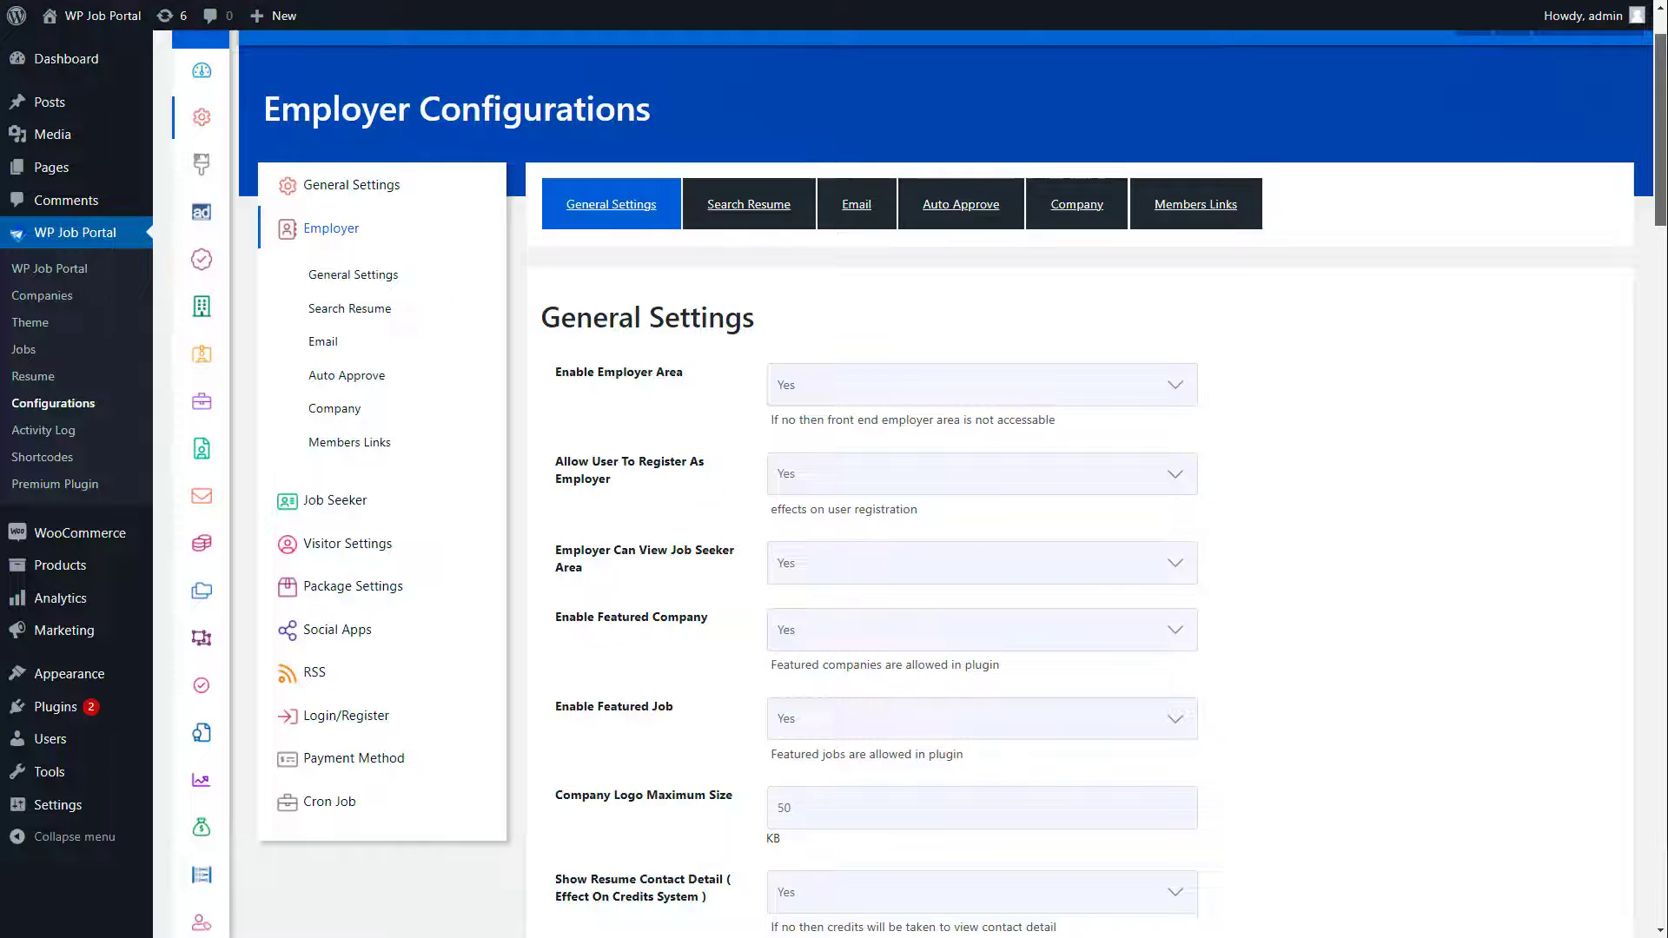
pyautogui.scroll(-8, 903, 486)
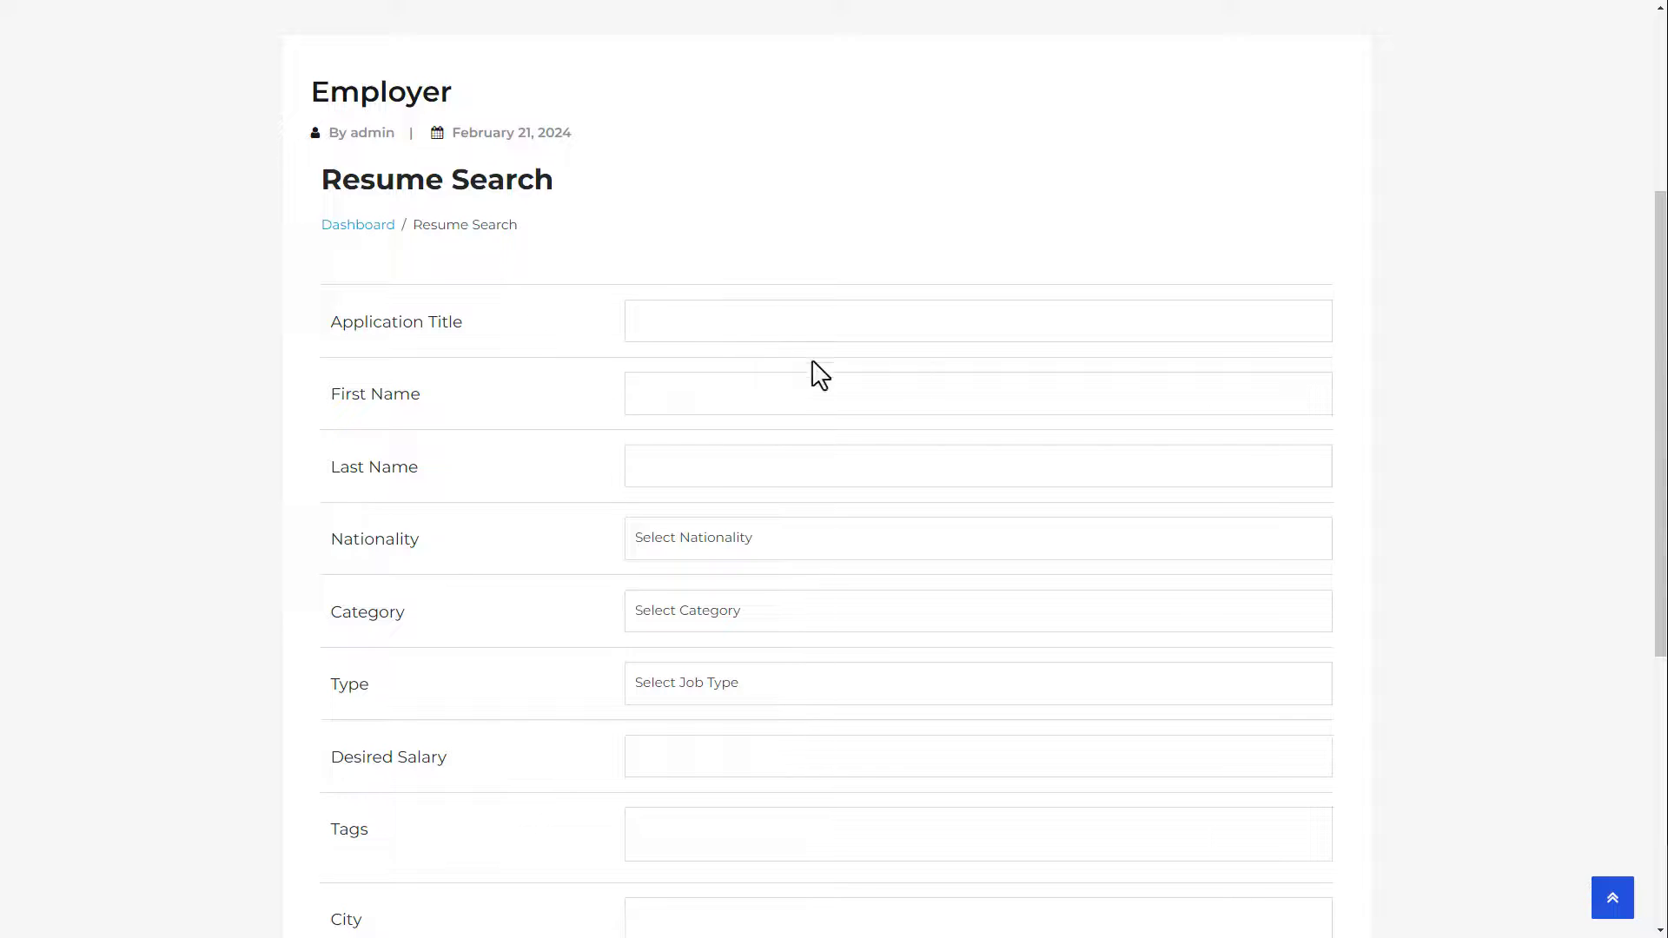
# Step: Search the site's resumes for 'Research And Development Scientist'
pyautogui.click(711, 324)
pyautogui.write('Research And Development Scientist')
pyautogui.scroll(-3, 882, 798)
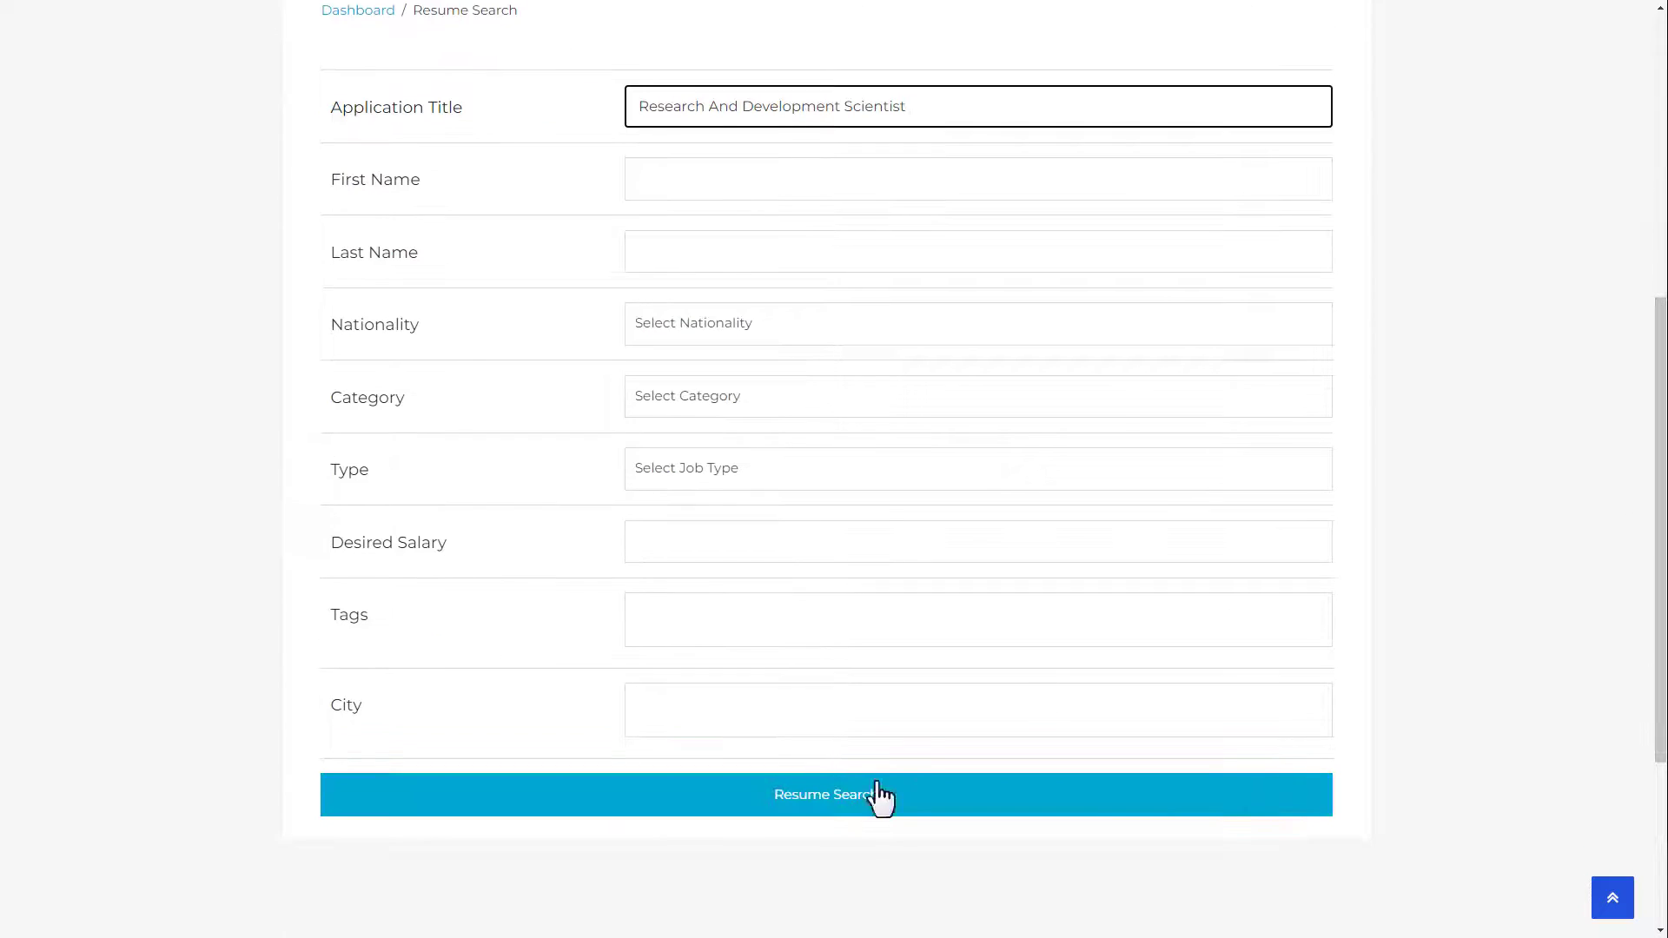
pyautogui.click(882, 797)
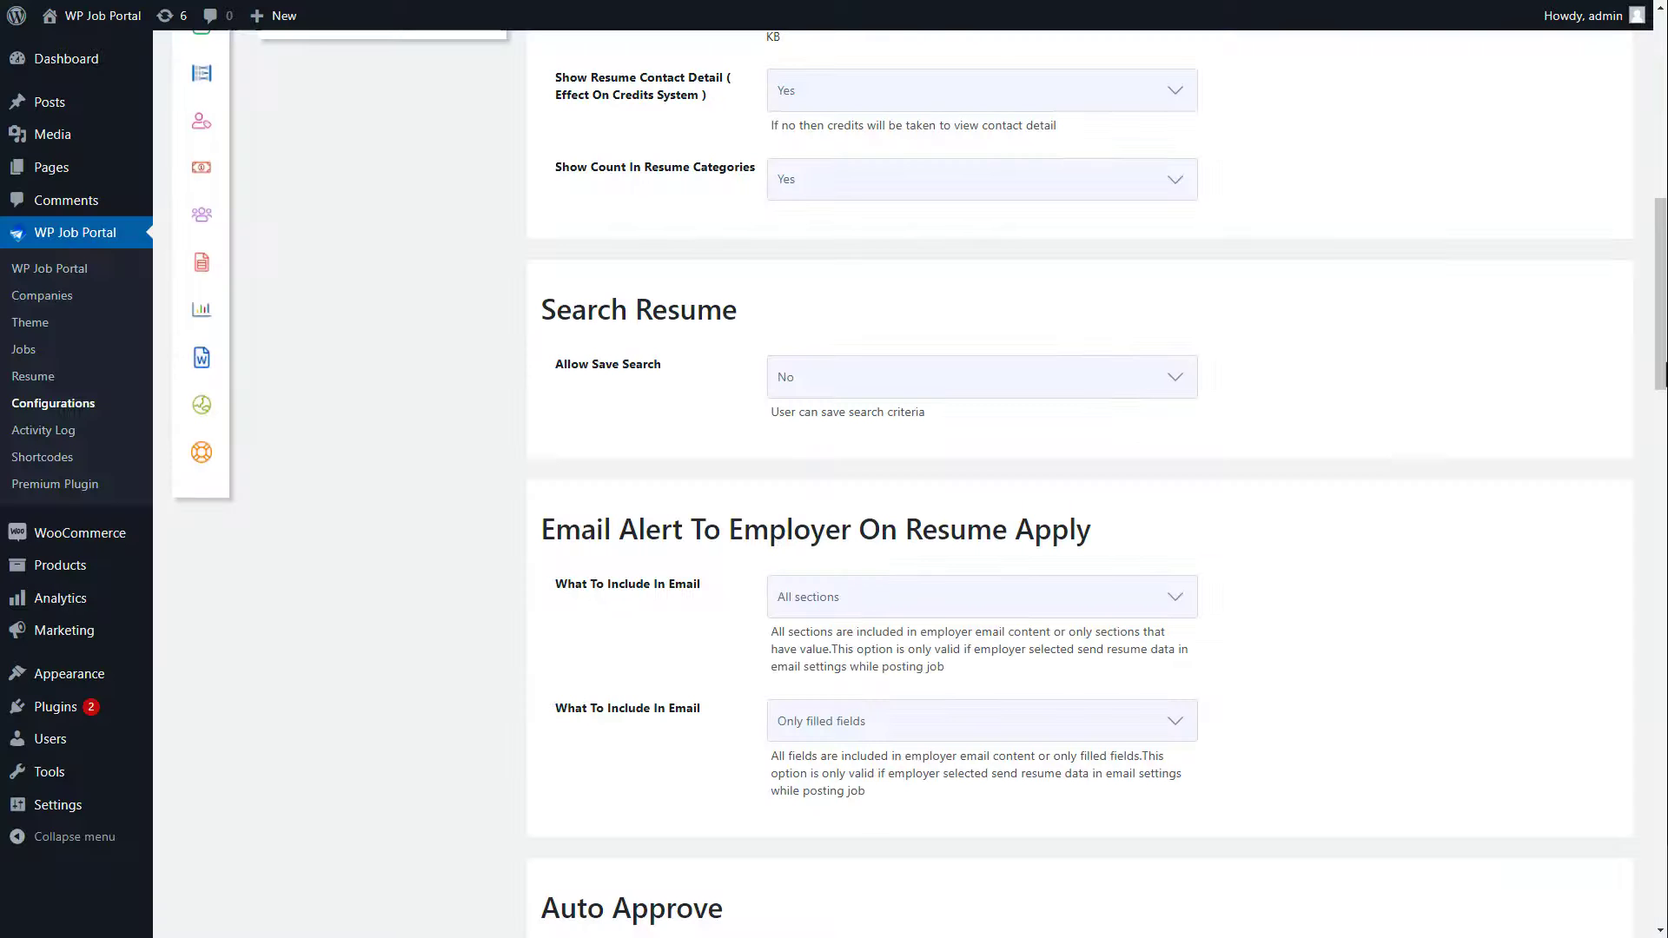
# Step: Change Allow Save Search in Employer Configurations and save the configuration
pyautogui.click(852, 393)
pyautogui.click(848, 396)
pyautogui.moveTo(1660, 296); pyautogui.dragTo(1661, 633)
pyautogui.moveTo(1666, 697); pyautogui.dragTo(1643, 896)
pyautogui.click(943, 841)
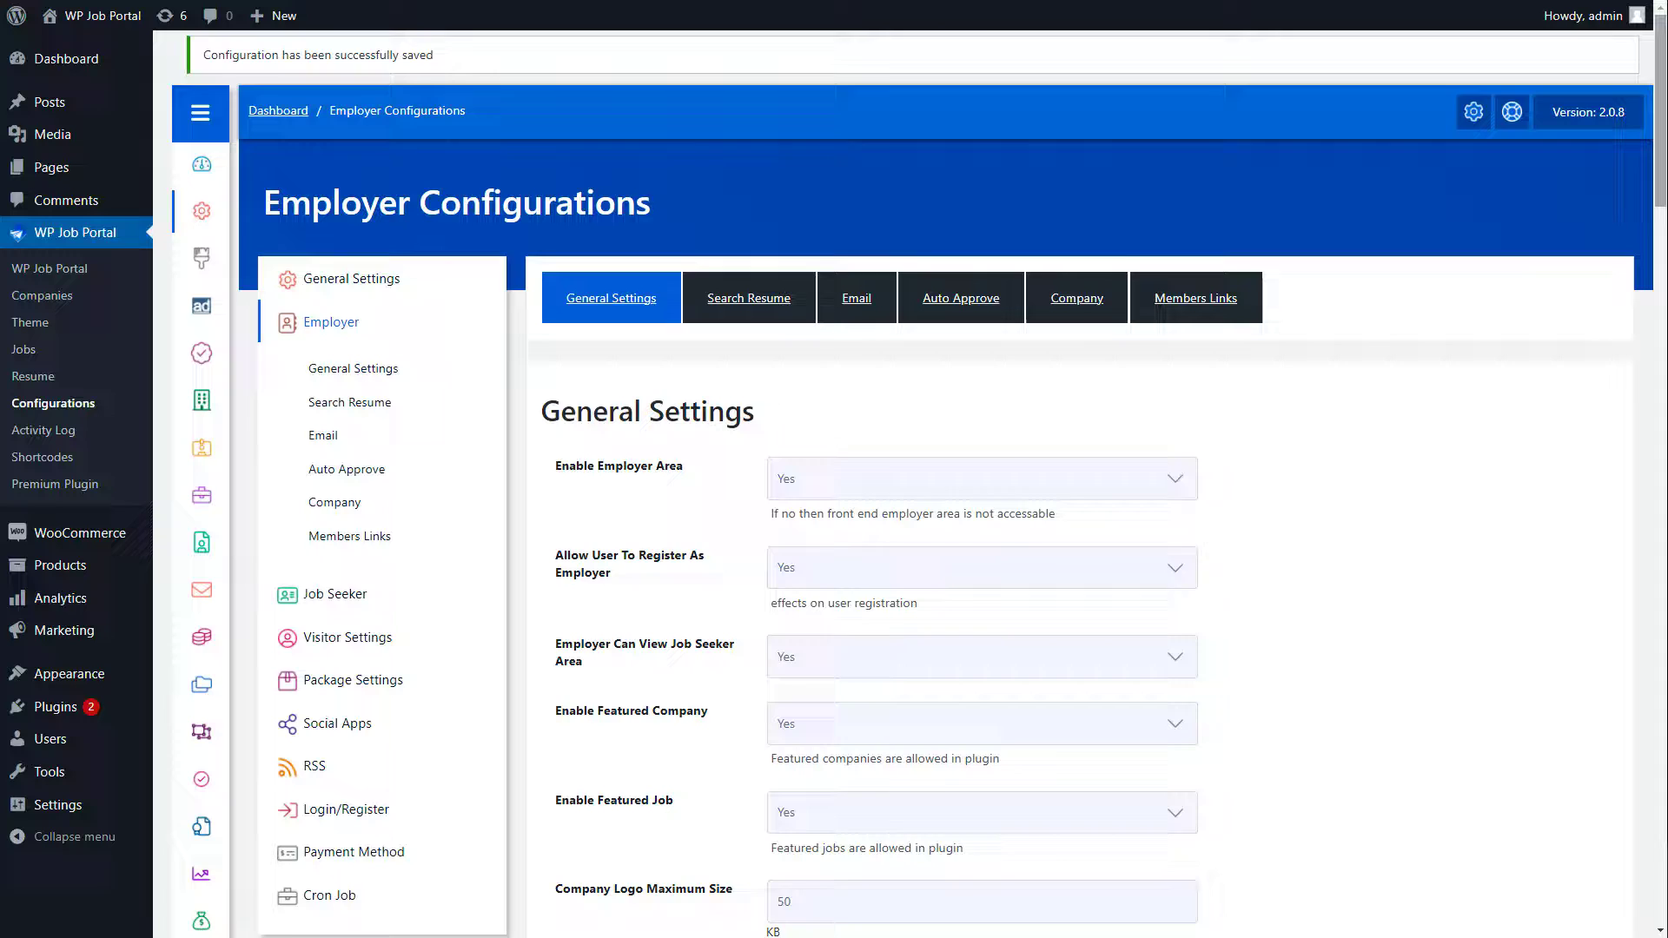
pyautogui.scroll(-15, 911, 487)
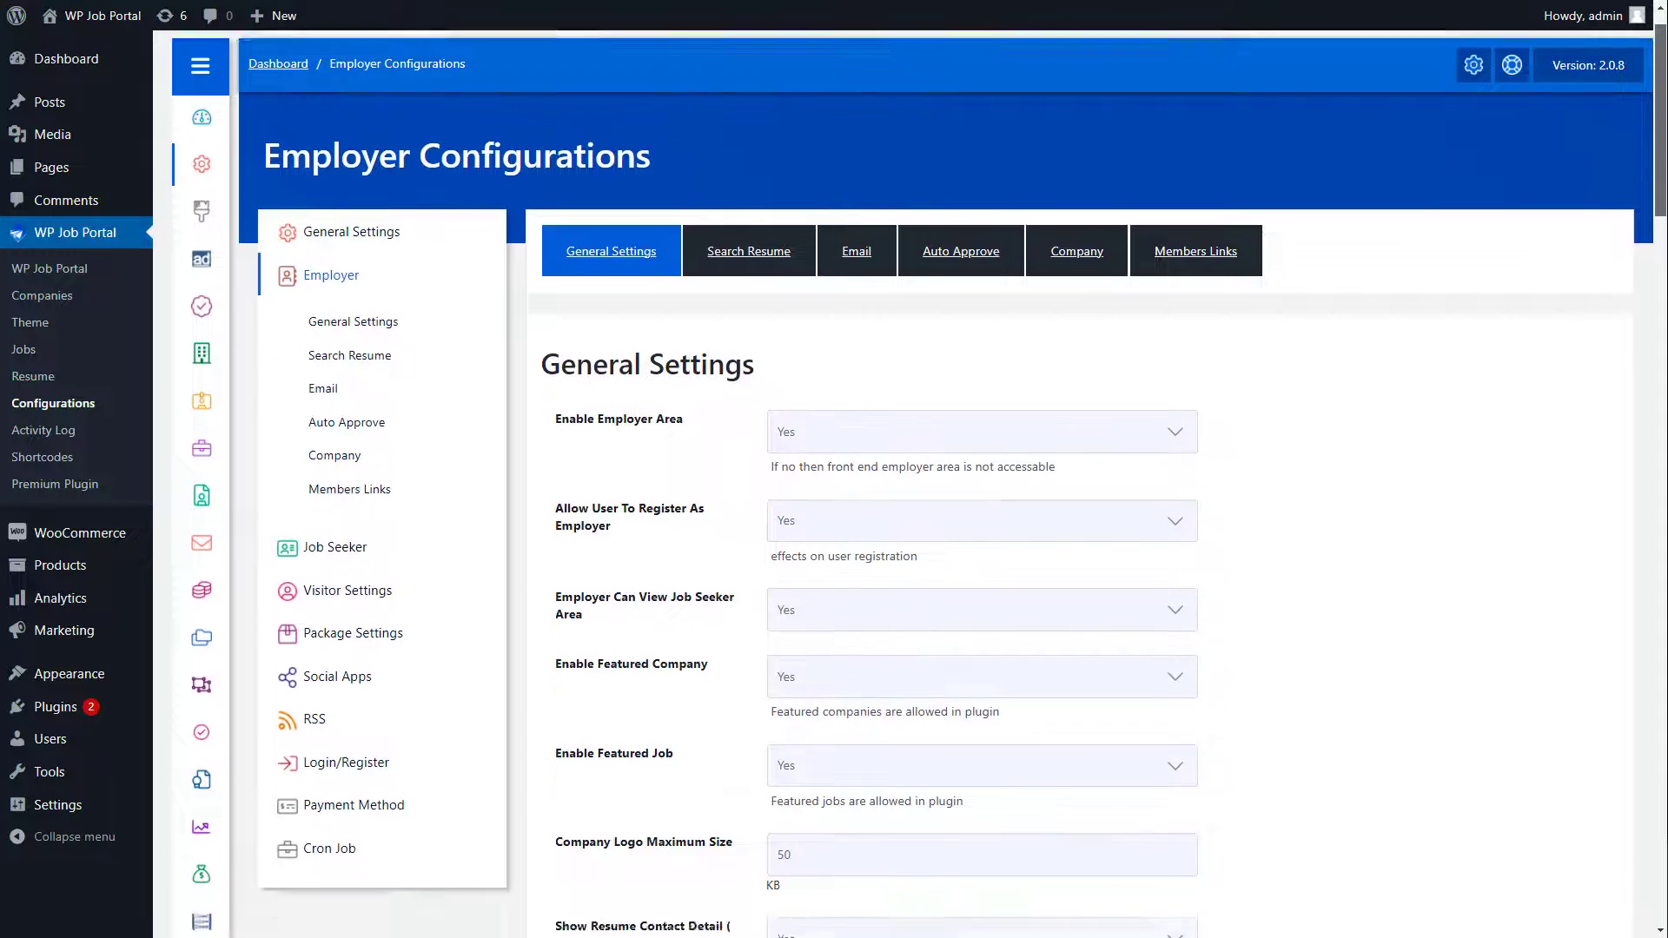
pyautogui.scroll(-4, 1626, 335)
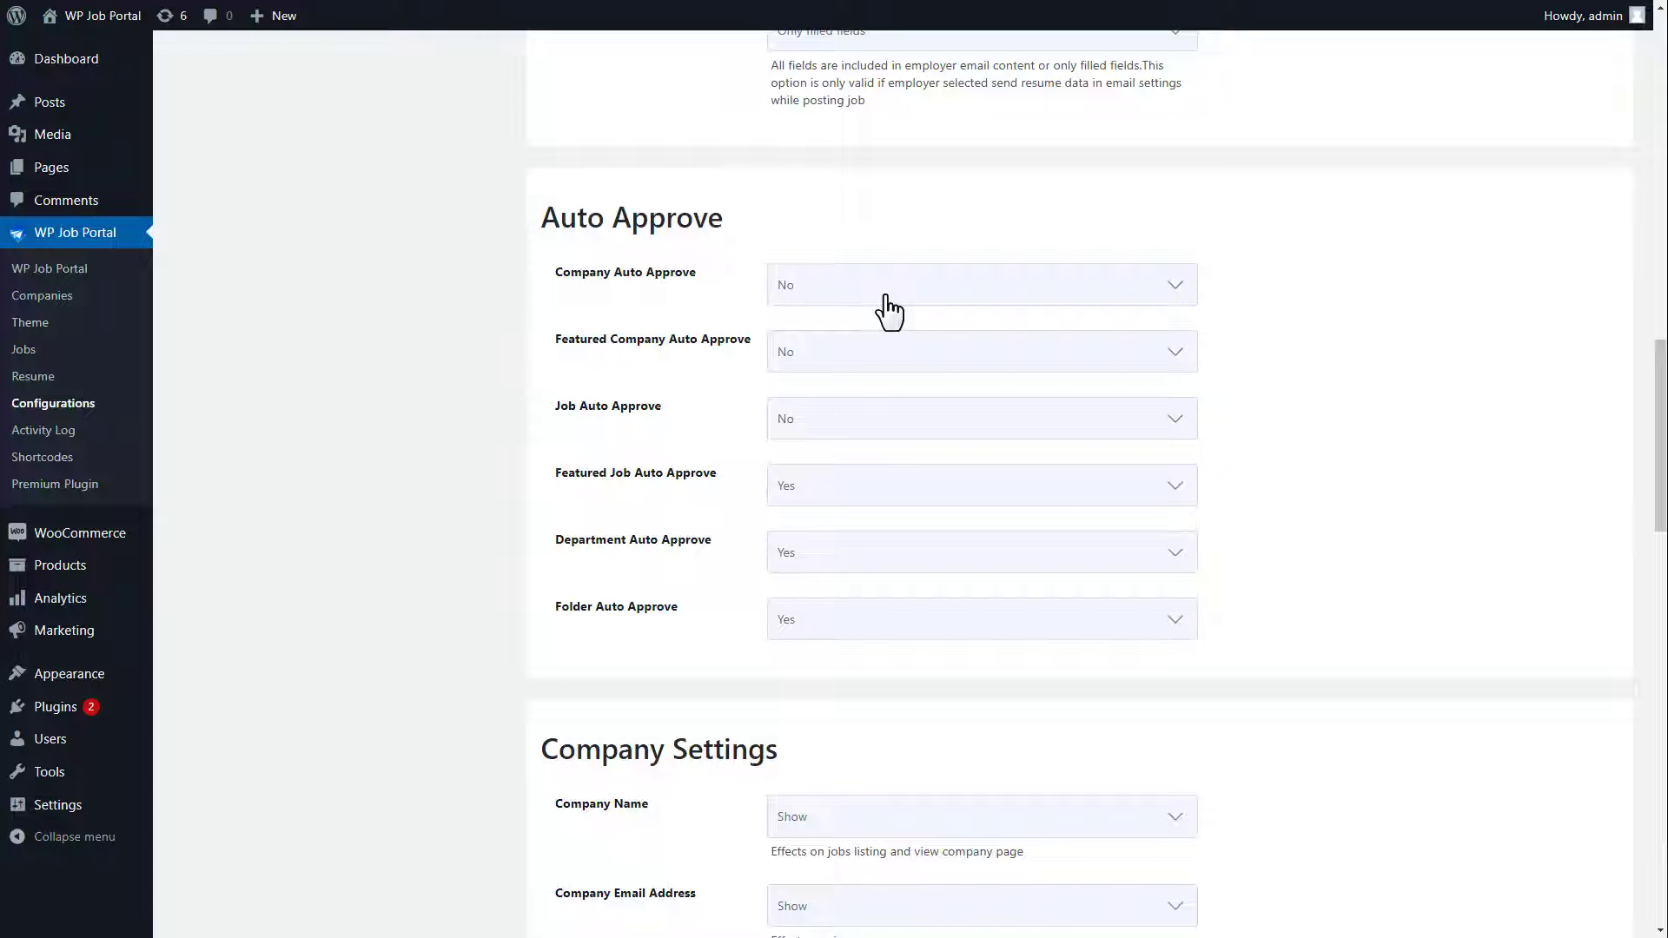
# Step: Add a company on the site with a pasted name and description, and save it
pyautogui.click(496, 466)
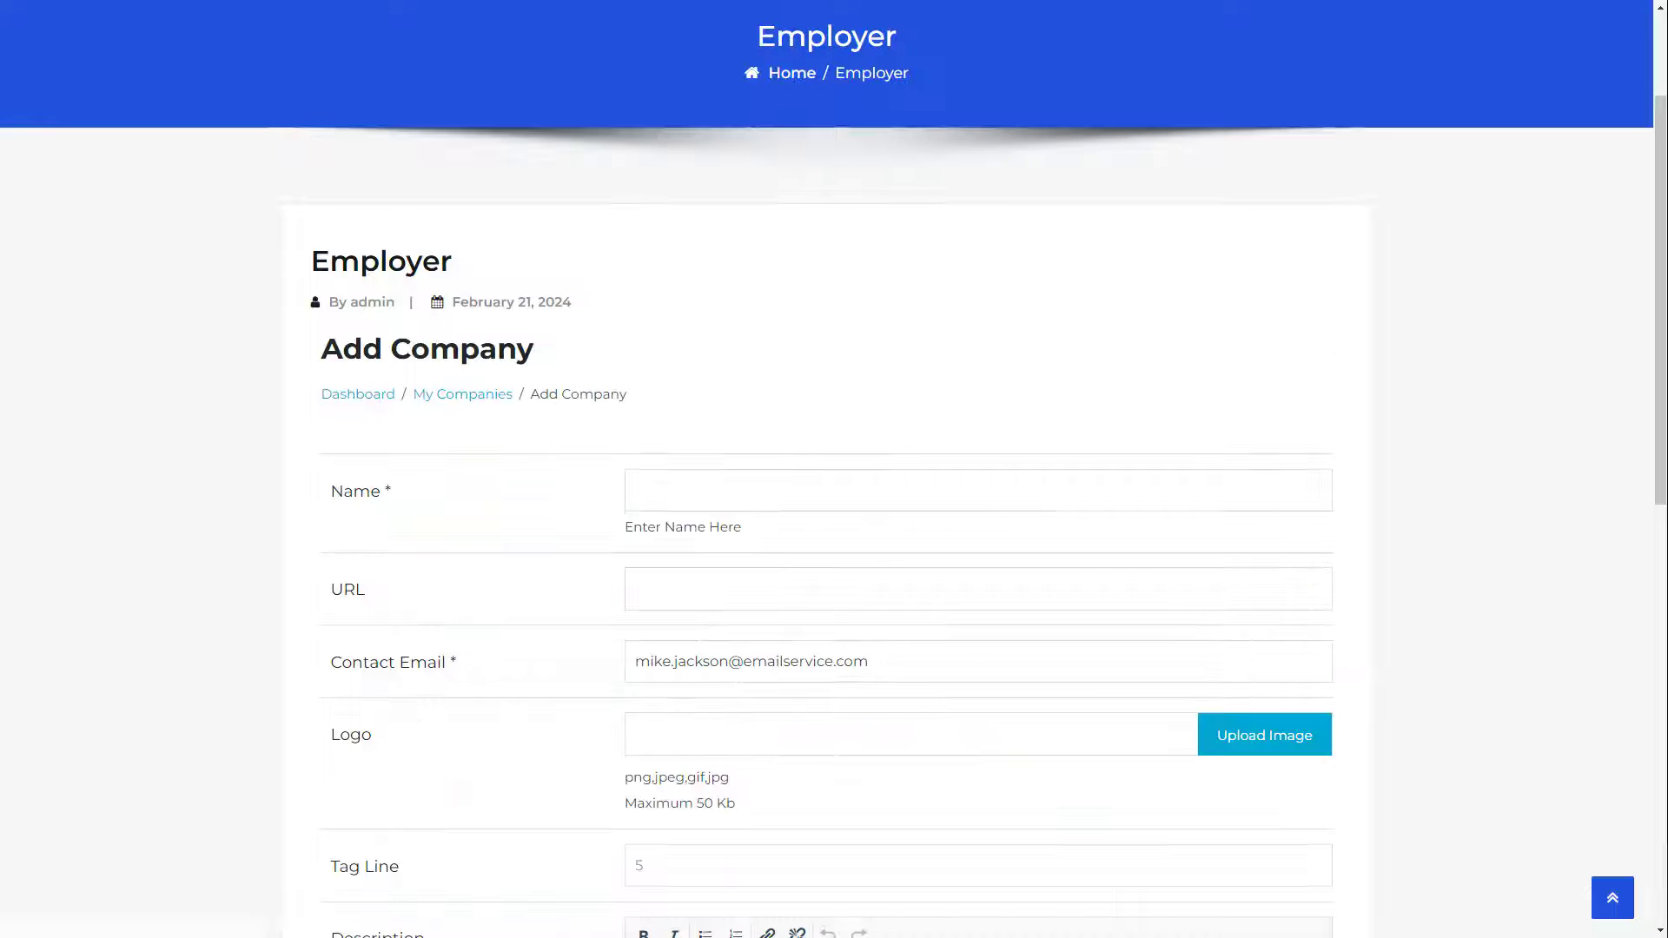
pyautogui.click(660, 499)
pyautogui.write('Global Connect Solutions')
pyautogui.scroll(-7, 660, 499)
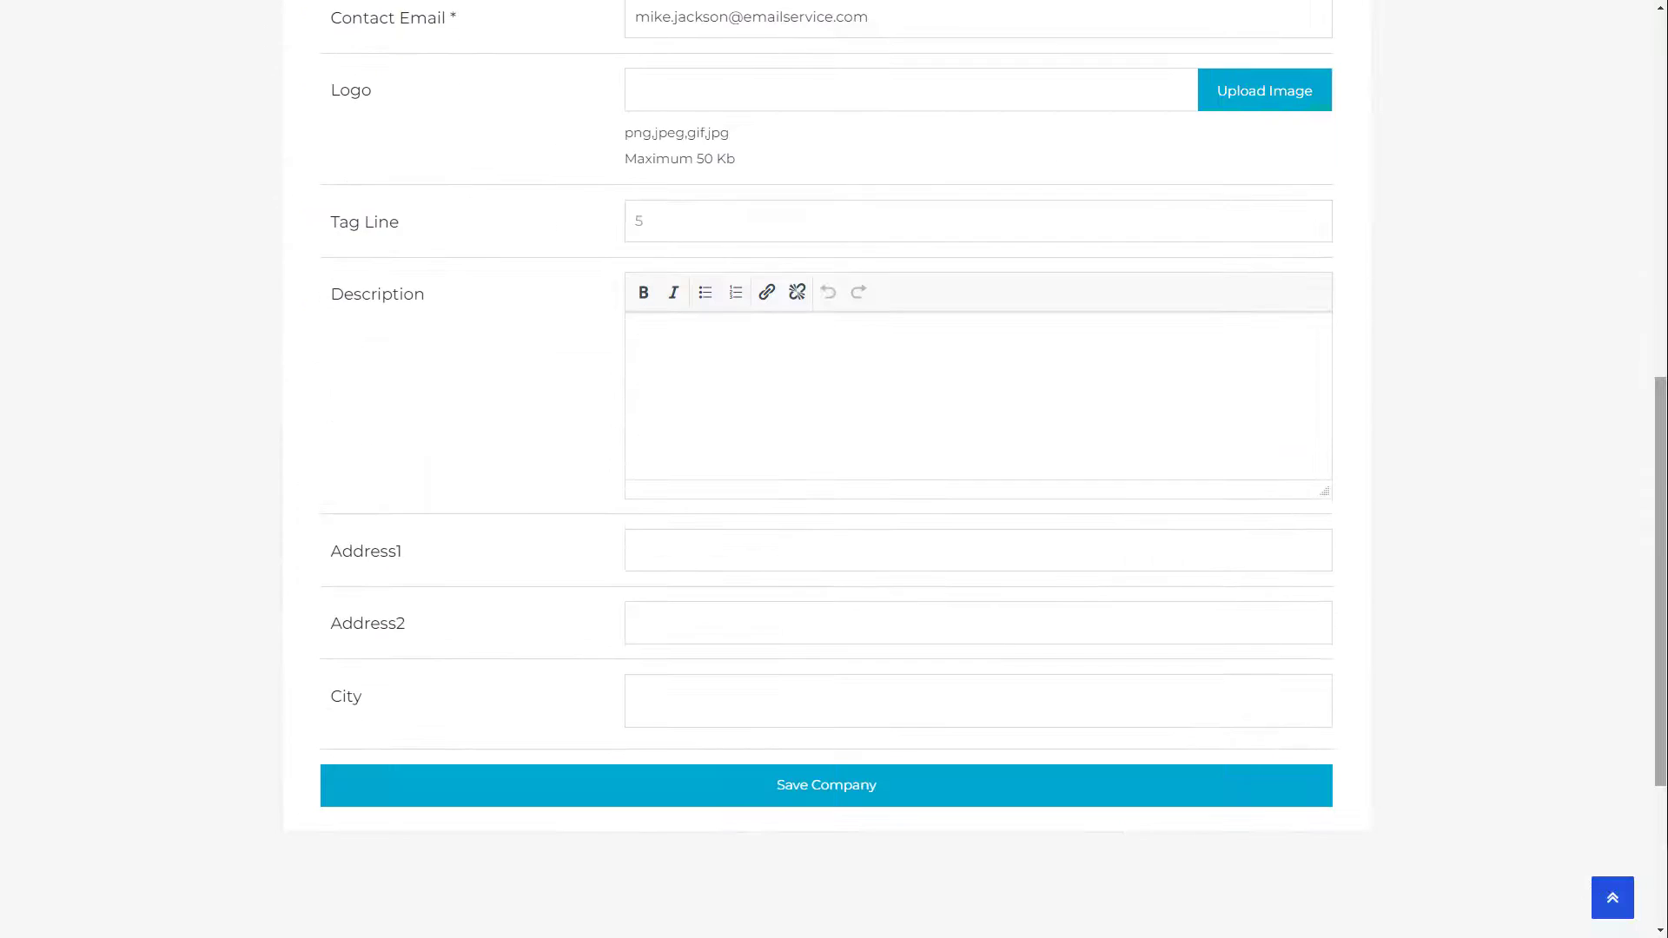
pyautogui.click(662, 347)
pyautogui.write('Global Connect Solutions specializes in cutting-edge communication tools. We connect businesses and individuals seamlessly, fostering collaboration and communication across the globe.')
pyautogui.click(858, 789)
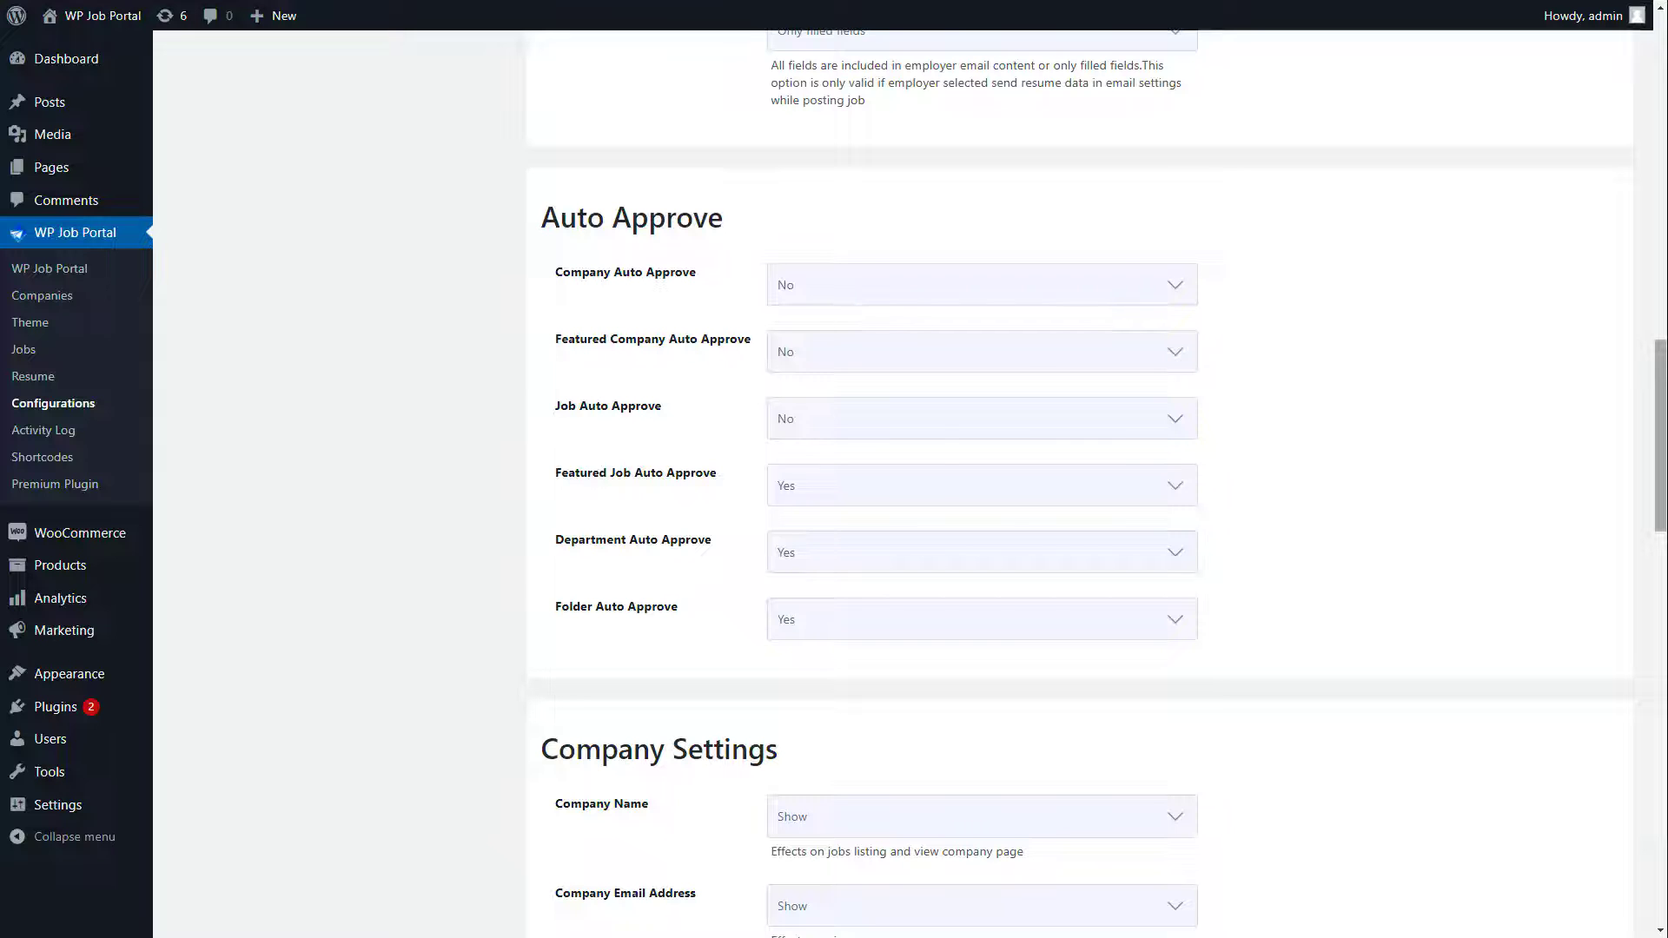
# Step: Set Company, Featured Company and Job Auto Approve to Yes
pyautogui.click(879, 287)
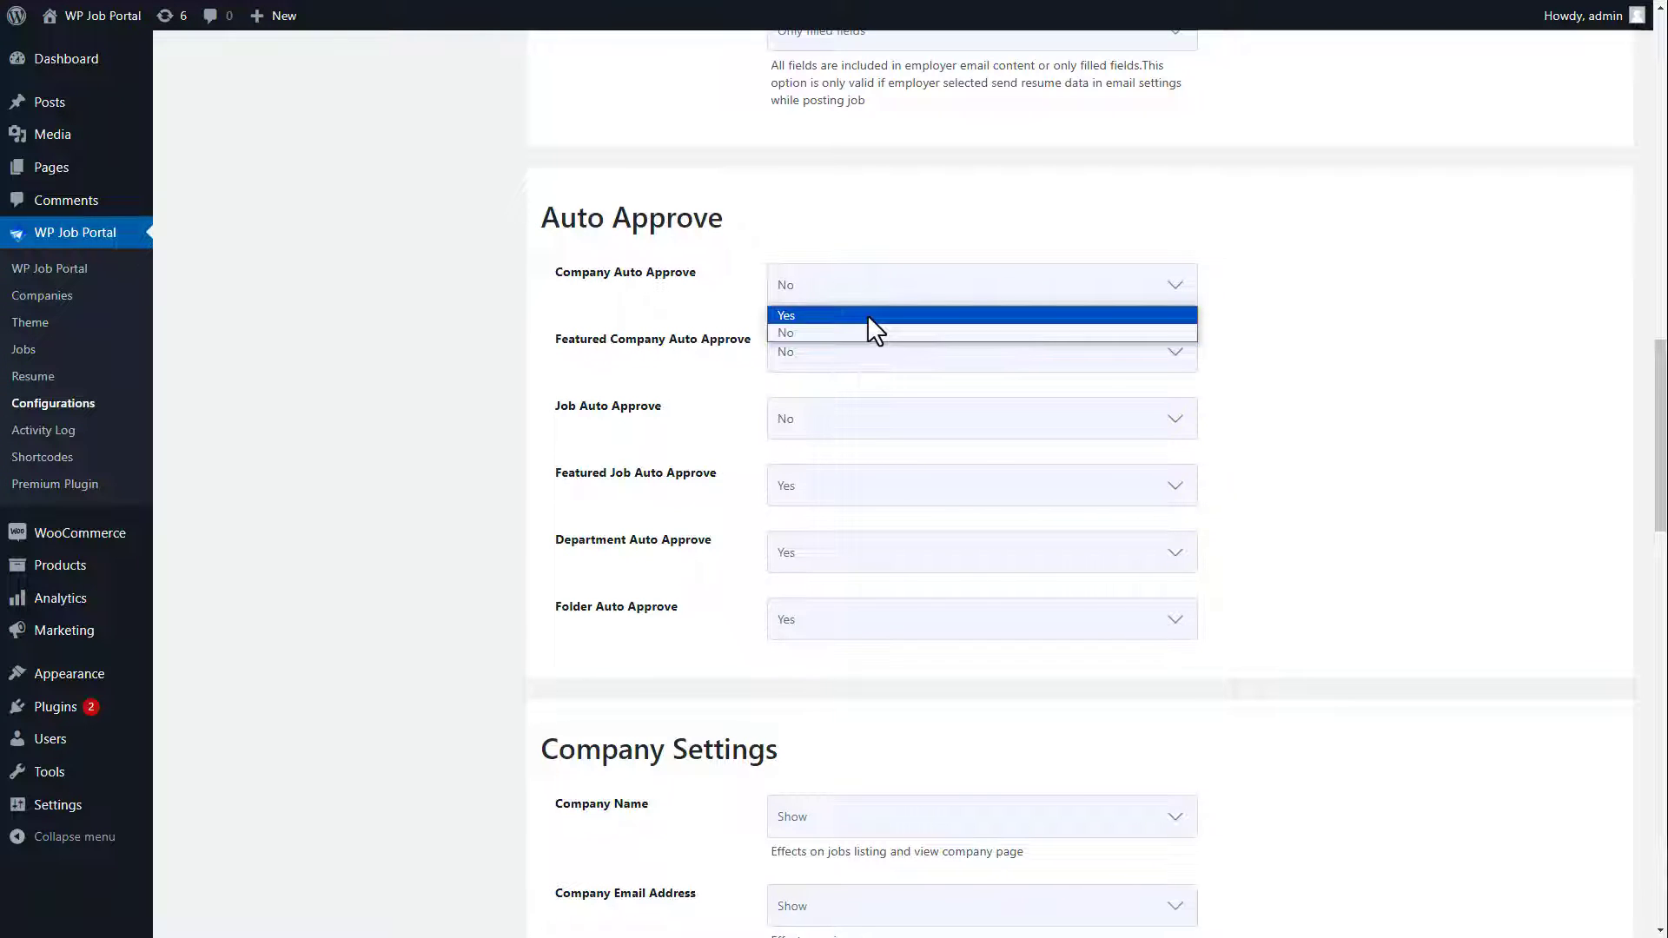
pyautogui.click(869, 316)
pyautogui.click(867, 352)
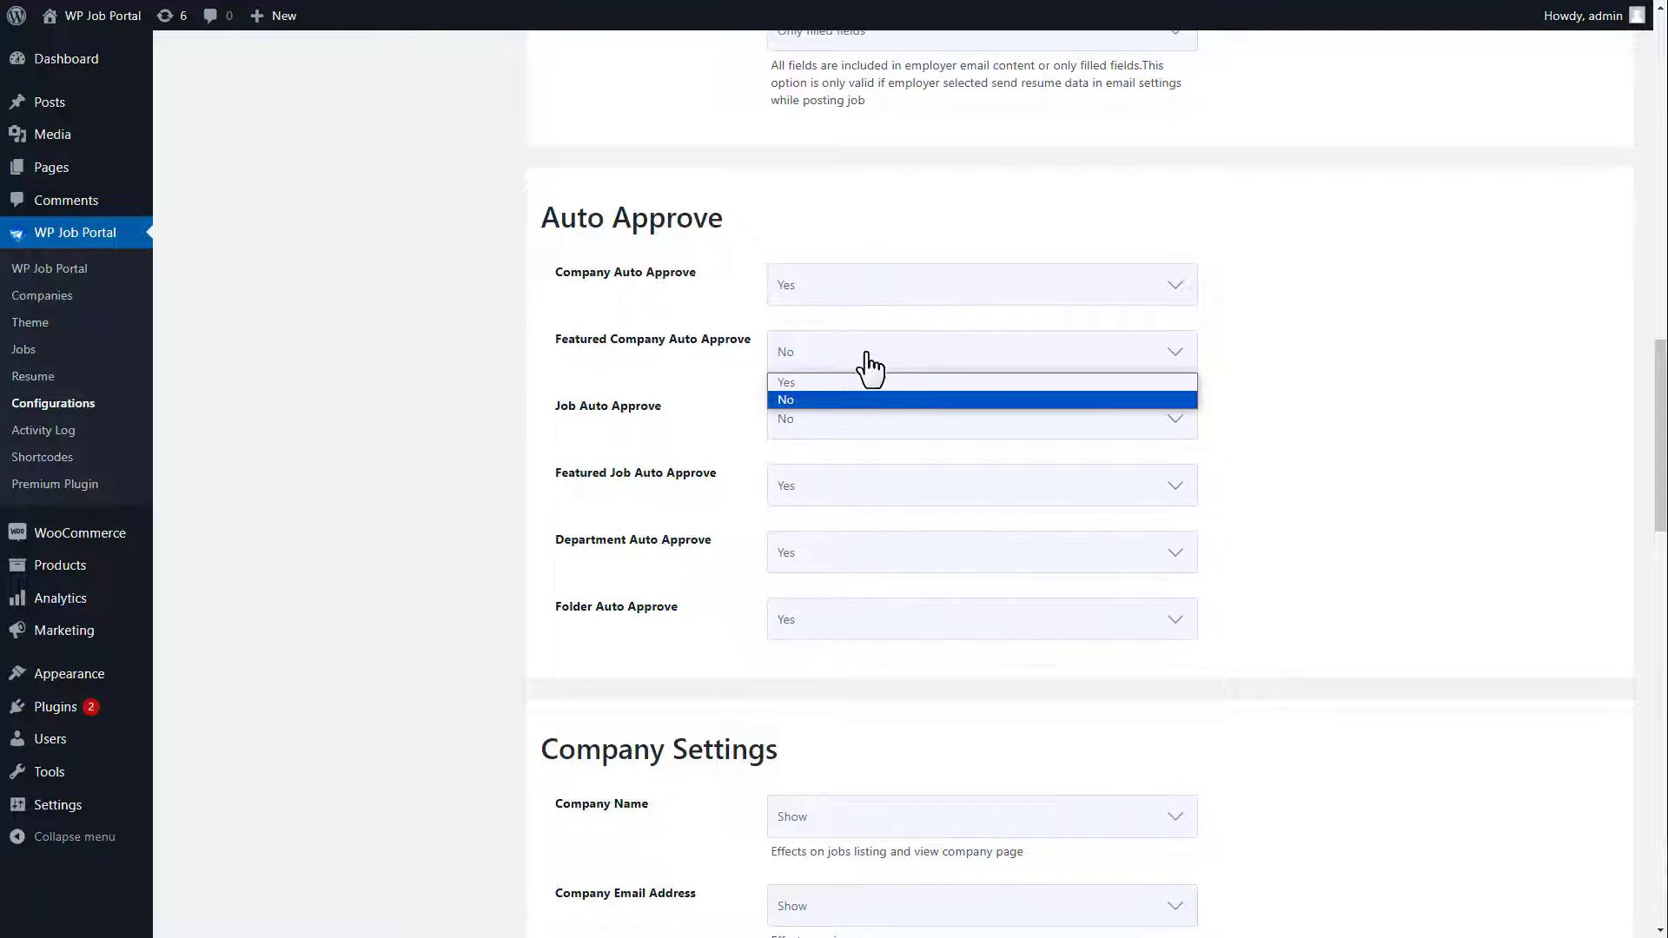
pyautogui.click(856, 393)
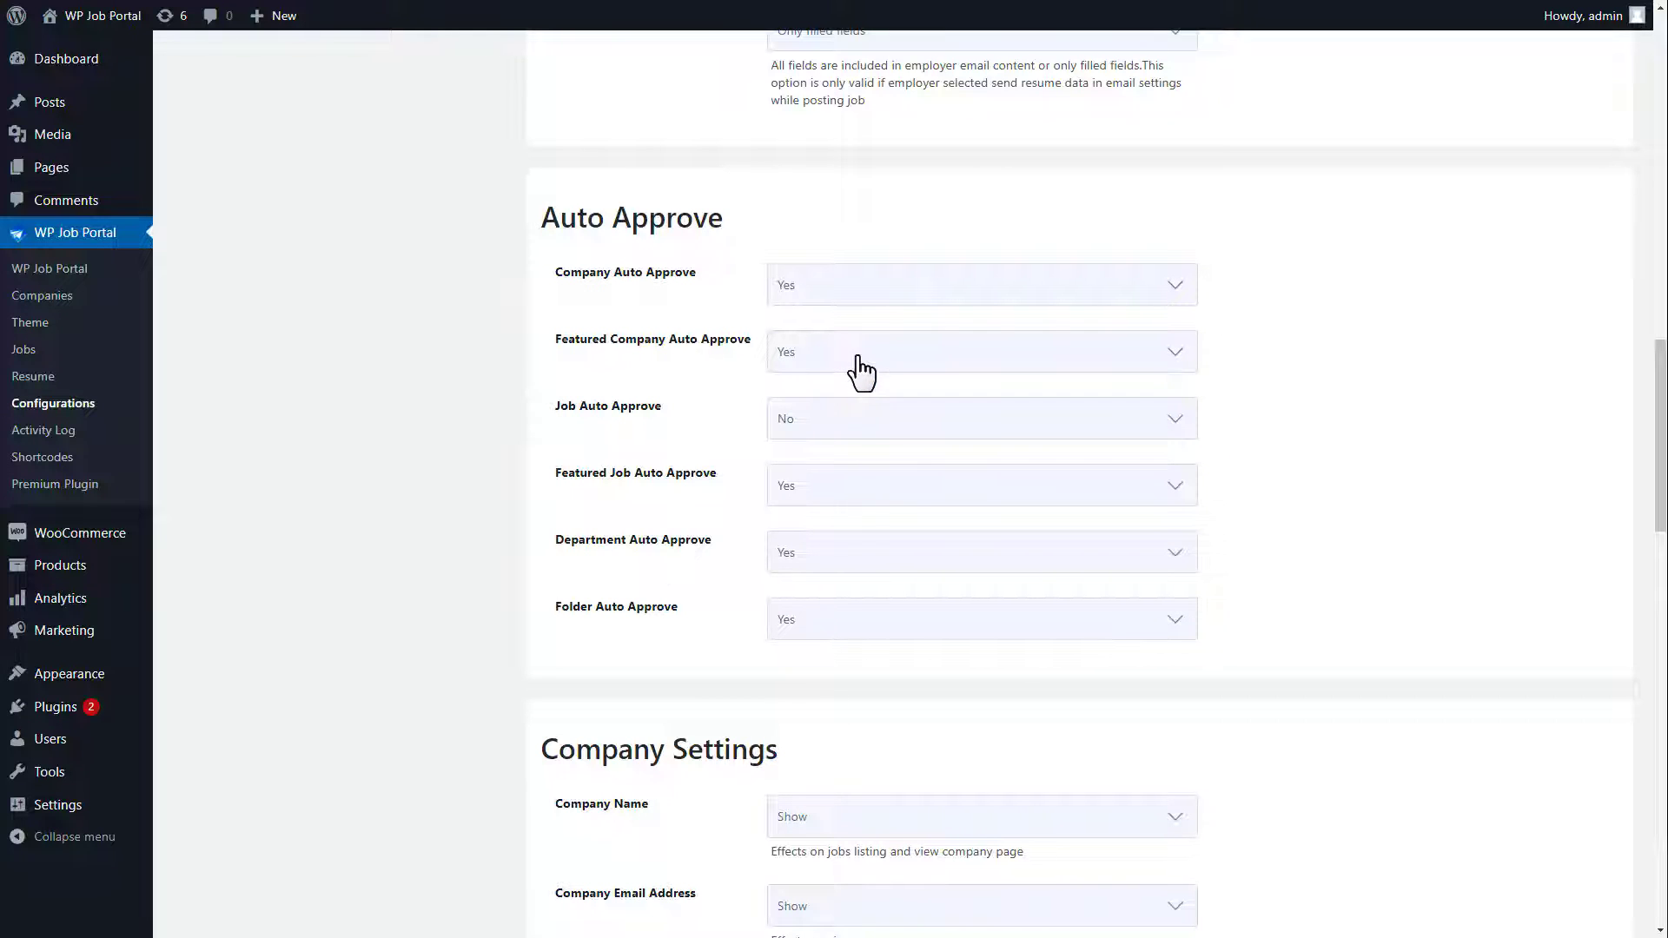
pyautogui.click(853, 421)
pyautogui.click(849, 443)
pyautogui.moveTo(1661, 456); pyautogui.dragTo(1645, 848)
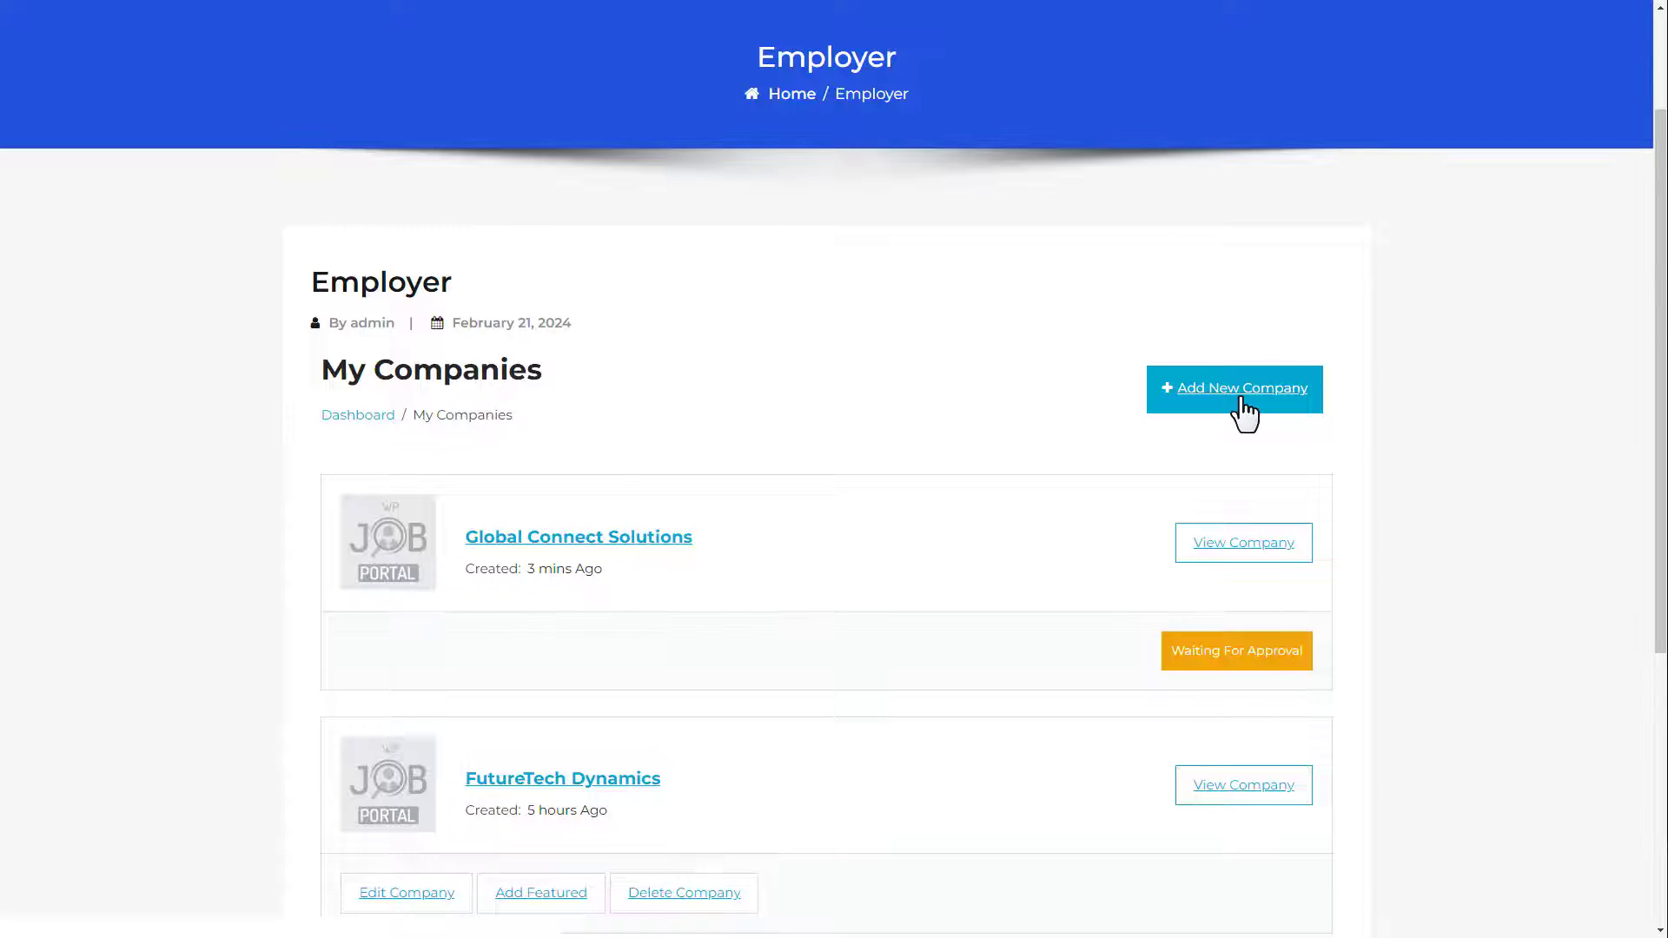
# Step: Add the company 'EcoSolutions Global' with its pasted description and save it
pyautogui.click(1244, 409)
pyautogui.click(752, 499)
pyautogui.write('EcoSolutions Global')
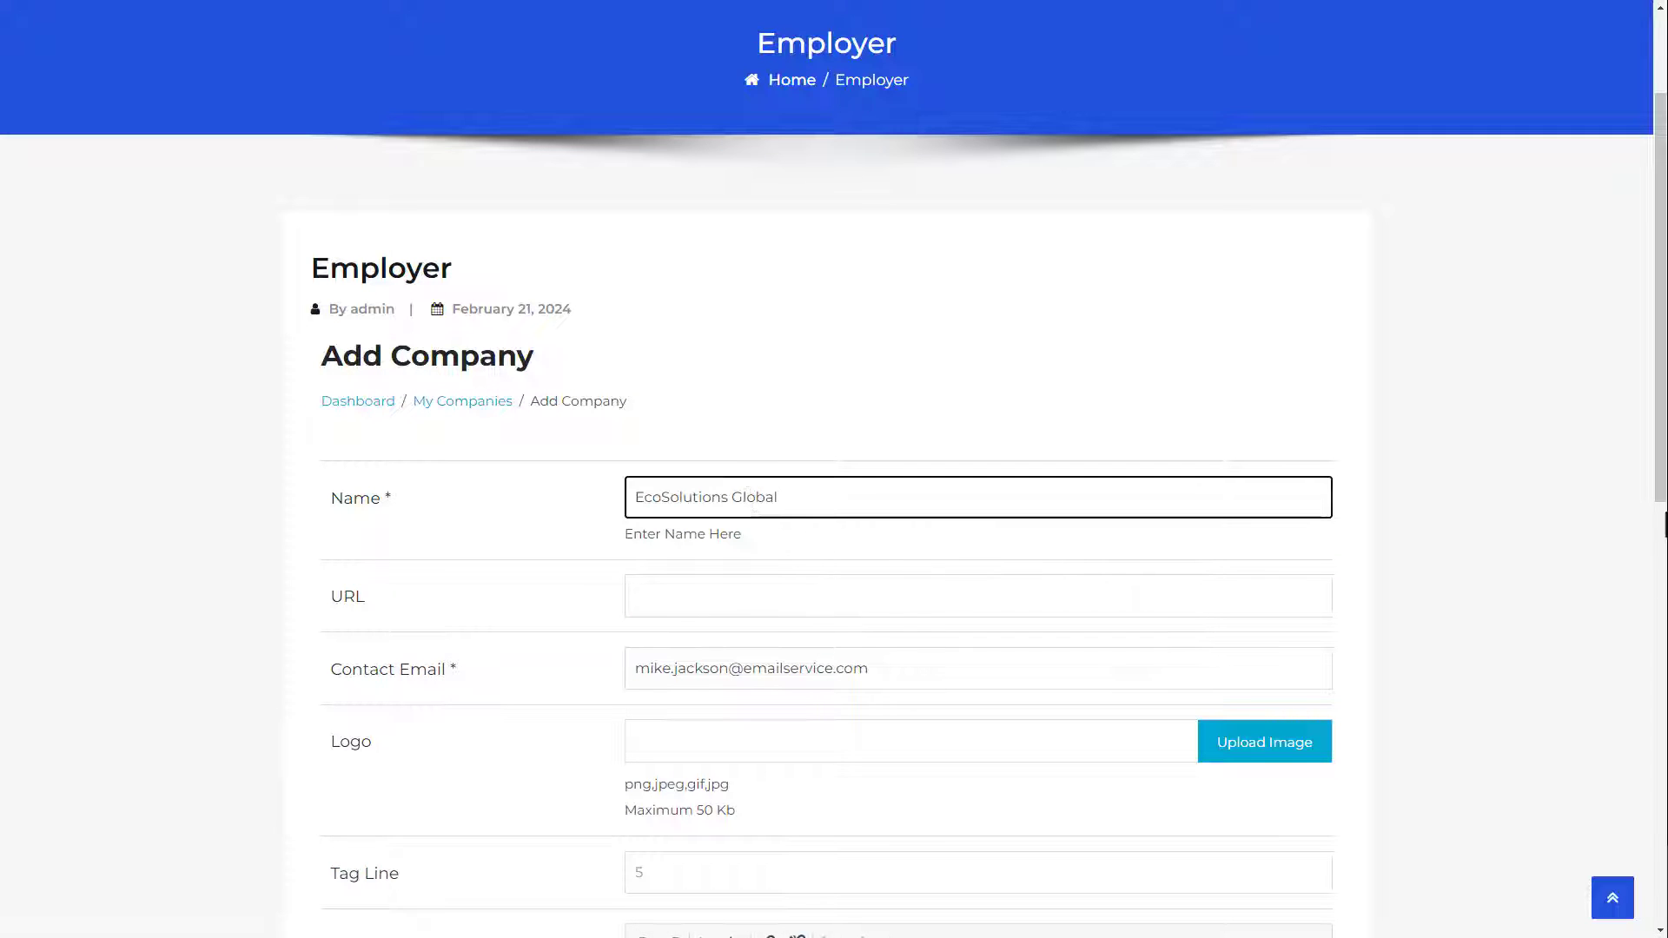
pyautogui.moveTo(1665, 525); pyautogui.dragTo(1665, 774)
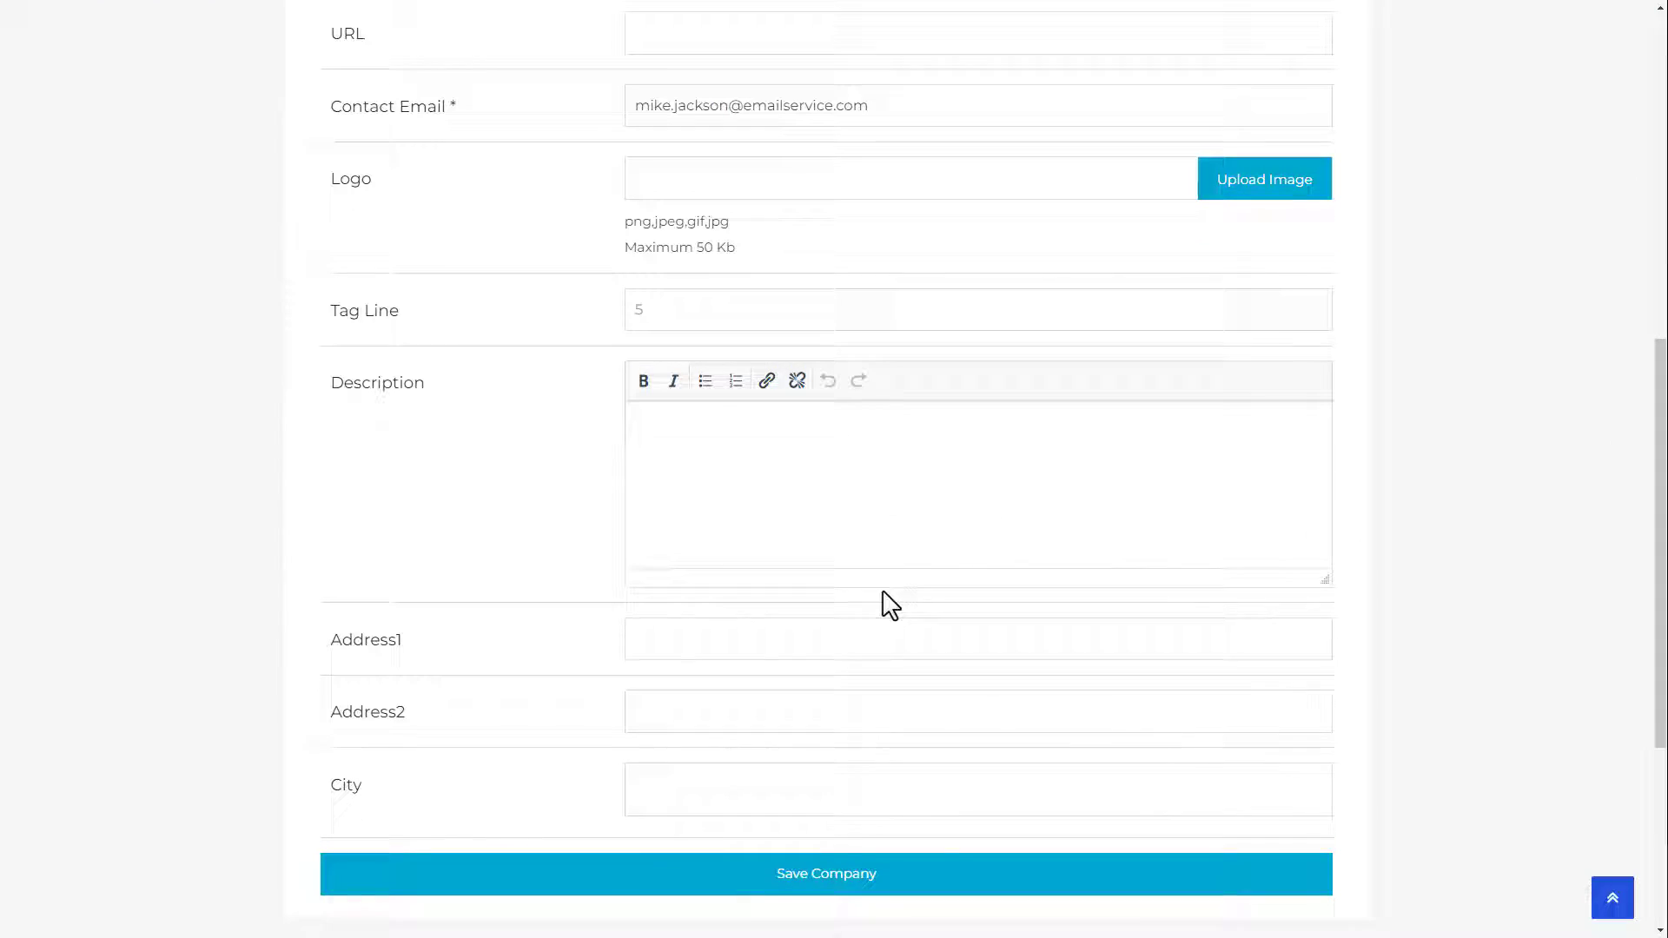
pyautogui.click(669, 433)
pyautogui.write('EcoSolutions Global is a leader in sustainable solutions, offering eco-friendly products and services worldwide. Our mission is to create a greener future by providing innovative, environmentally conscious solutions to individuals and businesses.')
pyautogui.scroll(-3, 1199, 540)
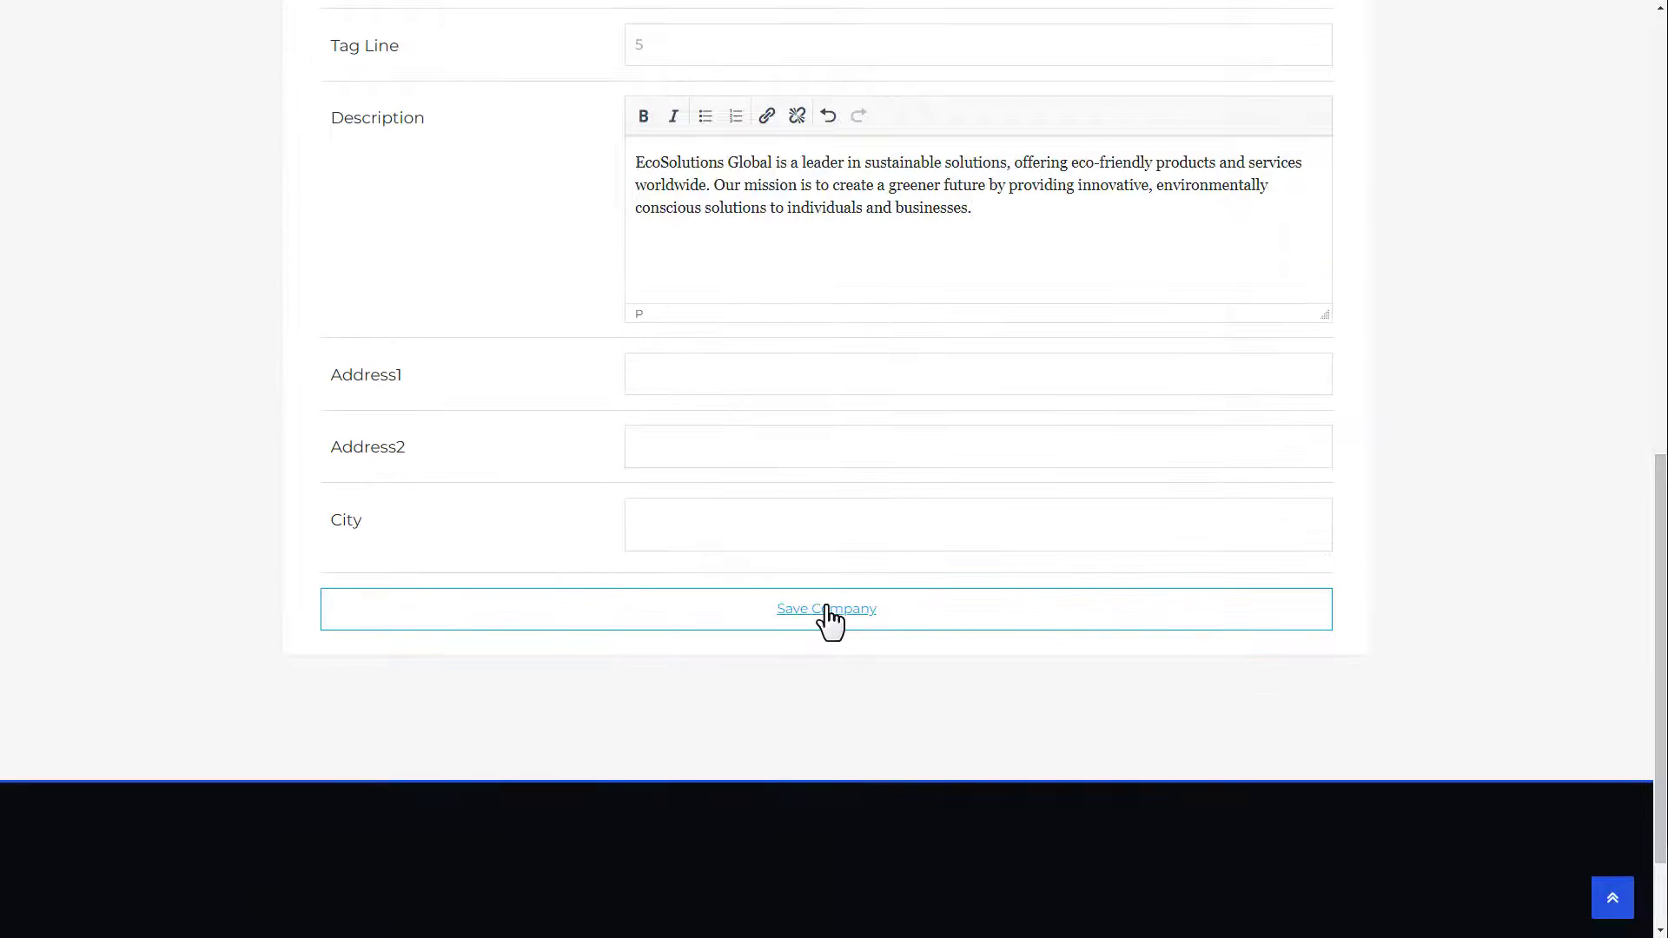
pyautogui.click(826, 608)
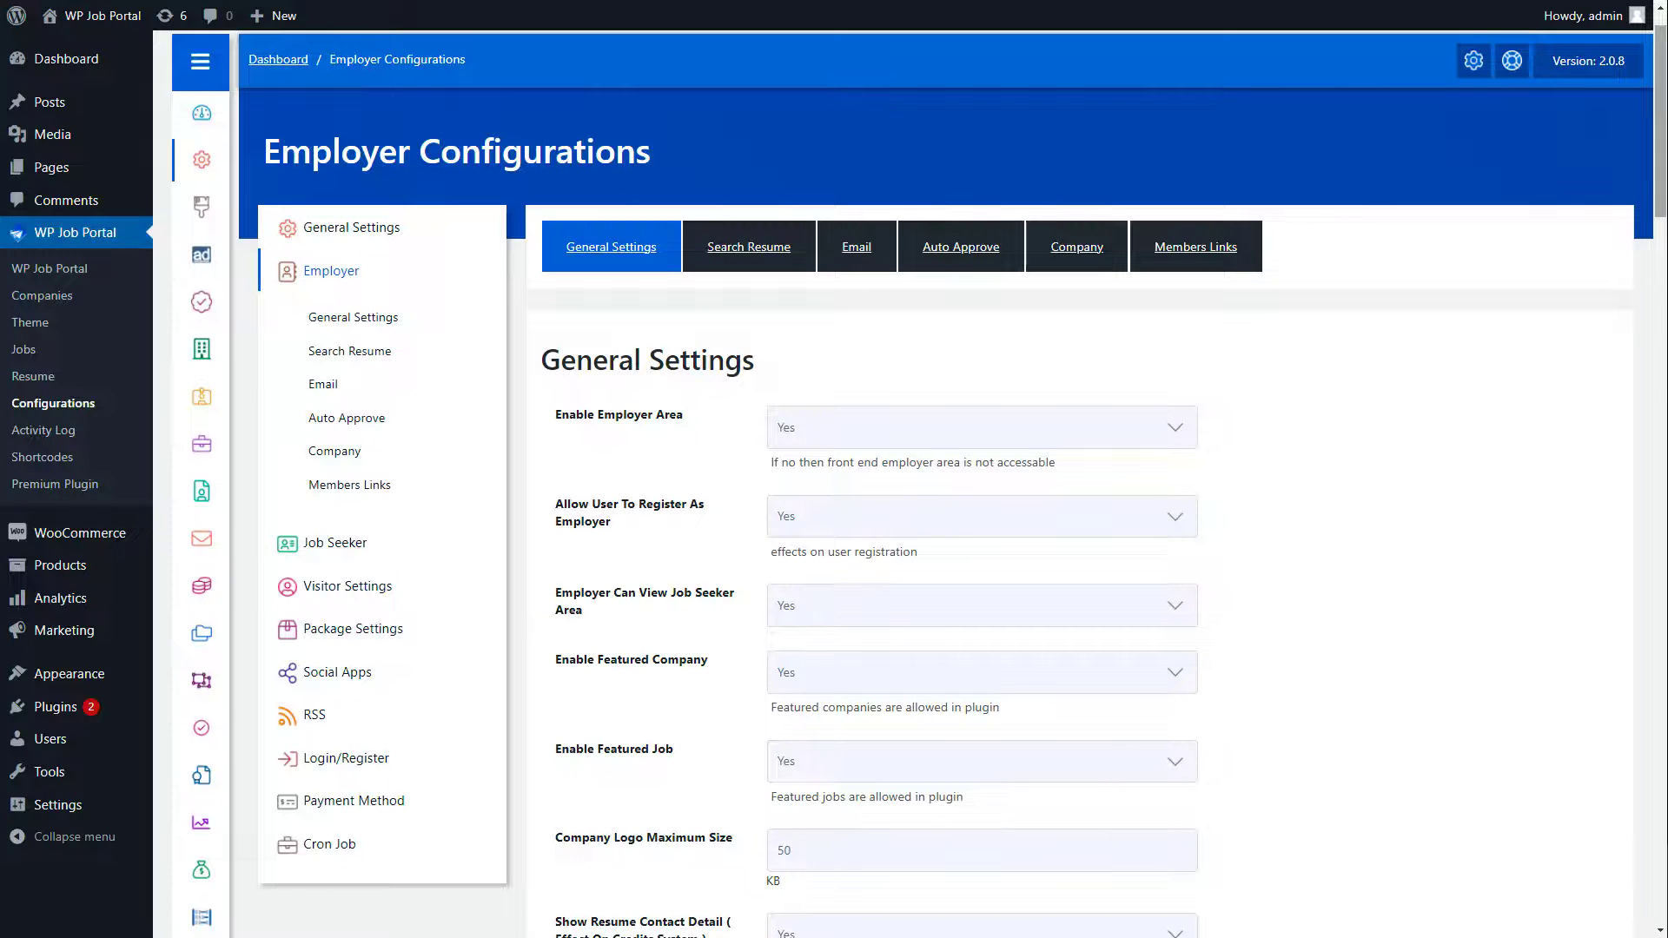
# Step: Set View Company Jobs to Show in Company Settings
pyautogui.scroll(-1, 919, 477)
pyautogui.scroll(-15, 919, 478)
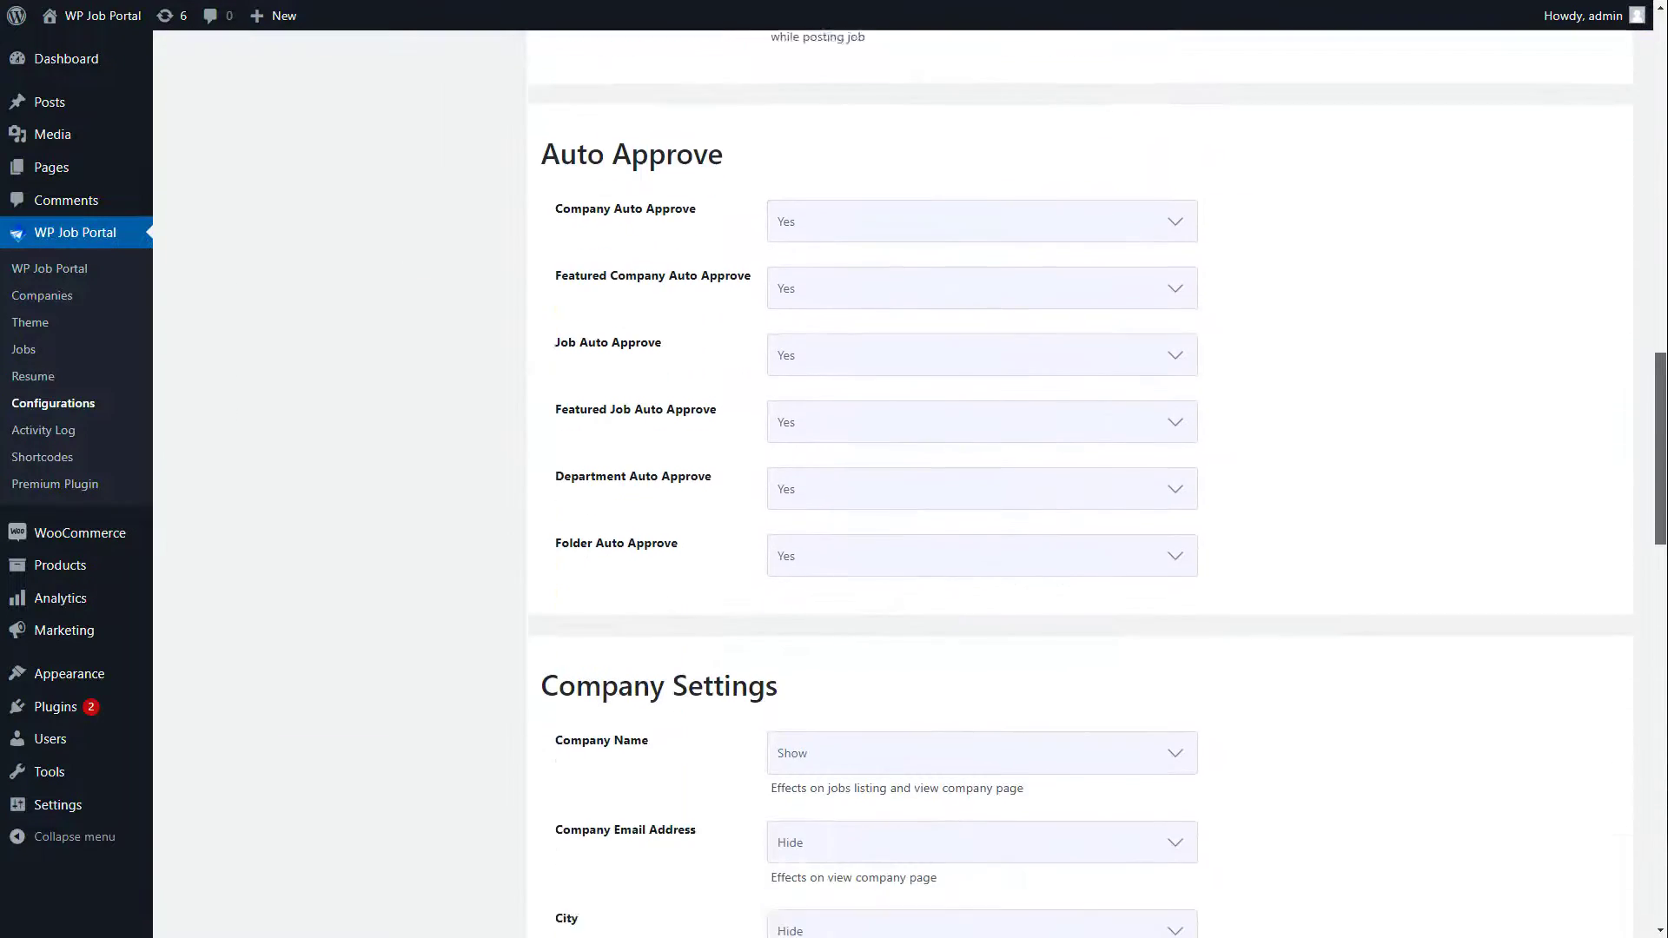
pyautogui.scroll(-2, 919, 478)
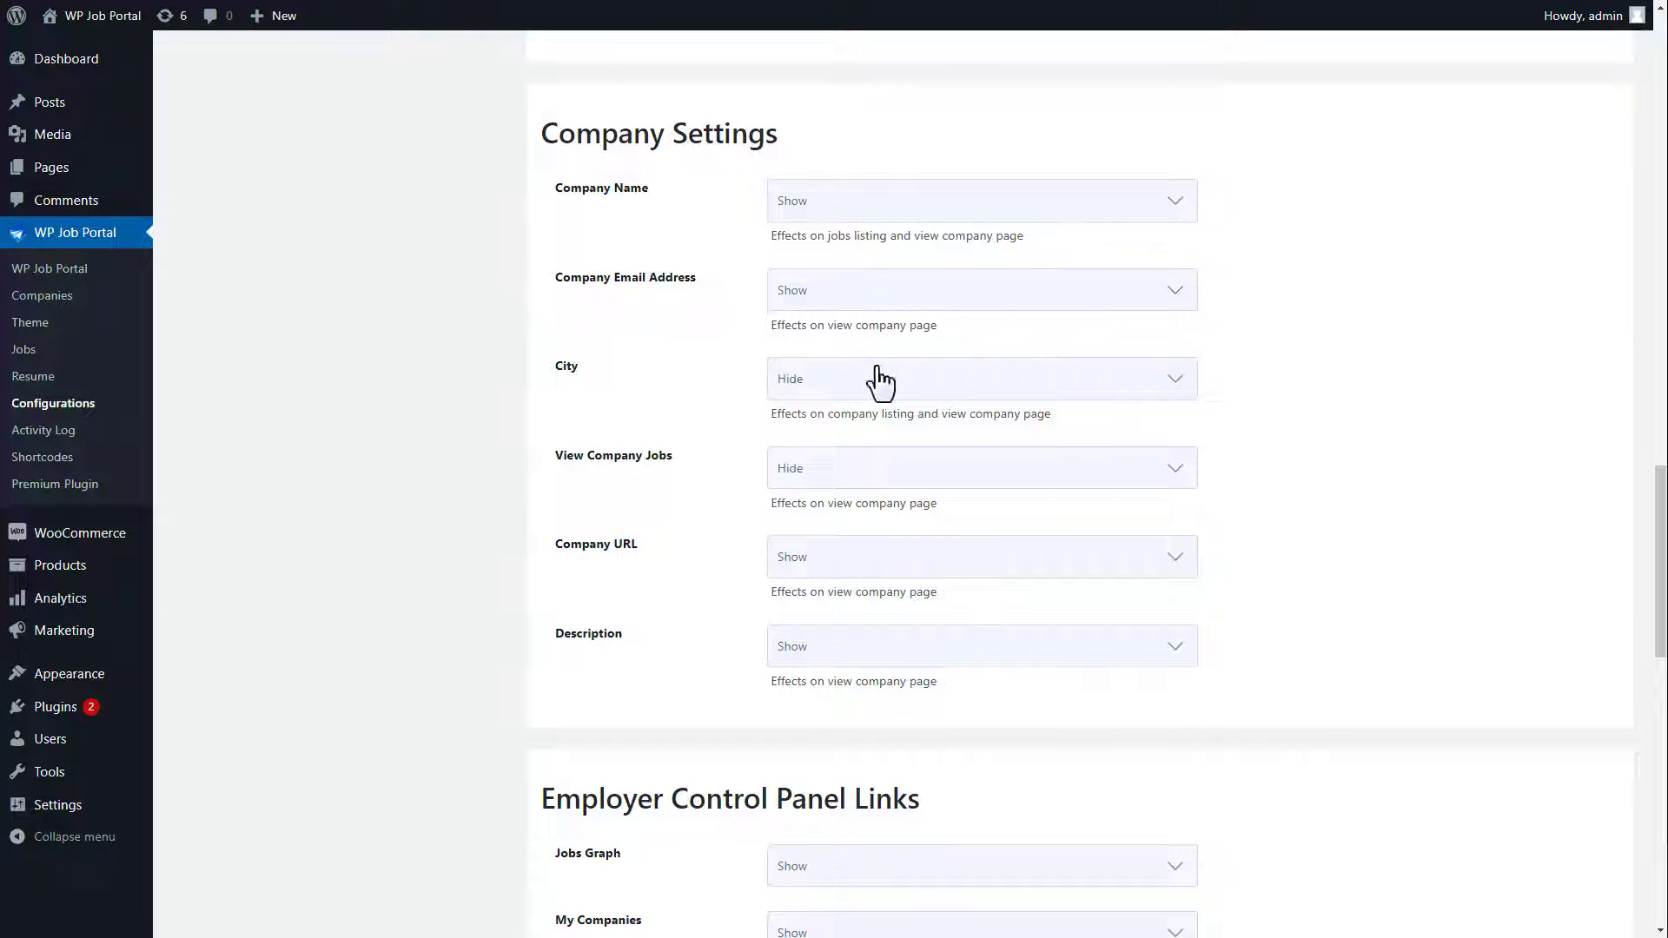
pyautogui.click(857, 474)
pyautogui.click(852, 497)
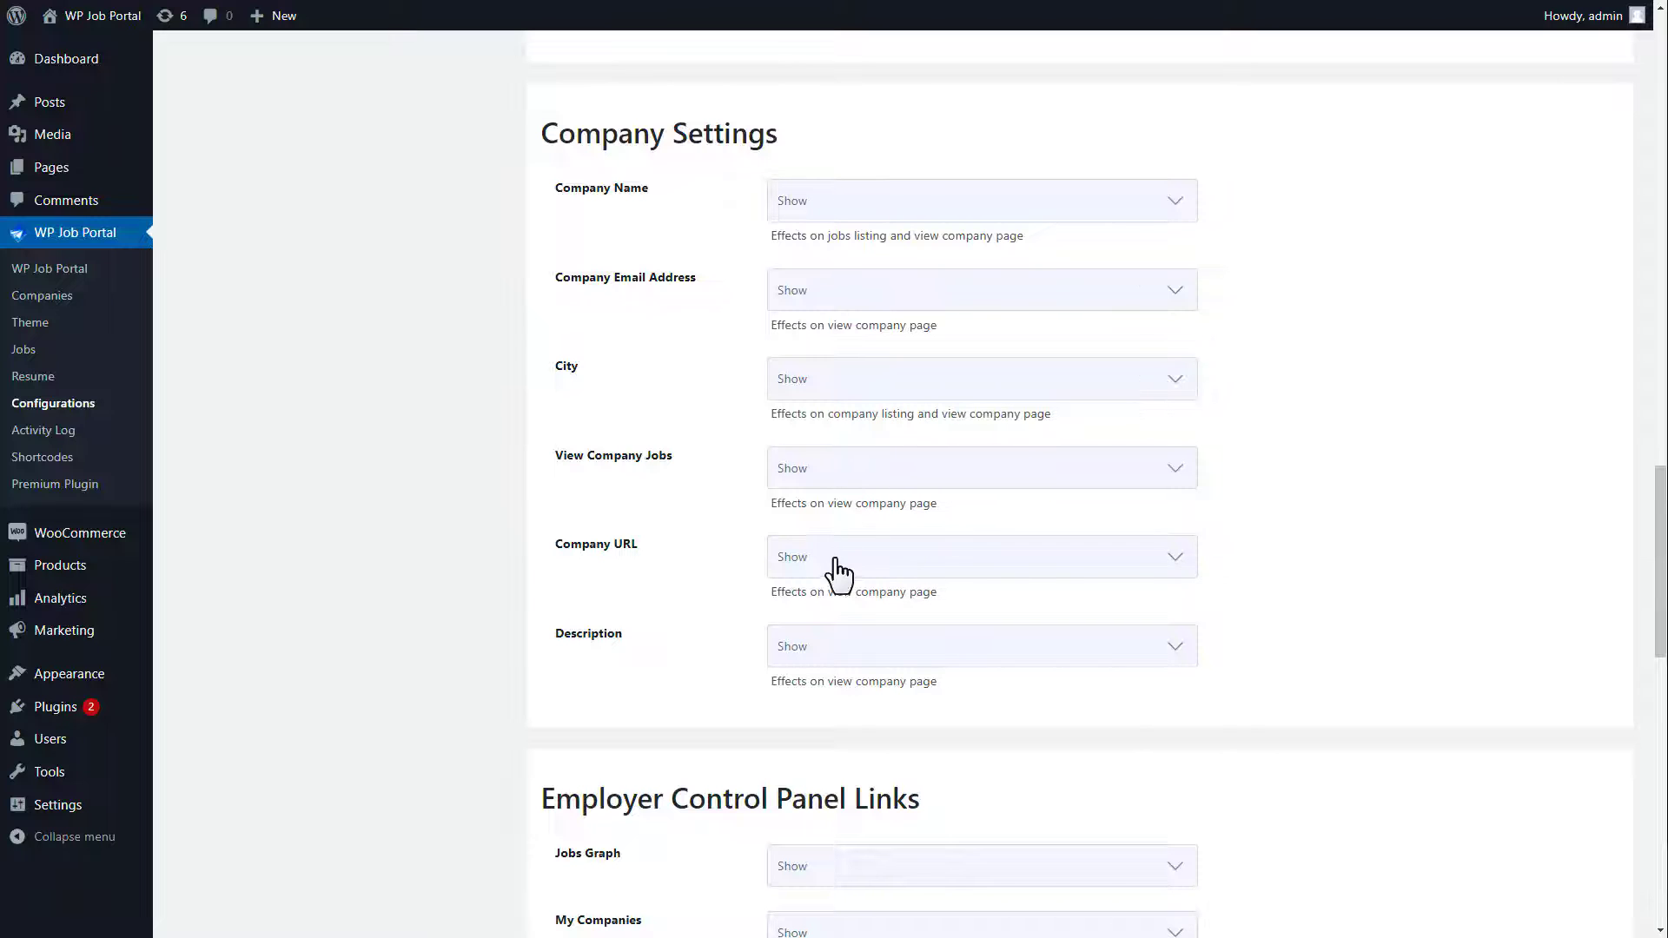
pyautogui.moveTo(1660, 575); pyautogui.dragTo(1660, 841)
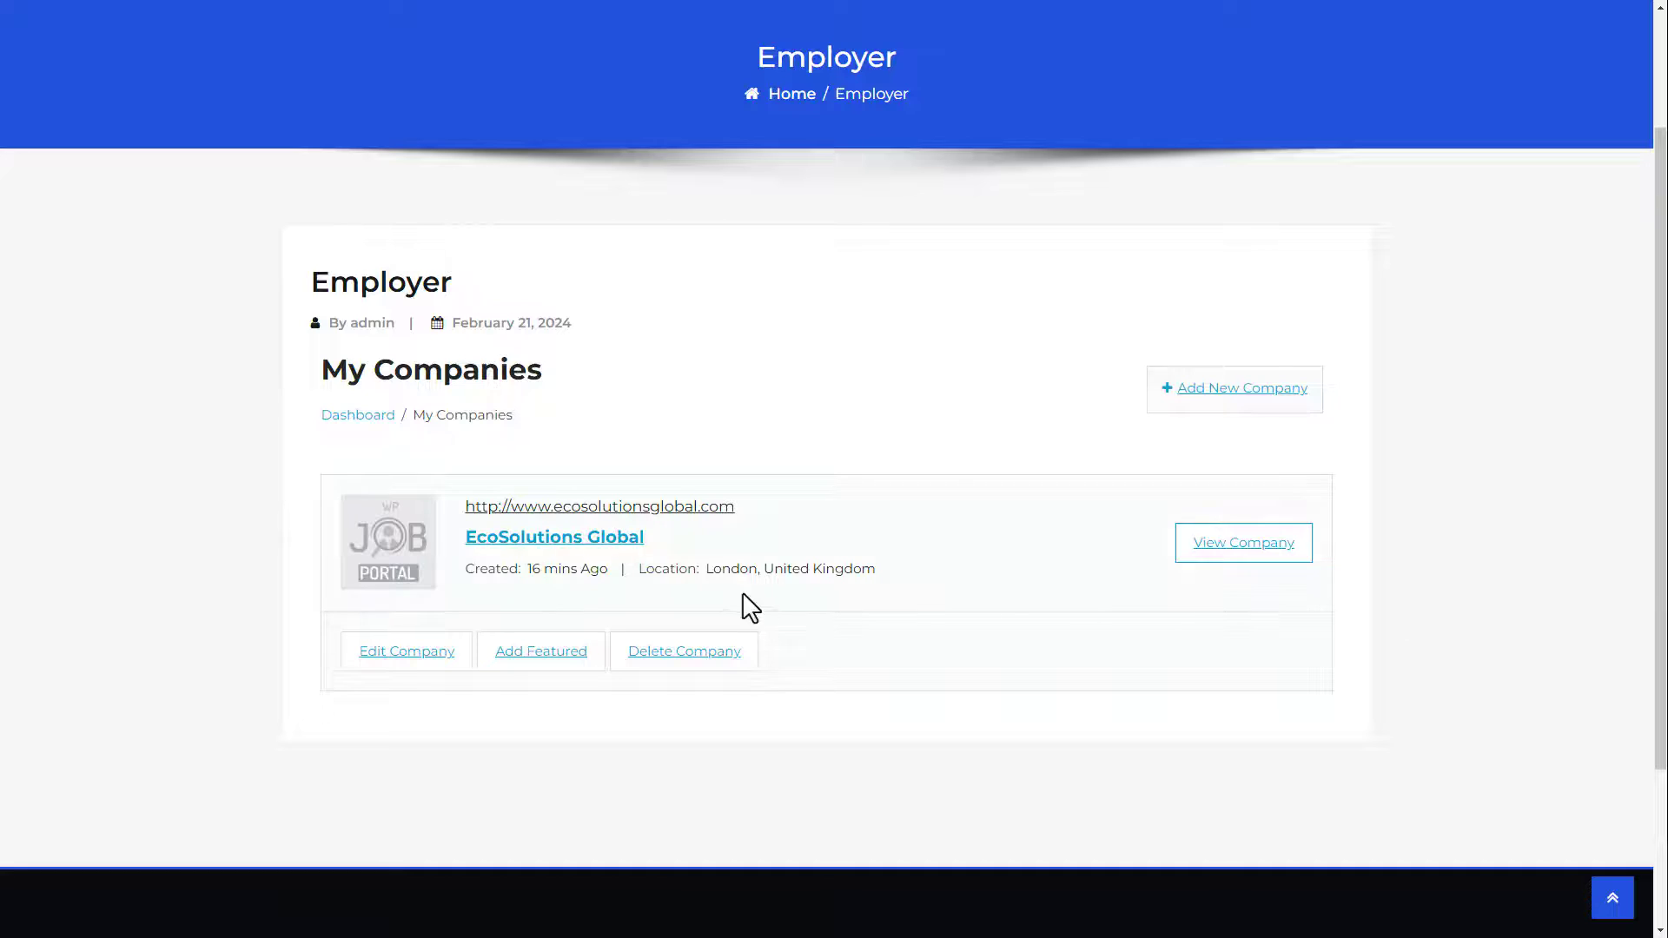
# Step: Preview the EcoSolutions Global company page on the site
pyautogui.click(575, 556)
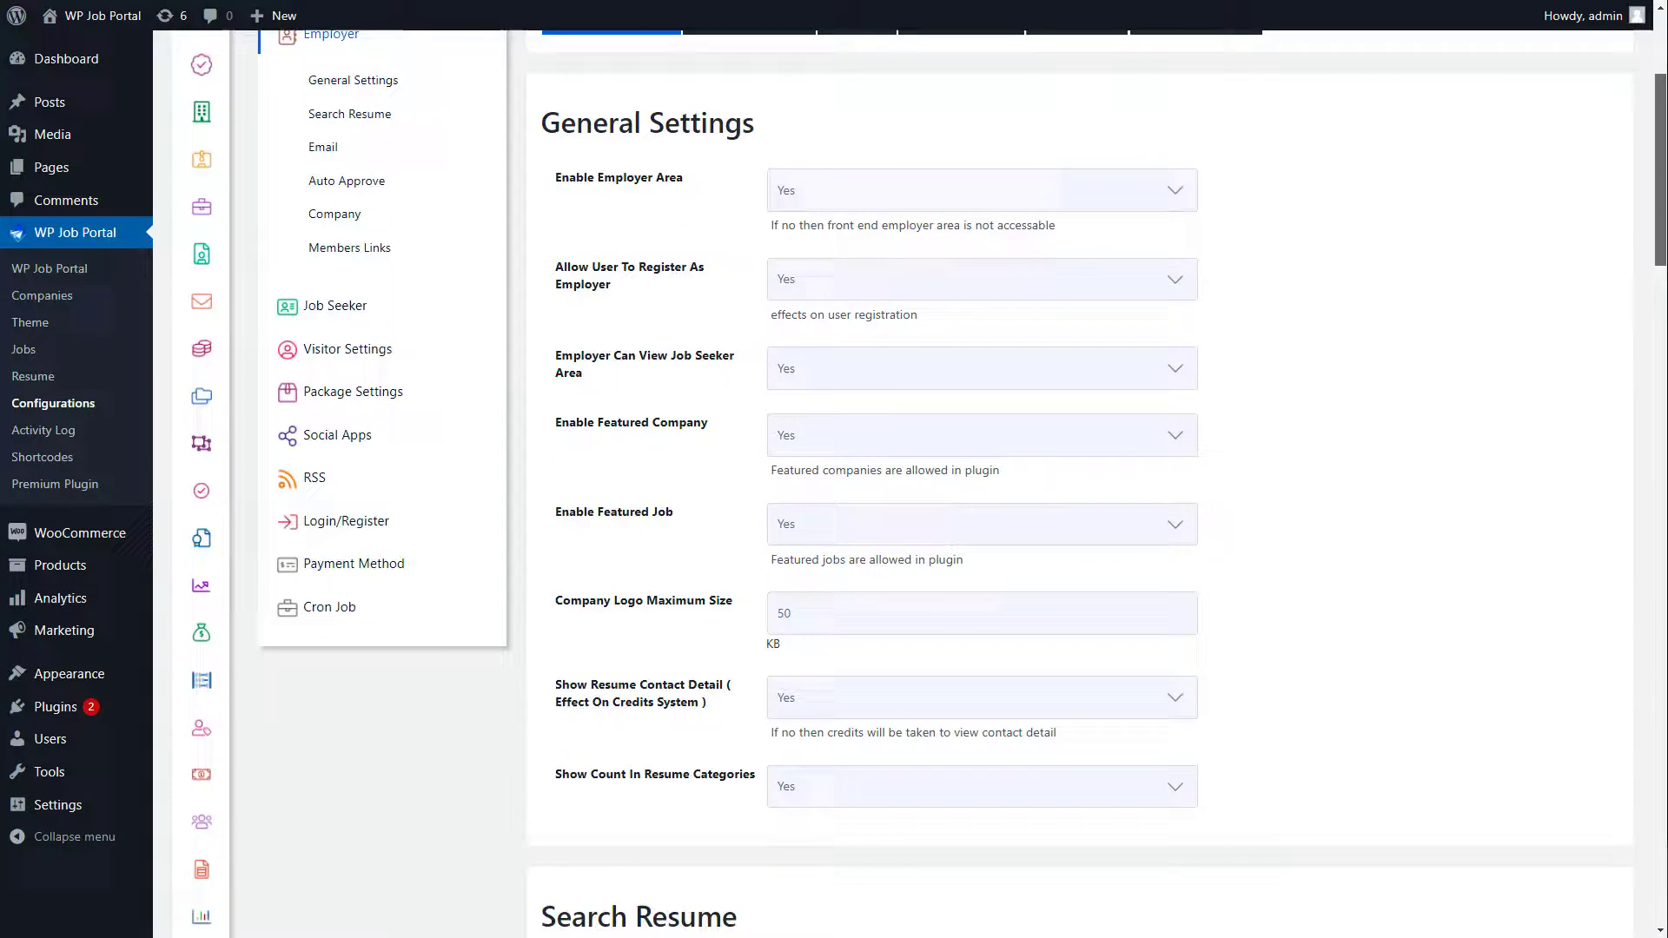
pyautogui.scroll(-20, 929, 483)
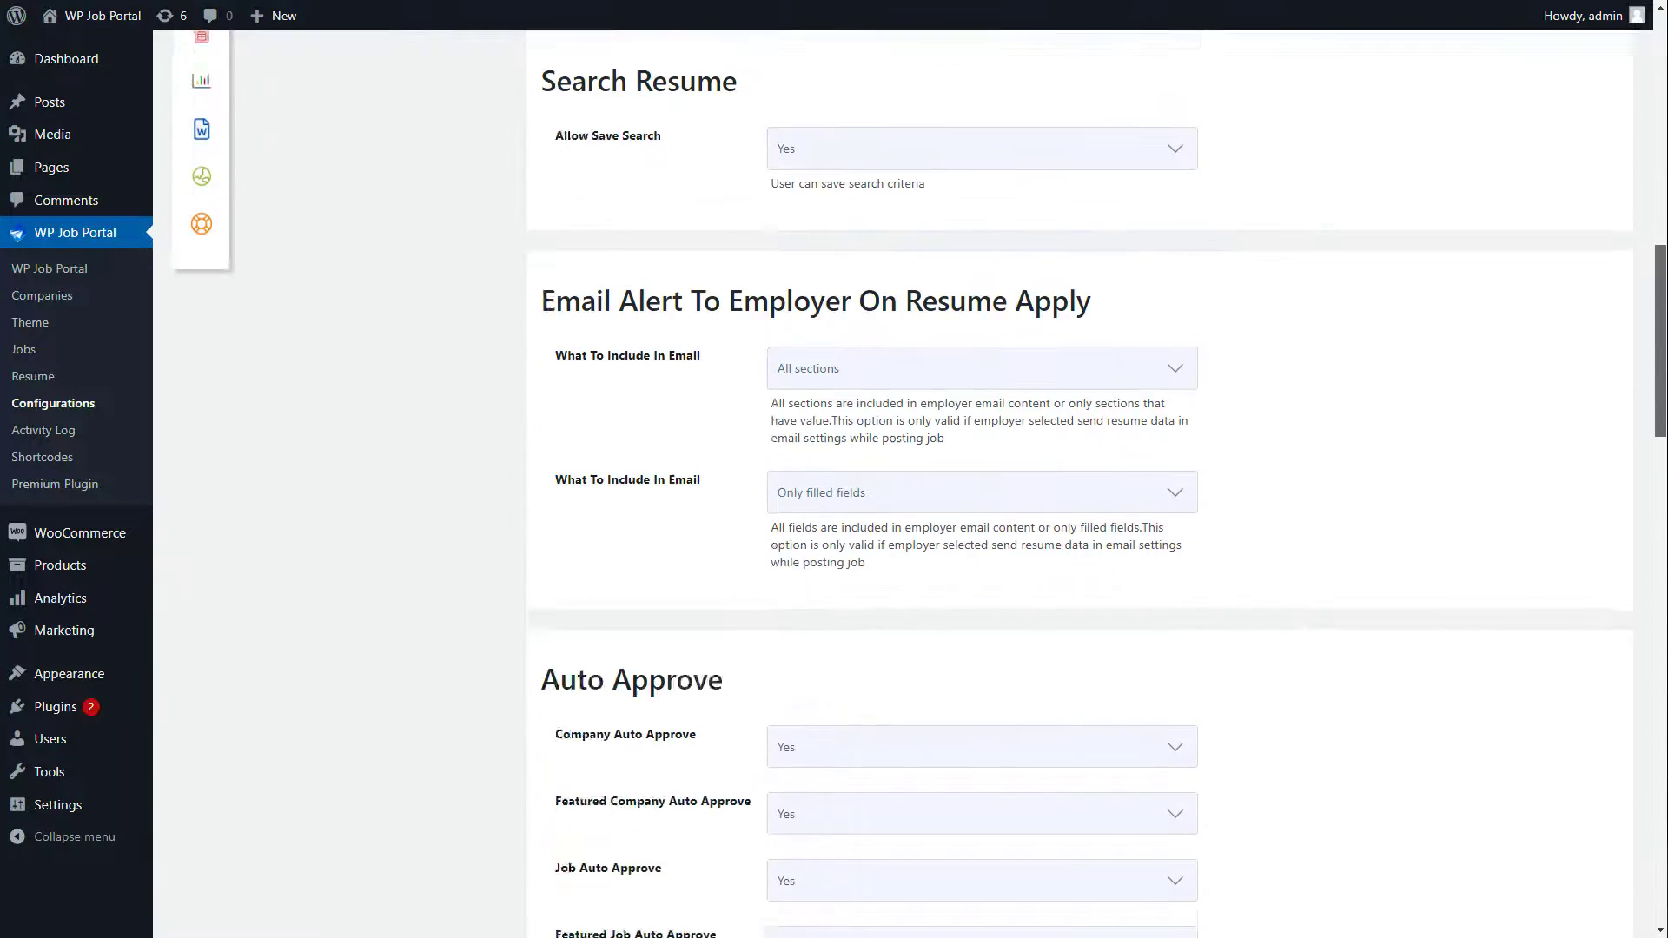
pyautogui.scroll(-9, 1079, 483)
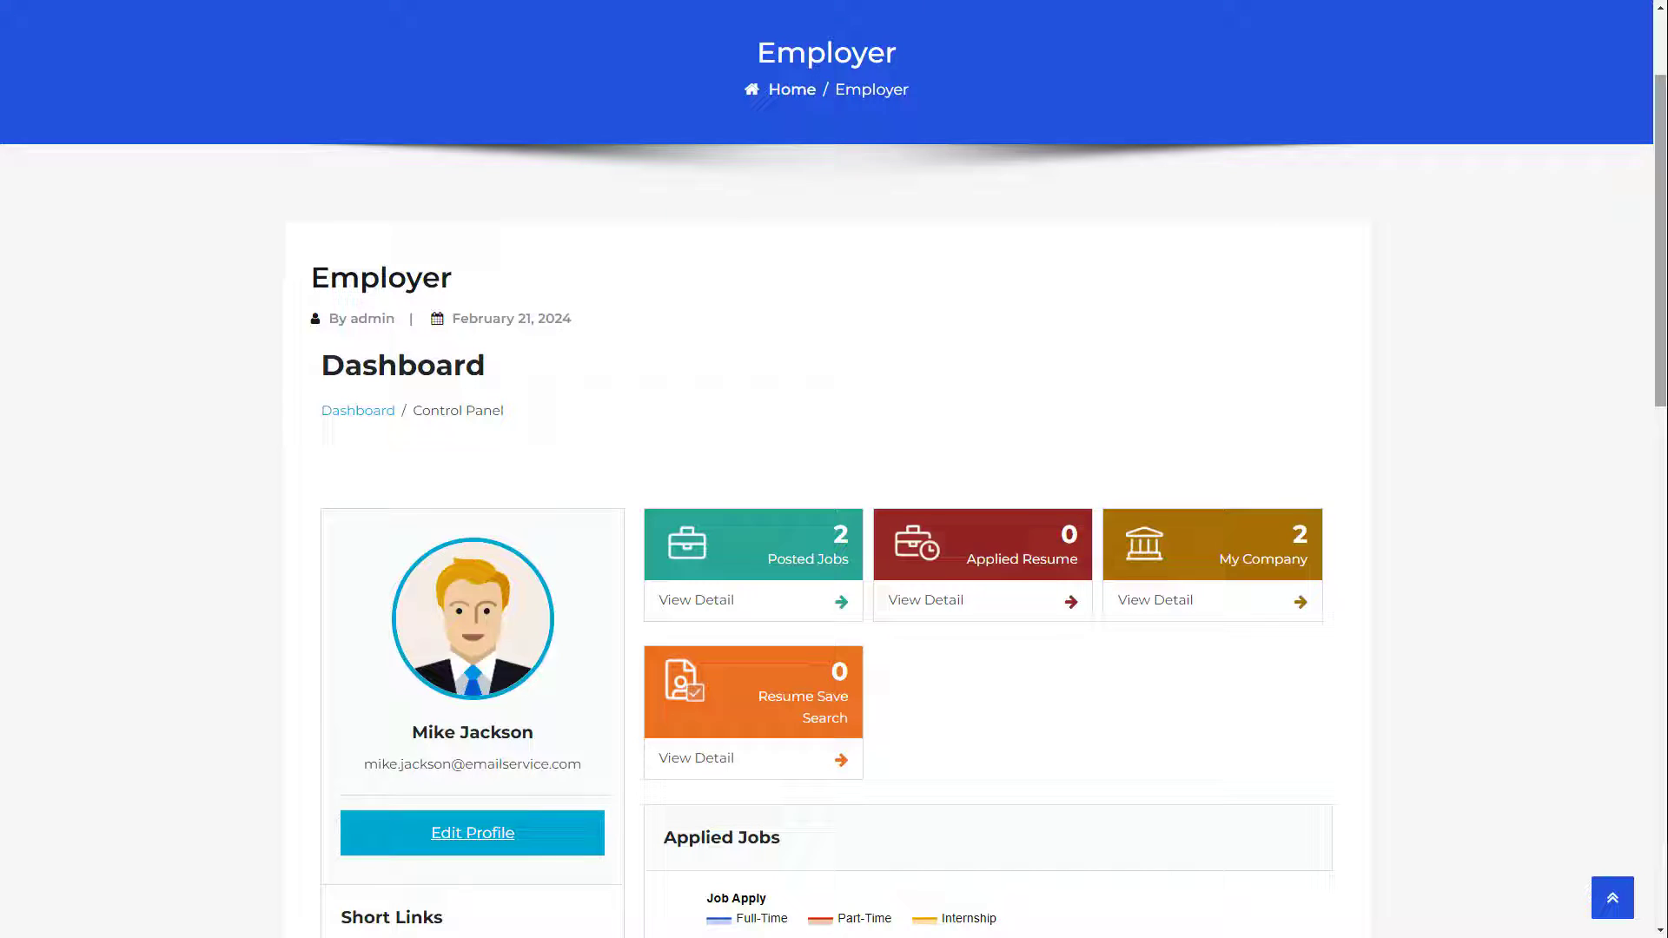
# Step: Set the Saved Searches and Messages employer control panel links to Show
pyautogui.scroll(-5, 834, 469)
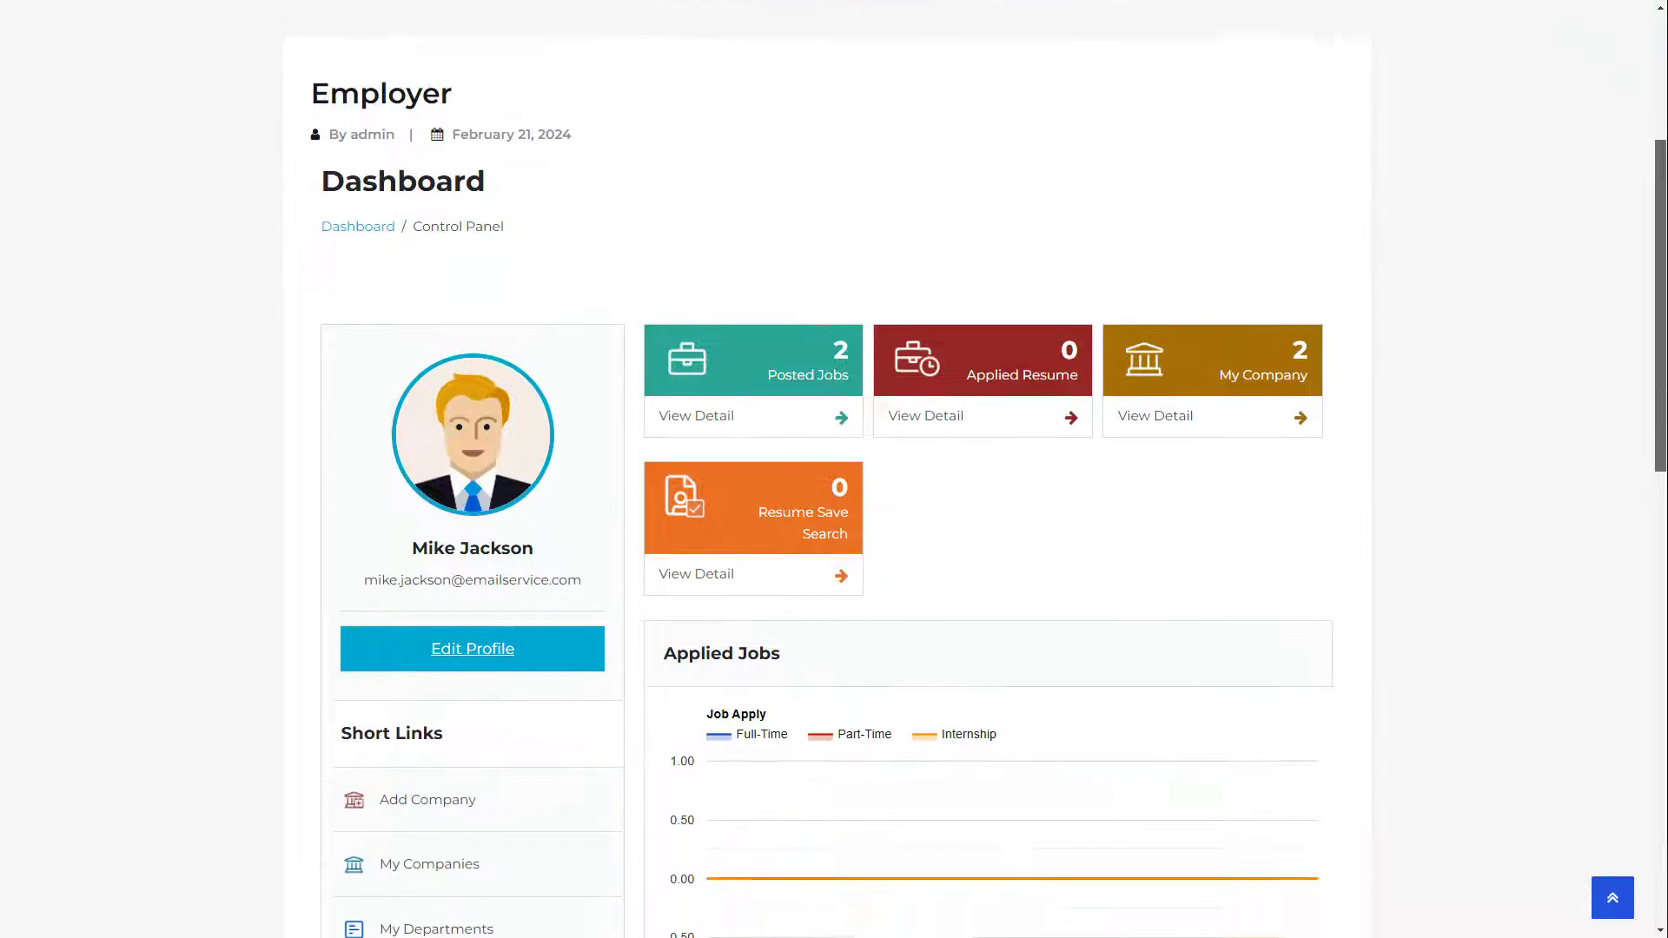
pyautogui.scroll(-5, 834, 469)
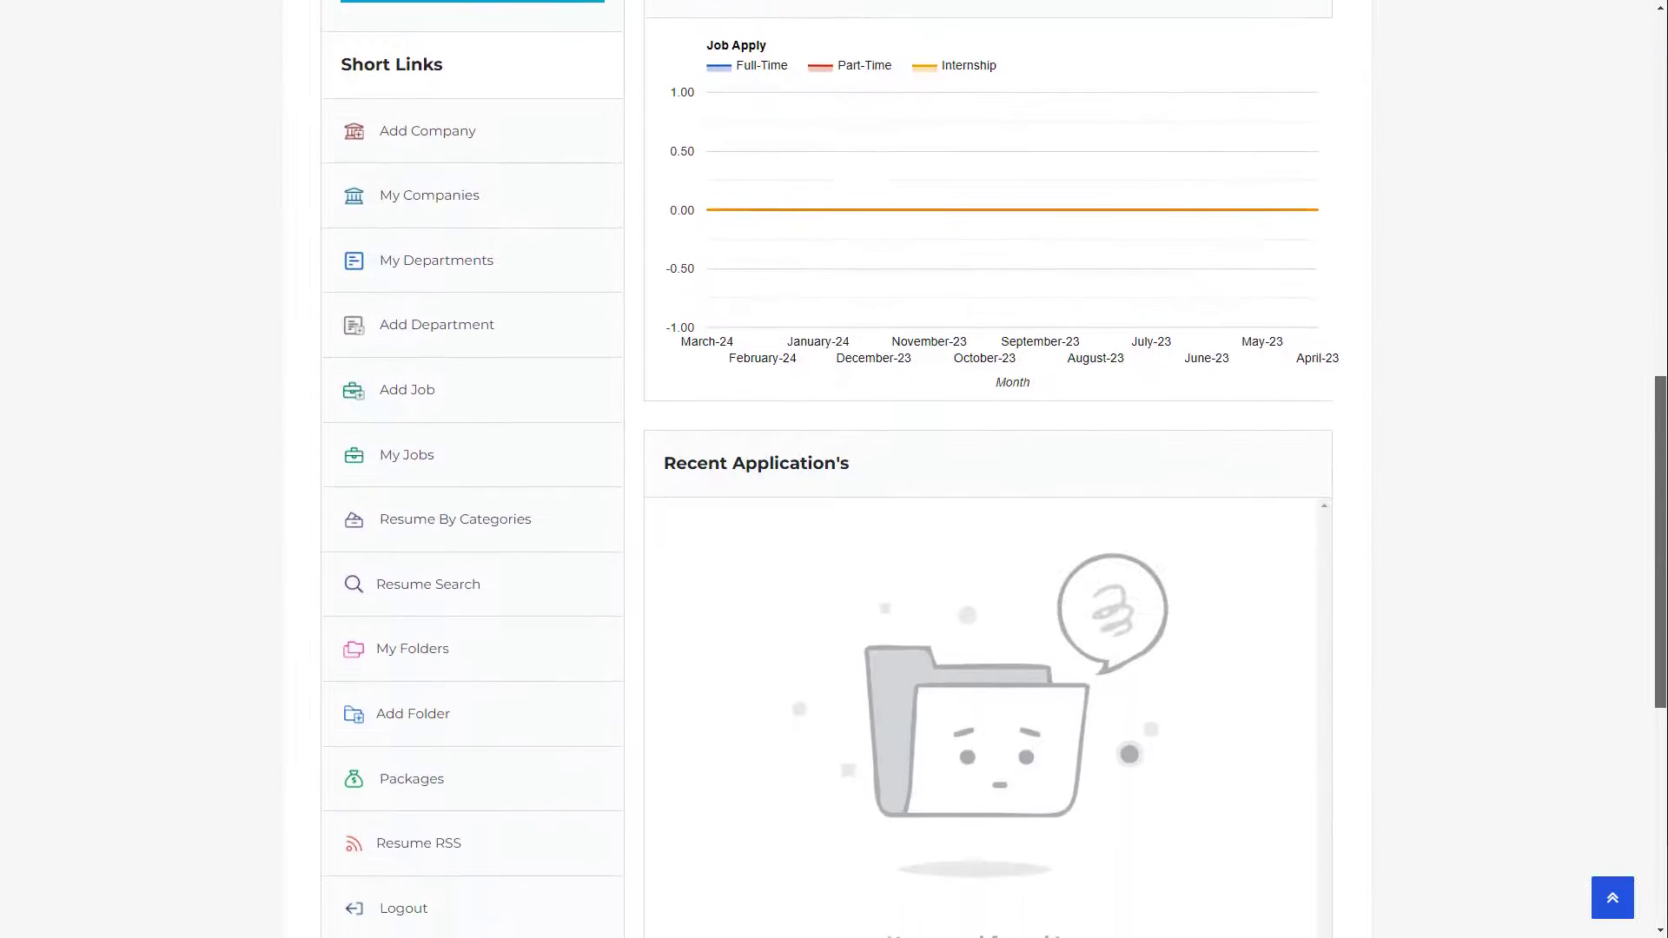
pyautogui.scroll(-1, 834, 469)
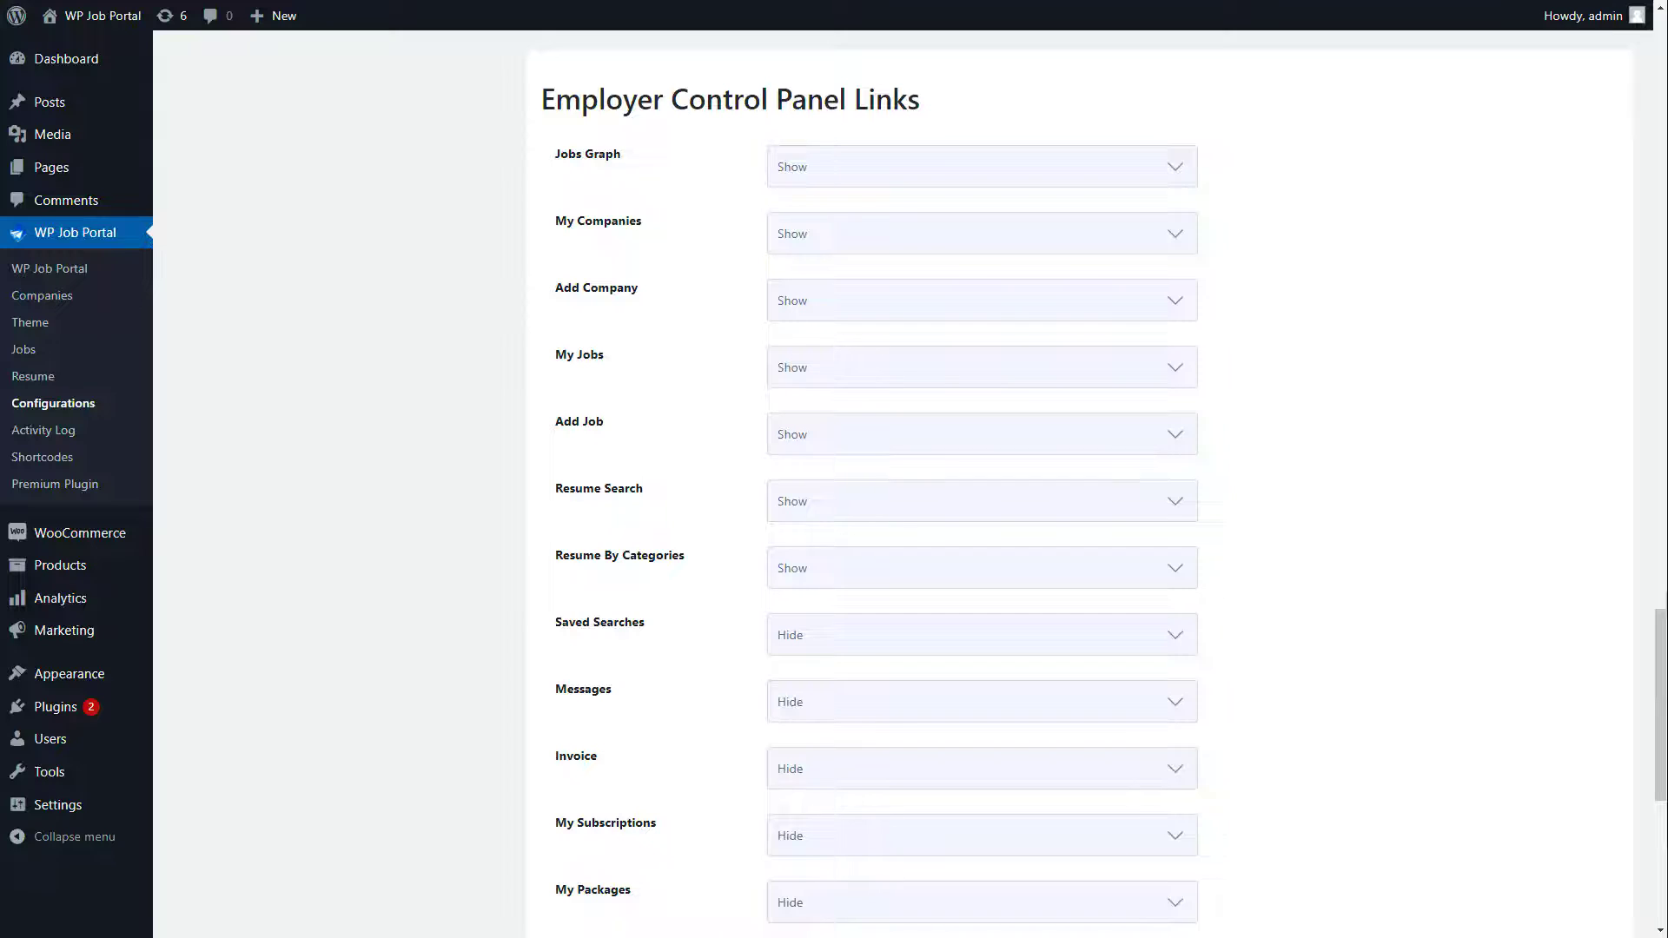
pyautogui.click(877, 647)
pyautogui.click(832, 653)
pyautogui.click(827, 706)
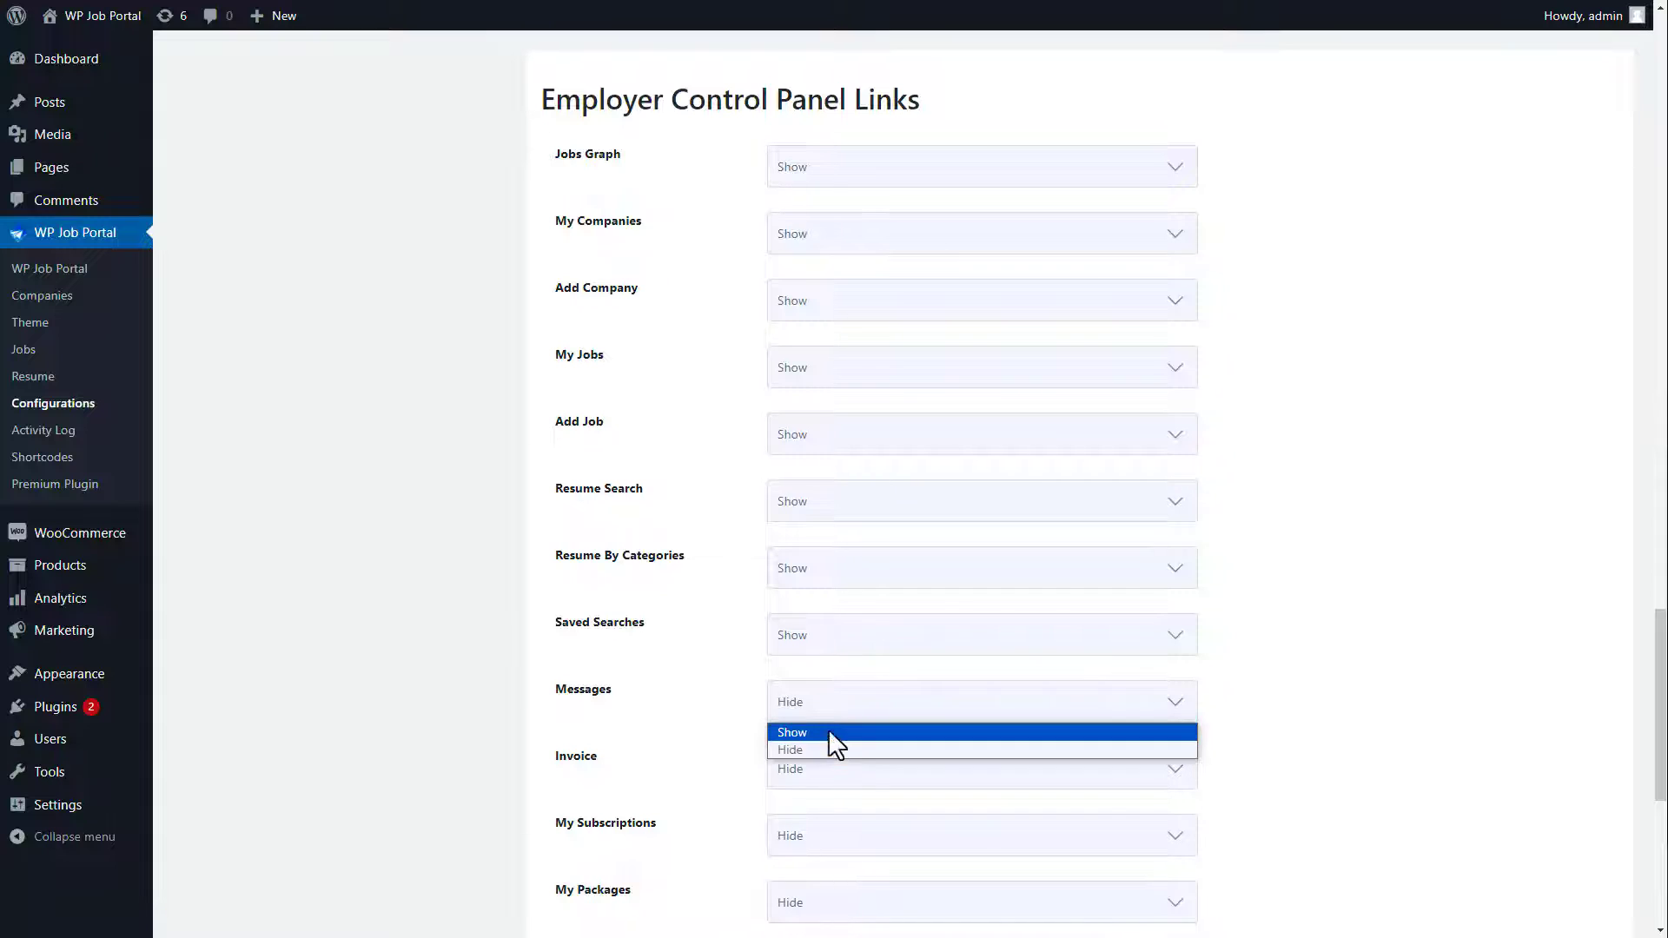
pyautogui.click(827, 734)
# Step: Set the Invoice and My Subscriptions links to Show and save the configuration
pyautogui.click(832, 772)
pyautogui.click(832, 799)
pyautogui.click(830, 839)
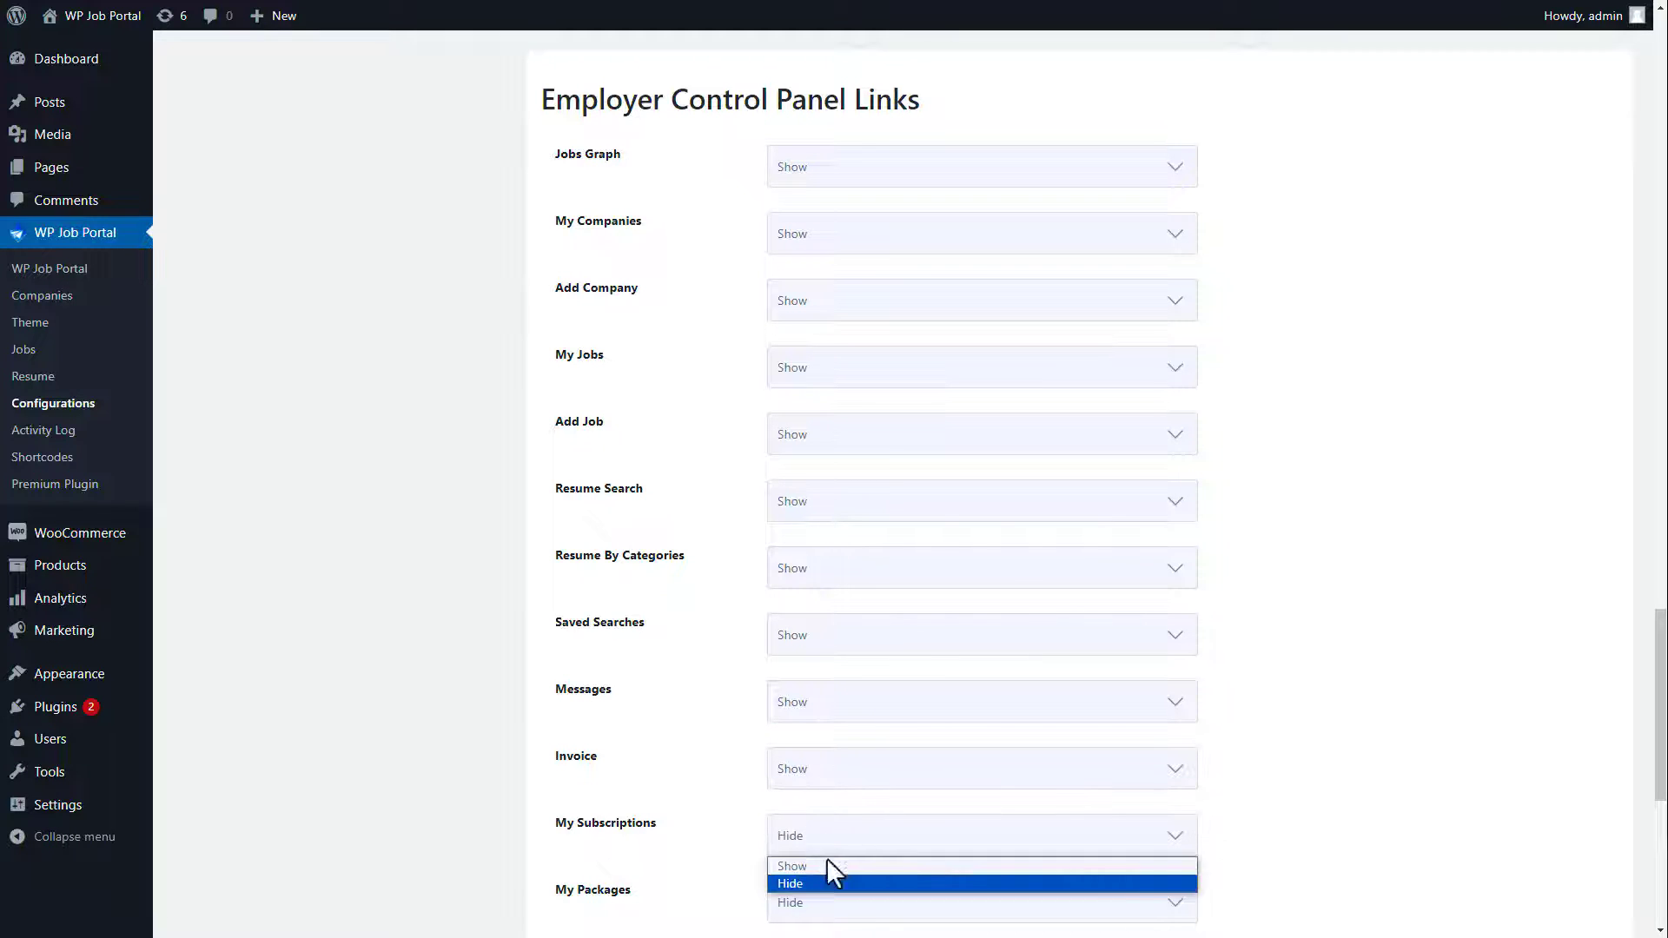
pyautogui.click(826, 856)
pyautogui.click(832, 849)
pyautogui.click(839, 855)
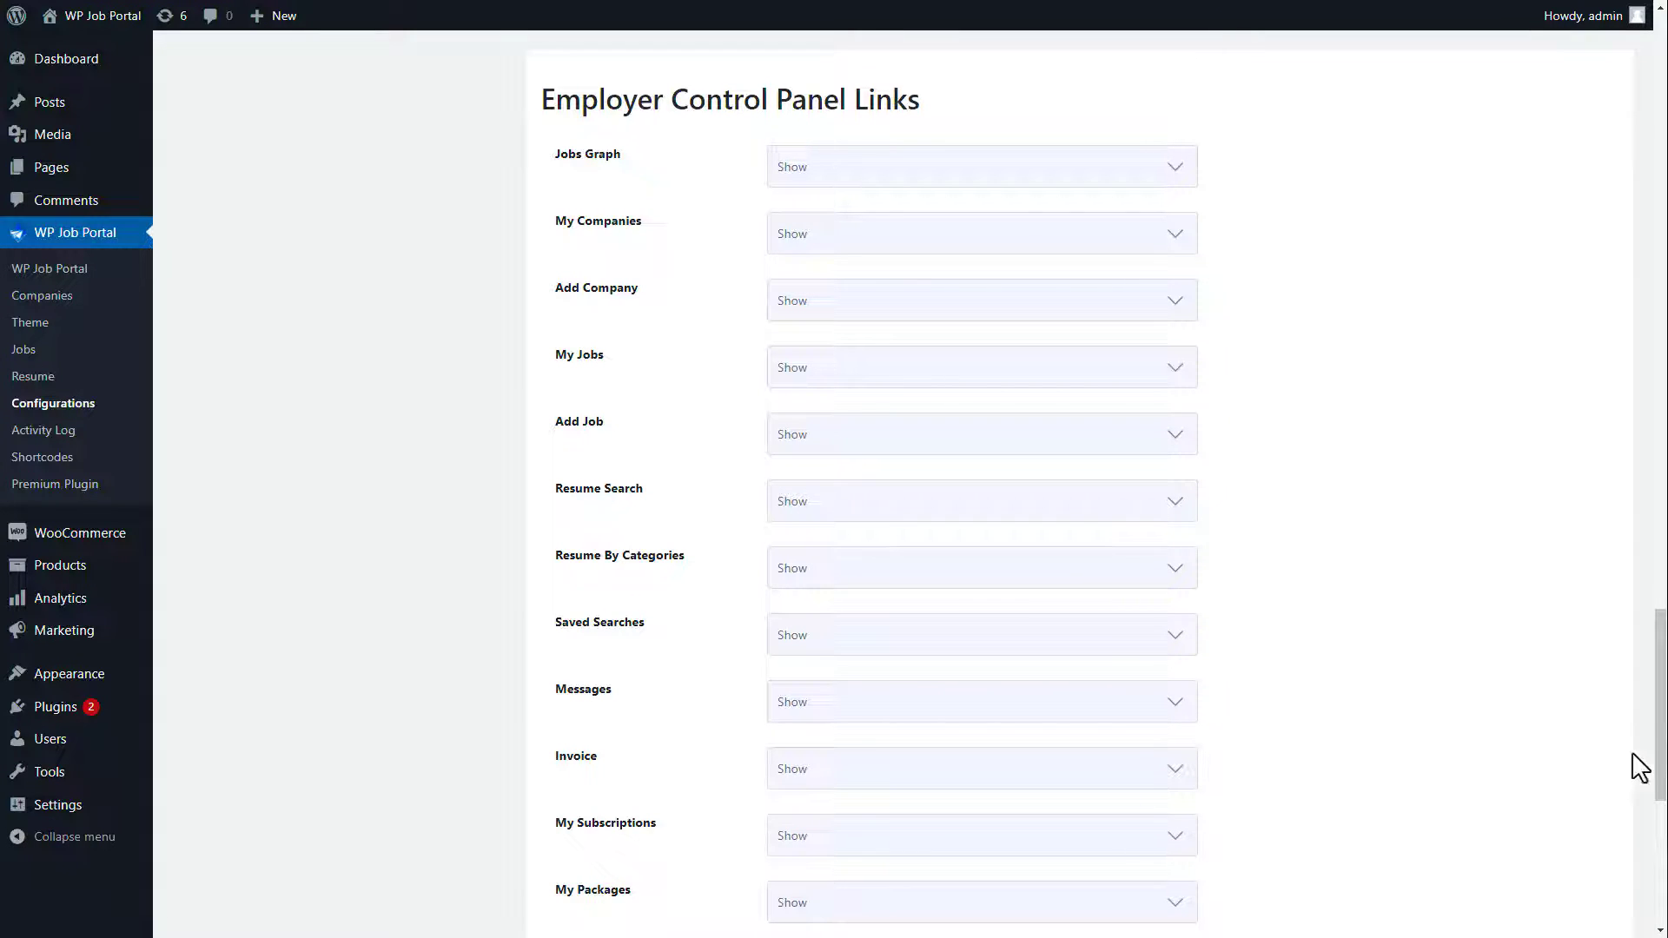
pyautogui.scroll(-7, 1642, 764)
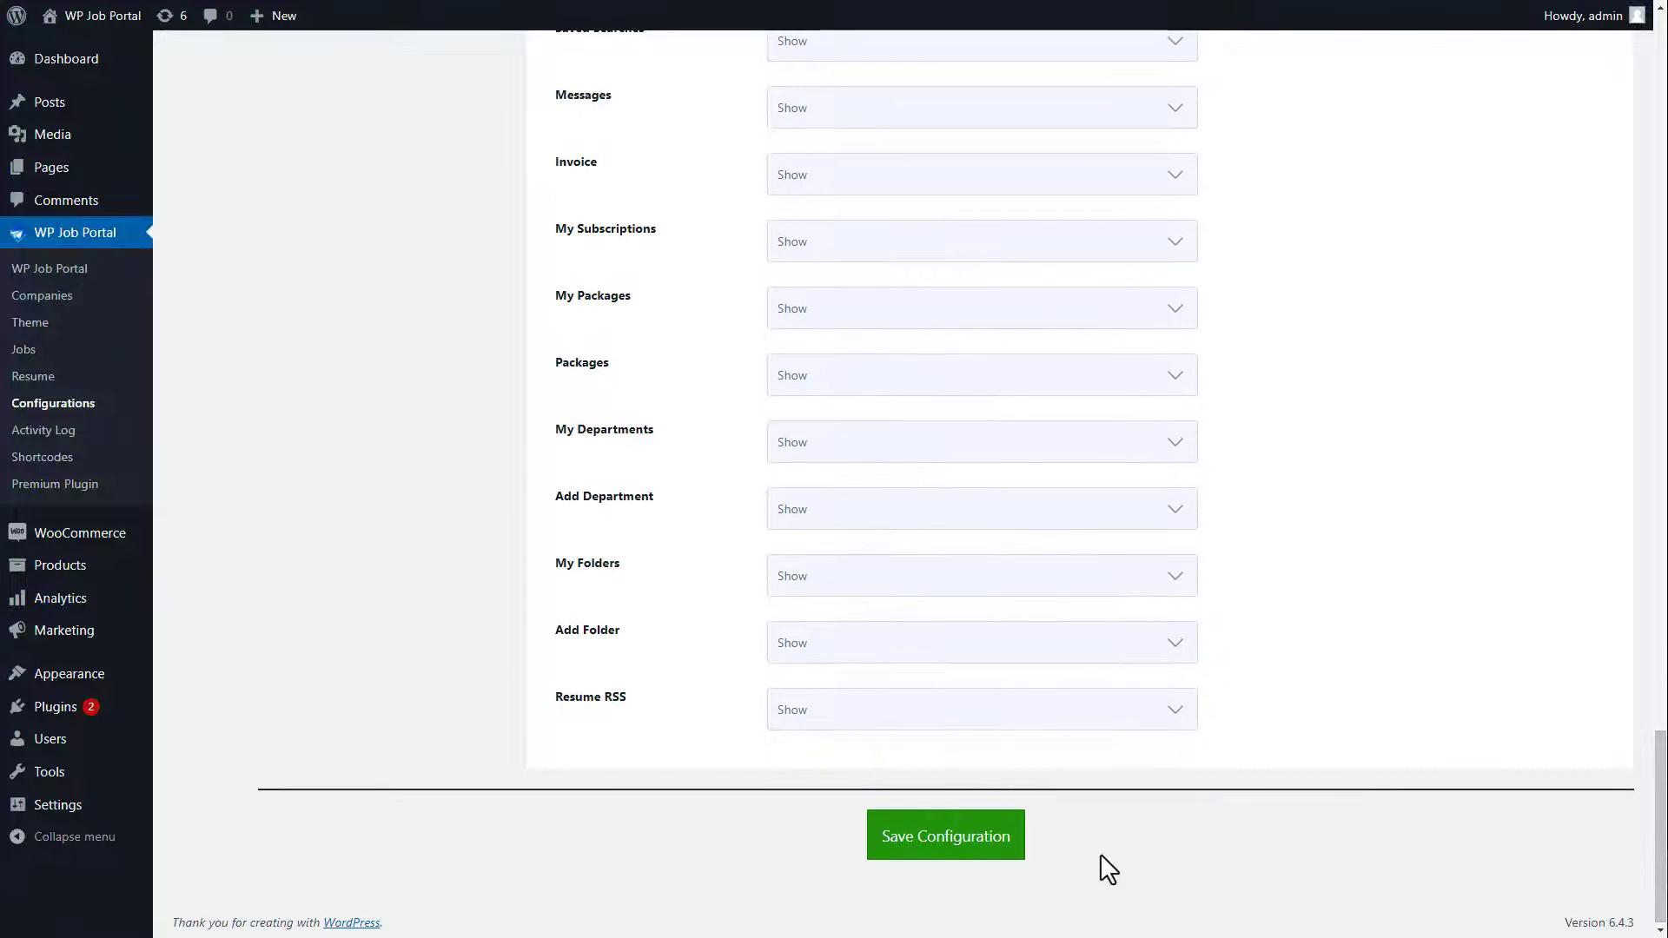
pyautogui.click(949, 858)
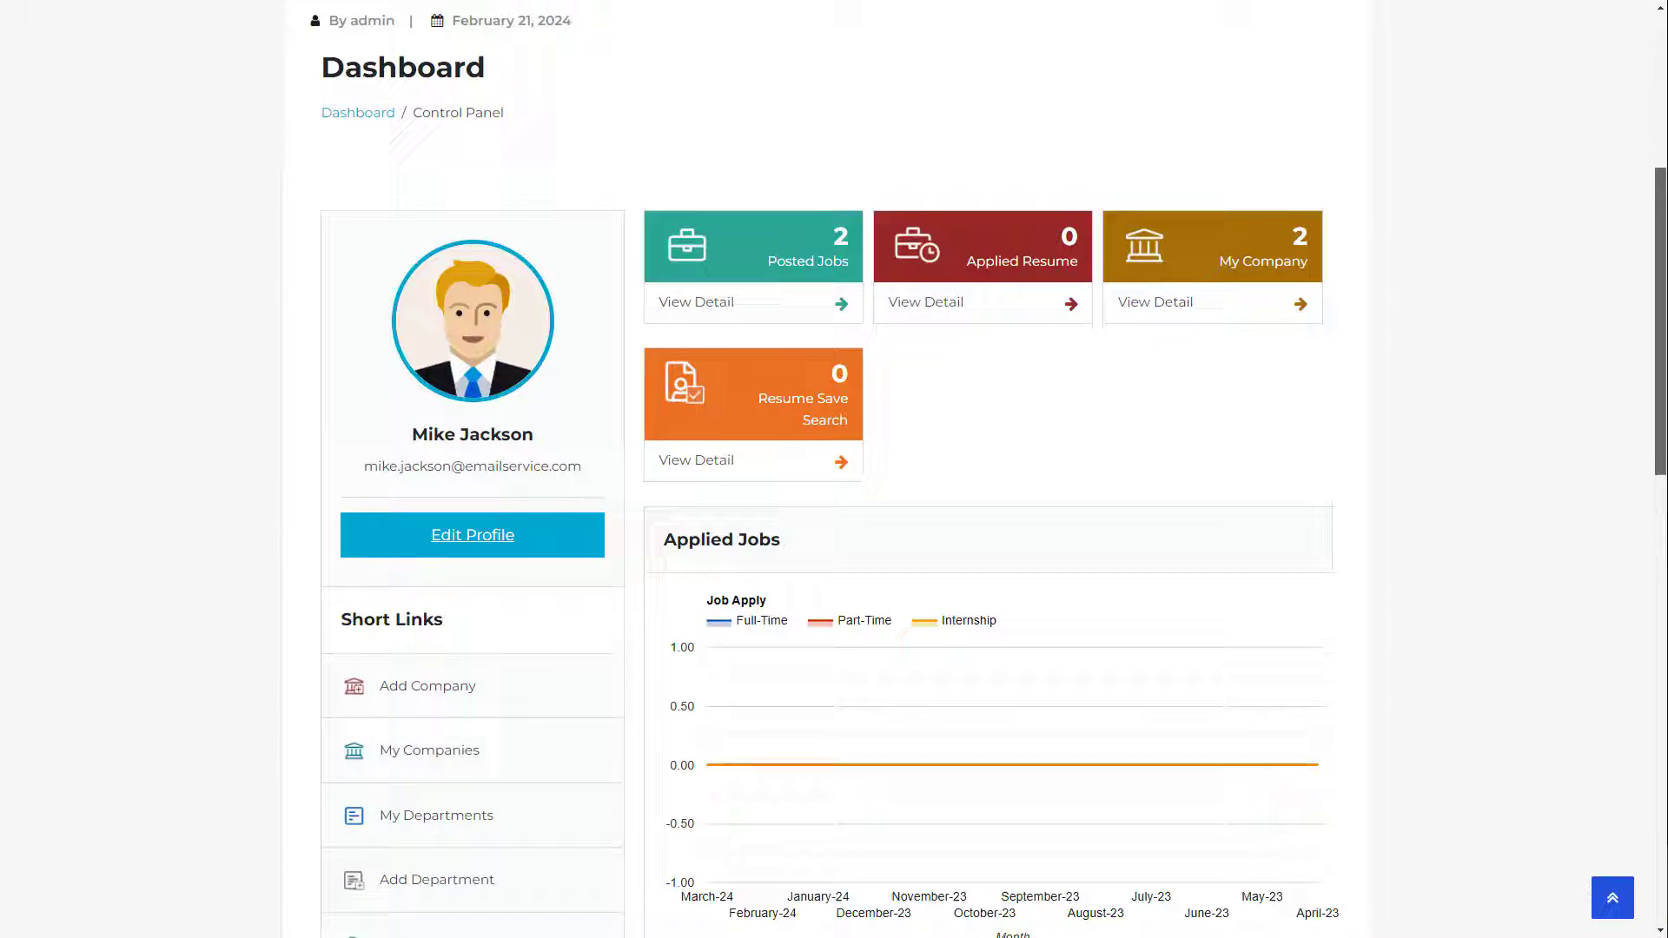
pyautogui.scroll(-9, 1664, 443)
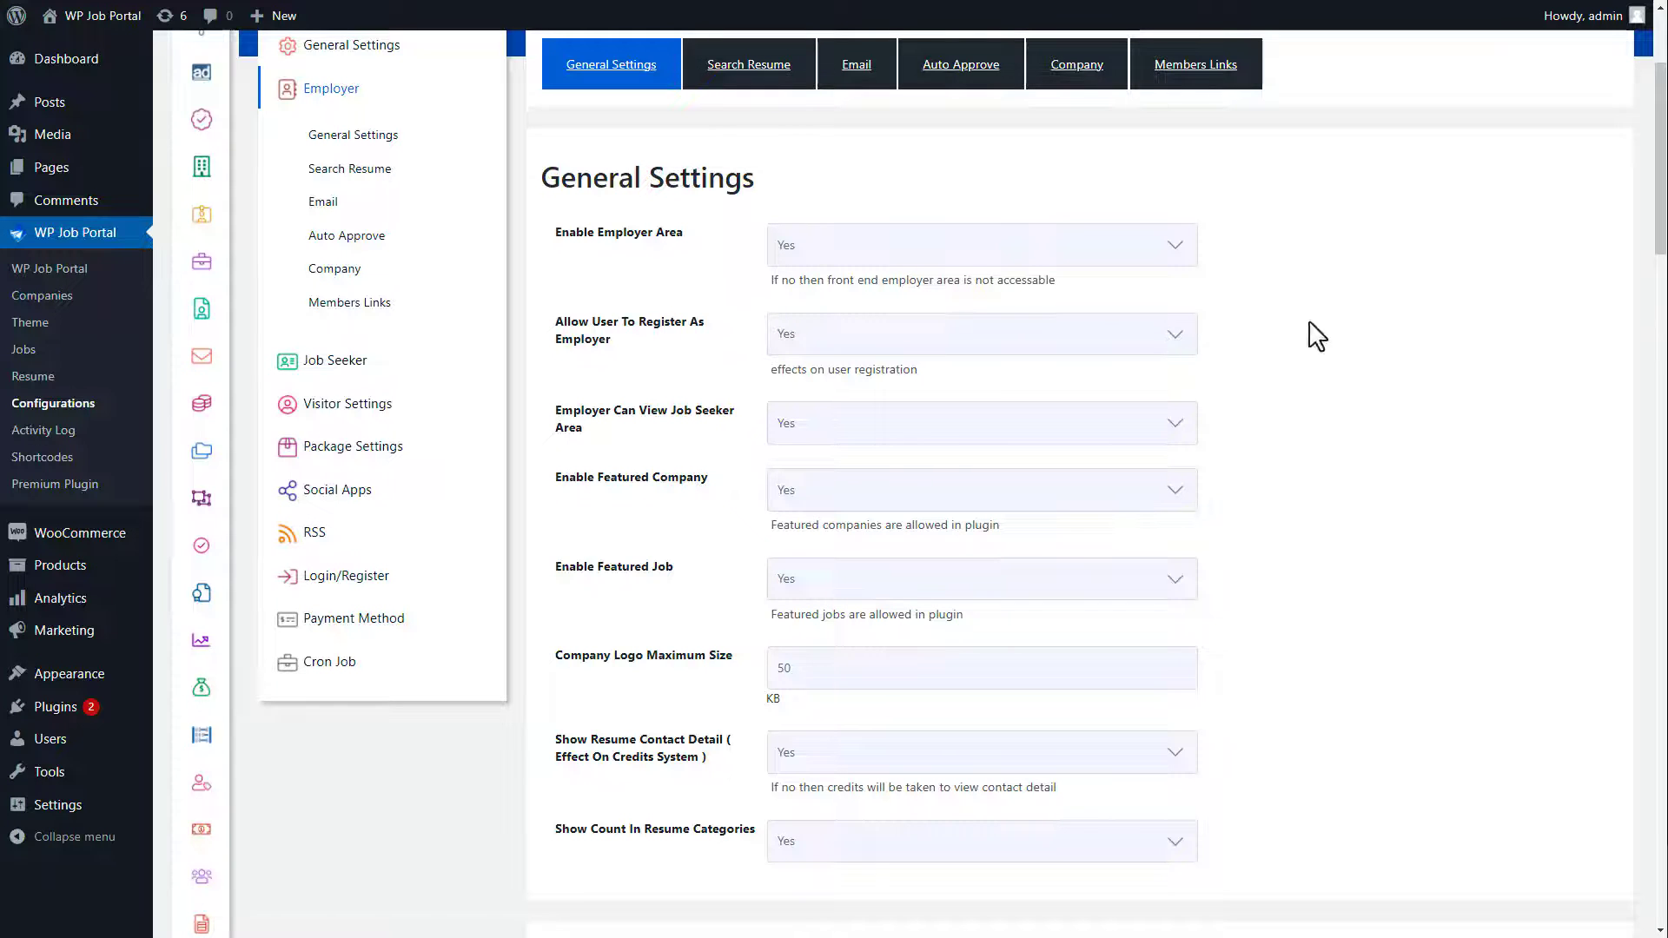
# Step: Open the Job Seeker settings, then view the site's Newest Jobs and the Sustainability Analyst listing
pyautogui.click(352, 362)
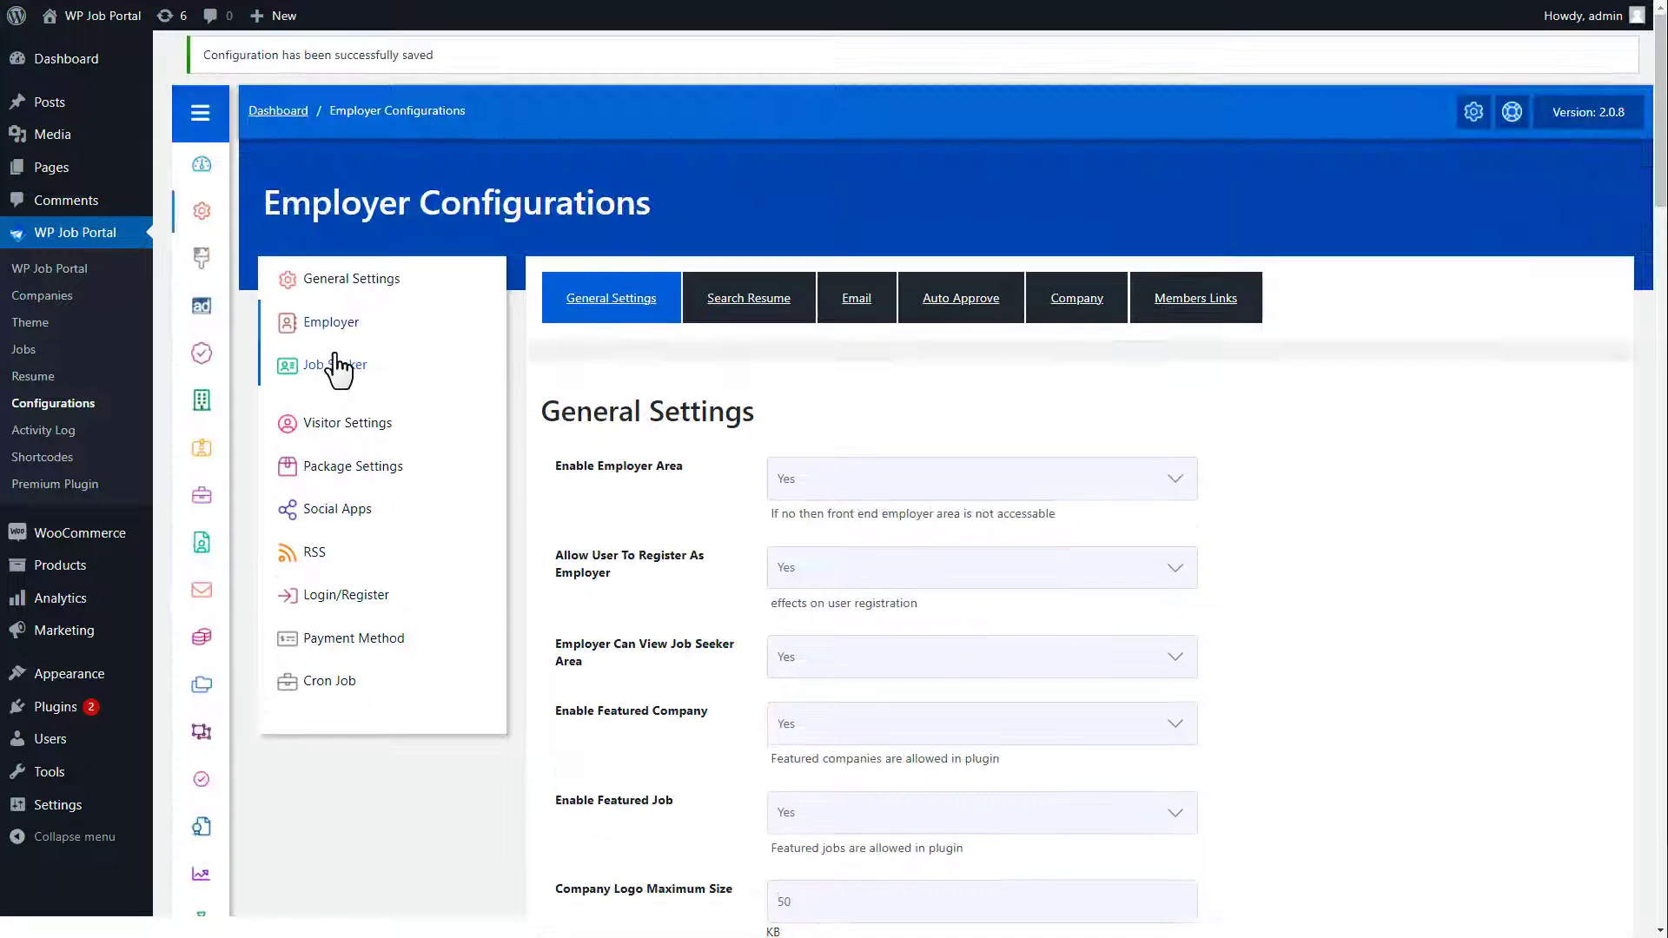
pyautogui.click(344, 412)
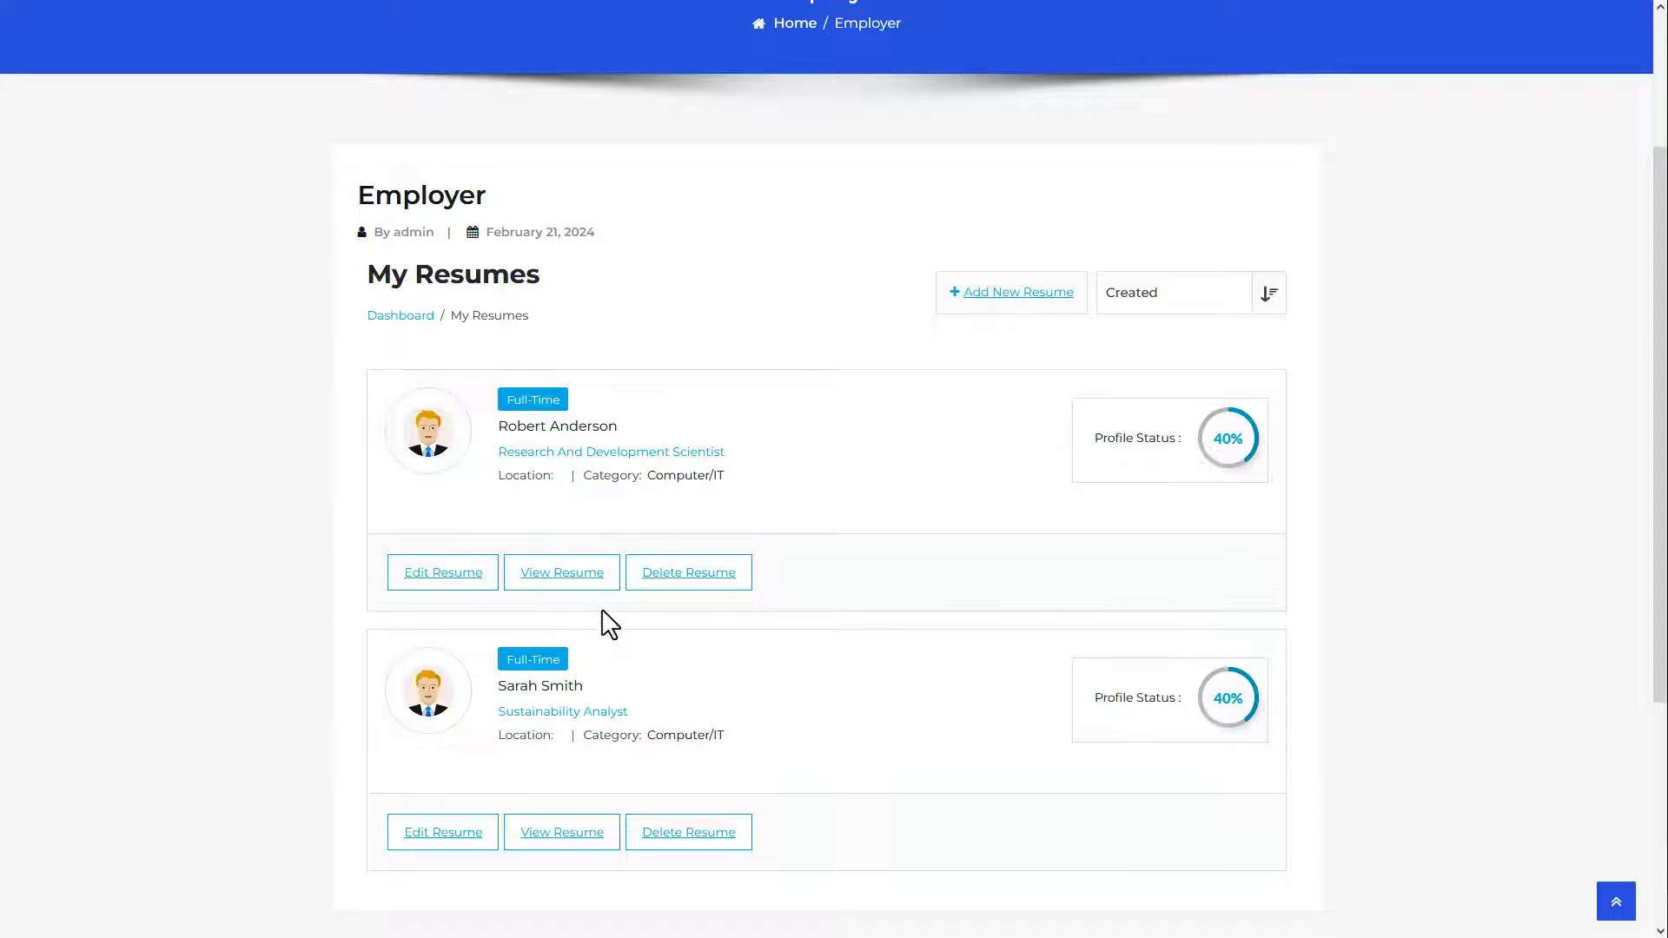
pyautogui.click(420, 318)
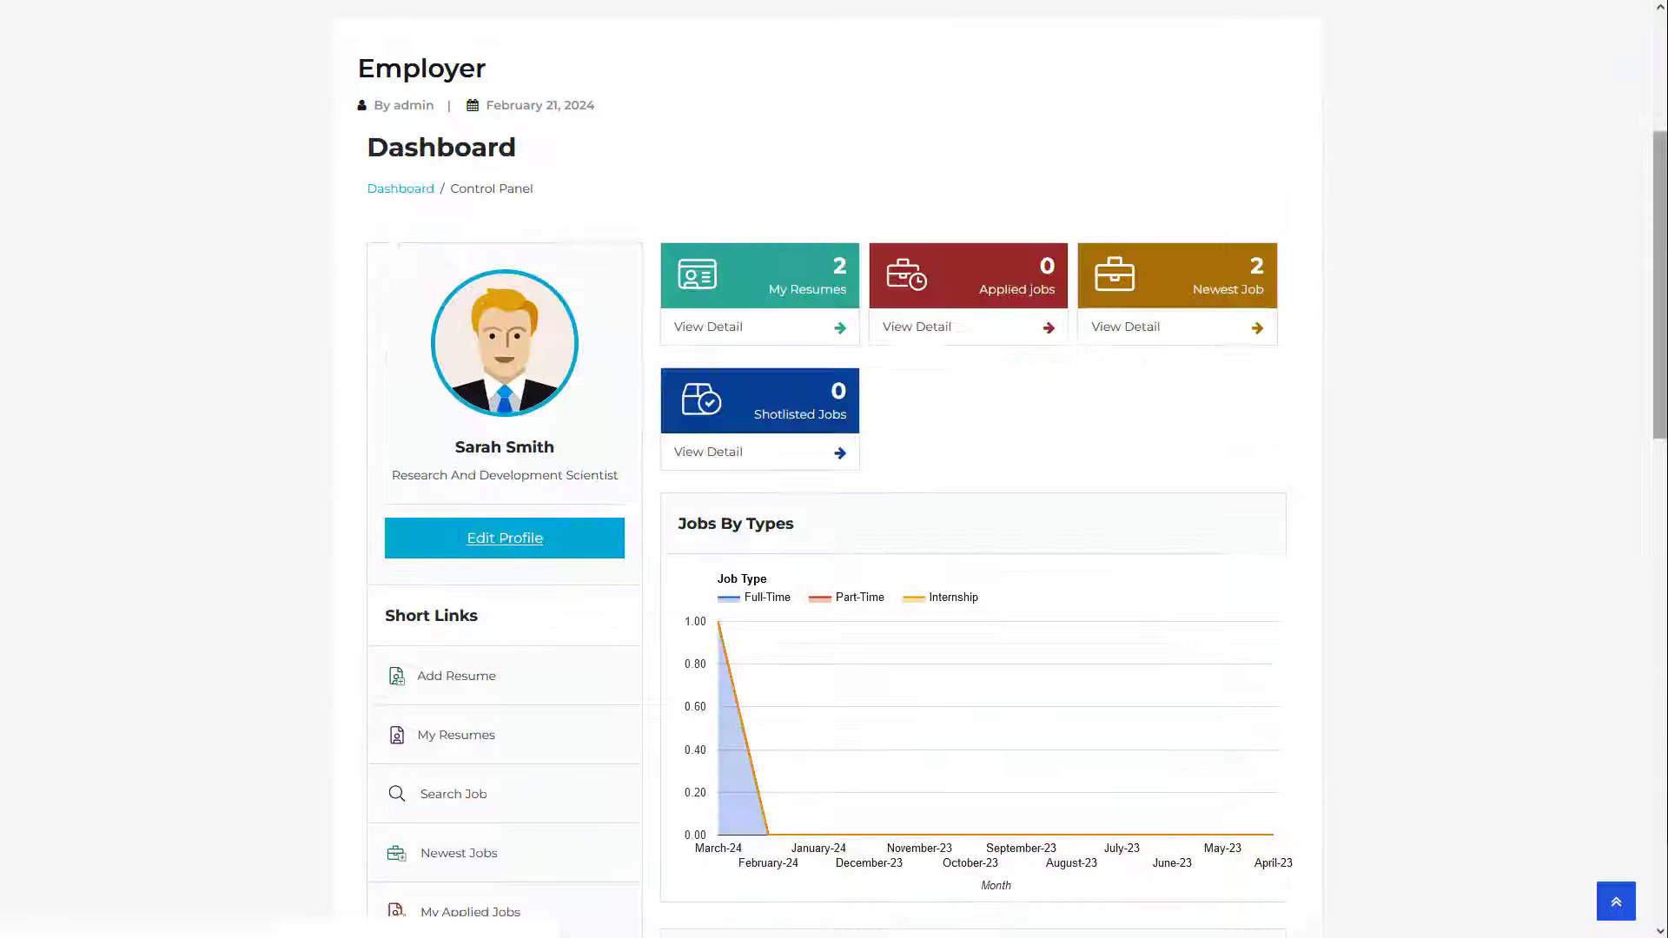
pyautogui.scroll(-2, 500, 686)
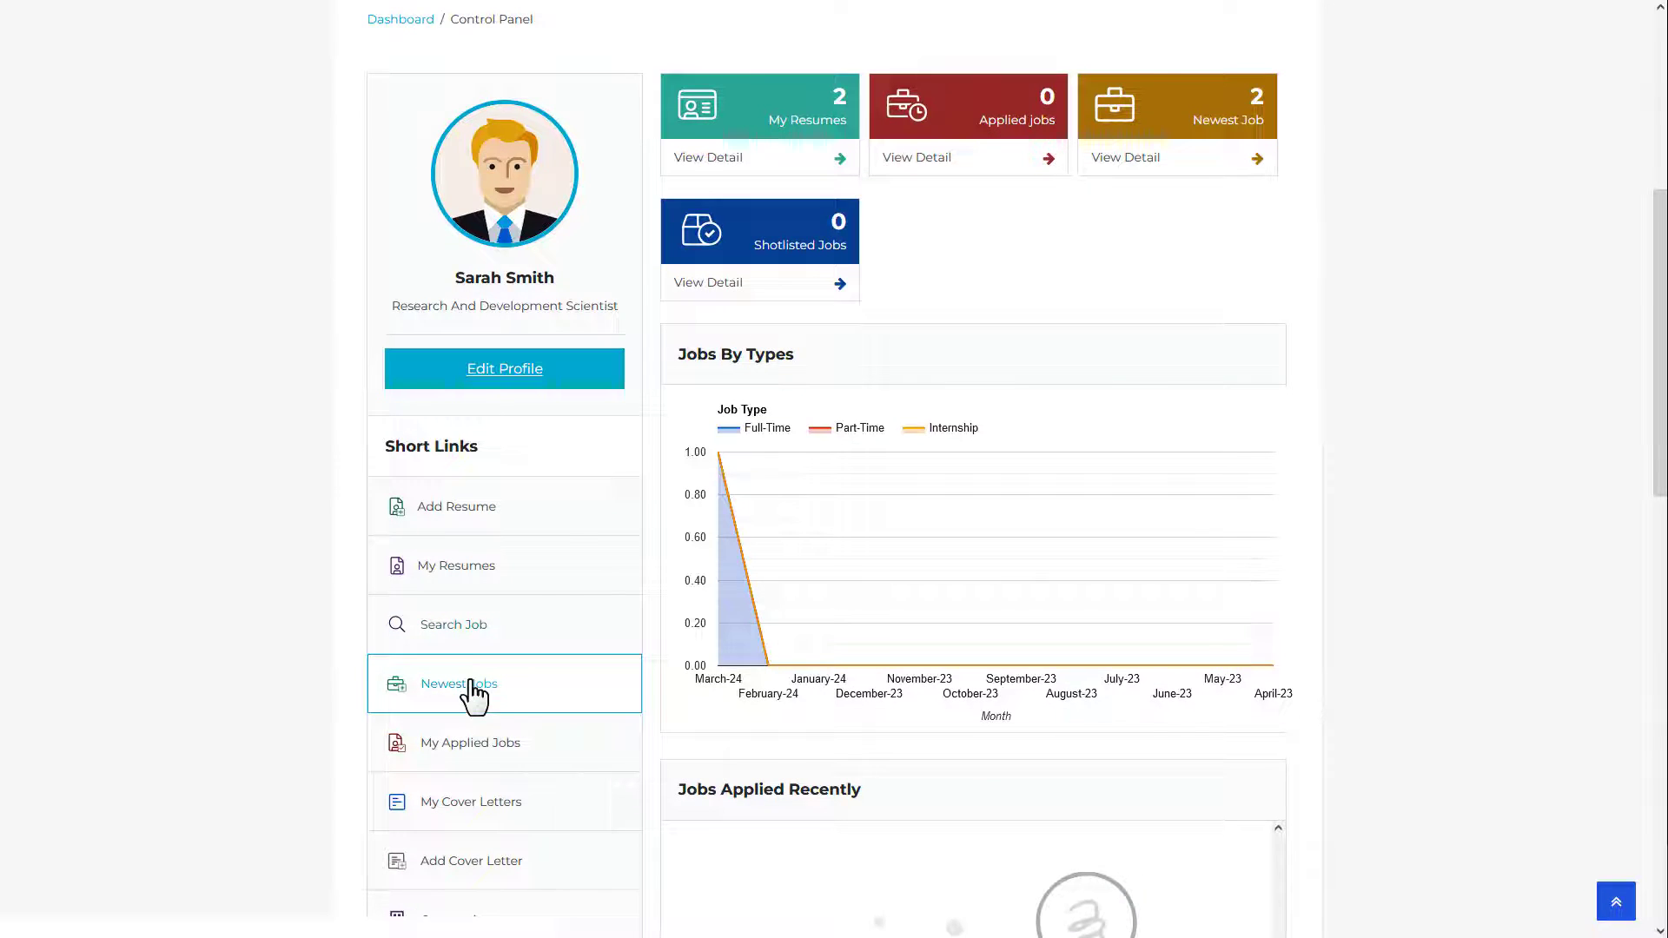
pyautogui.click(495, 686)
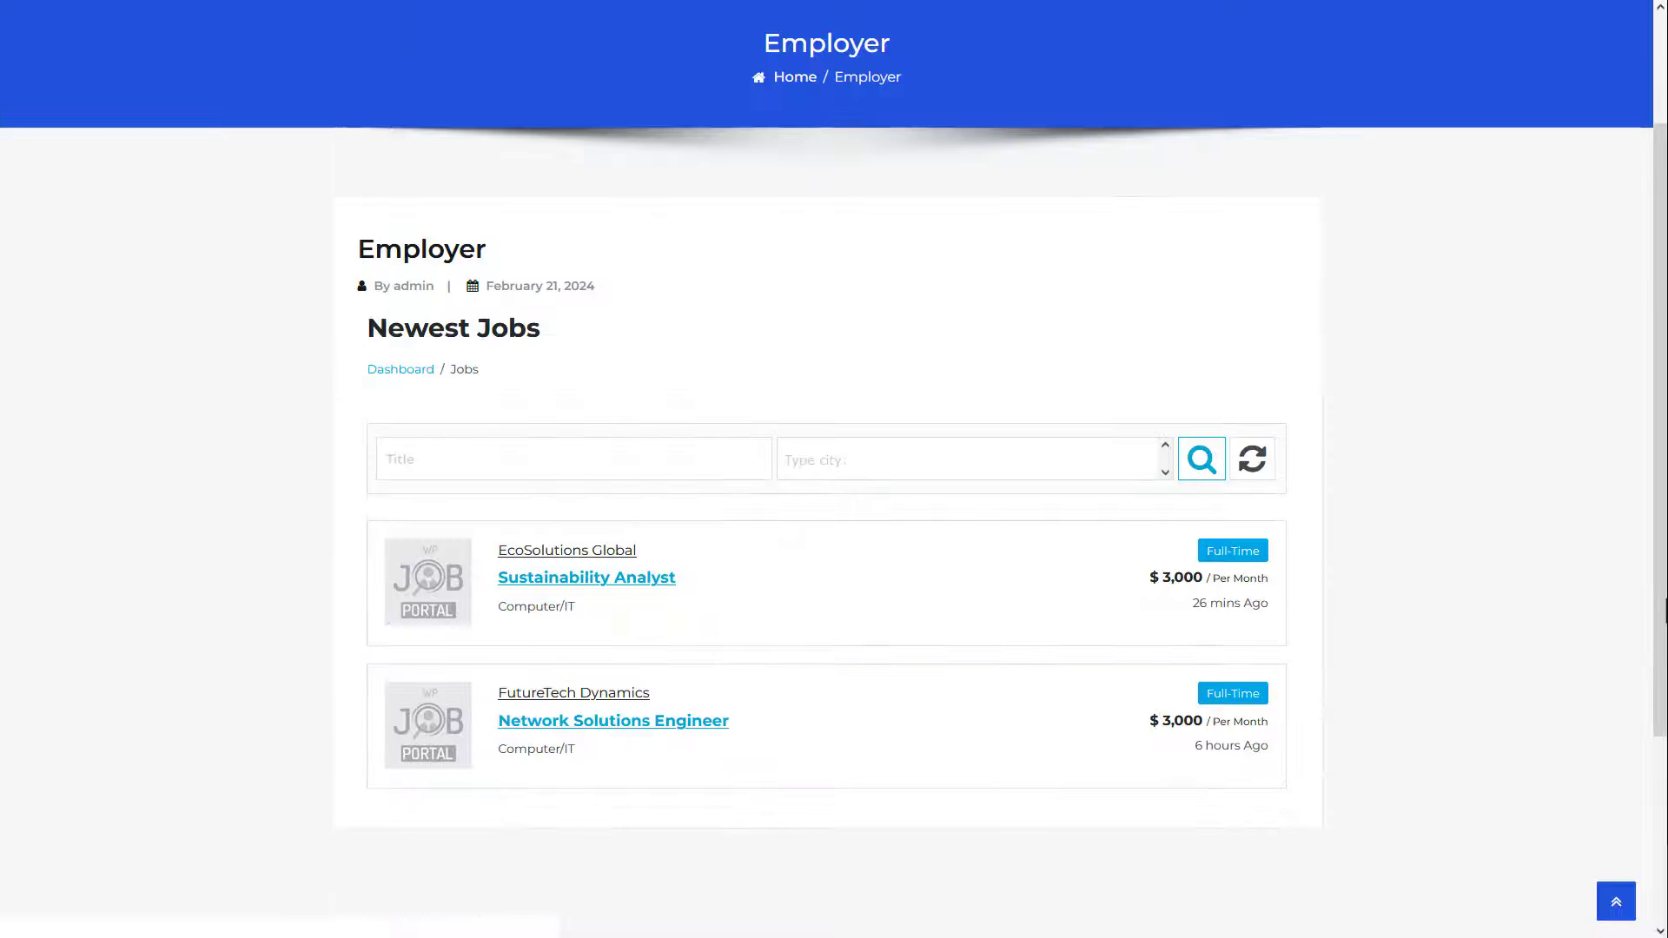
pyautogui.click(600, 585)
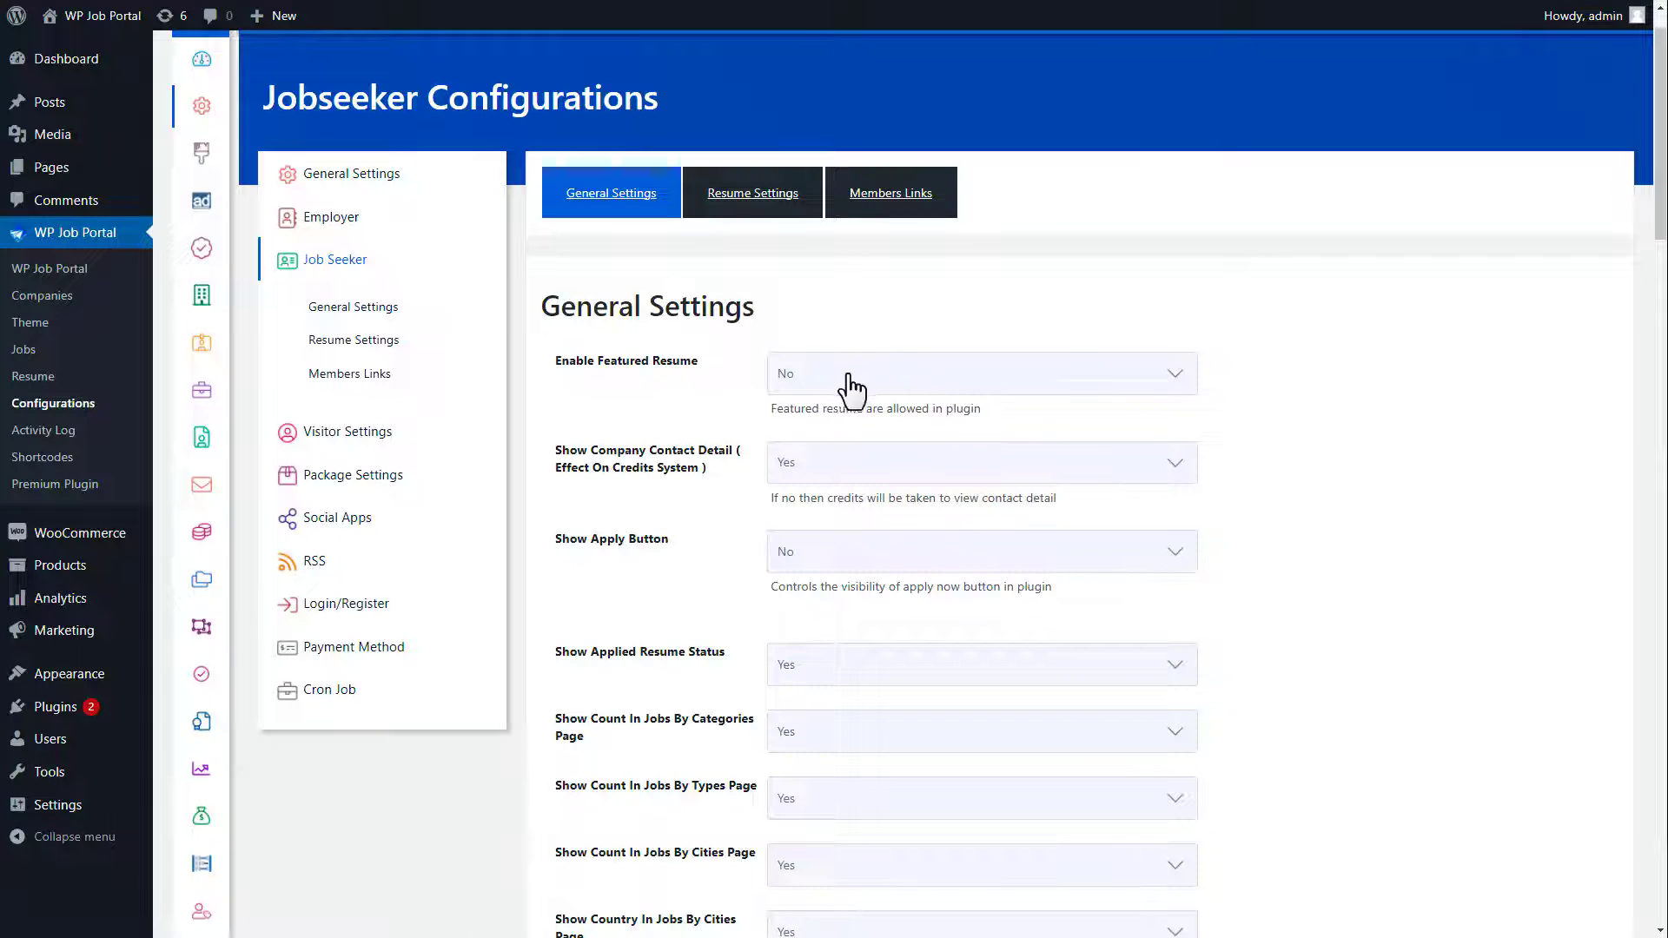
# Step: Set Enable Featured Resume to Yes and make the Apply button show
pyautogui.click(844, 382)
pyautogui.click(835, 405)
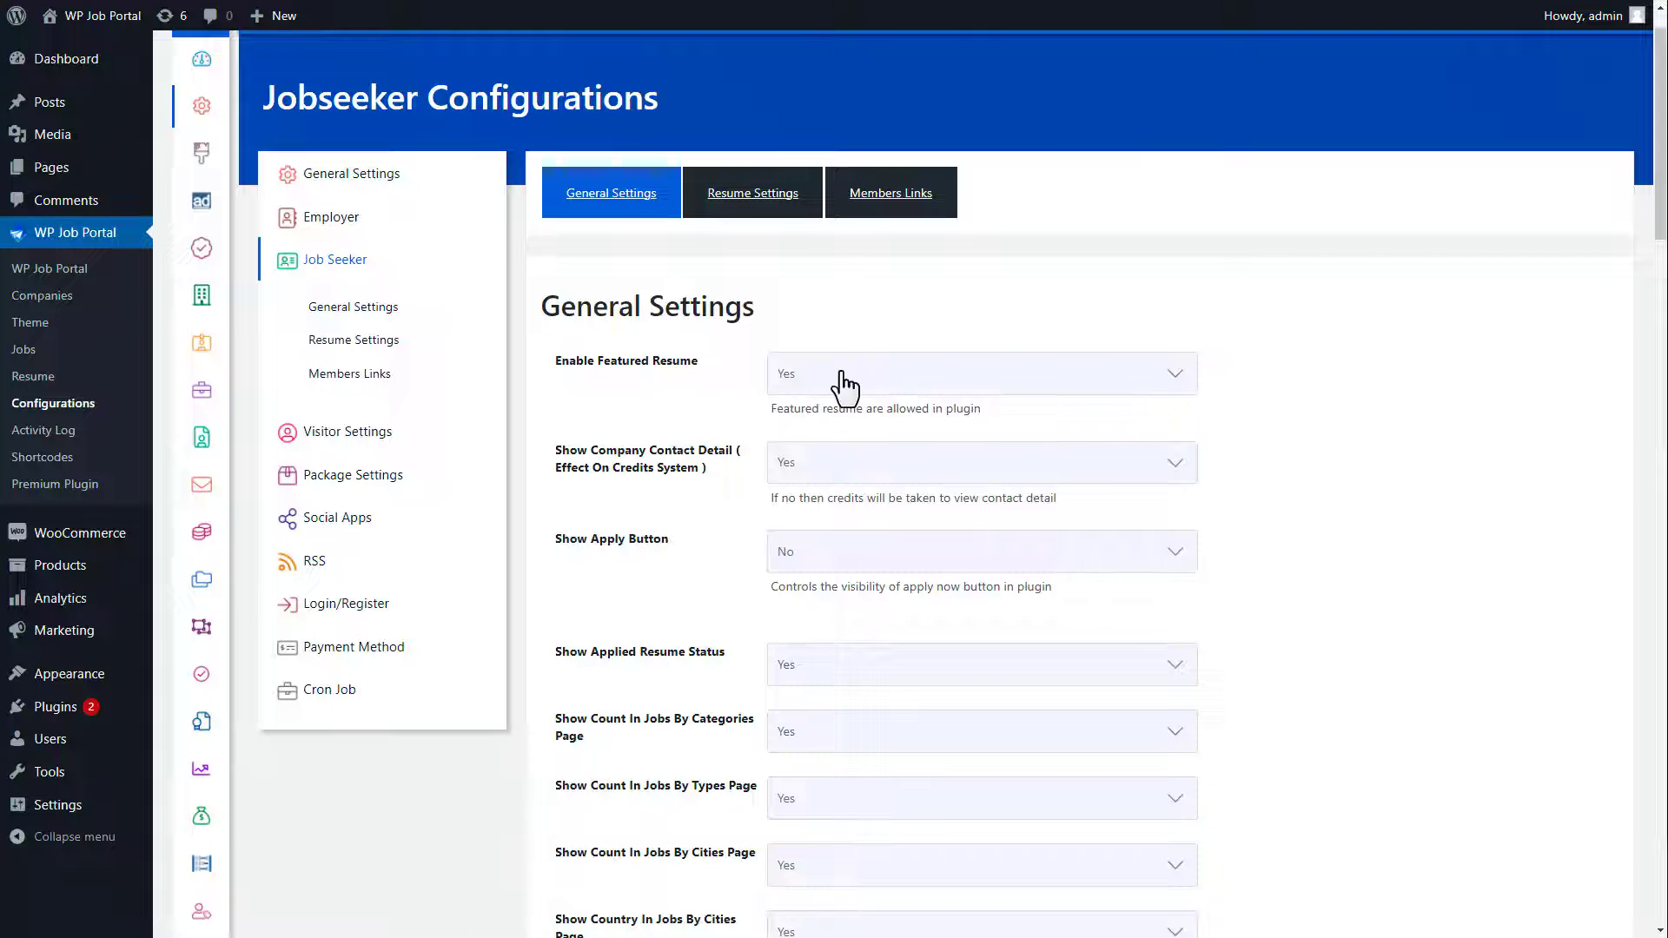
pyautogui.click(836, 558)
pyautogui.click(826, 584)
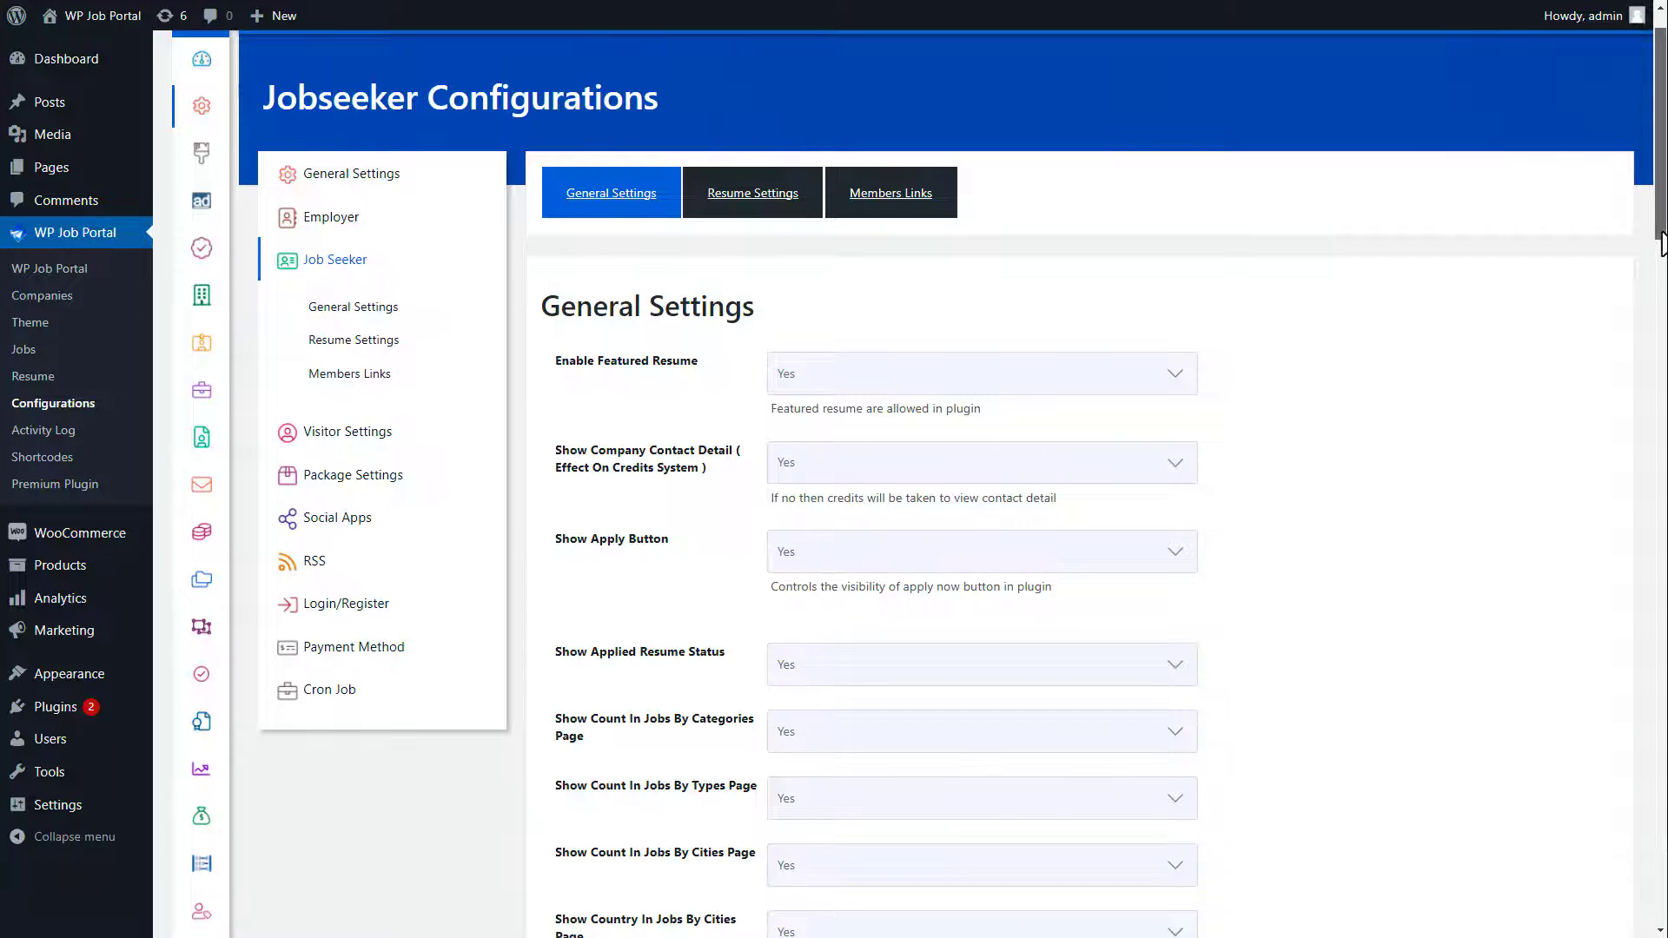
pyautogui.moveTo(1661, 257); pyautogui.dragTo(1663, 417)
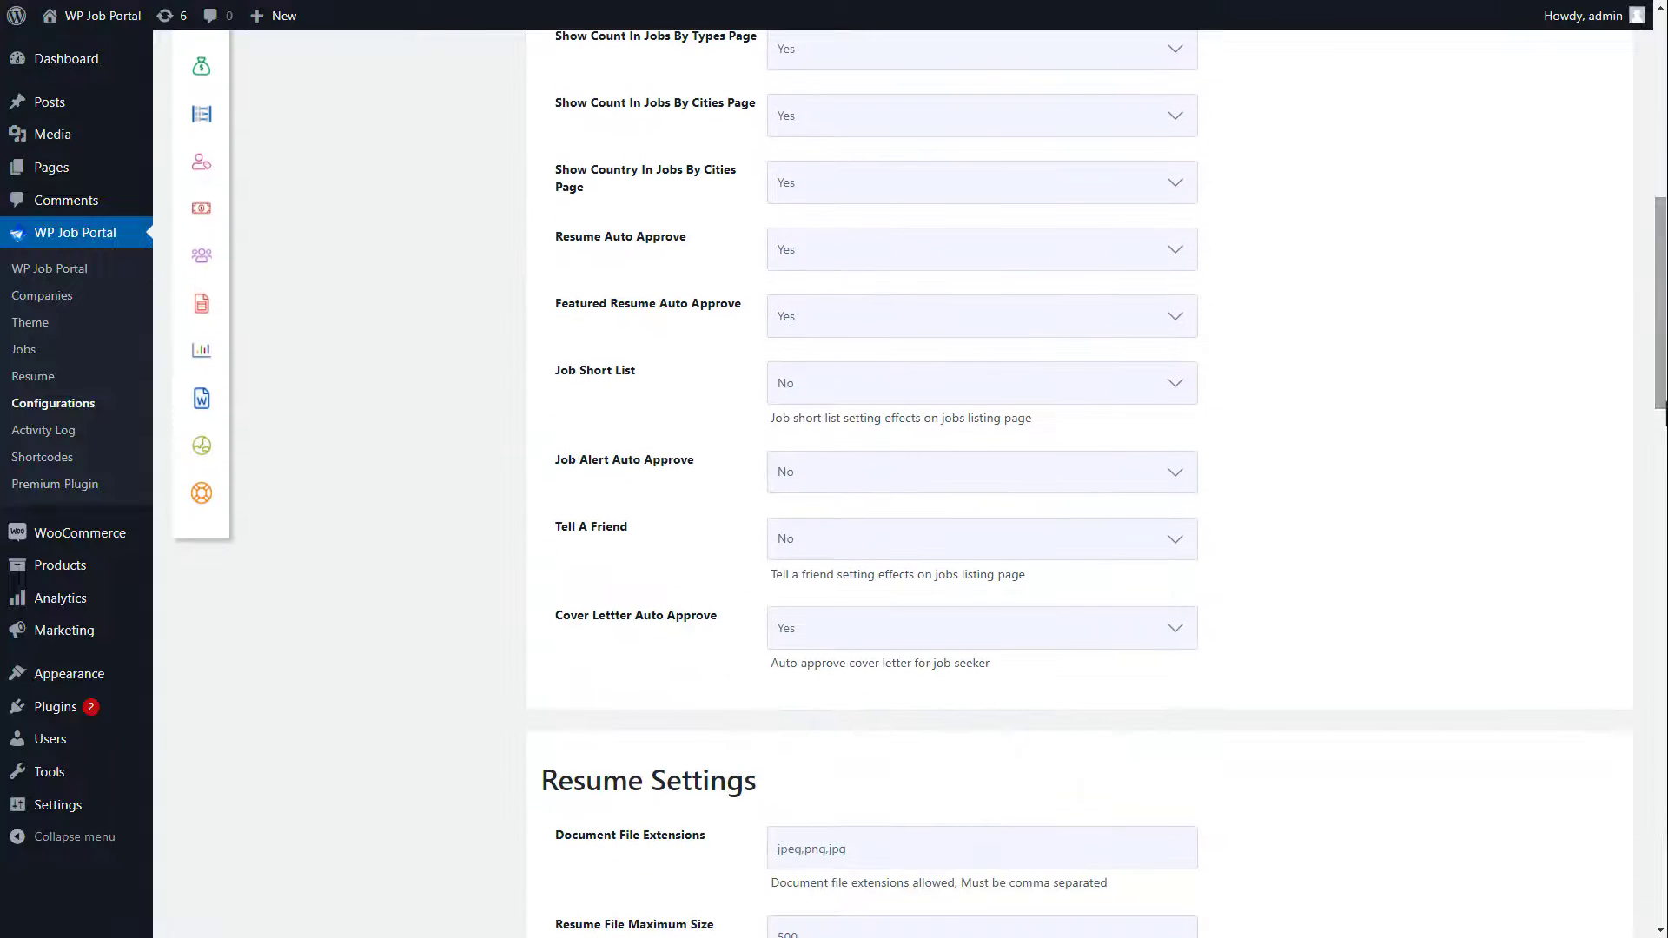
# Step: Keep job counts and country shown on the cities page, and turn on Job Short List
pyautogui.click(844, 128)
pyautogui.click(834, 149)
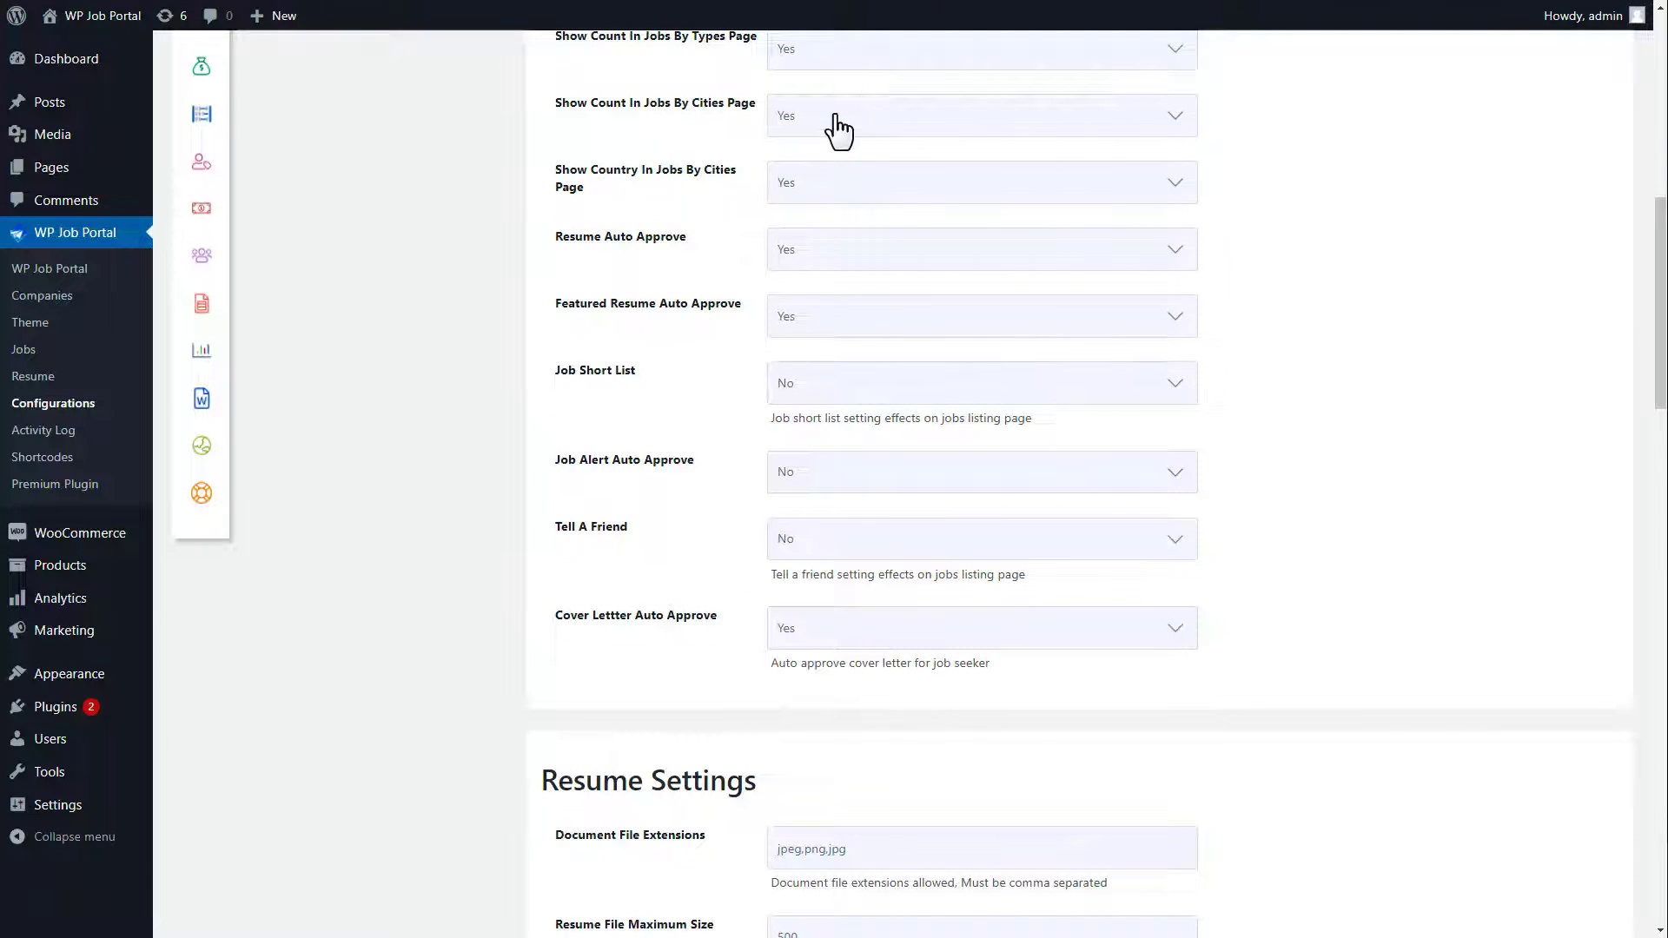
pyautogui.click(817, 184)
pyautogui.click(800, 214)
pyautogui.click(808, 398)
pyautogui.click(806, 410)
# Step: Set Job Alert Auto Approve and Tell A Friend to Yes, and save the configuration
pyautogui.click(820, 476)
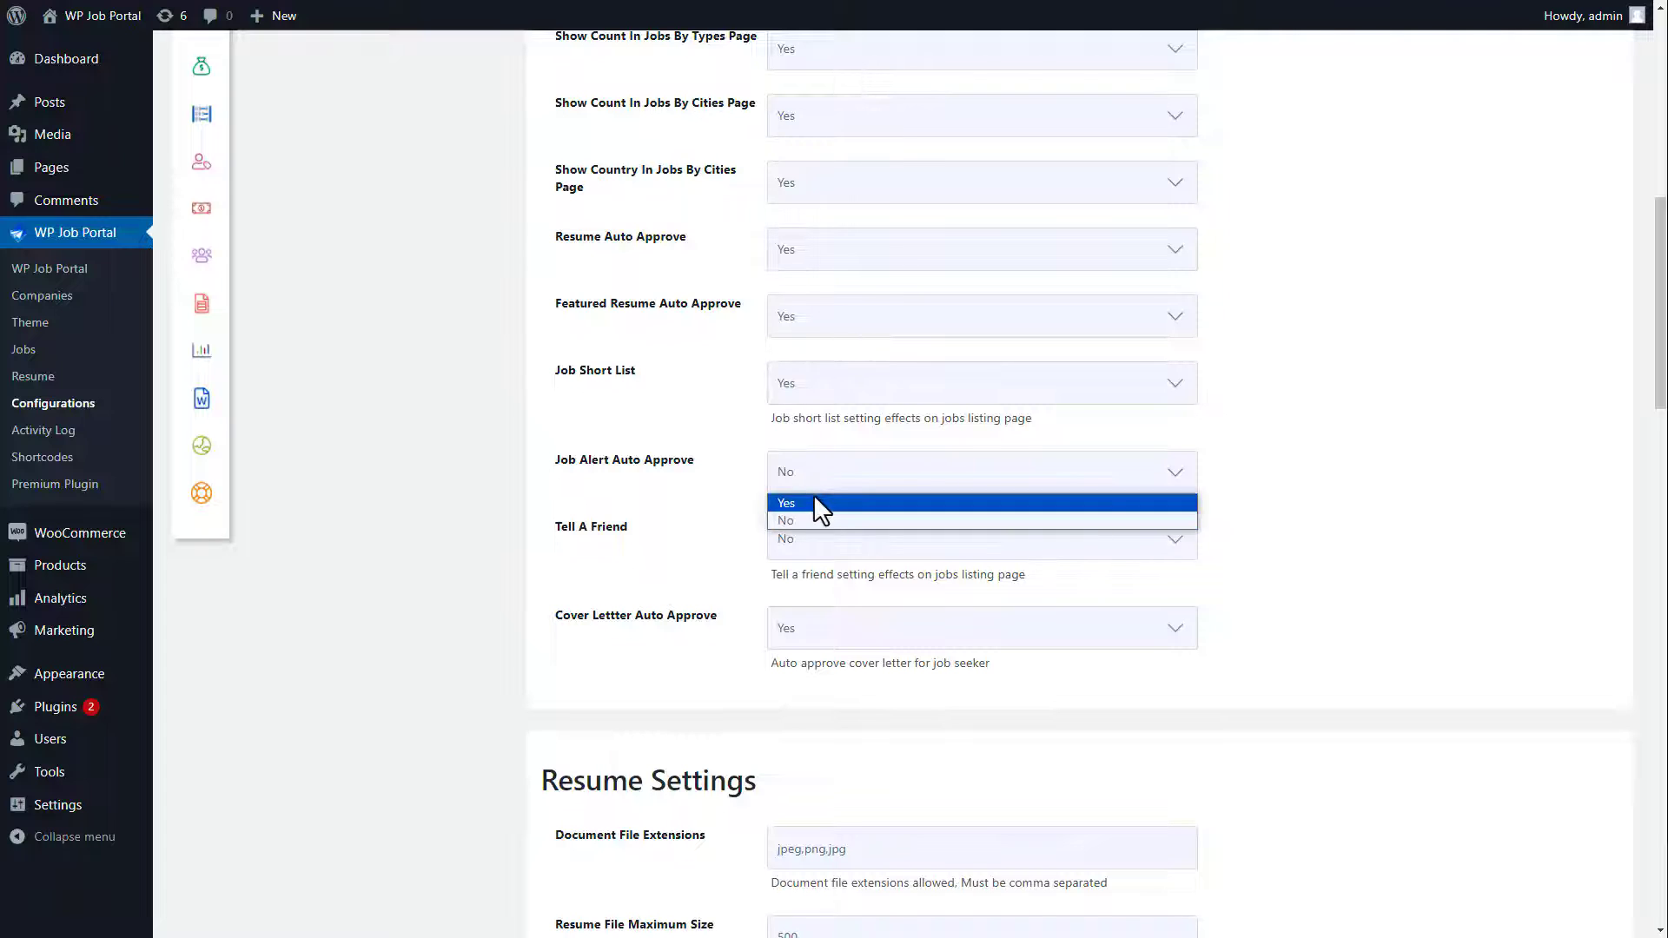
pyautogui.click(813, 493)
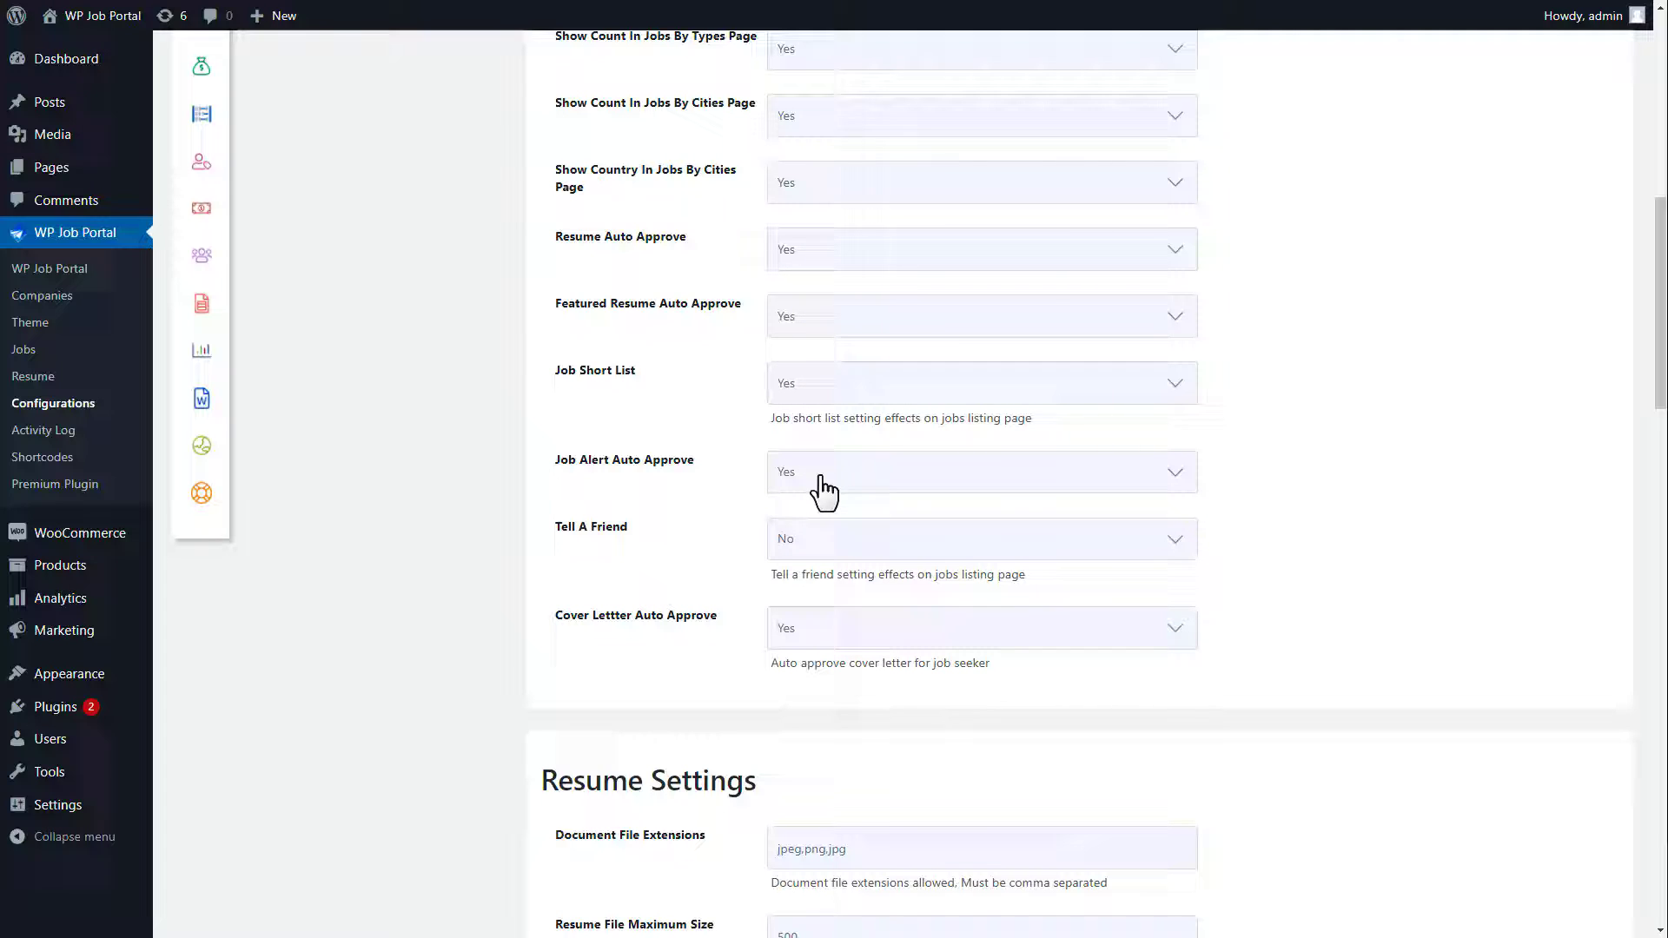
pyautogui.click(826, 546)
pyautogui.click(823, 565)
pyautogui.moveTo(1660, 395); pyautogui.dragTo(1665, 904)
pyautogui.click(1065, 852)
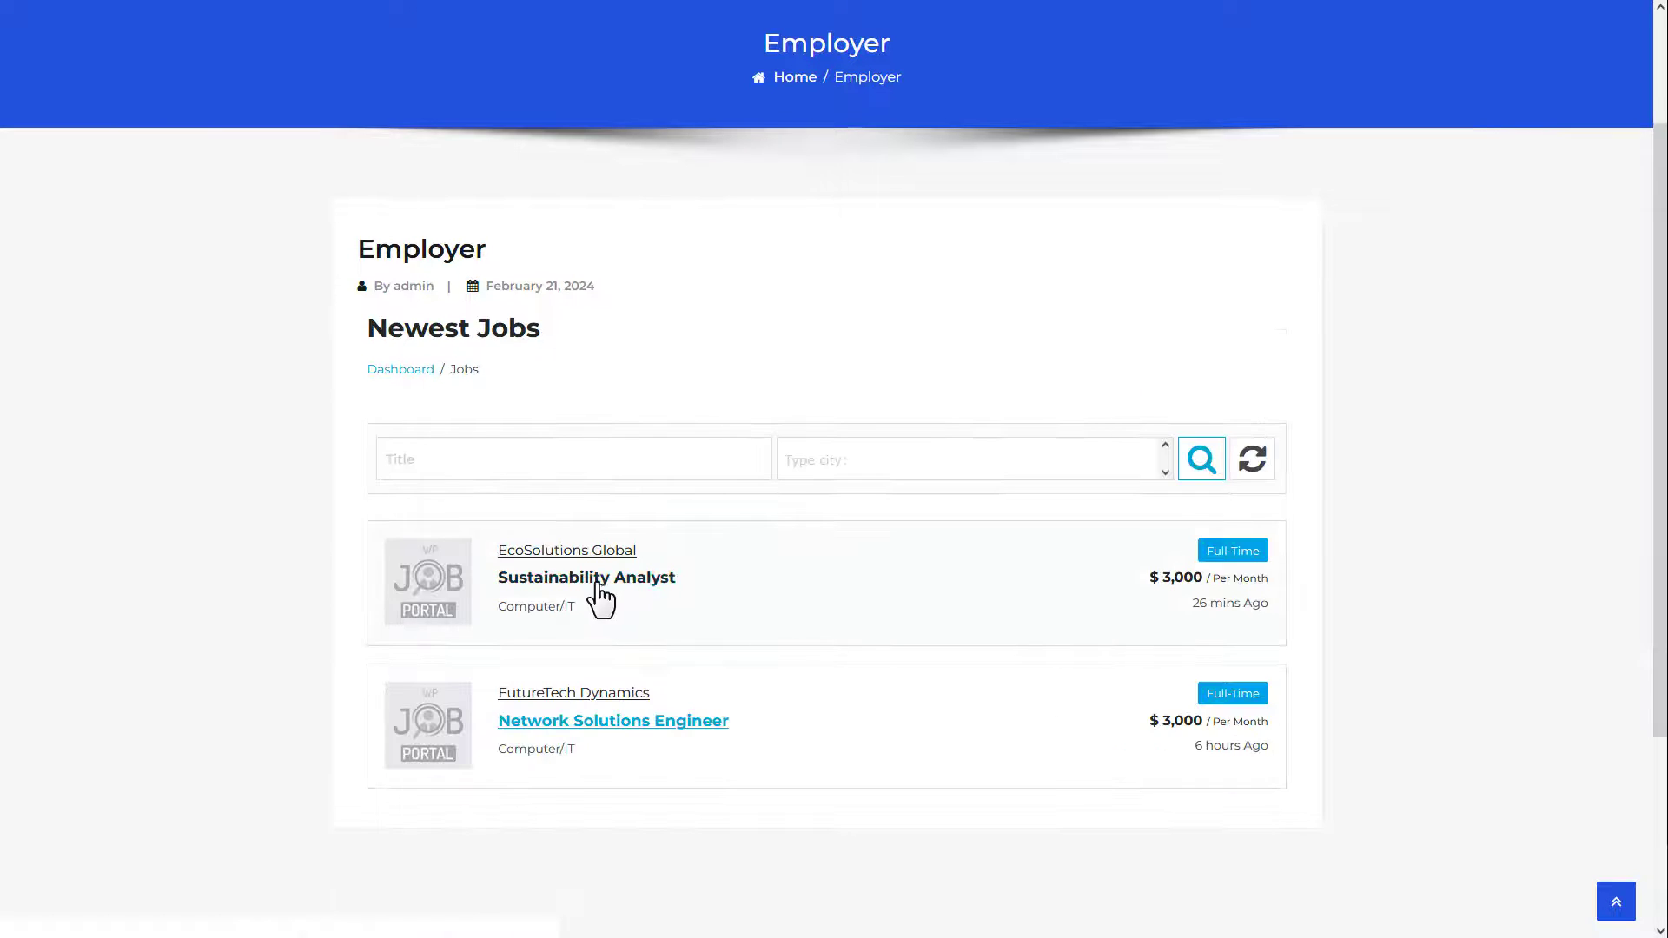
# Step: Open the site's Sustainability Analyst job page to check the Tell a friend option
pyautogui.click(593, 582)
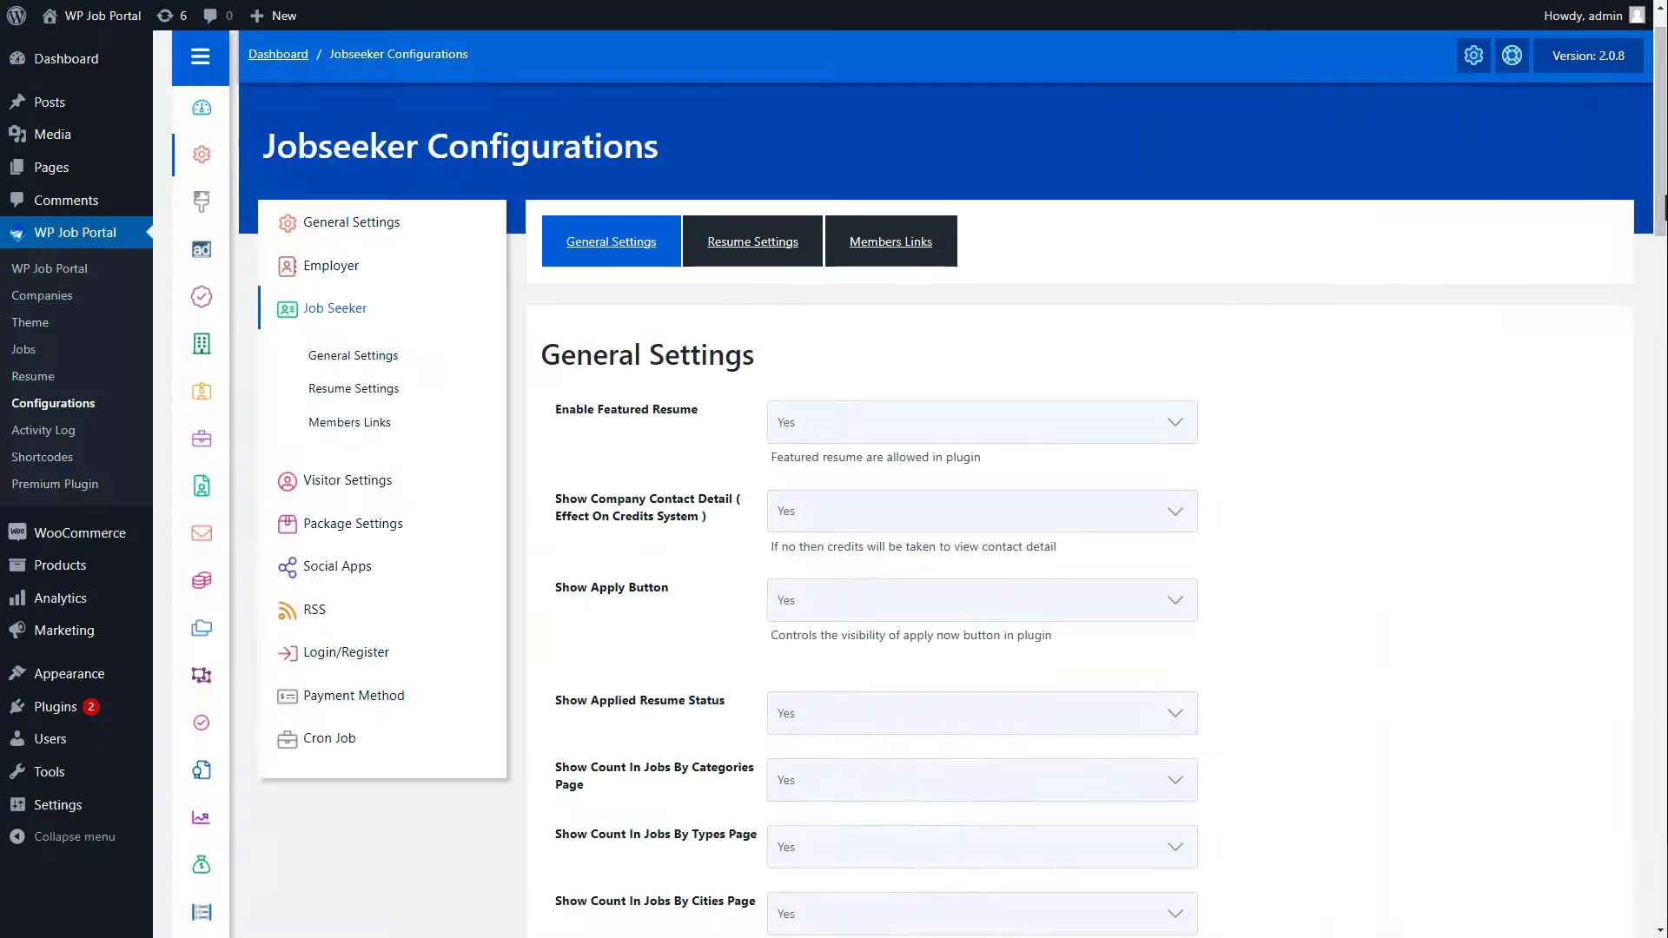
pyautogui.scroll(-9, 903, 478)
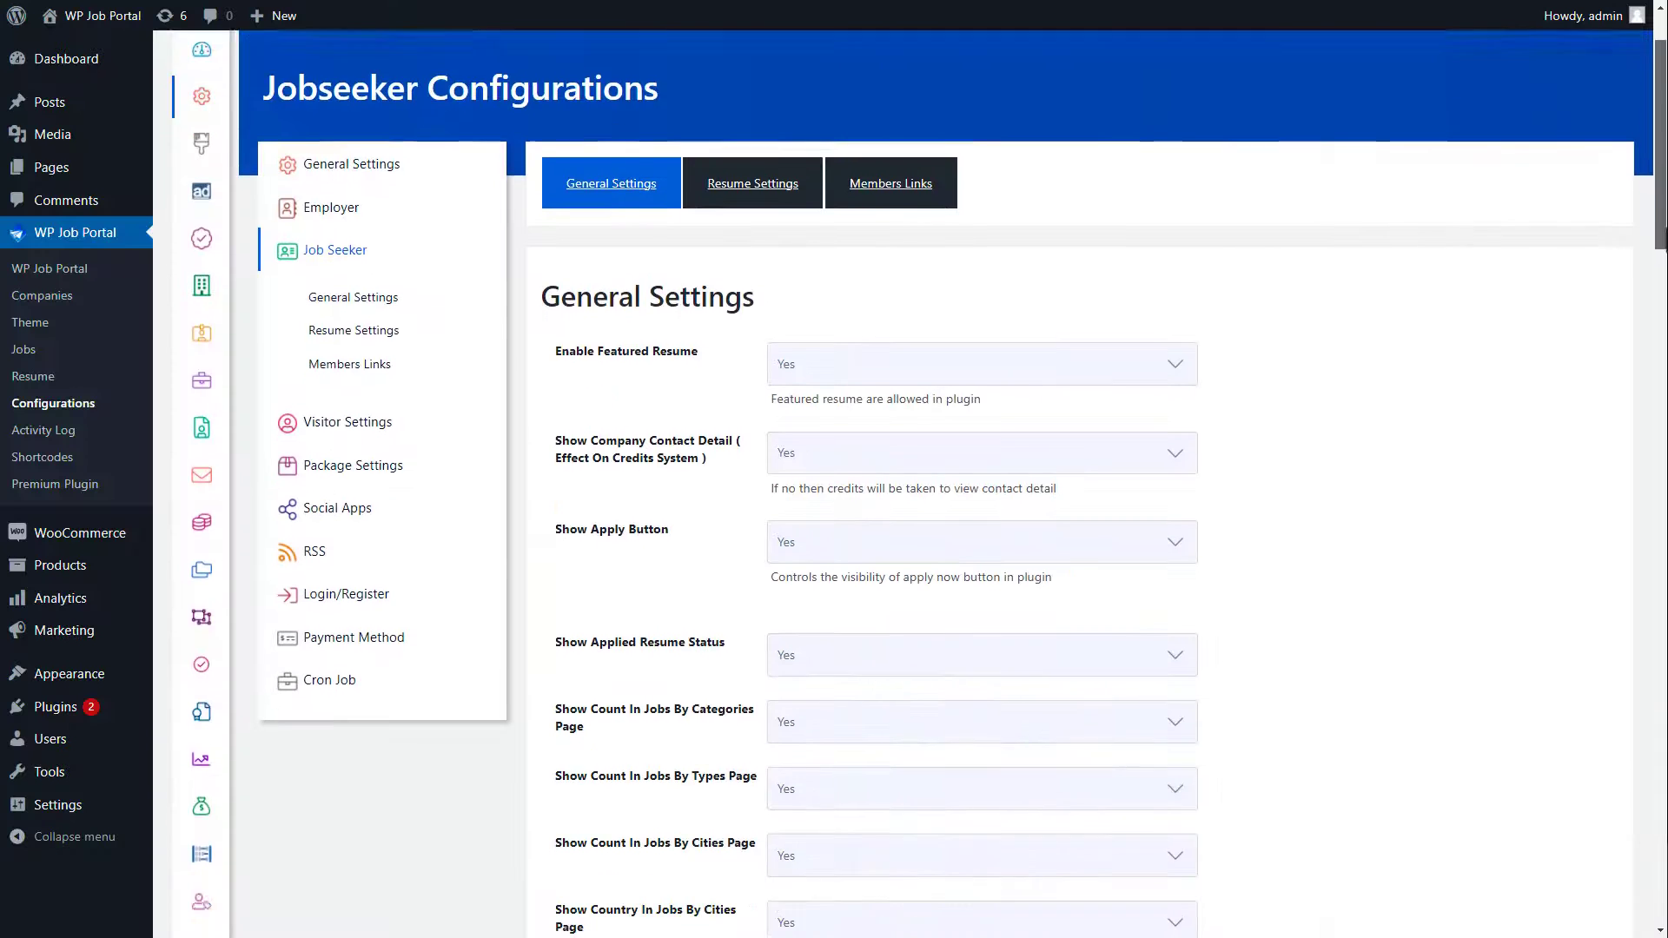
# Step: Review the Resume Settings and Members Links, then save the jobseeker configuration
pyautogui.scroll(-7, 904, 478)
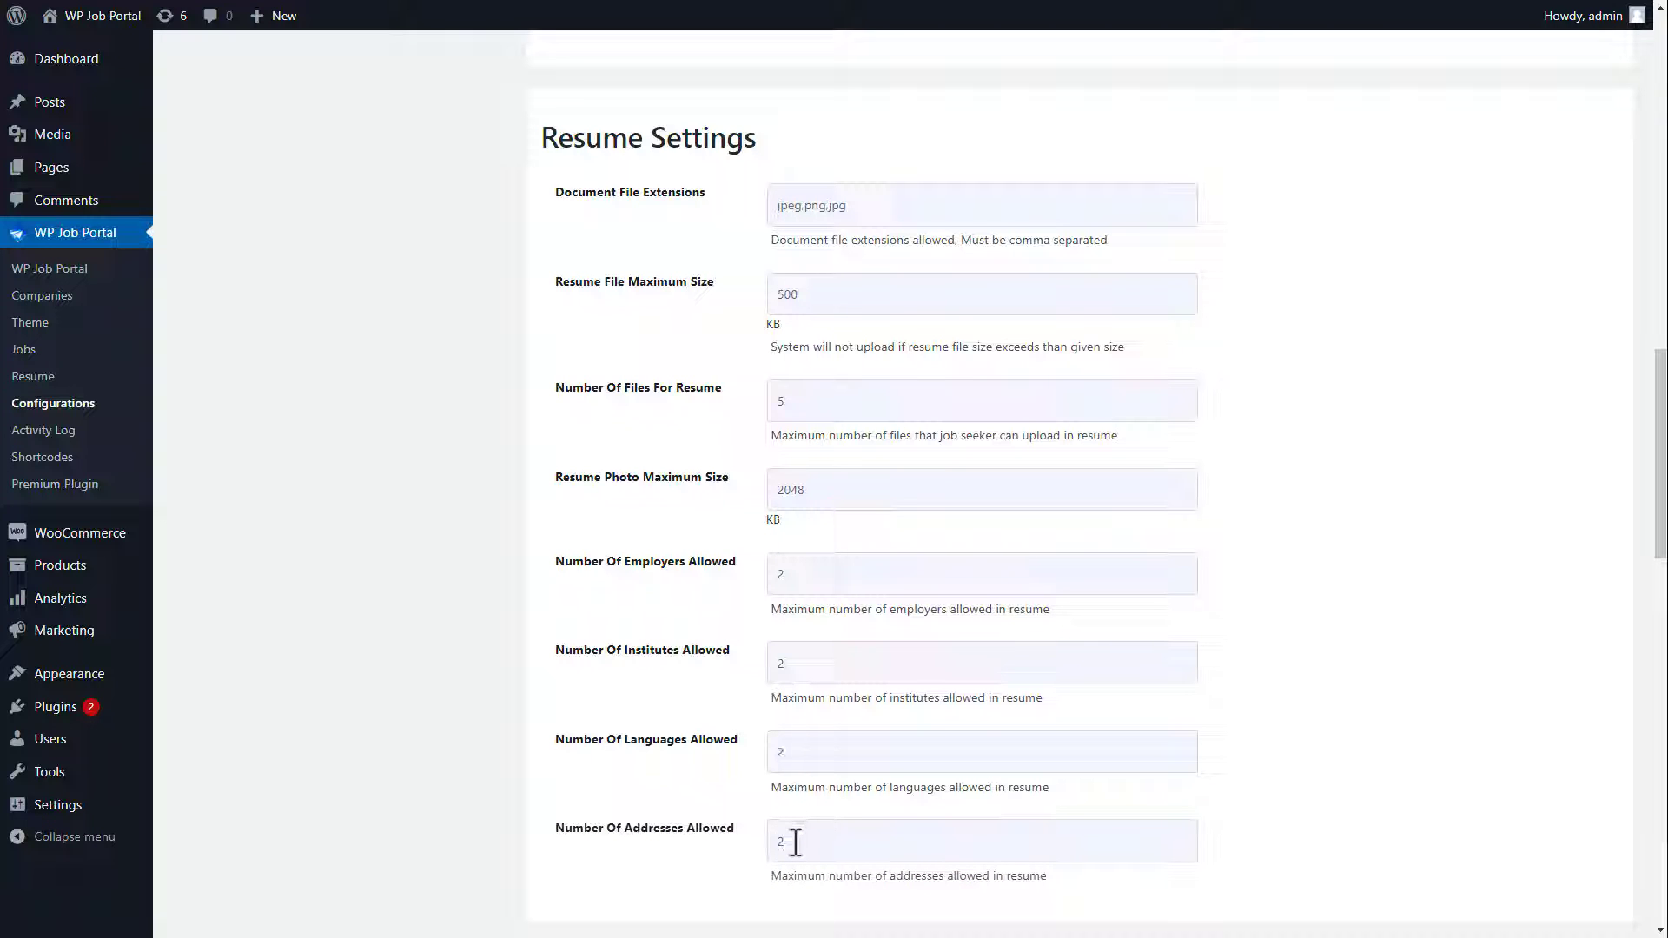
pyautogui.moveTo(1660, 525); pyautogui.dragTo(1663, 926)
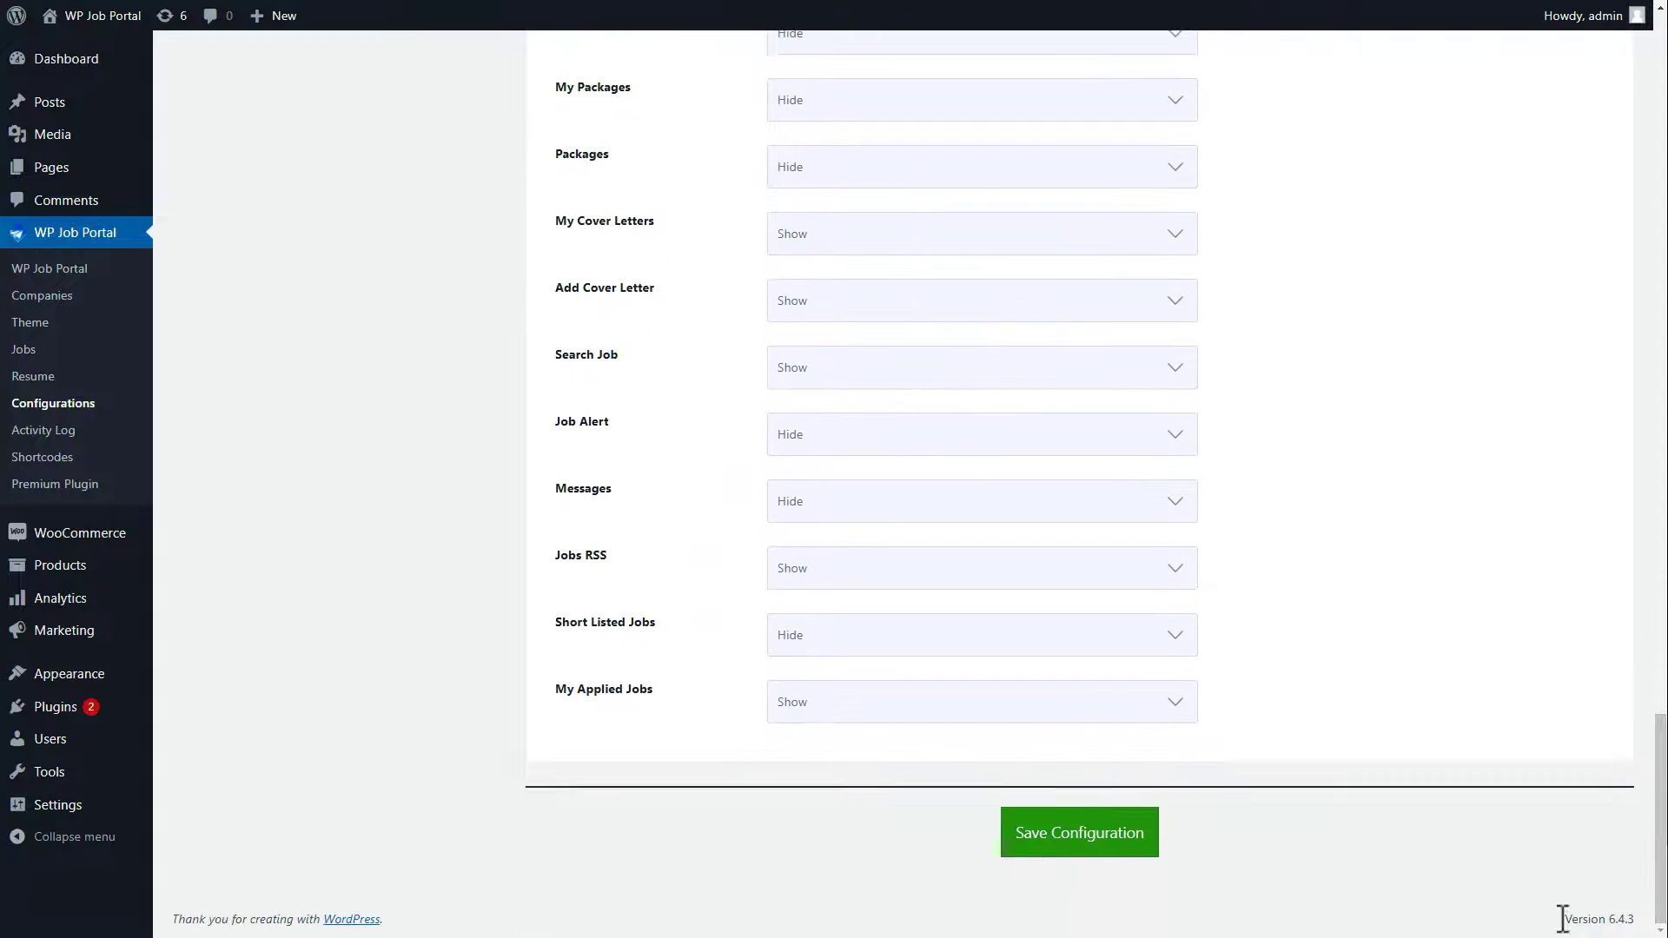
pyautogui.click(1099, 846)
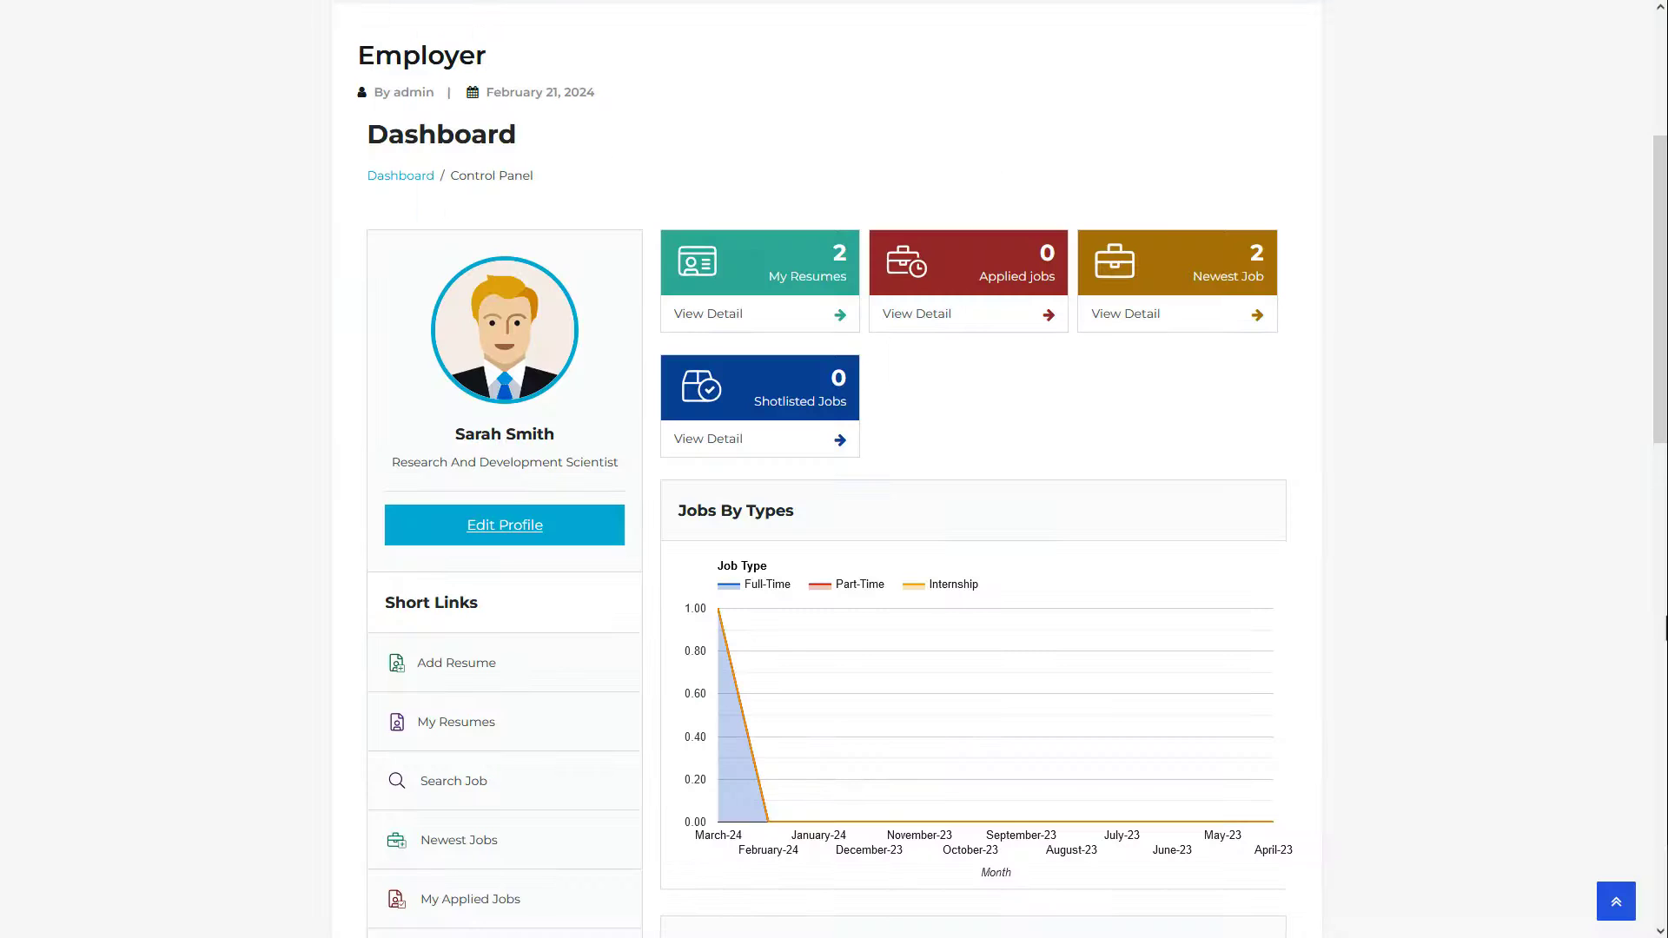
# Step: On the site's new resume form, add two address entries and two institute entries
pyautogui.click(469, 667)
pyautogui.scroll(-10, 469, 667)
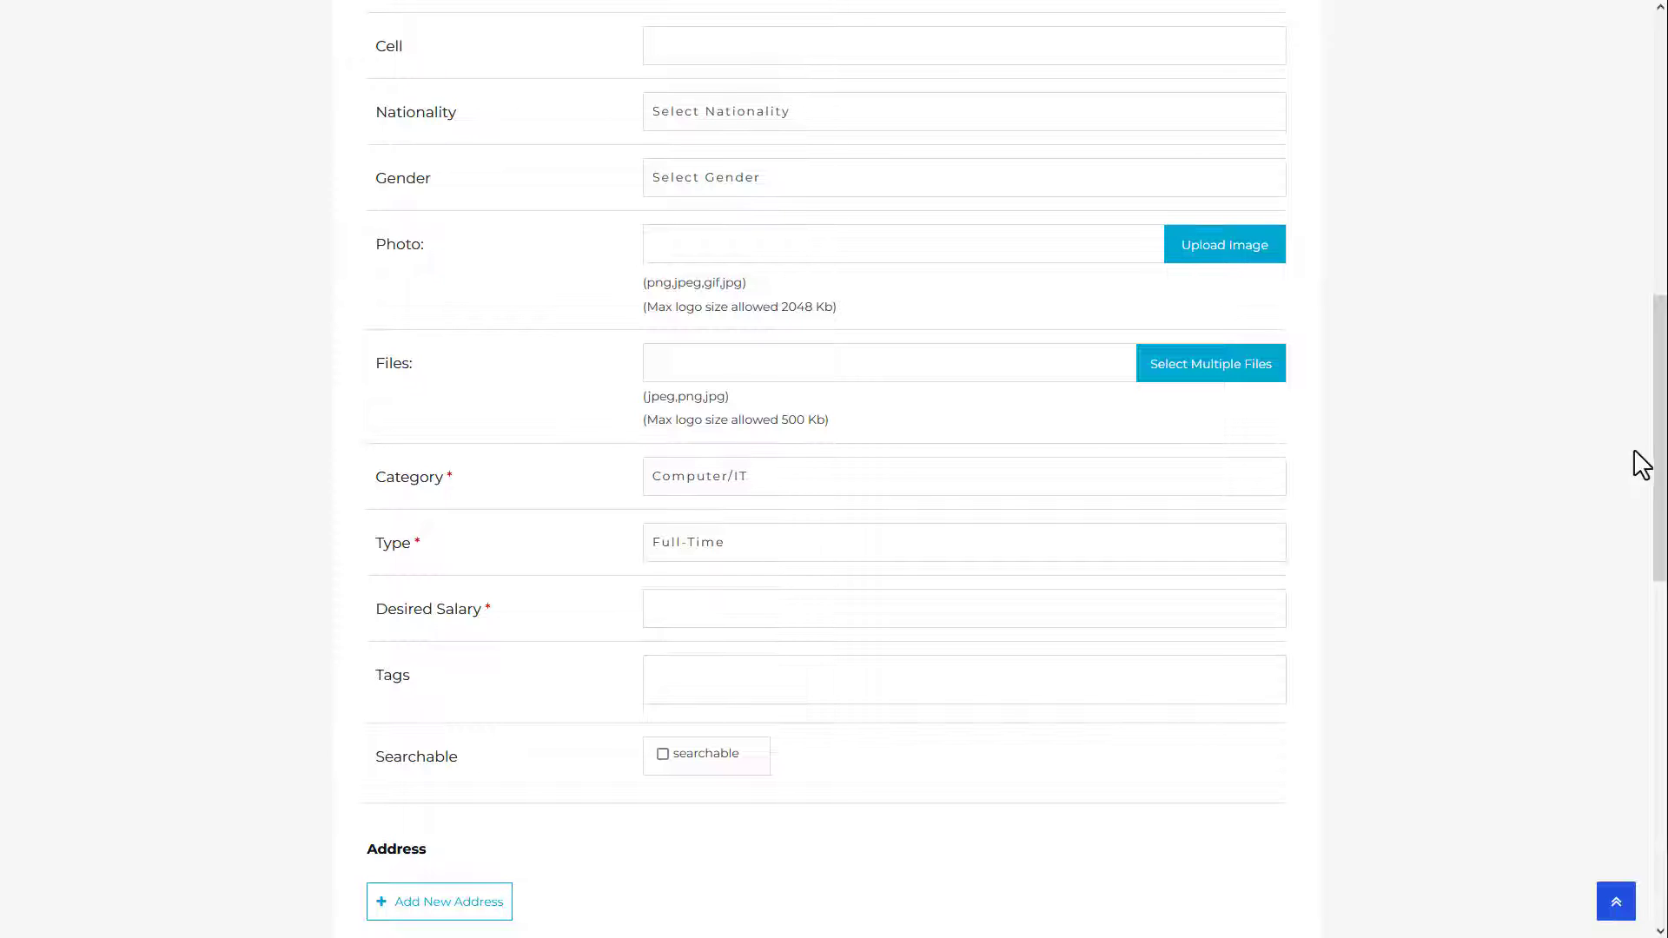
pyautogui.moveTo(1658, 462); pyautogui.dragTo(1664, 704)
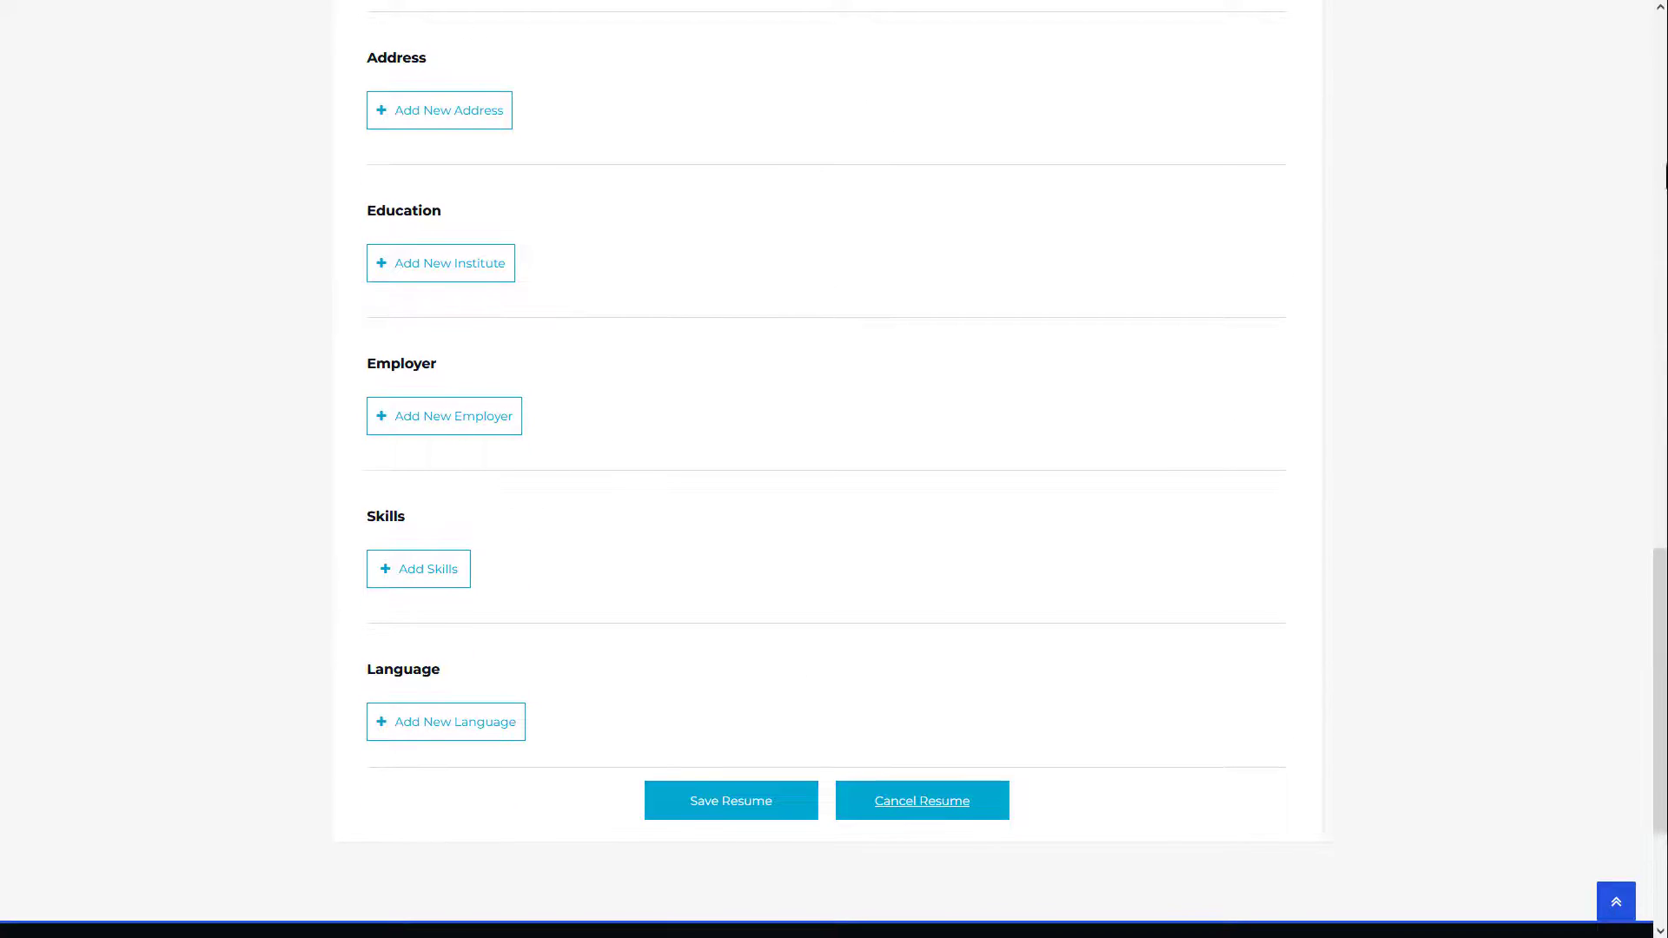
pyautogui.click(443, 119)
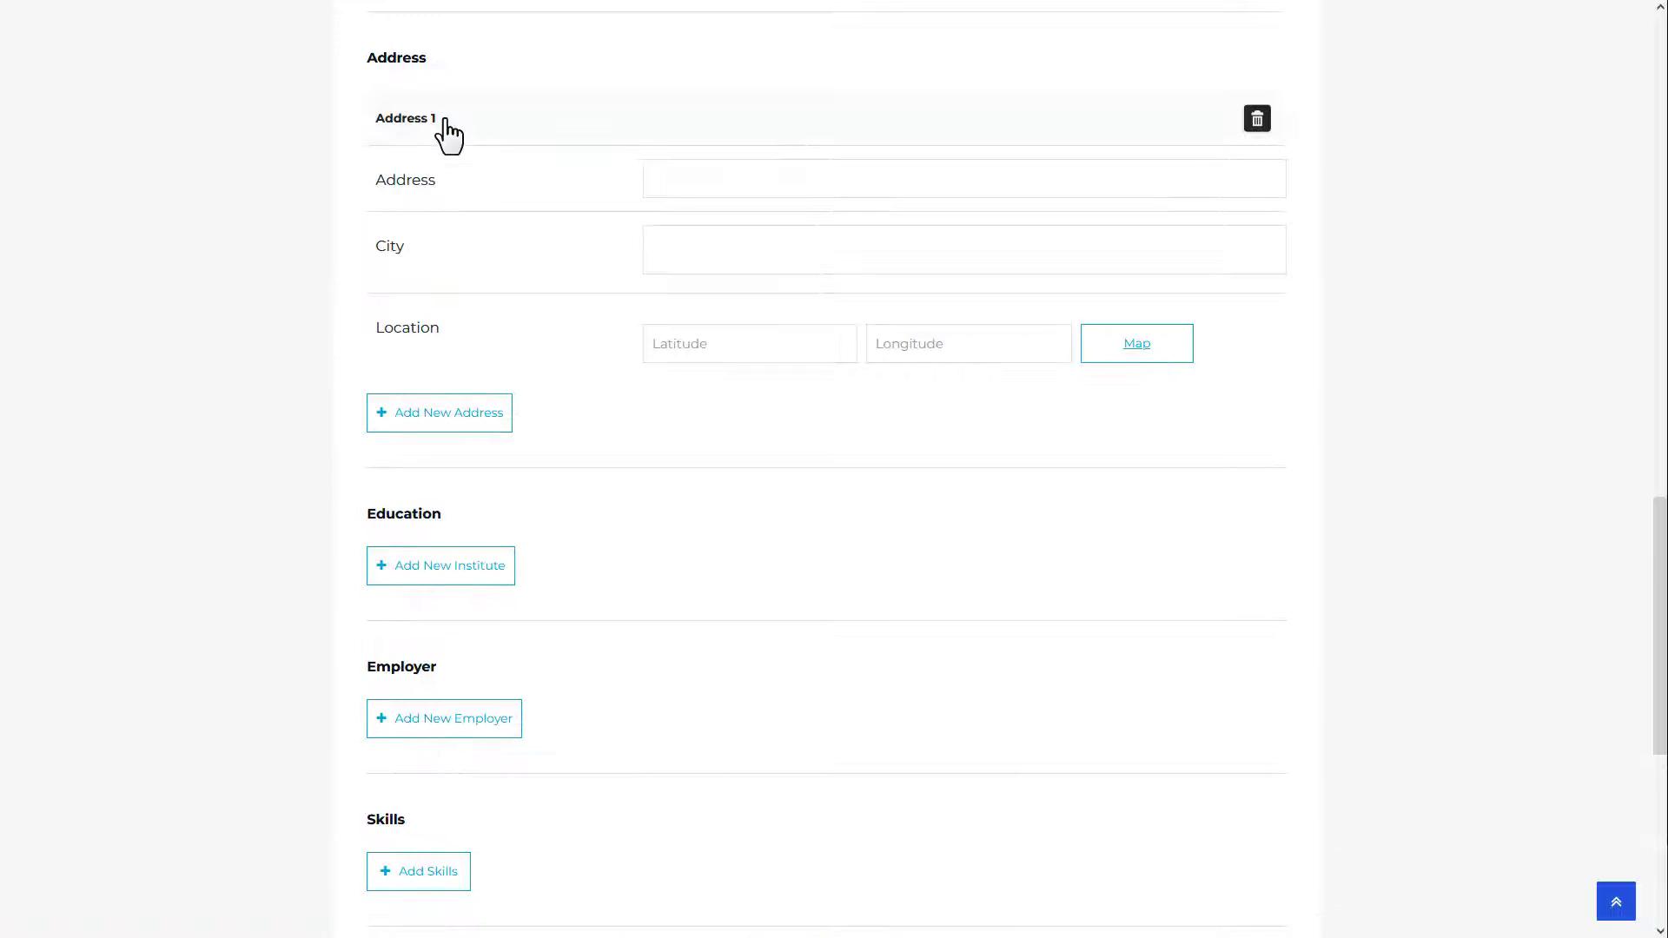
pyautogui.click(428, 418)
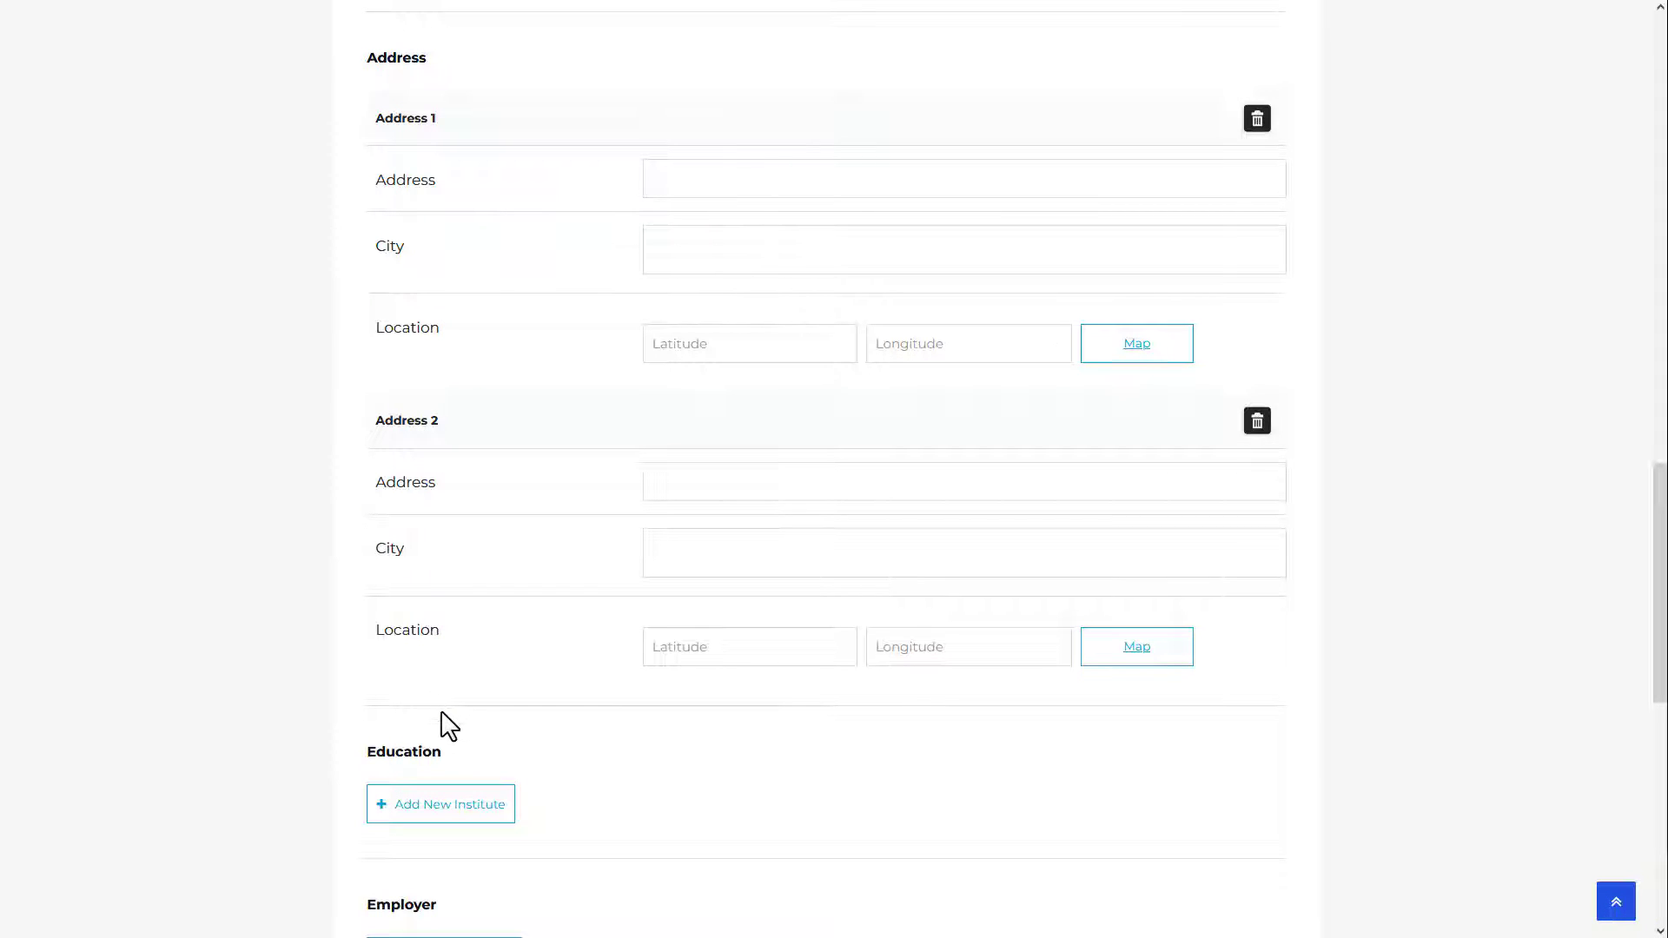
pyautogui.moveTo(1661, 608); pyautogui.dragTo(1660, 782)
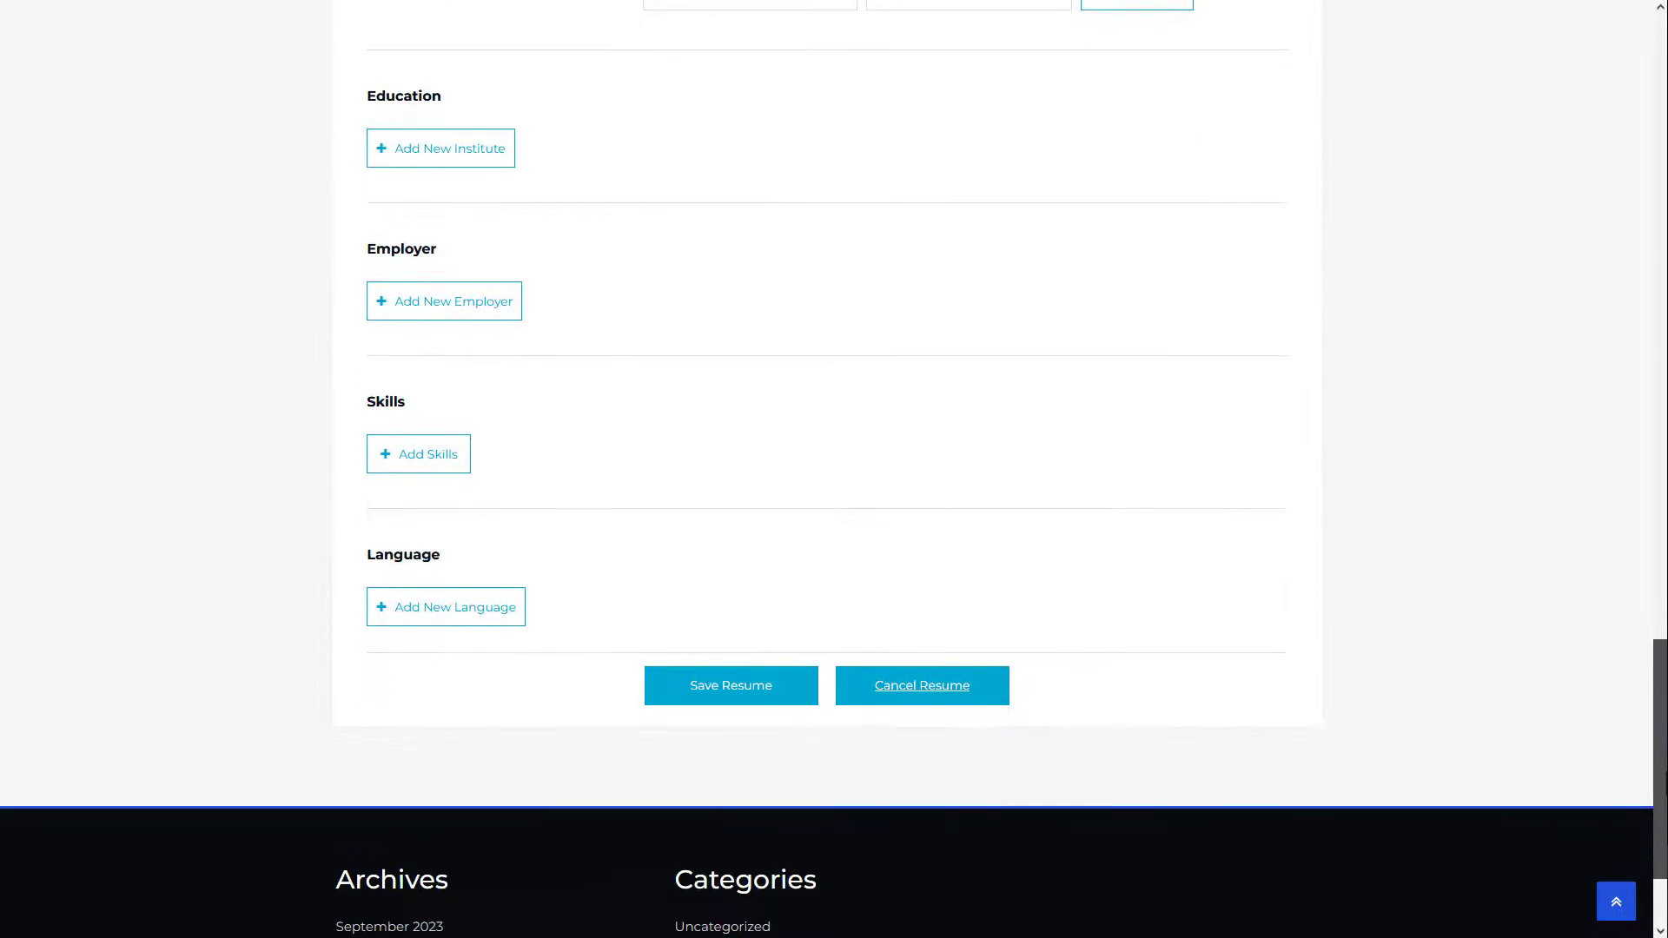
pyautogui.click(469, 129)
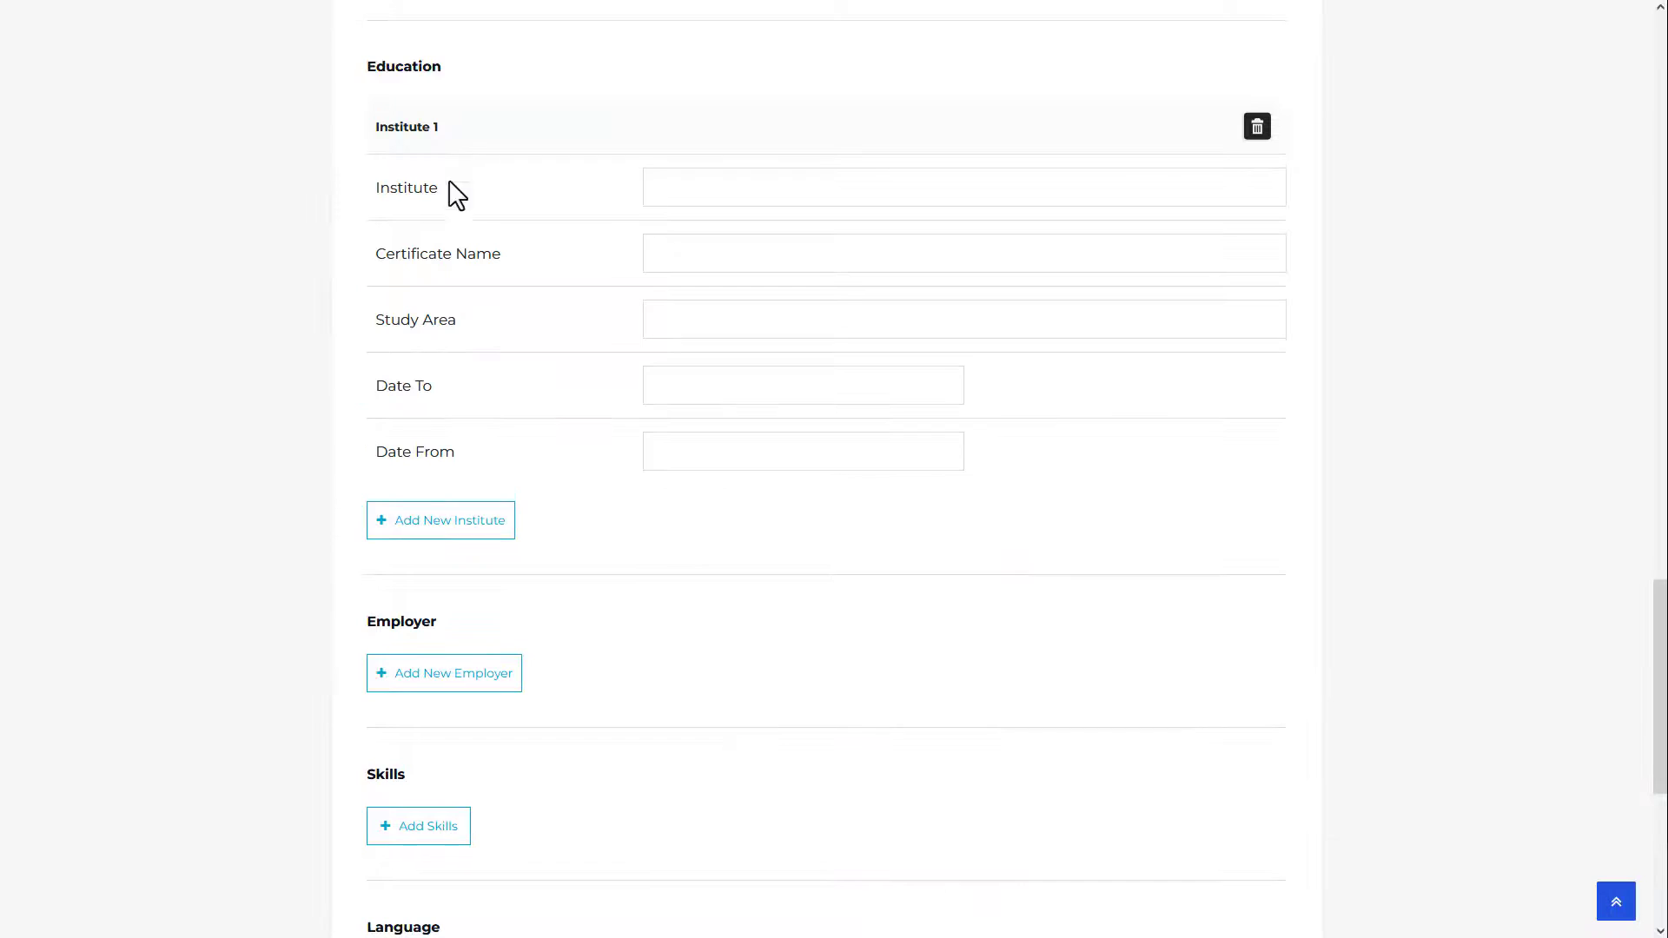
pyautogui.click(433, 521)
pyautogui.moveTo(1659, 654); pyautogui.dragTo(1659, 729)
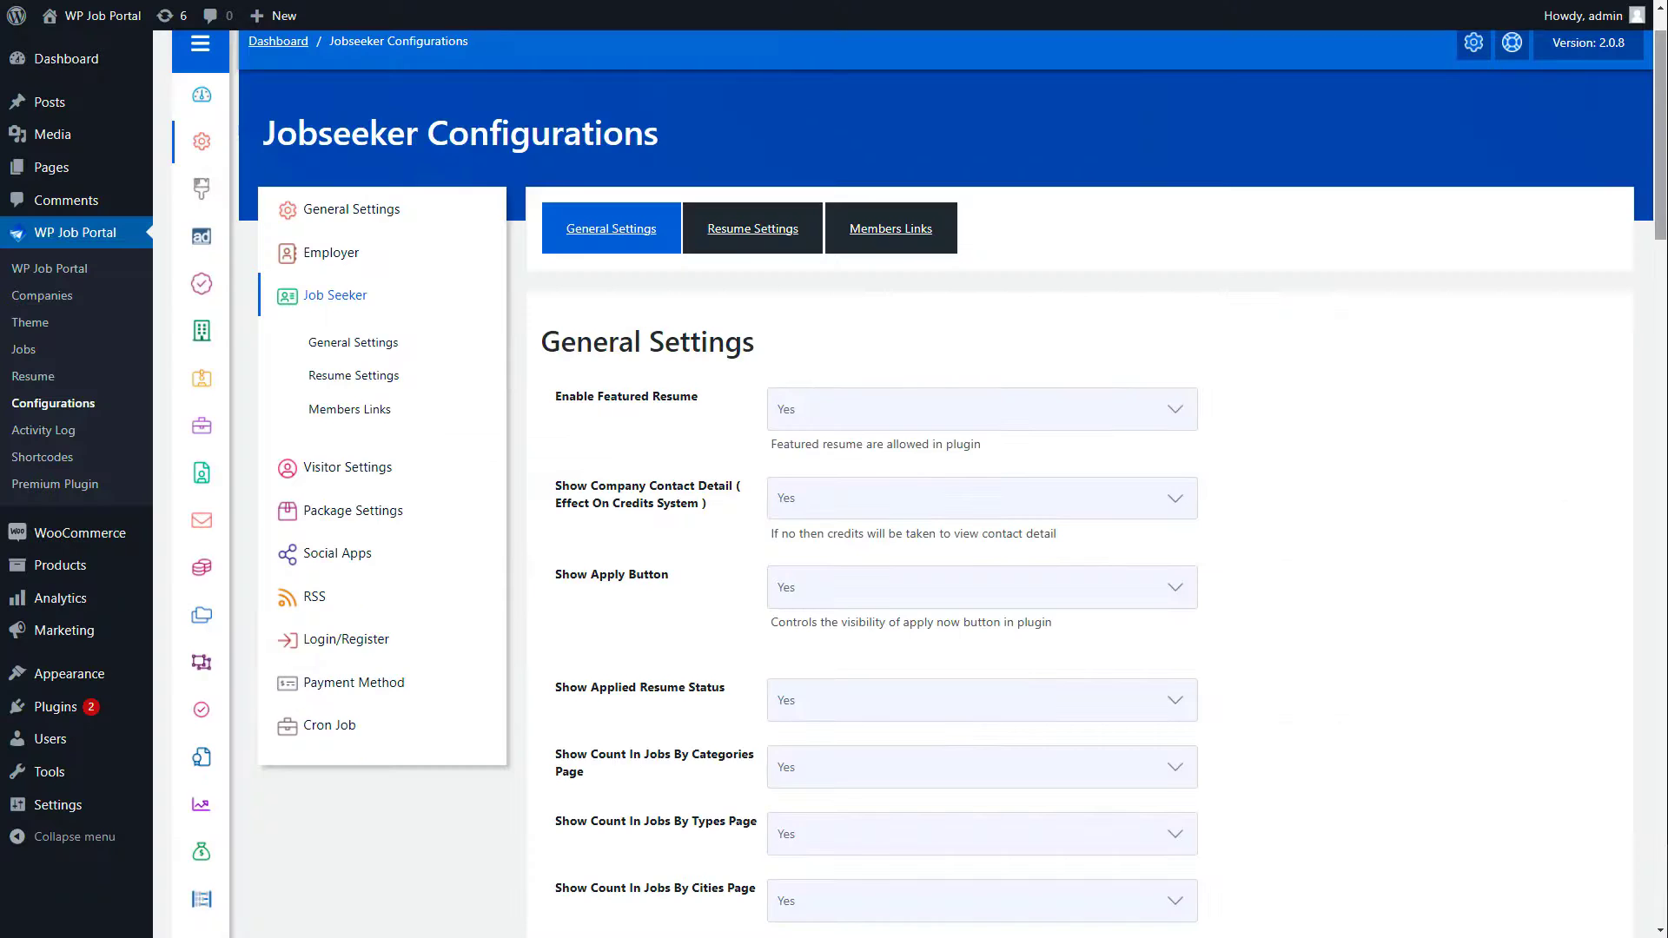
pyautogui.scroll(-15, 918, 483)
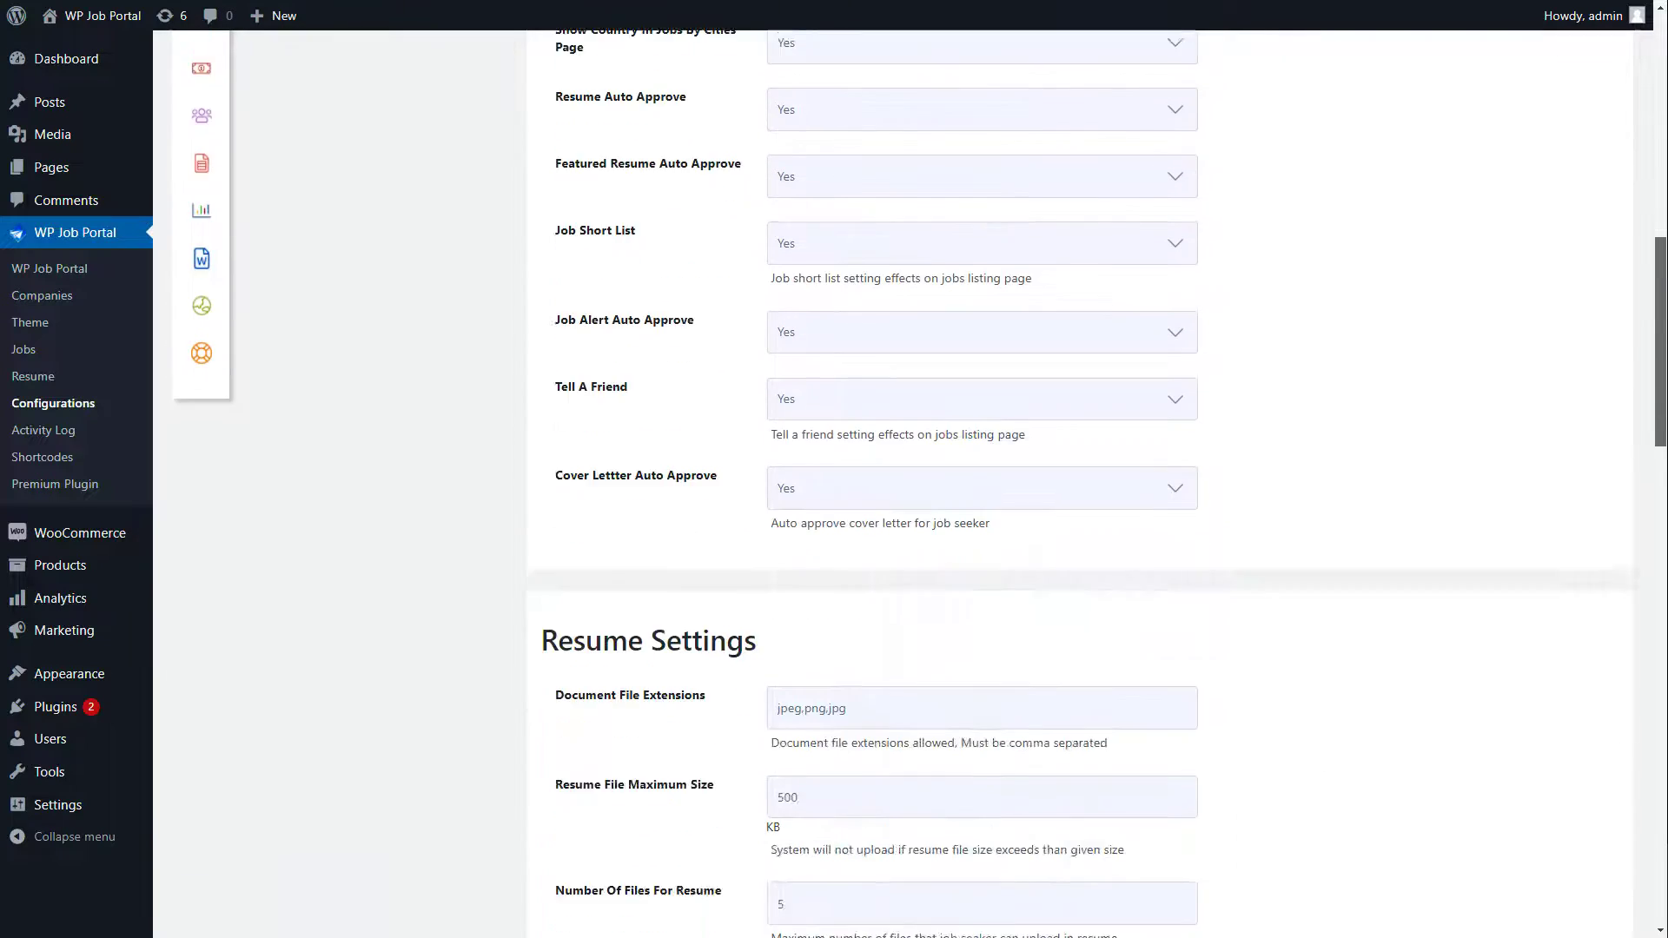
# Step: In Job Seeker Control Panel Links, set Jobs By Categories to Show and Newest Jobs to Hide
pyautogui.scroll(-10, 1077, 483)
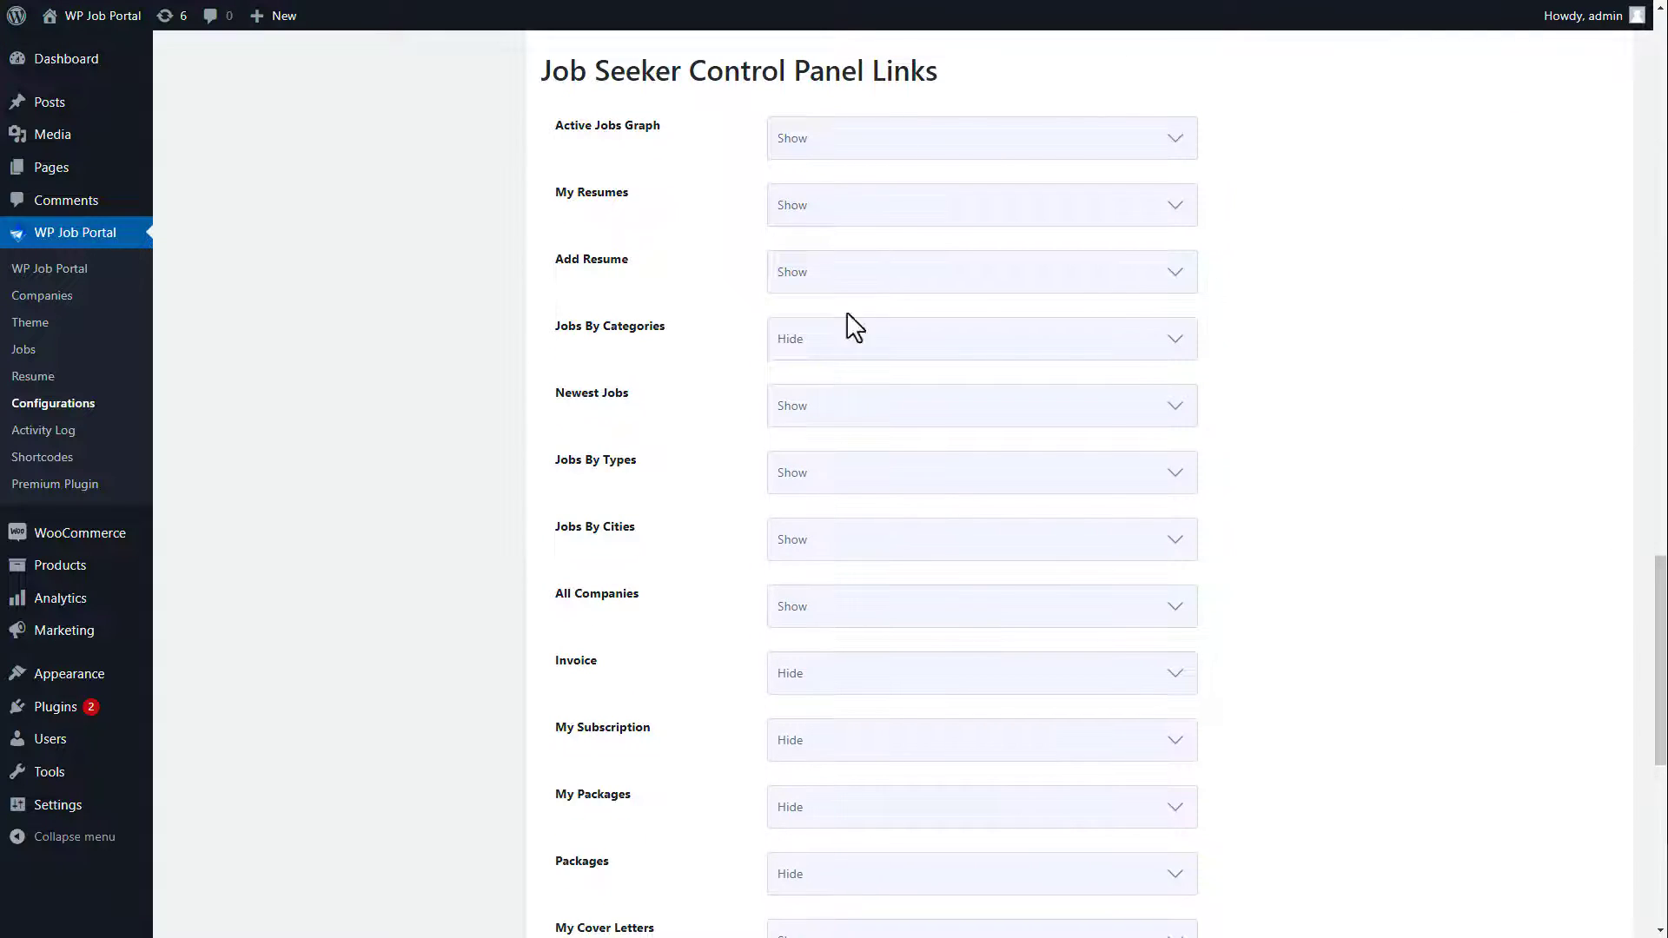
pyautogui.click(847, 339)
pyautogui.click(845, 372)
pyautogui.click(832, 406)
pyautogui.click(830, 454)
# Step: Set Jobs By Cities to Hide and Short Listed Jobs to Show, then save the configuration
pyautogui.click(825, 540)
pyautogui.click(823, 581)
pyautogui.moveTo(1655, 638); pyautogui.dragTo(1662, 796)
pyautogui.click(894, 652)
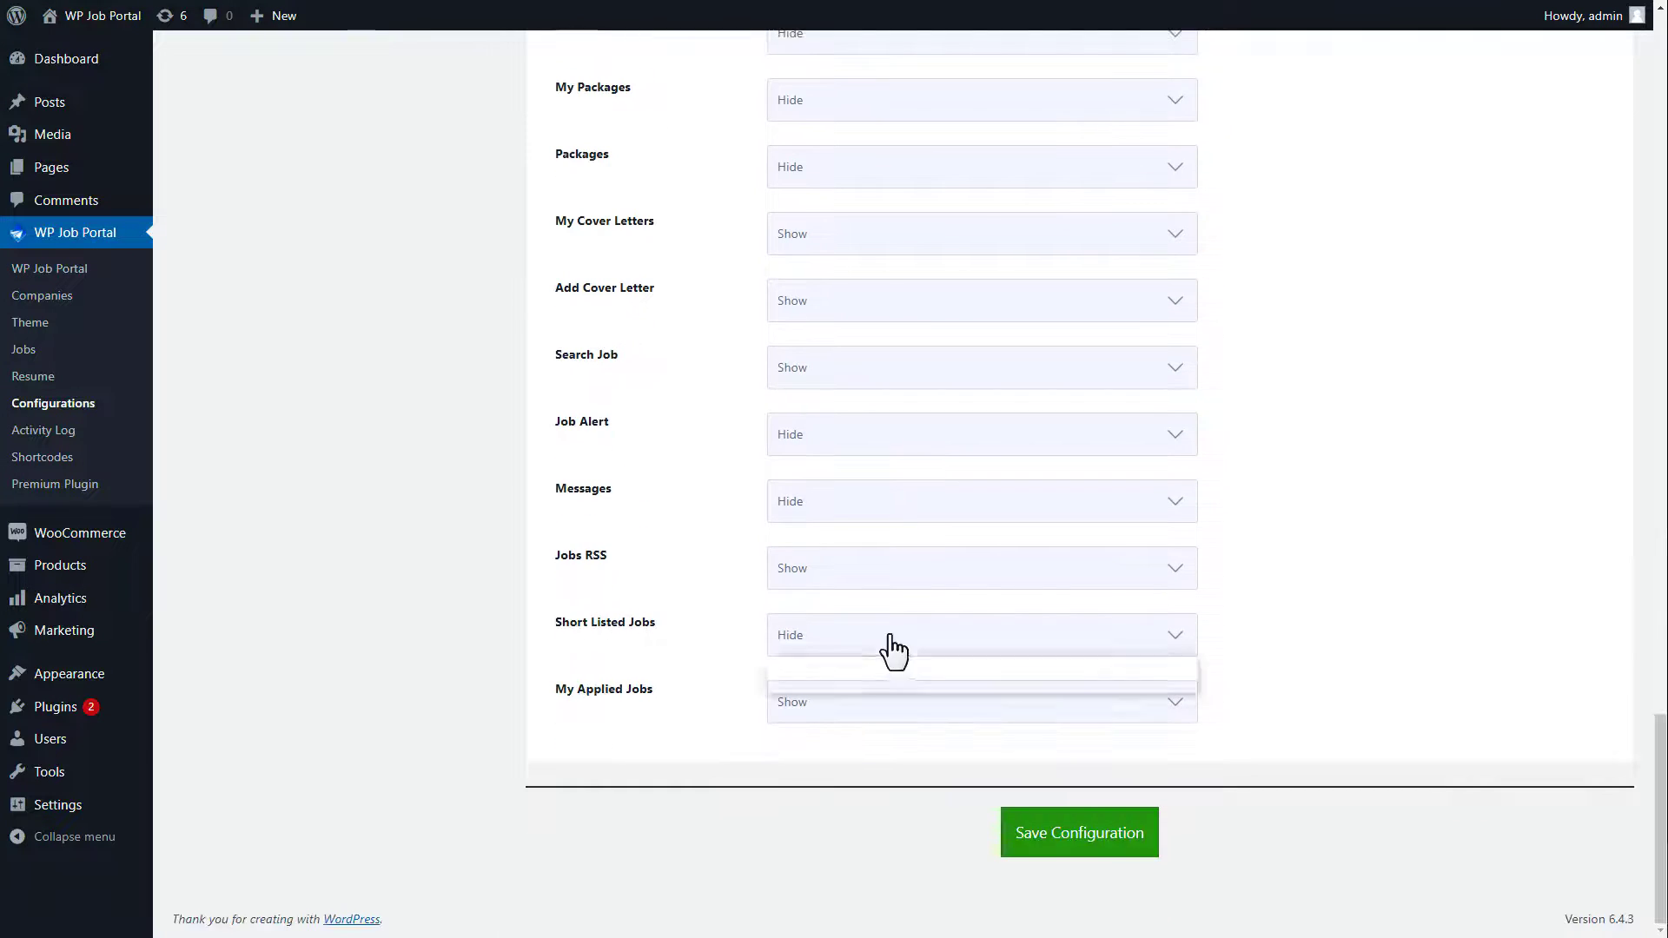
pyautogui.click(875, 663)
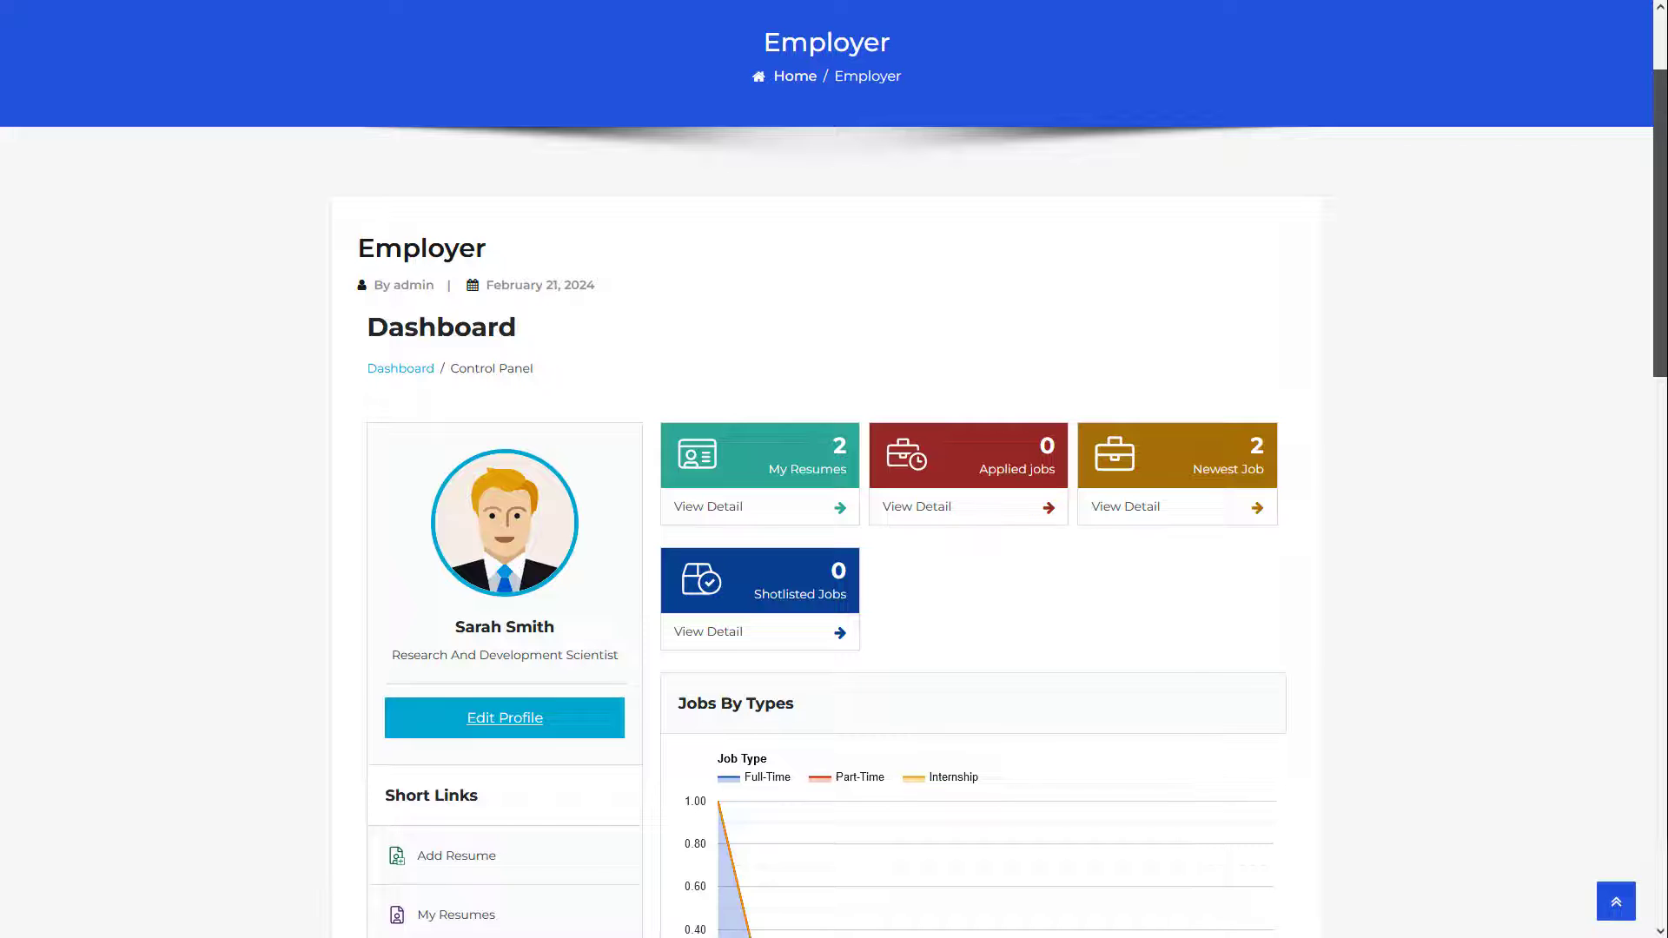
pyautogui.scroll(-10, 834, 469)
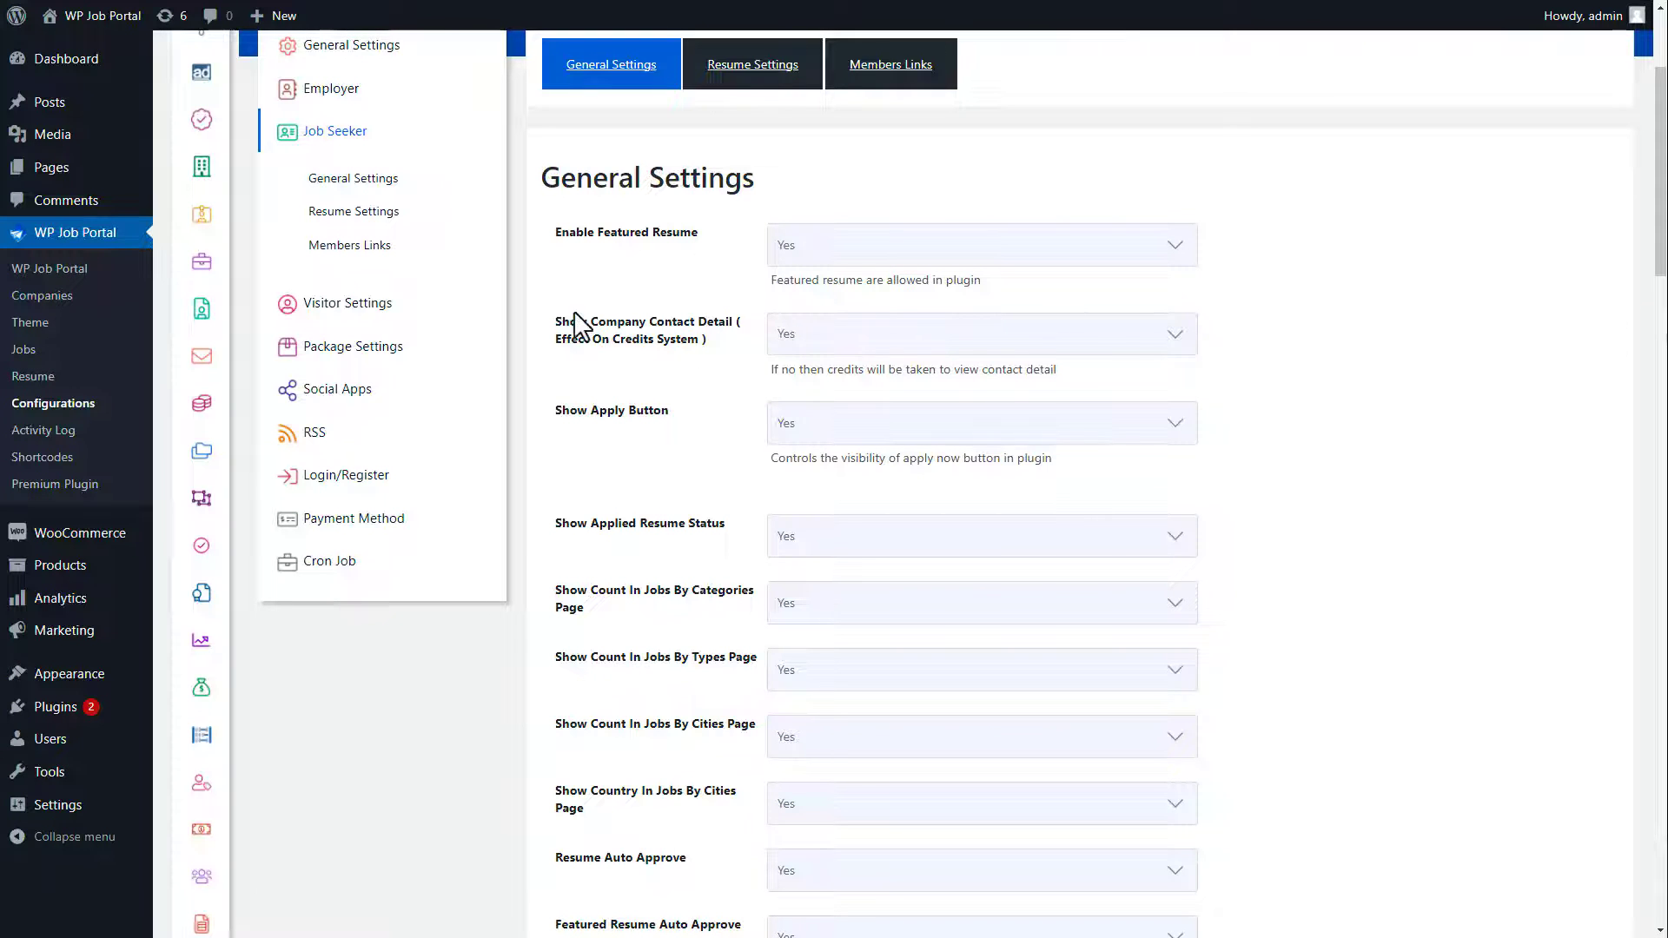
pyautogui.click(346, 302)
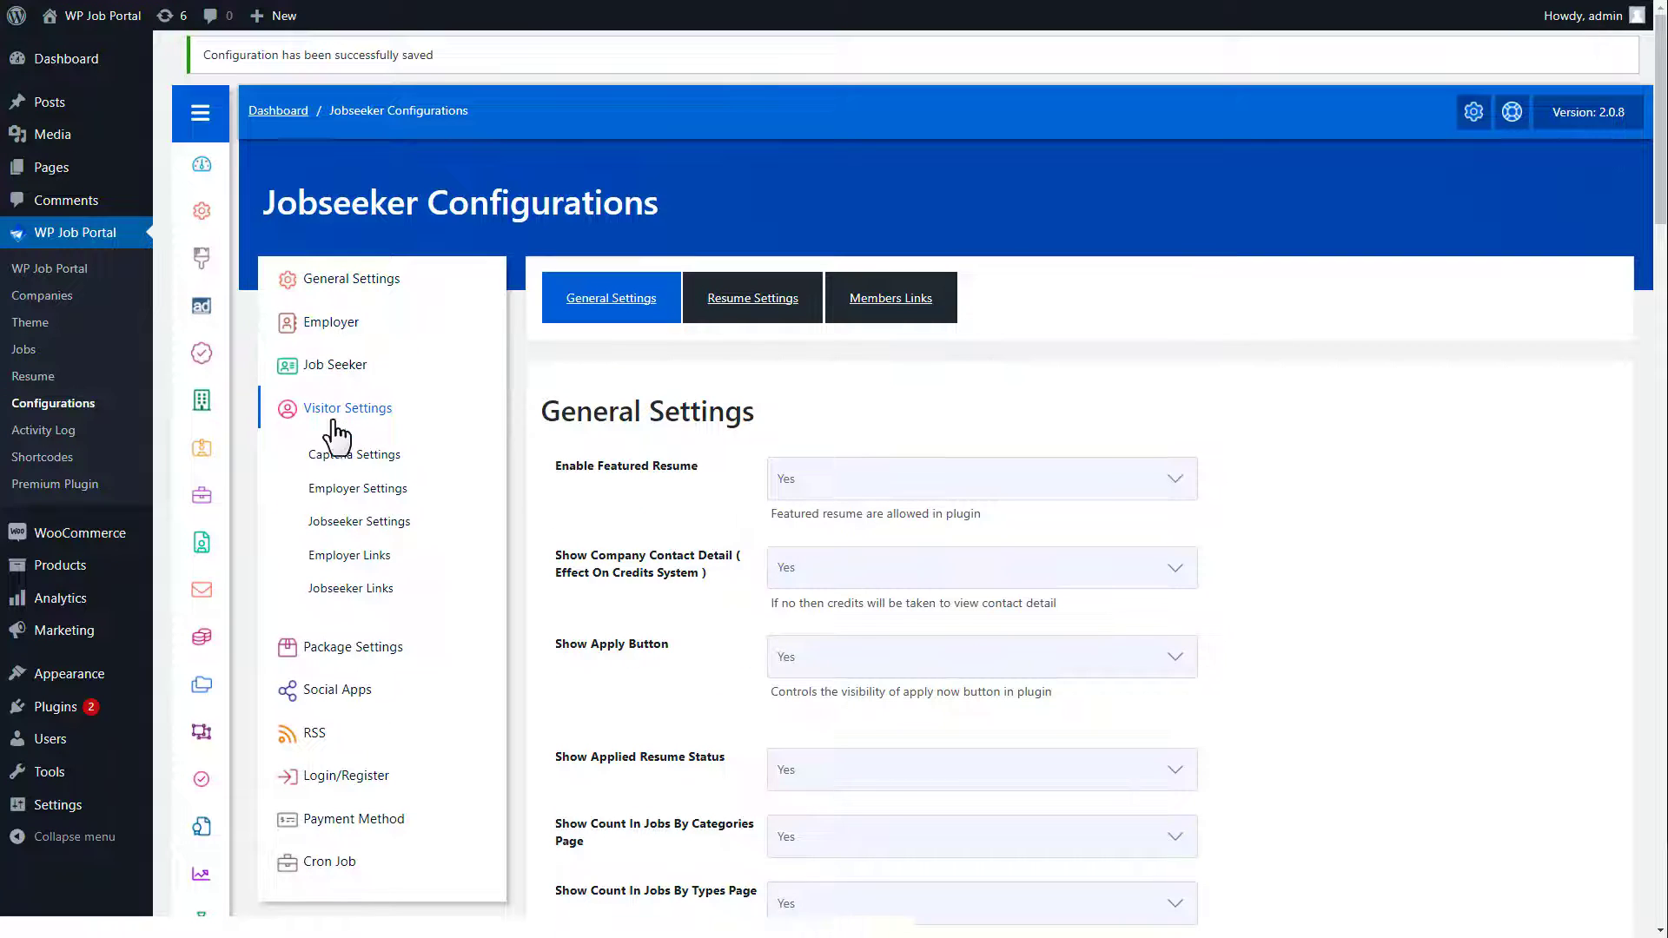
# Step: Keep the captcha on the registration form and make WP JOB PORTAL Captcha the default captcha
pyautogui.click(333, 457)
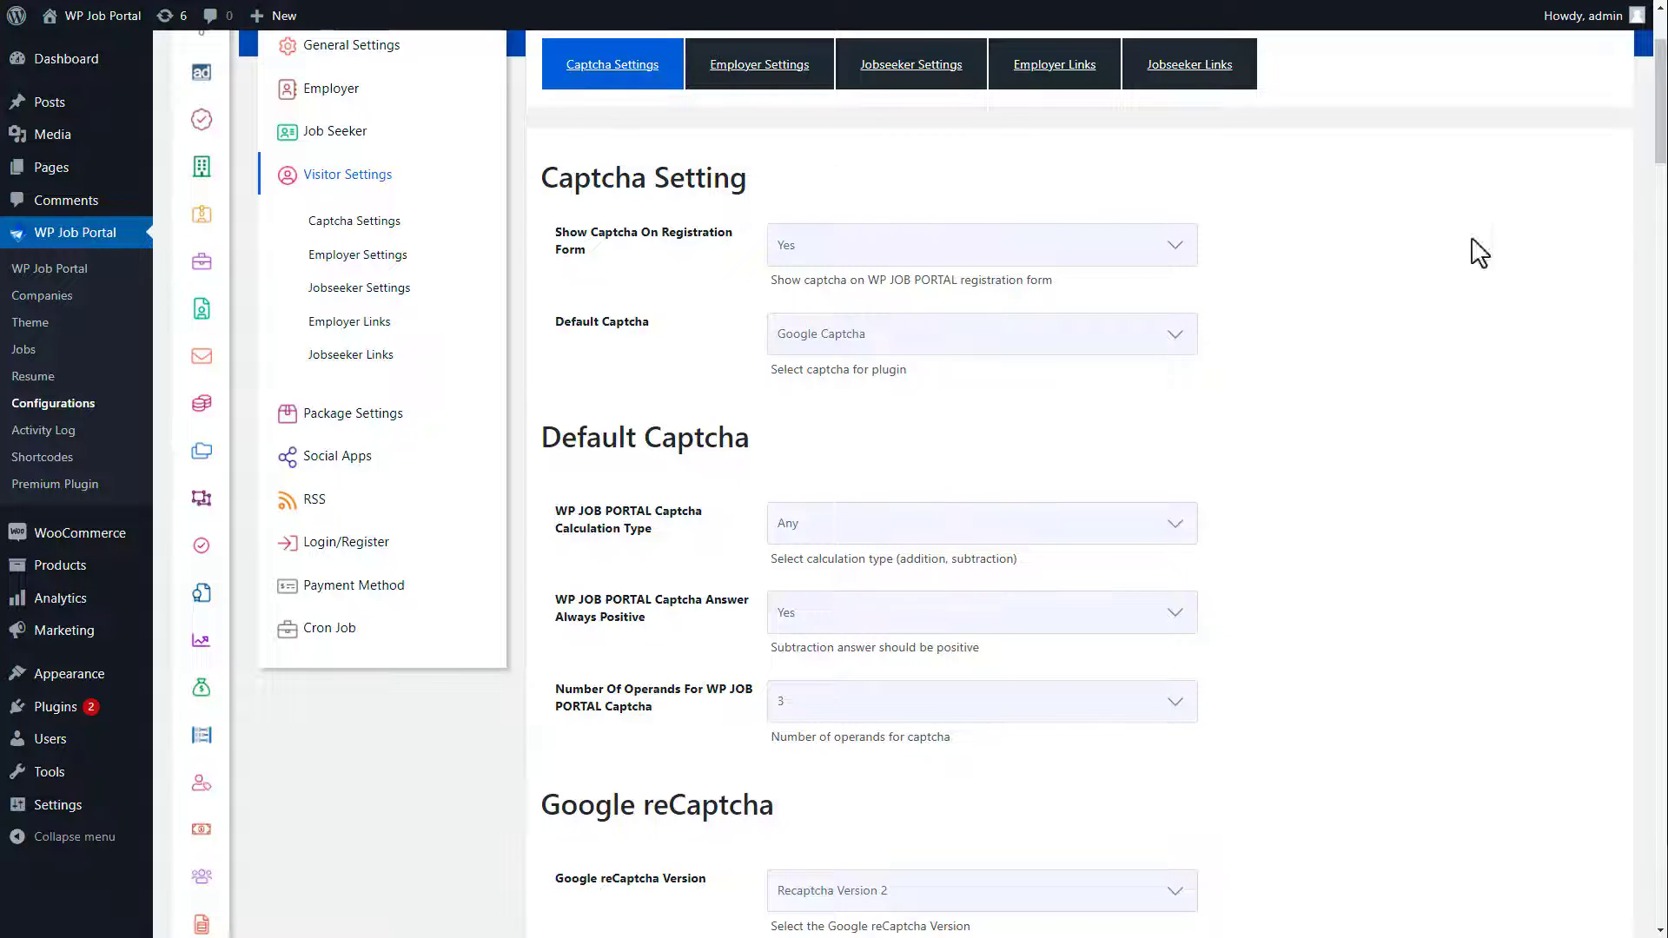
pyautogui.click(862, 252)
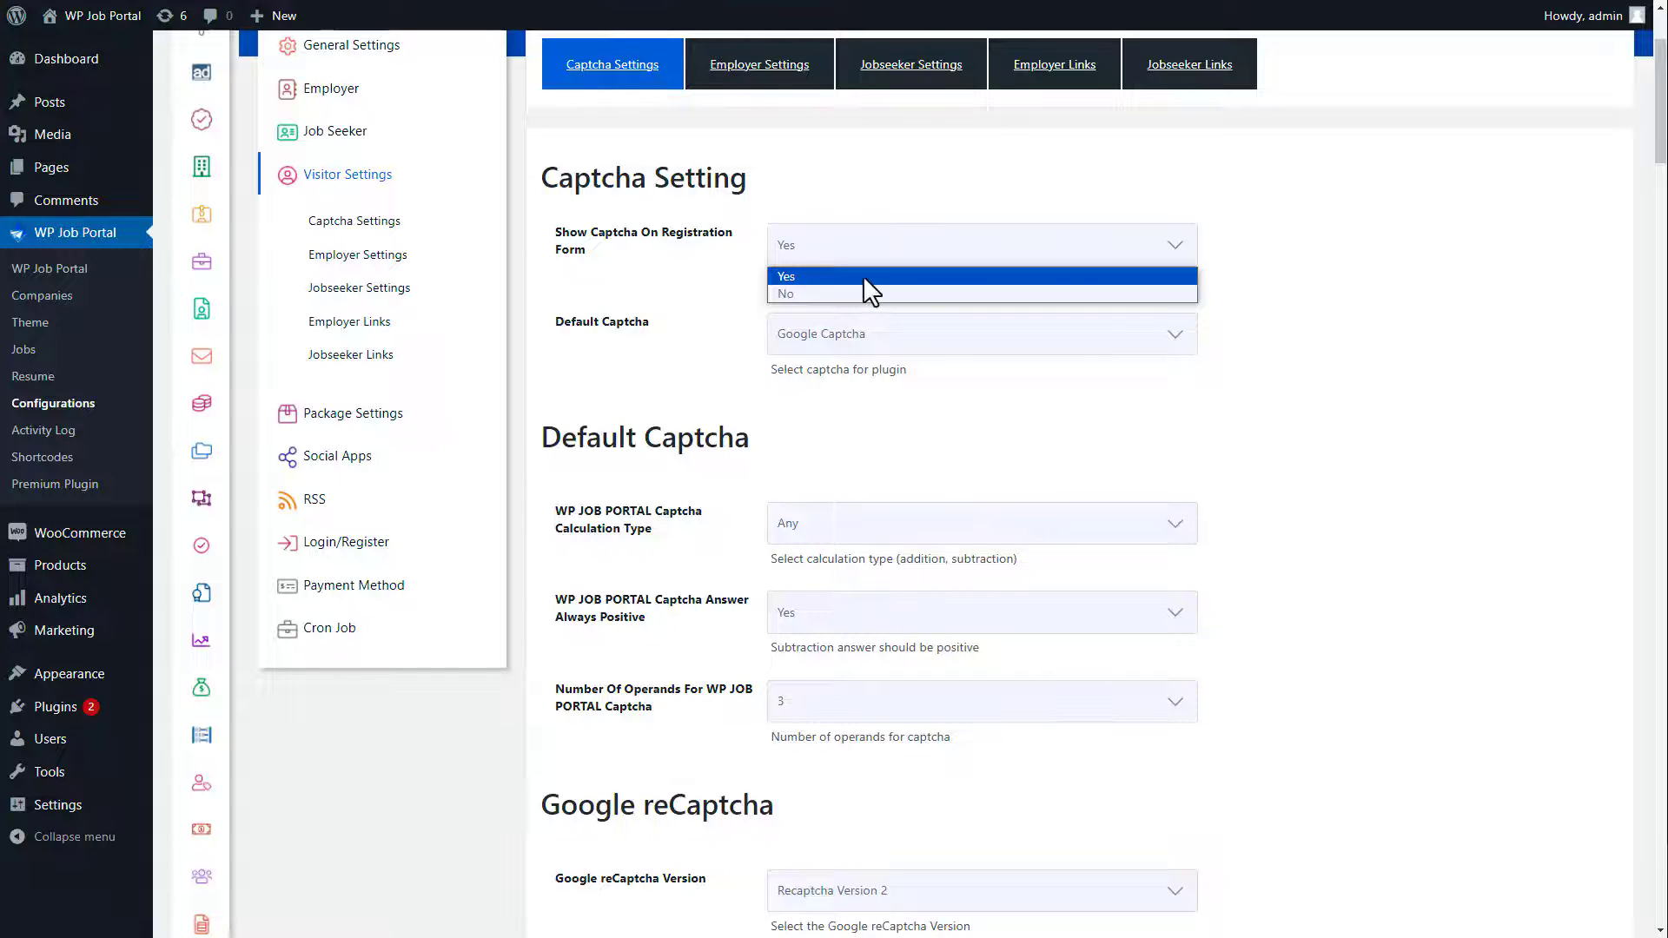
pyautogui.click(863, 274)
pyautogui.click(879, 337)
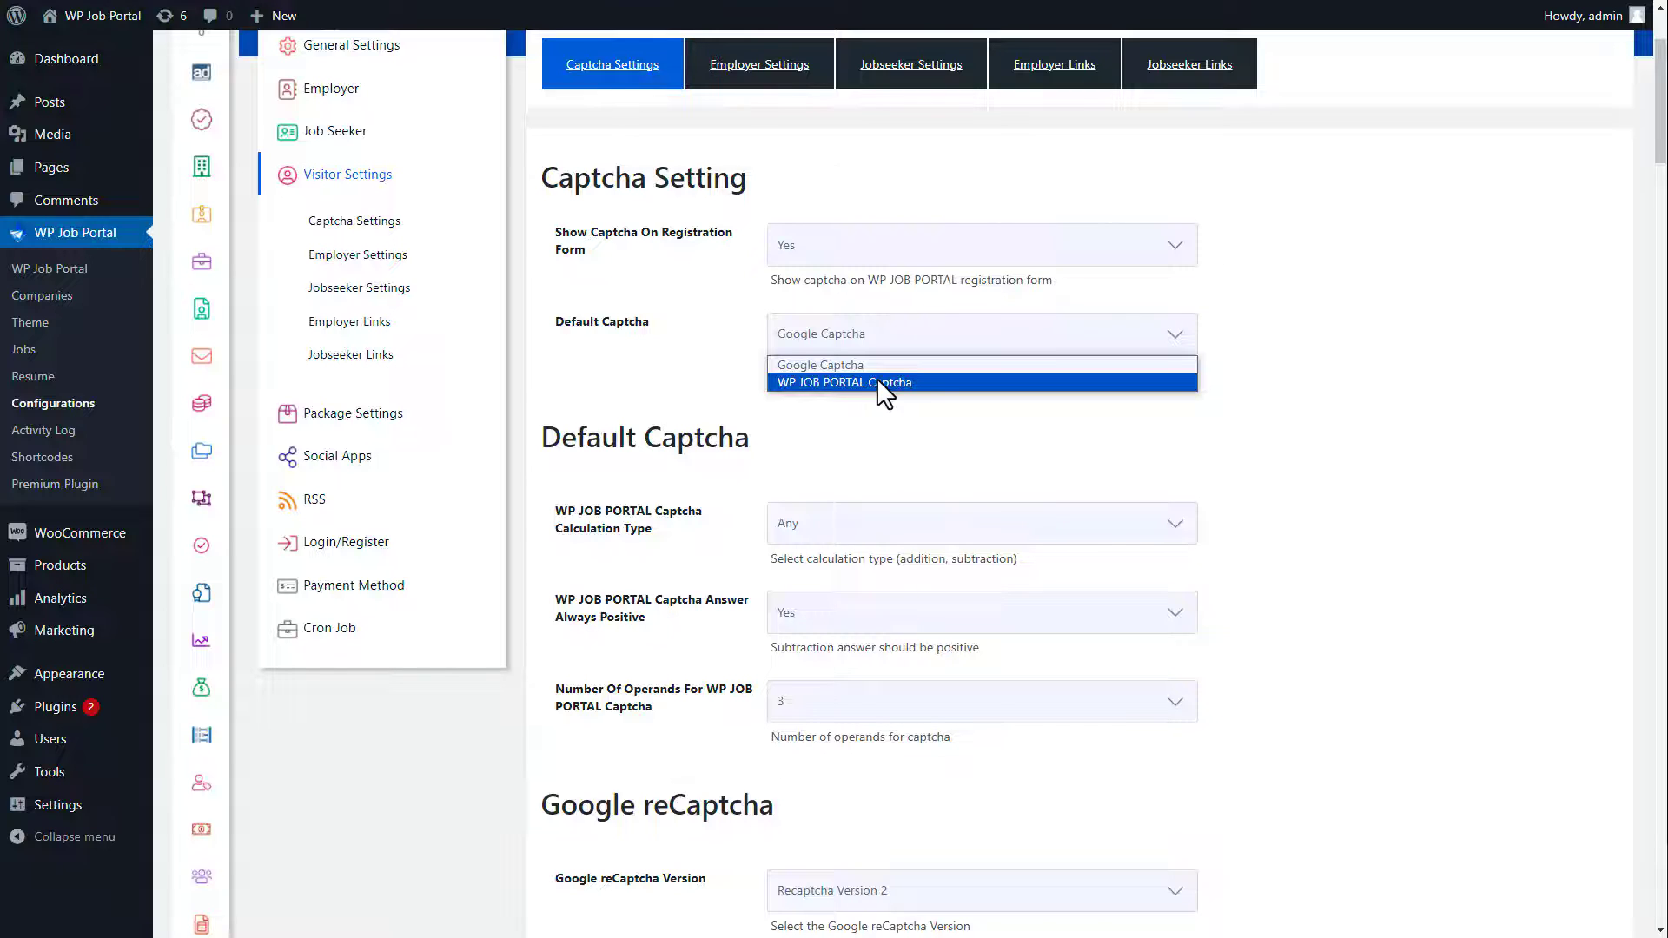
pyautogui.click(877, 382)
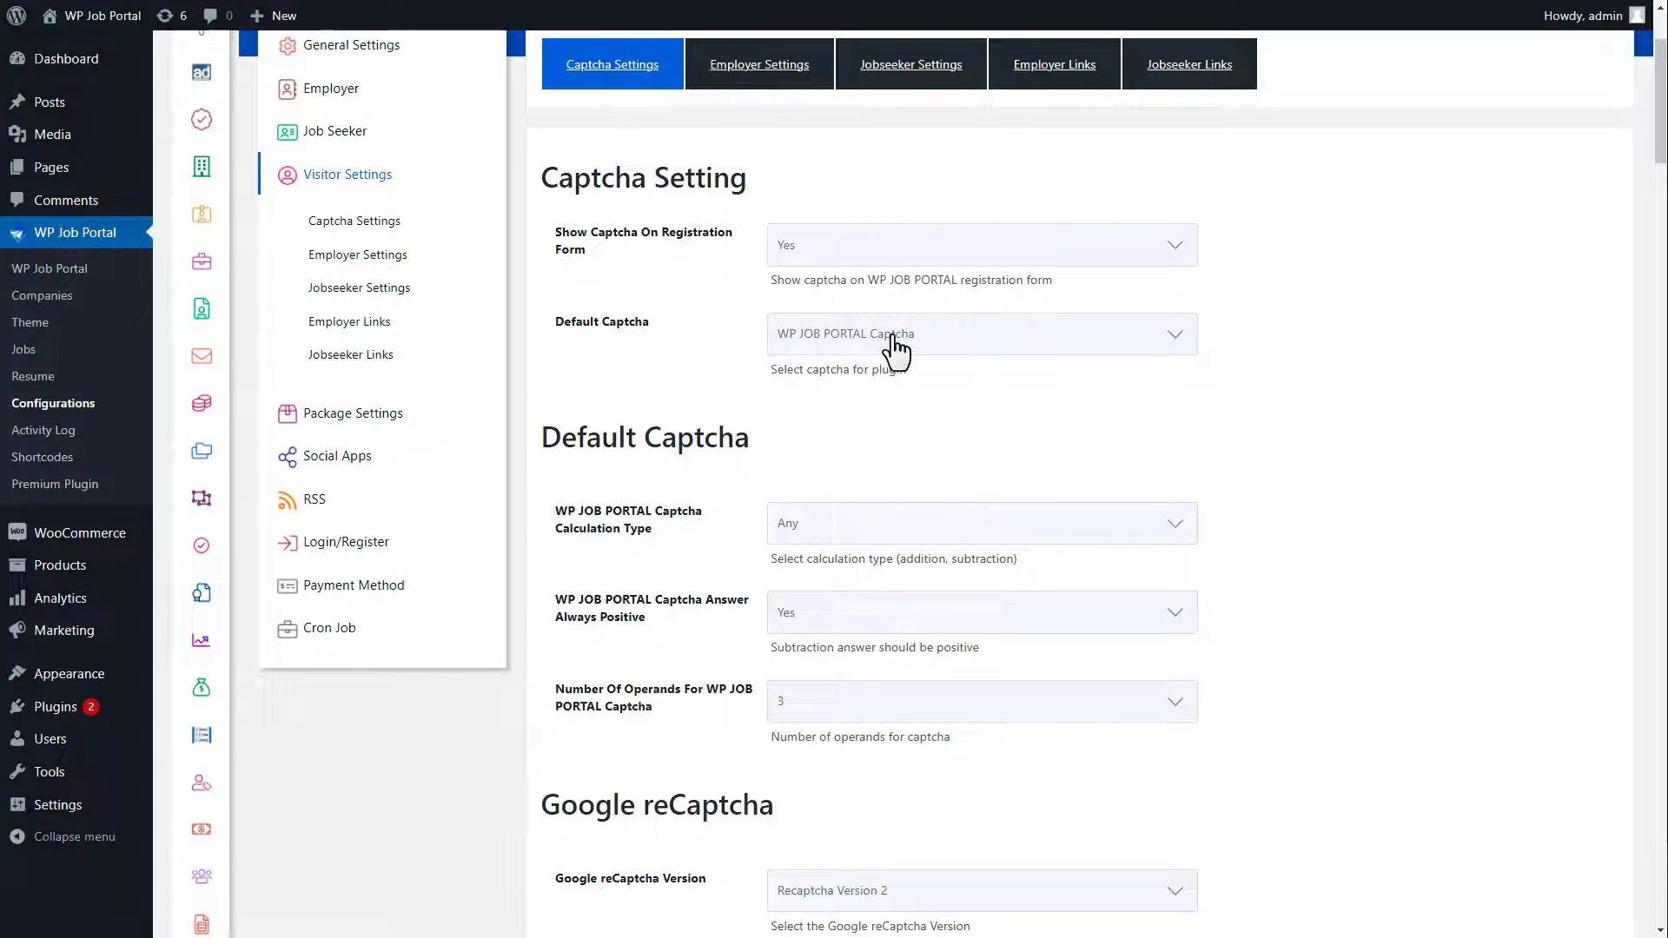
# Step: Set the captcha calculation to Subtraction, Always Positive to No, and Operands to 2
pyautogui.click(871, 531)
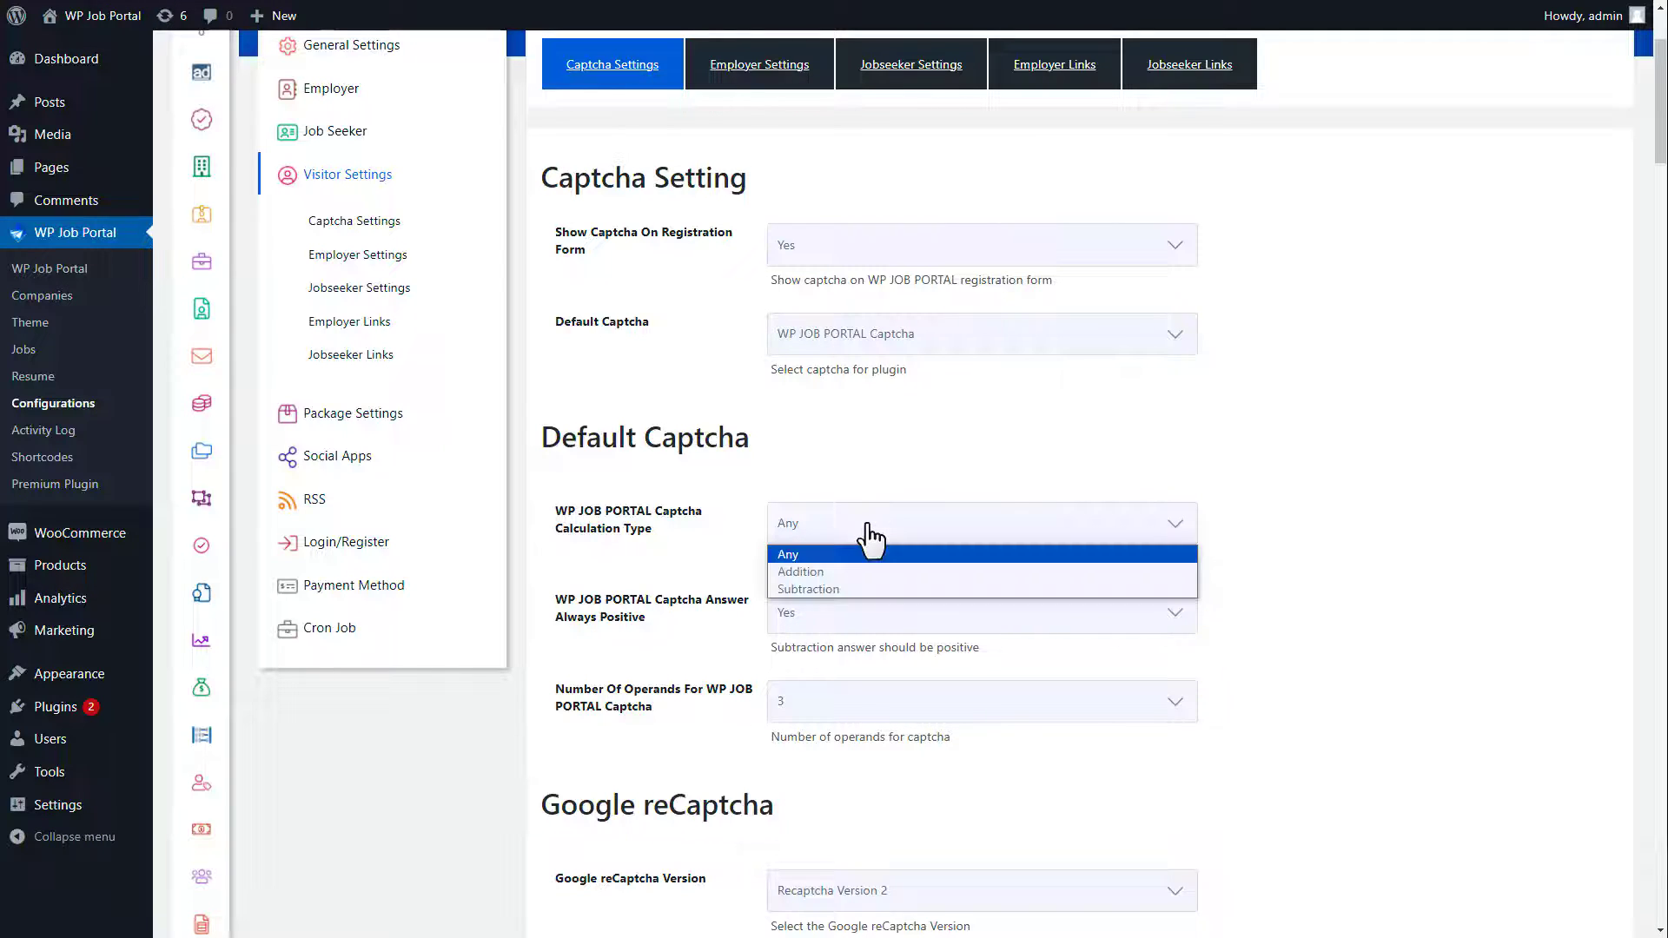
pyautogui.click(863, 588)
pyautogui.click(844, 618)
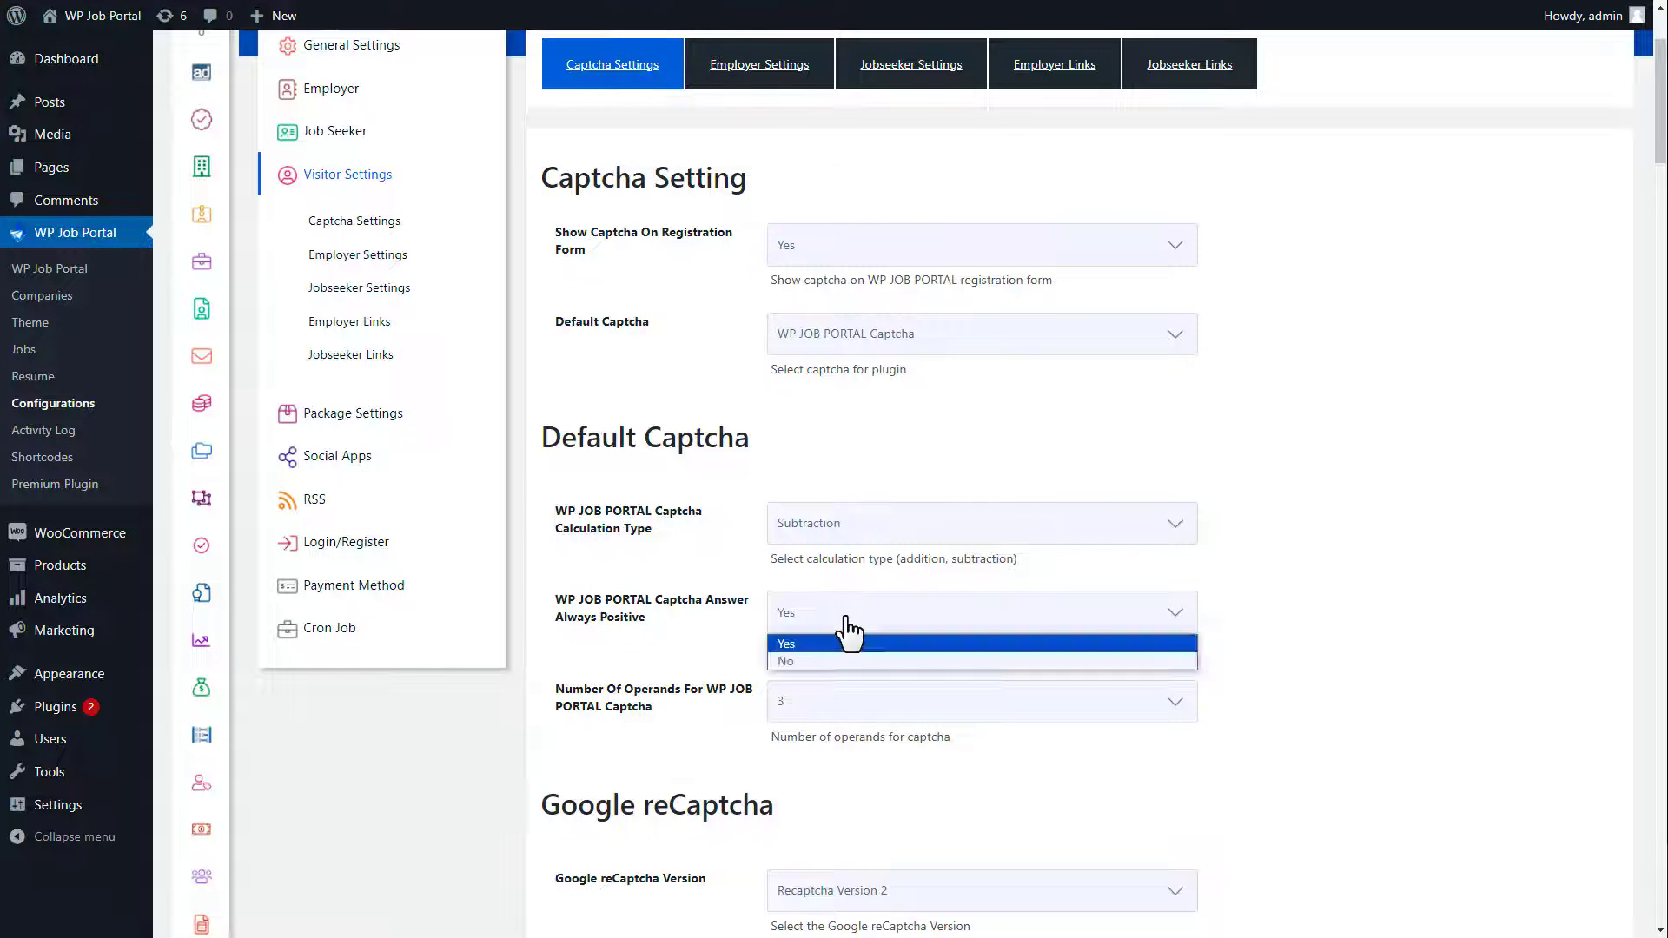
pyautogui.click(840, 660)
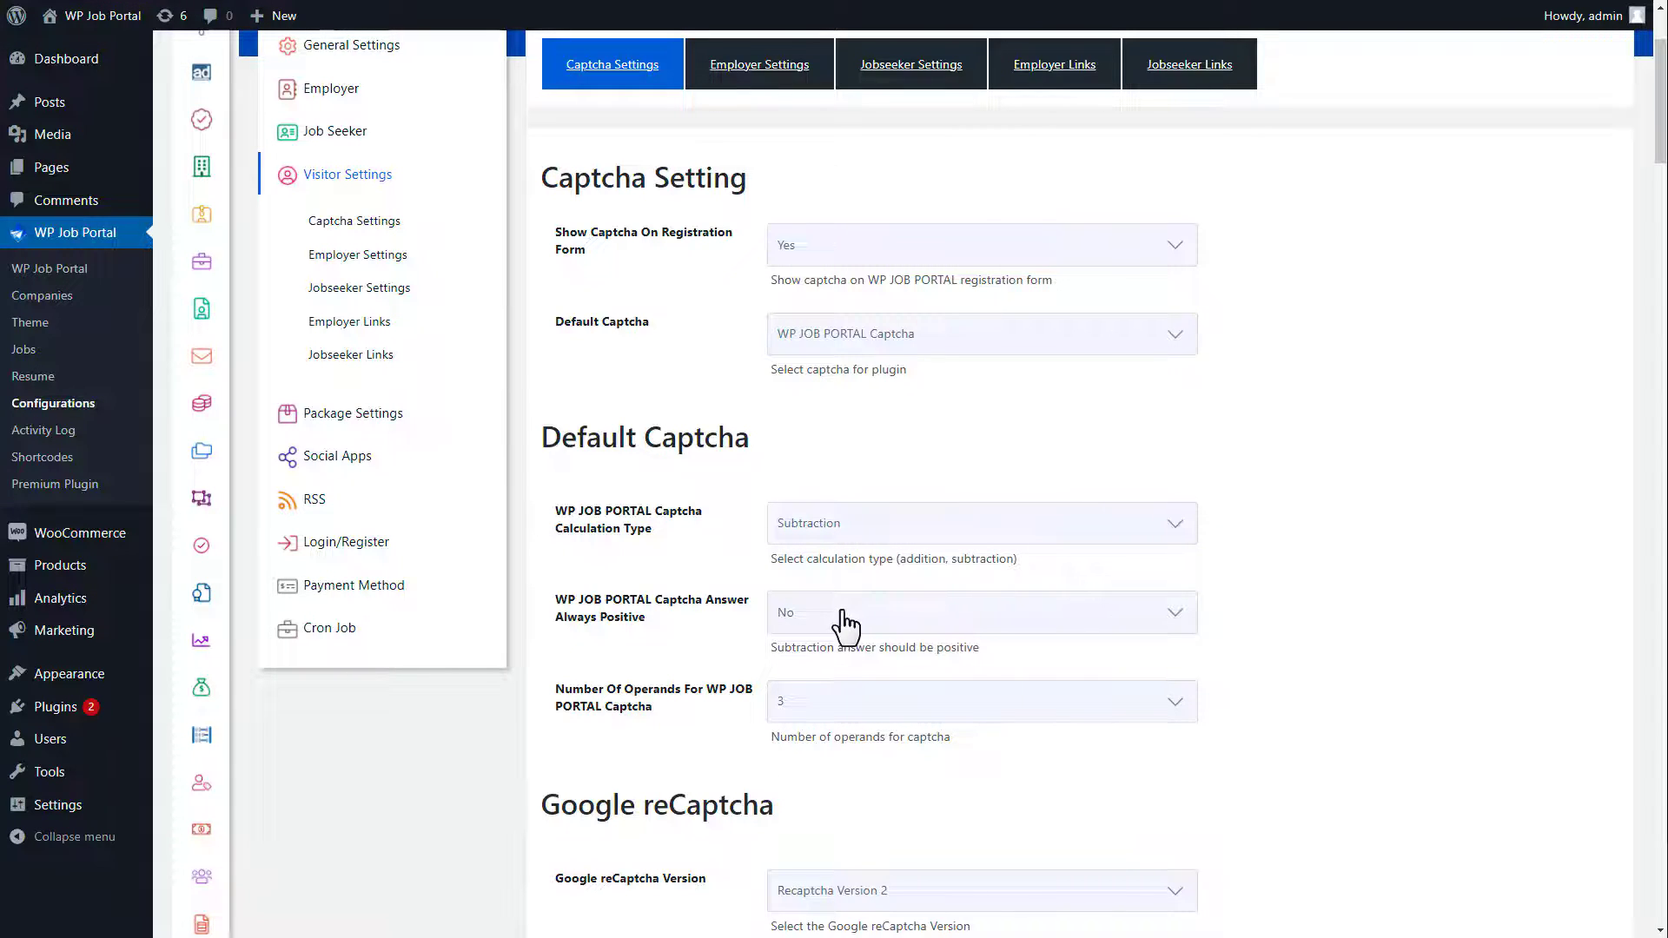
pyautogui.click(822, 706)
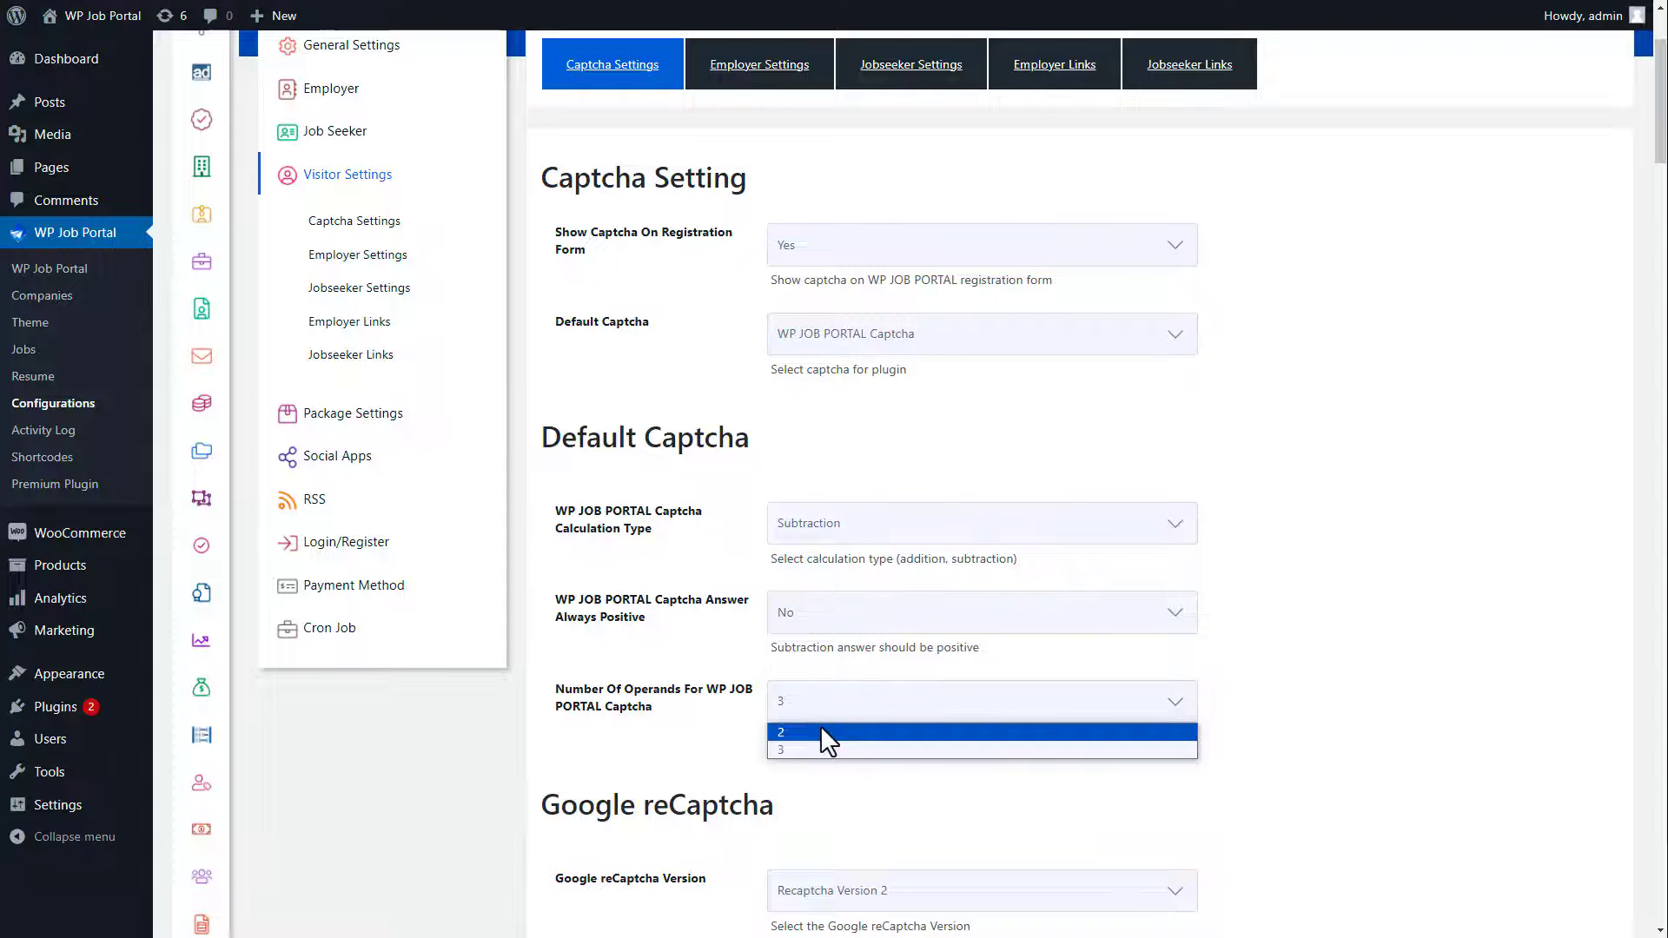
pyautogui.click(821, 733)
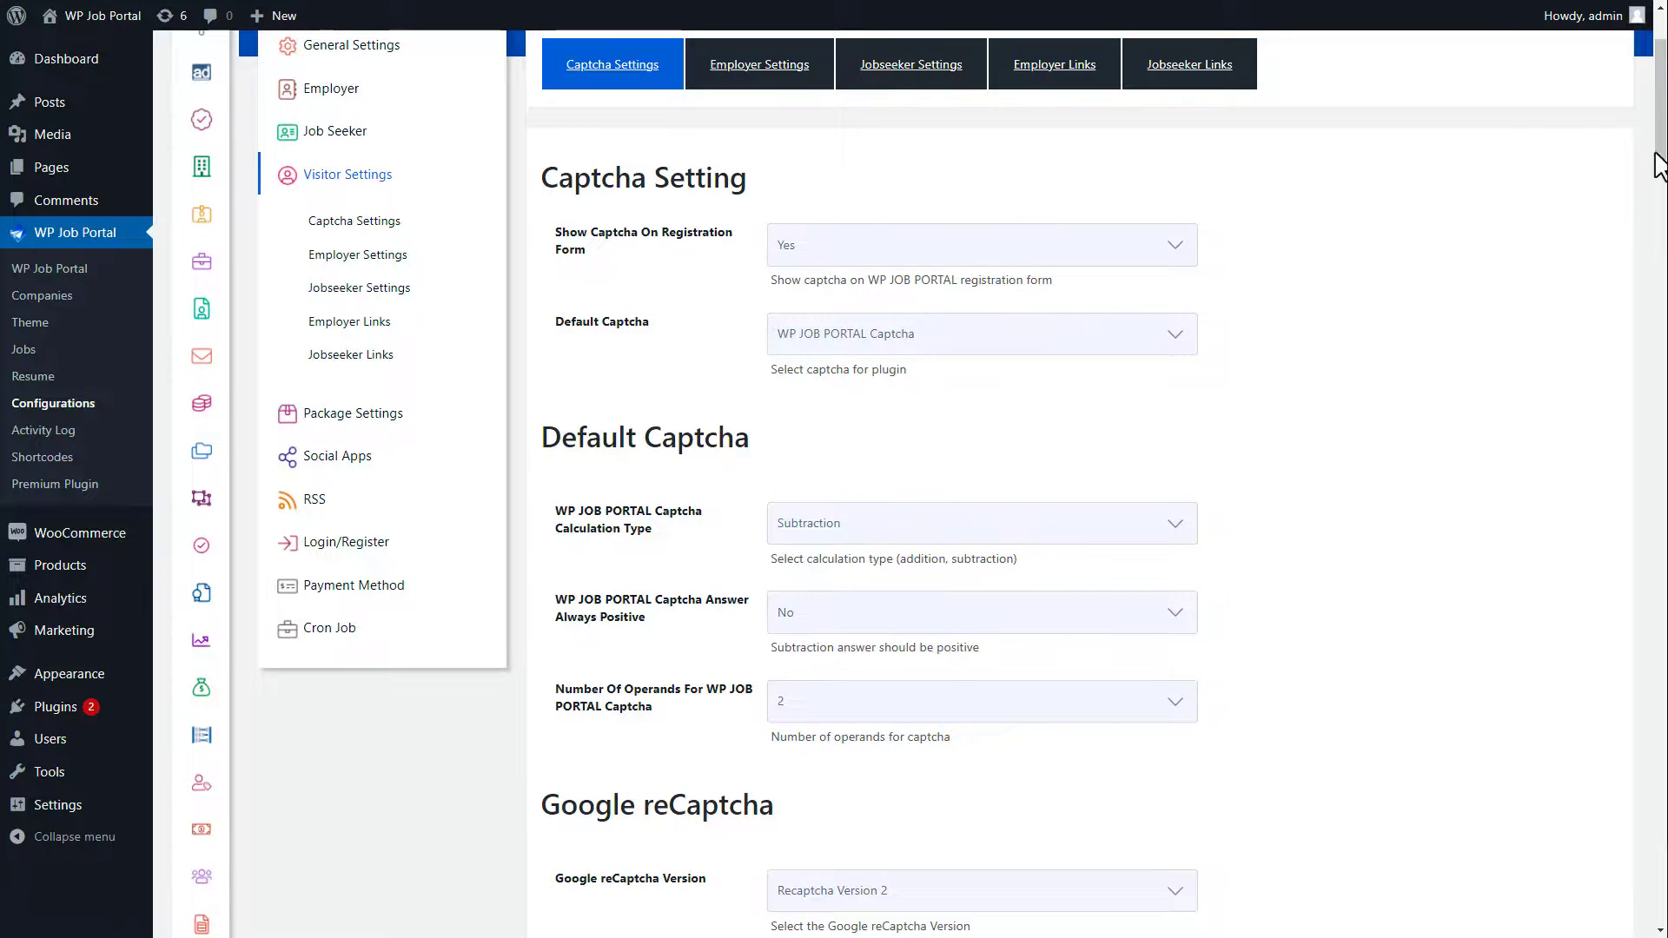
pyautogui.moveTo(1657, 164); pyautogui.dragTo(1258, 924)
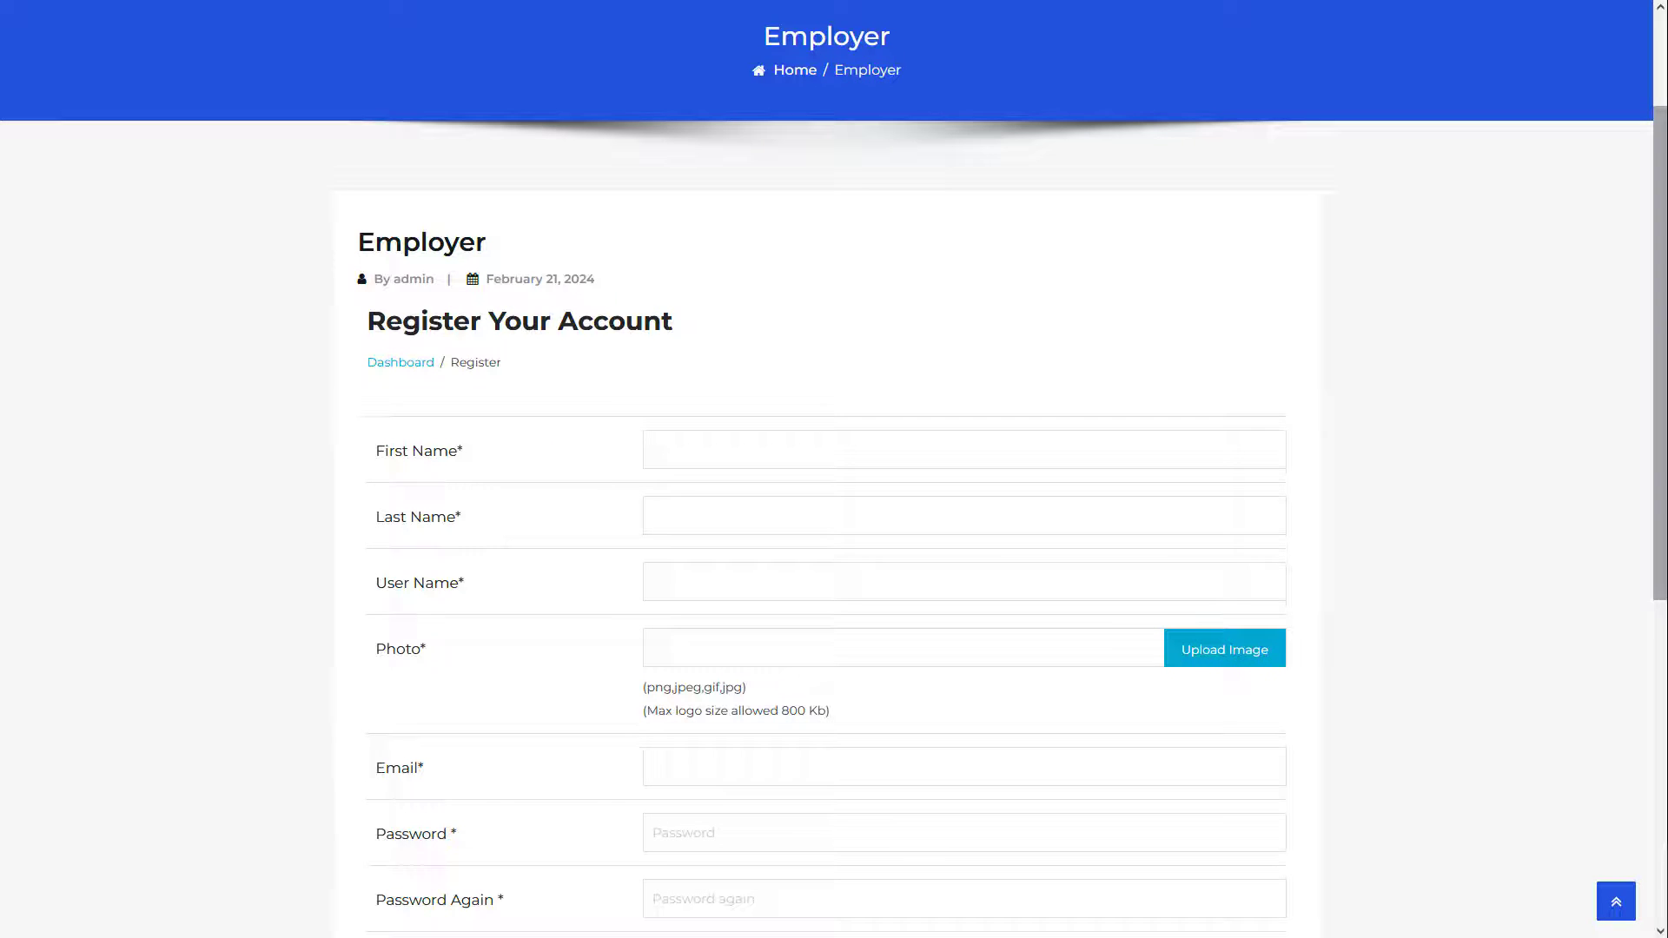
# Step: After the registration form shows the '7 Minus 16 Equals' captcha, scroll back to visitor Job Posting Options
pyautogui.scroll(-4, 834, 469)
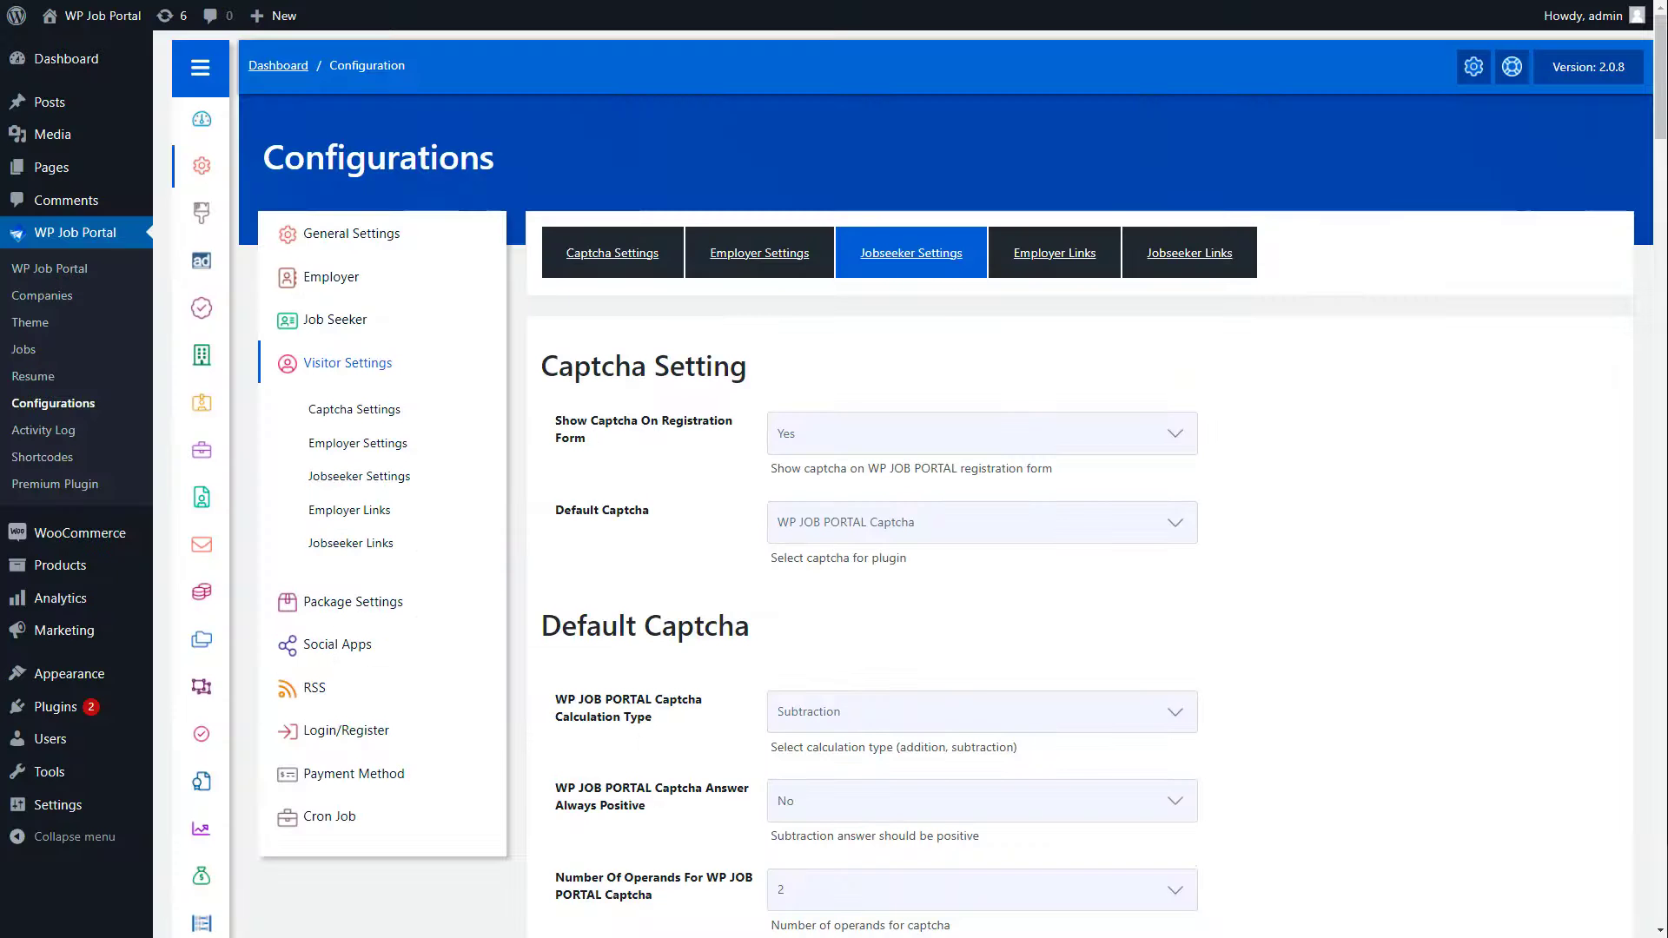
pyautogui.scroll(-12, 925, 220)
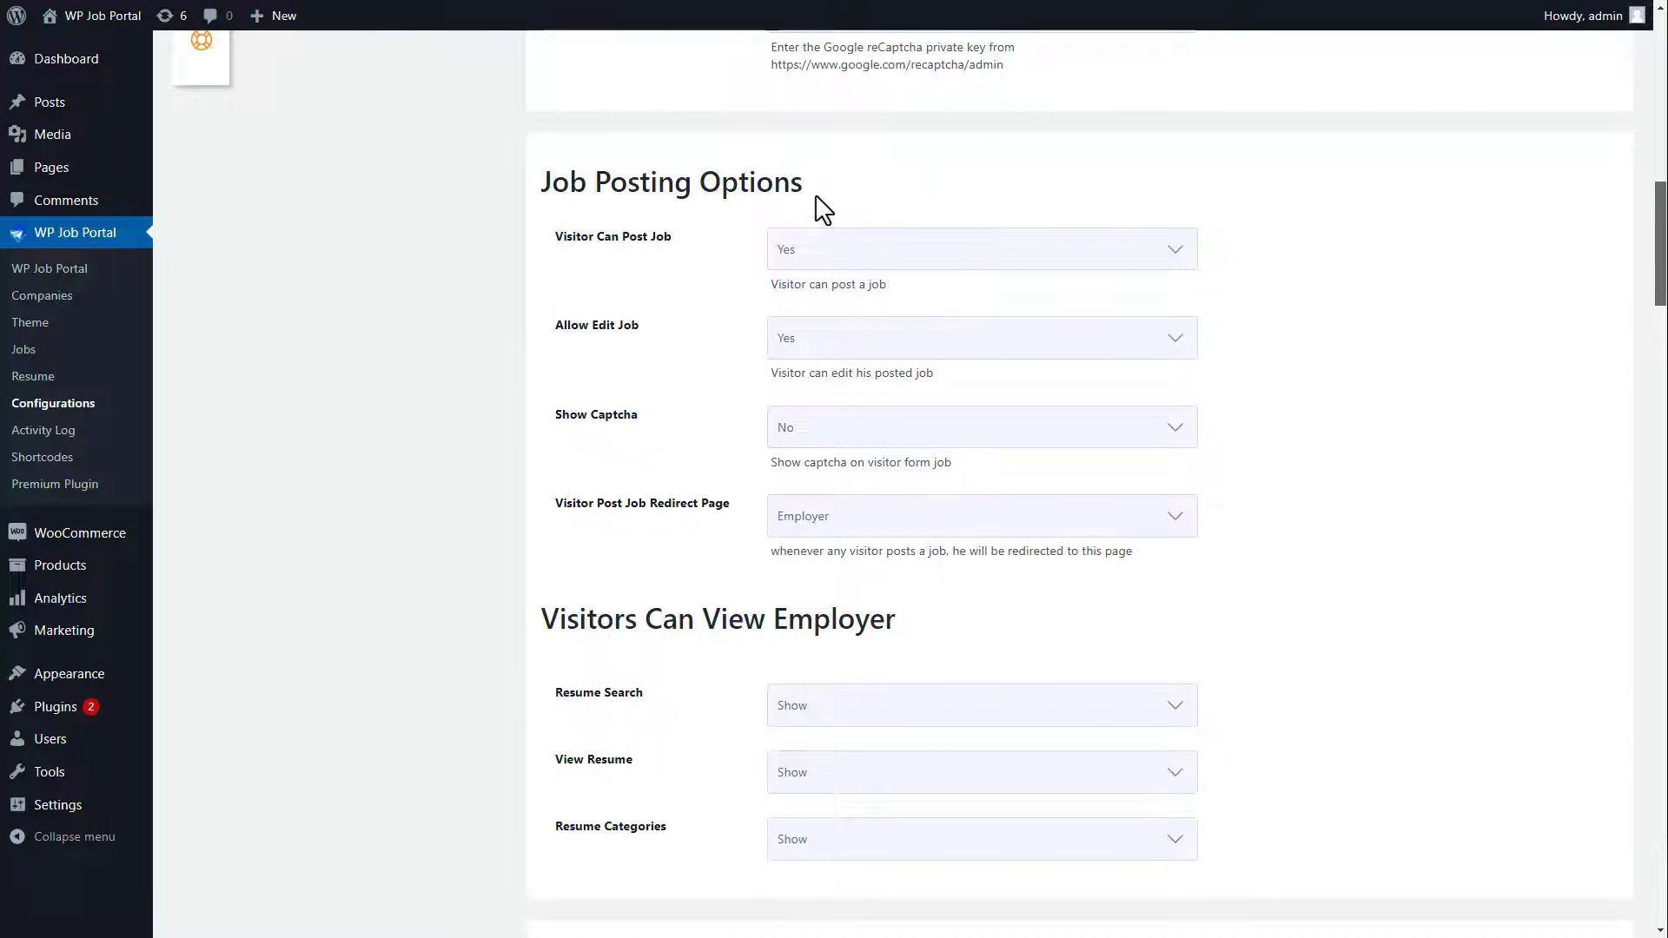
# Step: Keep Visitor Can Post Job at Yes, and set Allow Edit Job to No and Show Captcha to Yes
pyautogui.click(843, 259)
pyautogui.click(845, 275)
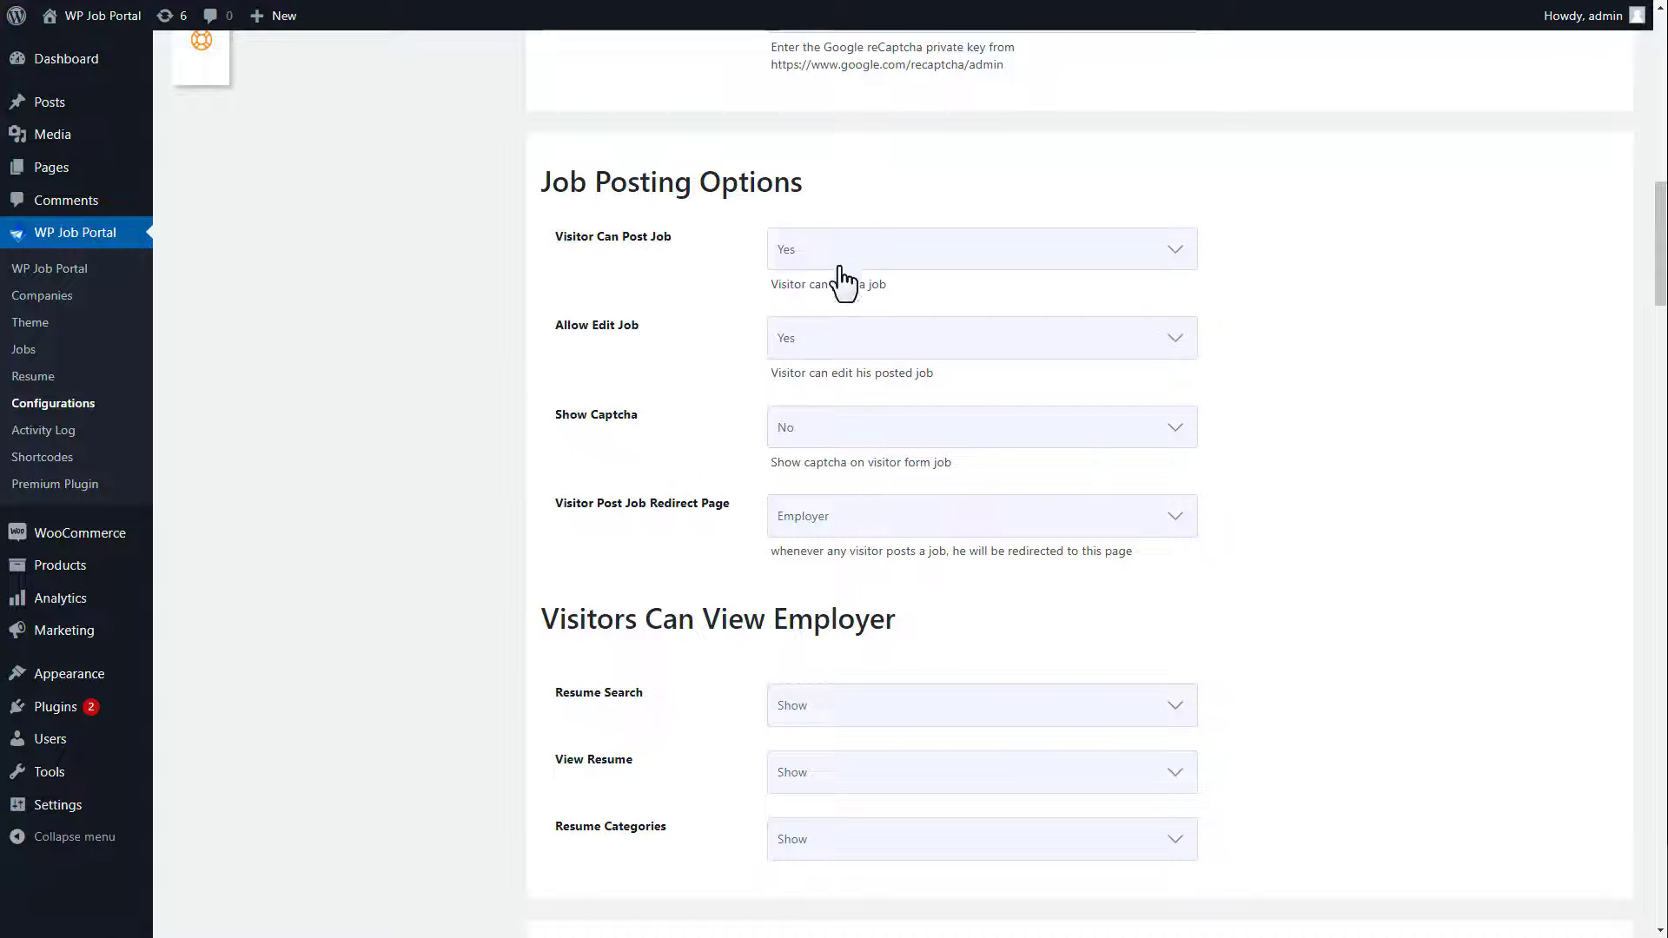
pyautogui.click(843, 354)
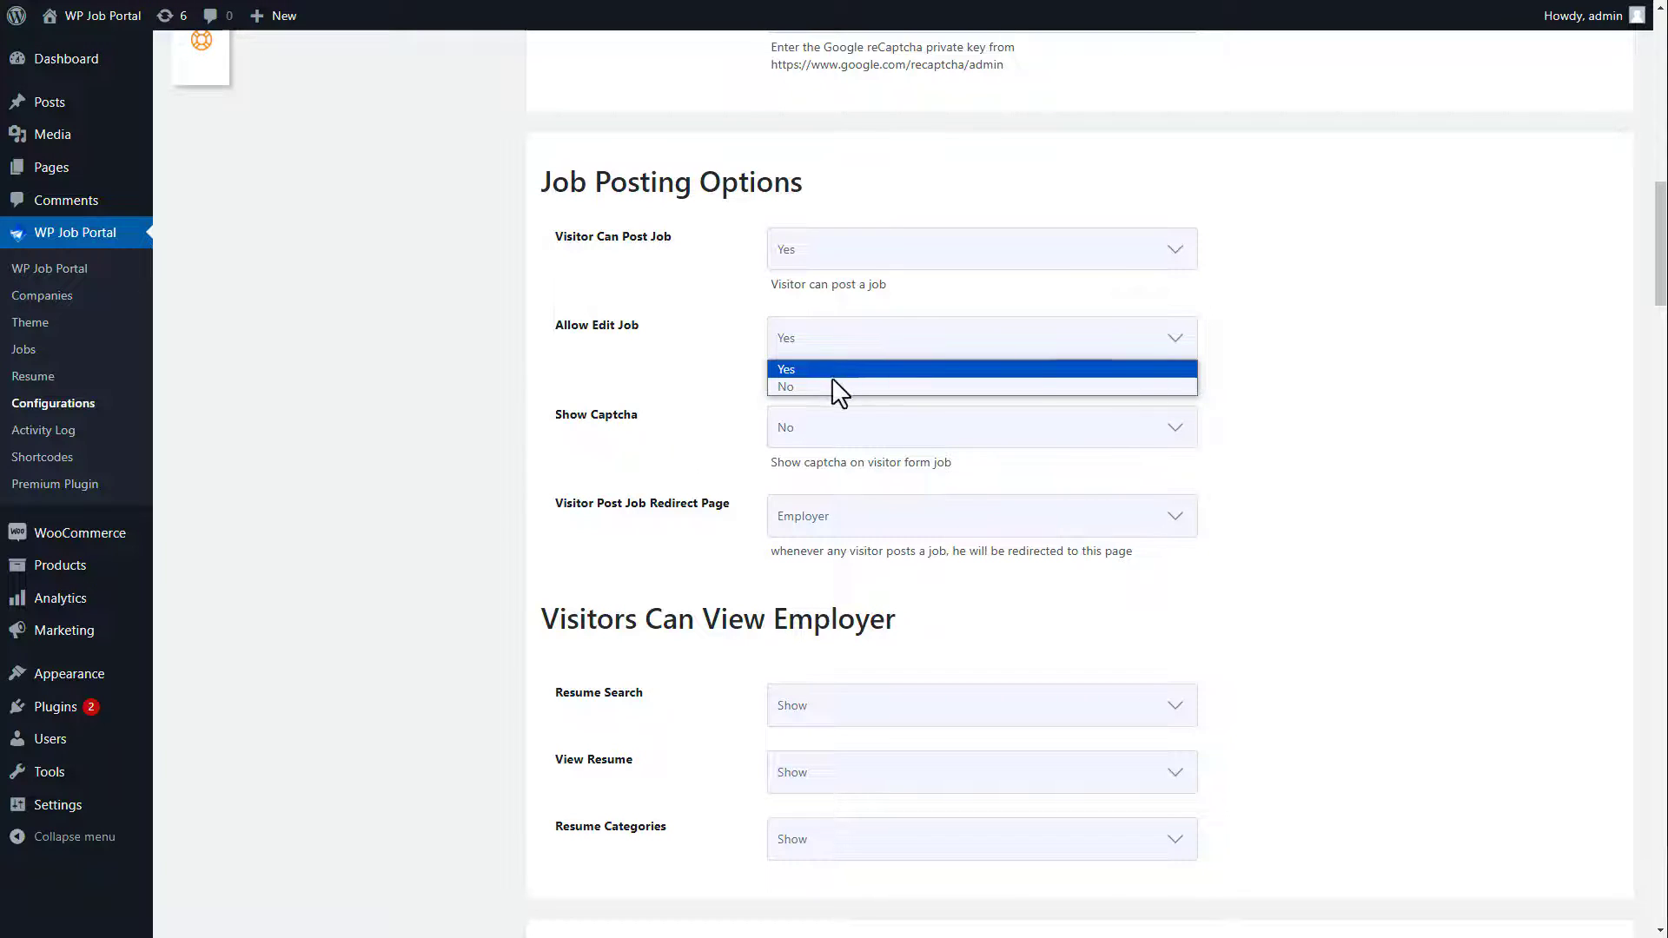
pyautogui.click(831, 379)
pyautogui.click(833, 436)
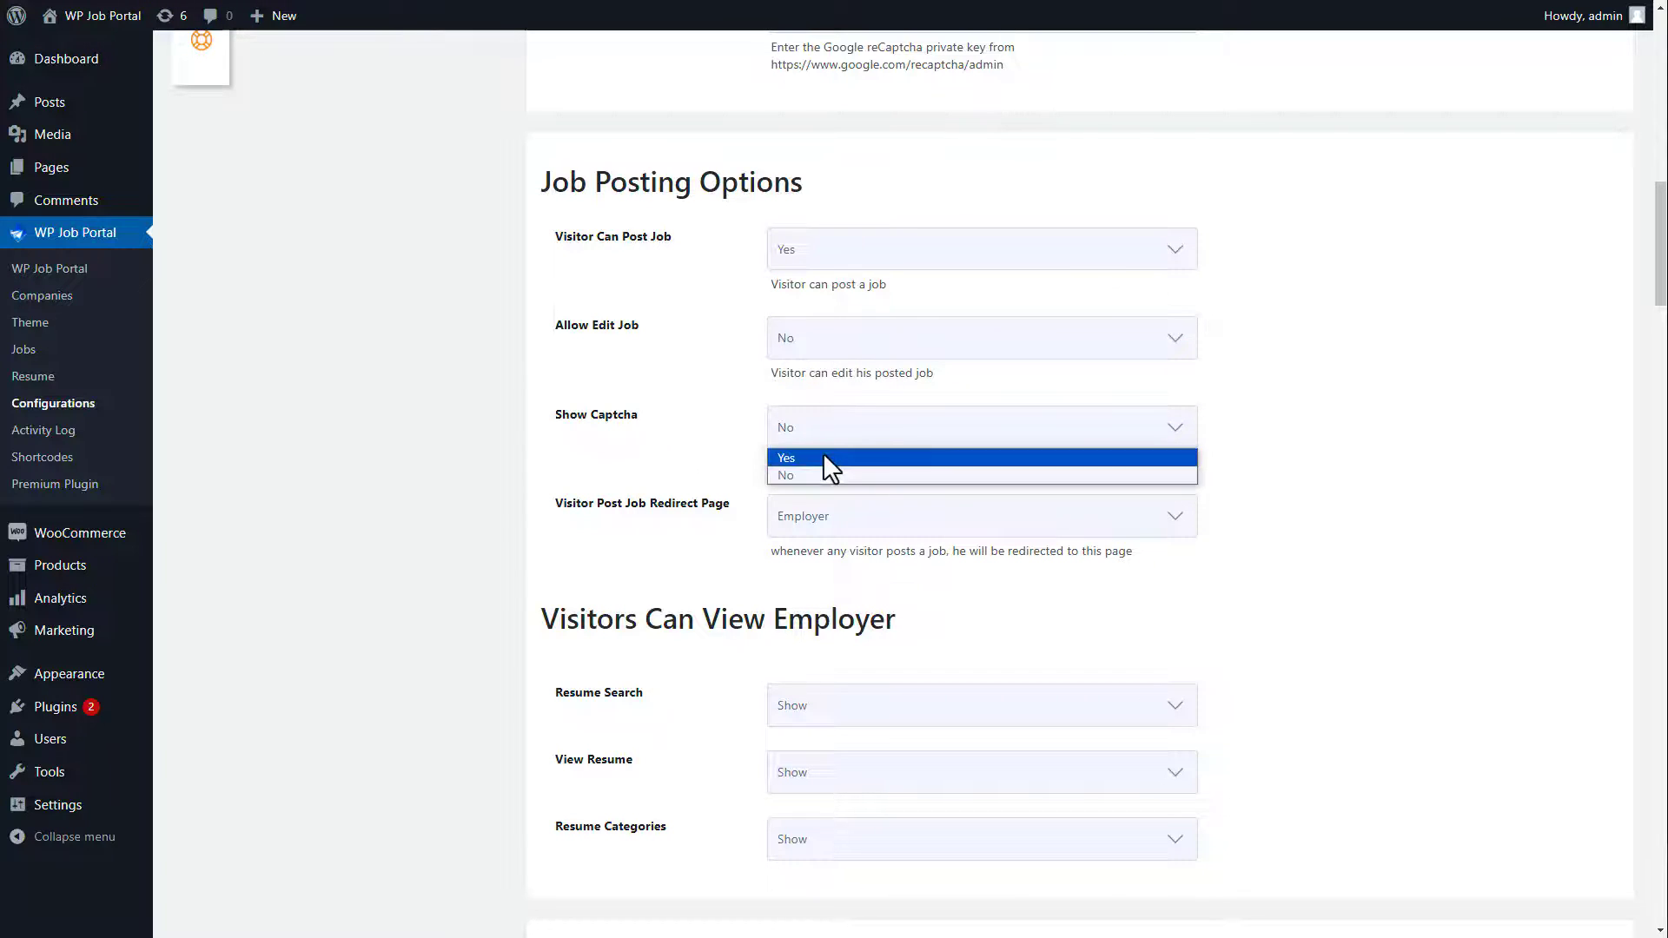
pyautogui.click(822, 452)
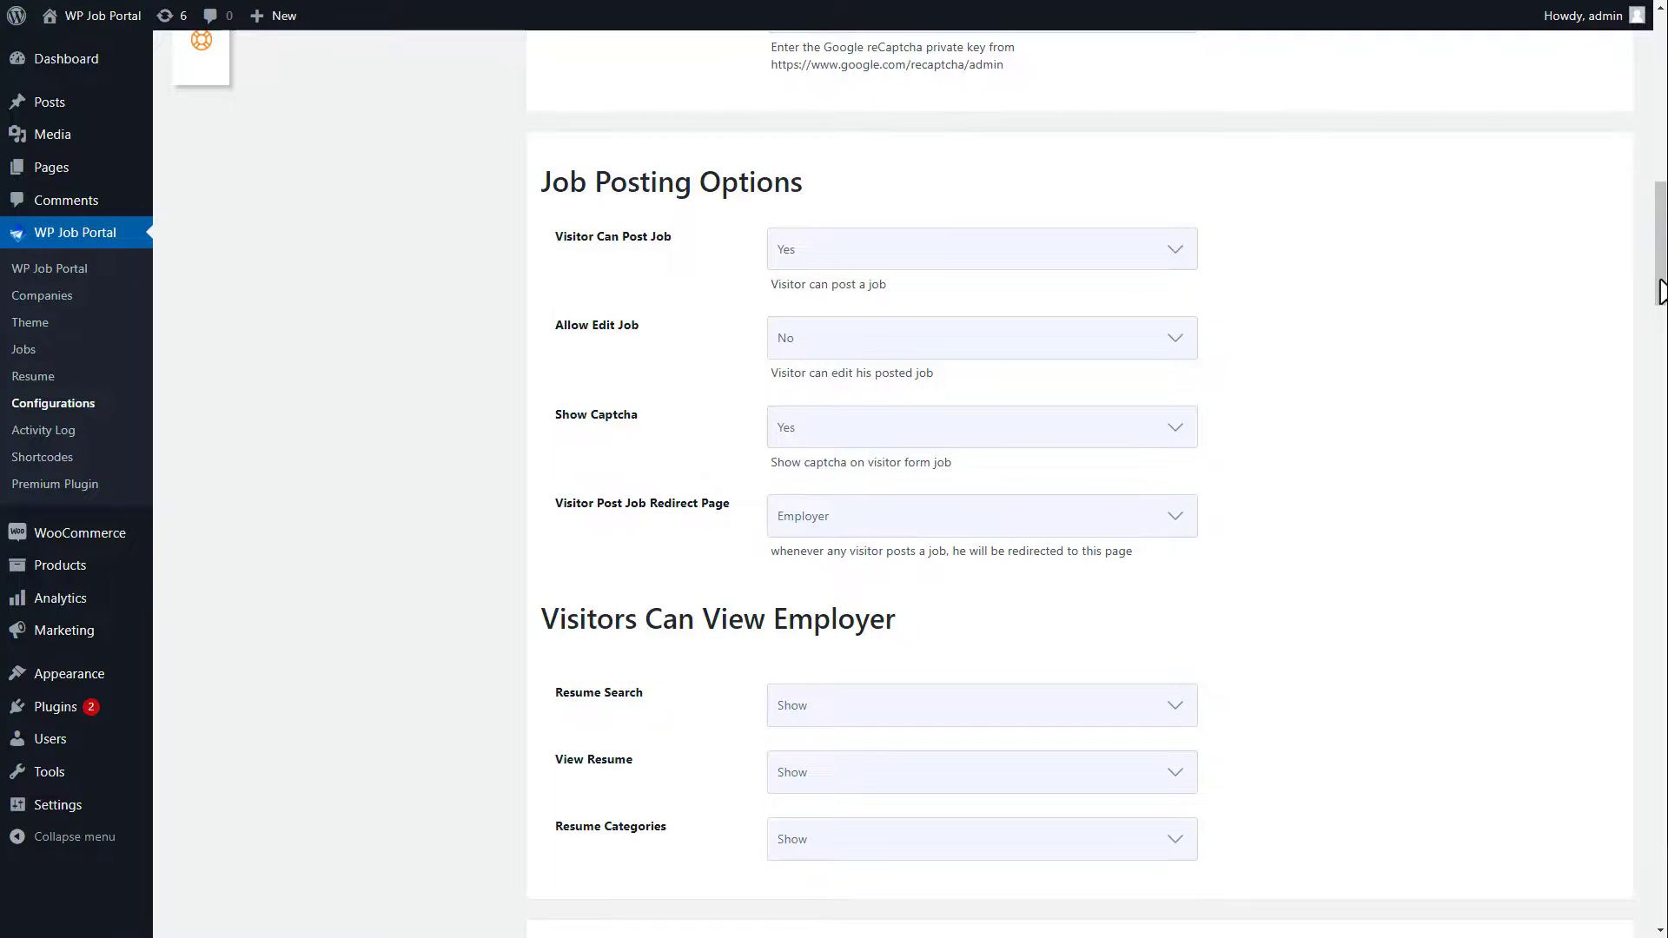
# Step: Preview the site's Add Job form as a visitor, which asks '15 Minus 6 Equals'
pyautogui.moveTo(1659, 295); pyautogui.dragTo(1661, 903)
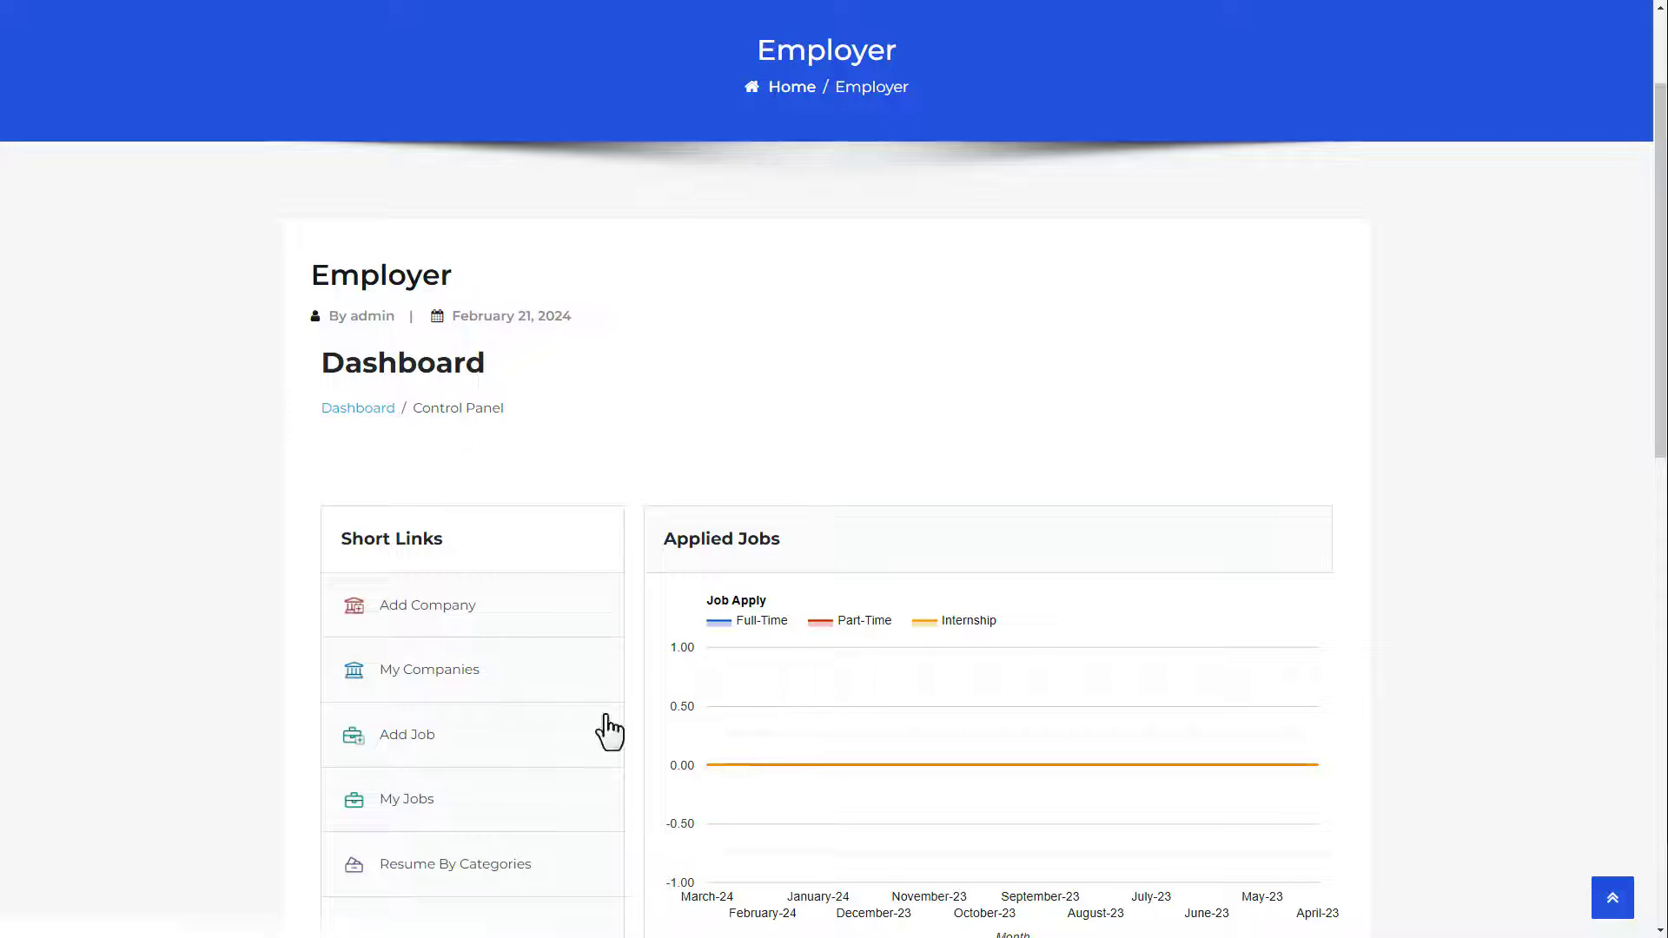
pyautogui.click(423, 741)
pyautogui.scroll(-20, 825, 521)
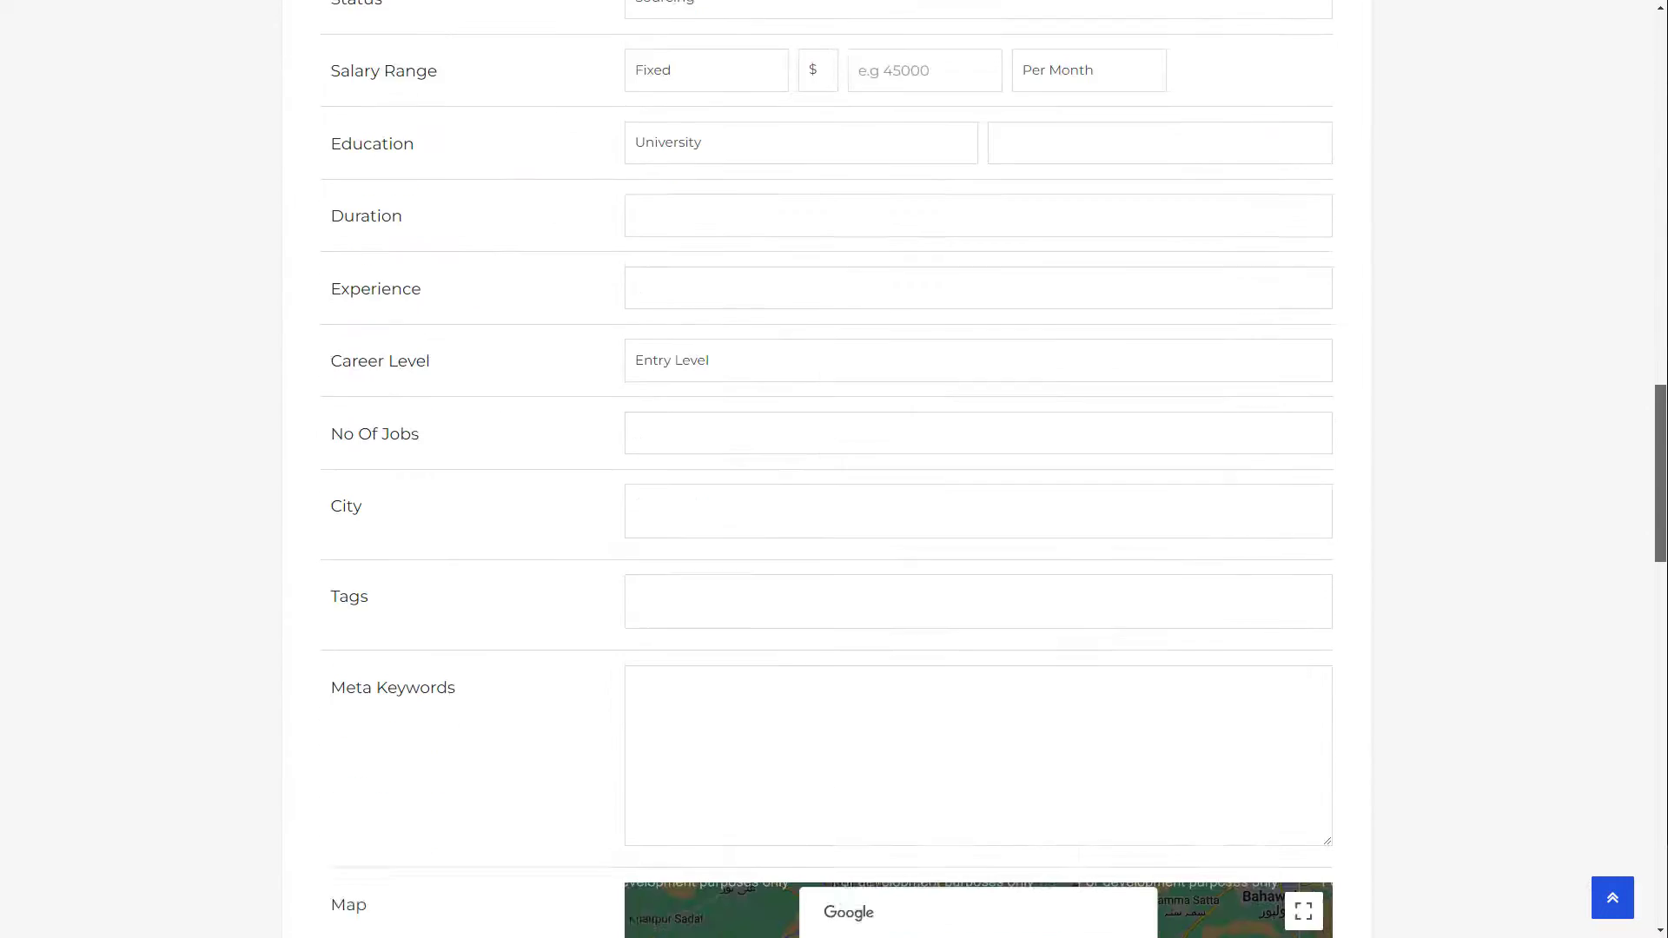
pyautogui.scroll(-9, 901, 640)
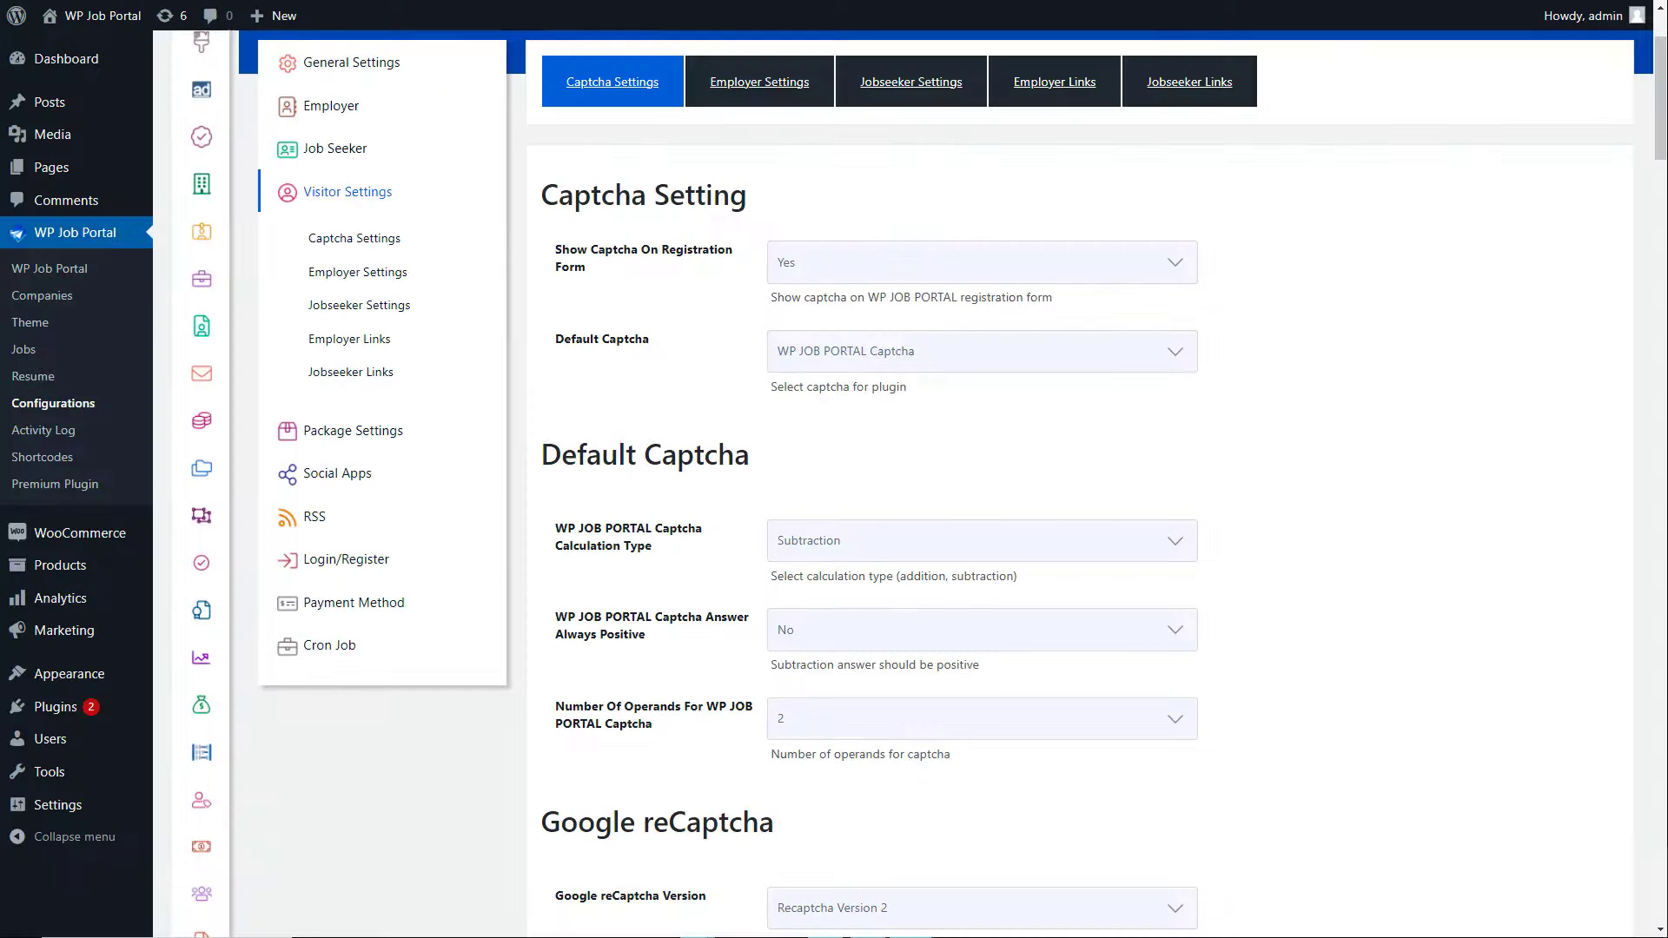
# Step: Keep Resume Search on Show, set View Resume and Resume Categories to Hide, and save
pyautogui.scroll(-8, 1078, 478)
pyautogui.scroll(-8, 1077, 478)
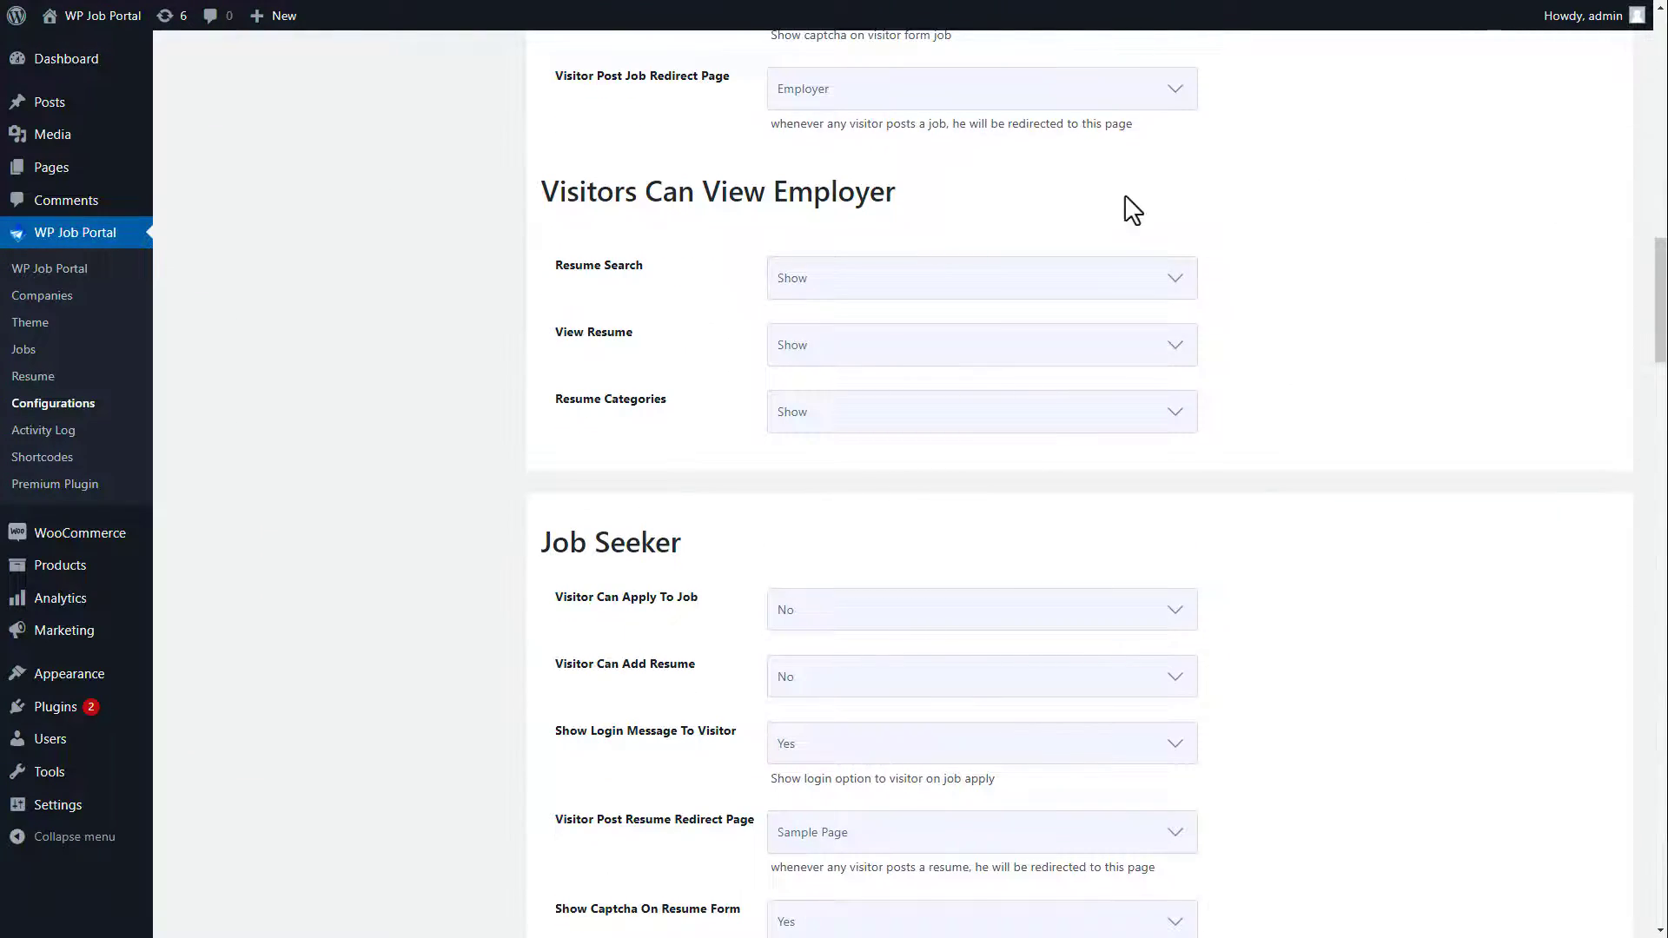
pyautogui.click(895, 289)
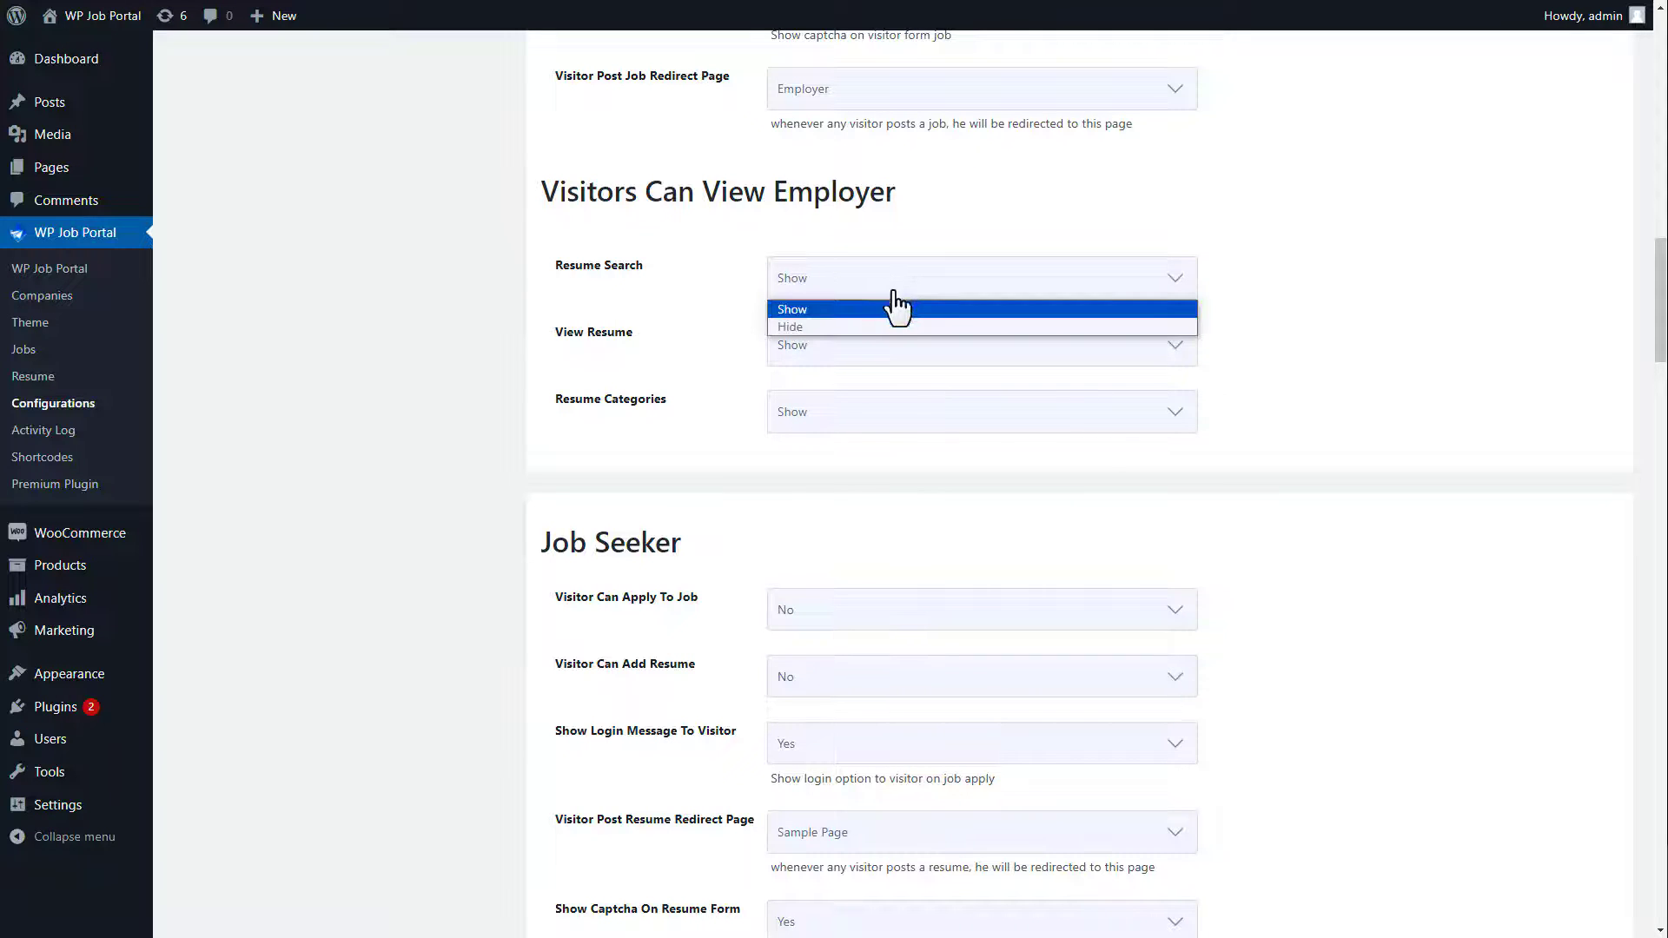
pyautogui.click(885, 309)
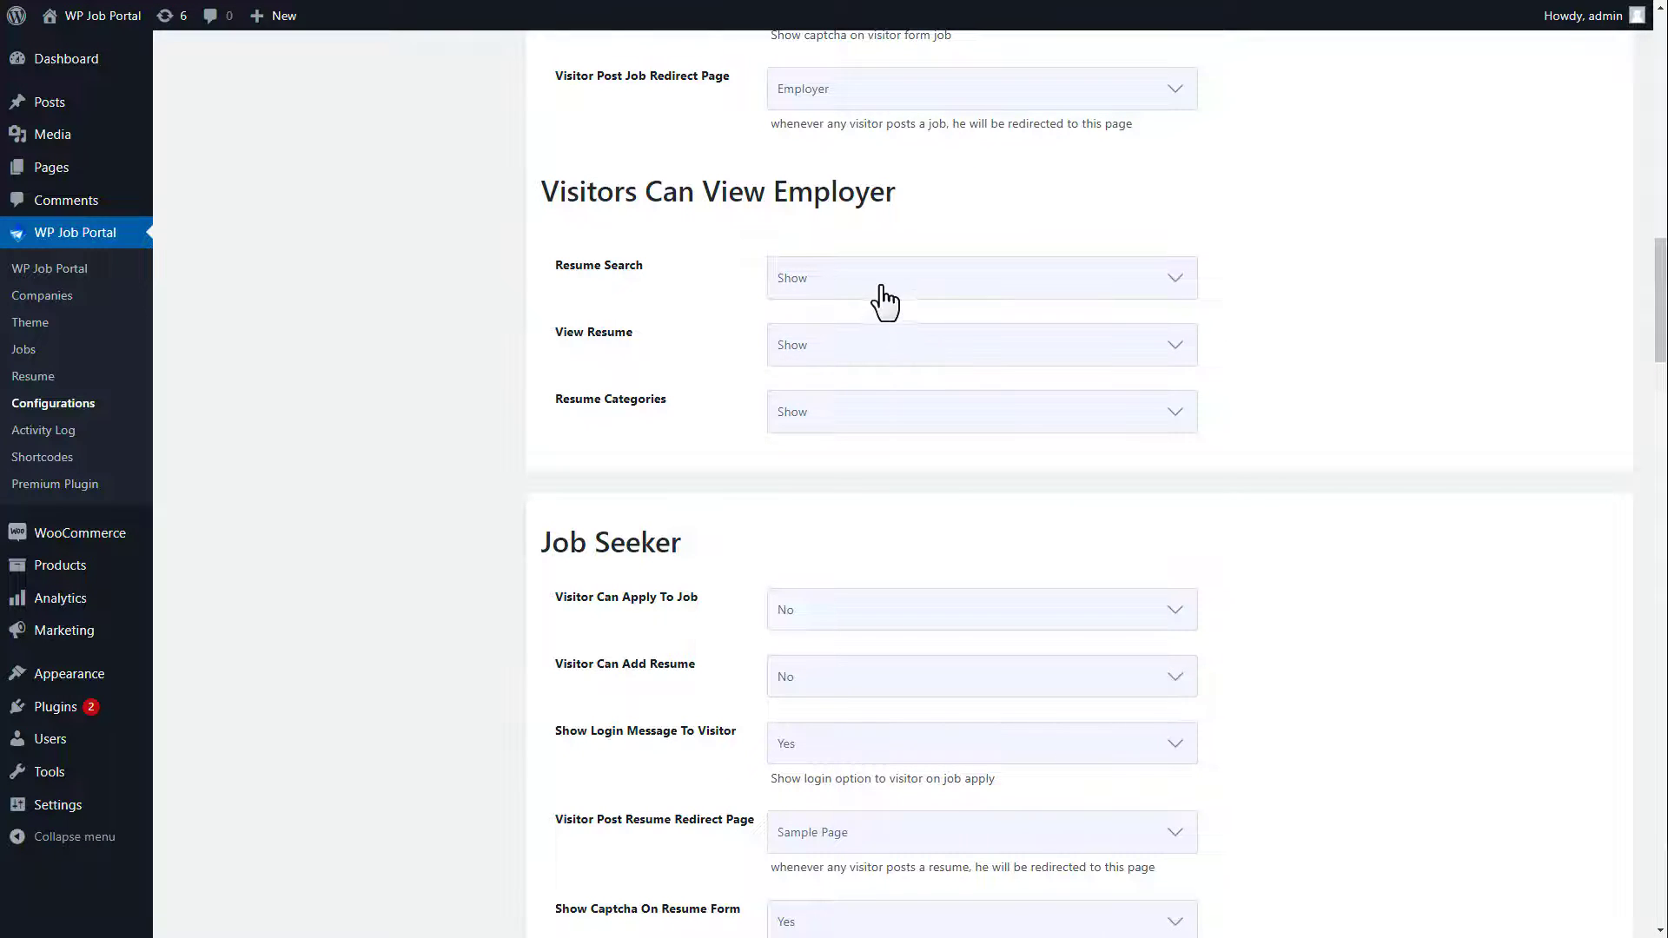
pyautogui.click(883, 356)
pyautogui.click(869, 394)
pyautogui.click(871, 424)
pyautogui.click(846, 460)
pyautogui.moveTo(1661, 360); pyautogui.dragTo(1662, 923)
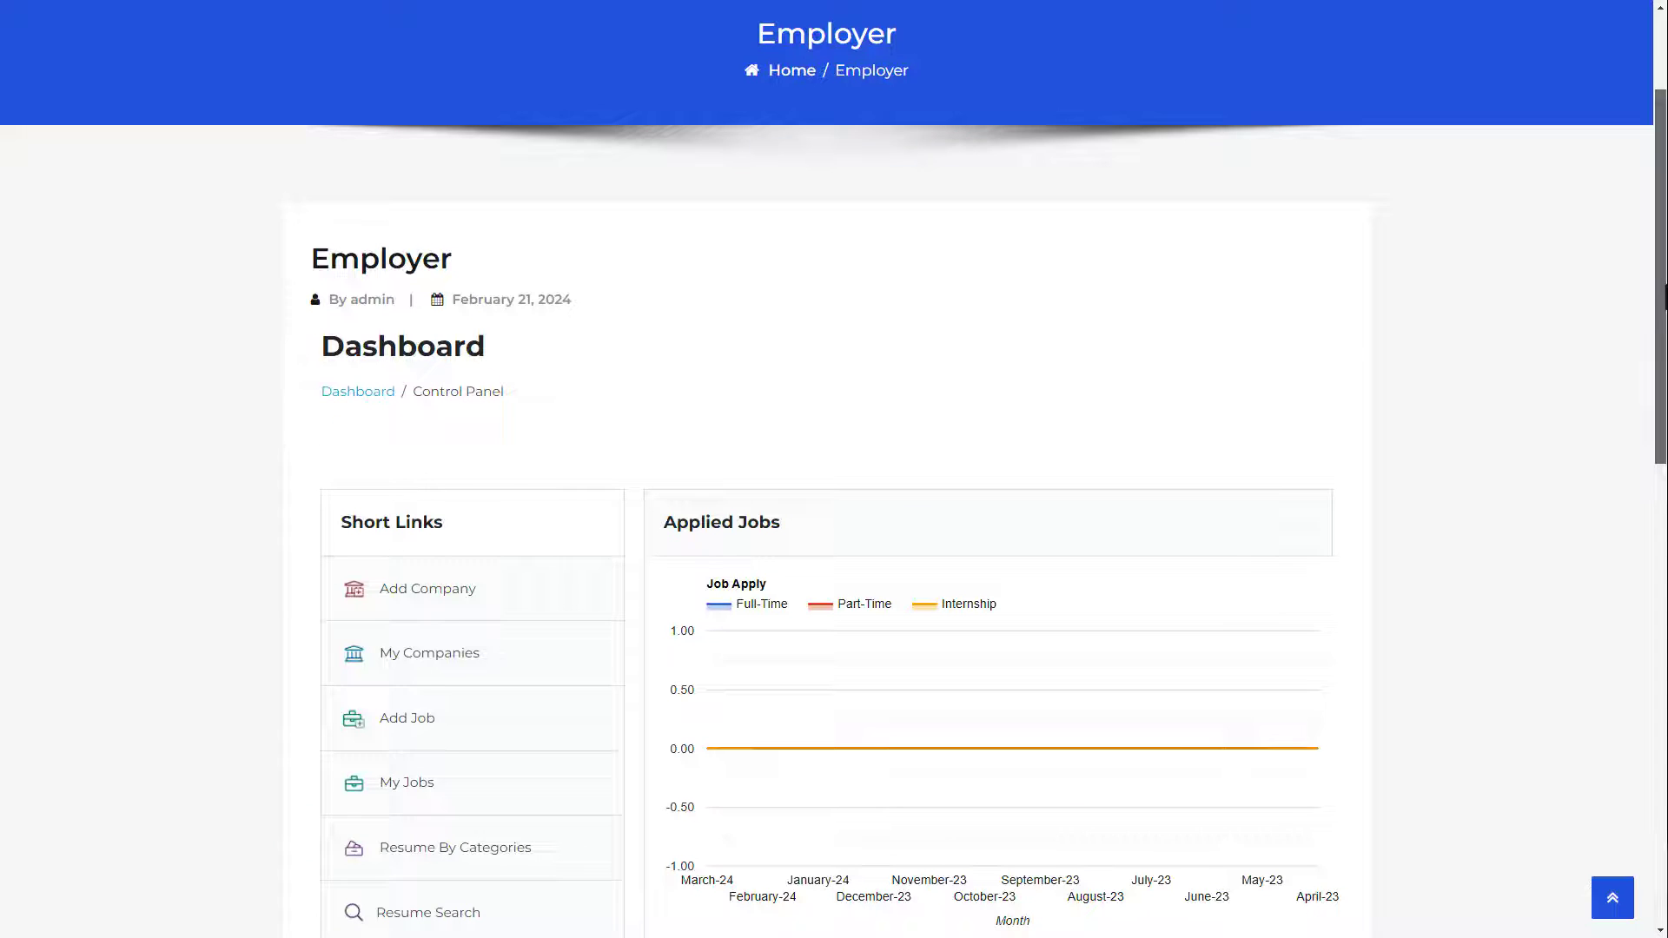
pyautogui.moveTo(1665, 296); pyautogui.dragTo(1666, 480)
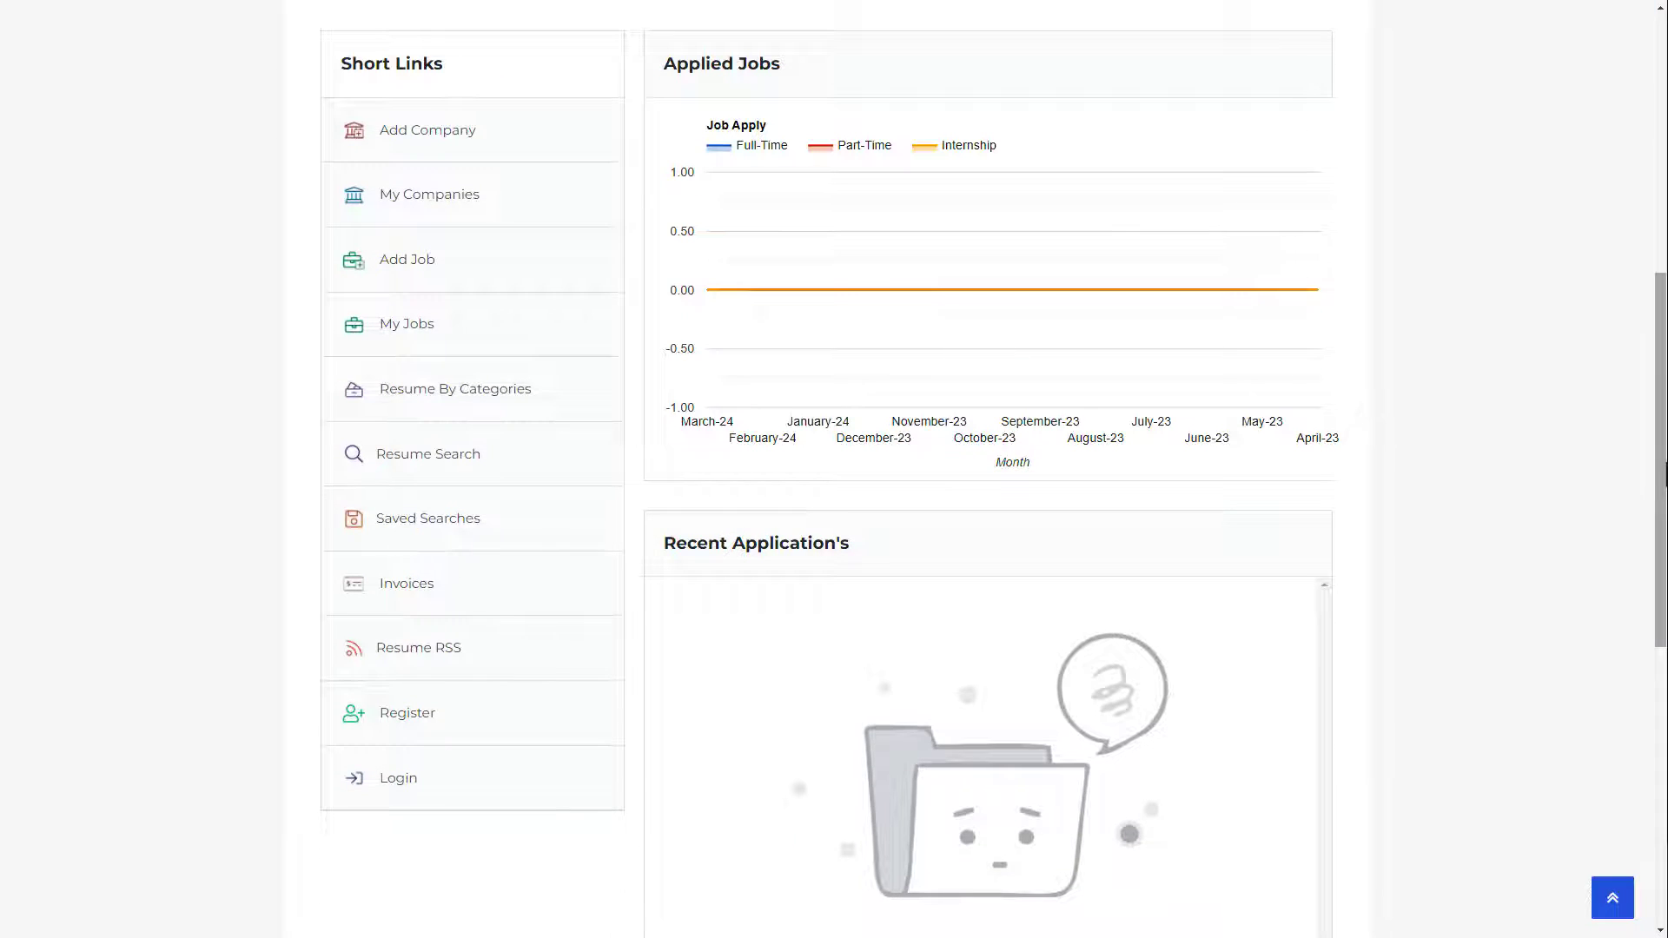
# Step: As a visitor, search resumes for Research And Development Scientist, then try opening it and Resume By Categories
pyautogui.click(477, 462)
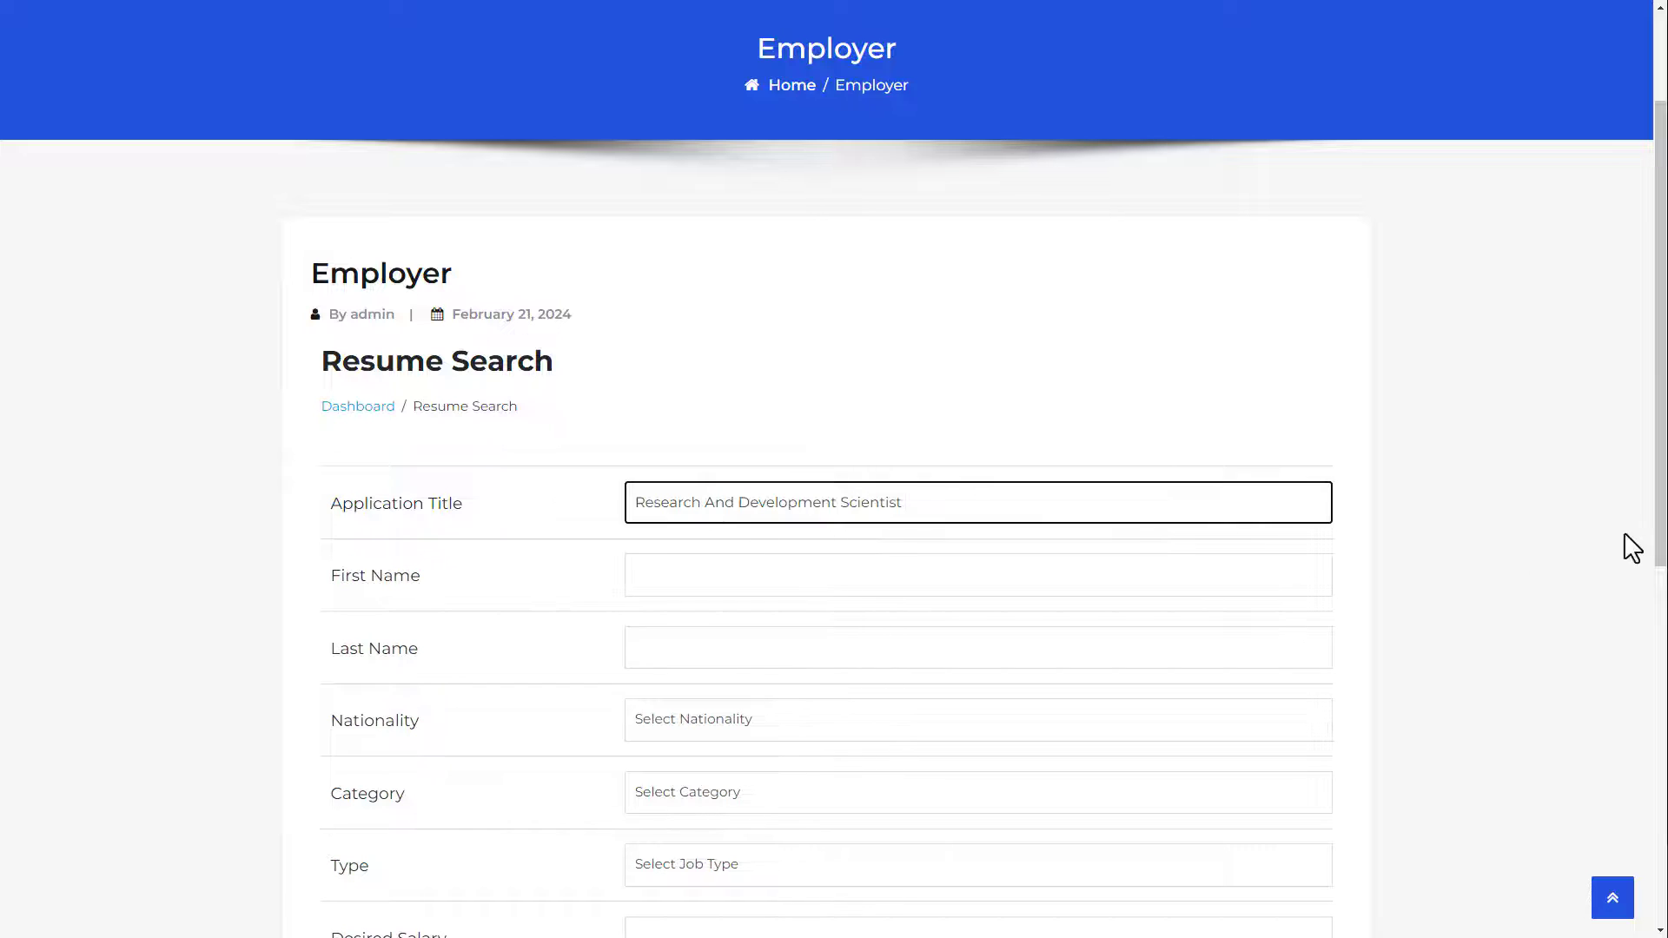
pyautogui.moveTo(1663, 539); pyautogui.dragTo(1663, 715)
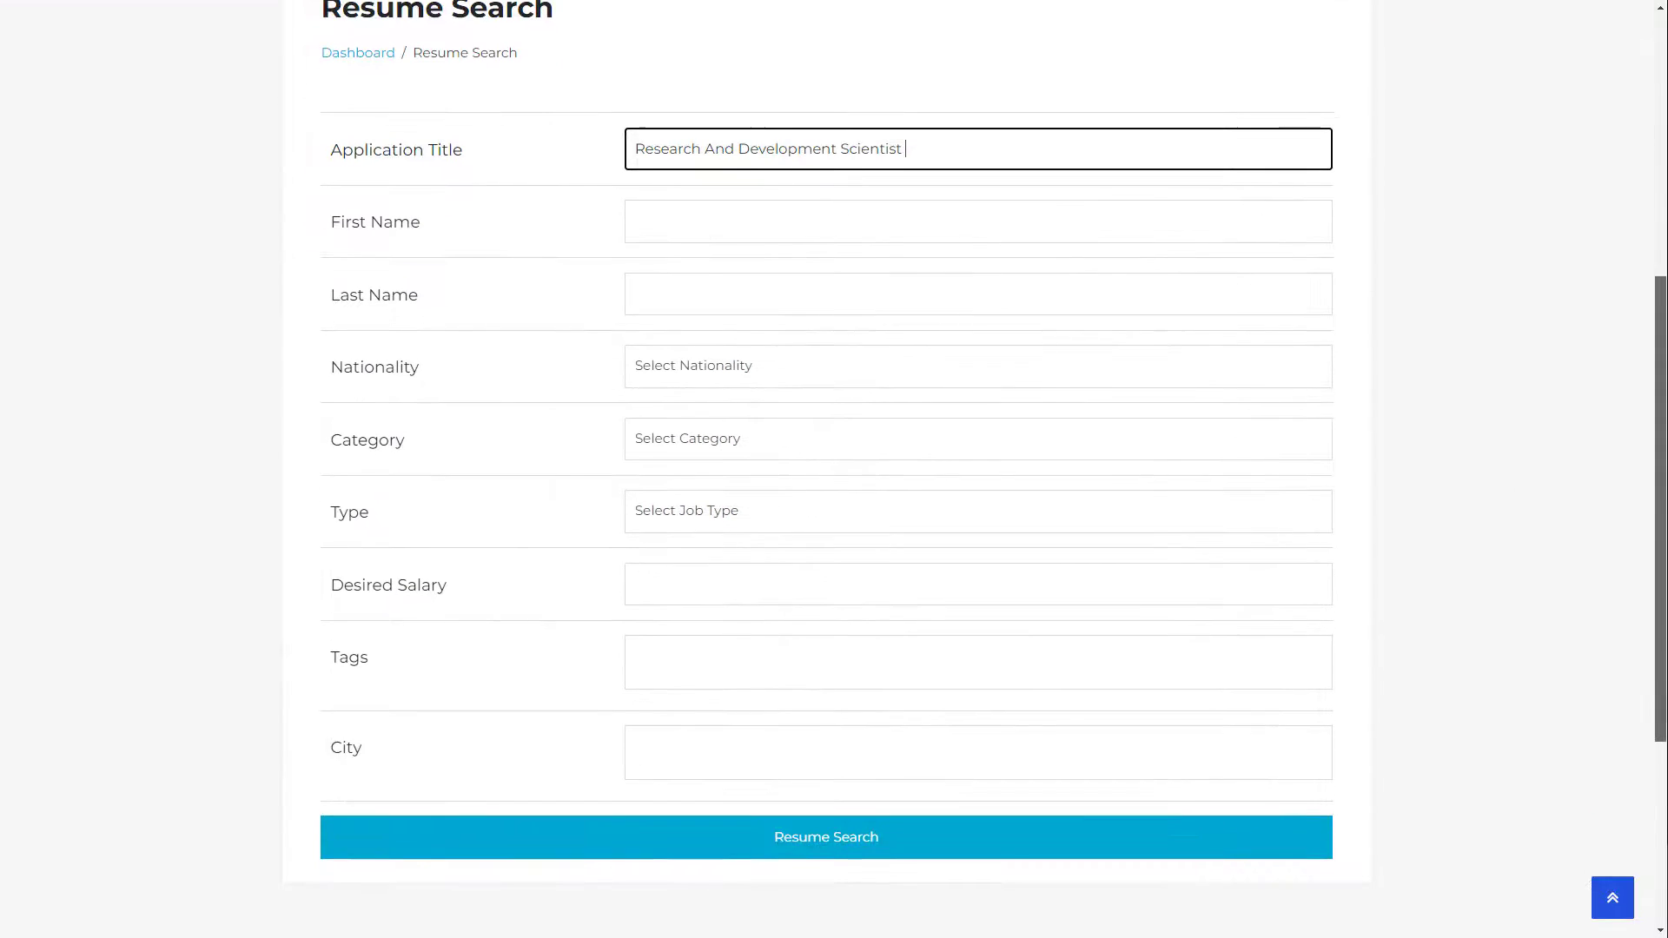
pyautogui.click(859, 856)
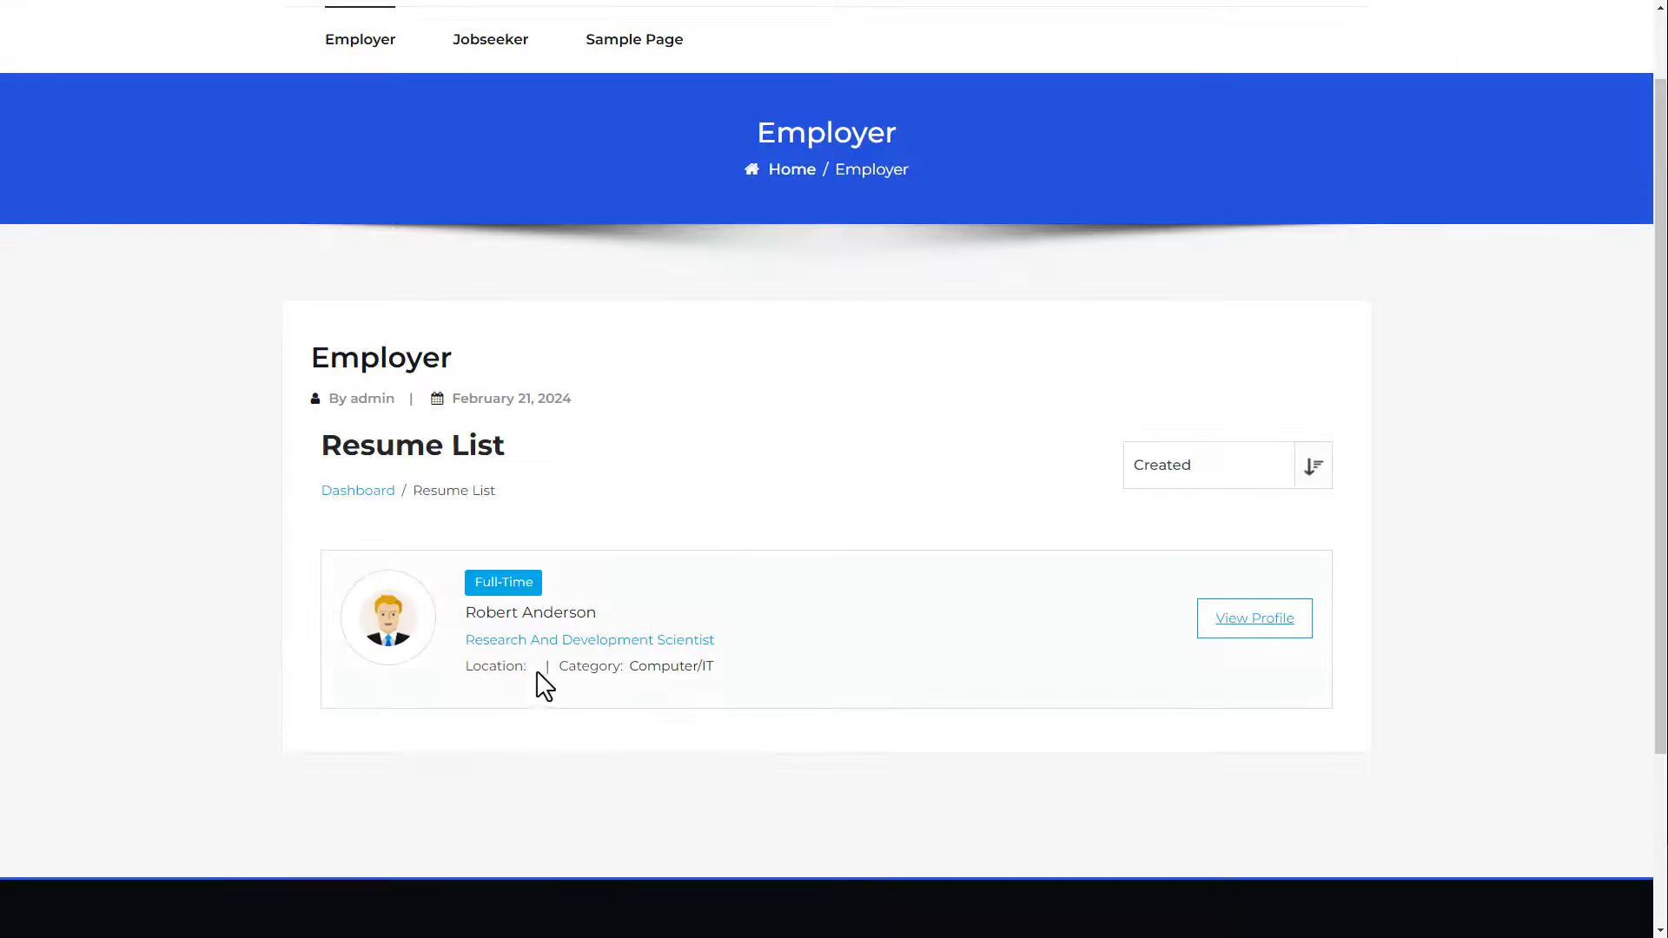
pyautogui.click(530, 619)
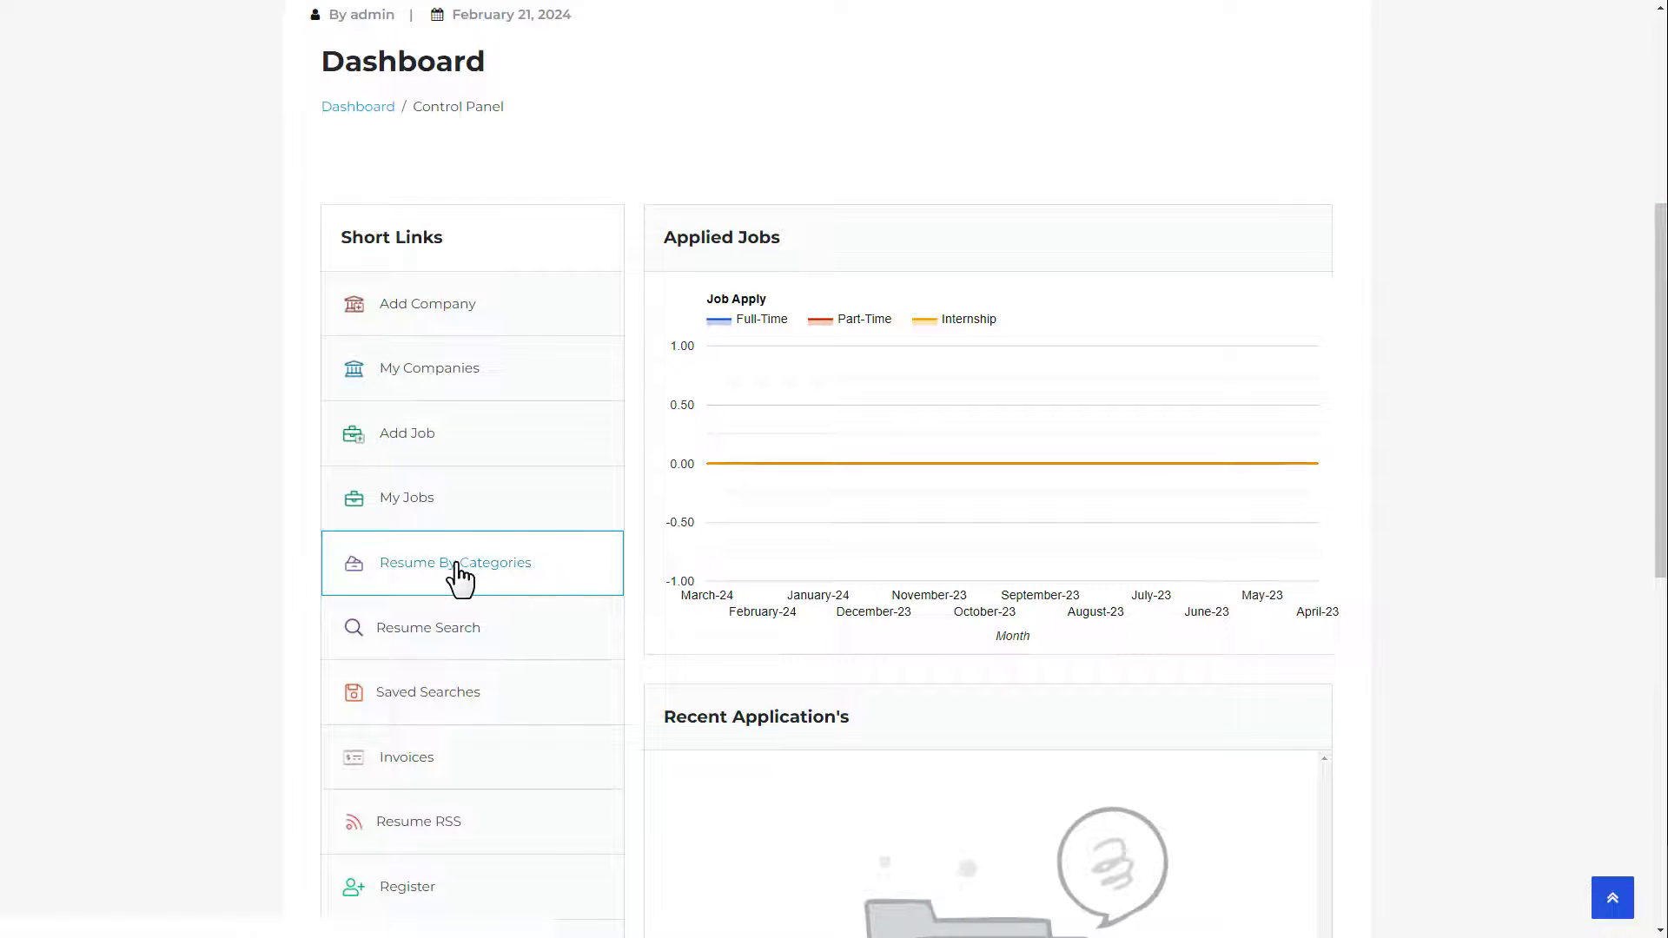
pyautogui.click(456, 566)
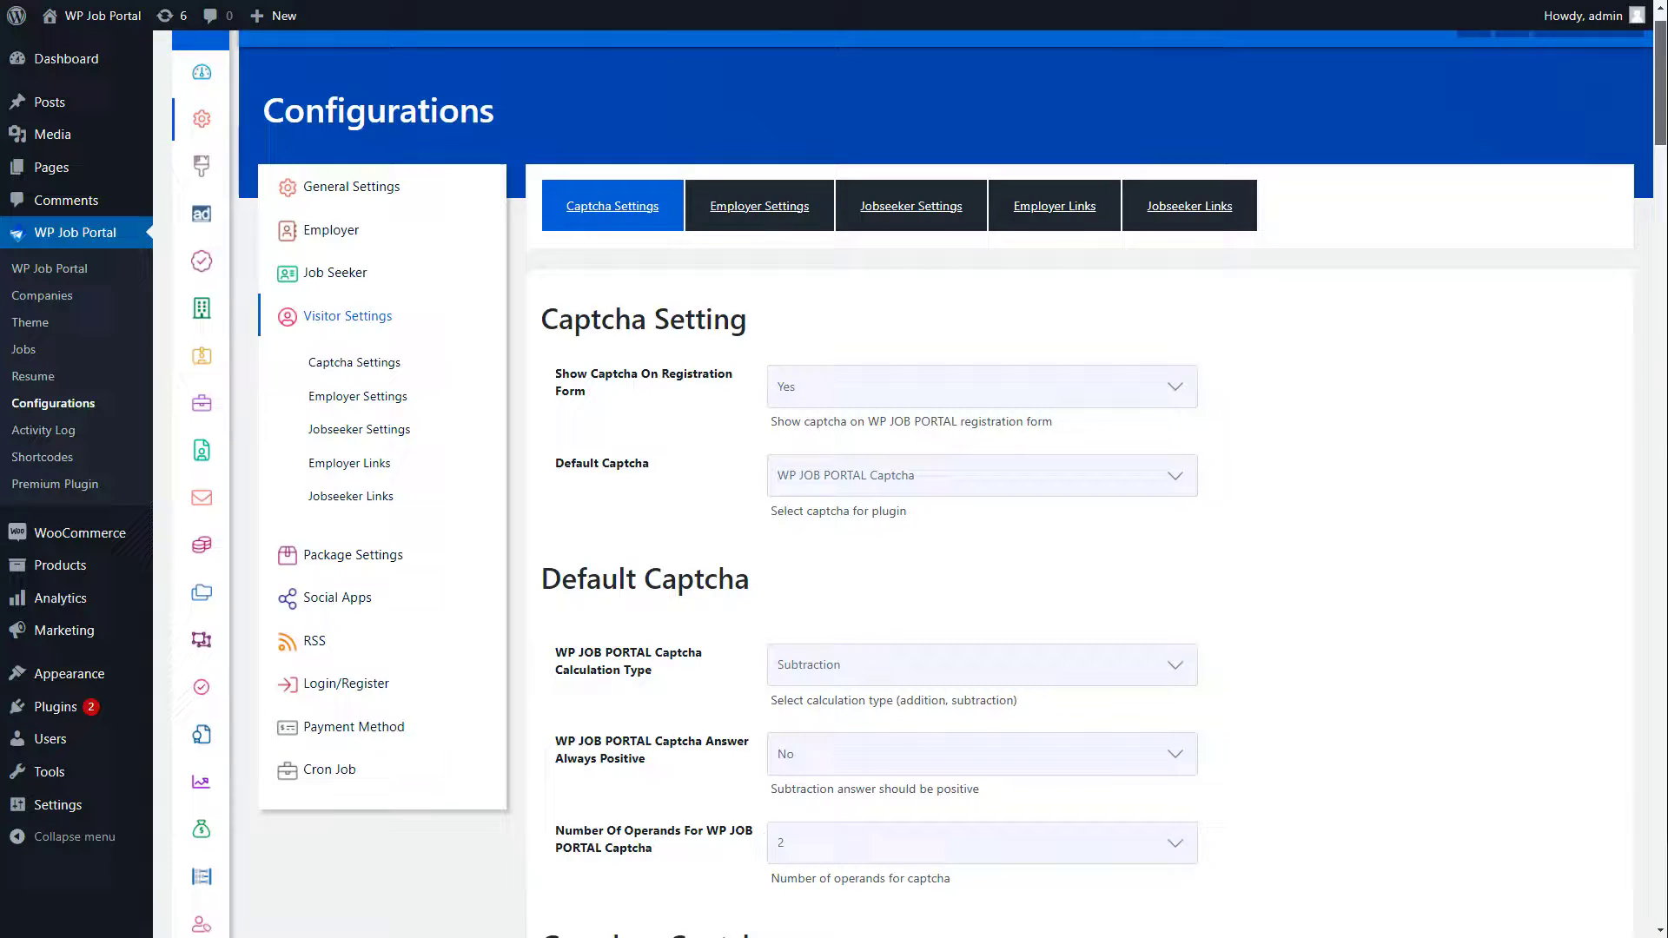
# Step: Set Visitor Can Apply To Job and Visitor Can Add Resume to No
pyautogui.scroll(-15, 1077, 487)
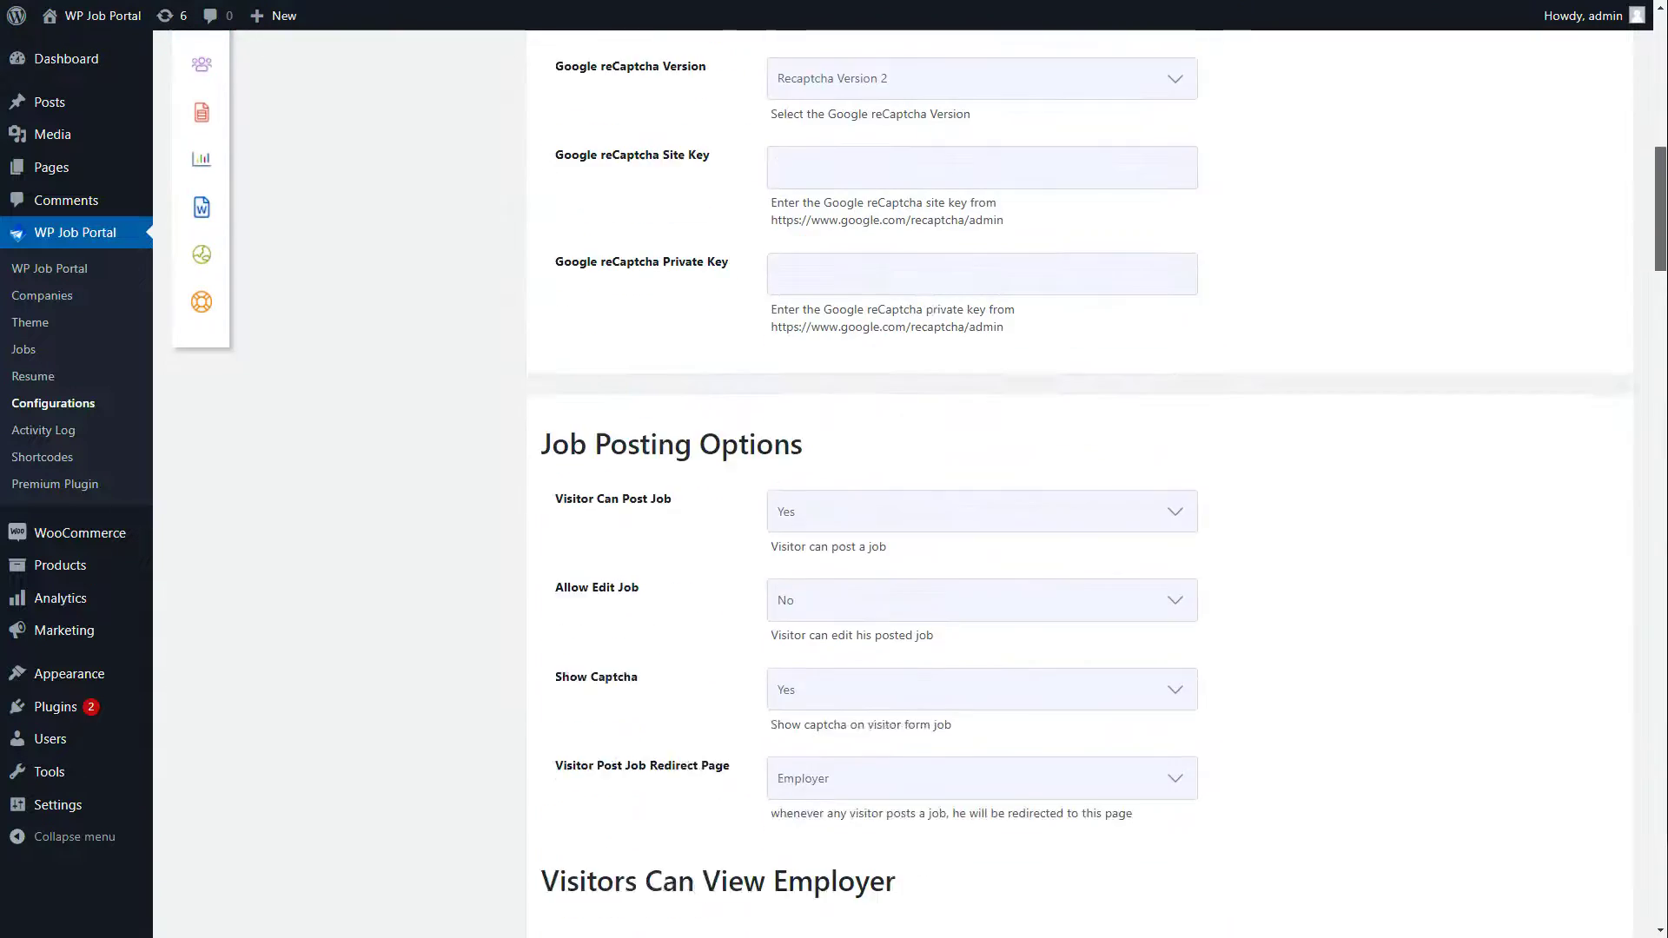
pyautogui.scroll(-2, 1077, 486)
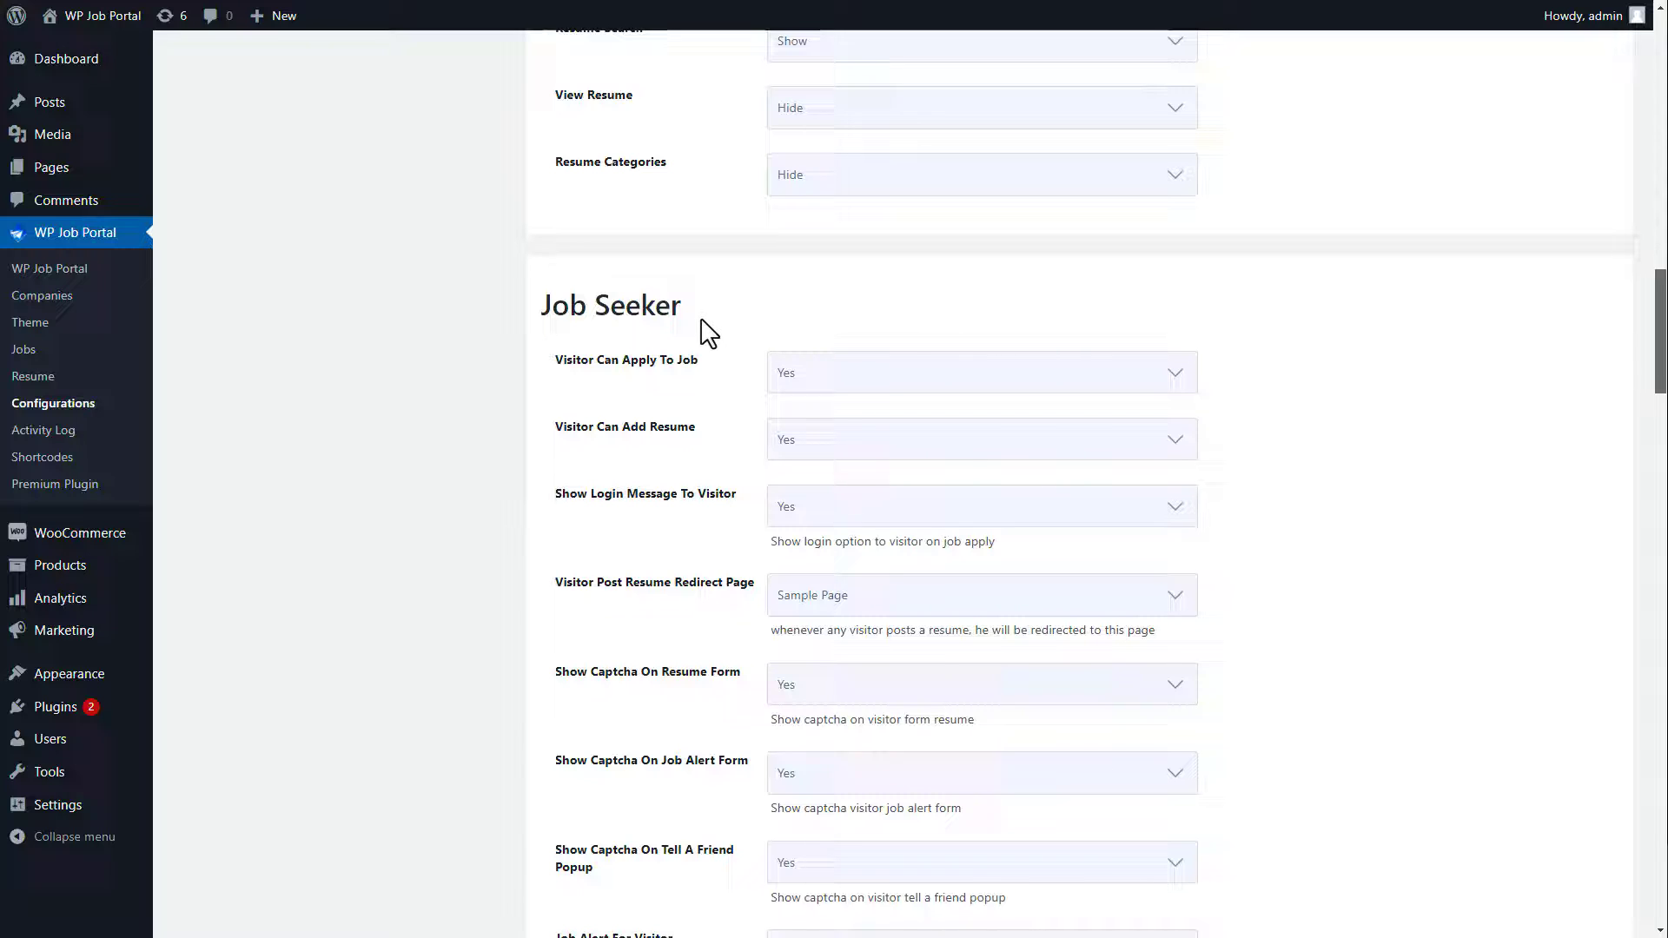
pyautogui.click(827, 384)
pyautogui.click(820, 418)
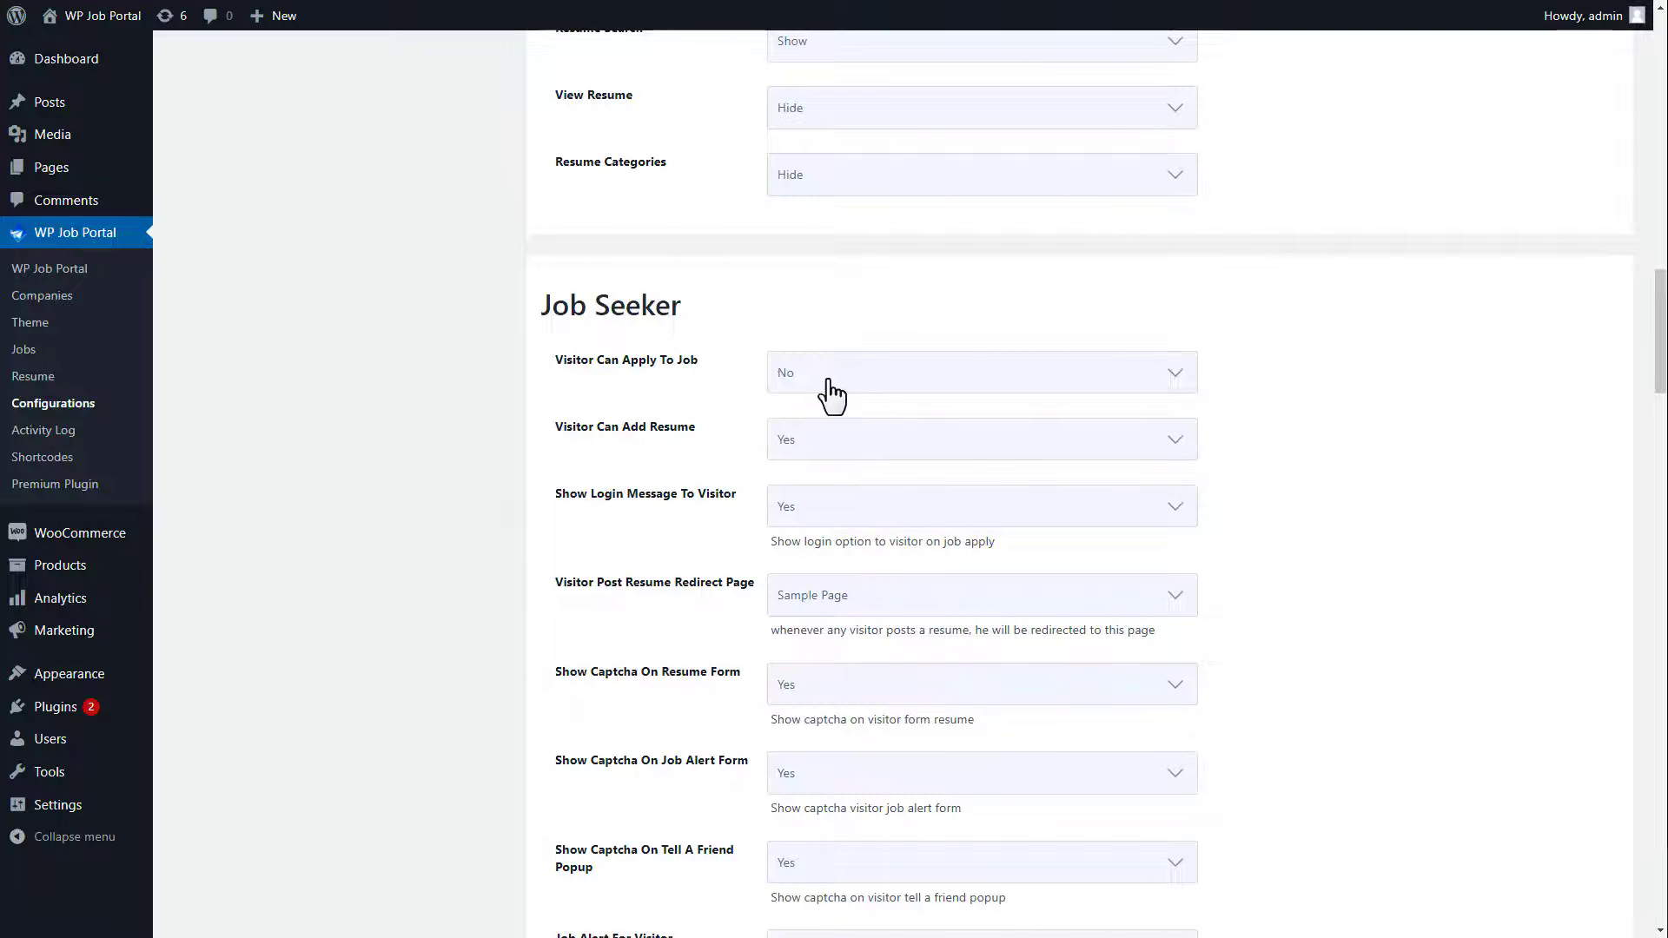
pyautogui.click(826, 445)
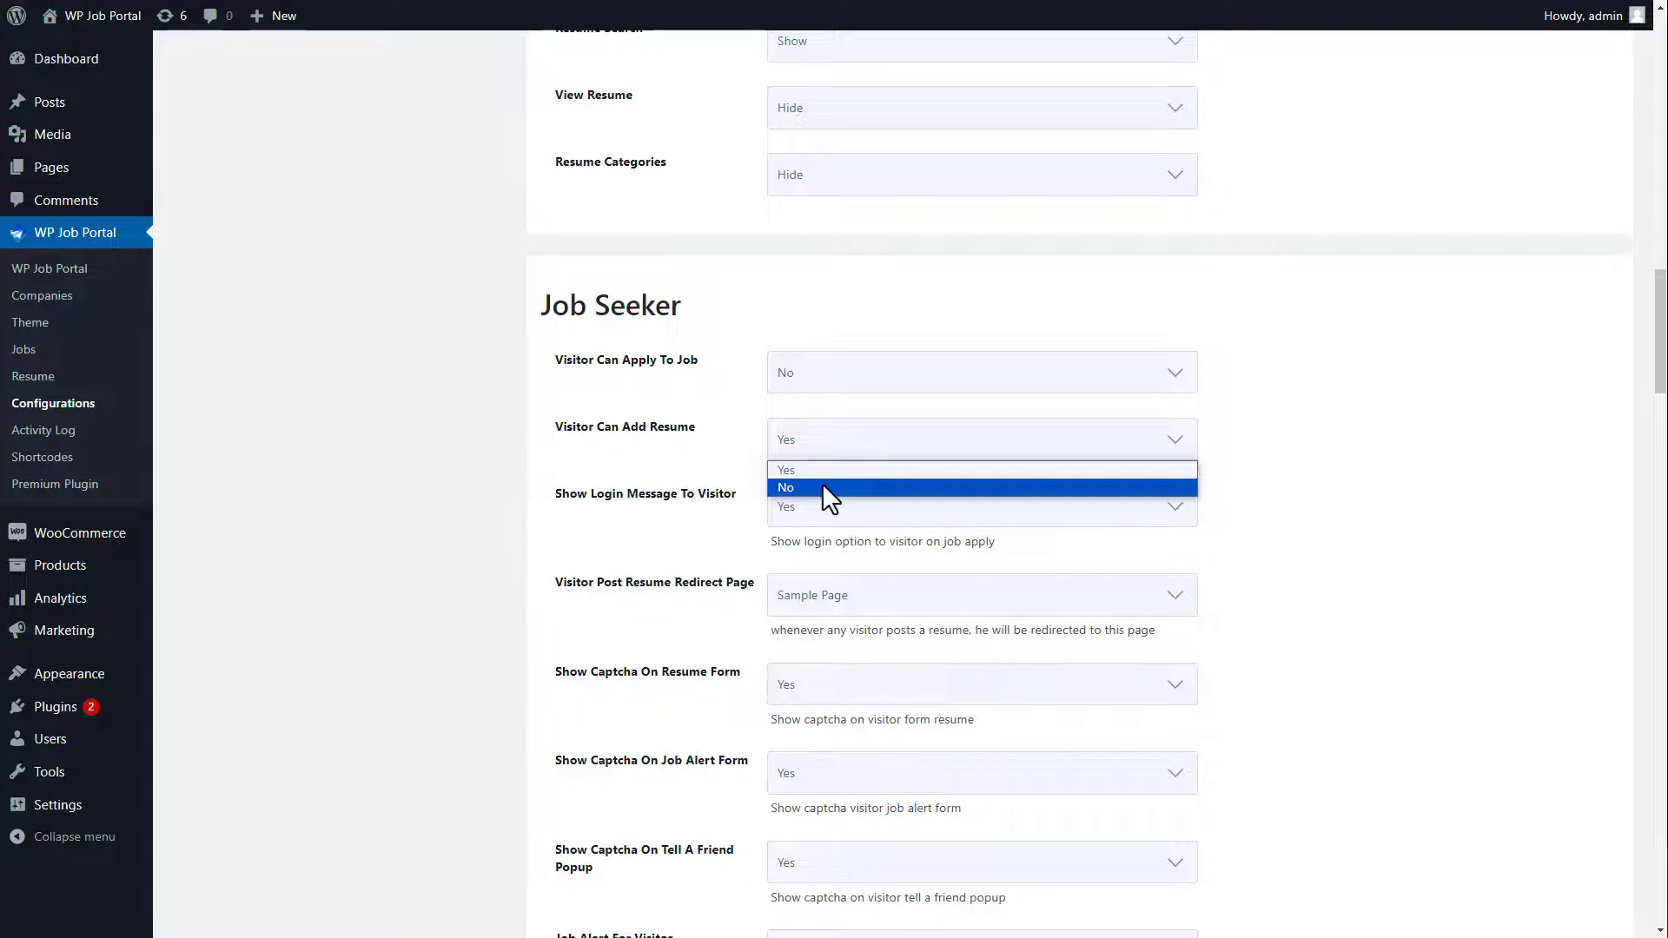
pyautogui.click(821, 483)
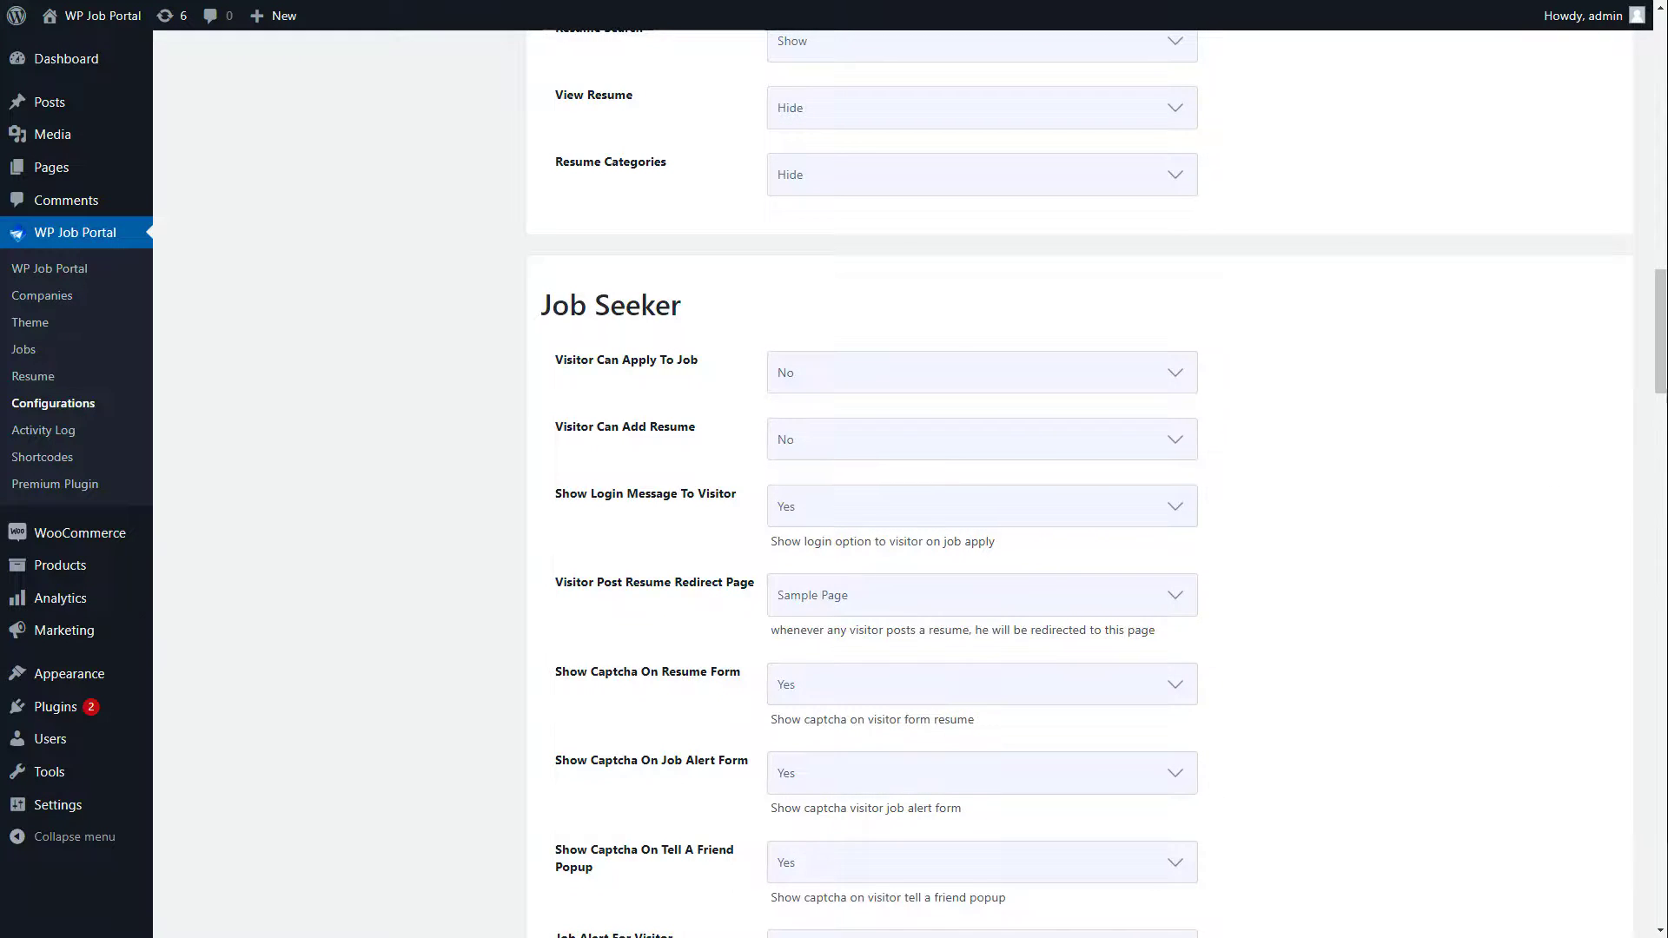
# Step: As a visitor, try Add Resume and the Digital Health UX/UI Designer job from Newest Jobs
pyautogui.moveTo(1660, 374); pyautogui.dragTo(1660, 905)
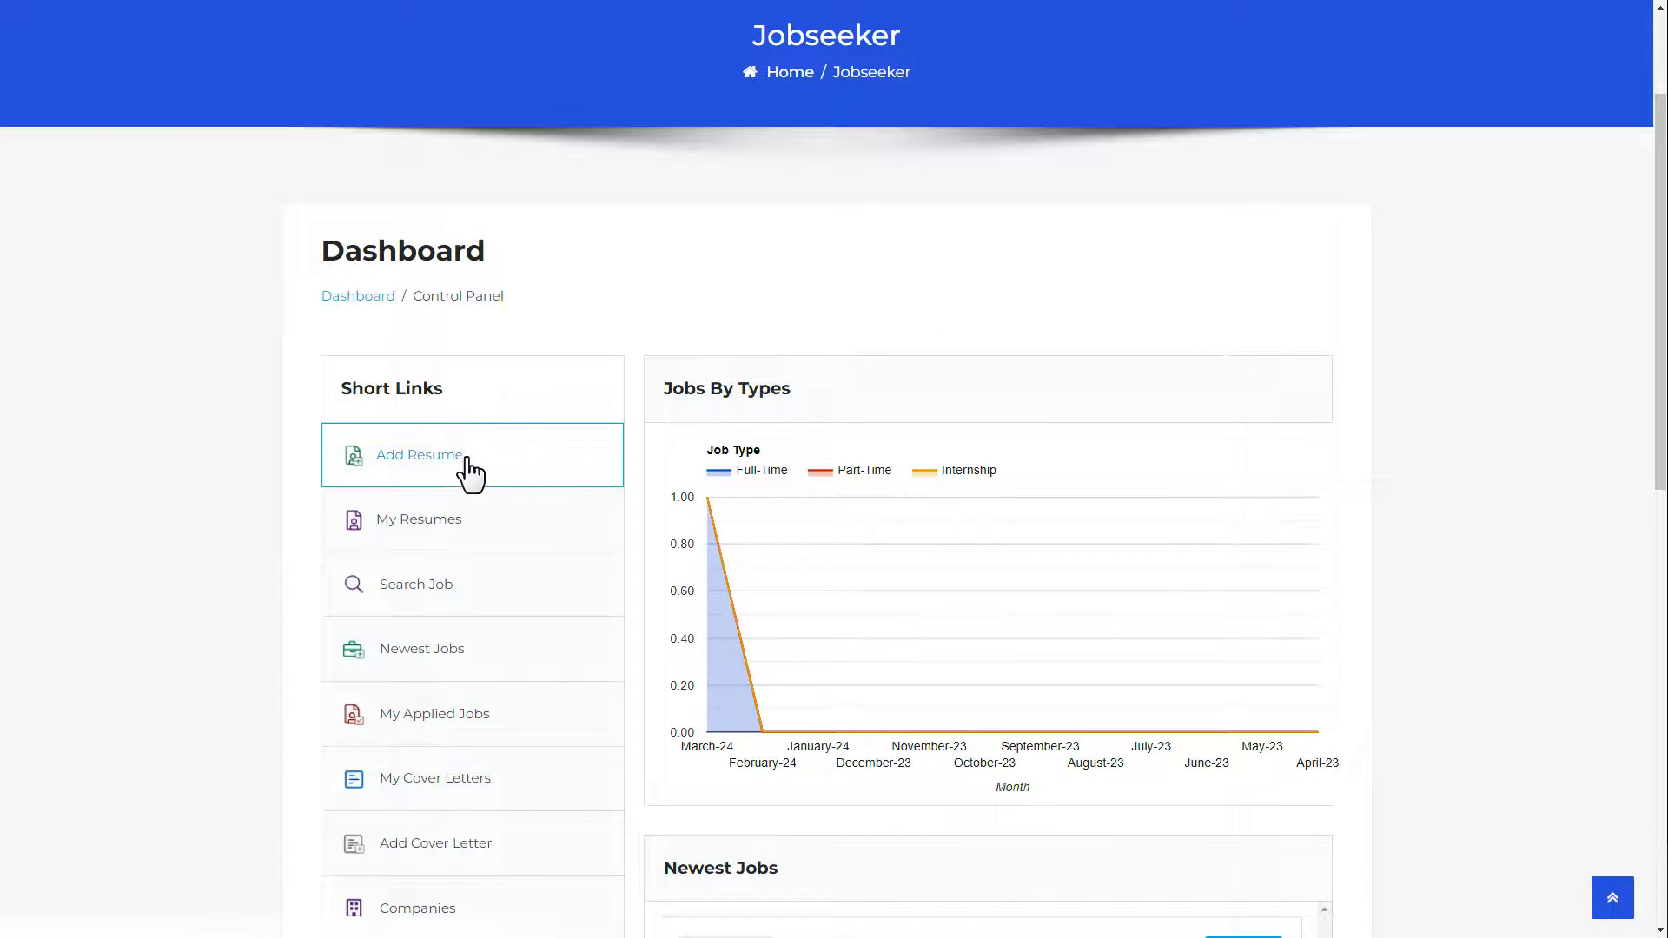
pyautogui.click(431, 460)
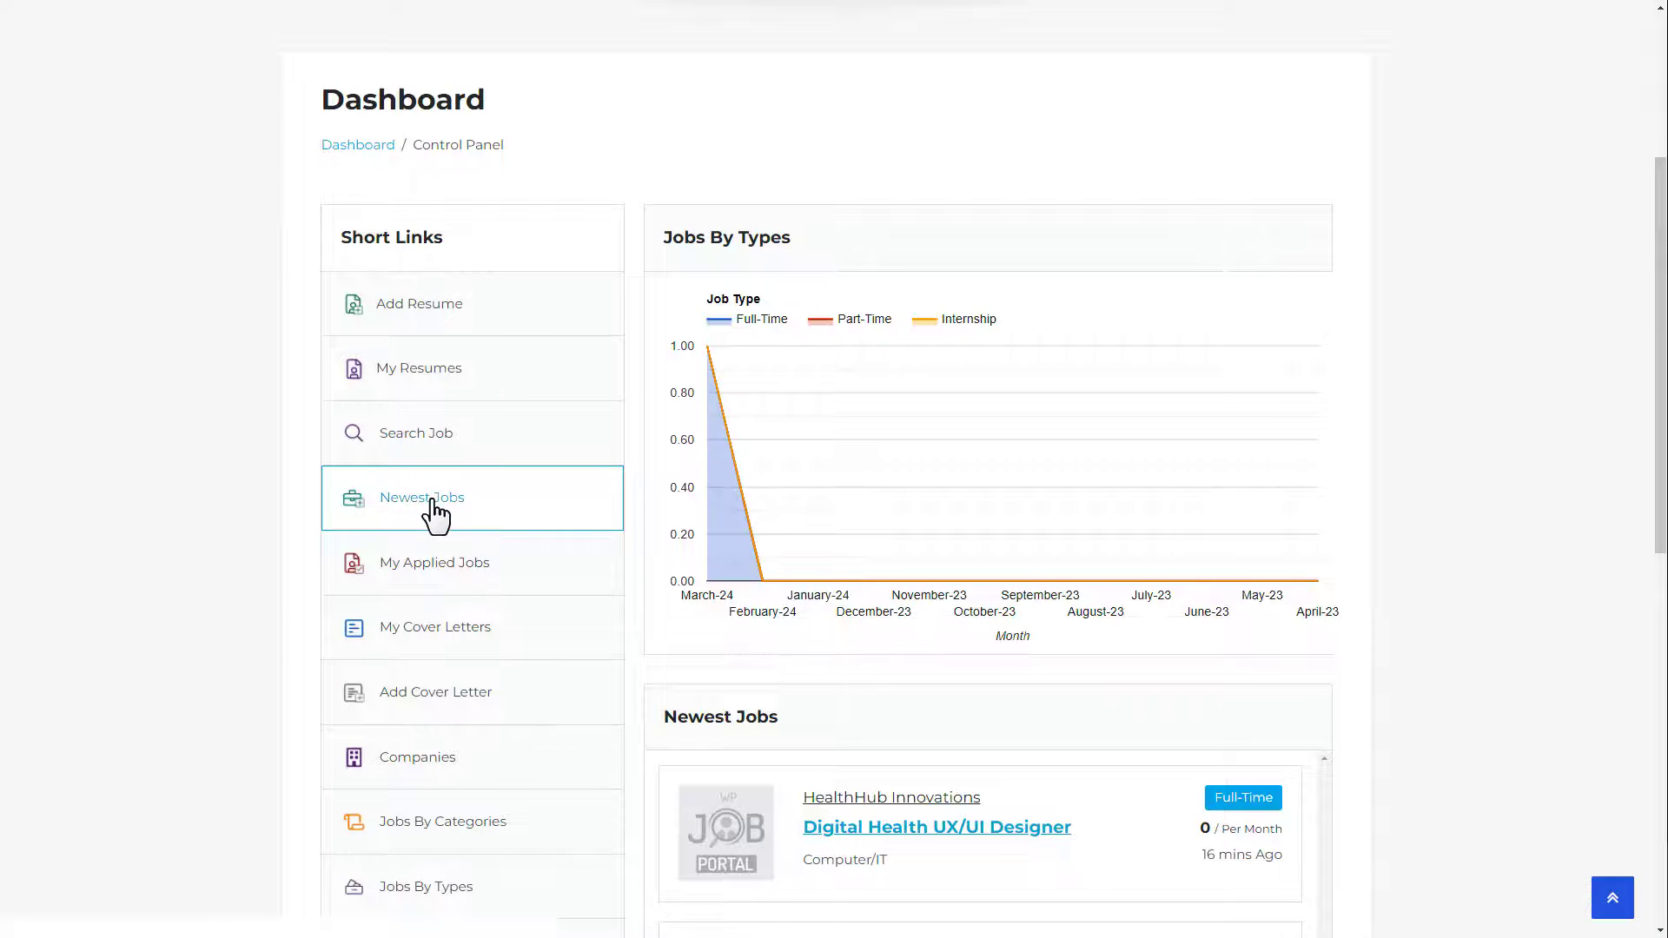
pyautogui.click(435, 514)
pyautogui.click(553, 541)
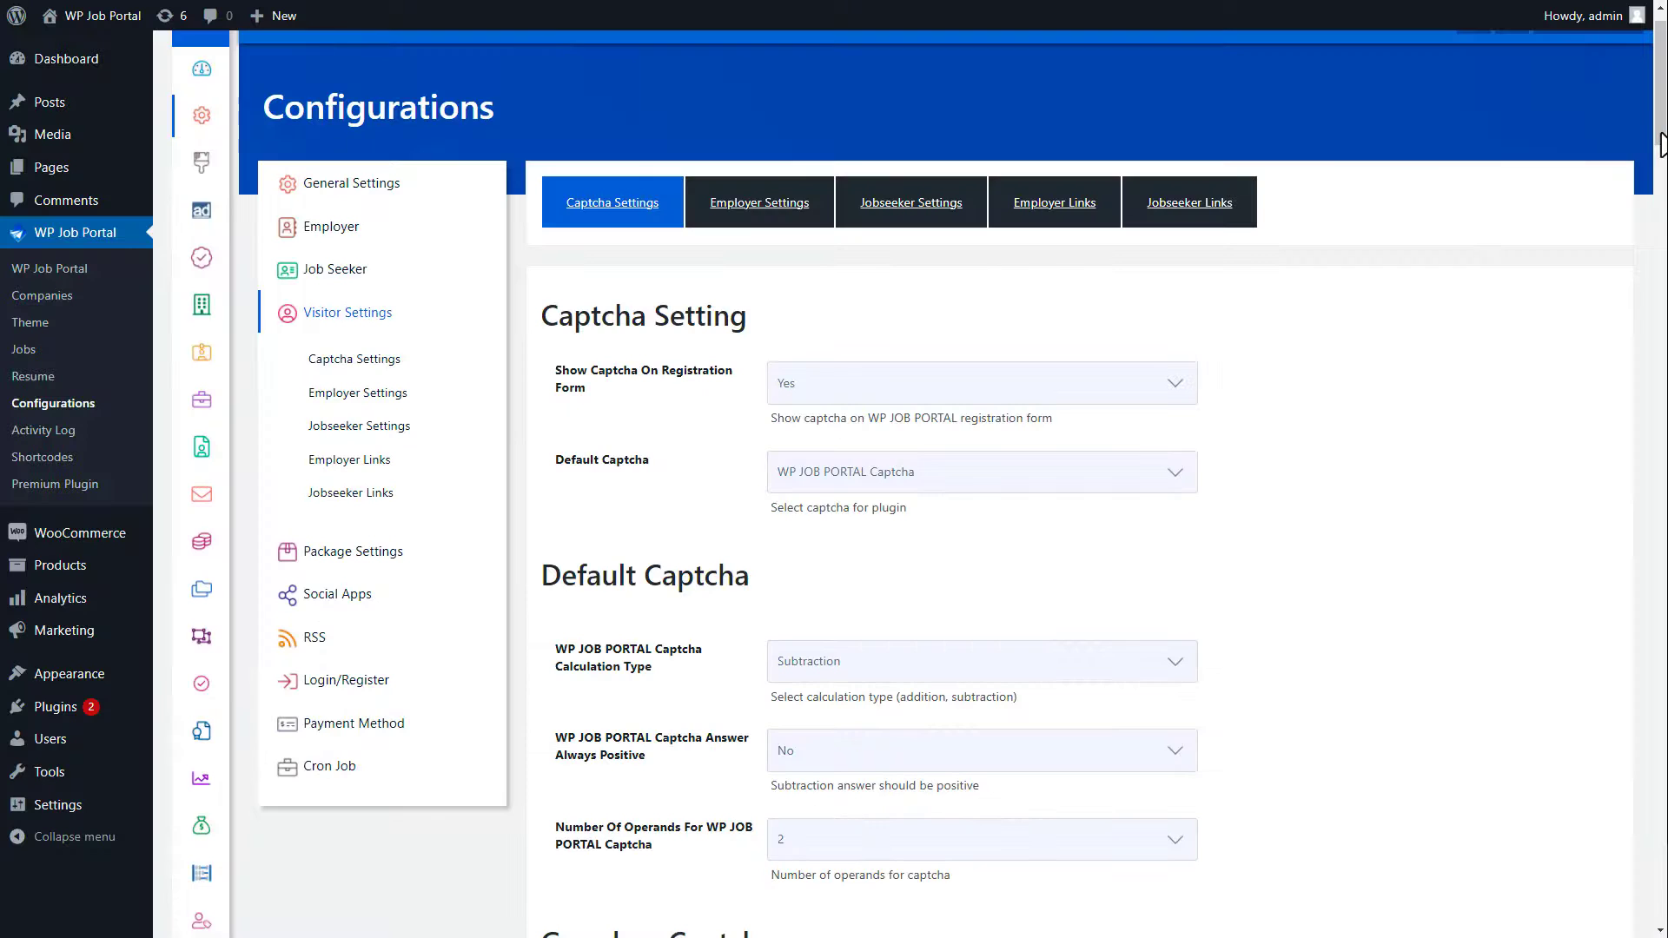
# Step: Keep the visitor Control Panel on Show and save the visitor control-panel link settings
pyautogui.scroll(-20, 982, 487)
pyautogui.scroll(-7, 982, 487)
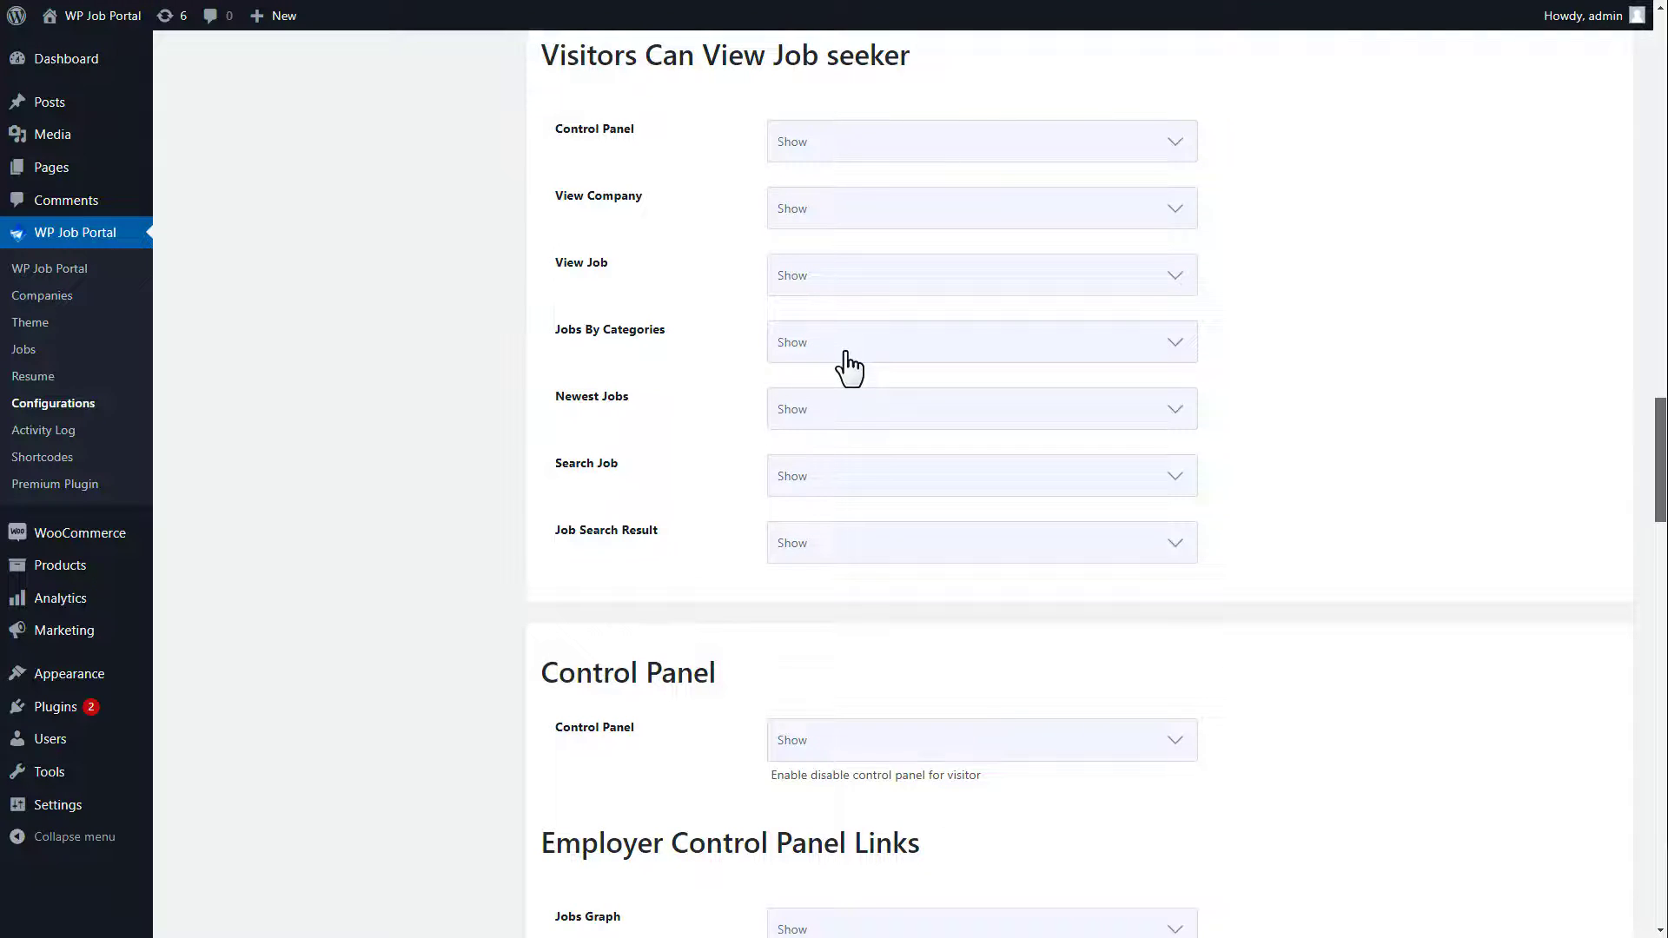
pyautogui.moveTo(1663, 432); pyautogui.dragTo(1663, 520)
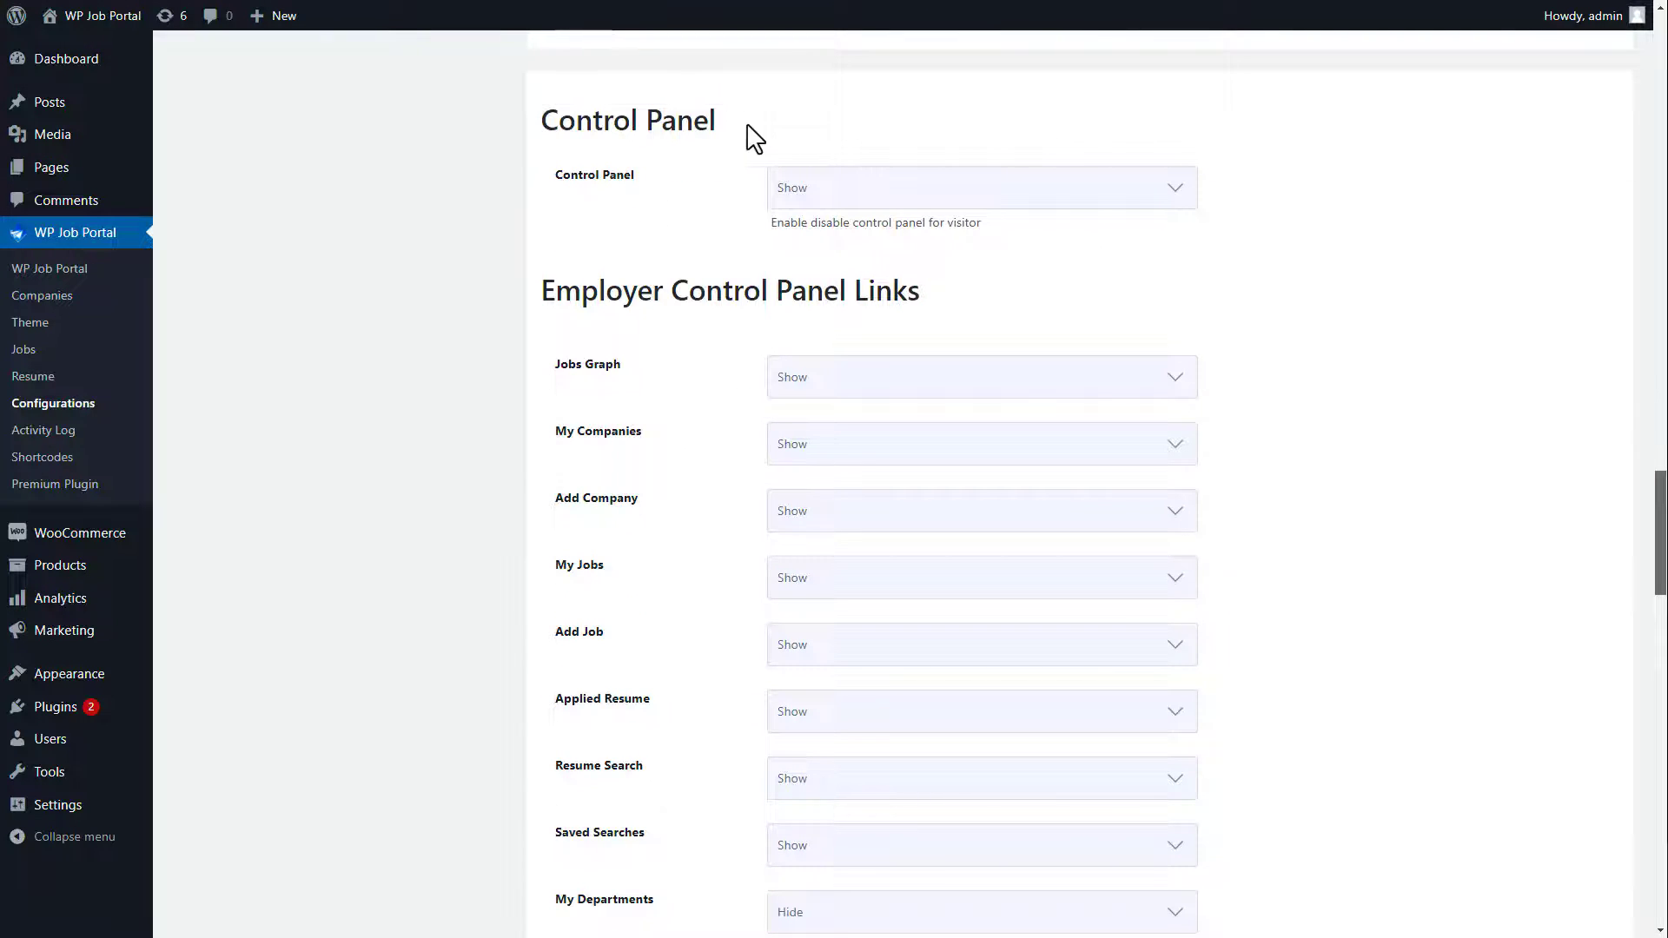
pyautogui.click(860, 206)
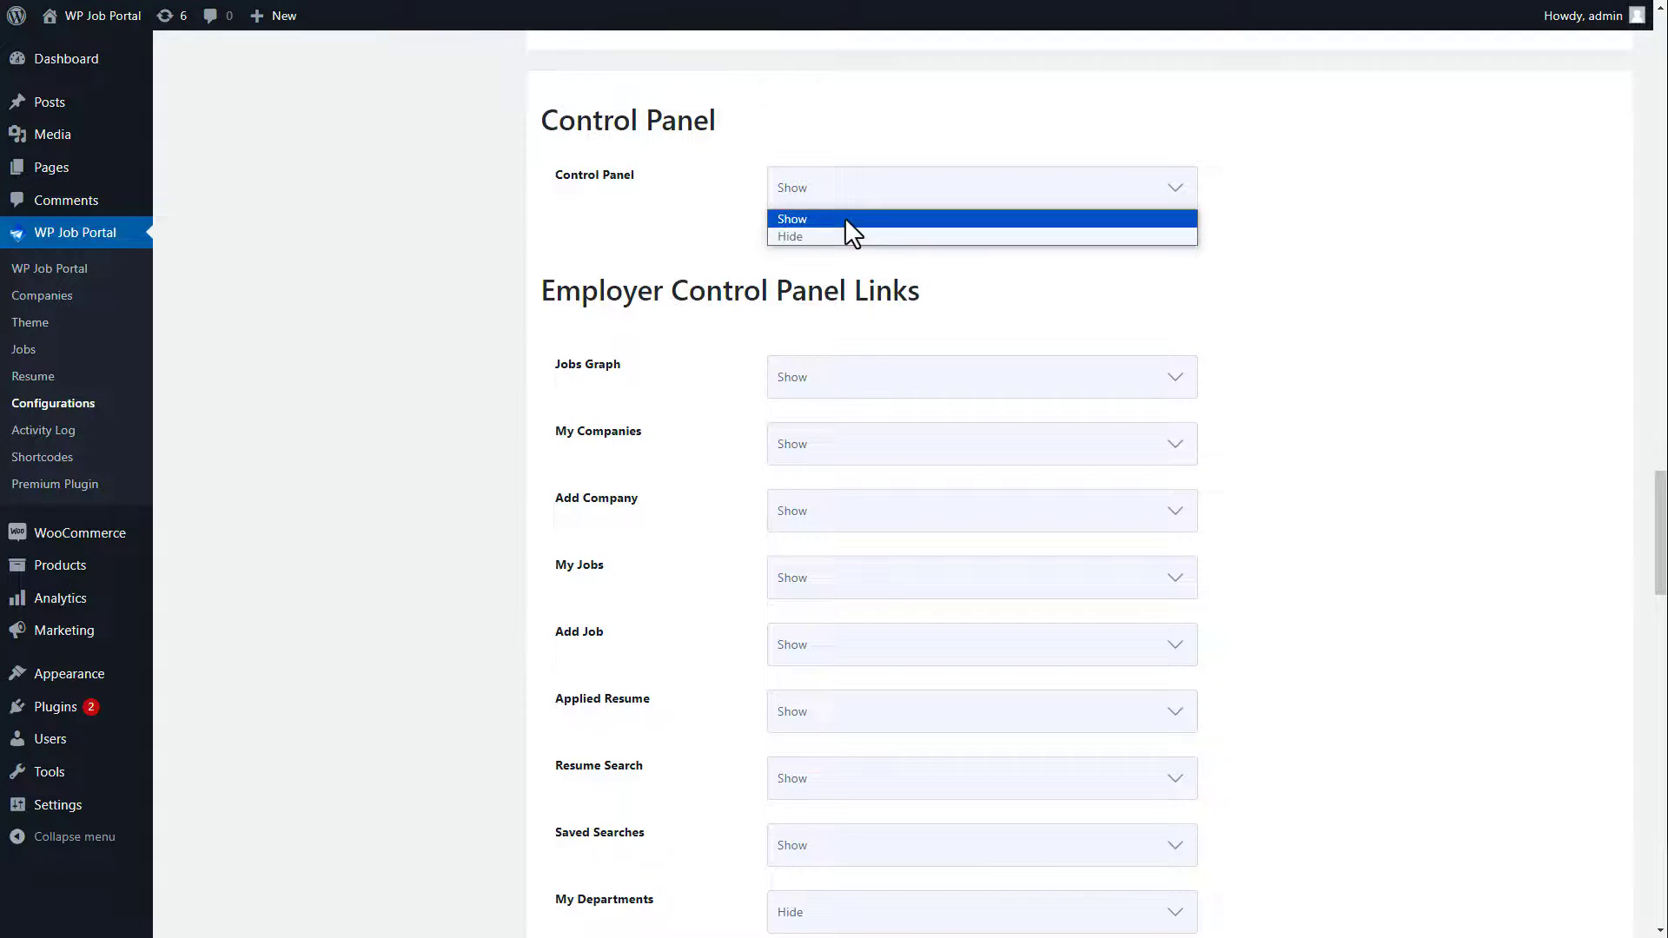
pyautogui.click(844, 217)
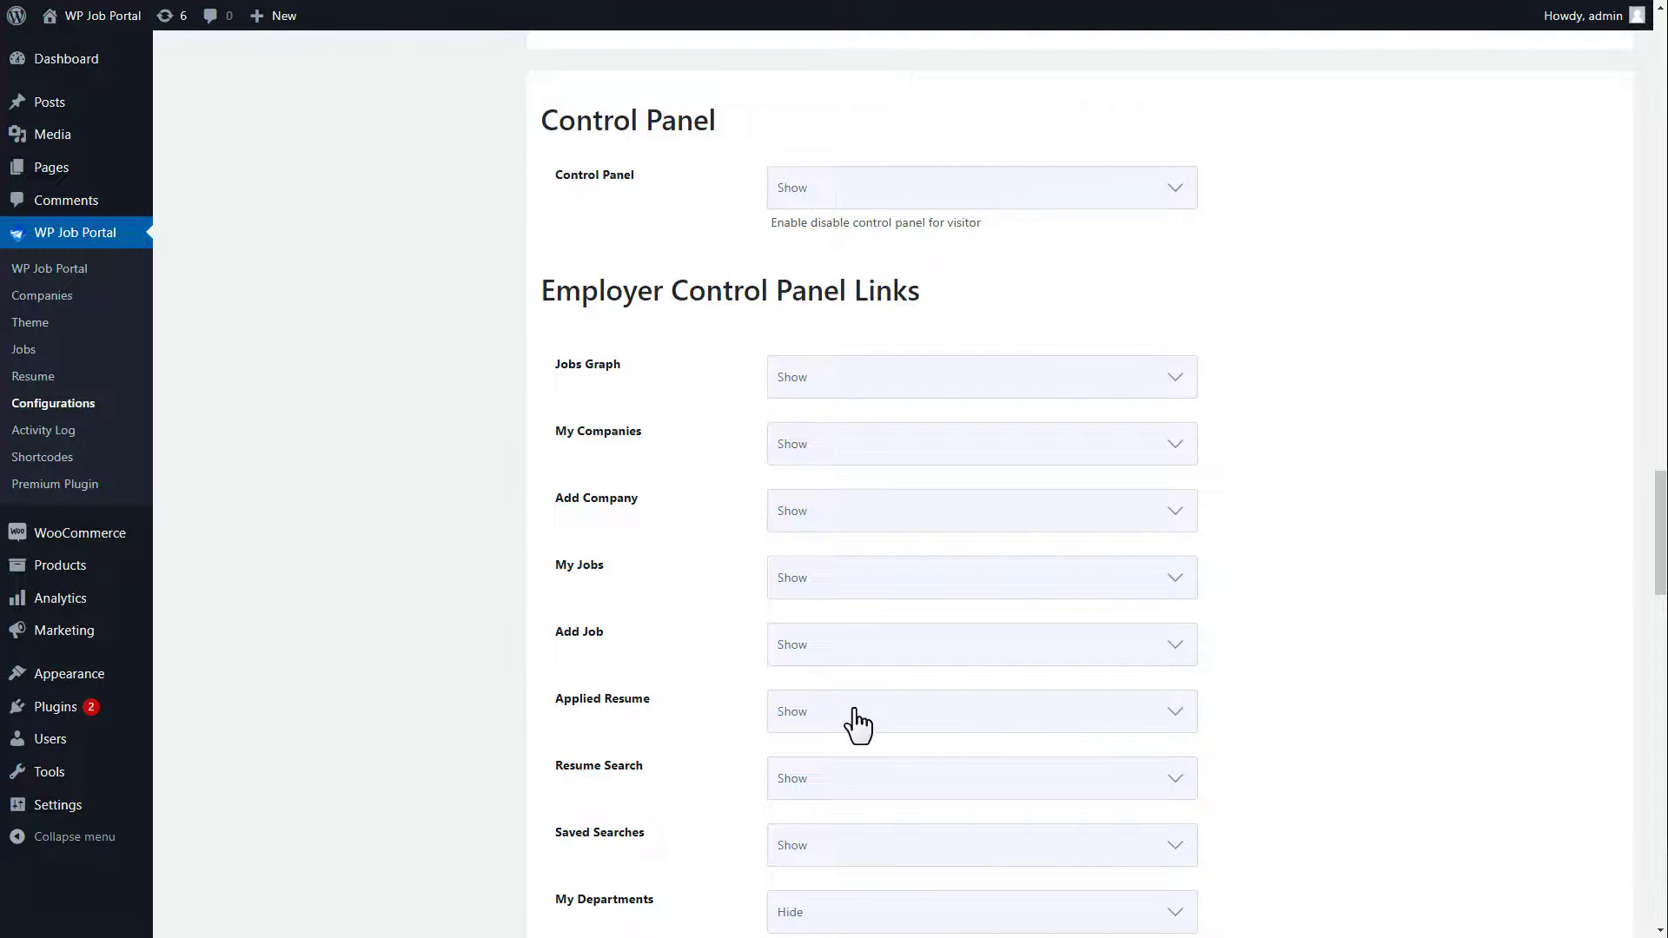
pyautogui.moveTo(1664, 552); pyautogui.dragTo(1664, 770)
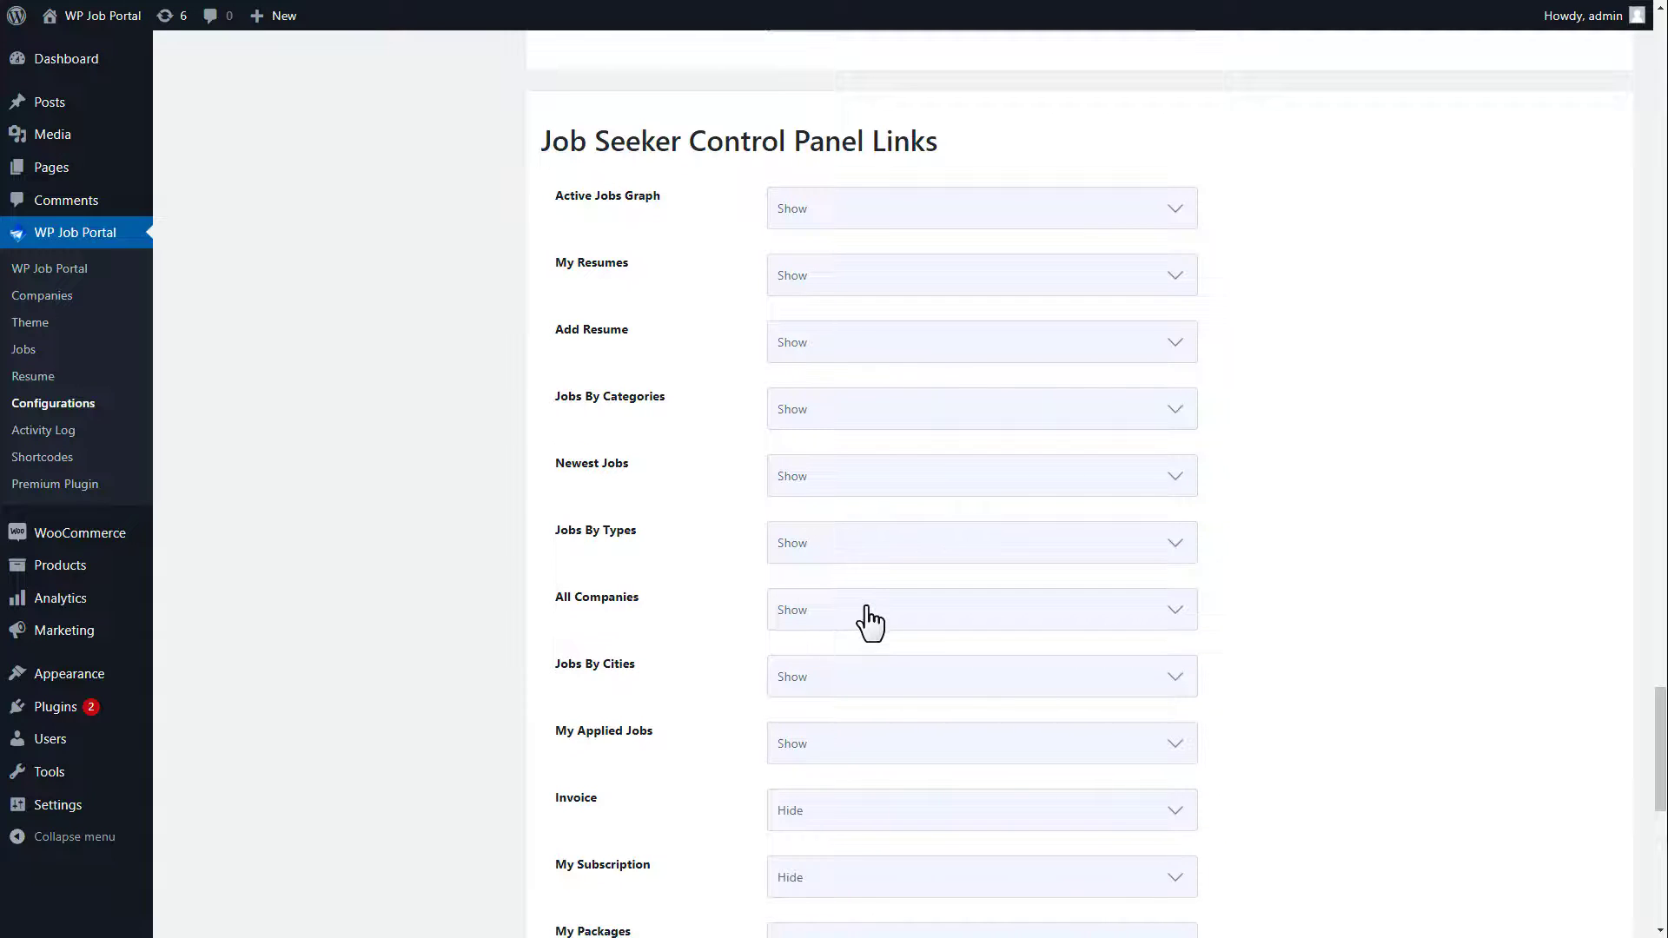
pyautogui.moveTo(1657, 748); pyautogui.dragTo(1663, 844)
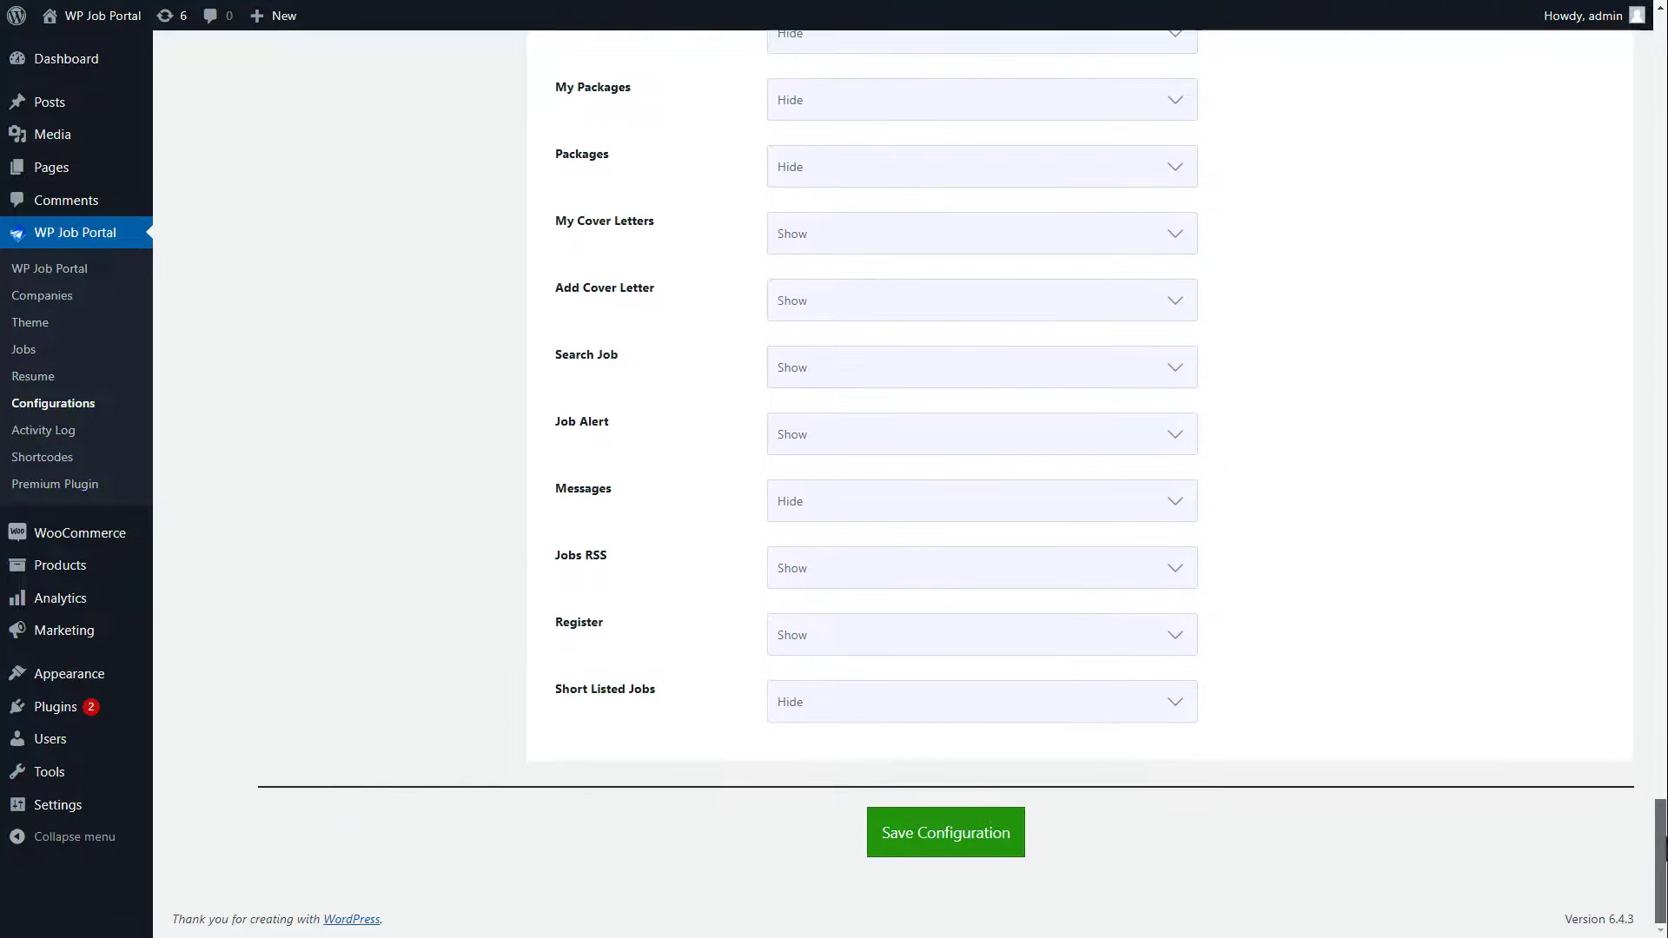
pyautogui.click(932, 842)
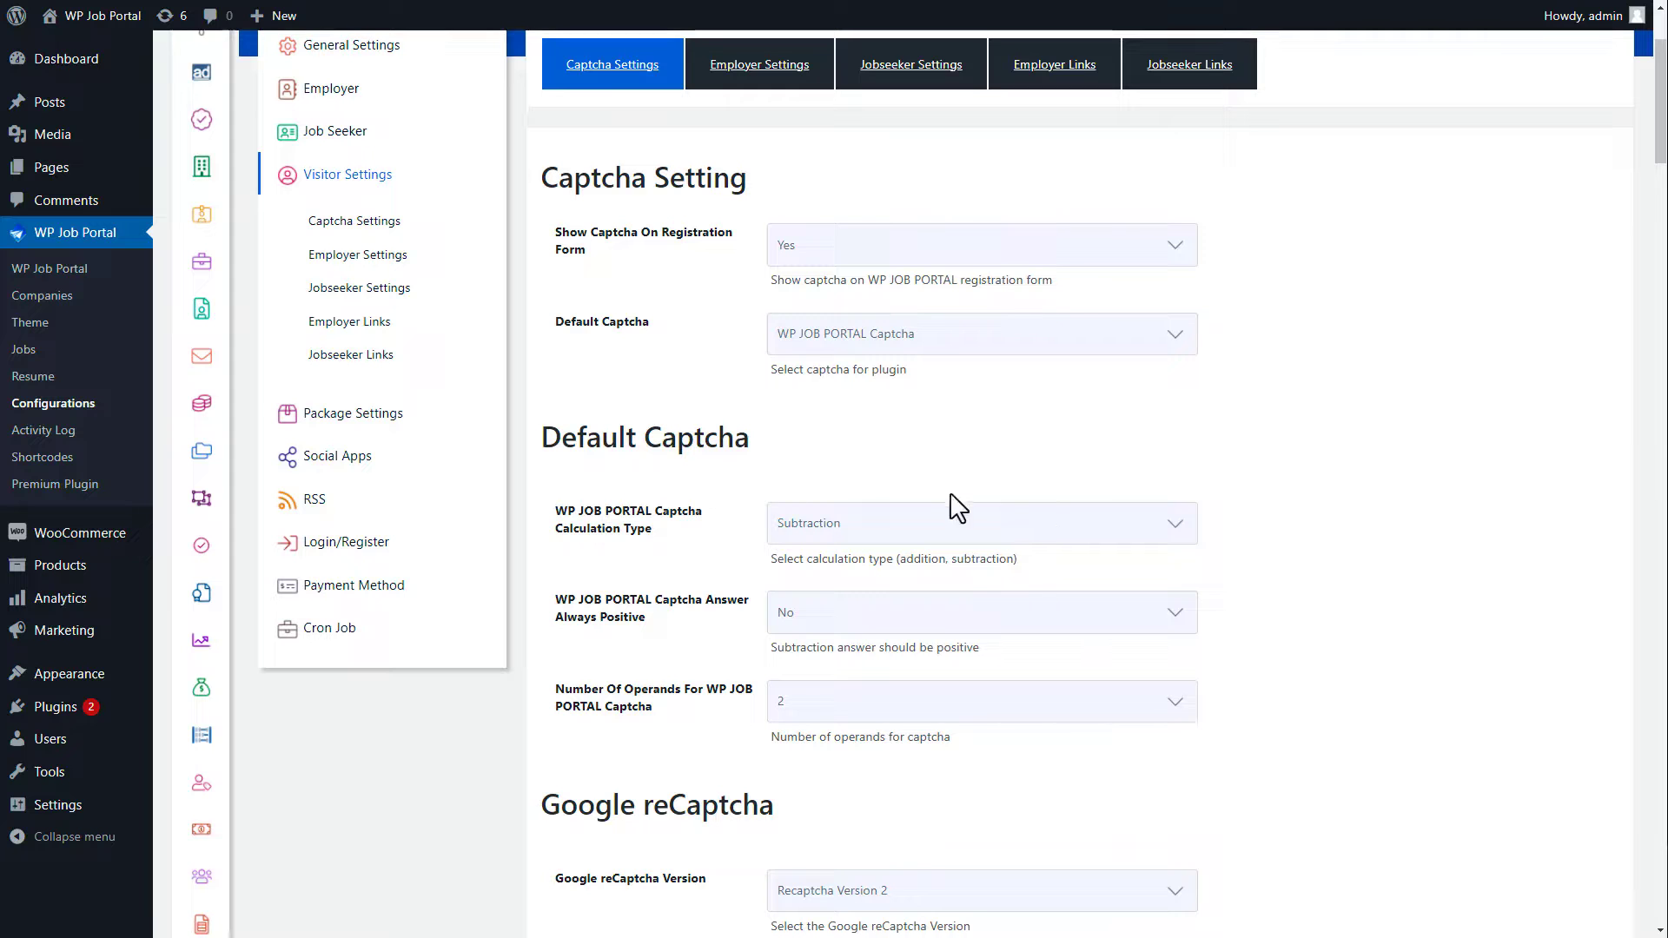
# Step: Open the Login/Register login settings and check where the site's login link currently leads
pyautogui.click(379, 543)
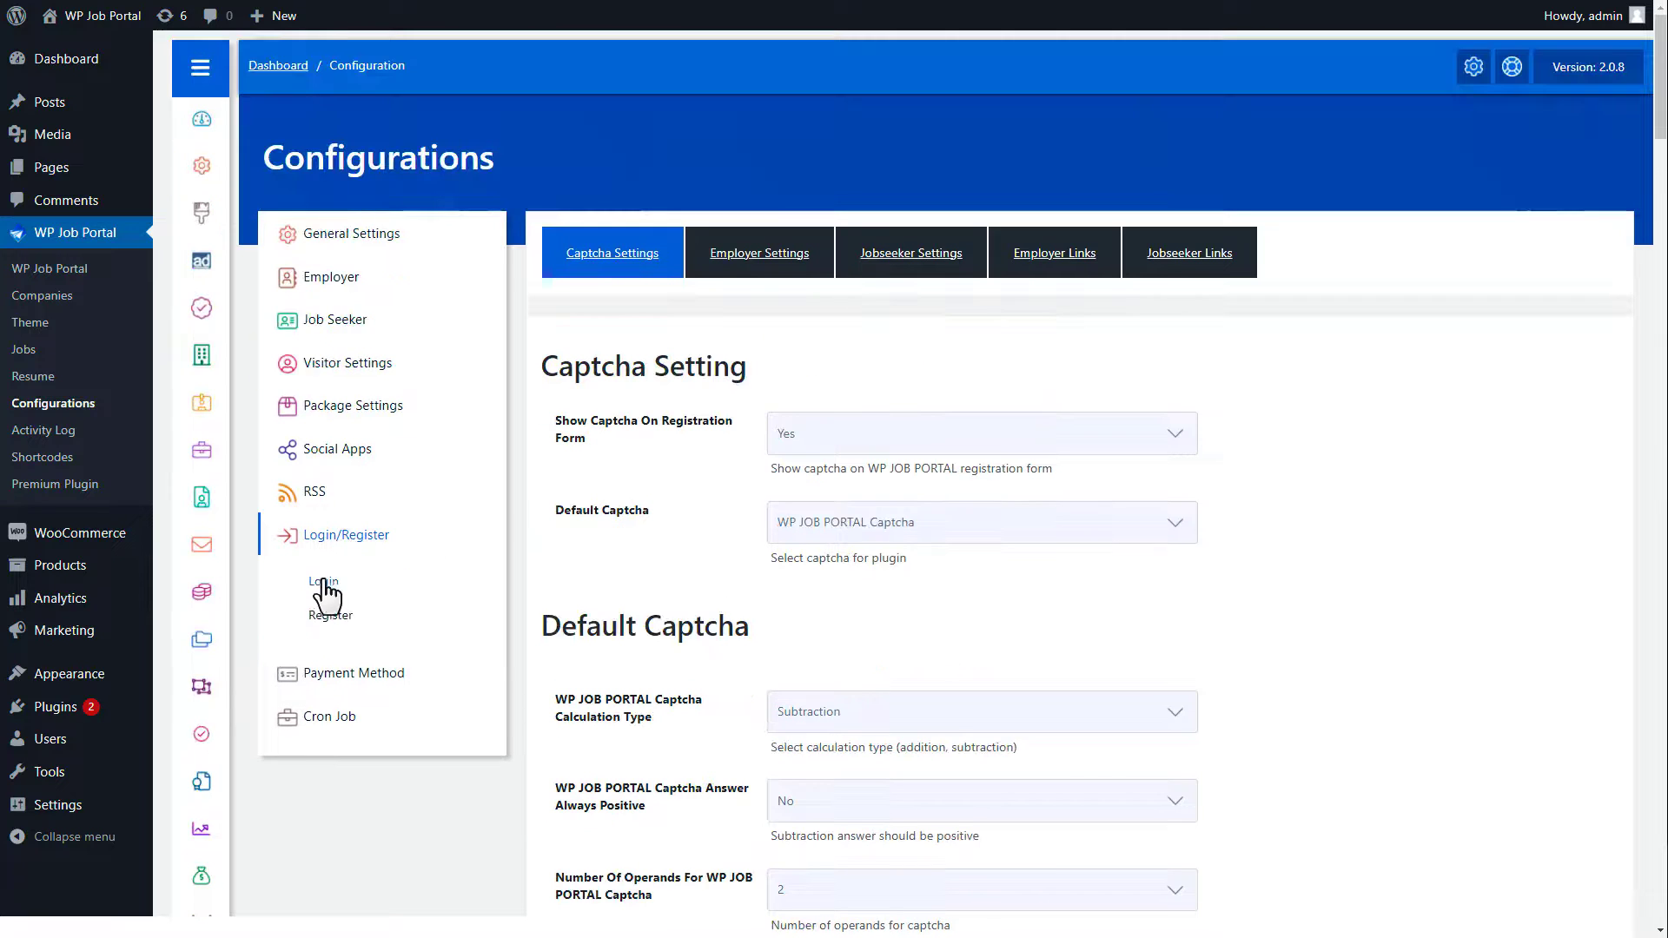
pyautogui.click(324, 583)
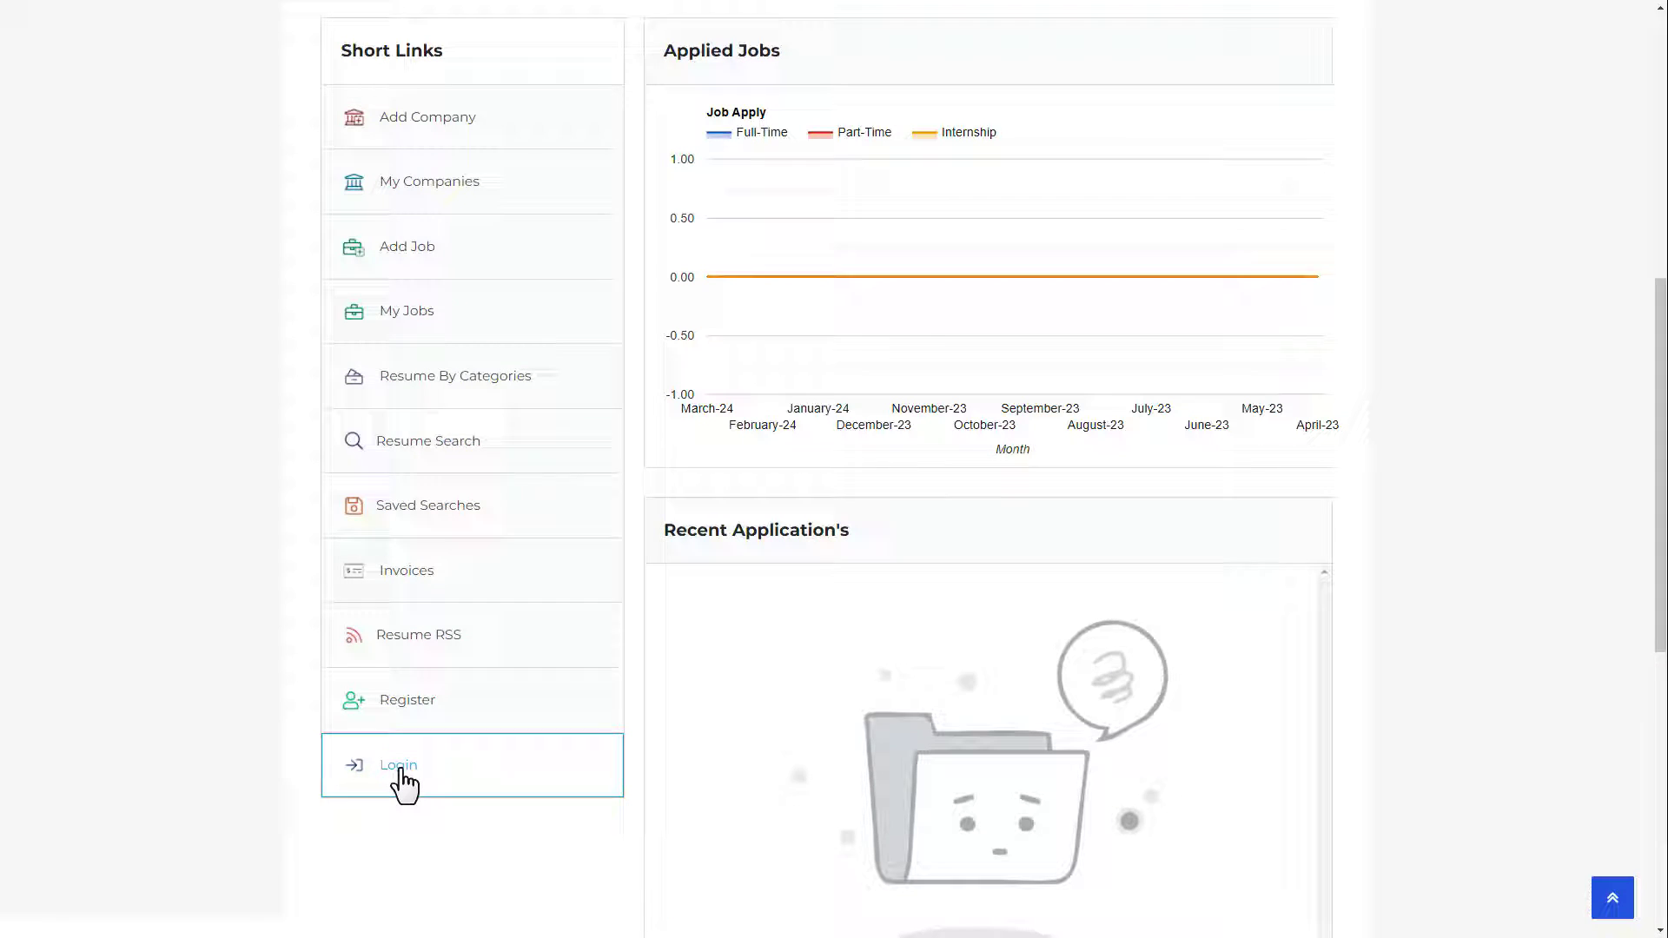
pyautogui.click(402, 780)
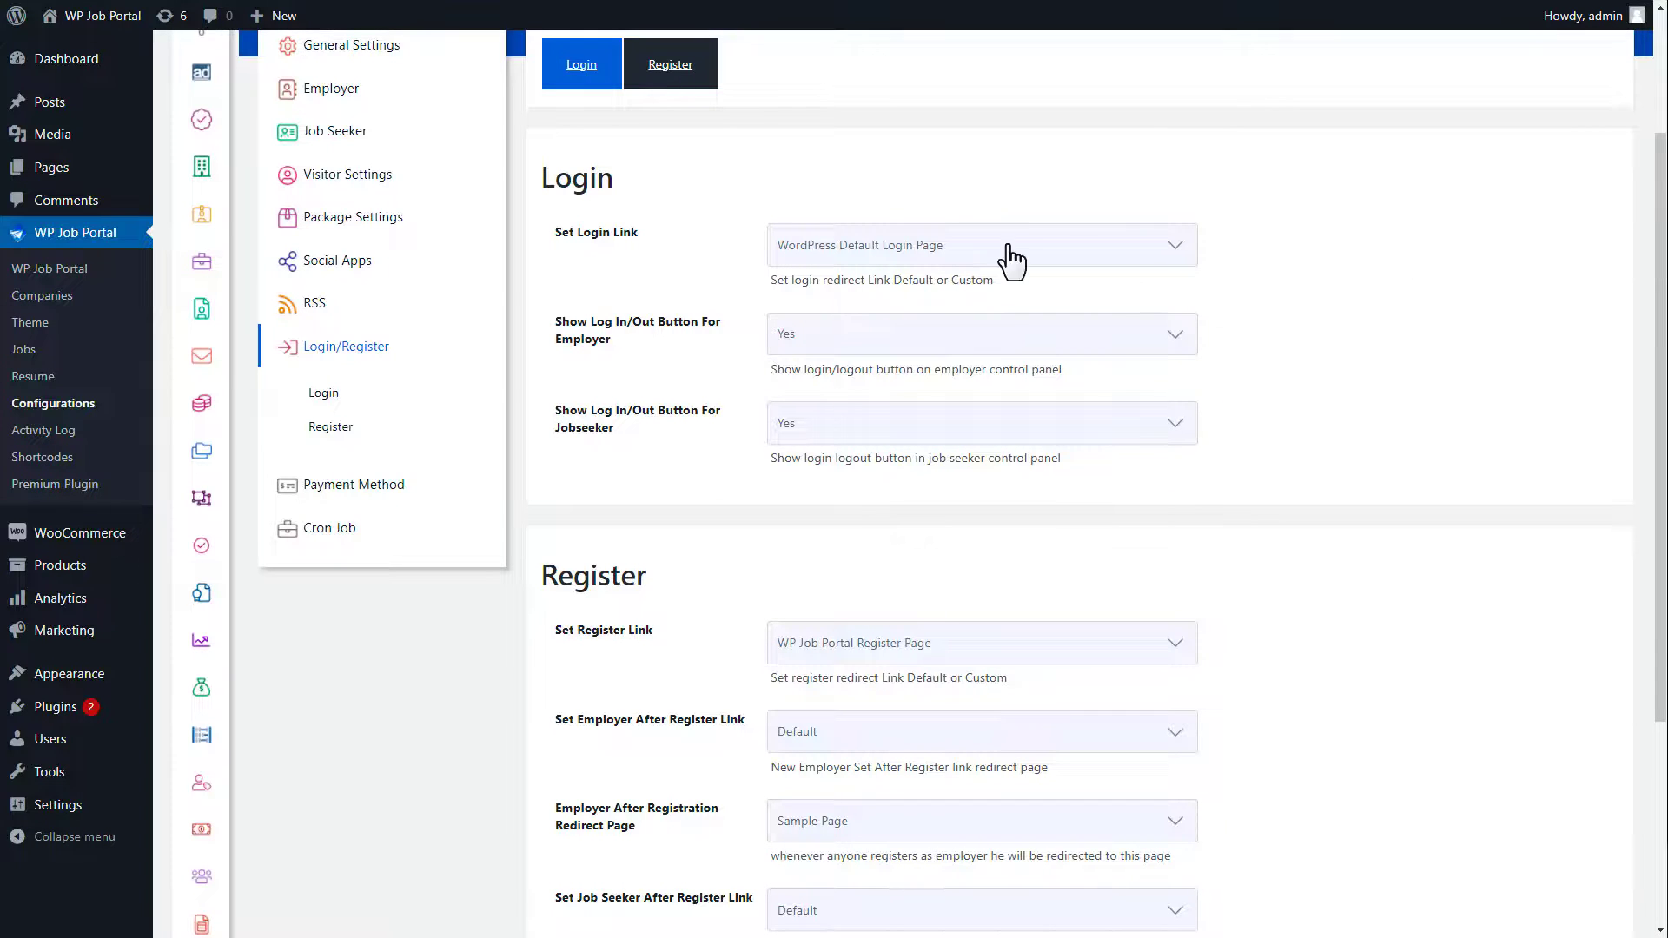
# Step: Set the login link to WP Job Portal Login Page, employer log in/out Yes, jobseeker log in/out No
pyautogui.click(857, 248)
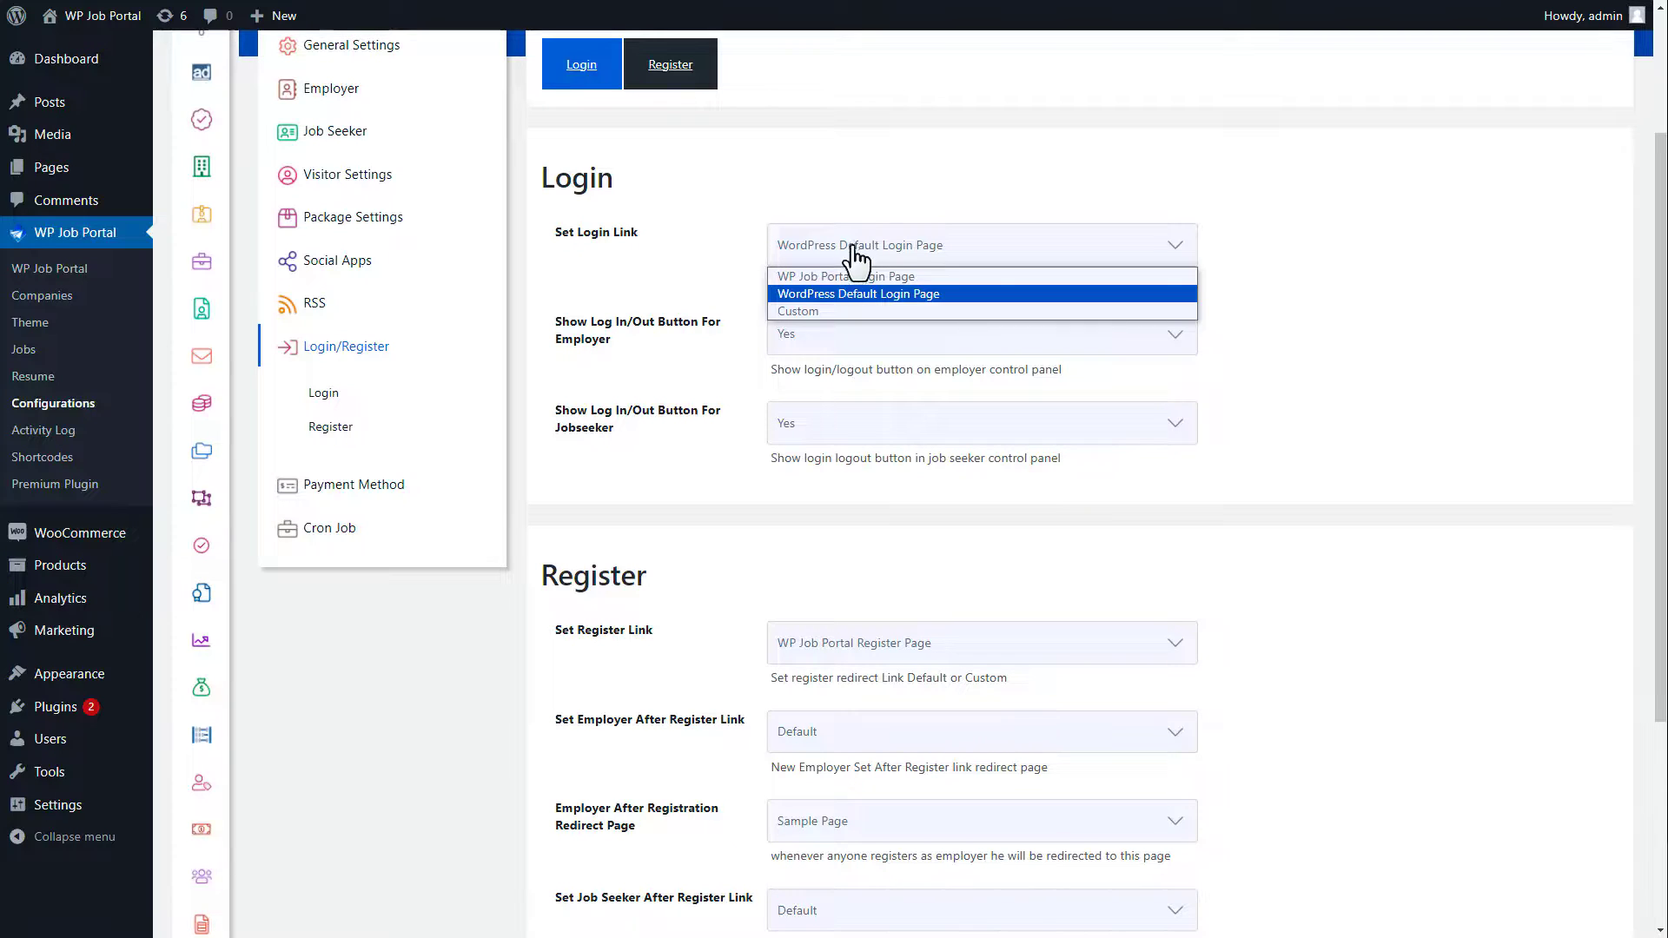
pyautogui.click(848, 275)
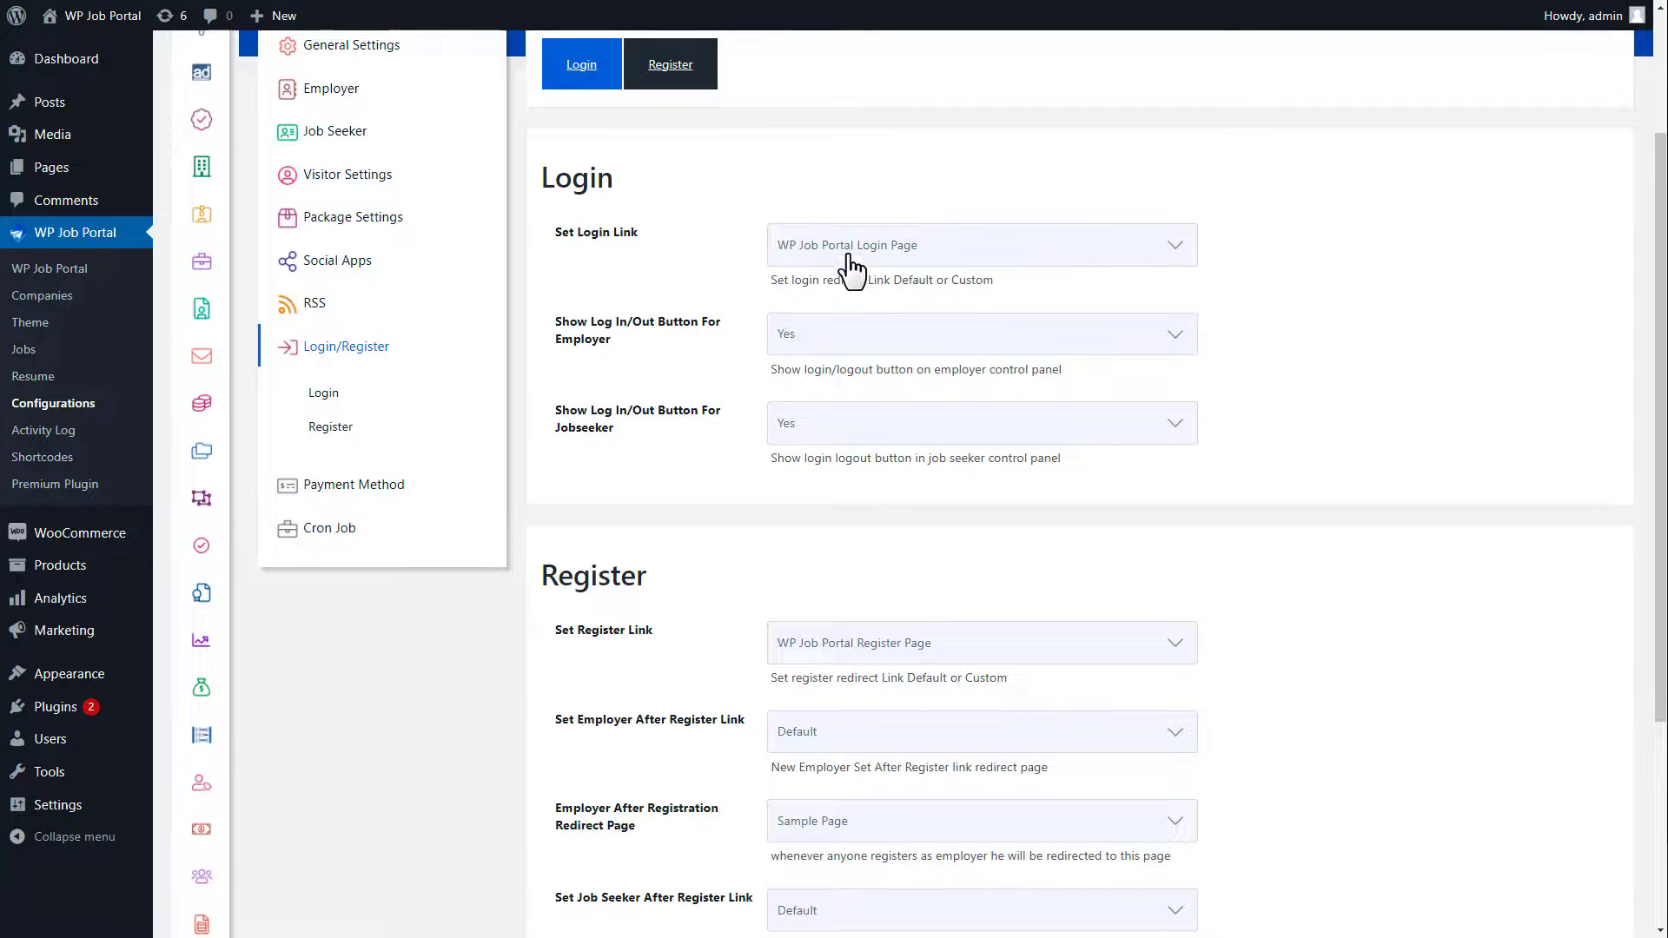
pyautogui.click(811, 341)
pyautogui.click(806, 367)
pyautogui.click(809, 432)
pyautogui.click(800, 467)
pyautogui.scroll(-4, 1485, 435)
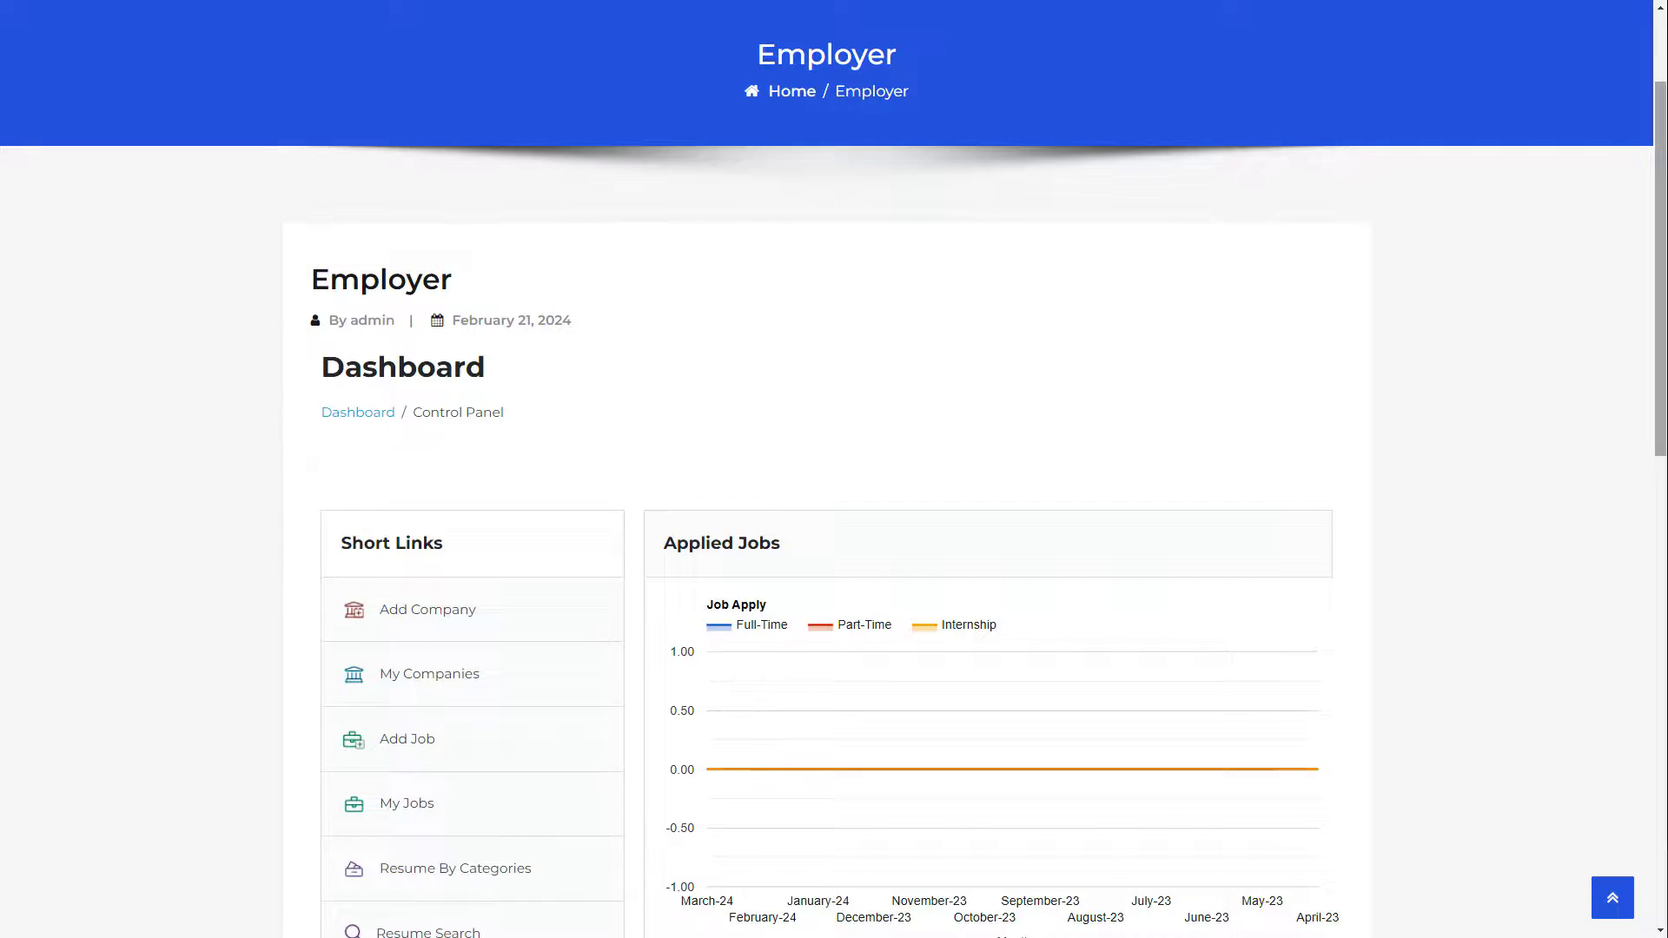
pyautogui.scroll(-5, 834, 469)
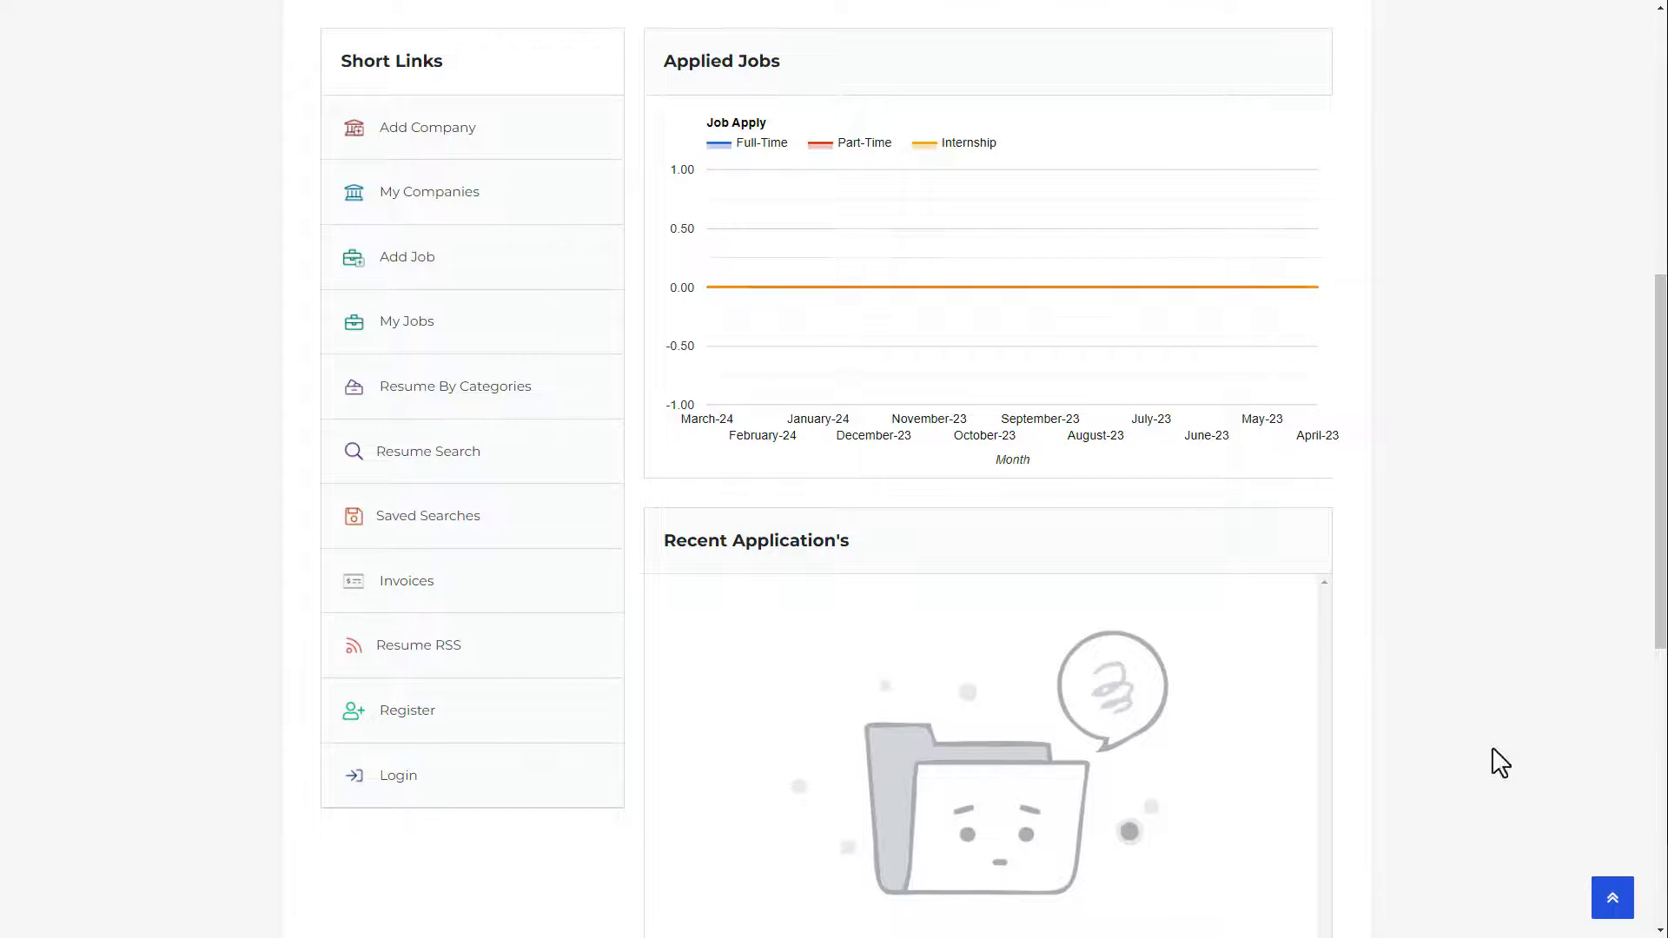
# Step: Confirm on the site that the employer panel offers Login while the Jobseeker panel doesn't
pyautogui.click(412, 780)
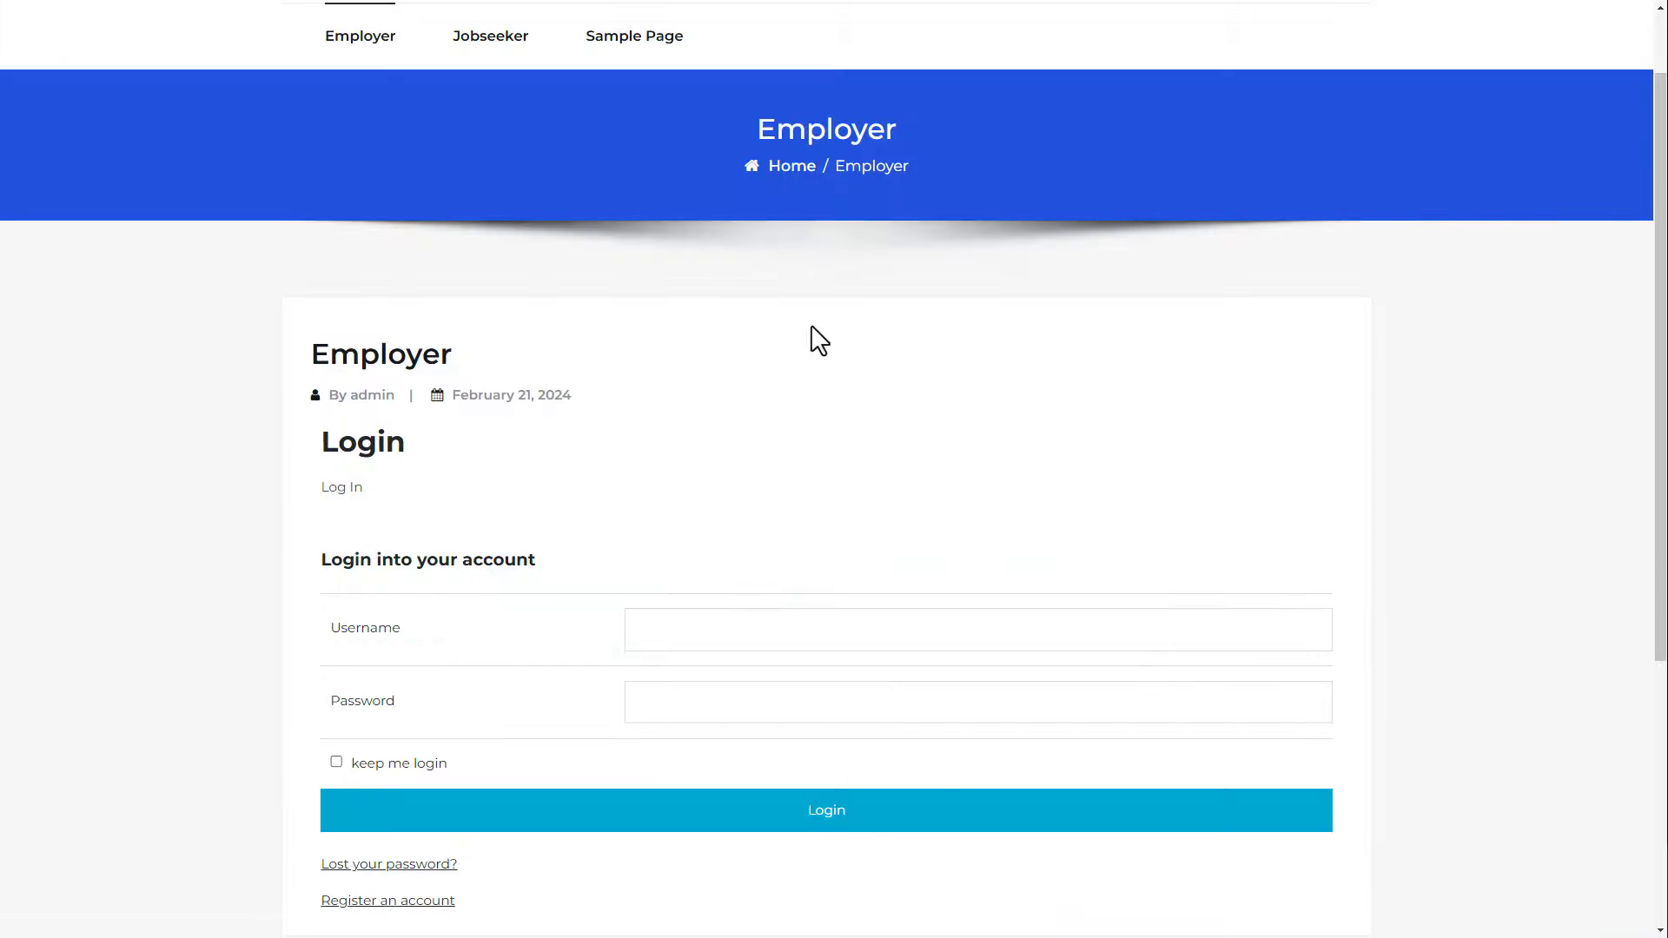
pyautogui.click(499, 48)
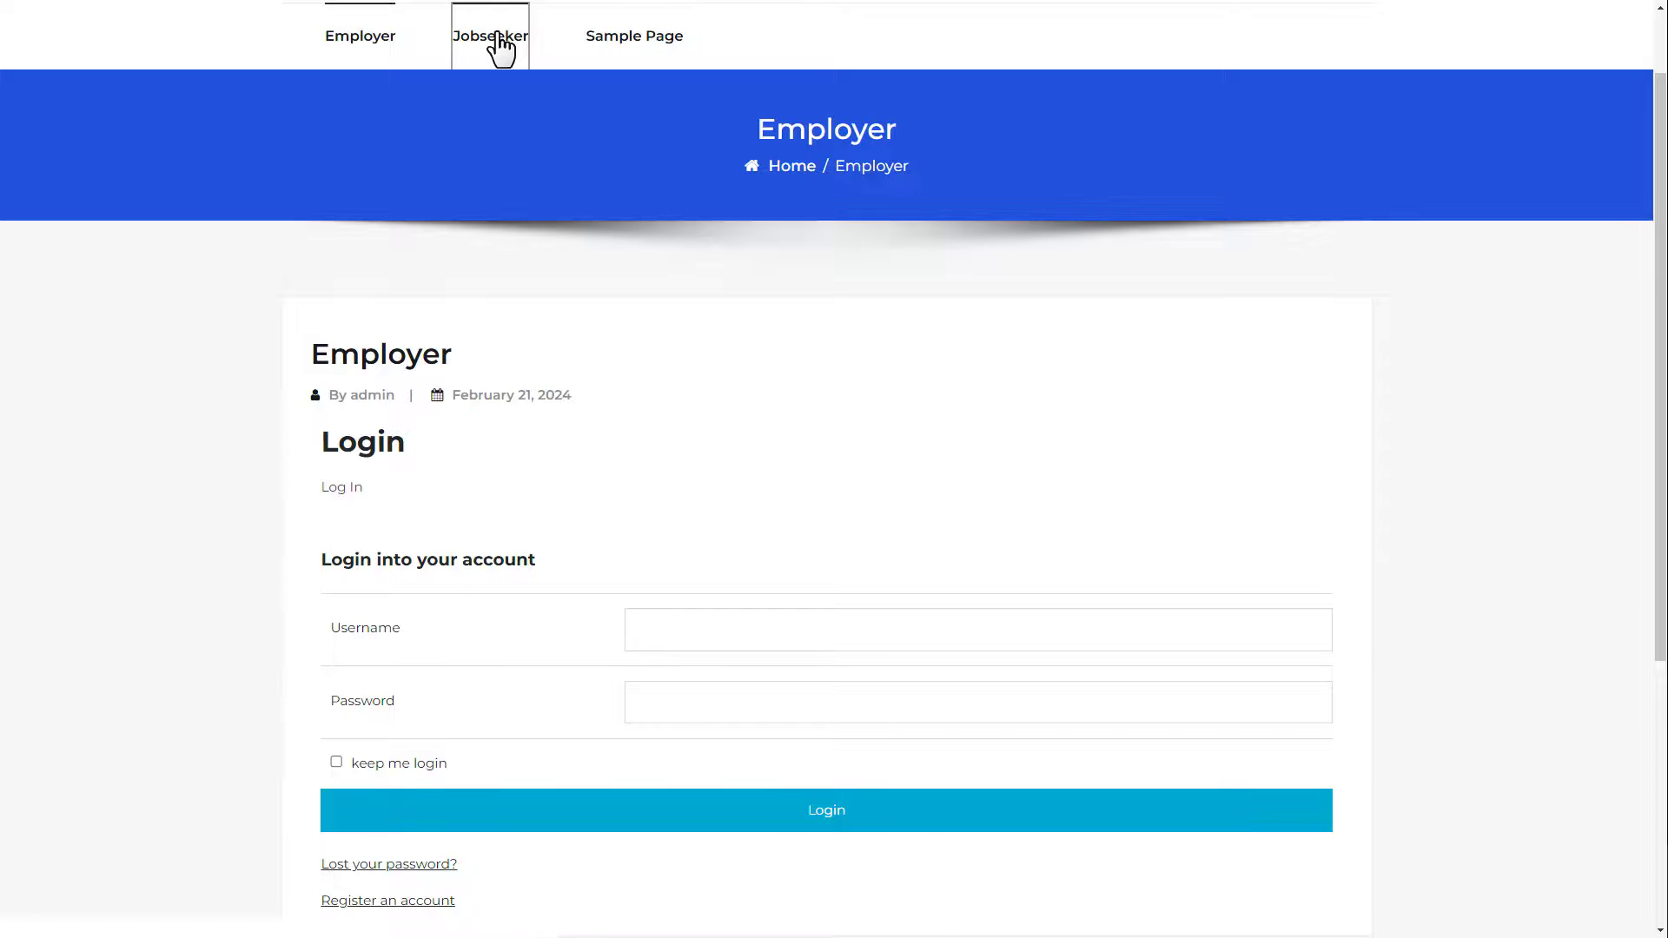
pyautogui.scroll(-3, 834, 469)
pyautogui.scroll(-3, 834, 469)
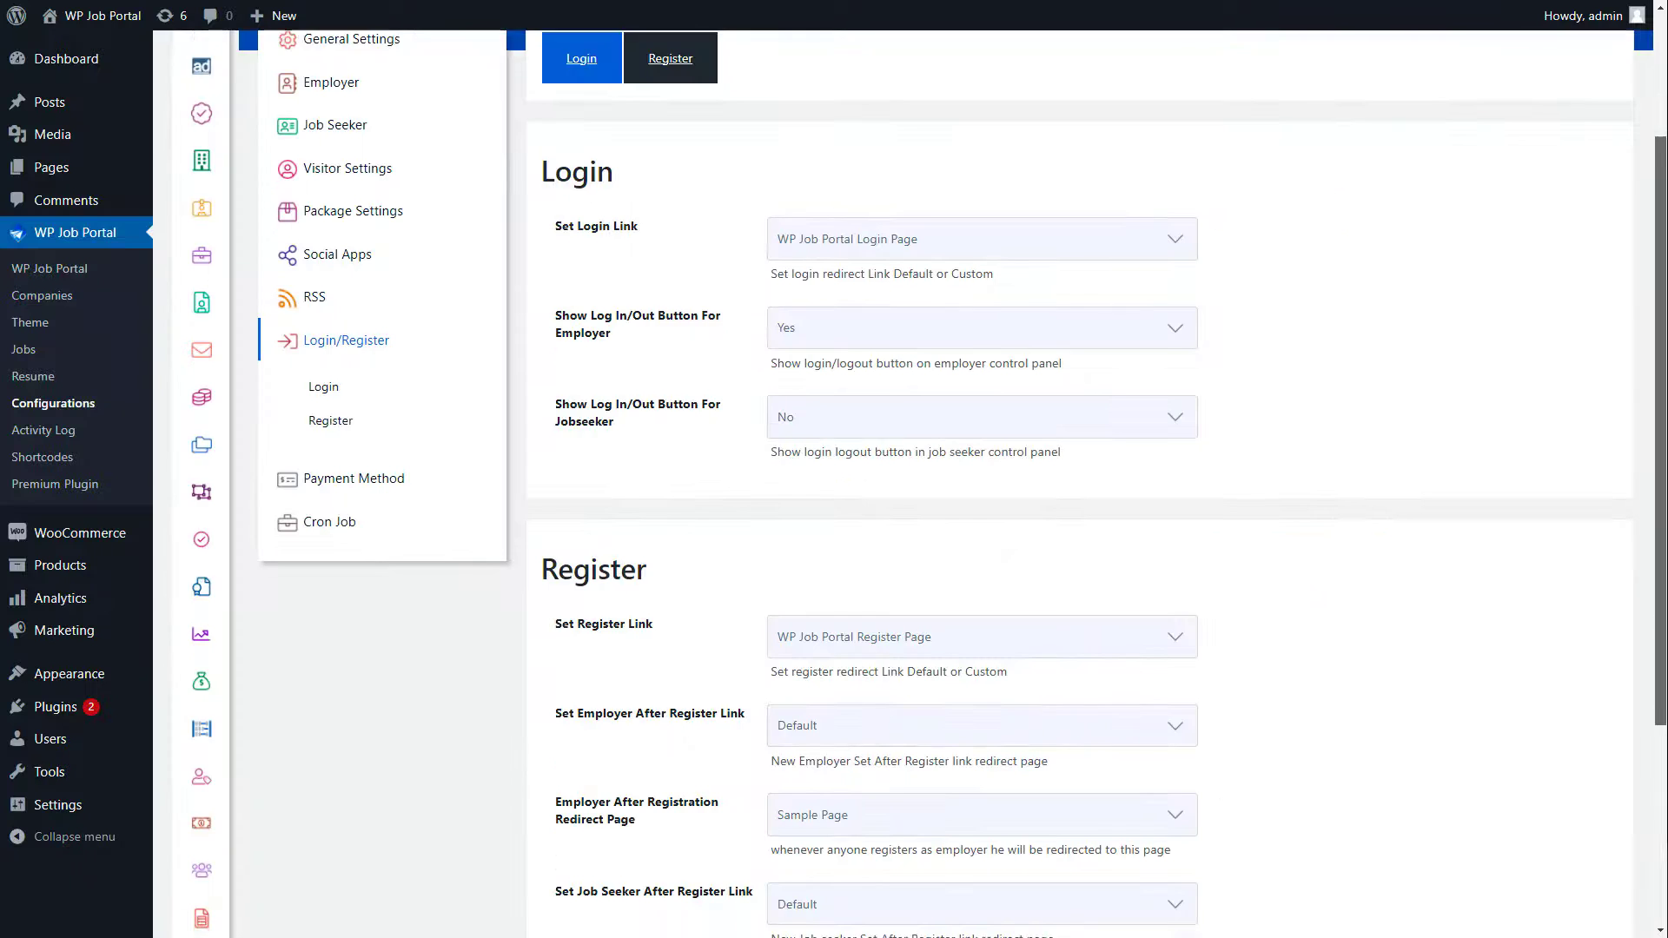
# Step: Keep the WP Job Portal Register Page and redirect newly registered employers to the Welcome Page
pyautogui.scroll(-5, 1077, 486)
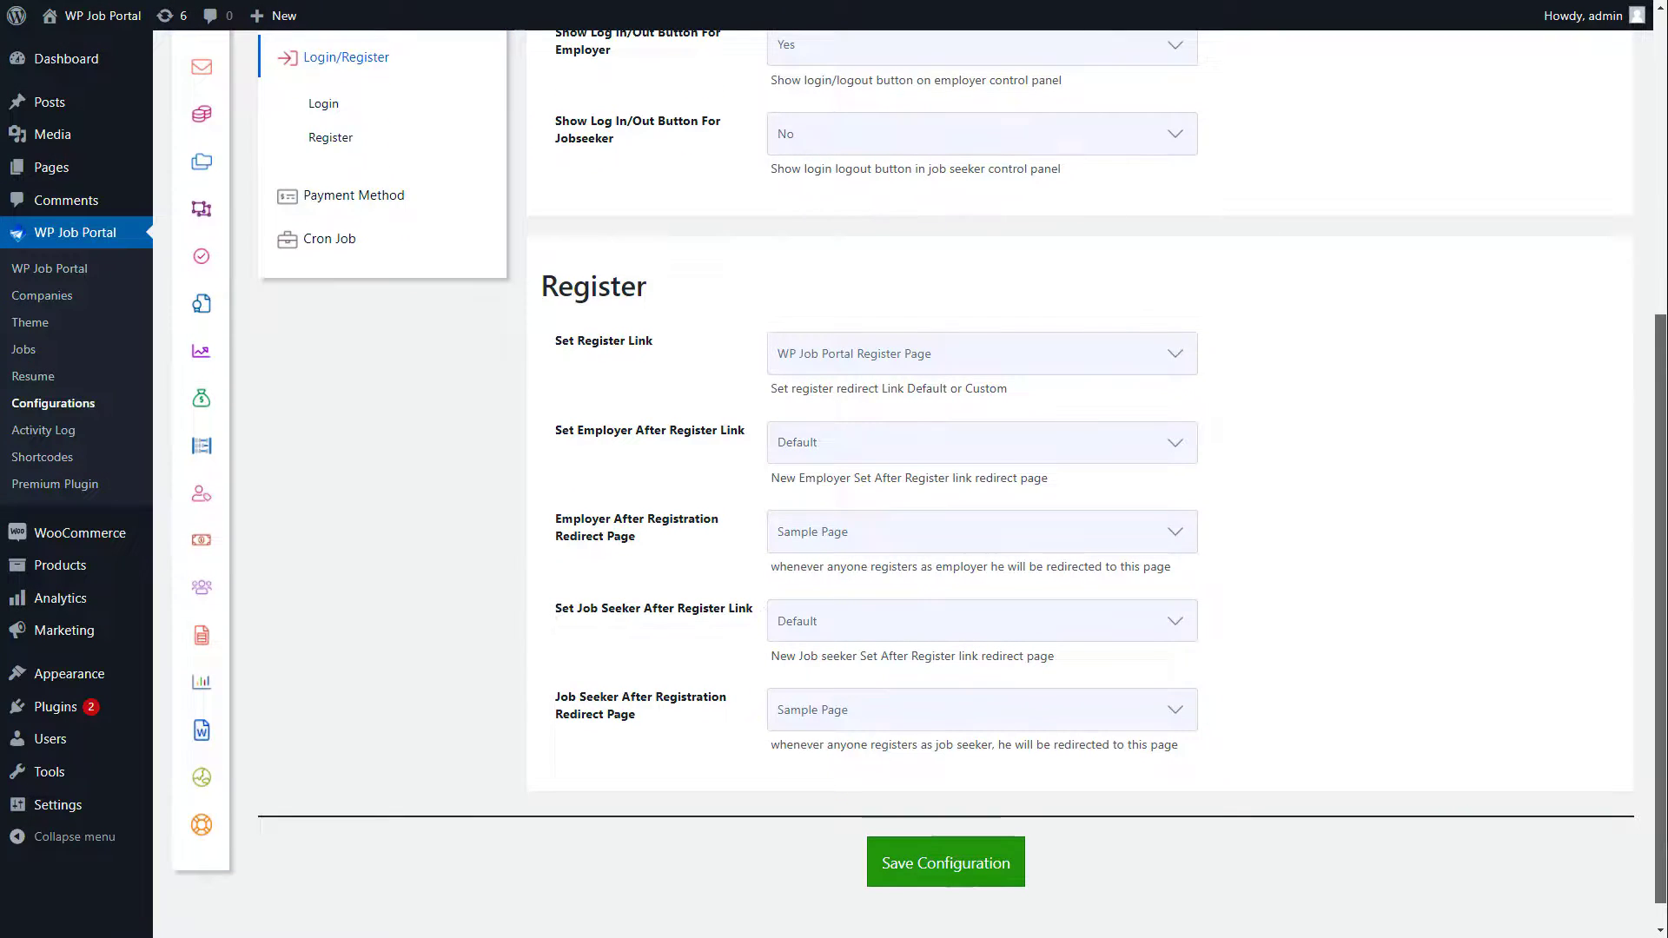
pyautogui.click(936, 358)
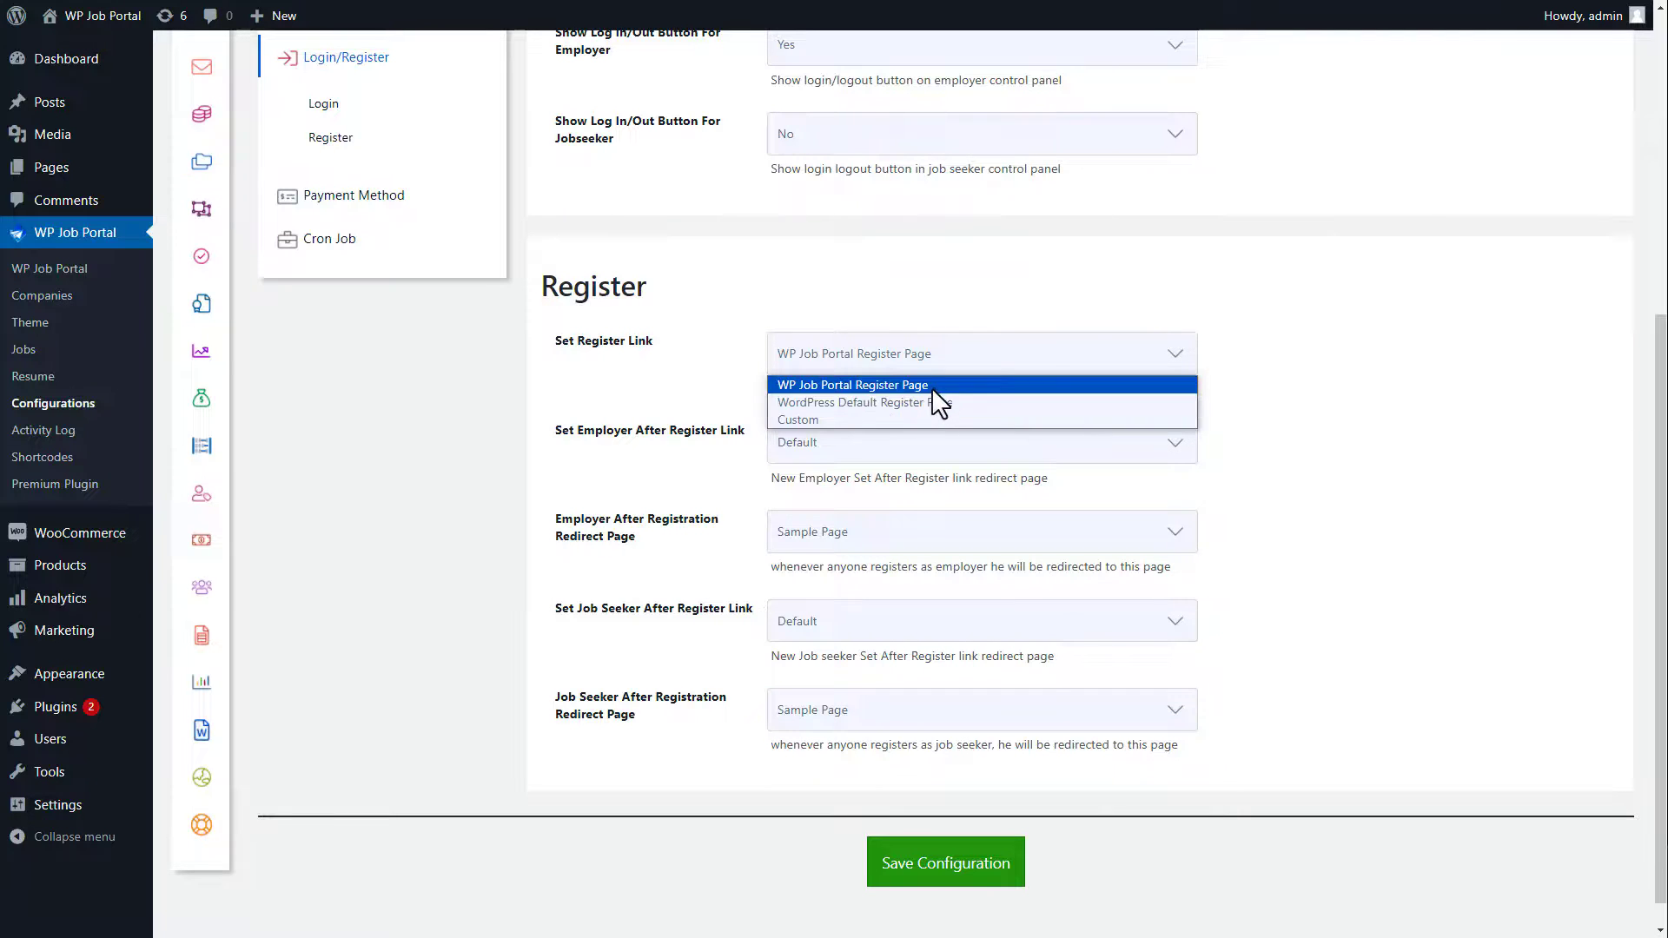
pyautogui.click(933, 386)
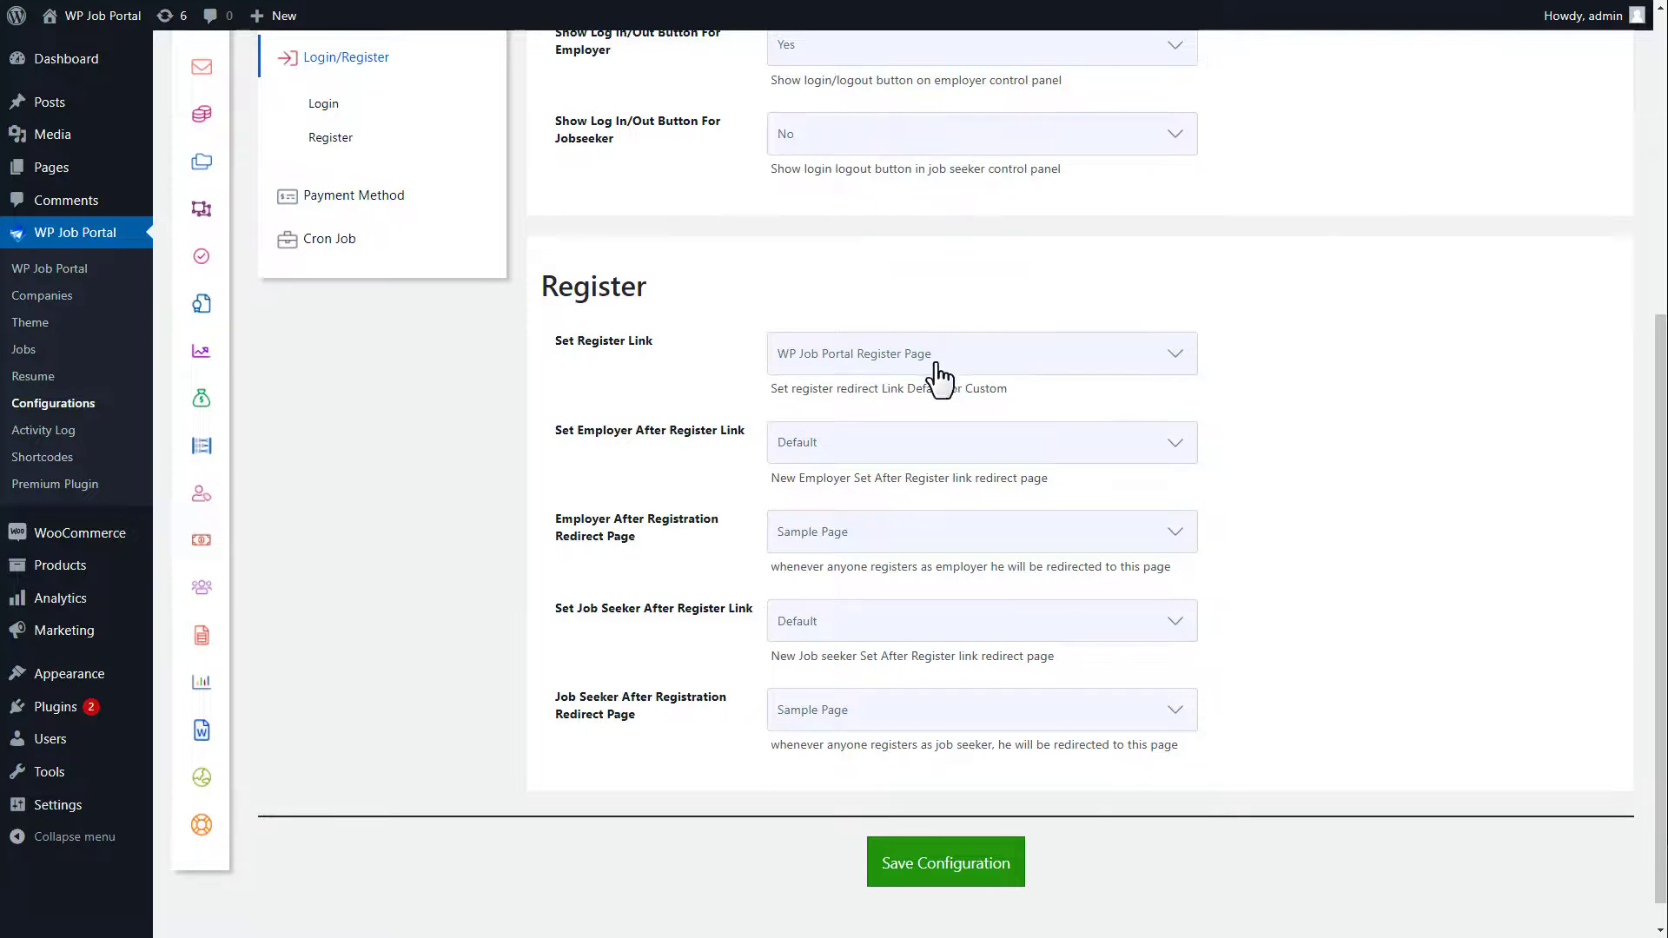
pyautogui.click(876, 441)
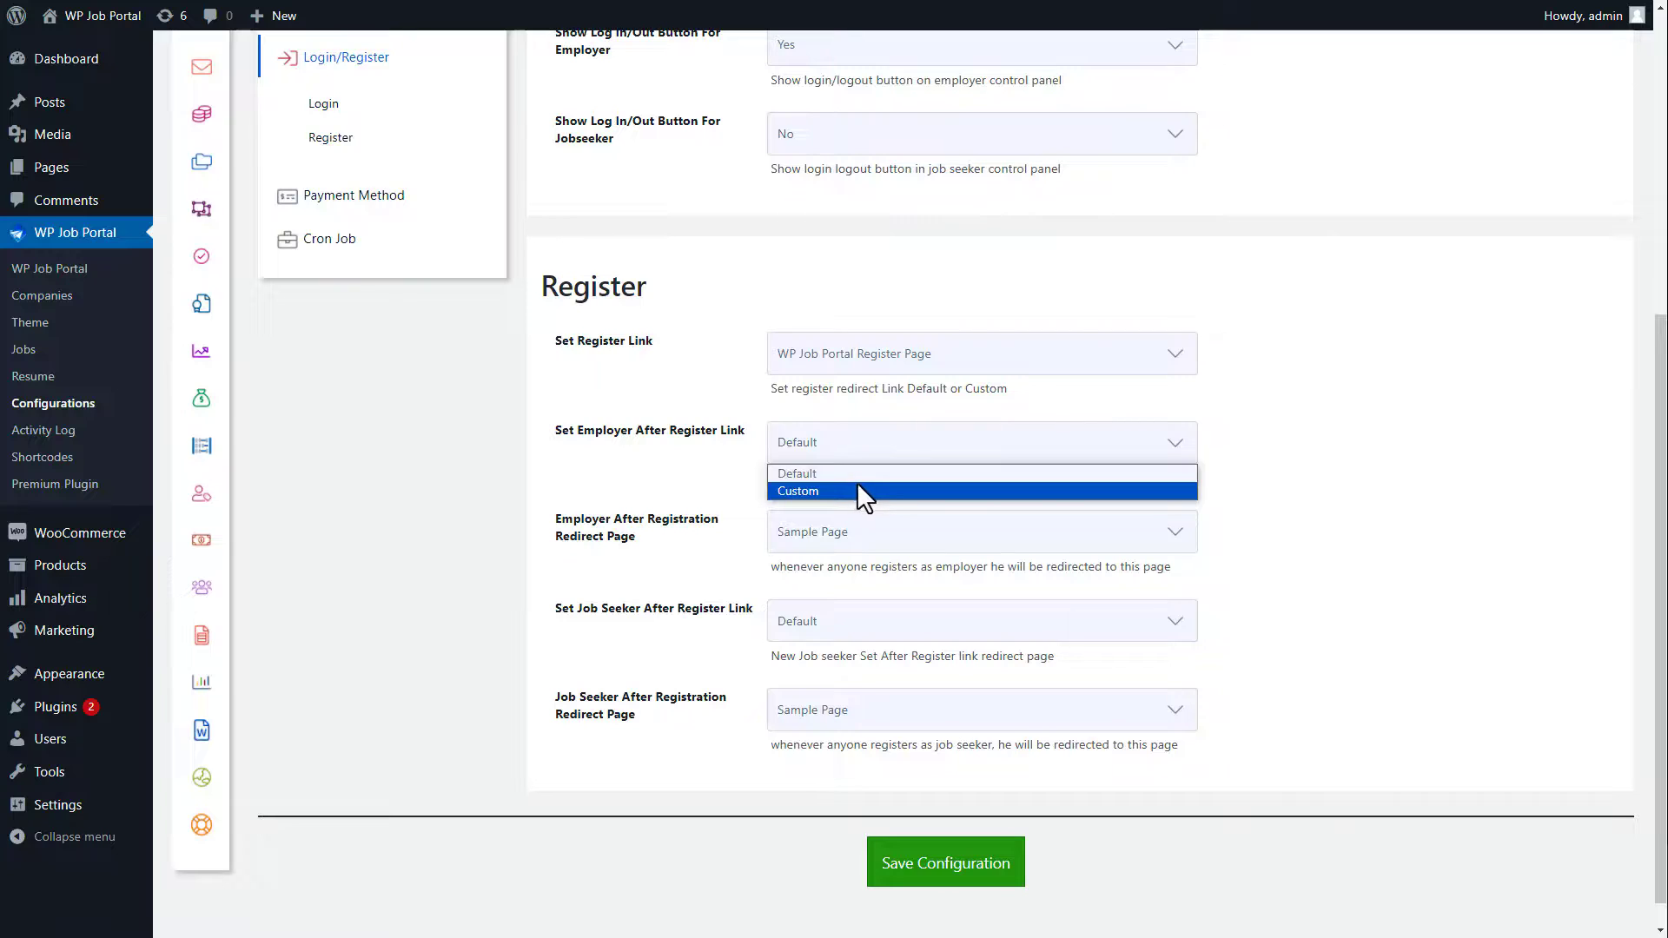
pyautogui.click(859, 471)
pyautogui.click(849, 532)
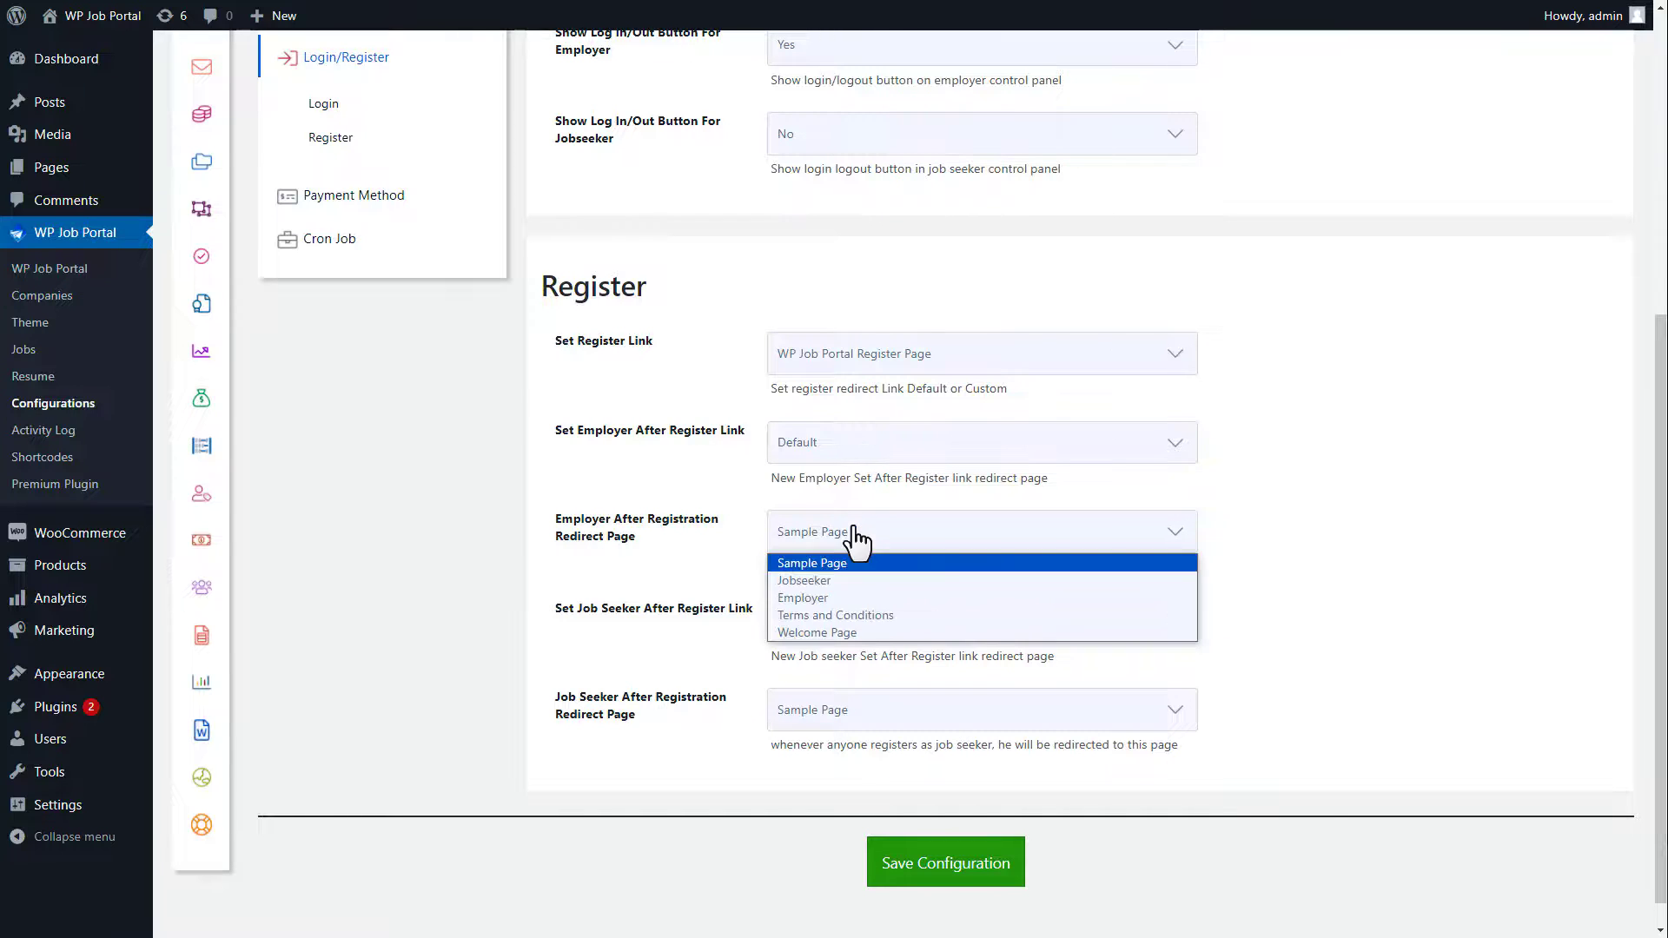
pyautogui.click(841, 633)
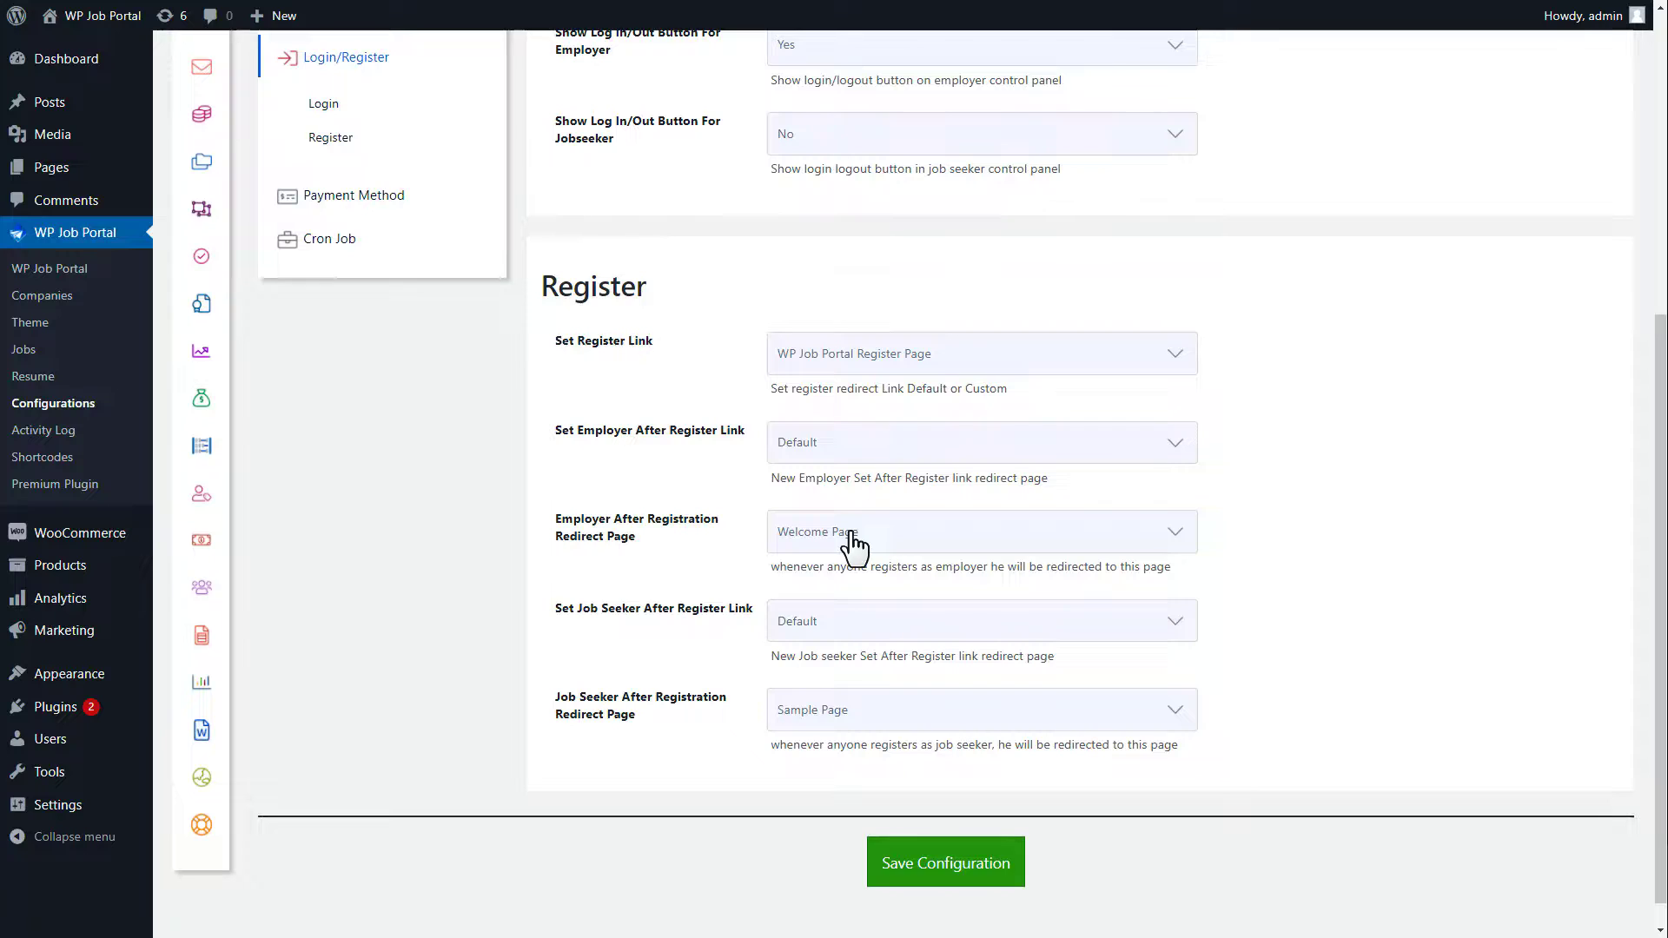
pyautogui.click(832, 625)
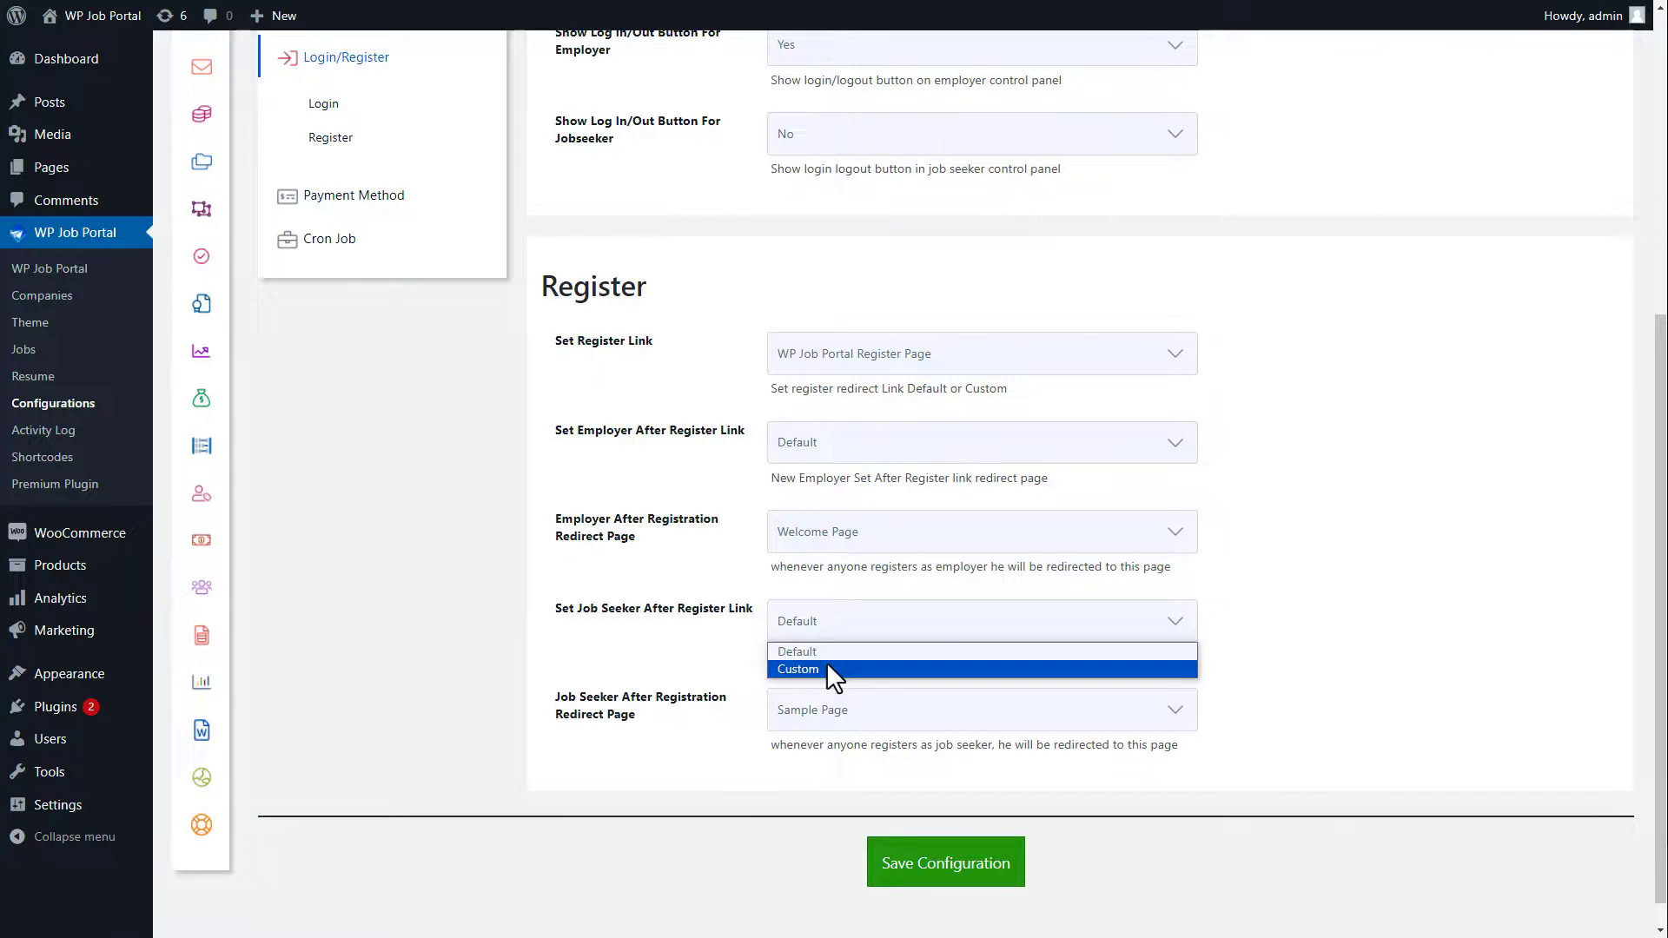
pyautogui.click(826, 666)
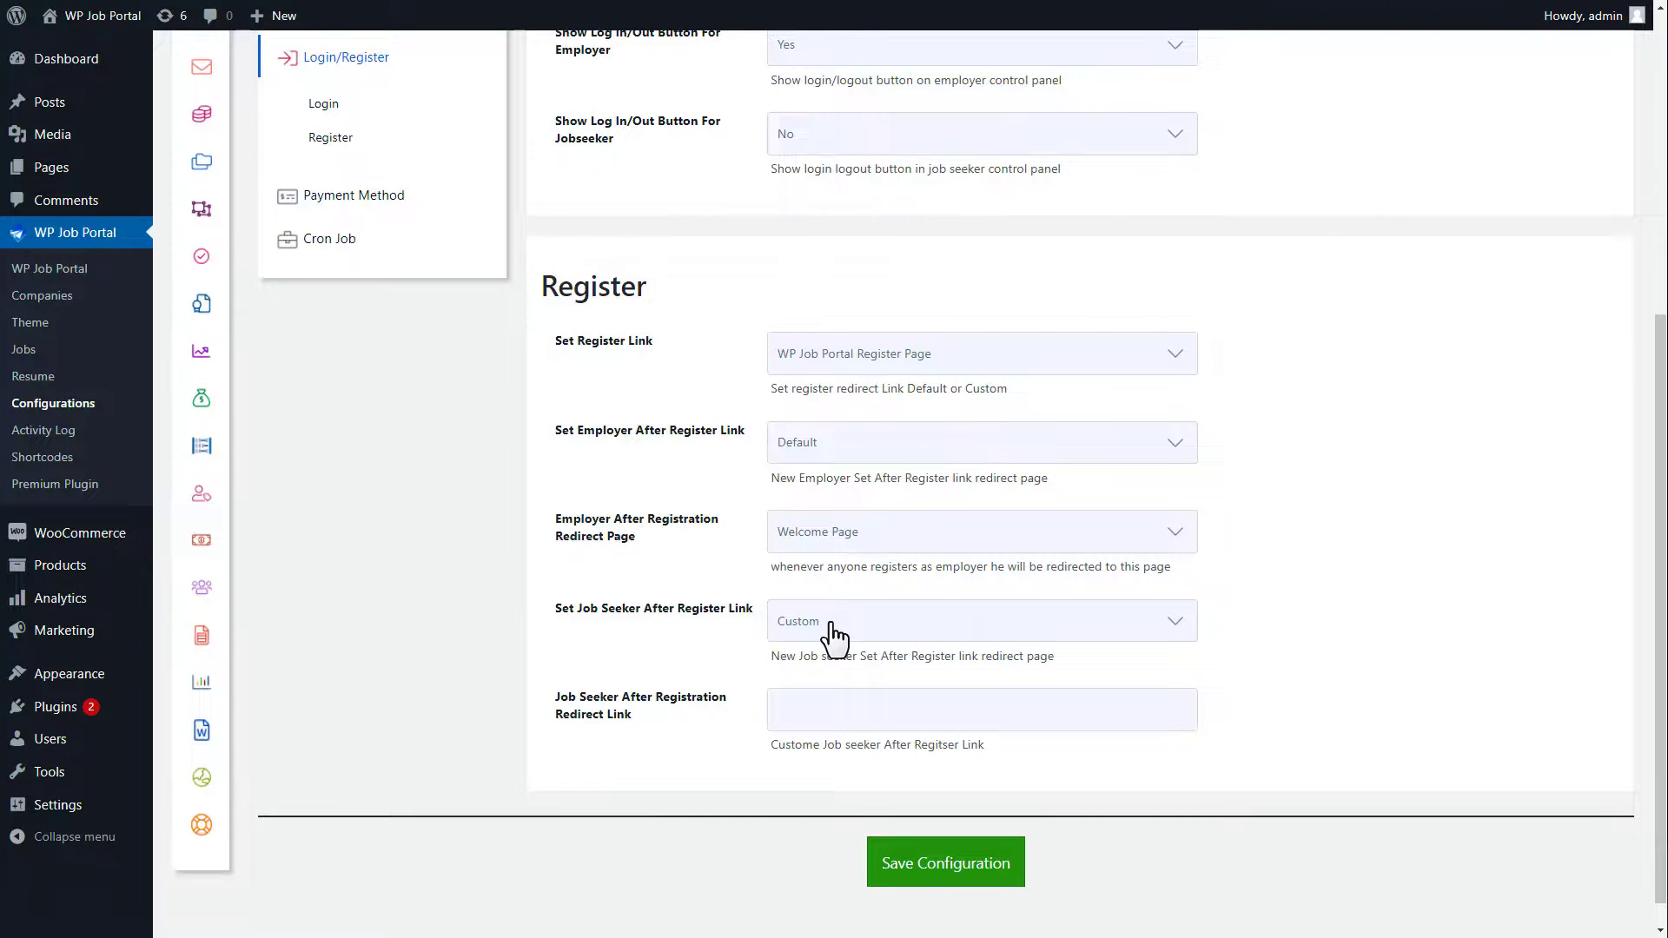
pyautogui.click(800, 711)
pyautogui.write('https://www.welcomeportal.com/welcome-page')
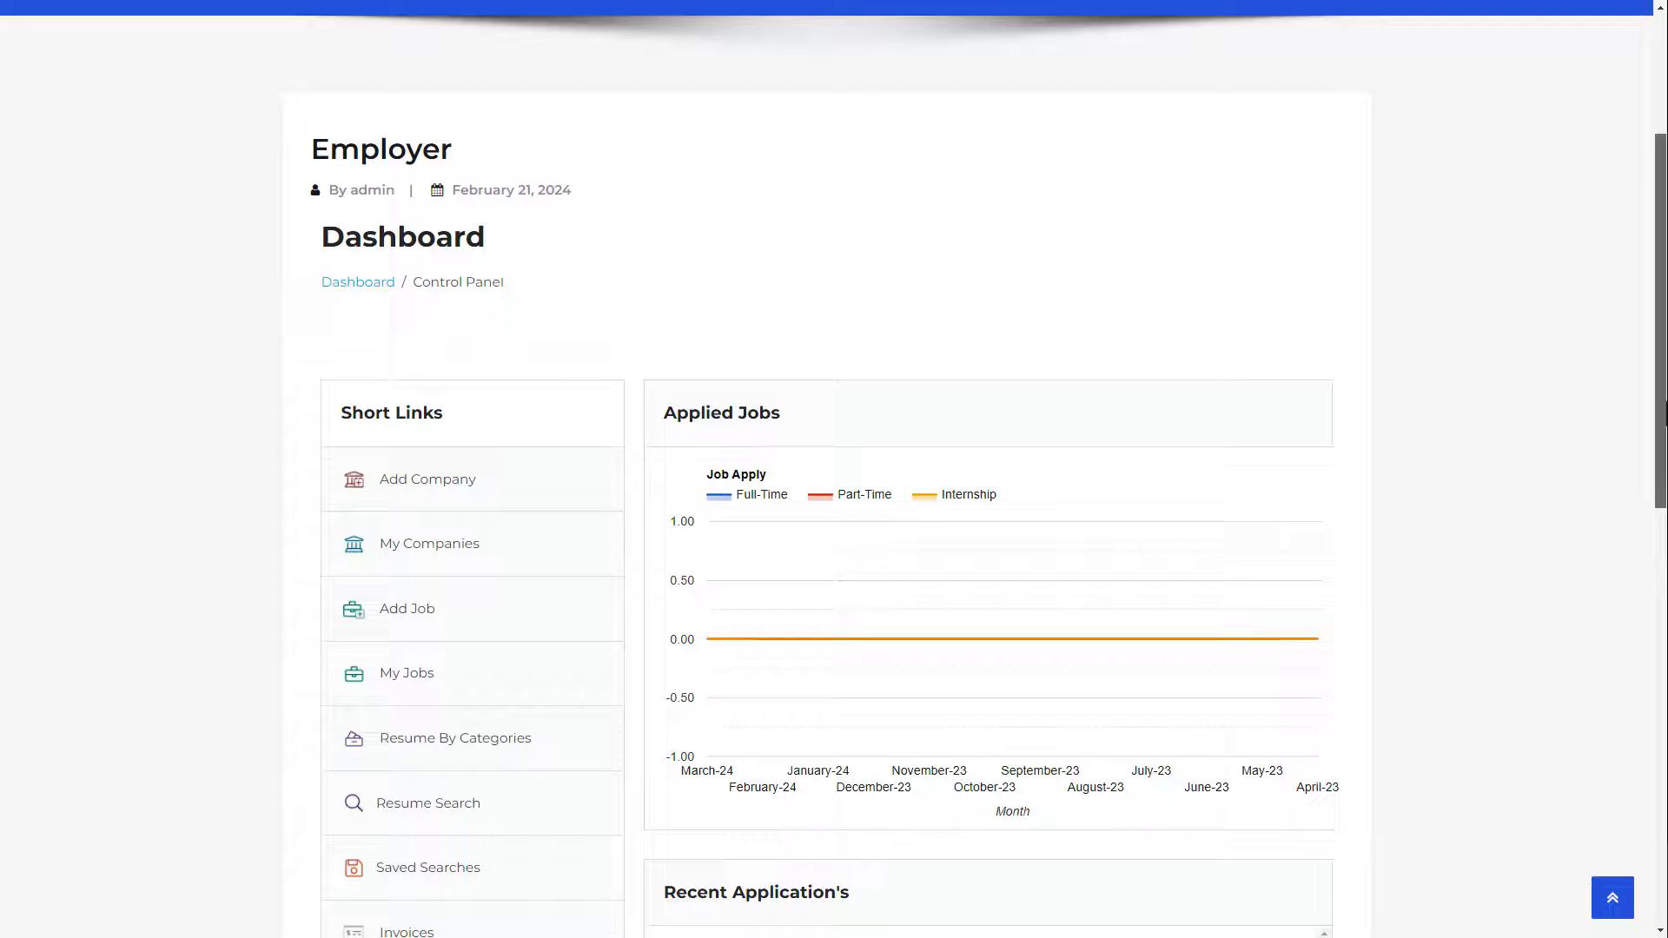
pyautogui.scroll(-4, 955, 470)
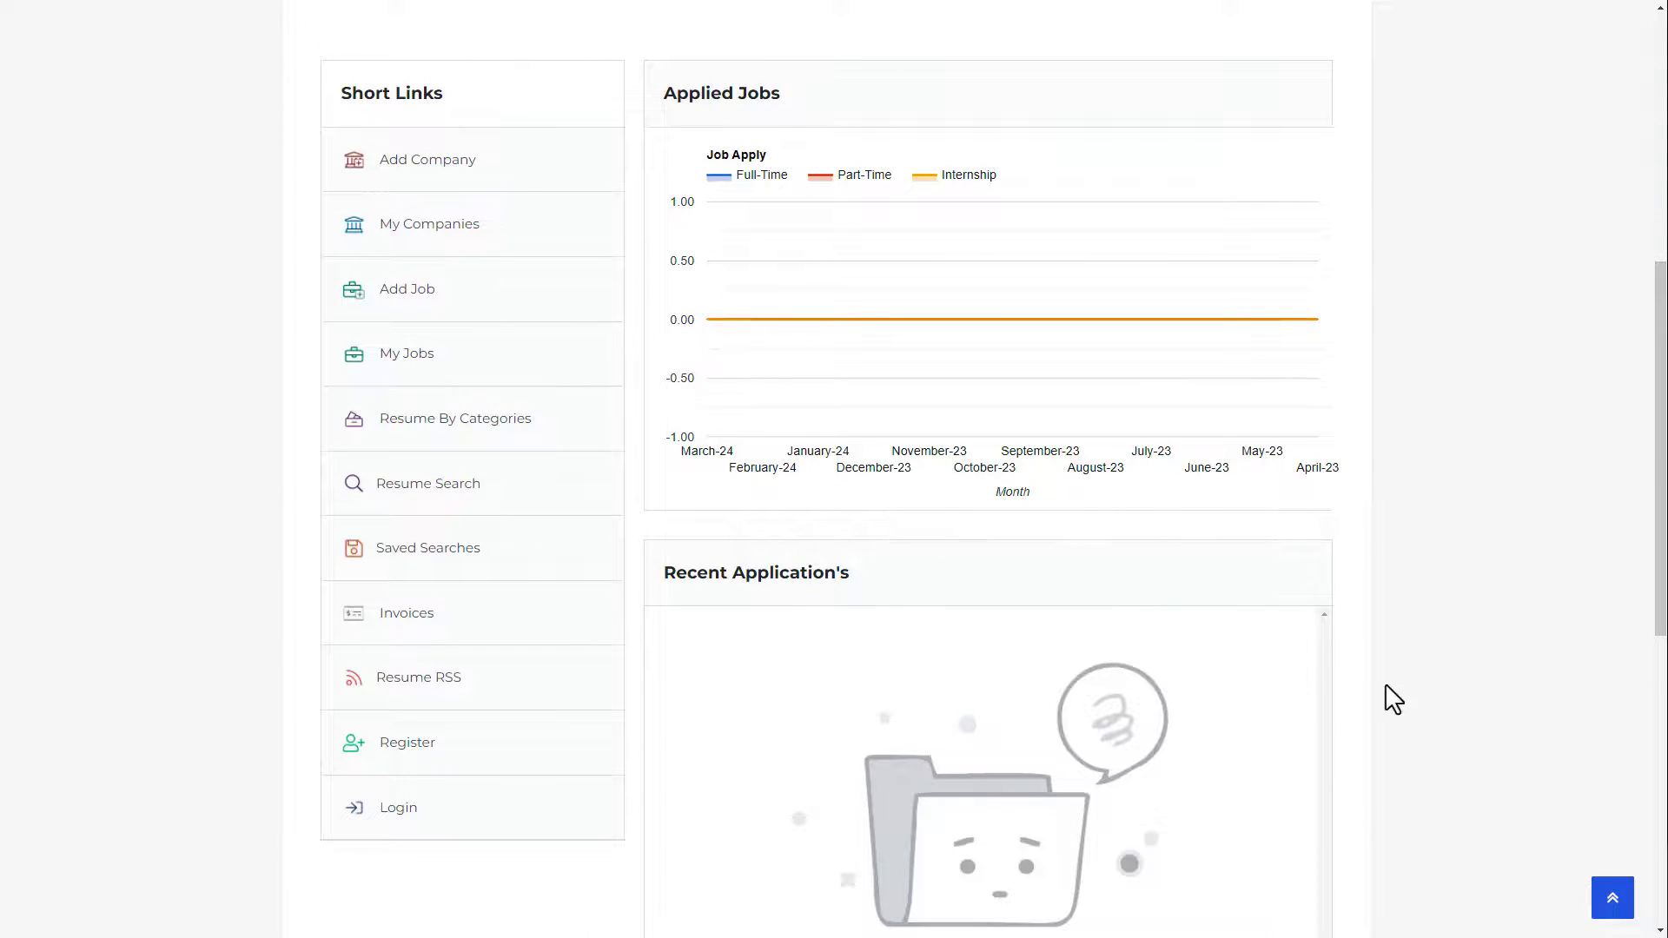
# Step: Open the employer Register form from the dashboard's Short Links and scroll through its fields
pyautogui.click(404, 746)
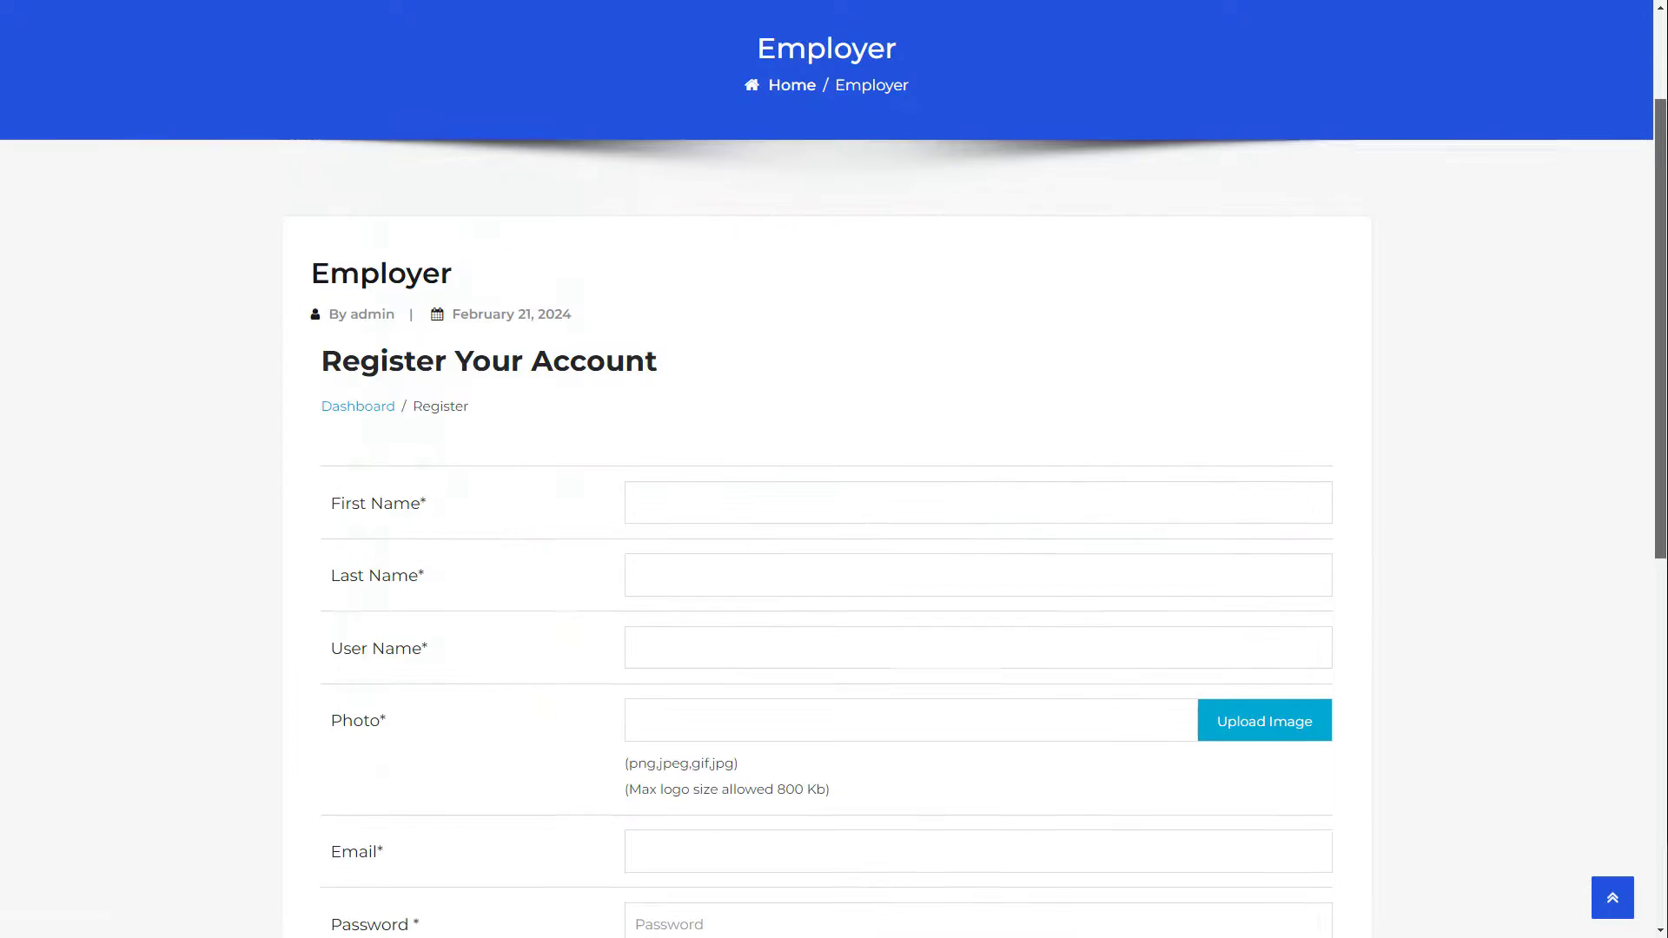
pyautogui.scroll(-5, 834, 469)
pyautogui.scroll(5, 834, 469)
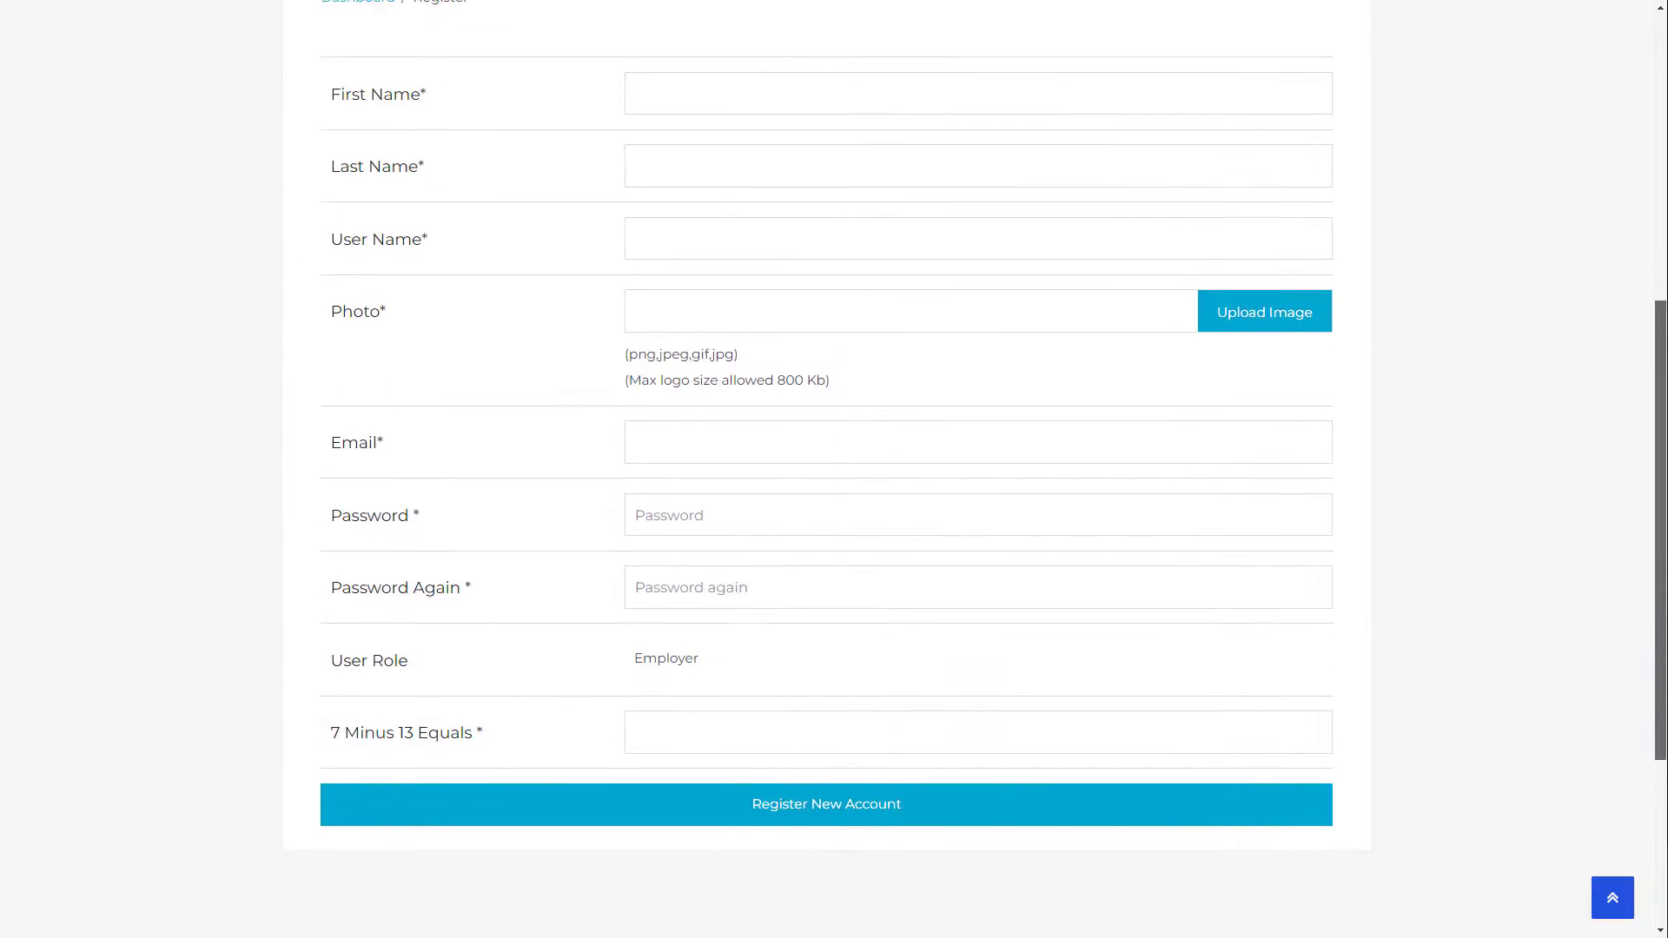
pyautogui.scroll(1, 834, 469)
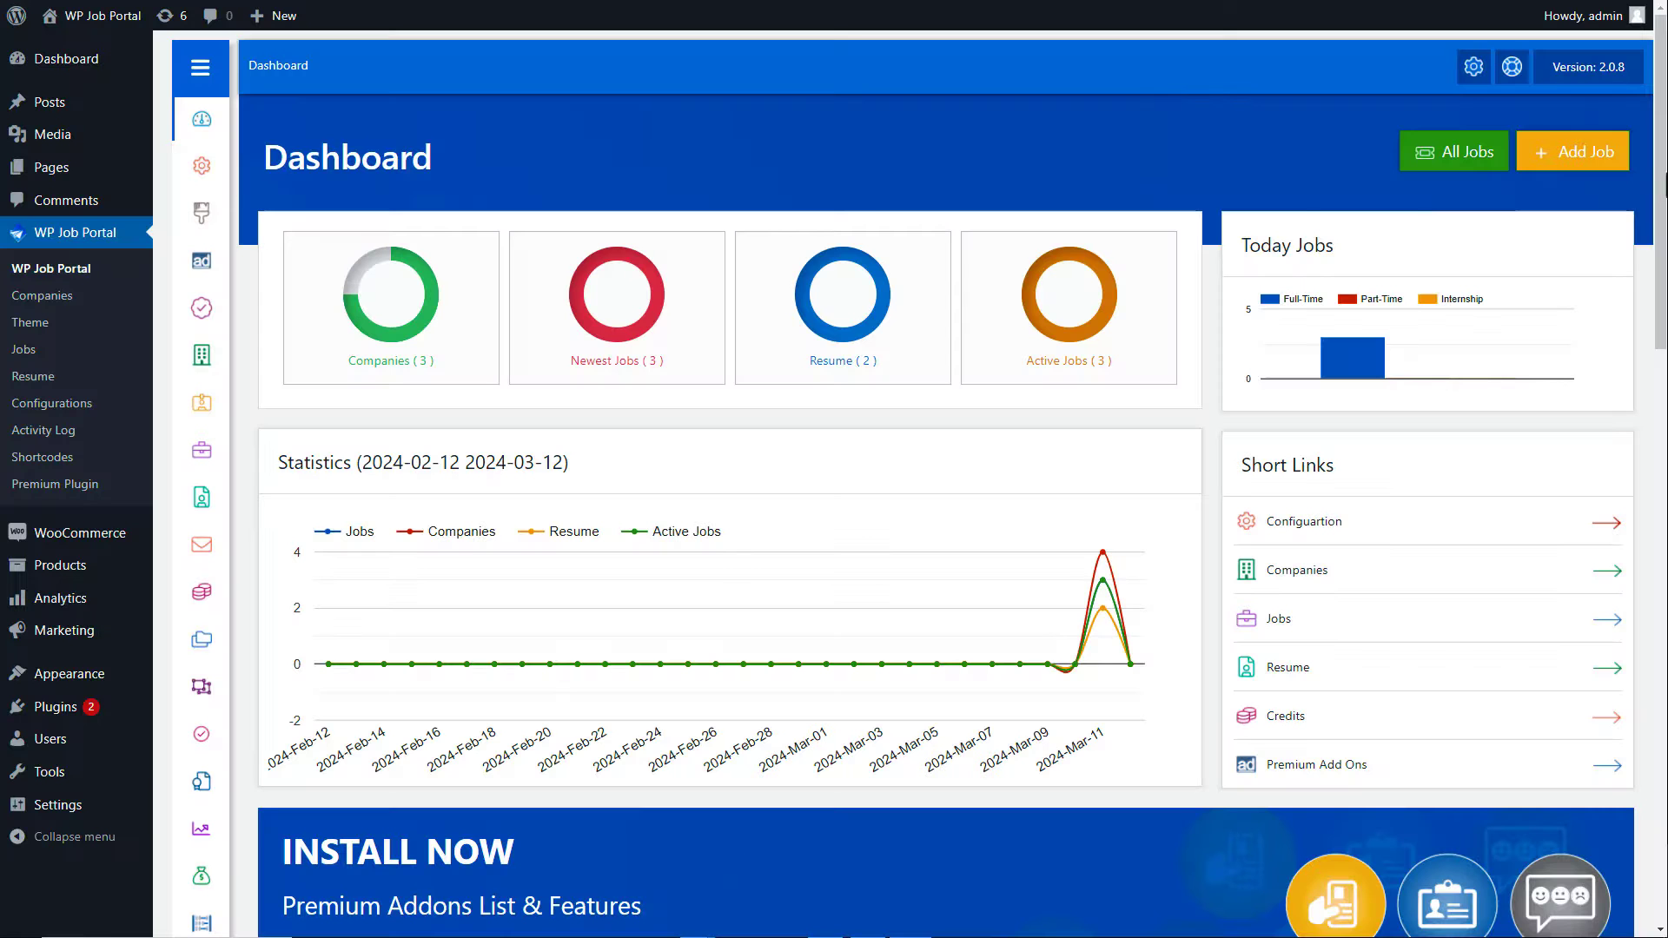
# Step: Open the WP Job Portal Slug page showing the wpjp- and jpt- prefixes and slug list
pyautogui.moveTo(204, 119)
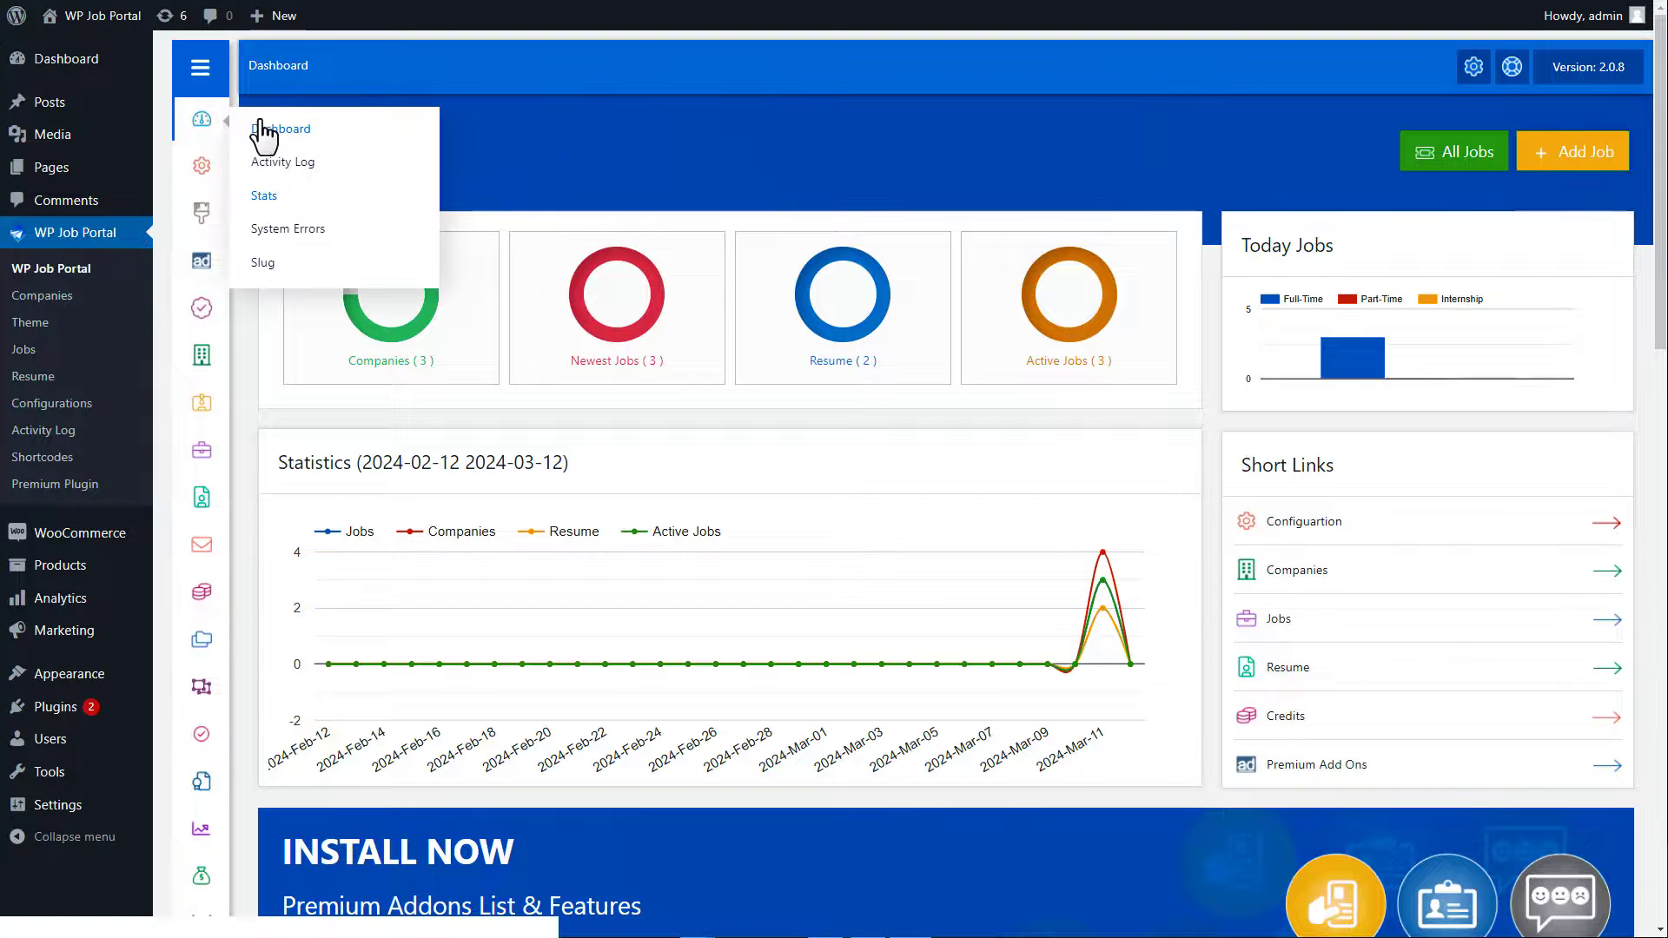
pyautogui.click(260, 259)
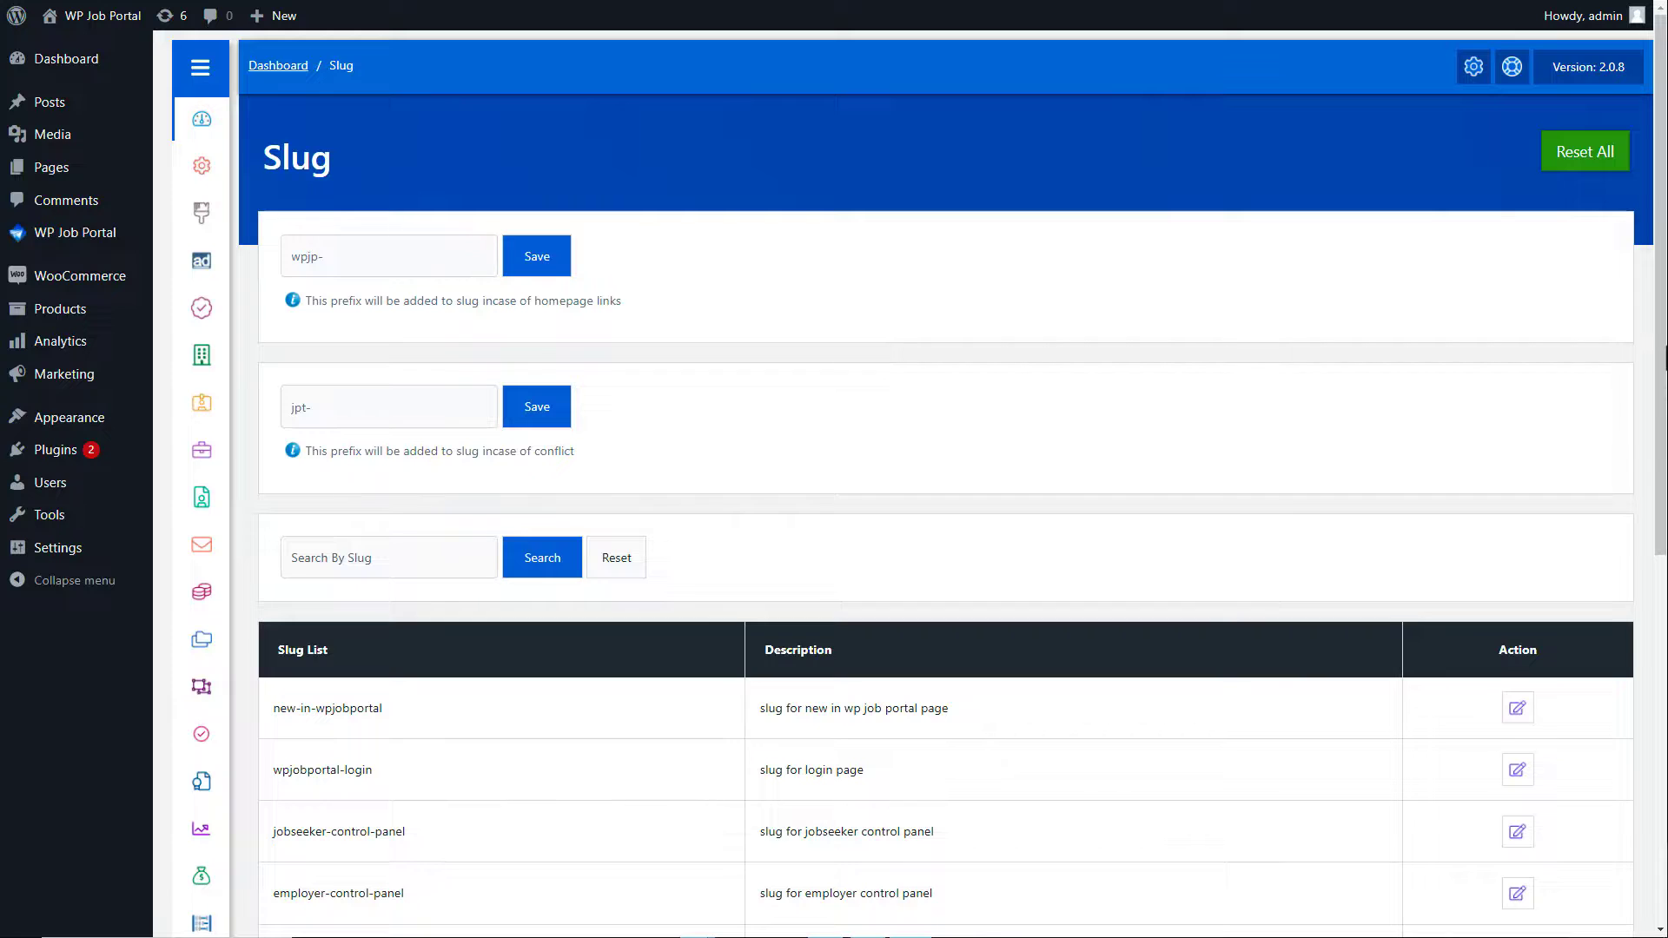
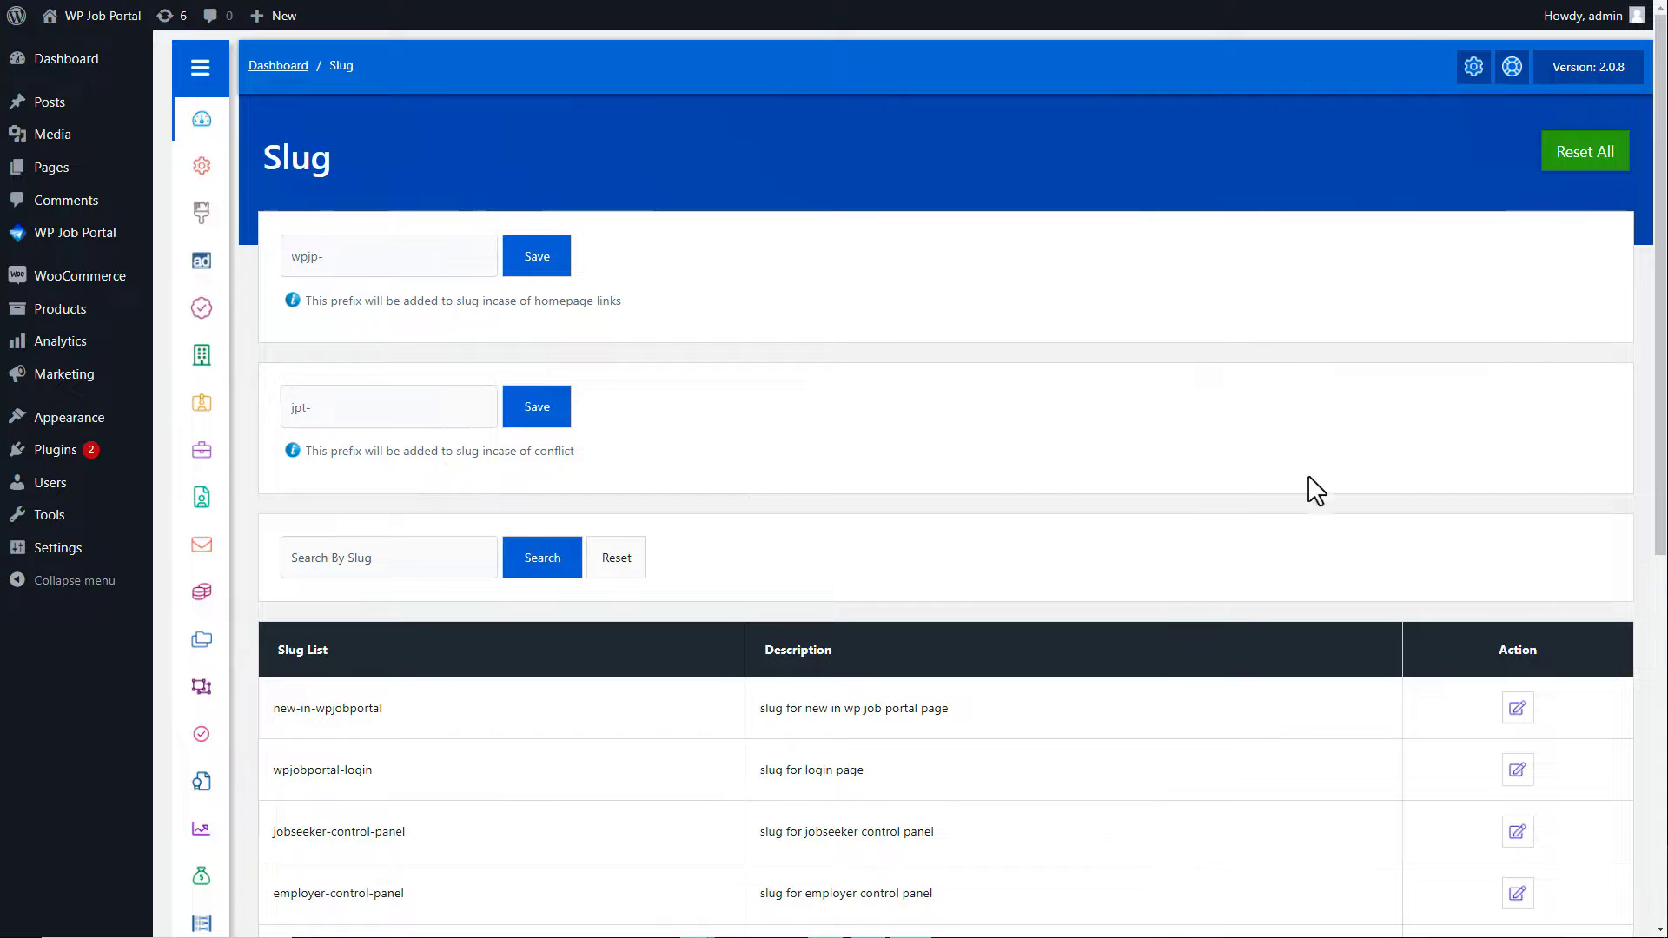
# Step: Change the my-companies slug to employer-companies and save the slug list
pyautogui.moveTo(1660, 474); pyautogui.dragTo(1663, 765)
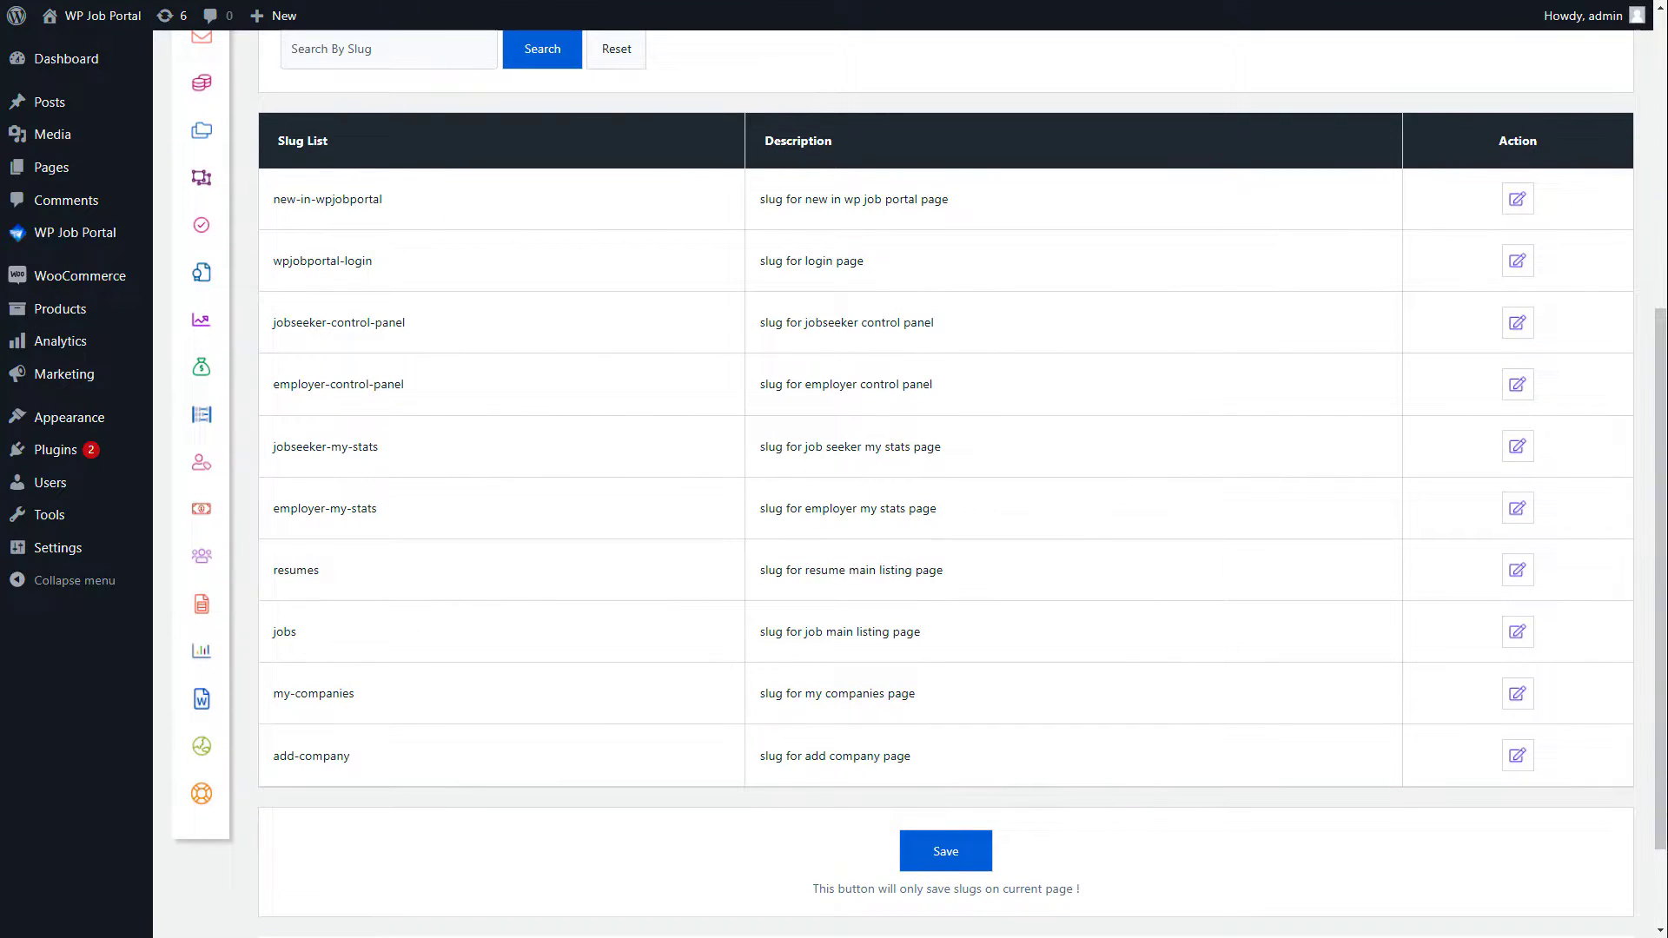
pyautogui.click(1516, 699)
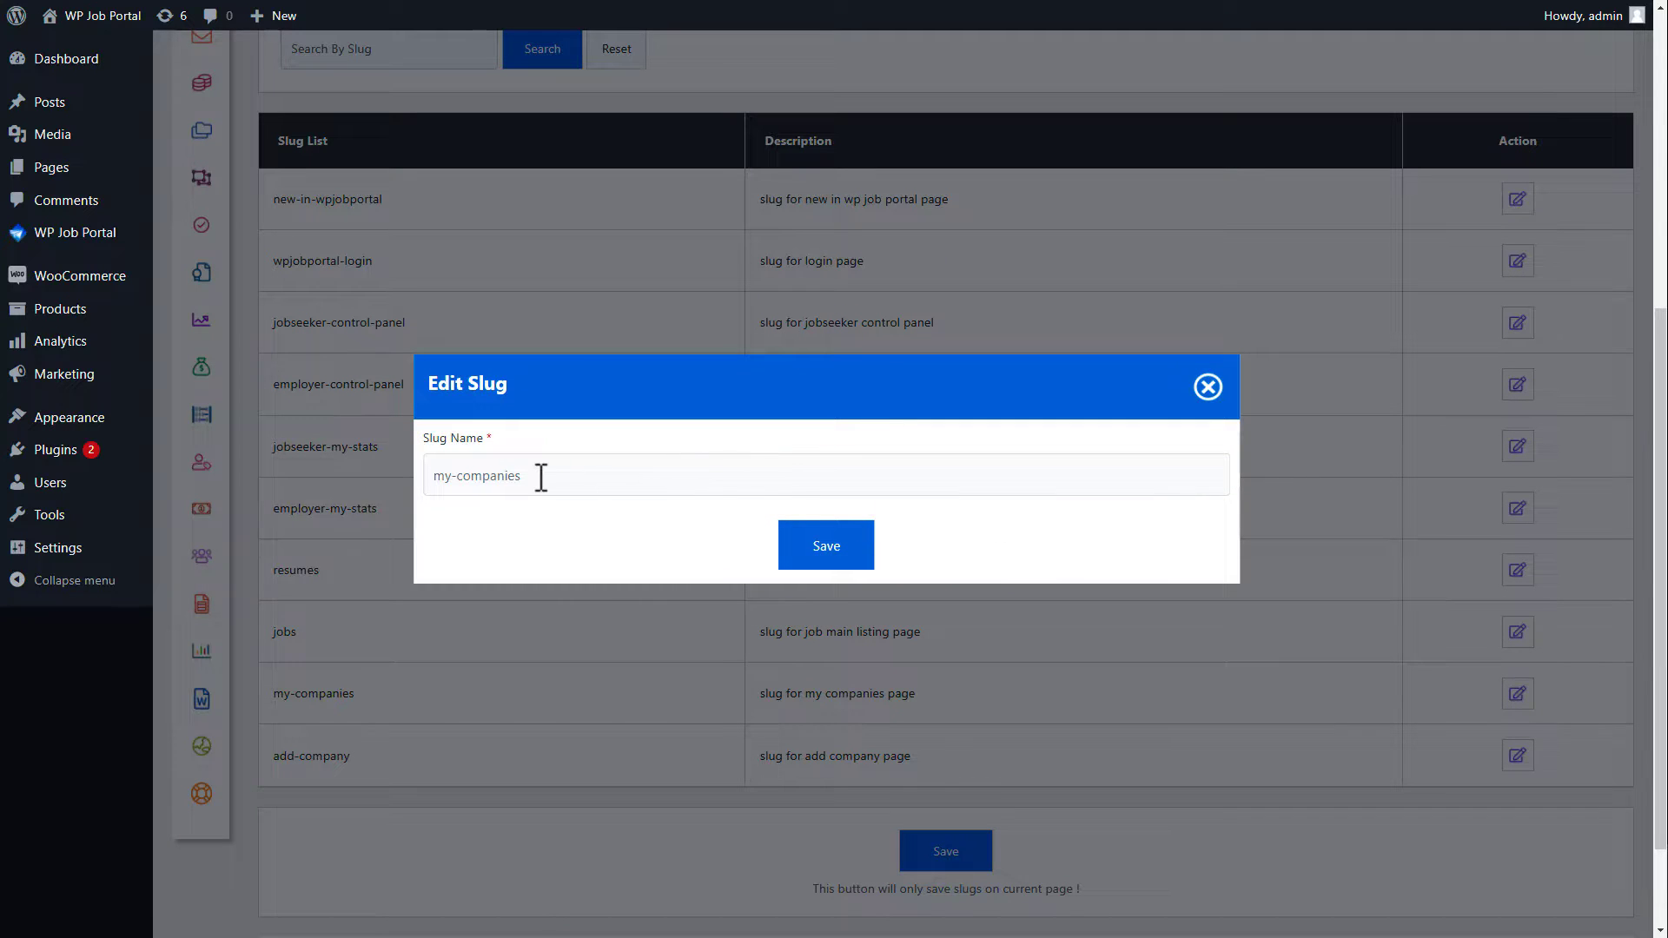
pyautogui.press('BackSpace')
pyautogui.press('BackSpace')
pyautogui.press('BackSpace')
pyautogui.press('BackSpace')
pyautogui.press('BackSpace')
pyautogui.press('BackSpace')
pyautogui.press('BackSpace')
pyautogui.press('BackSpace')
pyautogui.press('BackSpace')
pyautogui.press('BackSpace')
pyautogui.press('BackSpace')
pyautogui.press('BackSpace')
pyautogui.write('employer-companies')
pyautogui.click(821, 561)
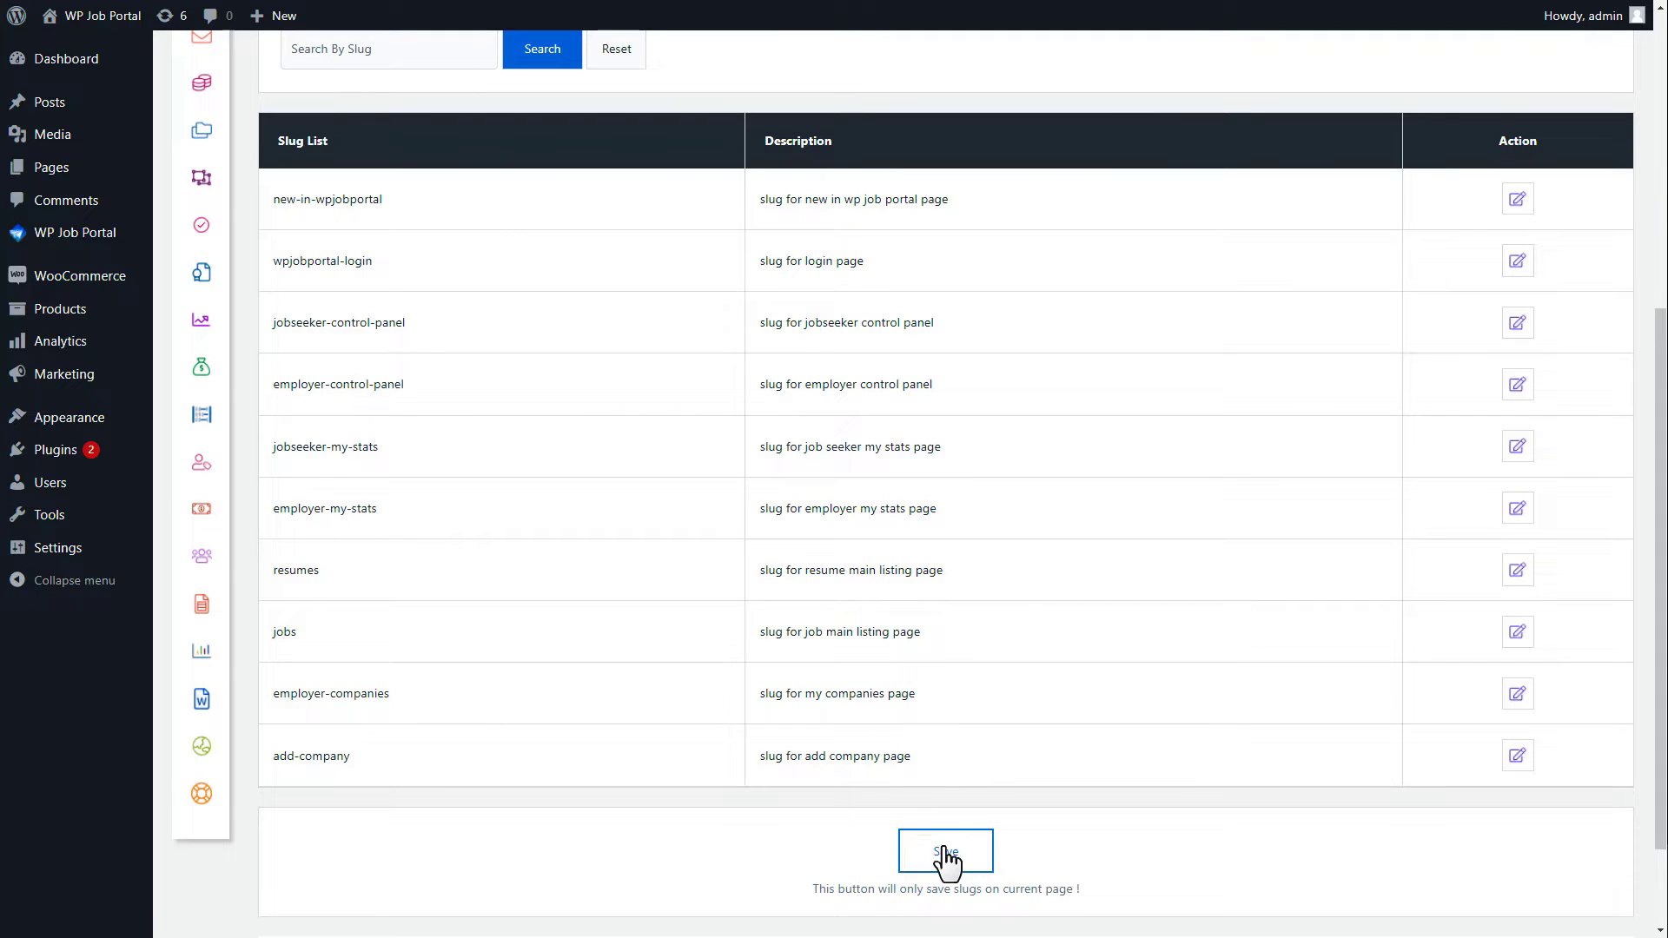
pyautogui.click(946, 853)
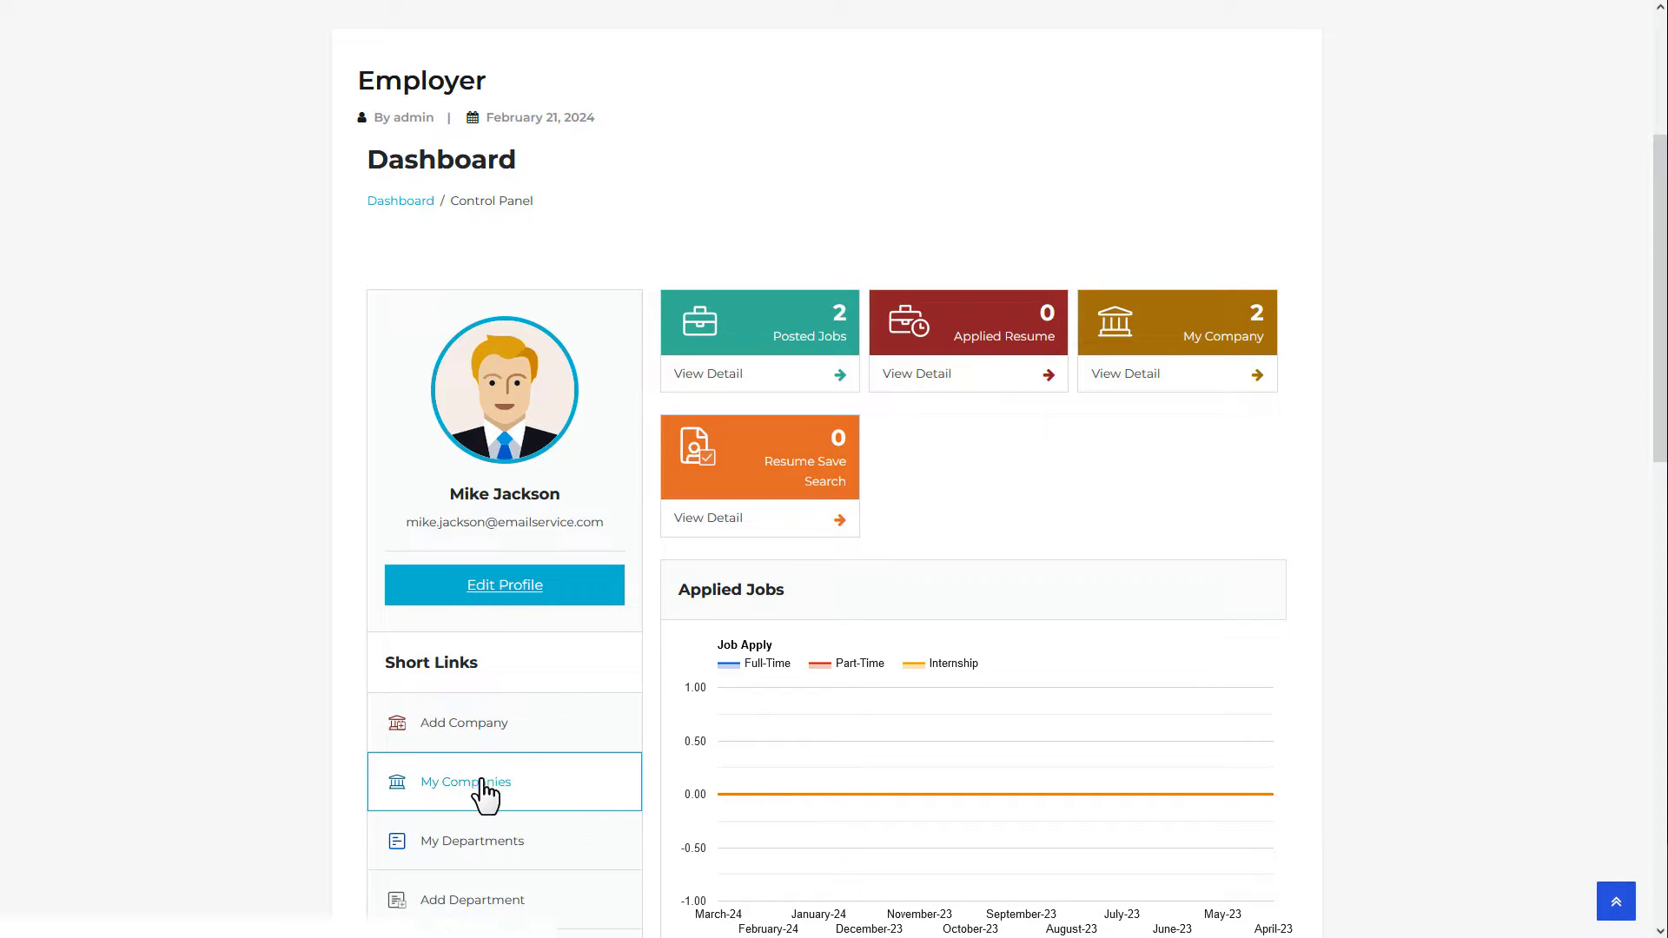
# Step: Open My Companies from the employer dashboard to confirm the wpjp-employer-companies URL
pyautogui.click(484, 786)
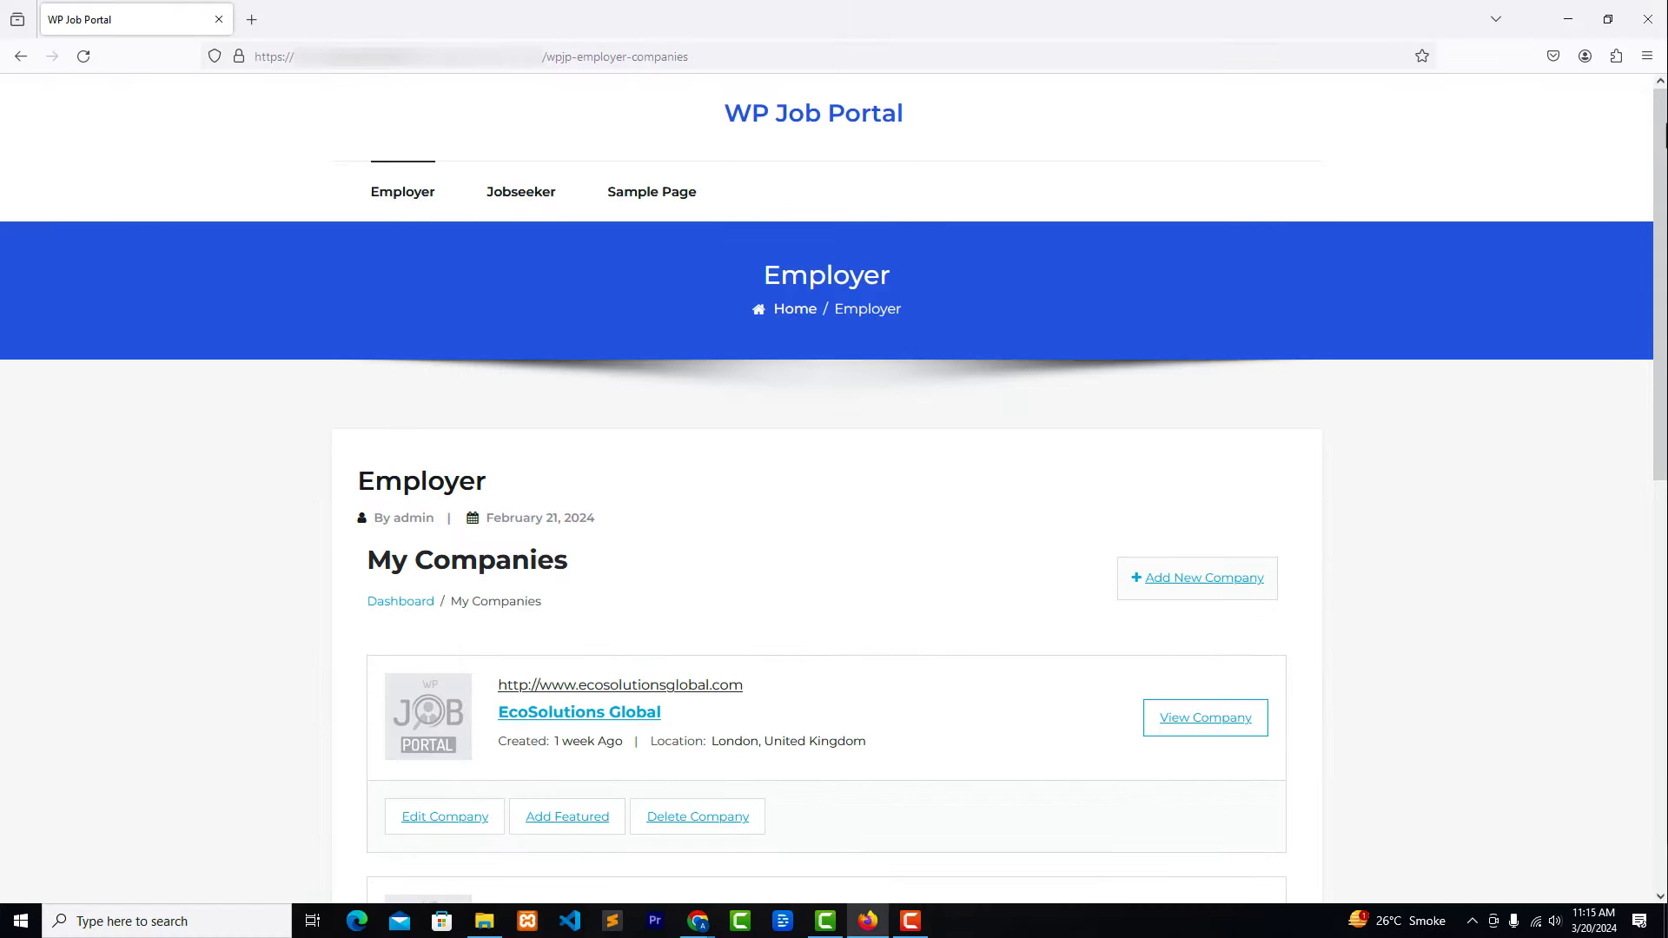